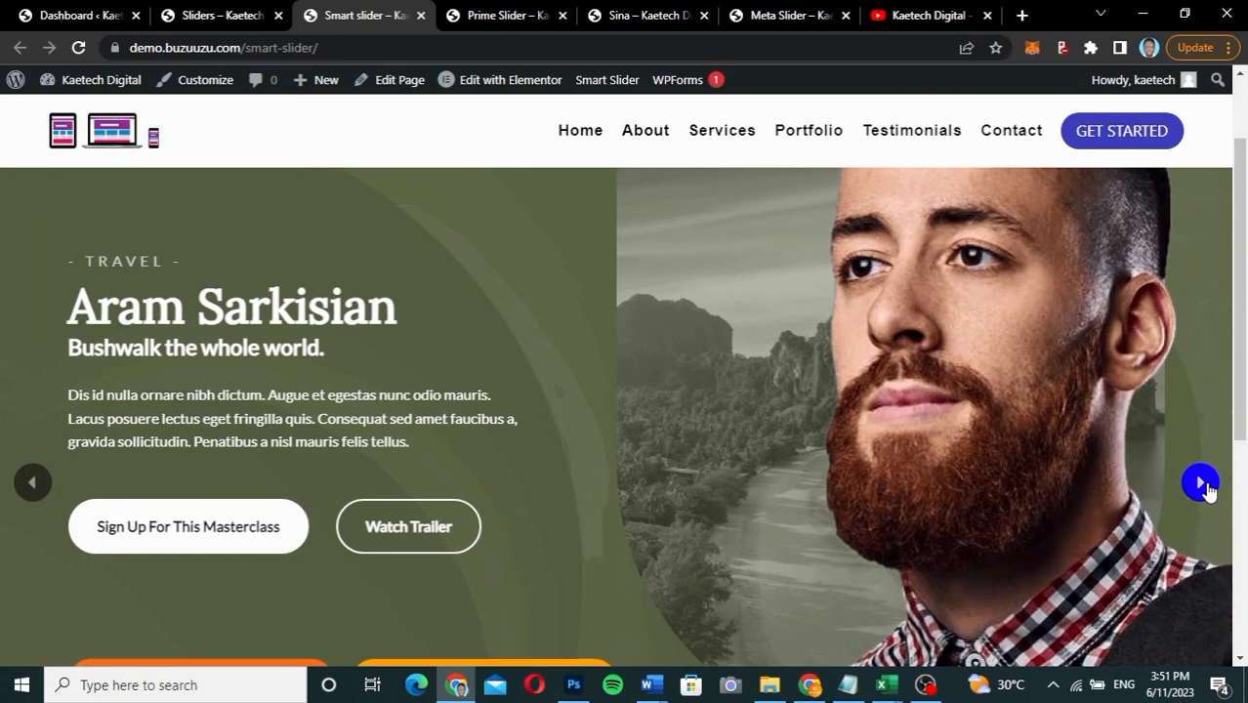
Step: Preview the next slide on the Smart Slider demo page, and cycle through all slides on the Prime Slider demo page
click(1204, 484)
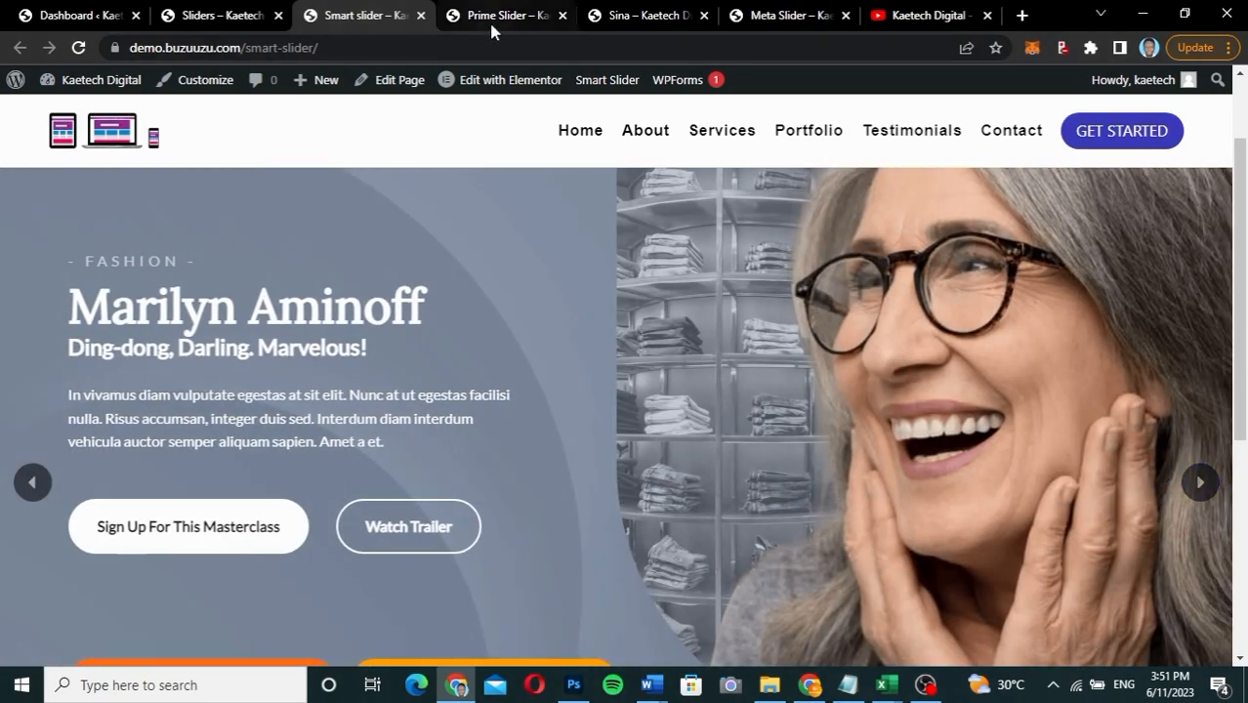
click(492, 28)
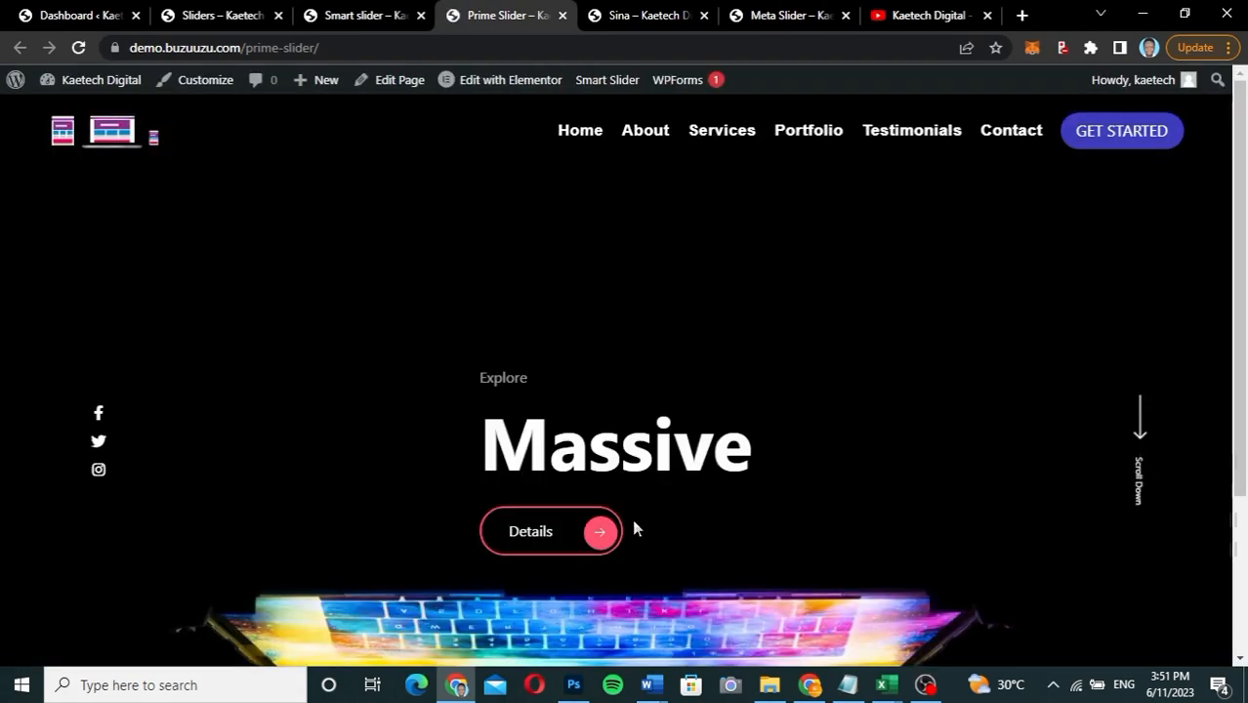
scroll(865, 580, down, 2)
scroll(864, 580, down, 1)
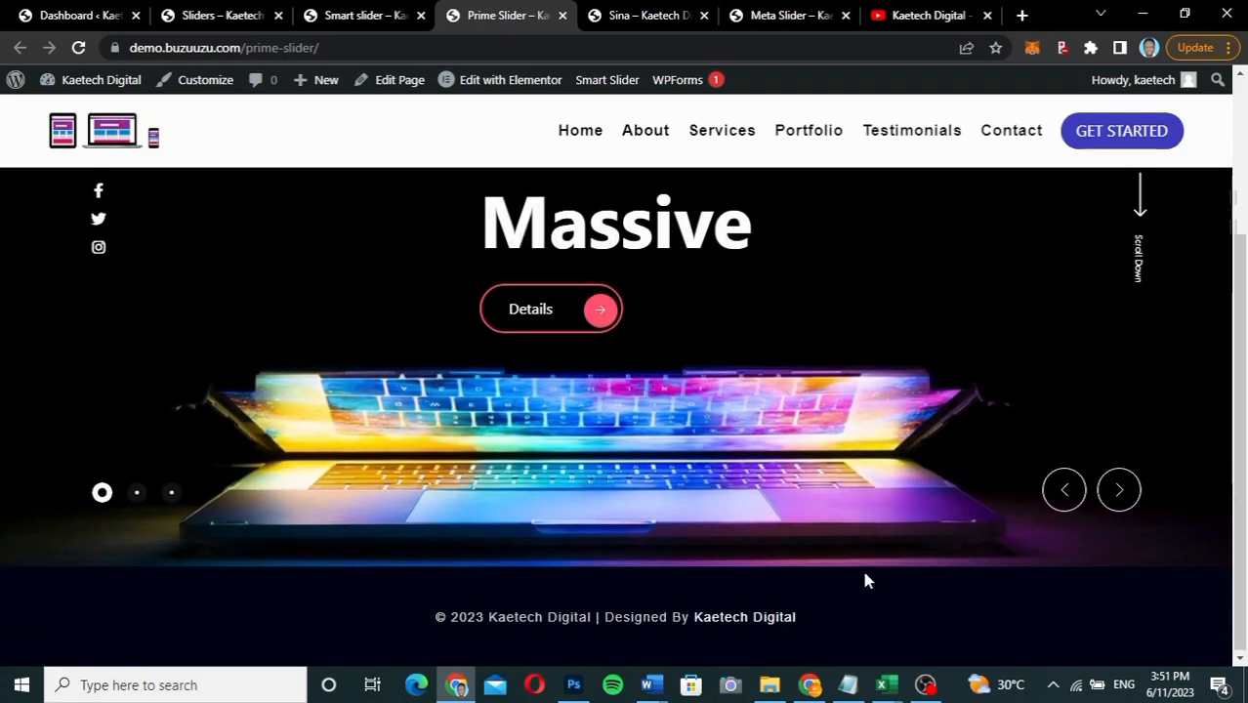
click(1124, 497)
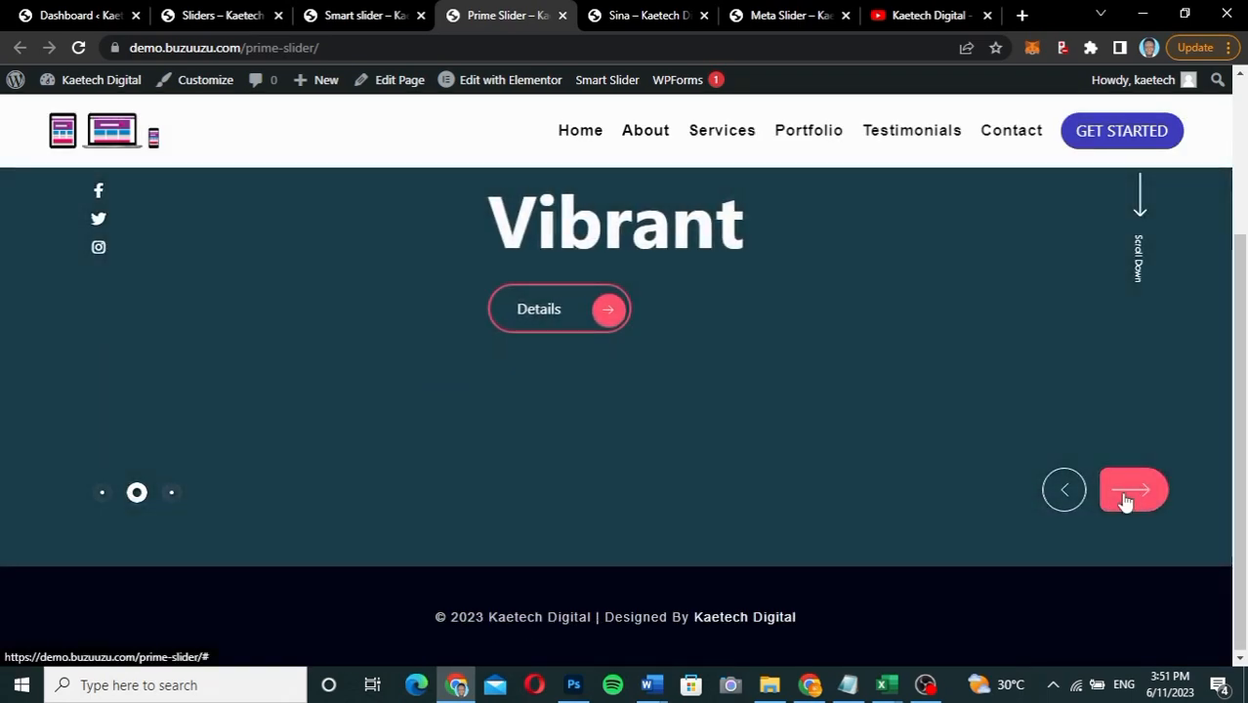
scroll(1125, 500, up, 1)
click(1132, 583)
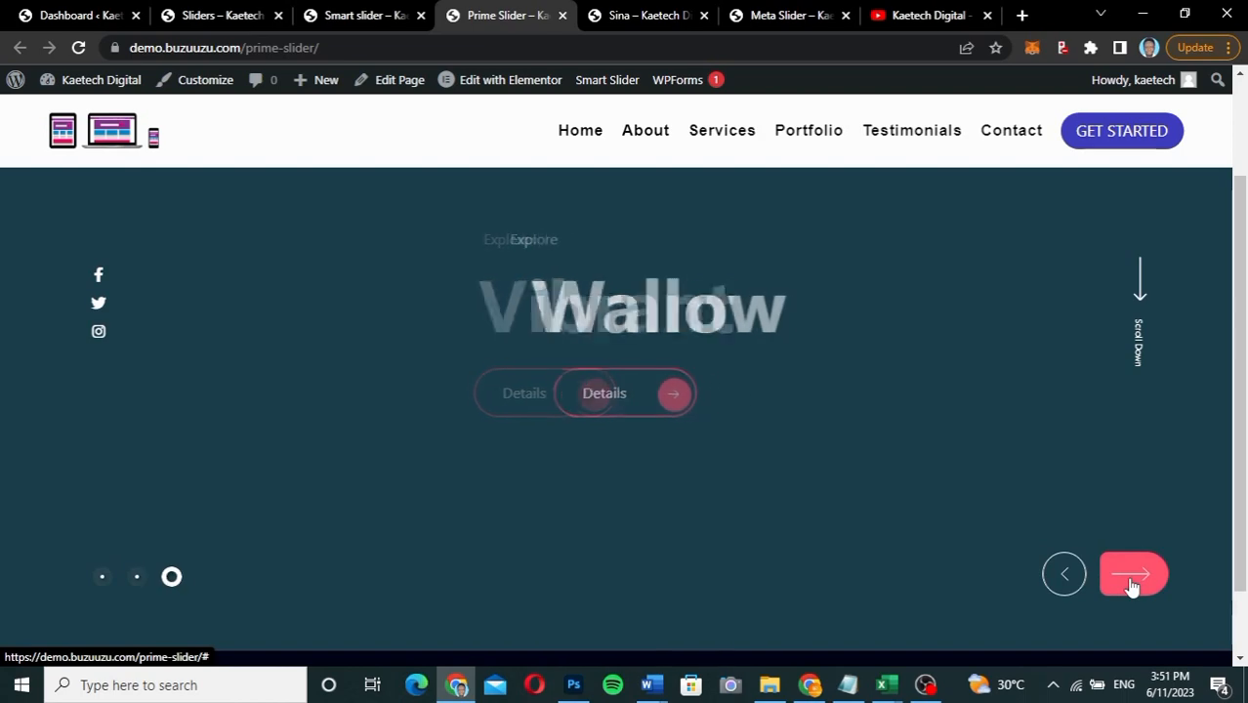
click(1132, 583)
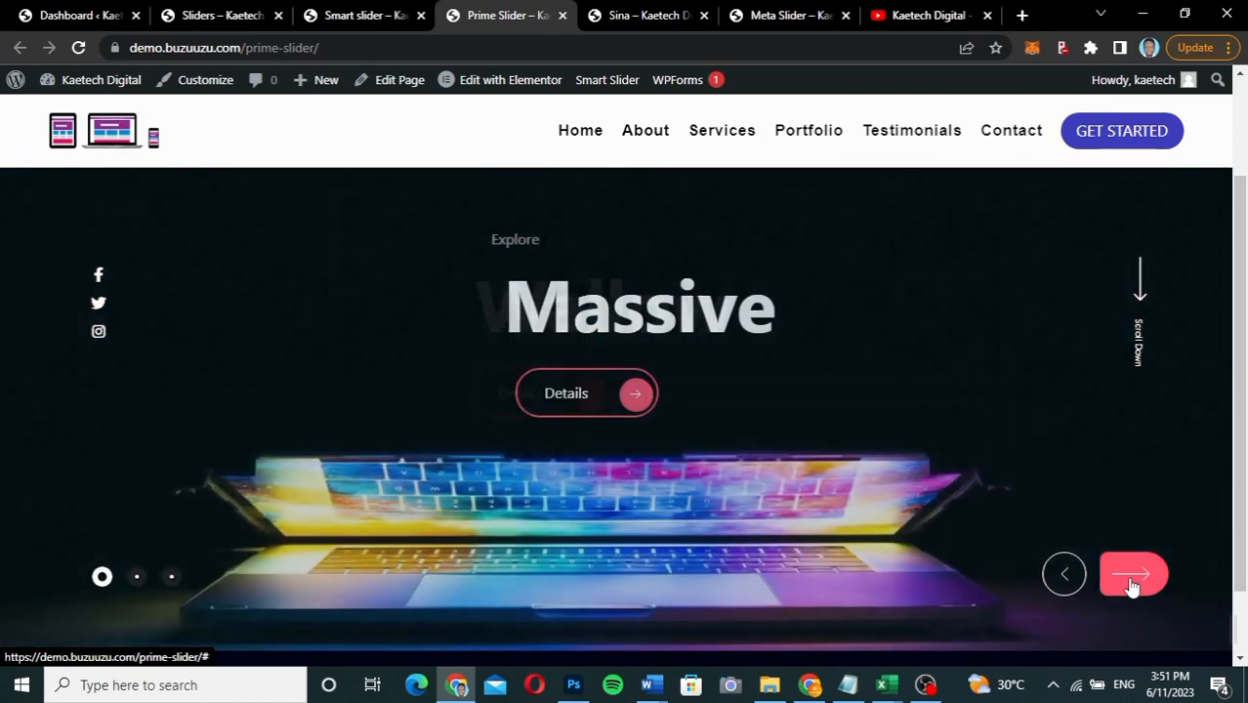
Step: Preview the next slide on the Sina demo page, and advance through the slides on the Meta Slider demo page
click(642, 14)
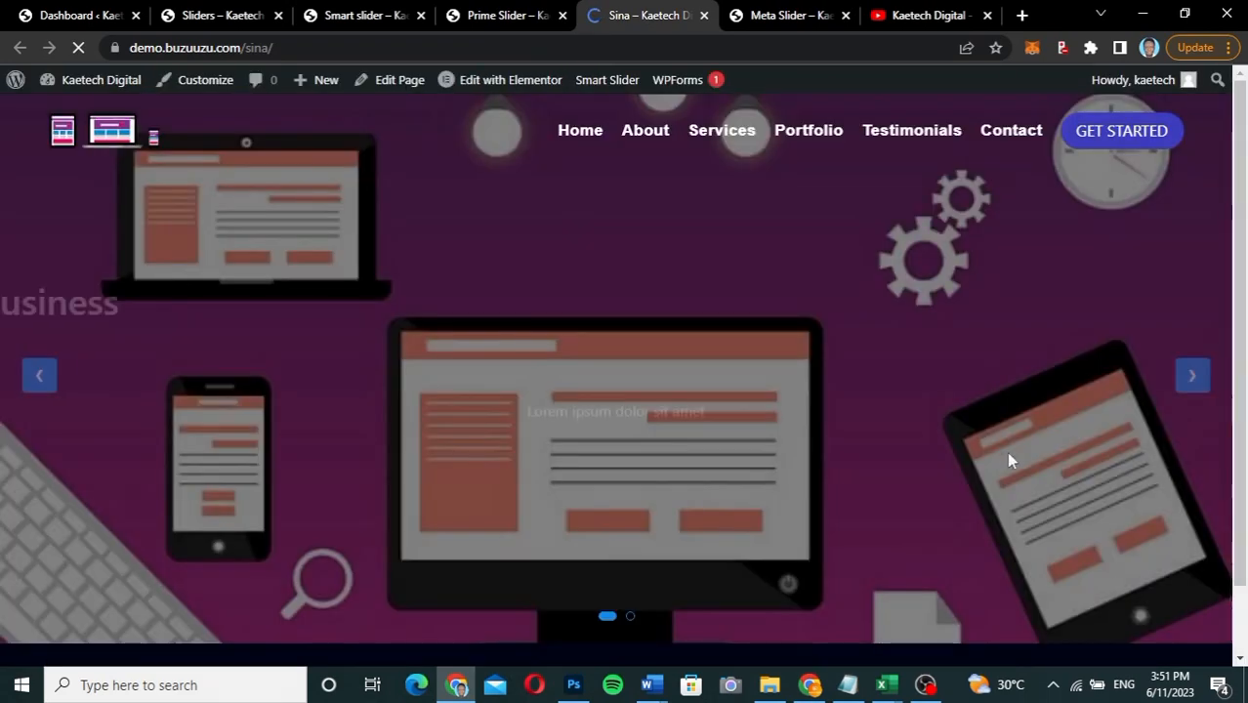
click(1183, 376)
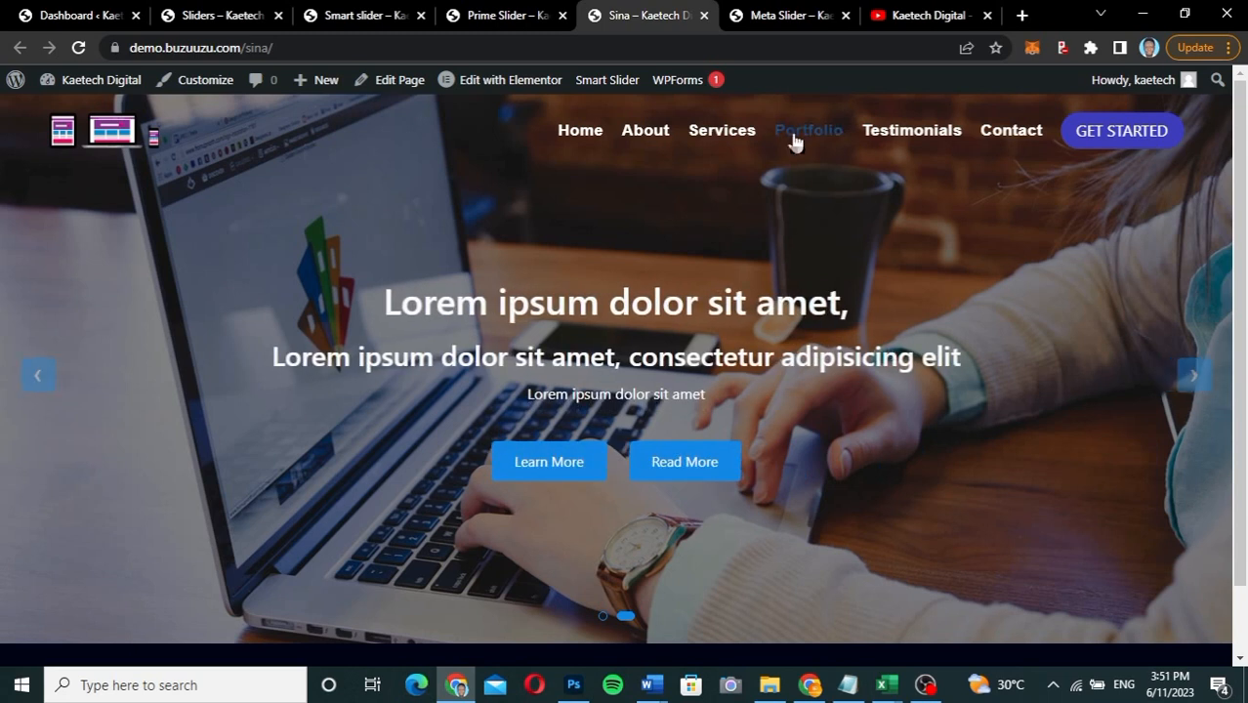
click(796, 18)
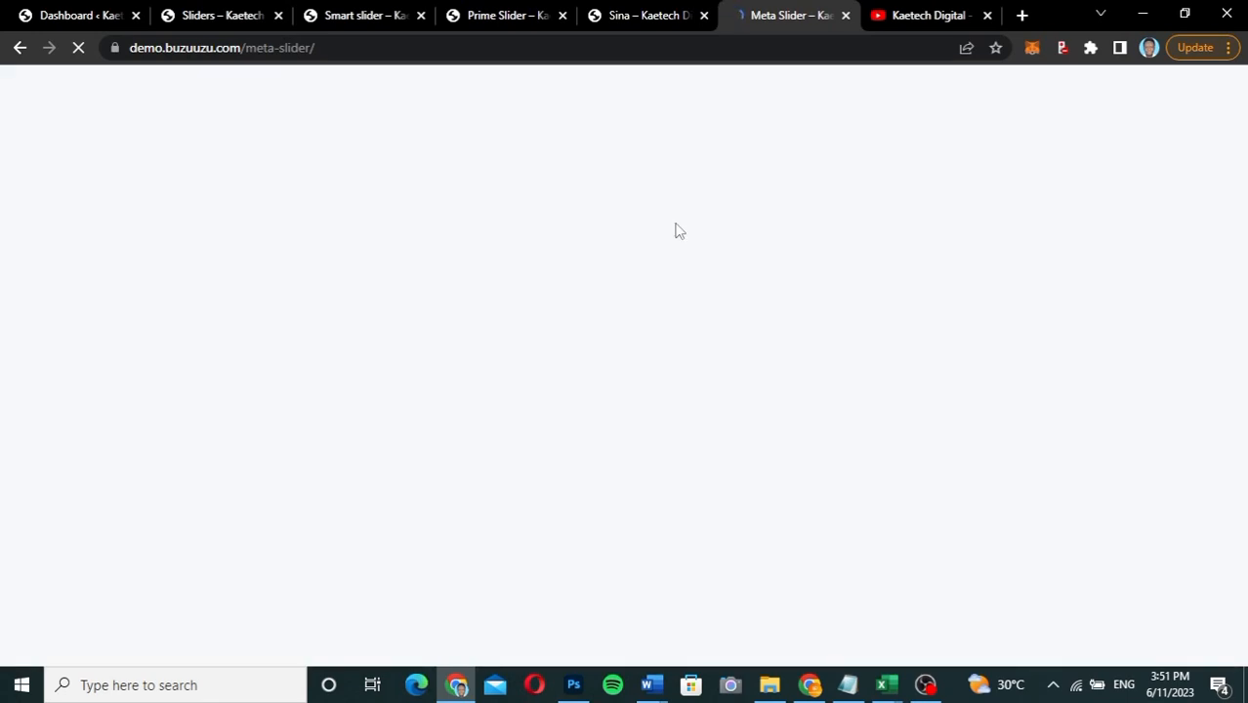
scroll(875, 440, down, 1)
scroll(874, 441, up, 1)
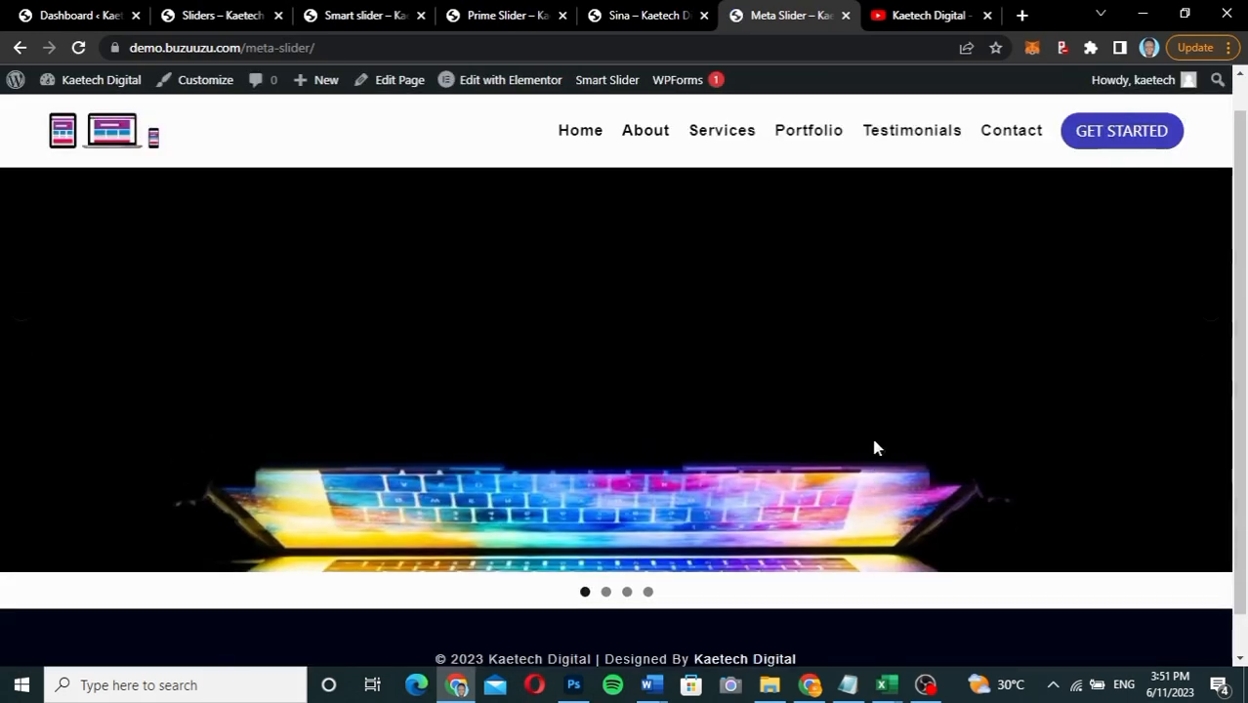
click(1208, 361)
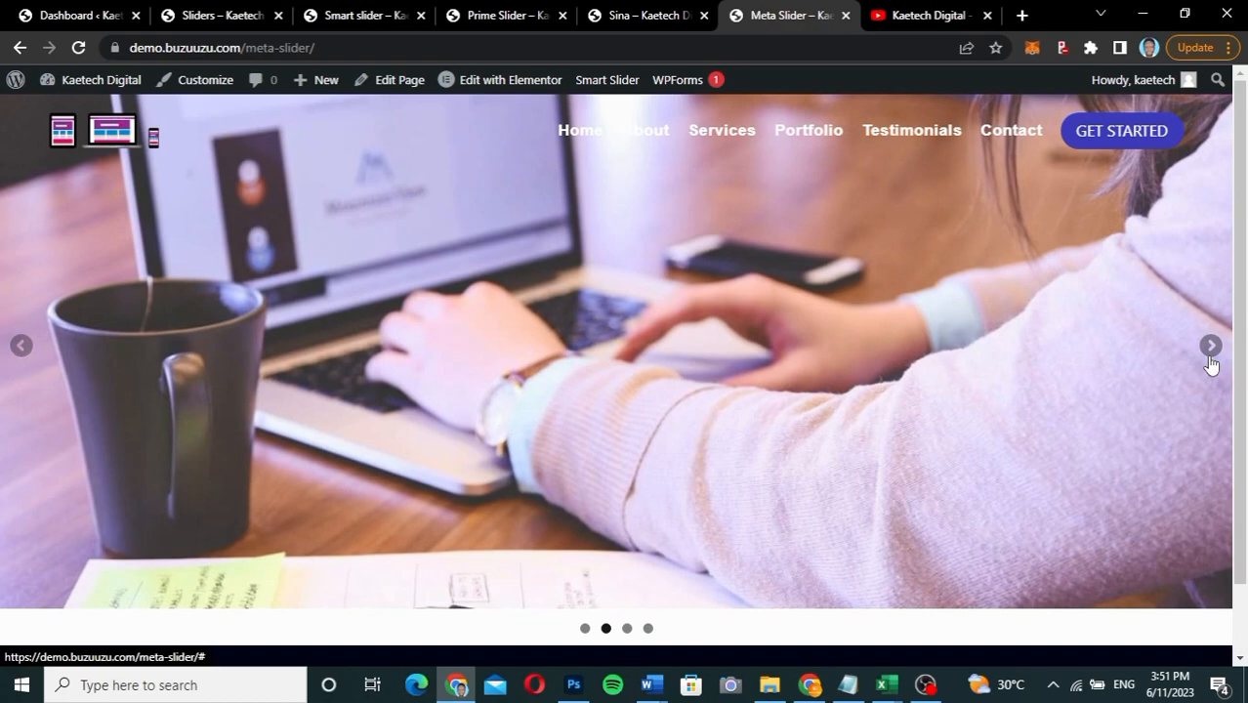
click(1210, 362)
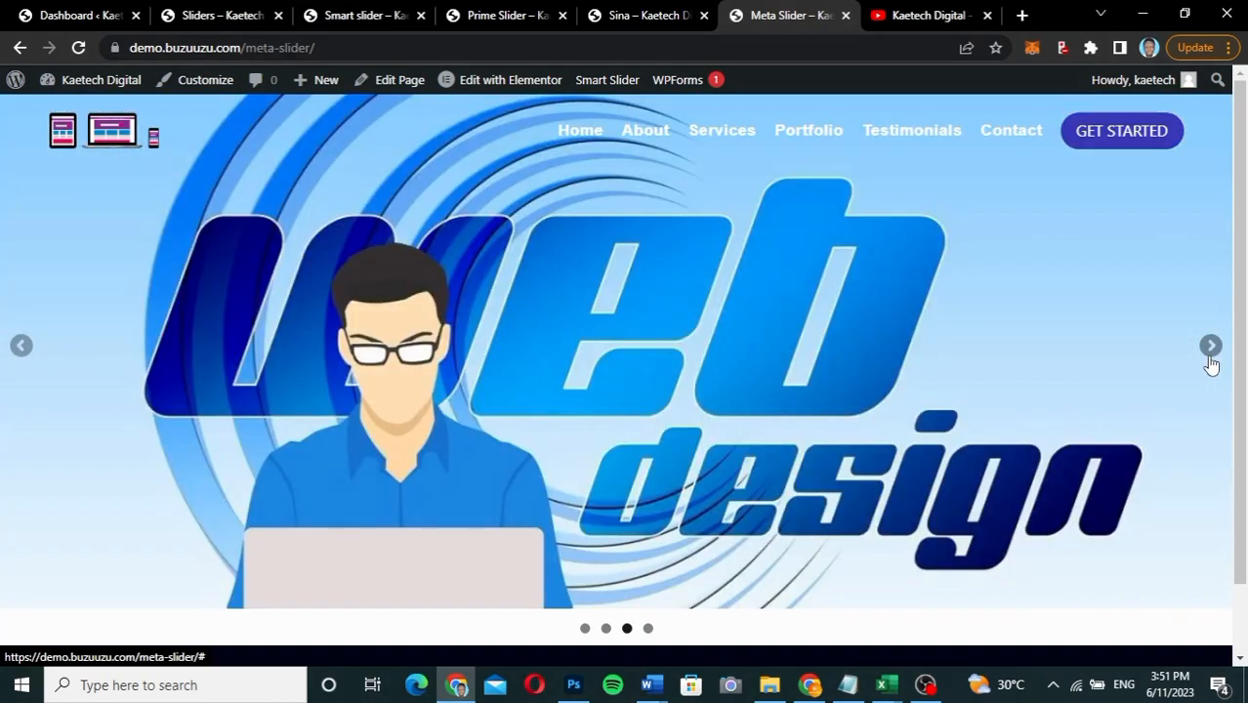
click(1211, 352)
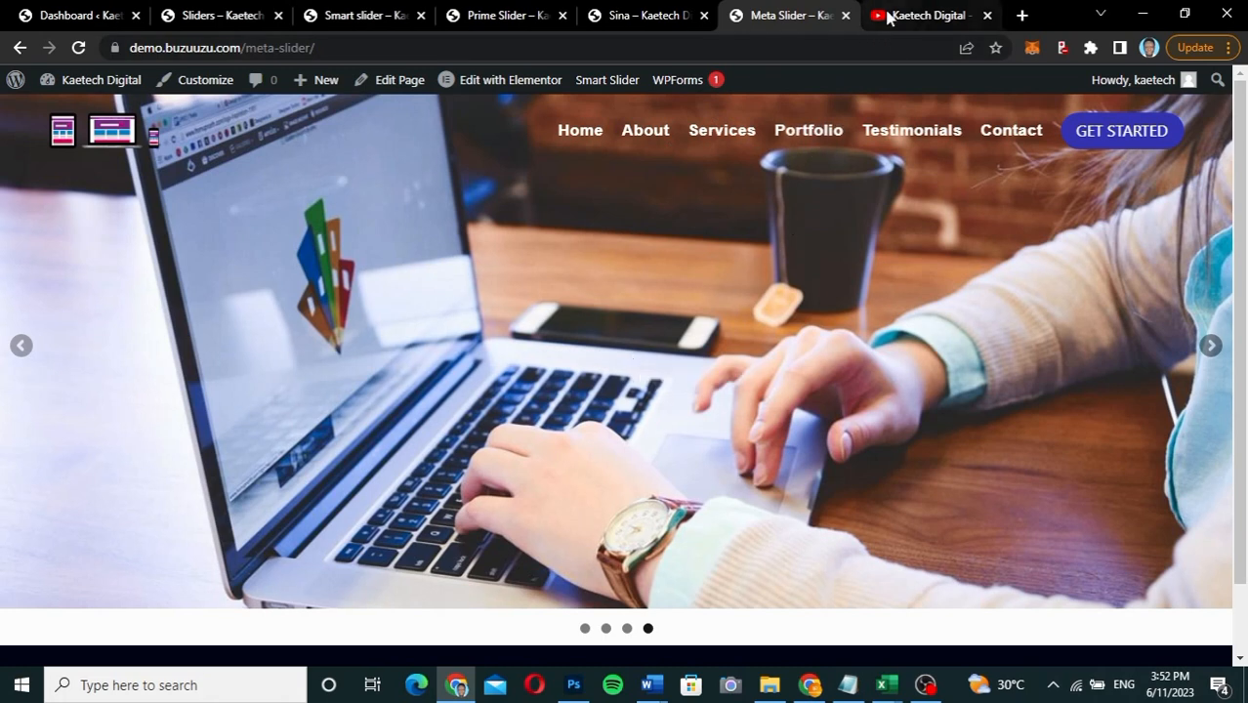
Step: View the Kaetech Digital YouTube page, and look over the "Build your Idea" slider on the Sliders demo page
click(923, 16)
mouse_move(1246, 139)
mouse_down()
mouse_move(1220, 401)
mouse_move(1241, 117)
mouse_up()
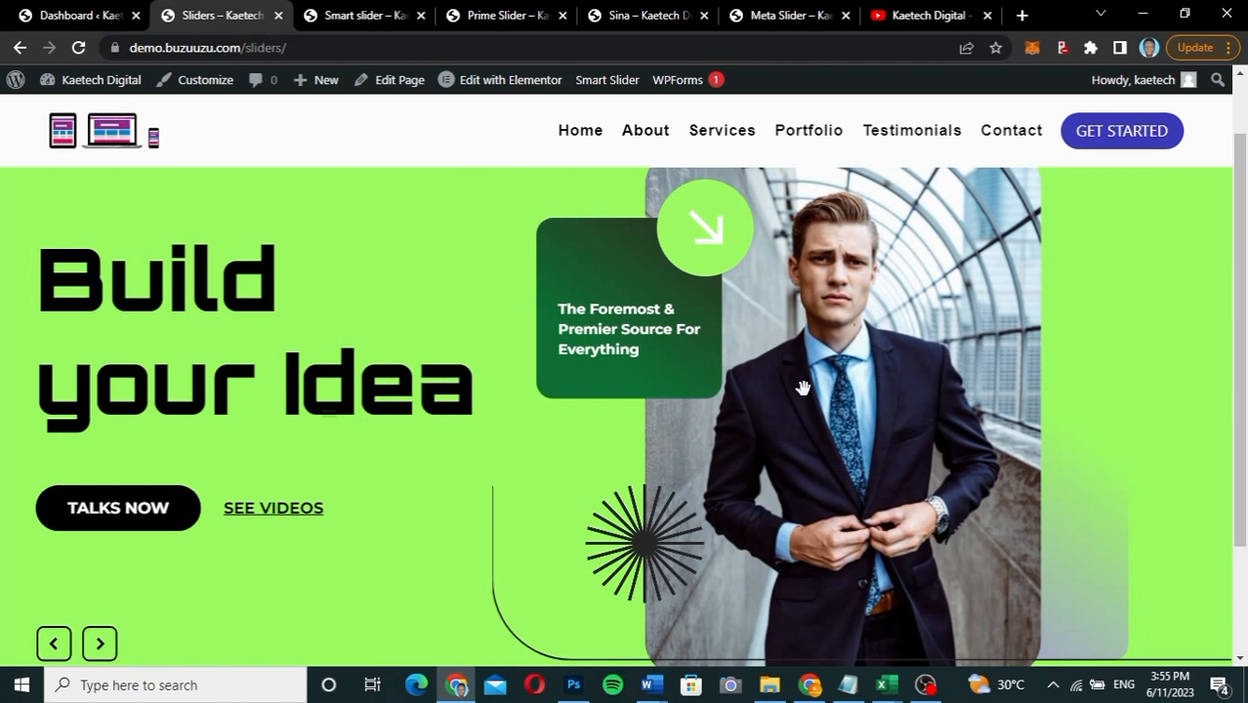
right_click(802, 389)
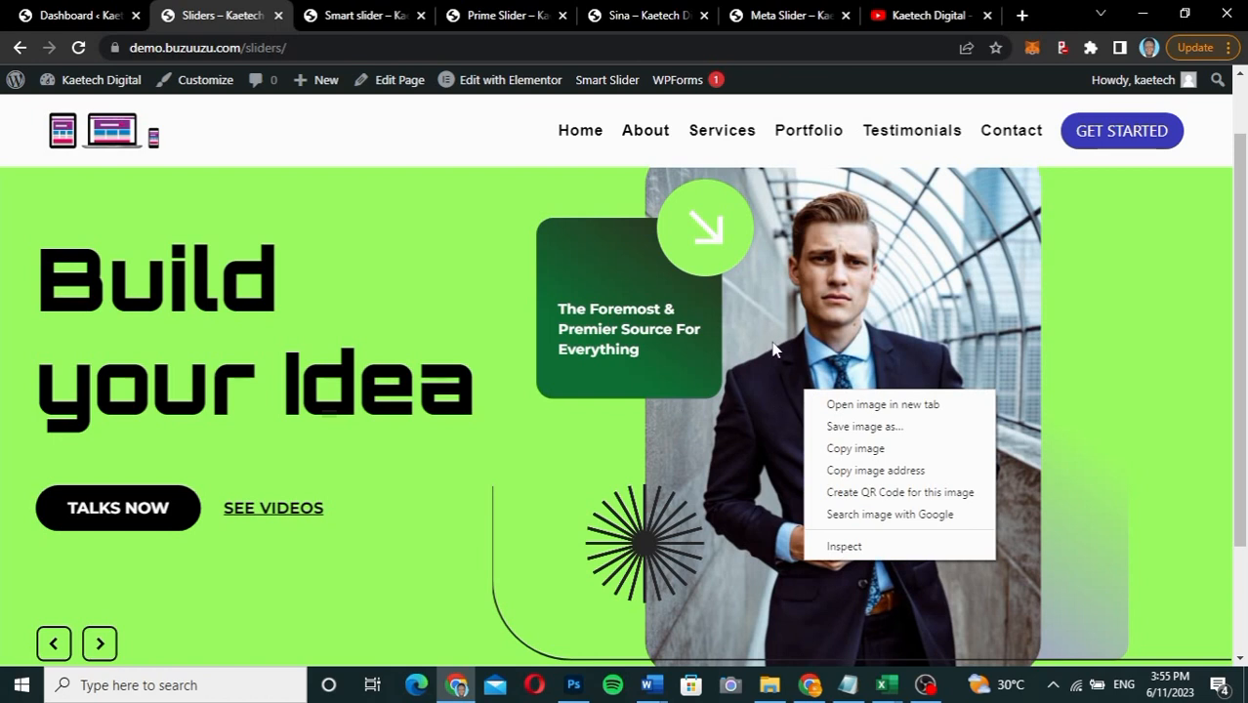
click(549, 316)
scroll(390, 257, up, 1)
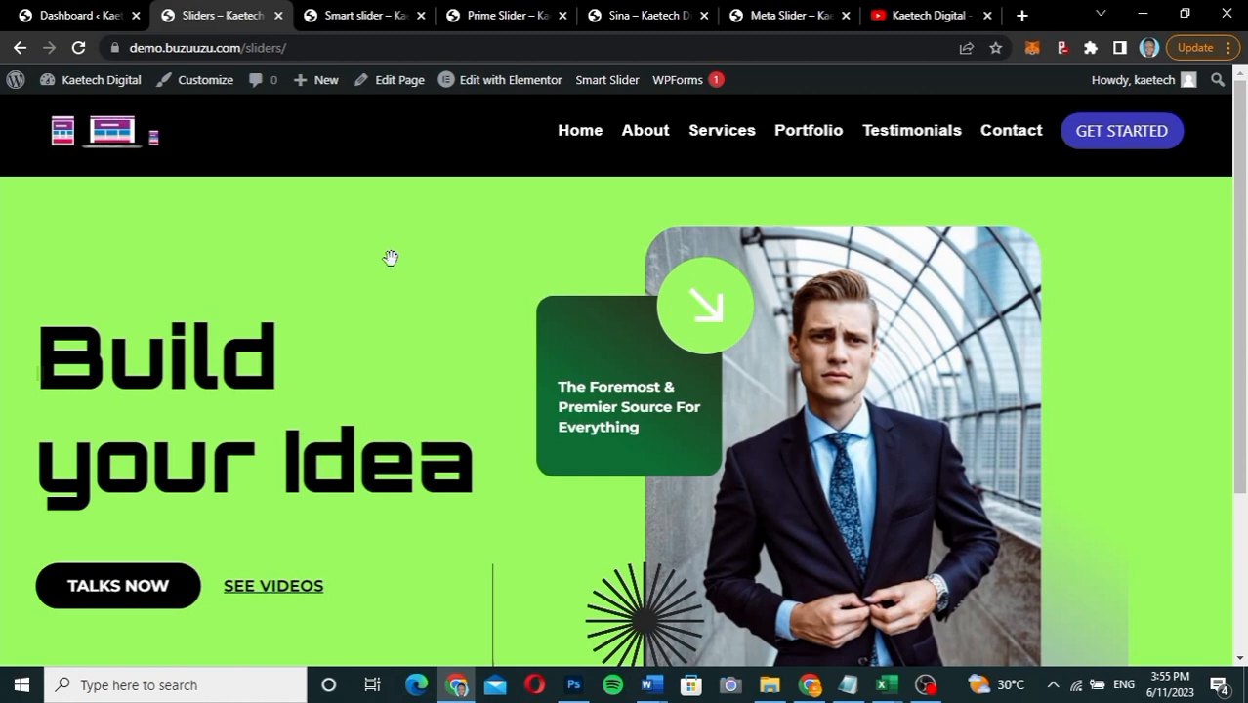
Step: From the WordPress dashboard, go to adding a new plugin and search the plugin directory for "depicter"
click(85, 15)
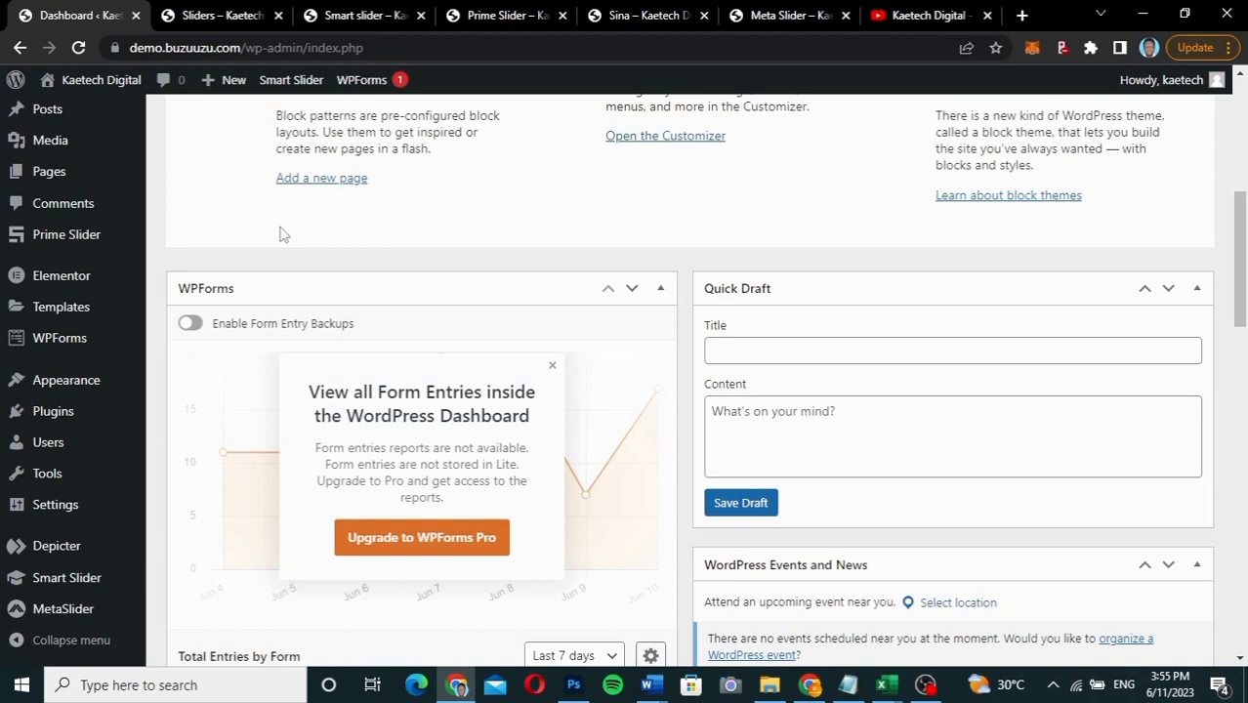
mouse_move(49, 410)
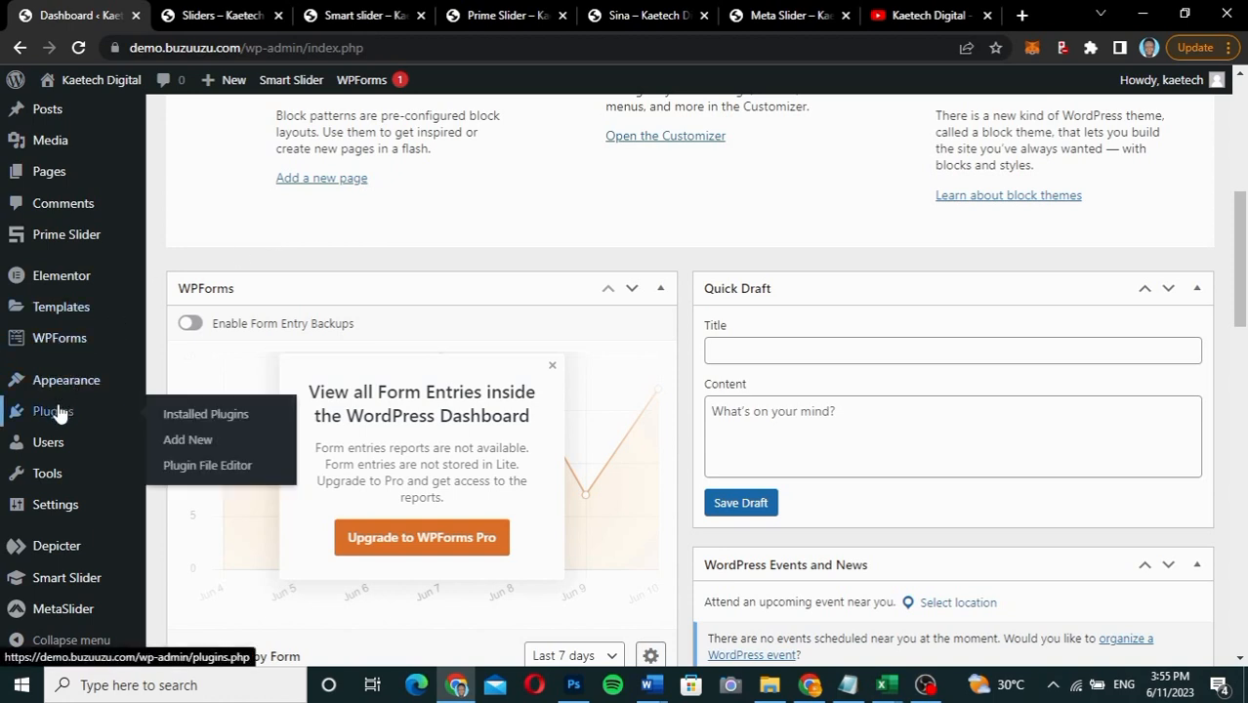
click(185, 416)
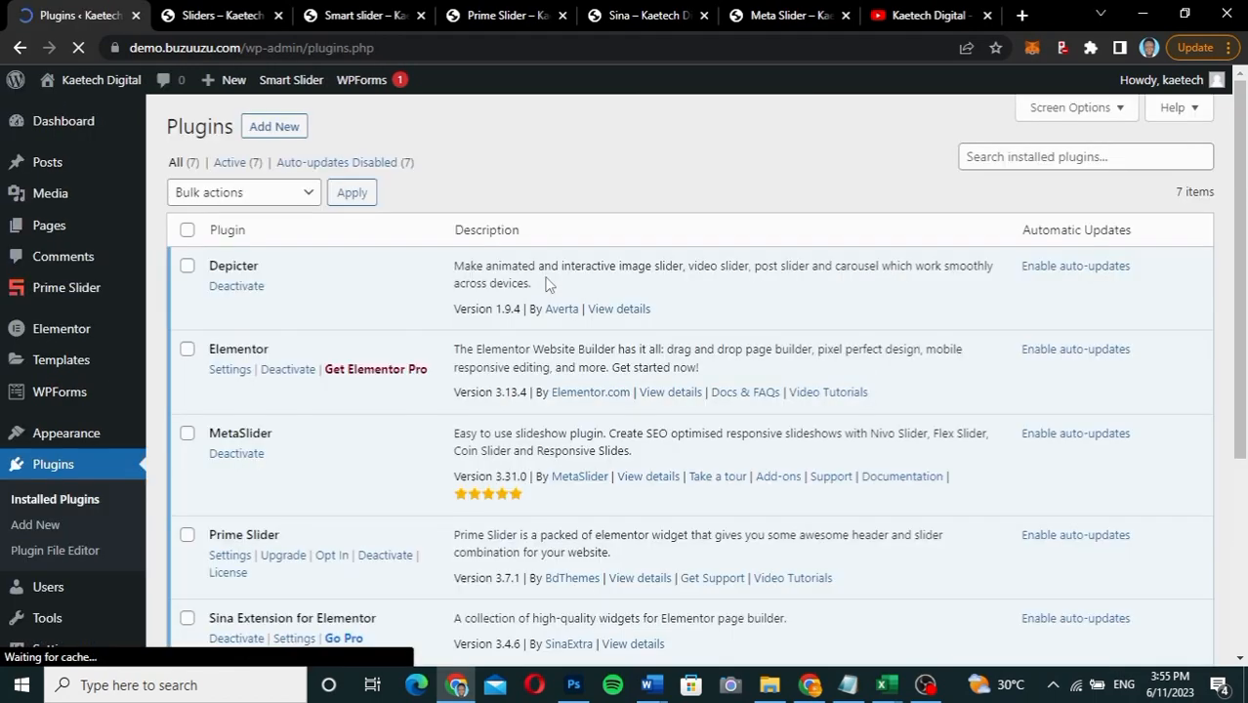
click(275, 127)
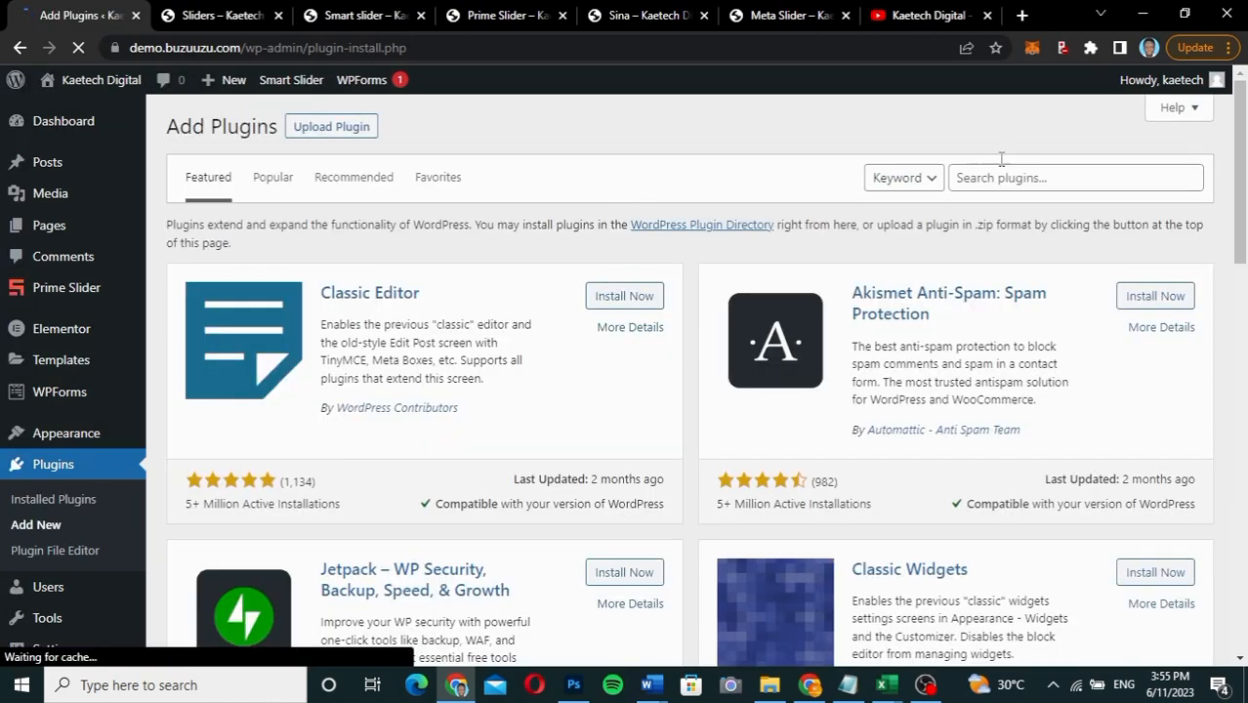
click(1022, 177)
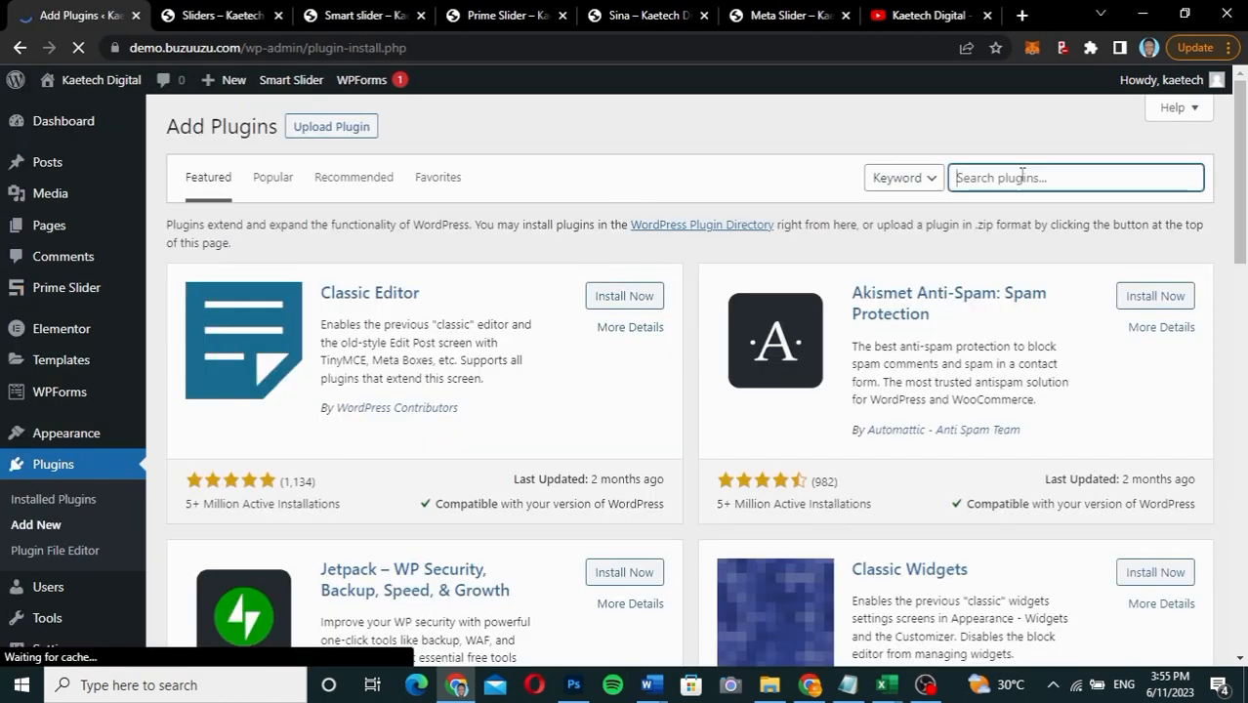
text(depicter)
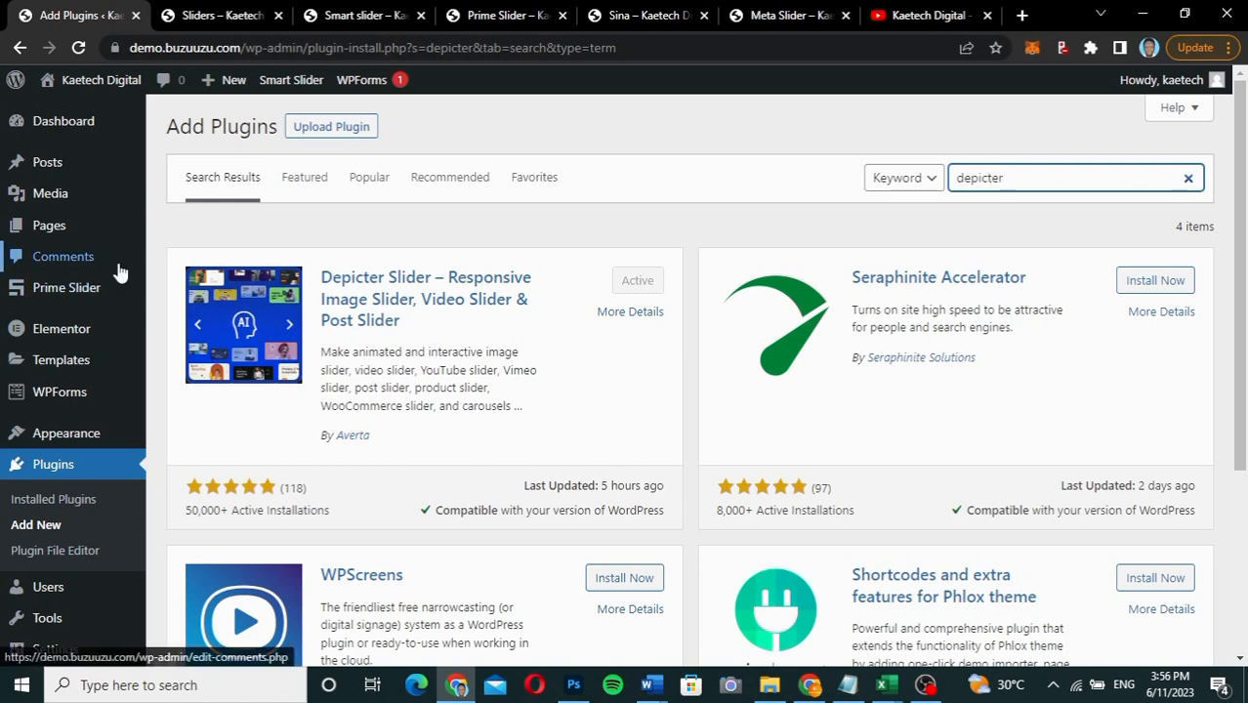
Step: Open the page named "test" from the site's page list for editing with Elementor and look over its layout
mouse_move(30, 231)
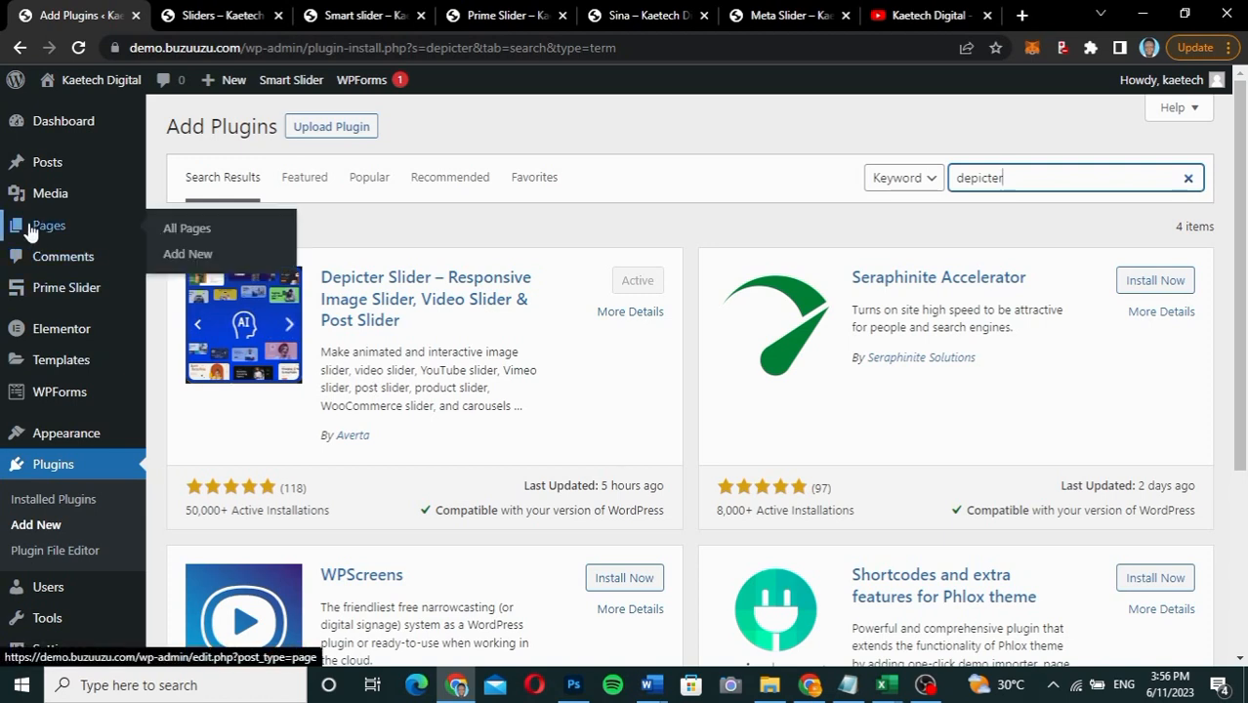
click(191, 229)
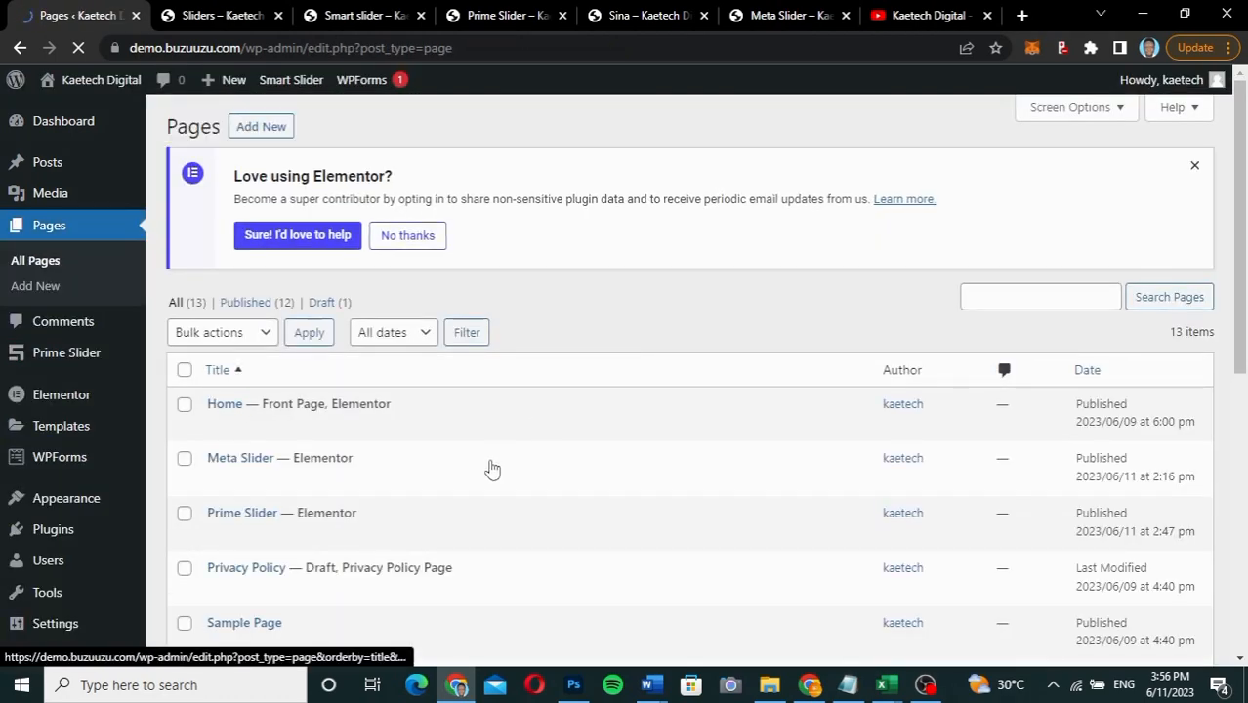
scroll(493, 470, down, 3)
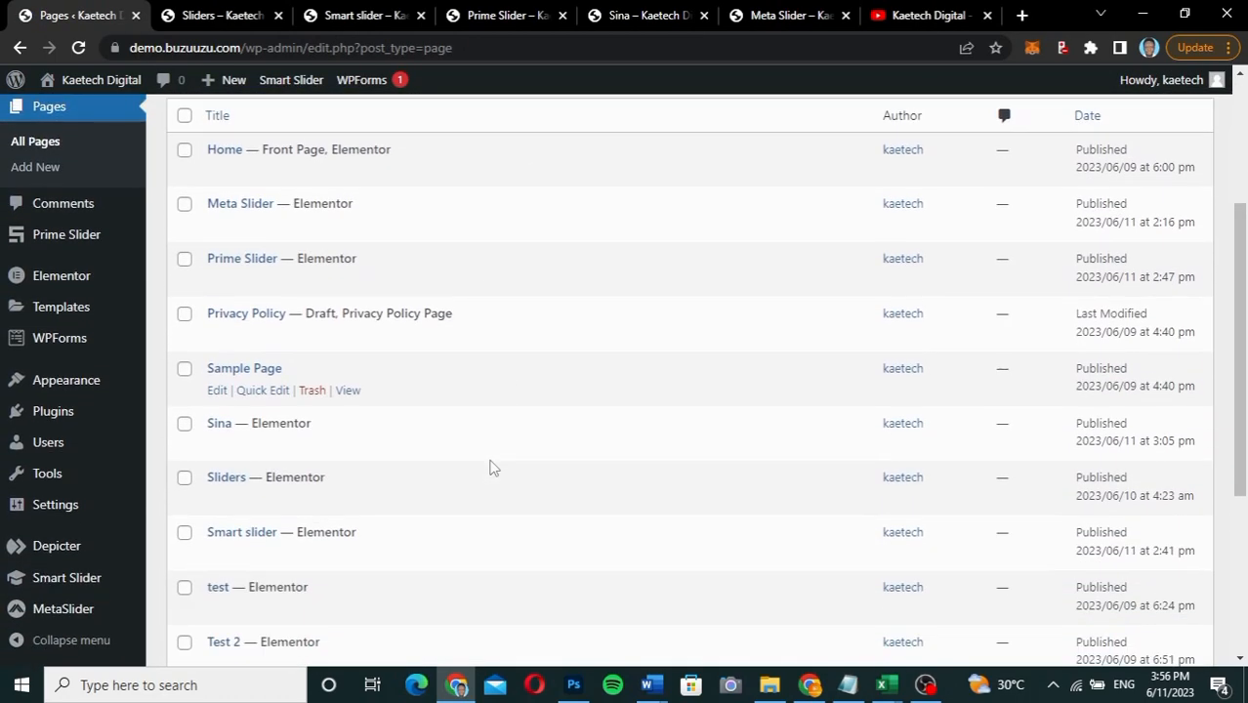
scroll(493, 470, down, 3)
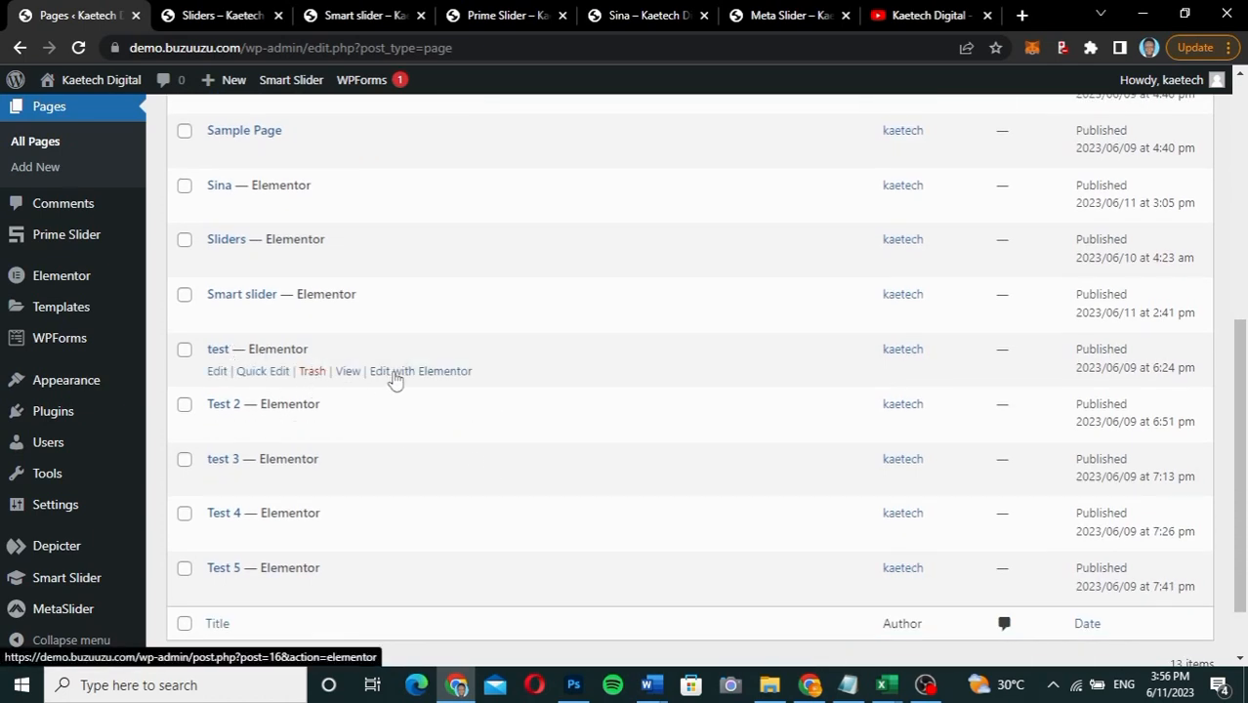
click(394, 378)
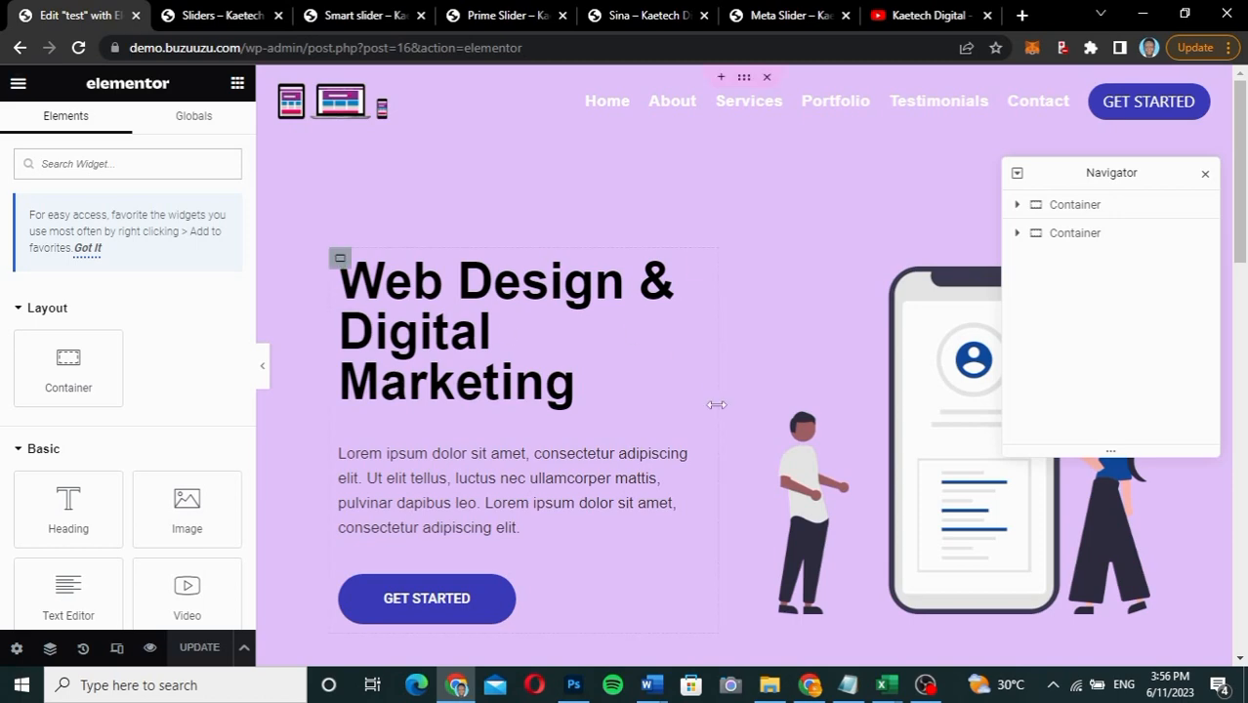
scroll(722, 445, down, 3)
scroll(719, 441, up, 3)
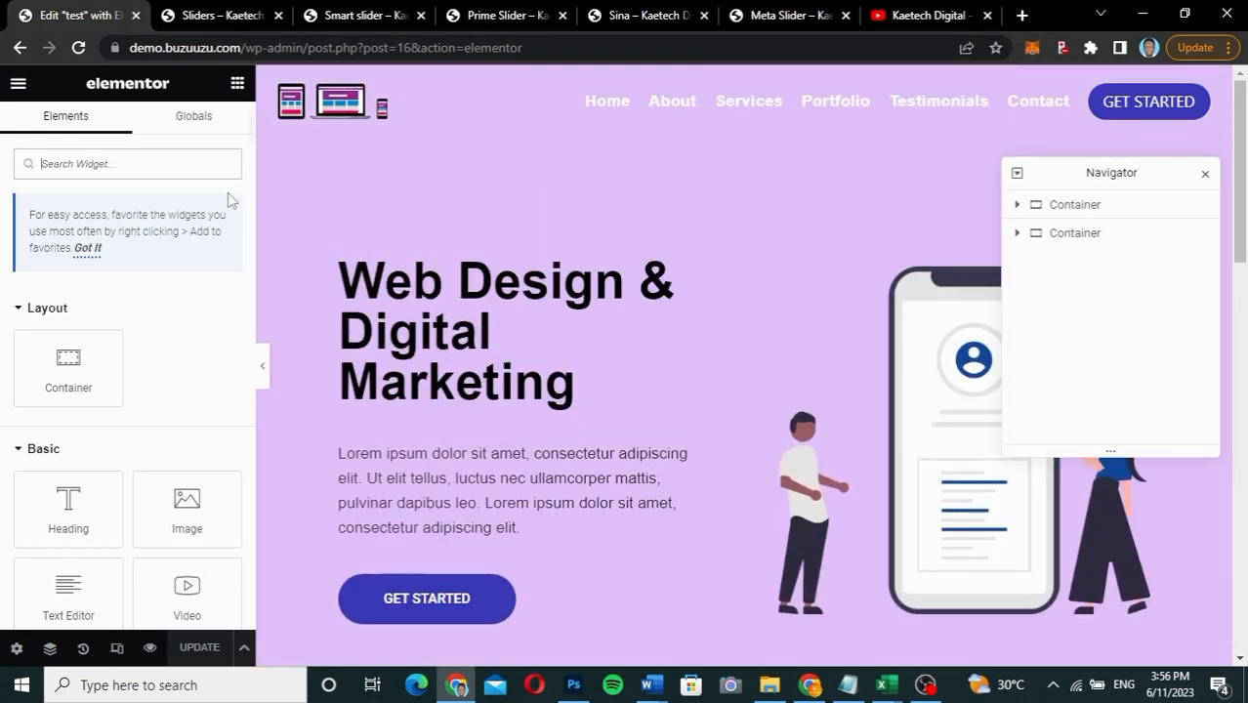
Step: Open Elementor's Exit link in a new browser tab and move that tab to the first position
click(18, 84)
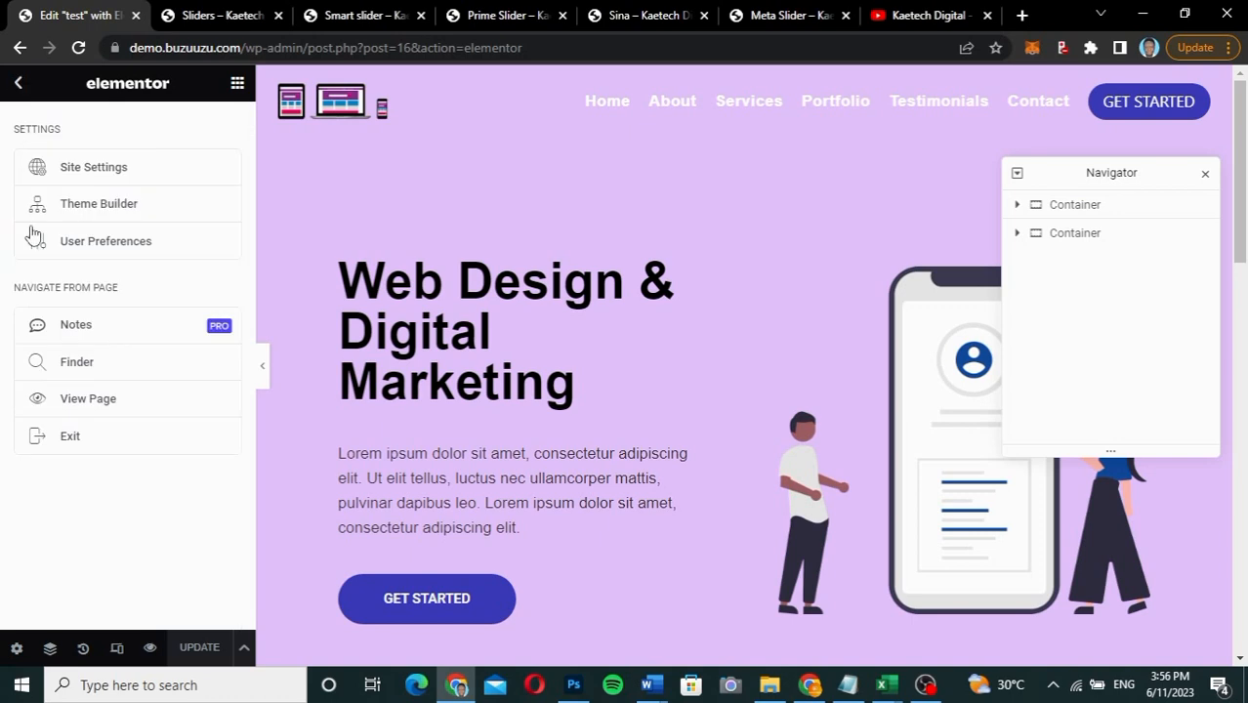
right_click(67, 439)
click(122, 450)
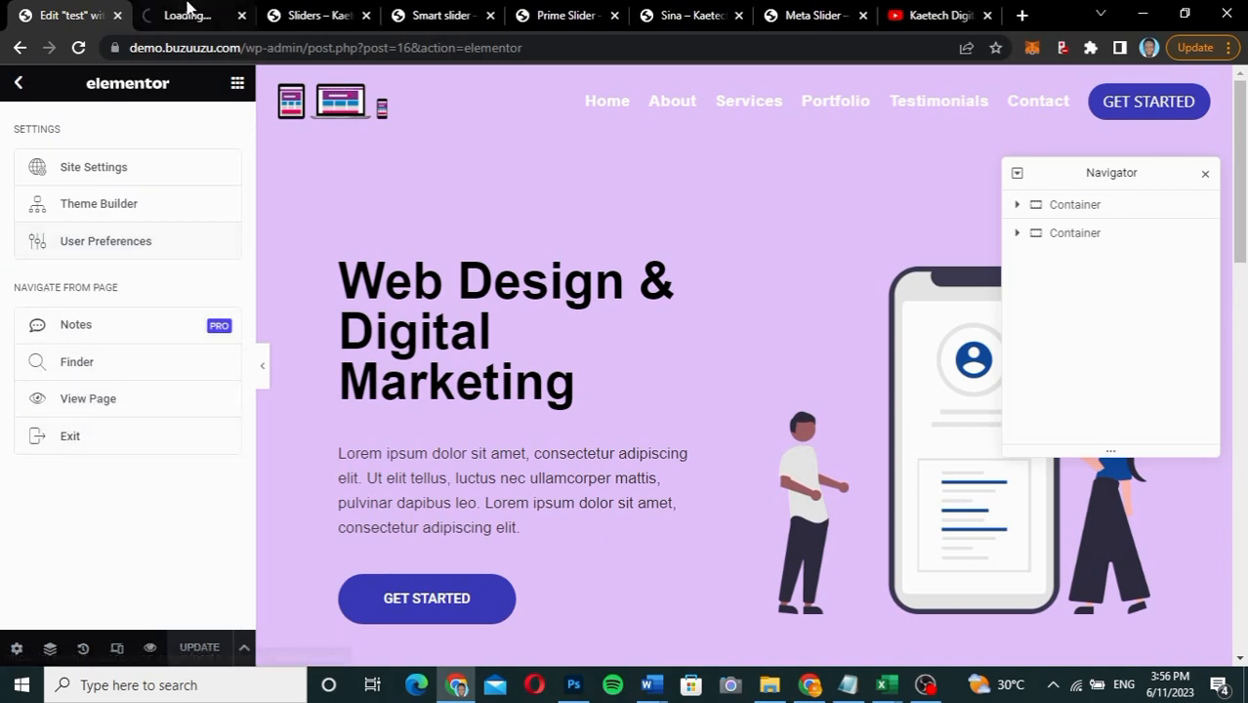
drag(186, 16, 50, 33)
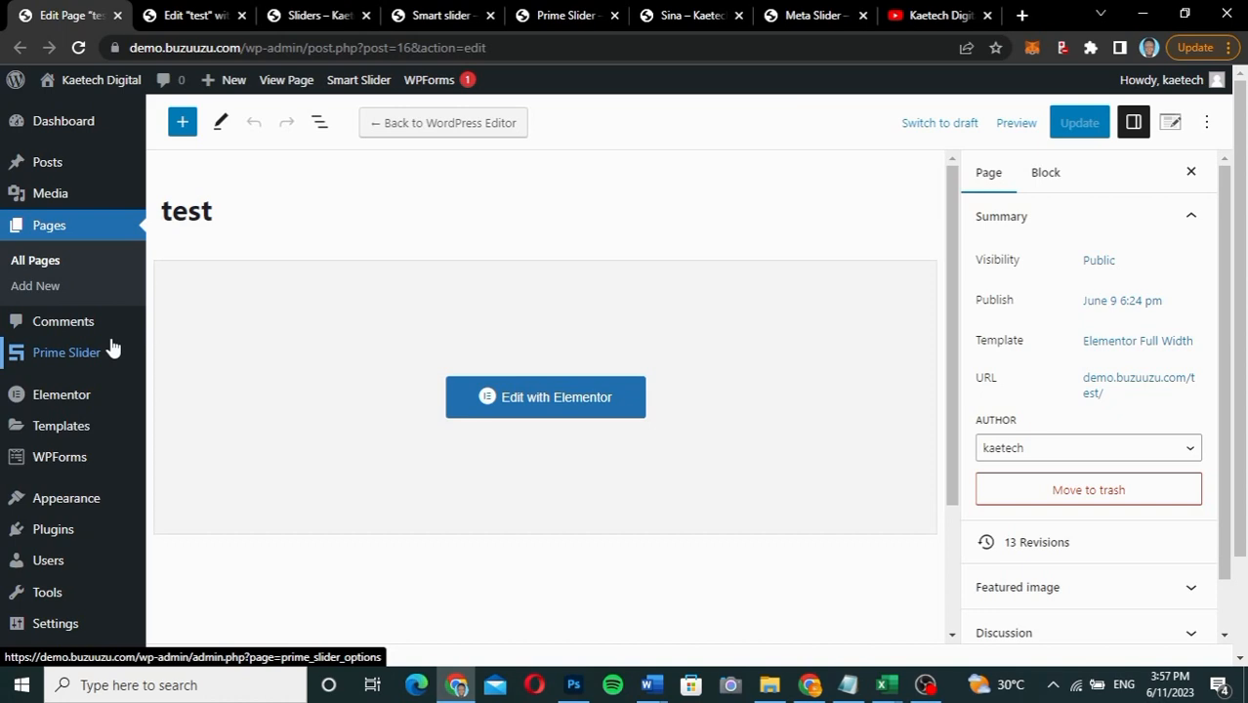
Step: Open the Depicter plugin's dashboard from the WordPress admin area
scroll(75, 535, down, 2)
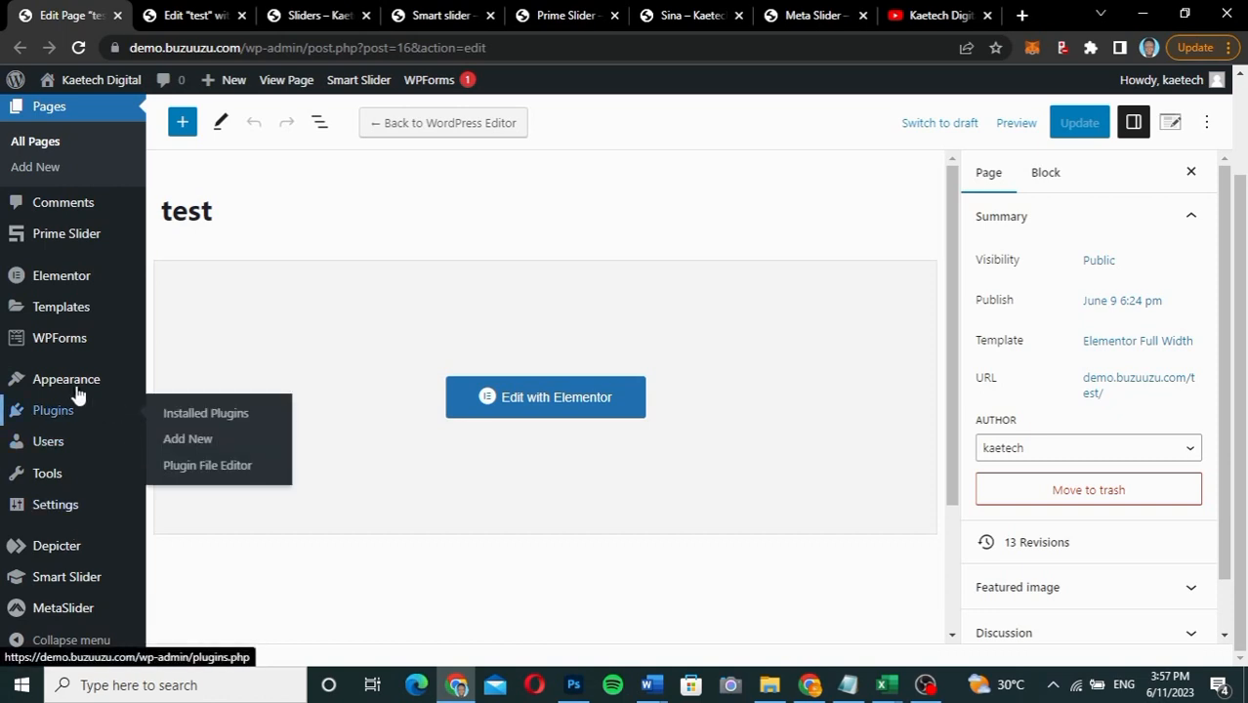
mouse_move(60, 381)
scroll(61, 381, up, 2)
scroll(61, 380, down, 2)
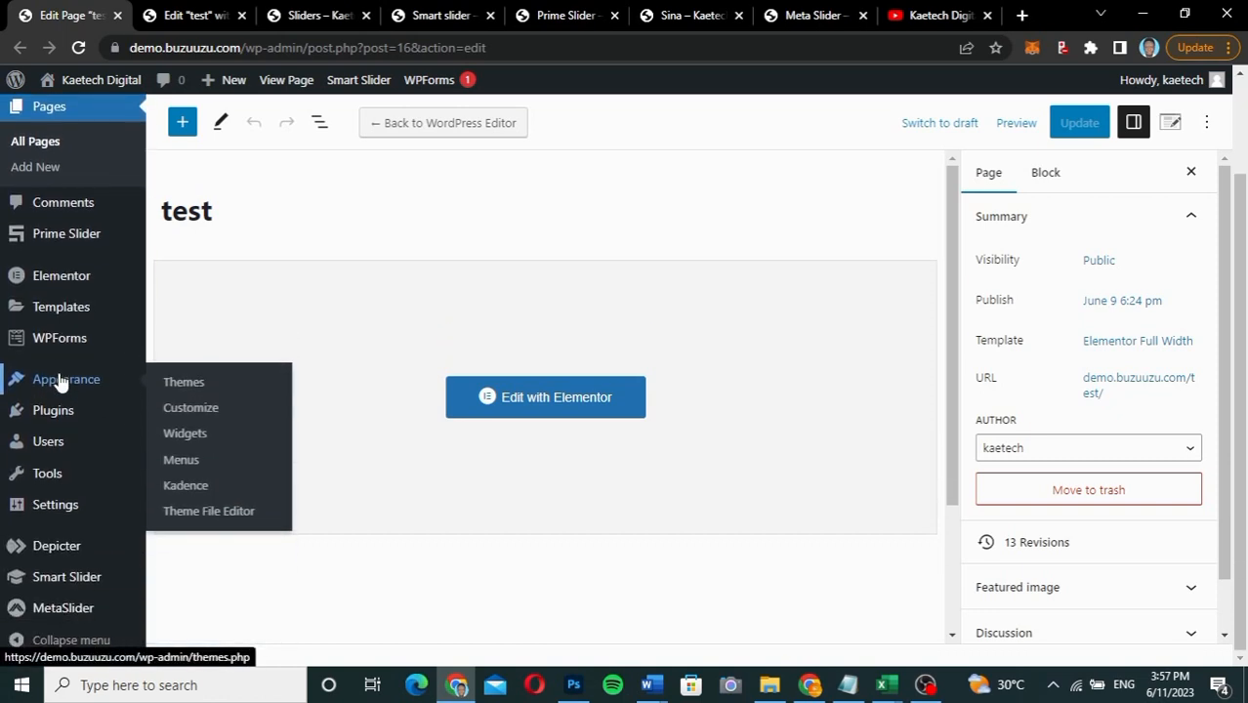
scroll(61, 381, up, 2)
scroll(61, 381, down, 2)
mouse_move(25, 549)
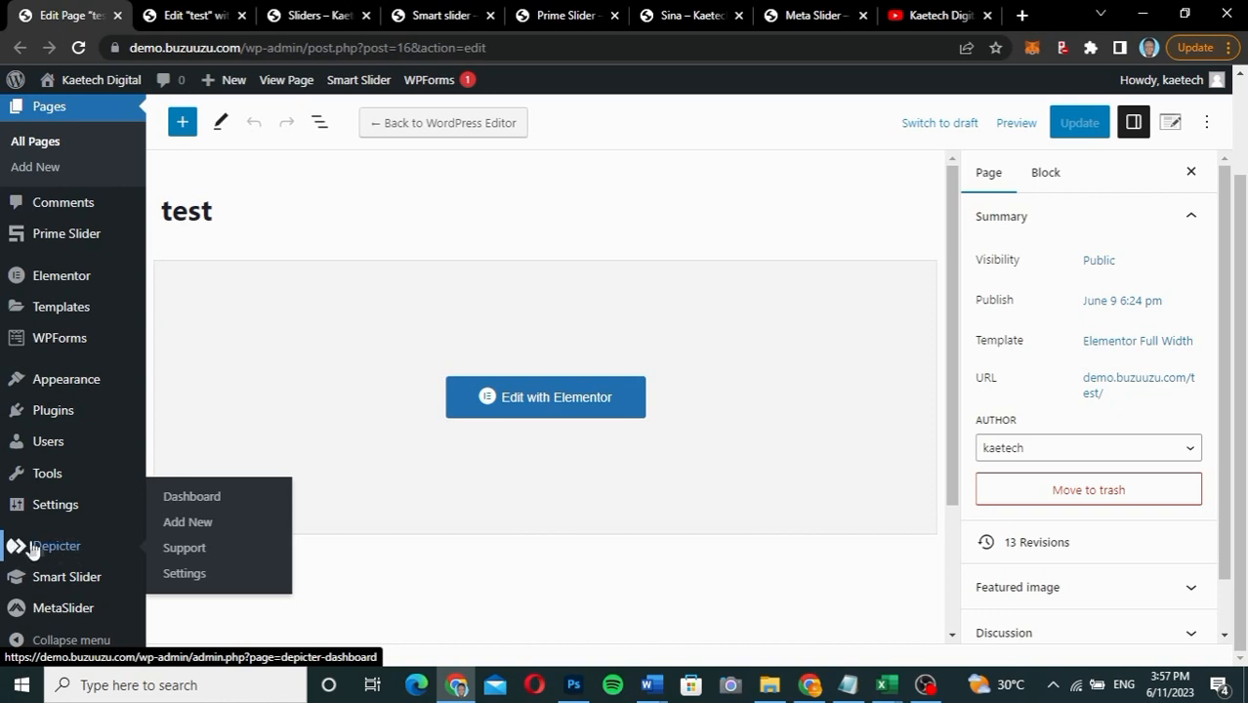
click(51, 549)
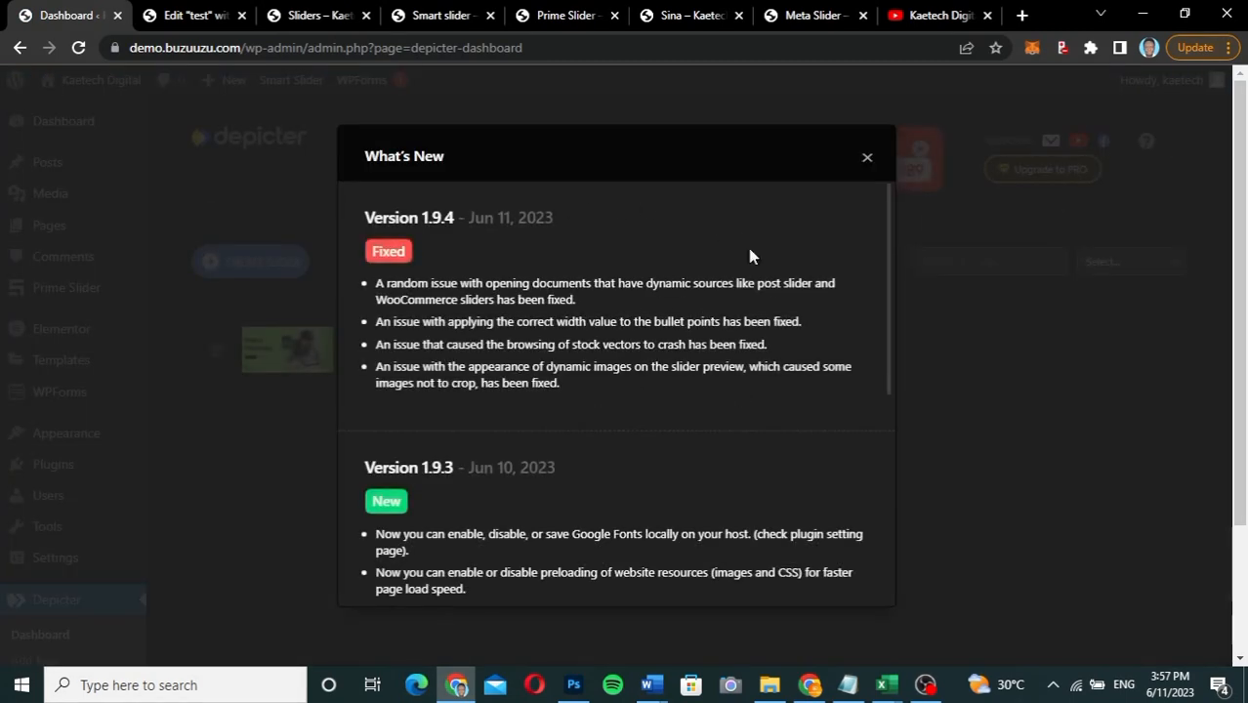
Step: Close the What's New notice and start creating a new slider to reach the template gallery
click(866, 161)
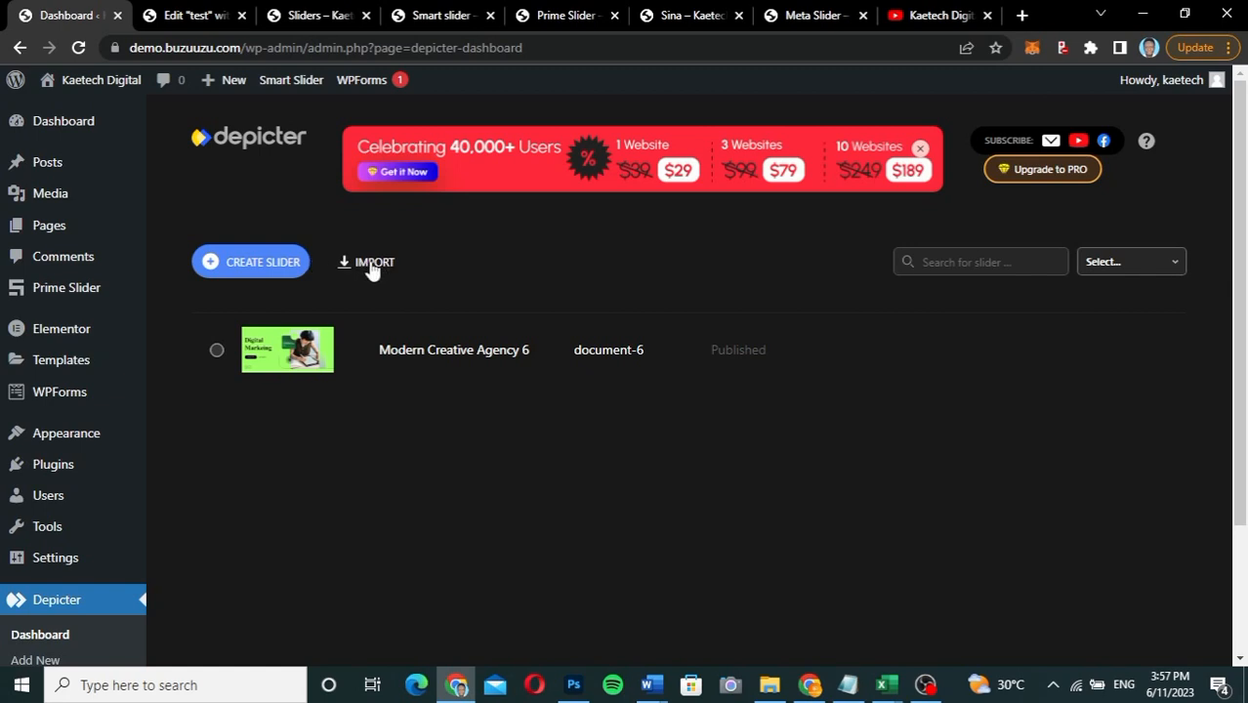
click(281, 271)
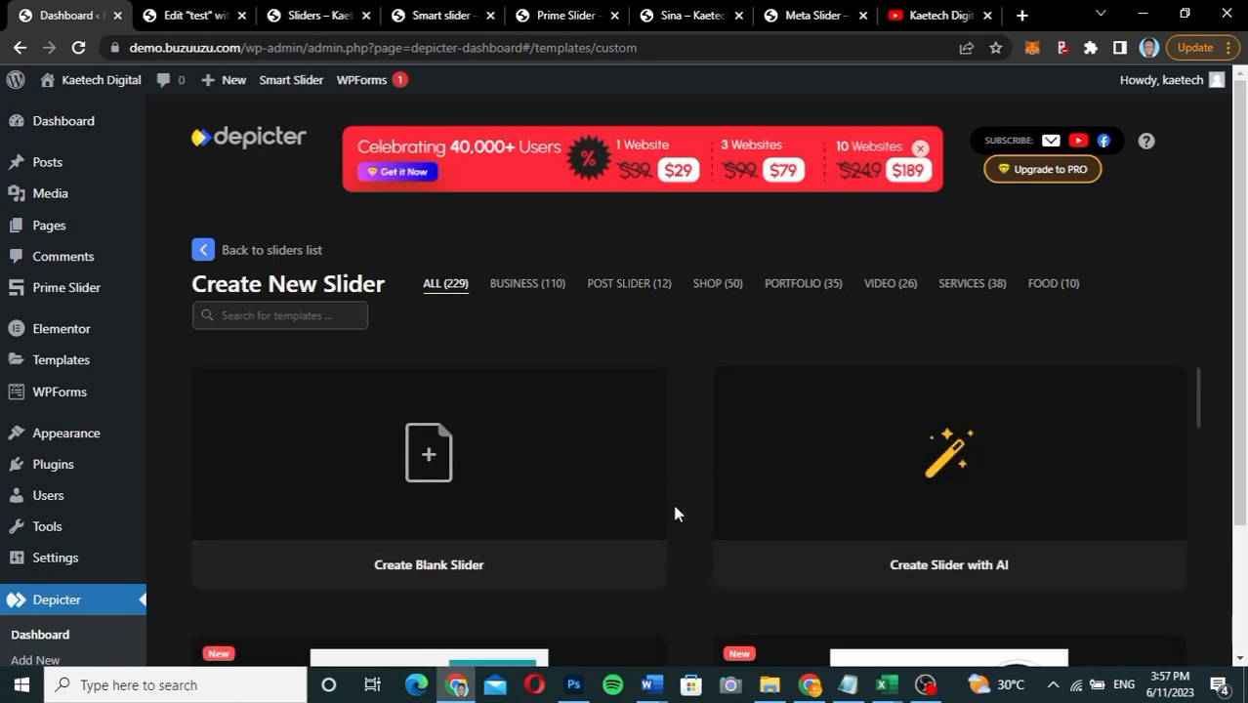
scroll(677, 513, down, 3)
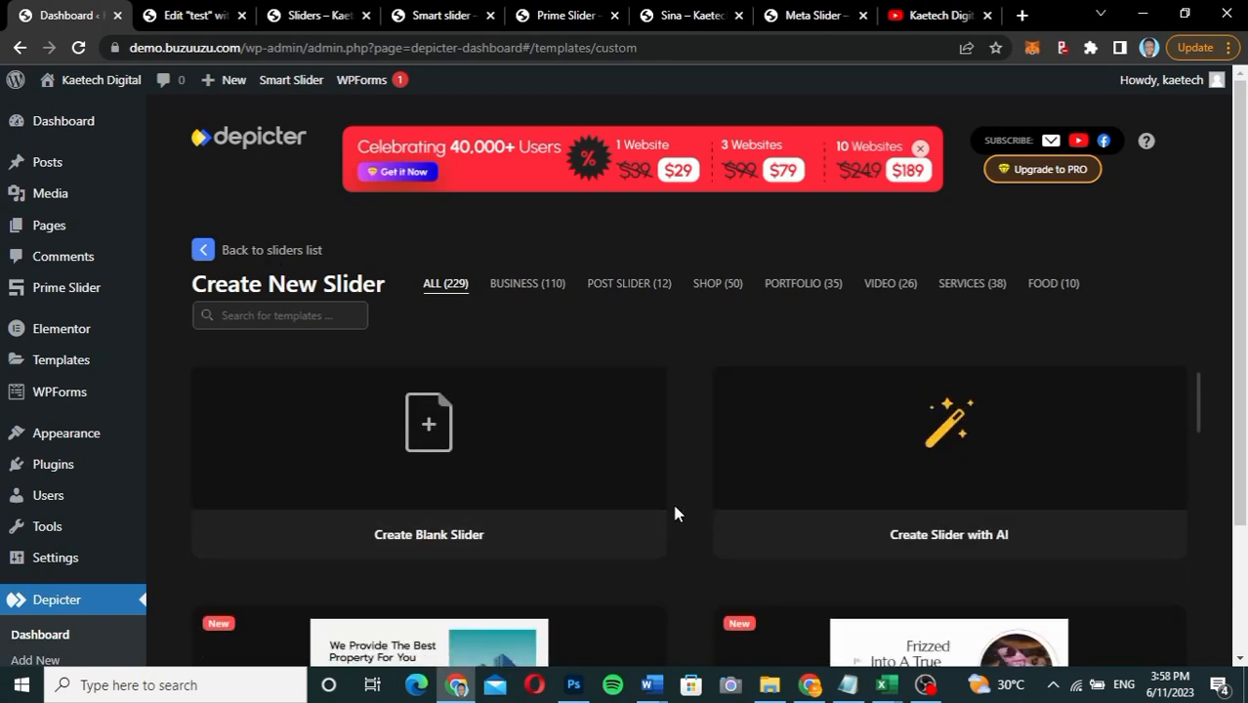
scroll(677, 513, down, 2)
scroll(677, 513, up, 6)
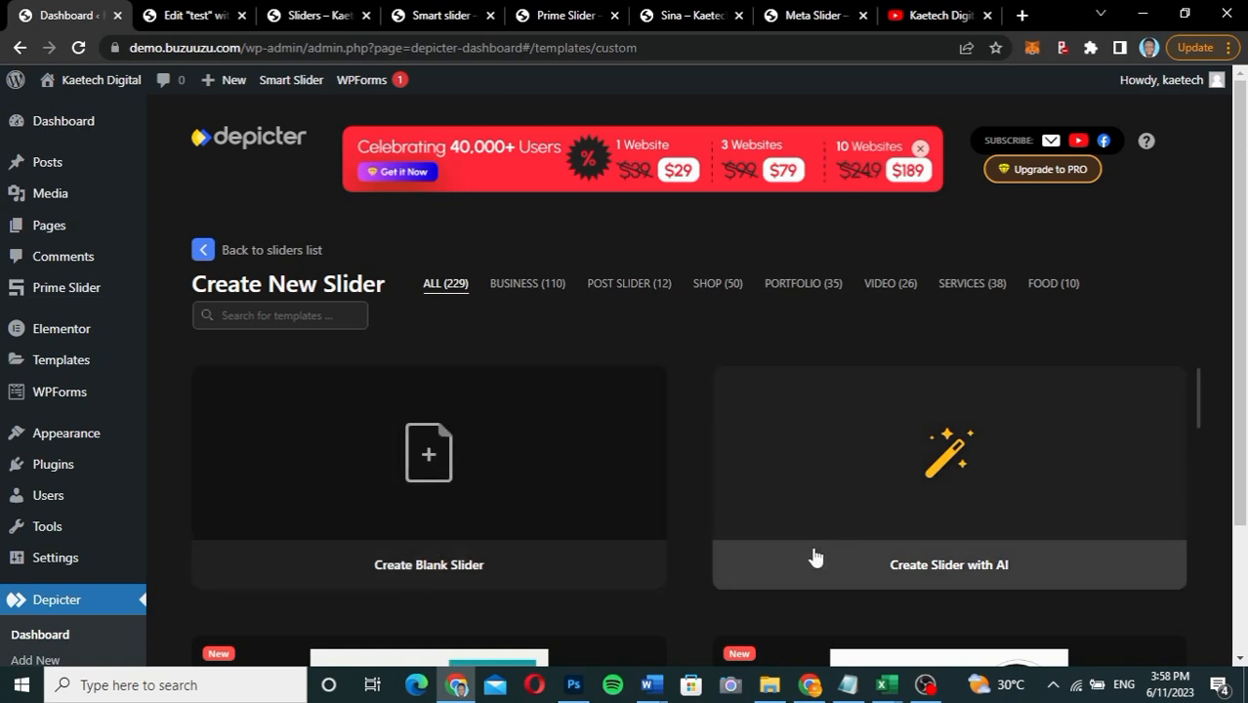
Step: Browse the new-slider templates down to Modern Creative Agency and Innovative Web Design
scroll(815, 557, down, 3)
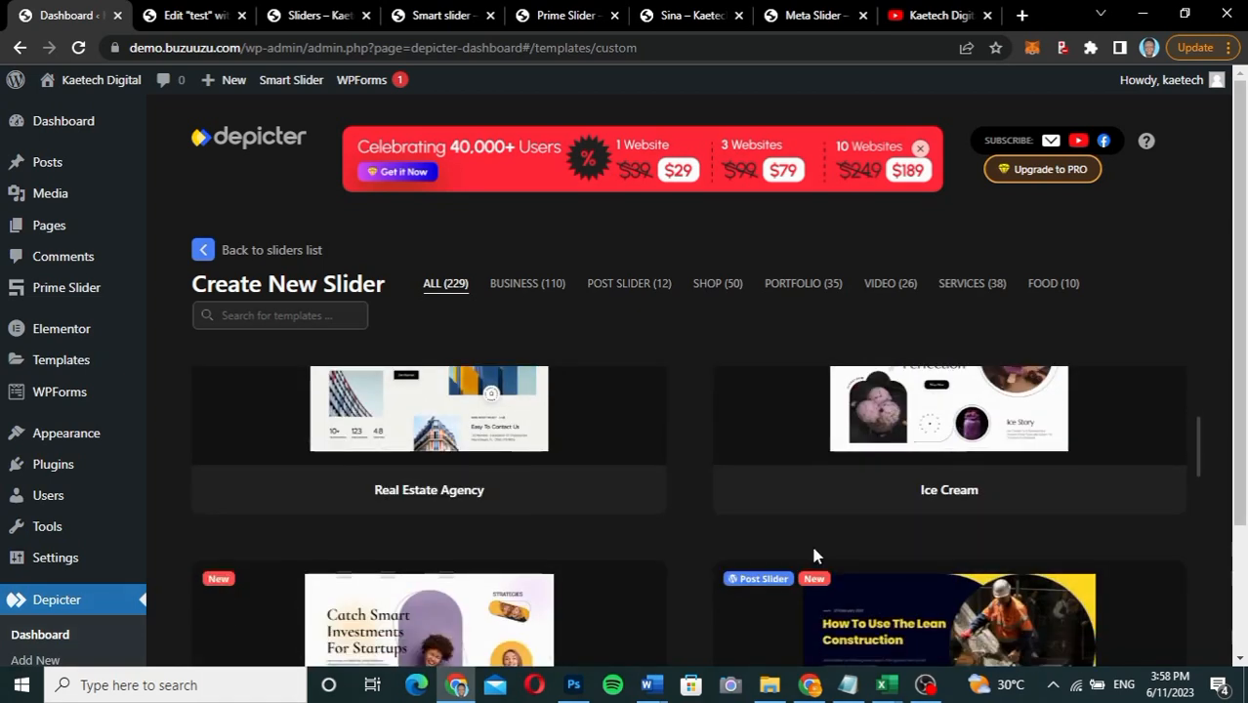
scroll(664, 528, down, 2)
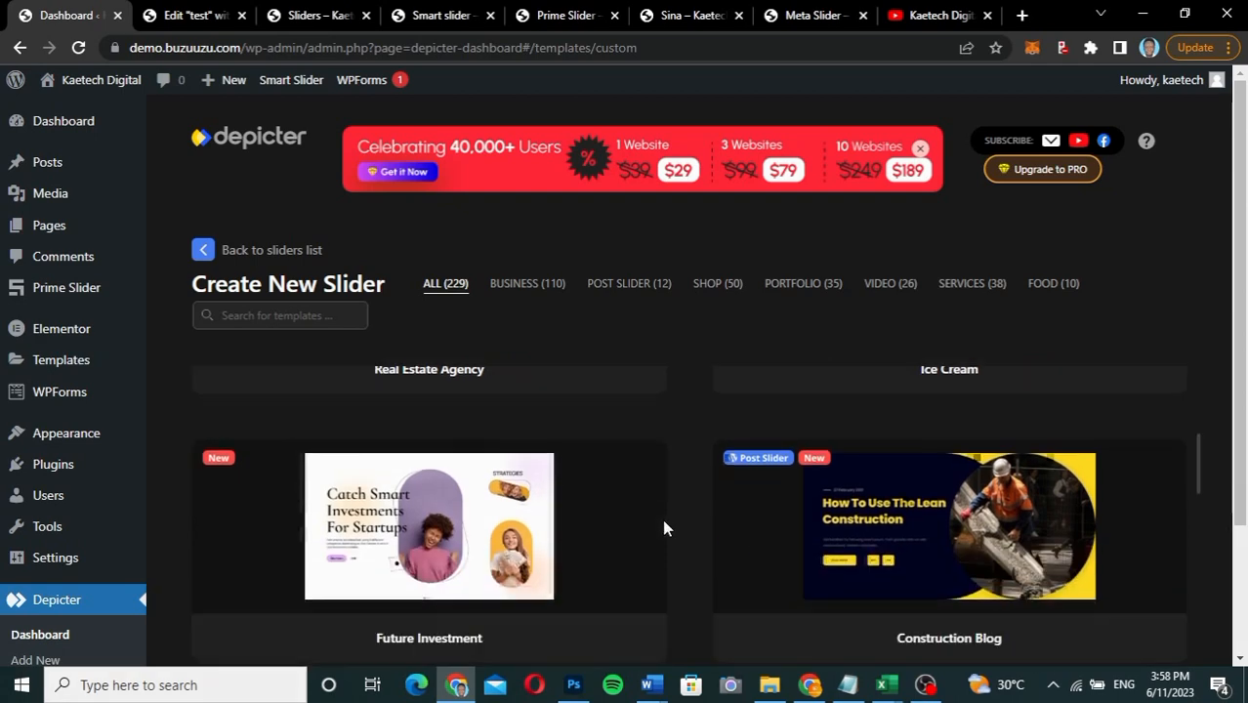
scroll(664, 529, down, 3)
scroll(663, 528, up, 3)
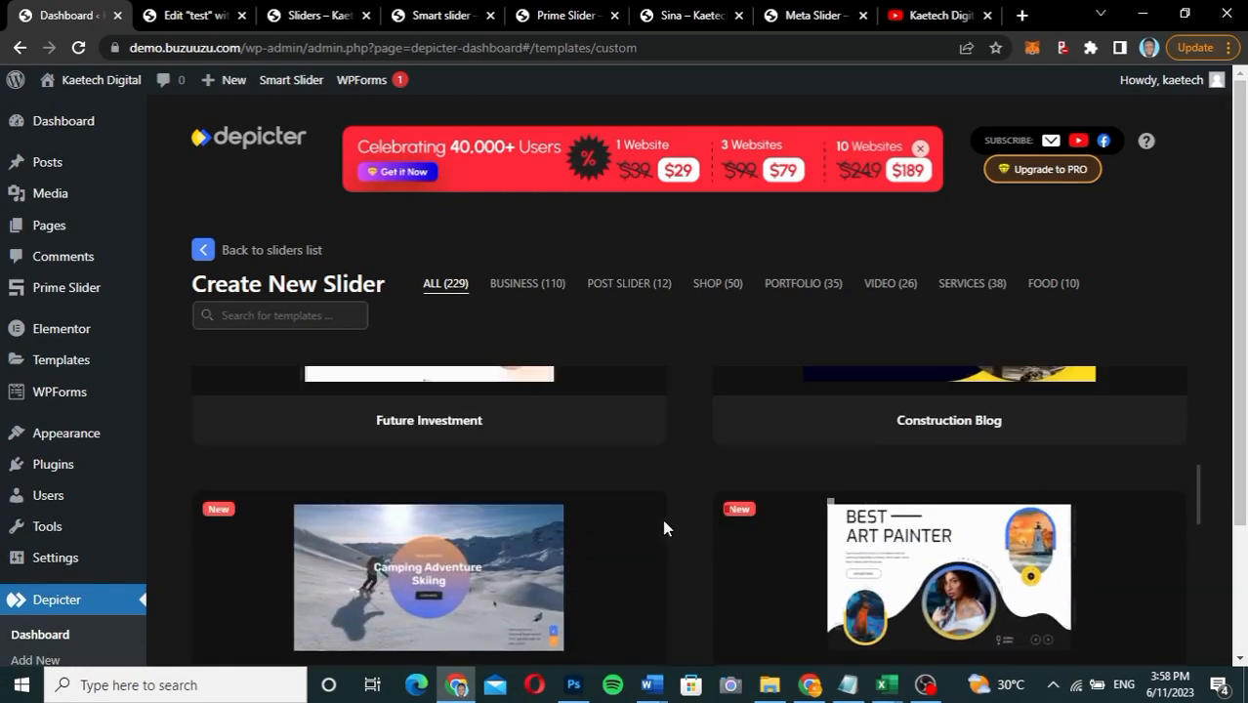
scroll(664, 529, up, 1)
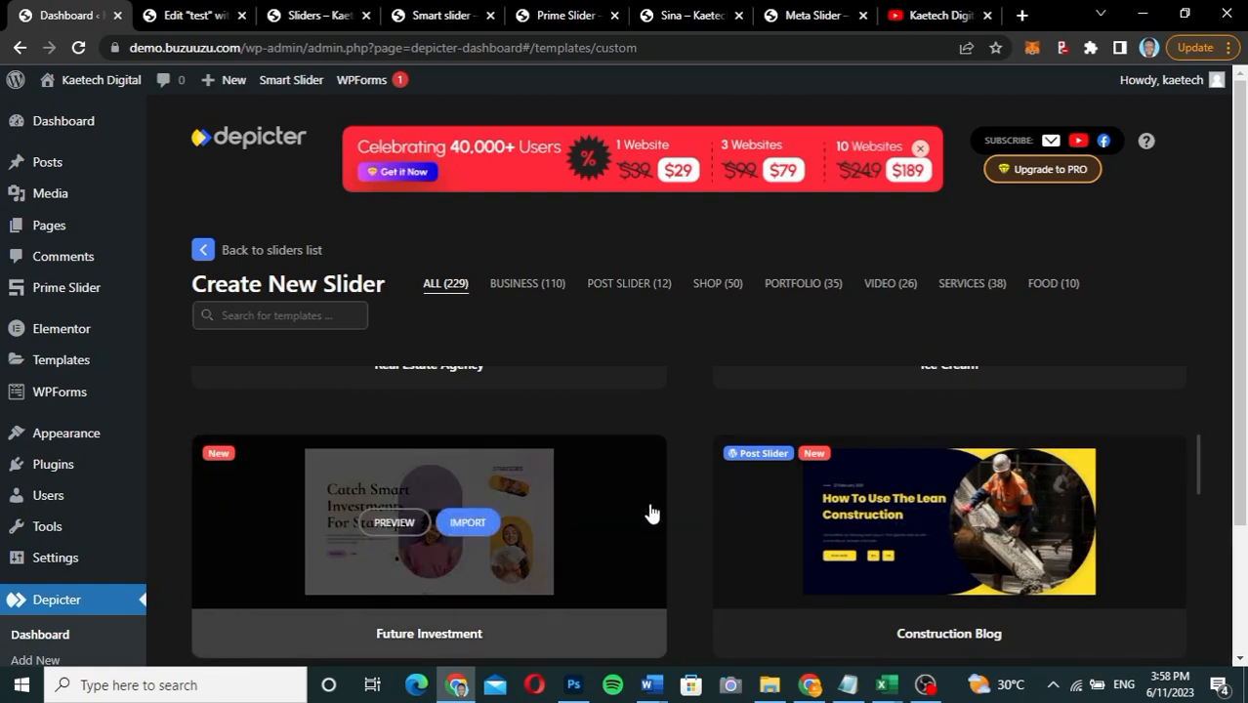
scroll(652, 513, down, 4)
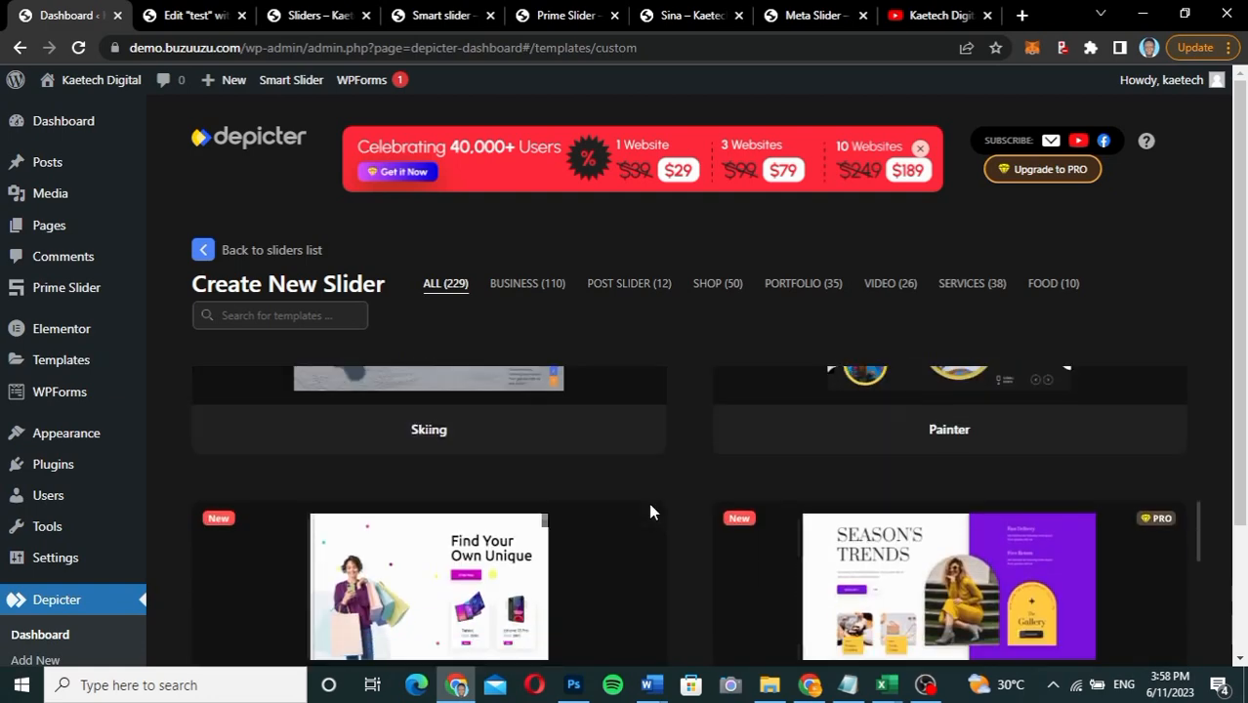
scroll(653, 514, down, 4)
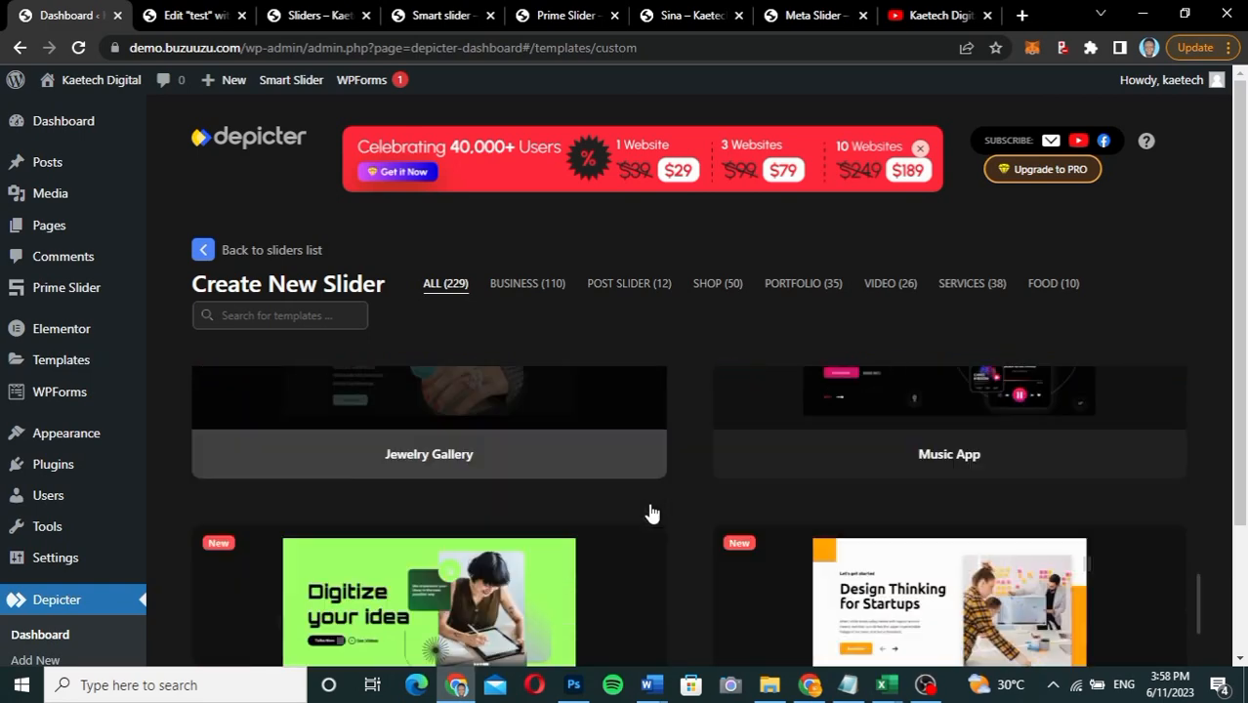
scroll(653, 513, down, 2)
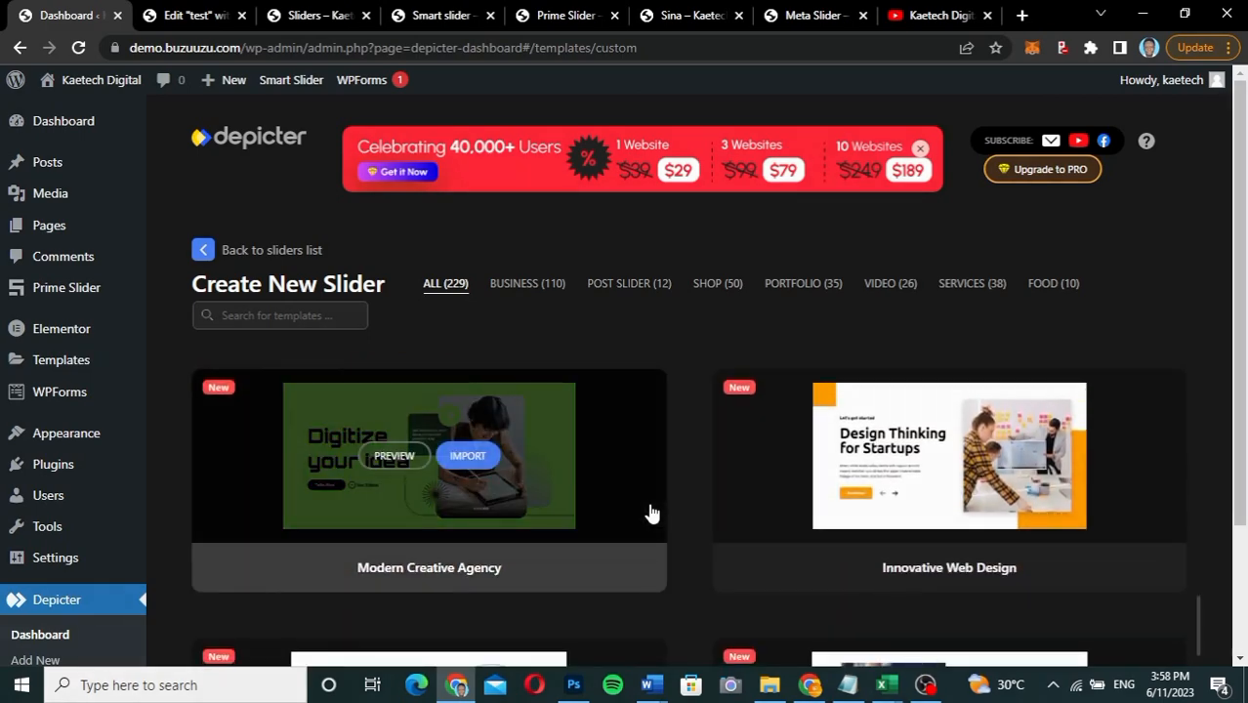
Step: Import the Innovative Web Design template as a new slider and dismiss the Welcome to Depicter video
mouse_move(919, 451)
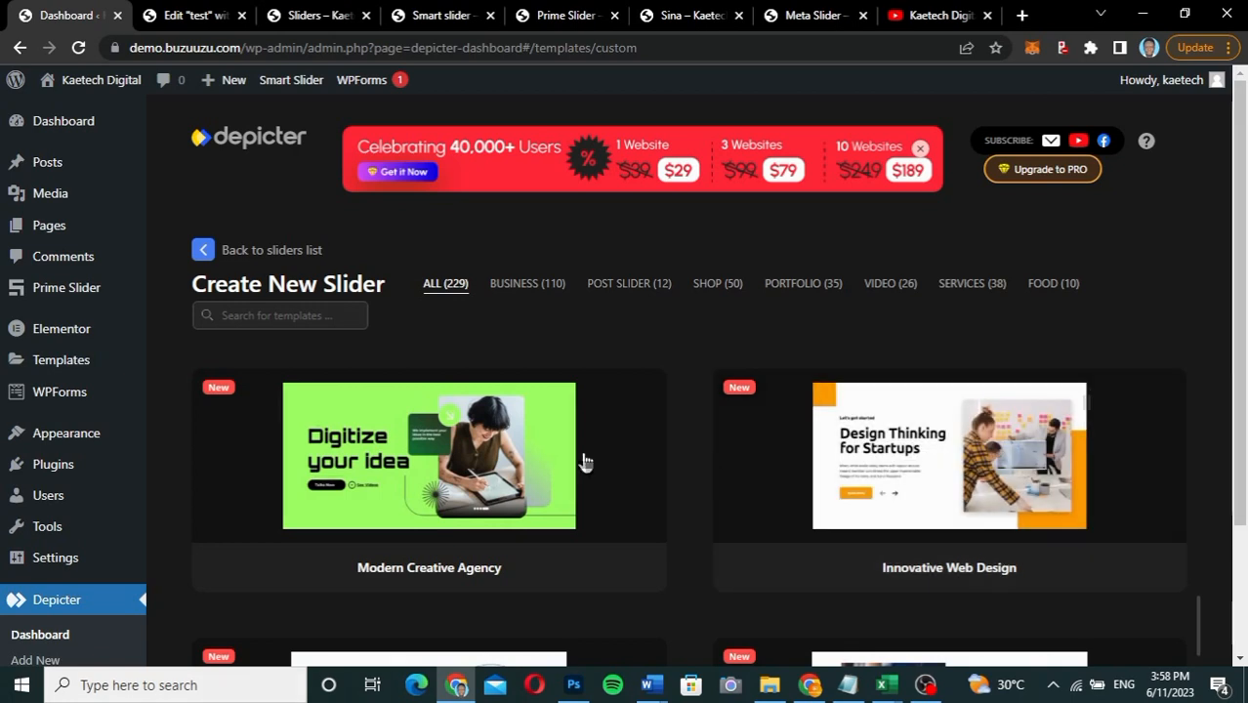
mouse_move(412, 441)
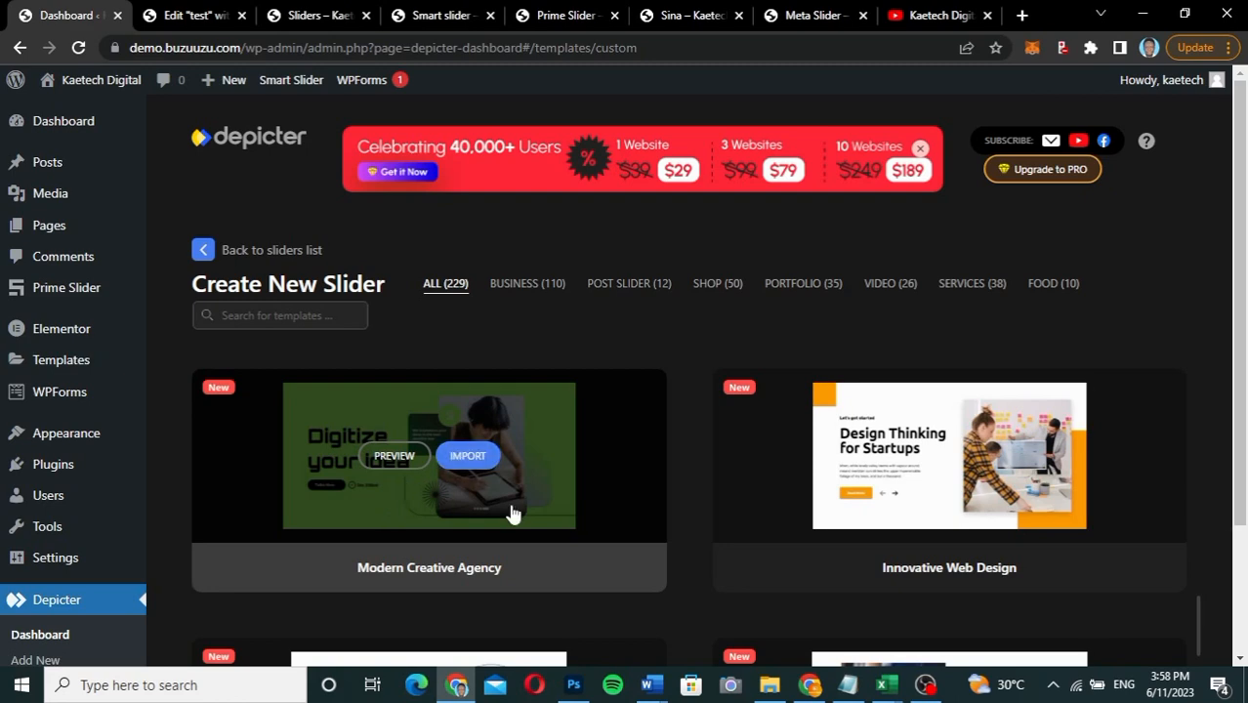
mouse_move(996, 460)
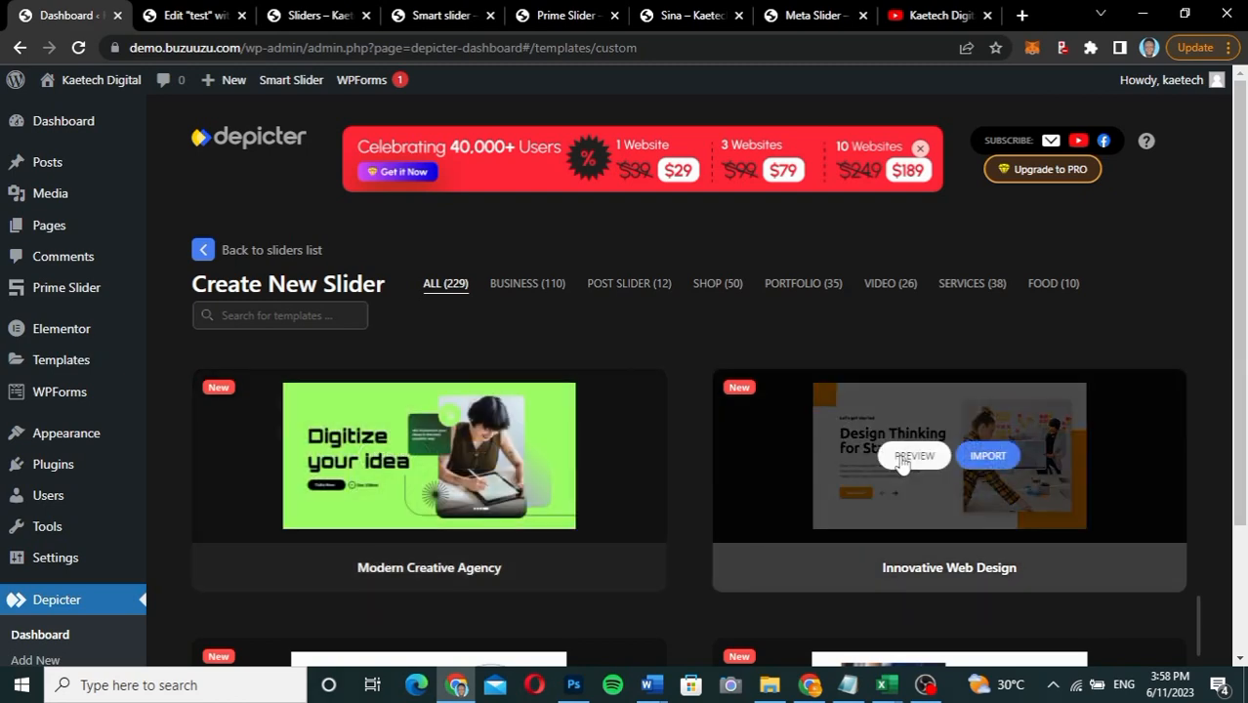
click(989, 457)
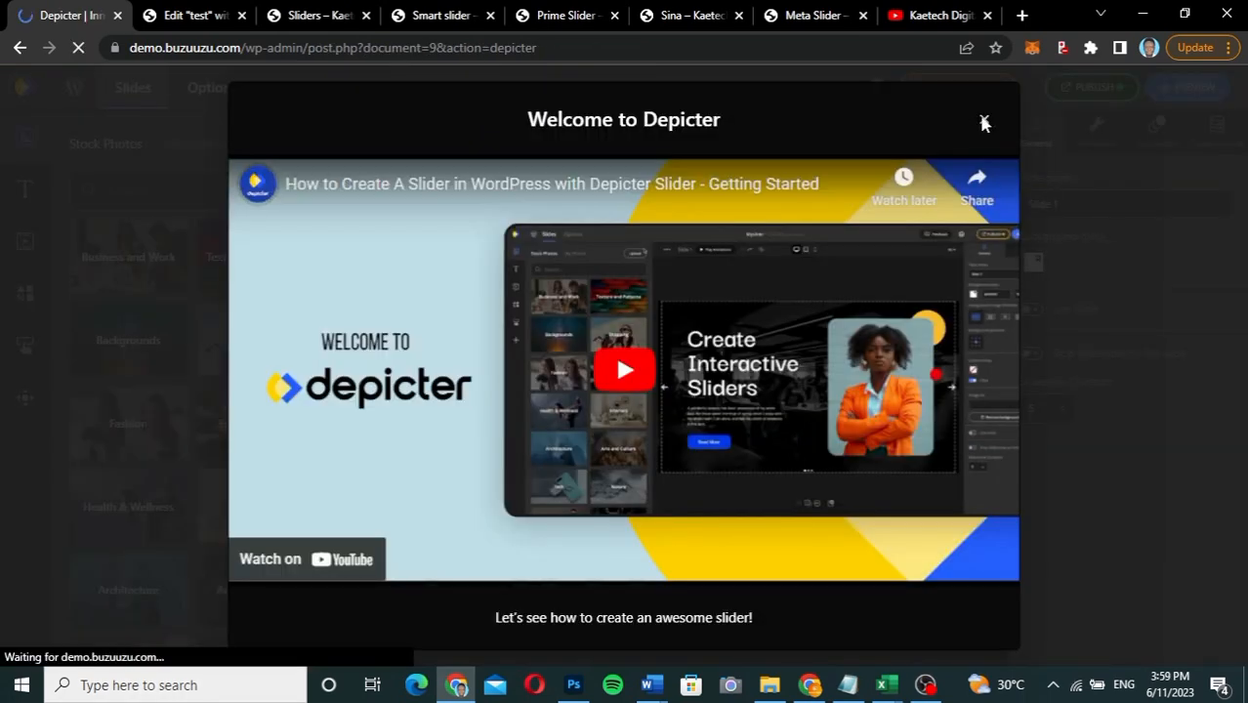
click(984, 121)
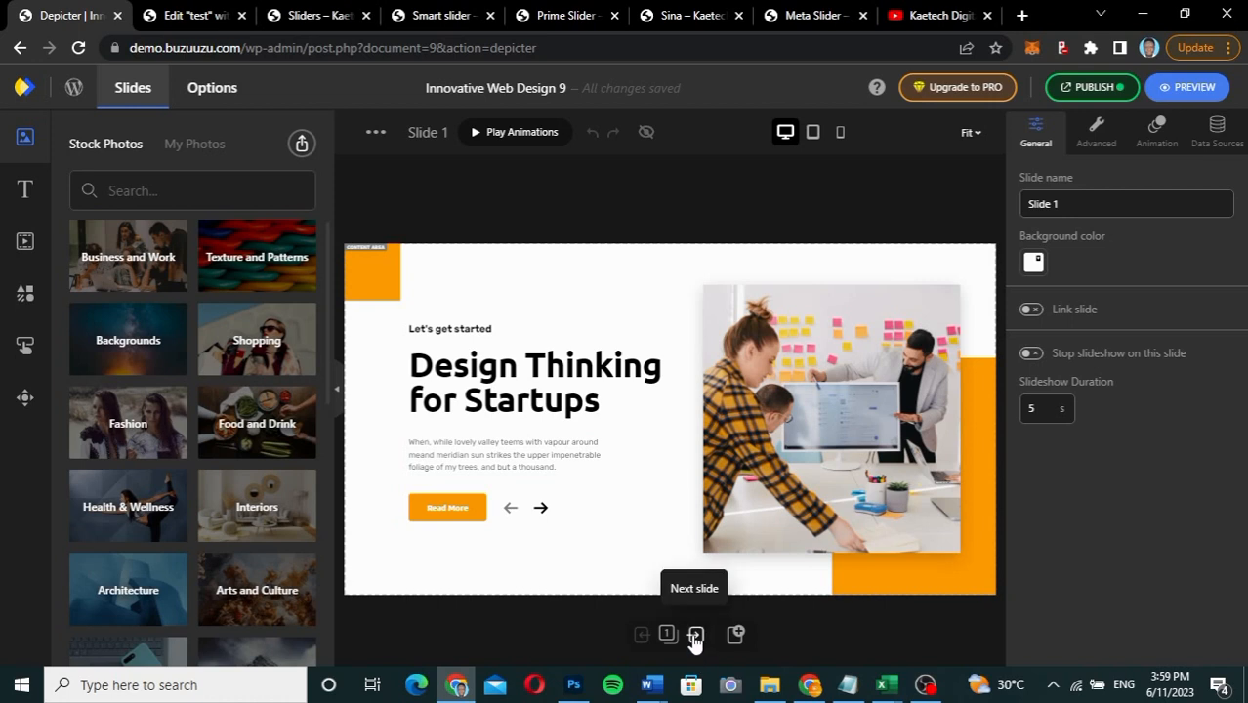
Step: Look through slides 2 and 3 of the imported slider, then return to slide 1
click(694, 637)
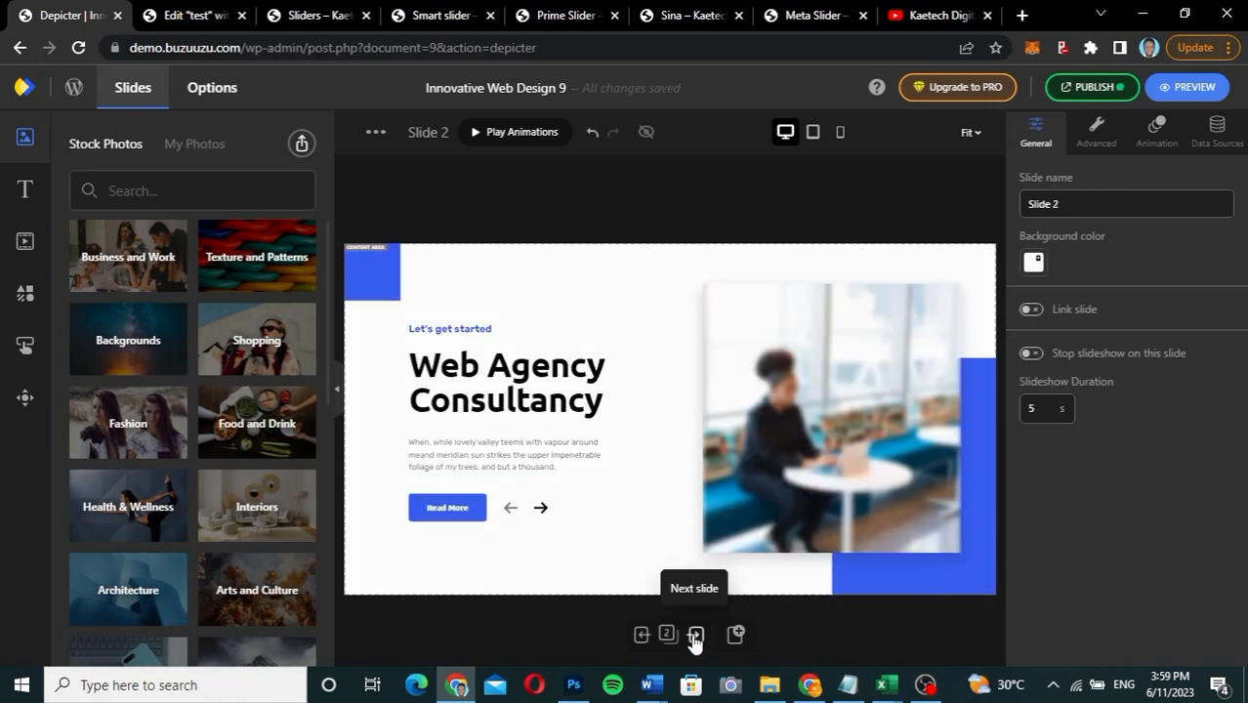
click(694, 637)
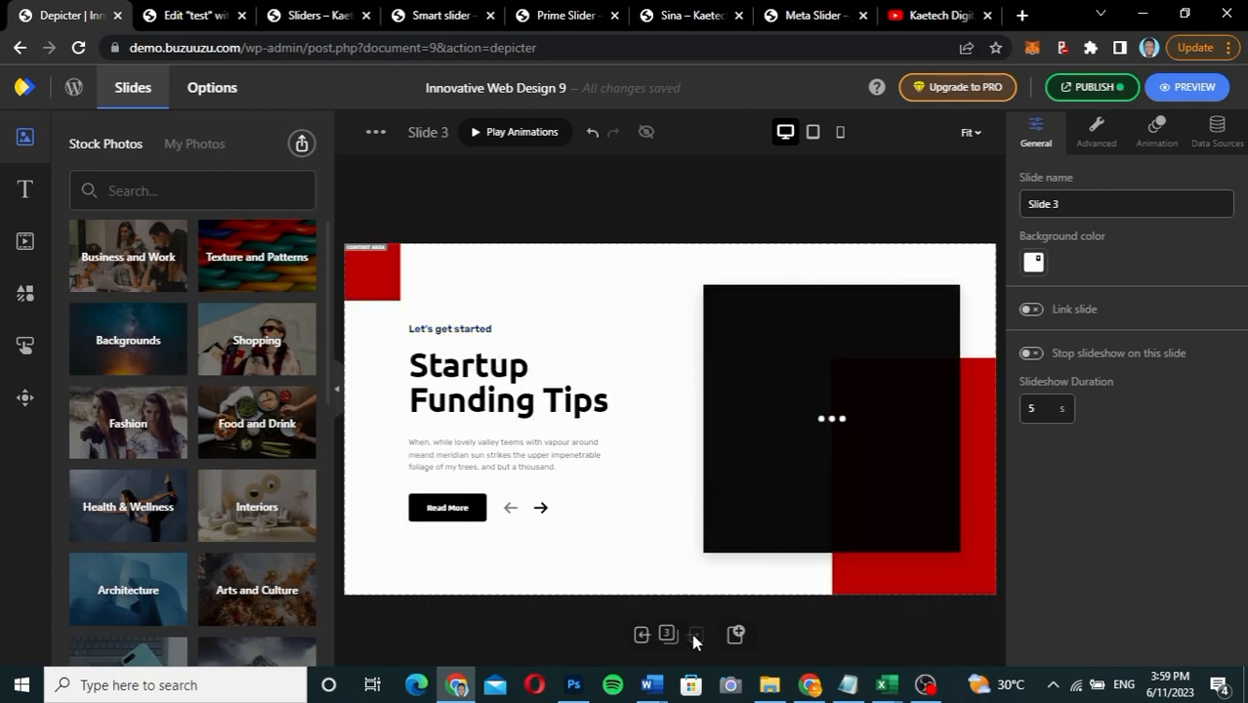
click(642, 637)
click(642, 636)
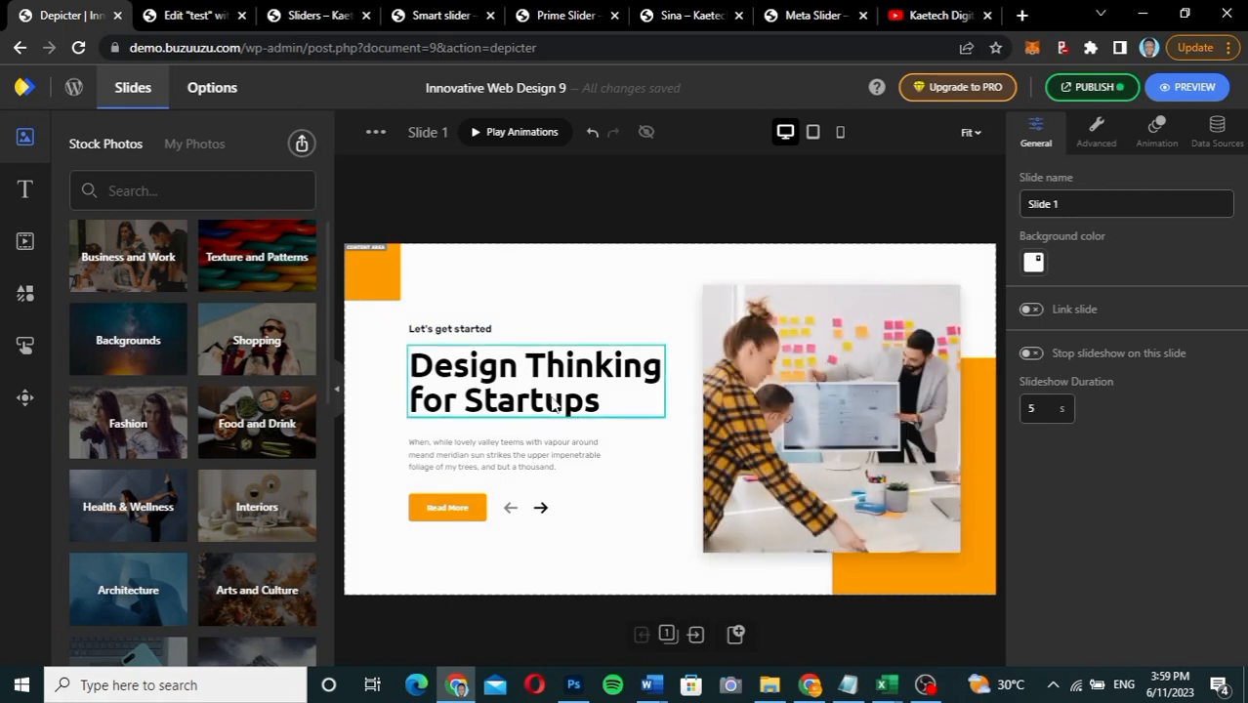
Step: Inspect the editable text of slide 1: the "Design Thinking for Startups" heading and the "Let's get started" line
click(479, 369)
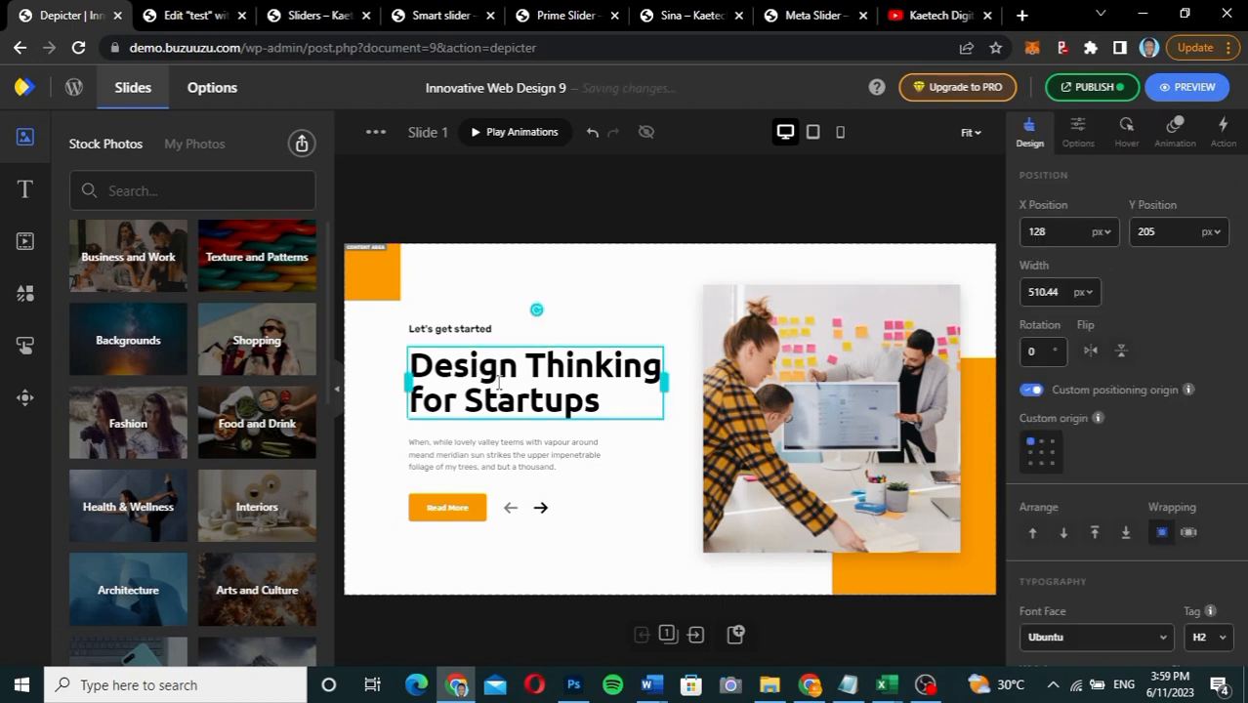
click(498, 383)
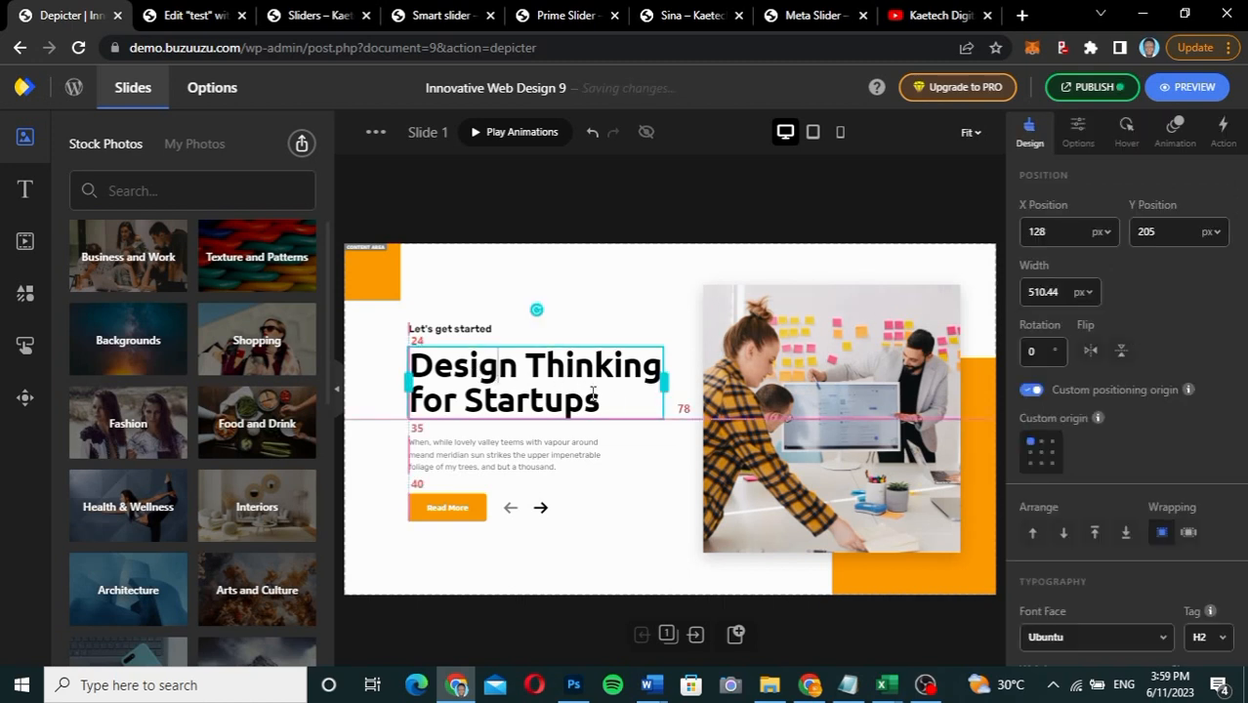
drag(609, 401, 414, 366)
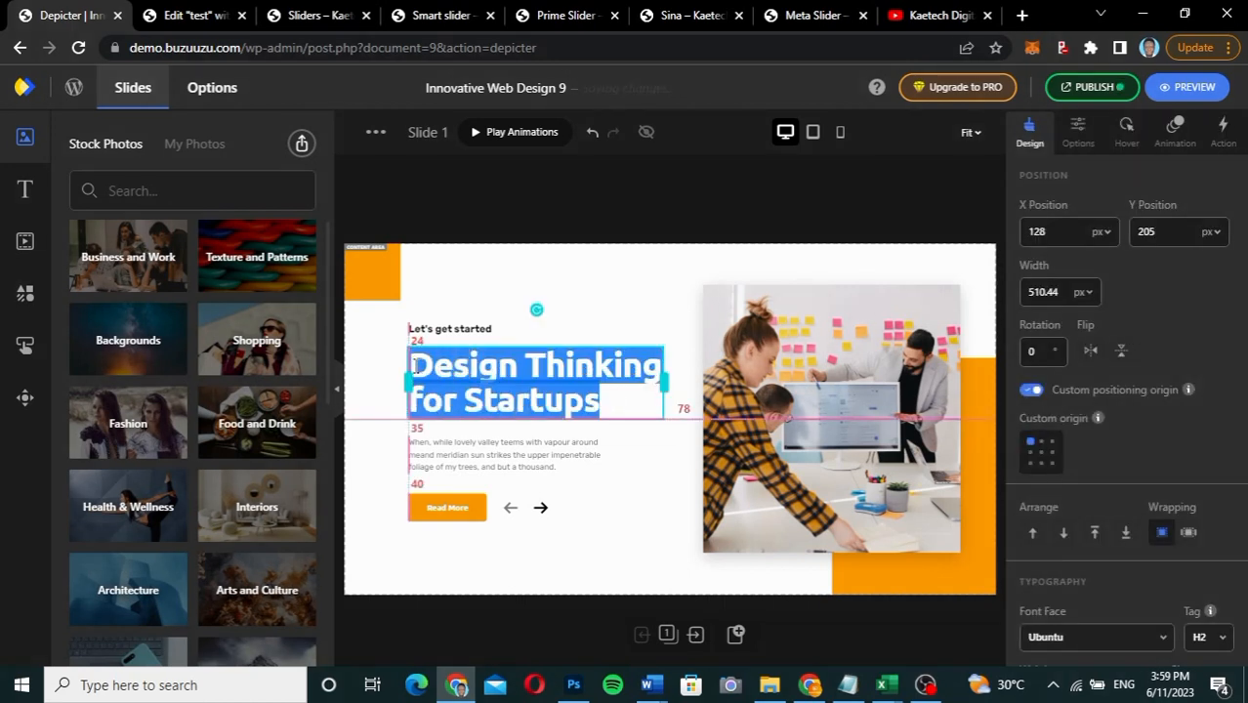
click(414, 365)
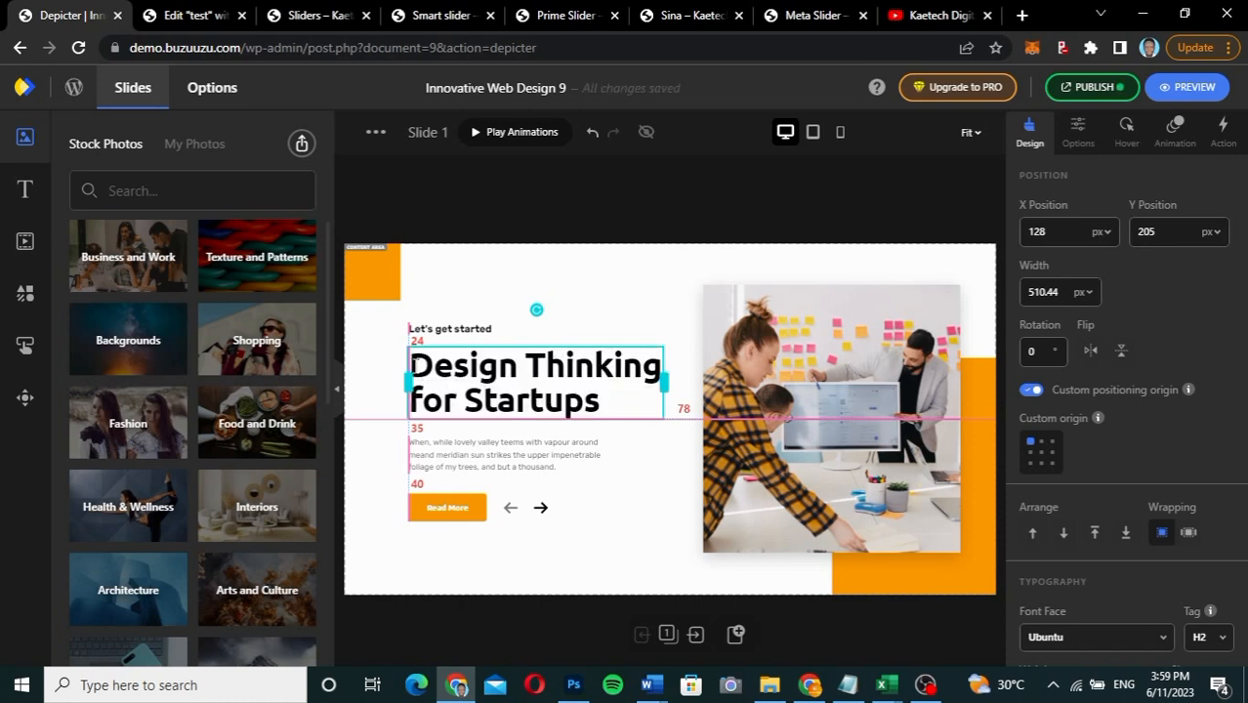
click(449, 332)
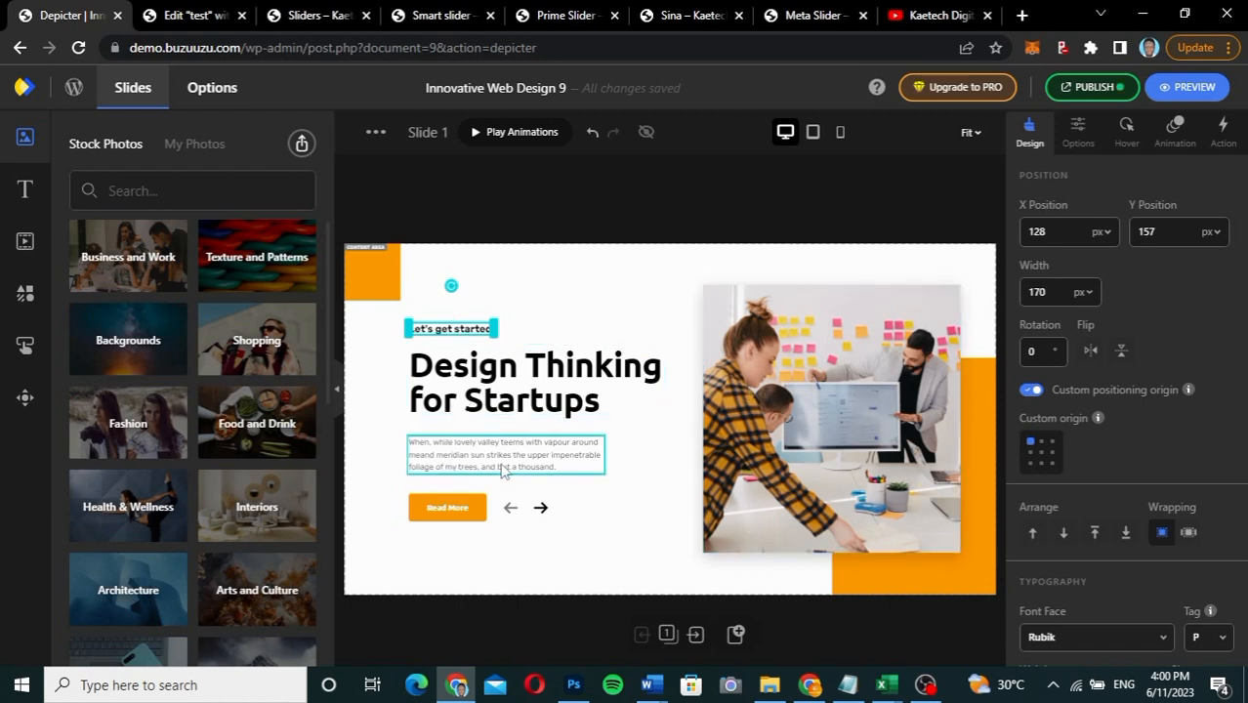
Step: Publish the changes of the Innovative Web Design 9 slider
click(1094, 89)
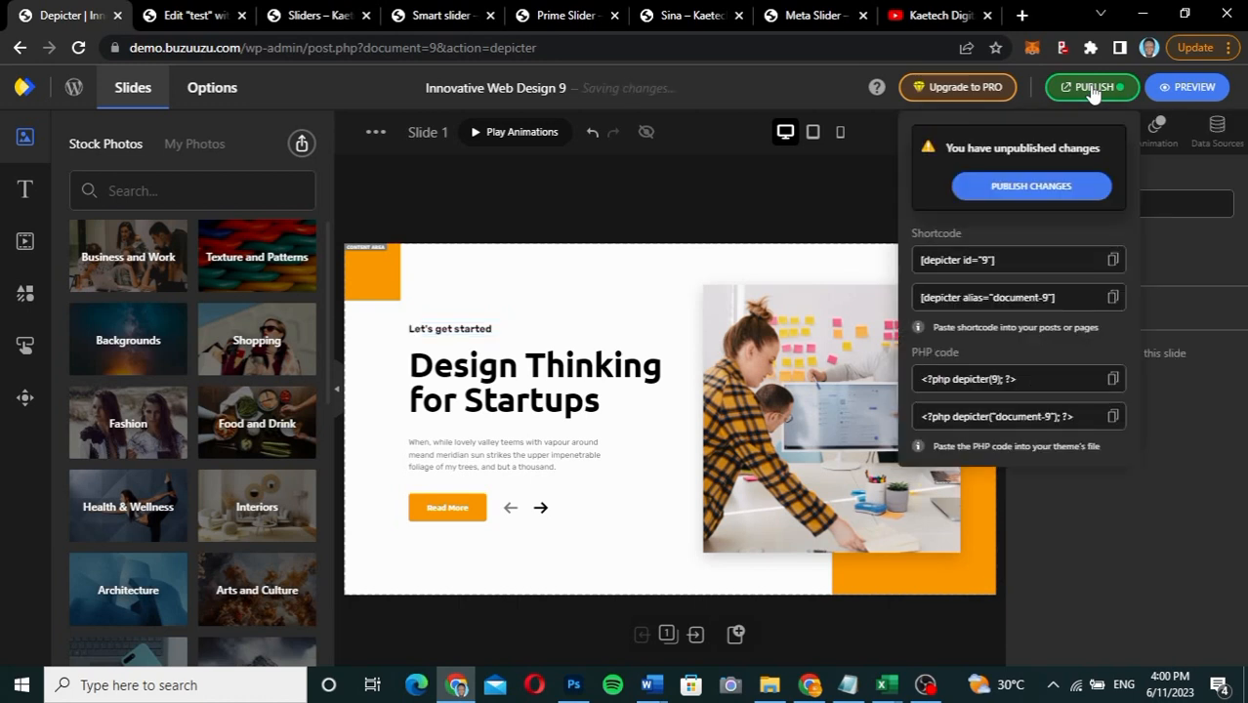
click(1014, 188)
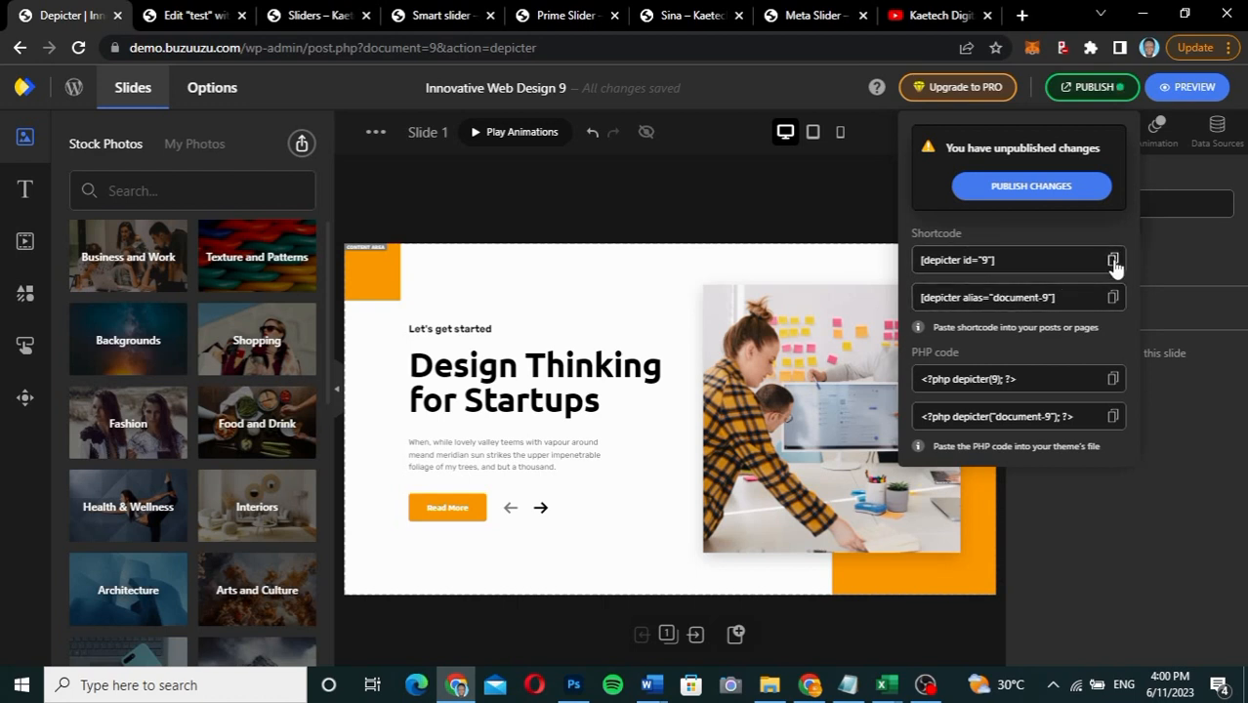
click(1054, 192)
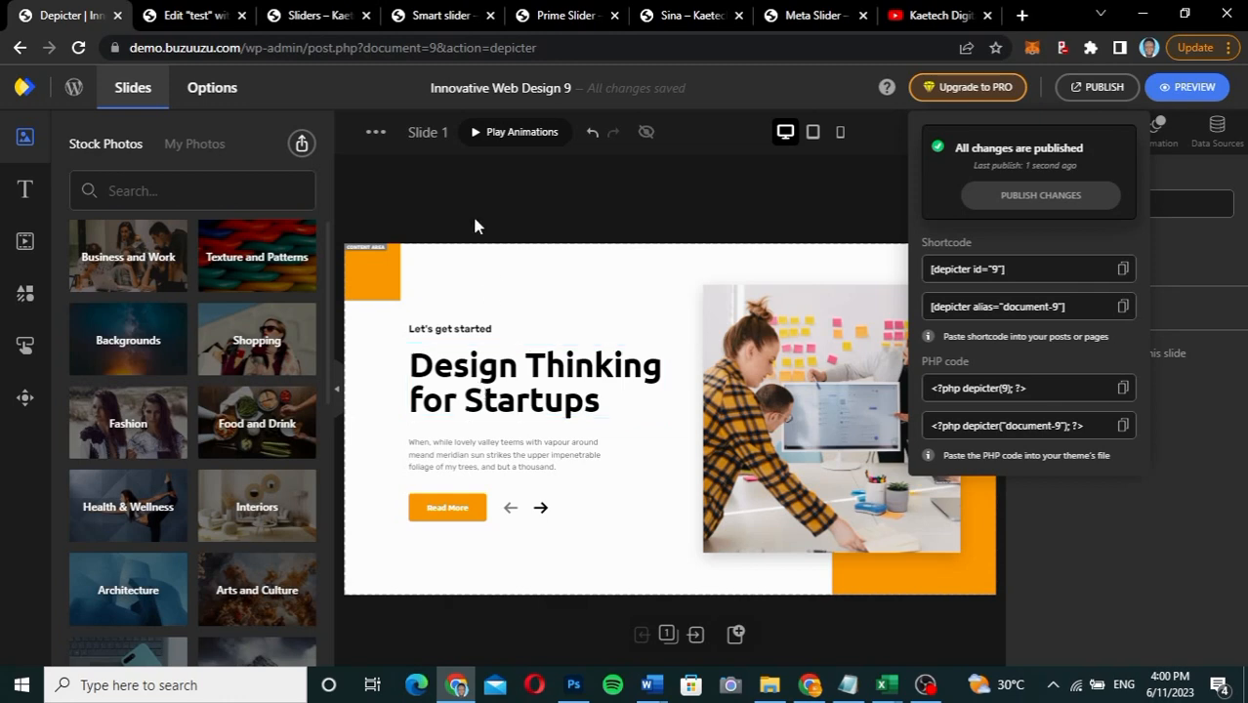
Step: Return to the "test" page in Elementor and delete its second container, the section with the web design illustration
click(203, 17)
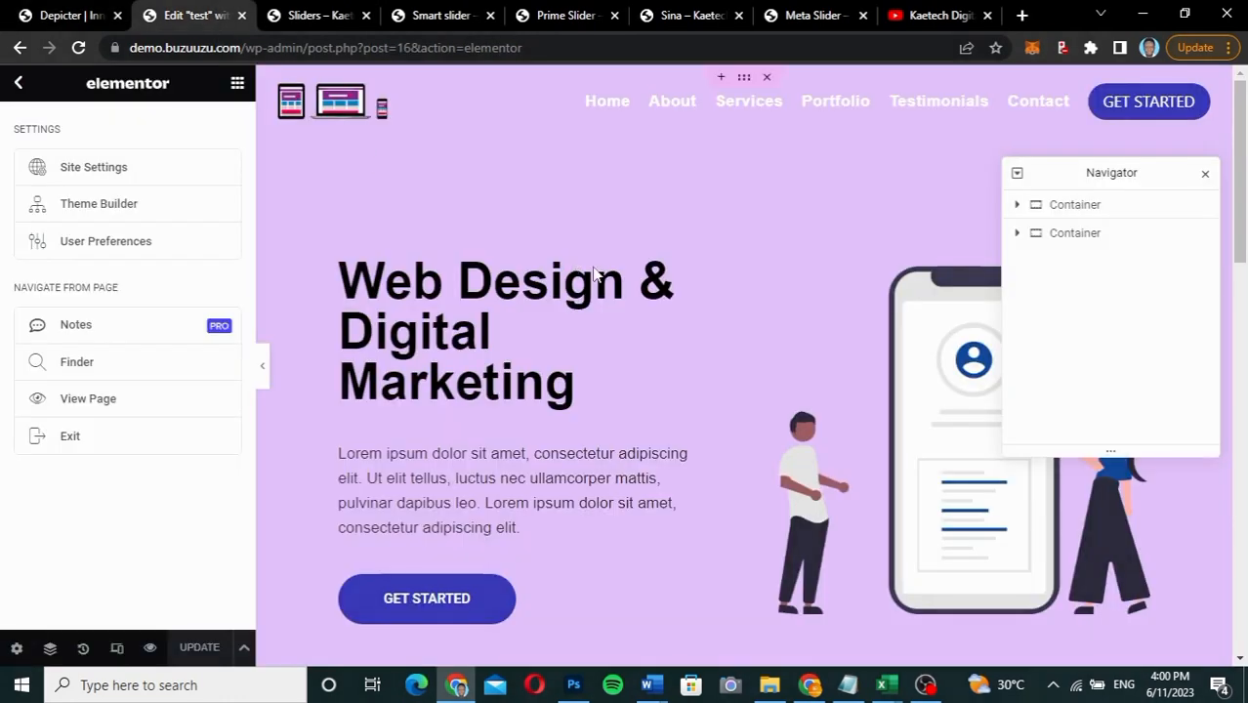
scroll(798, 411, down, 7)
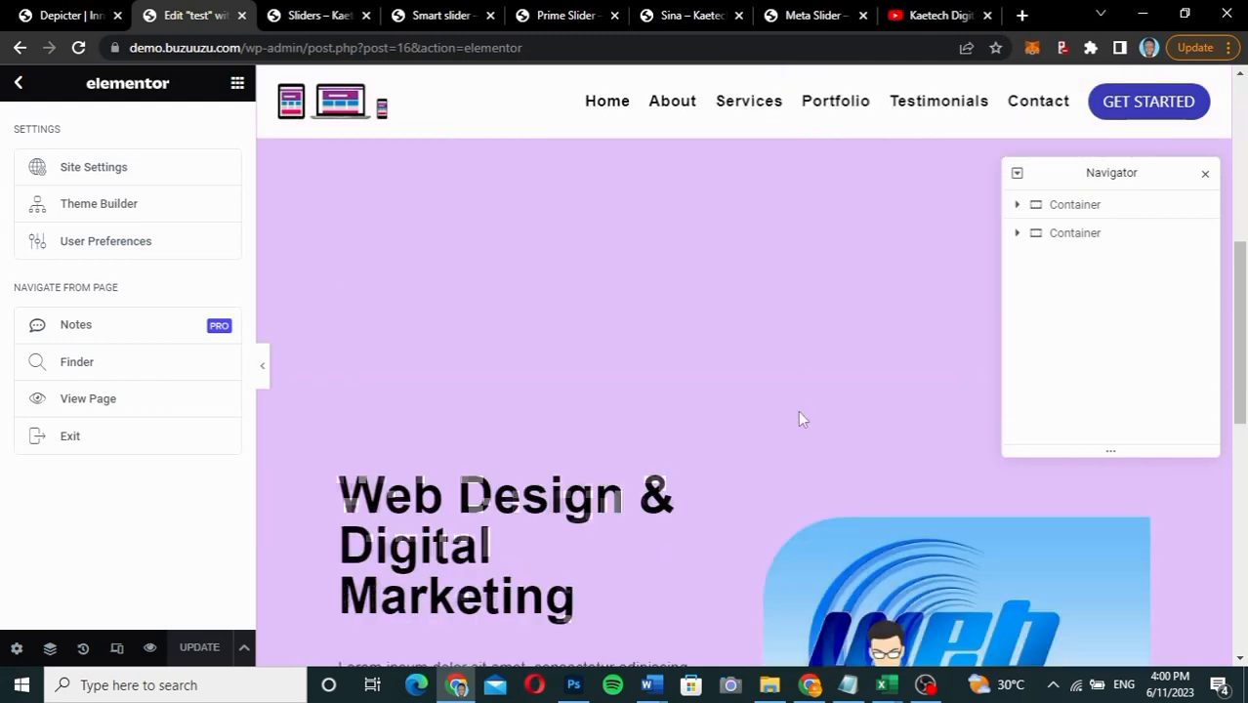
scroll(799, 413, down, 2)
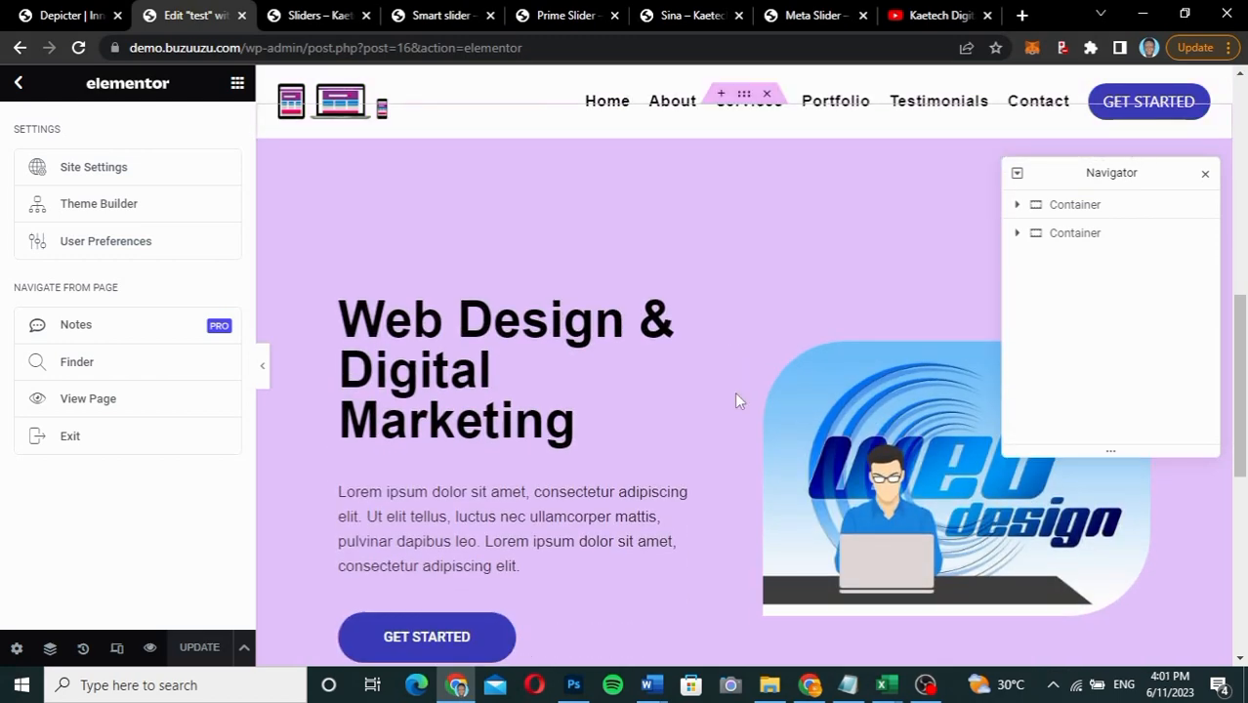
scroll(746, 219, up, 2)
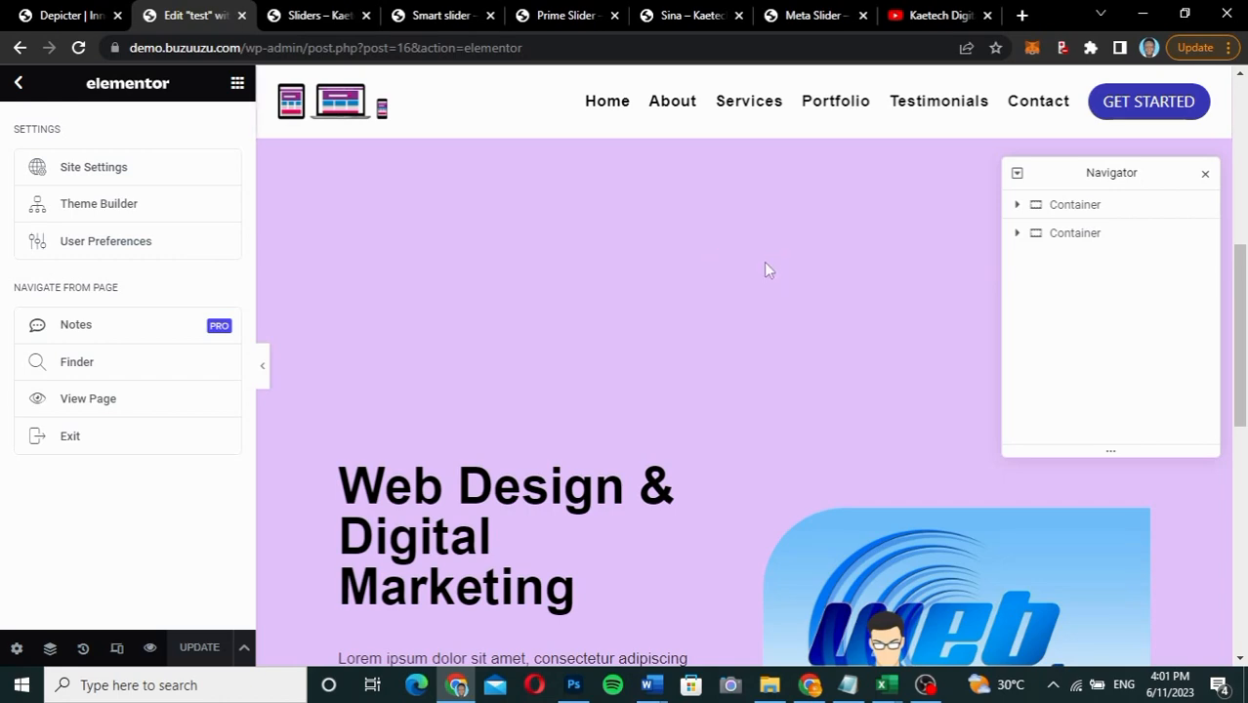
mouse_move(760, 289)
click(766, 262)
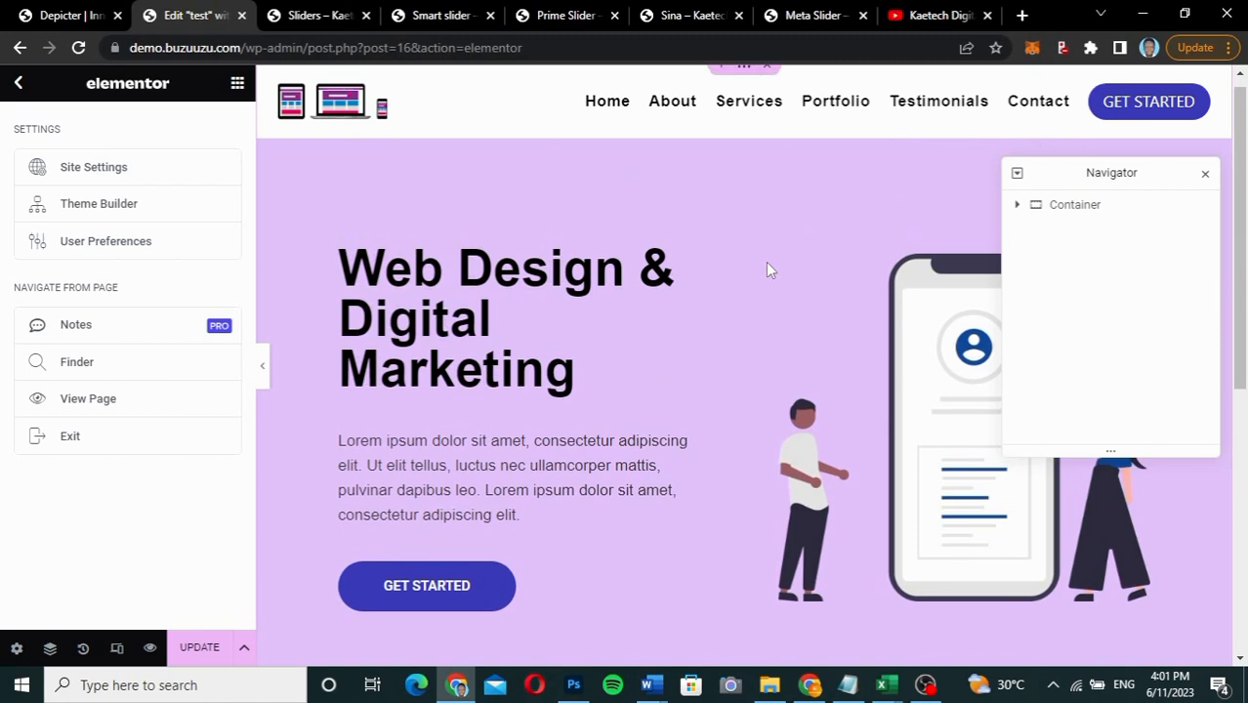
Step: Add a new empty container below the remaining hero section of the page
right_click(767, 252)
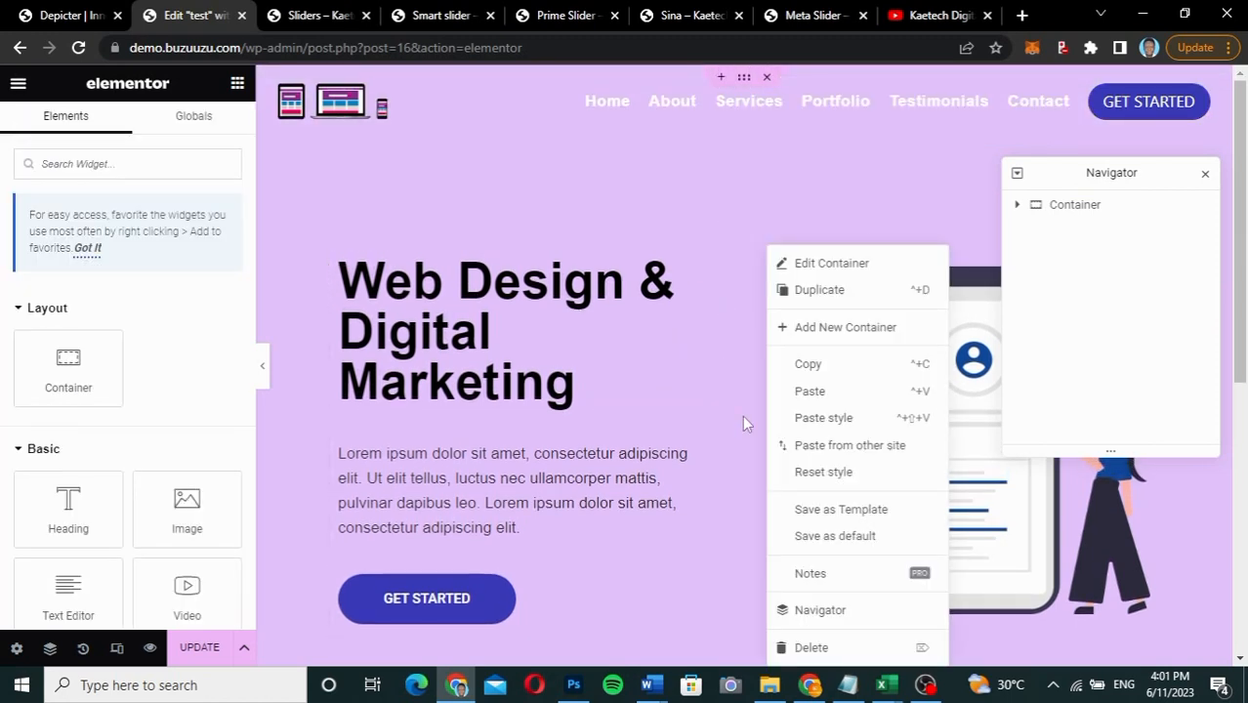
scroll(742, 415, down, 5)
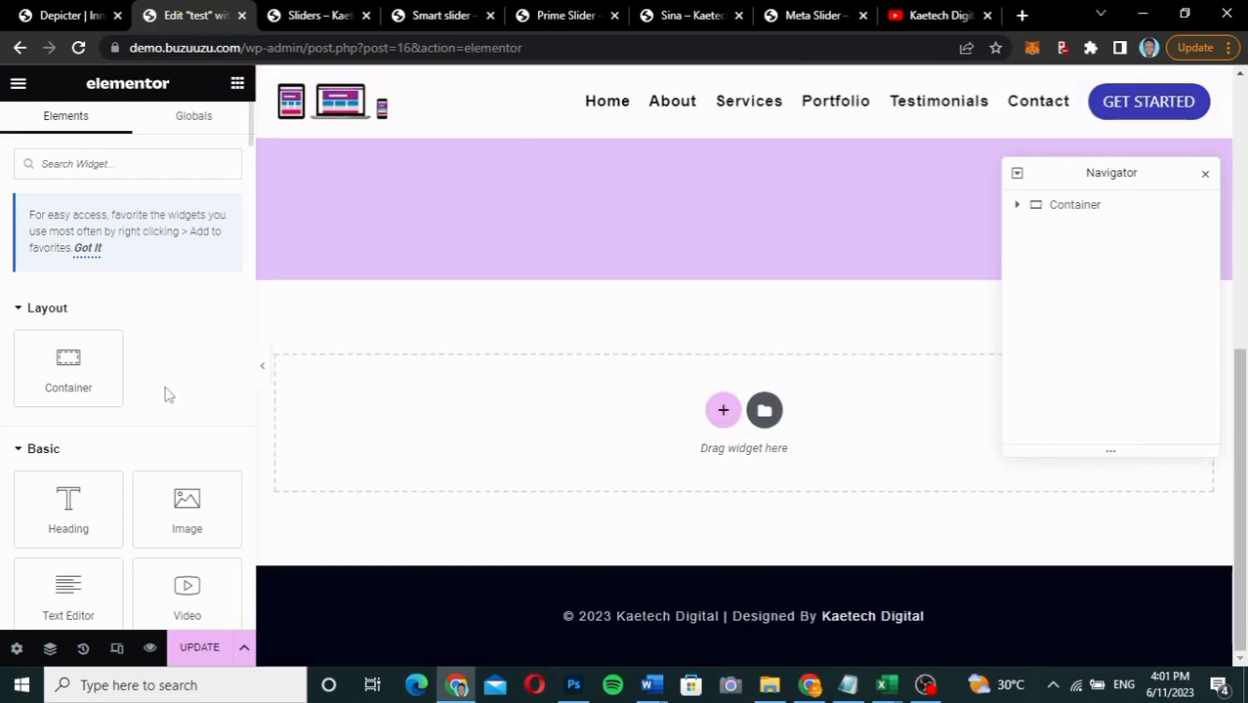
drag(68, 366, 481, 439)
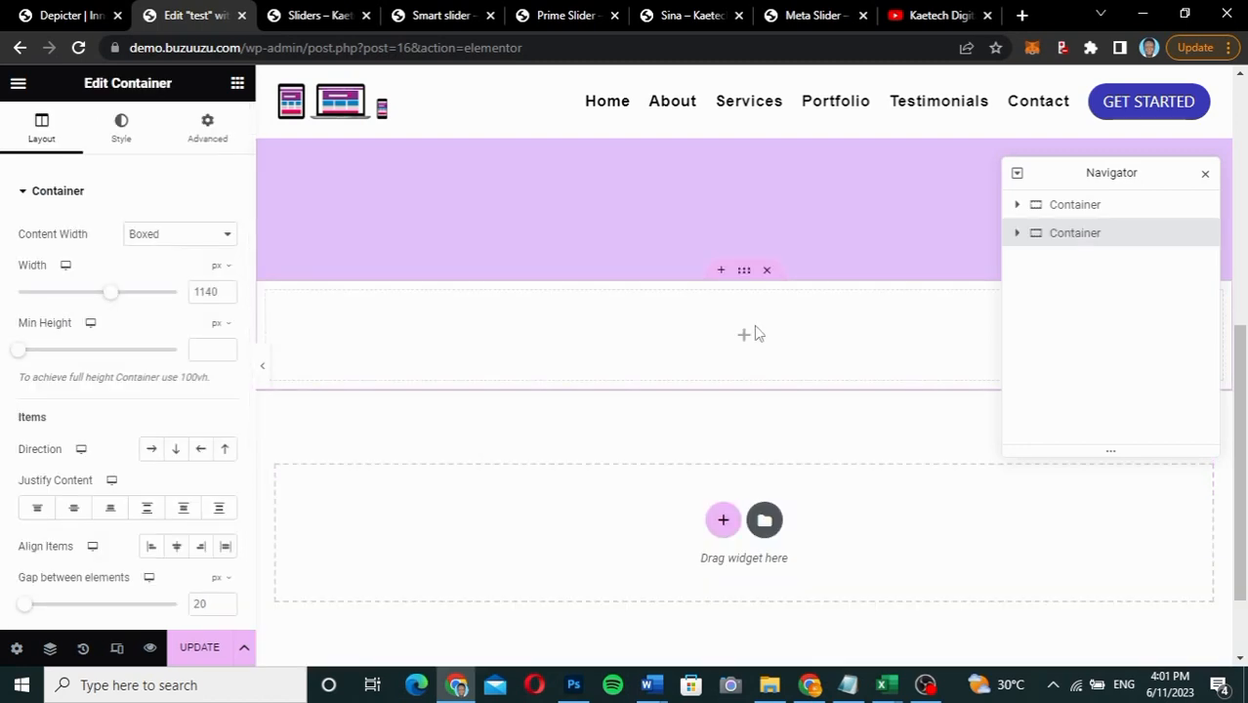
Step: Find the Depicter Slider widget and place it in the empty second container
click(745, 339)
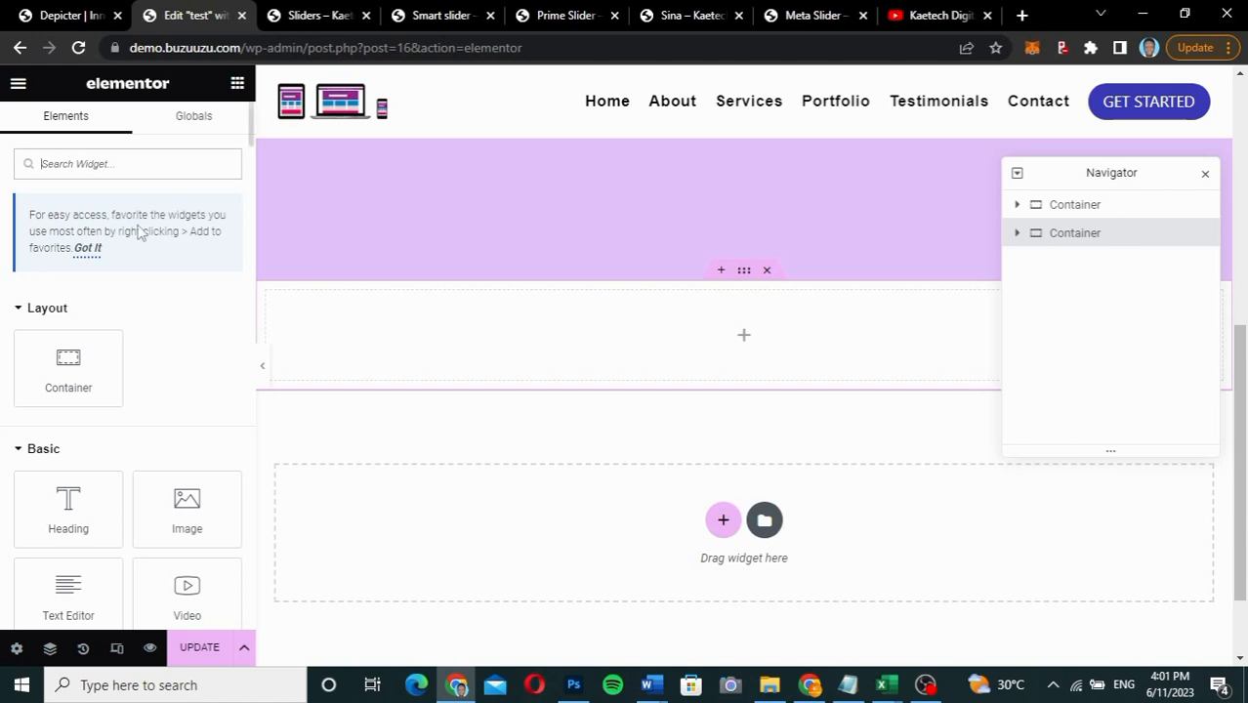
text(depic)
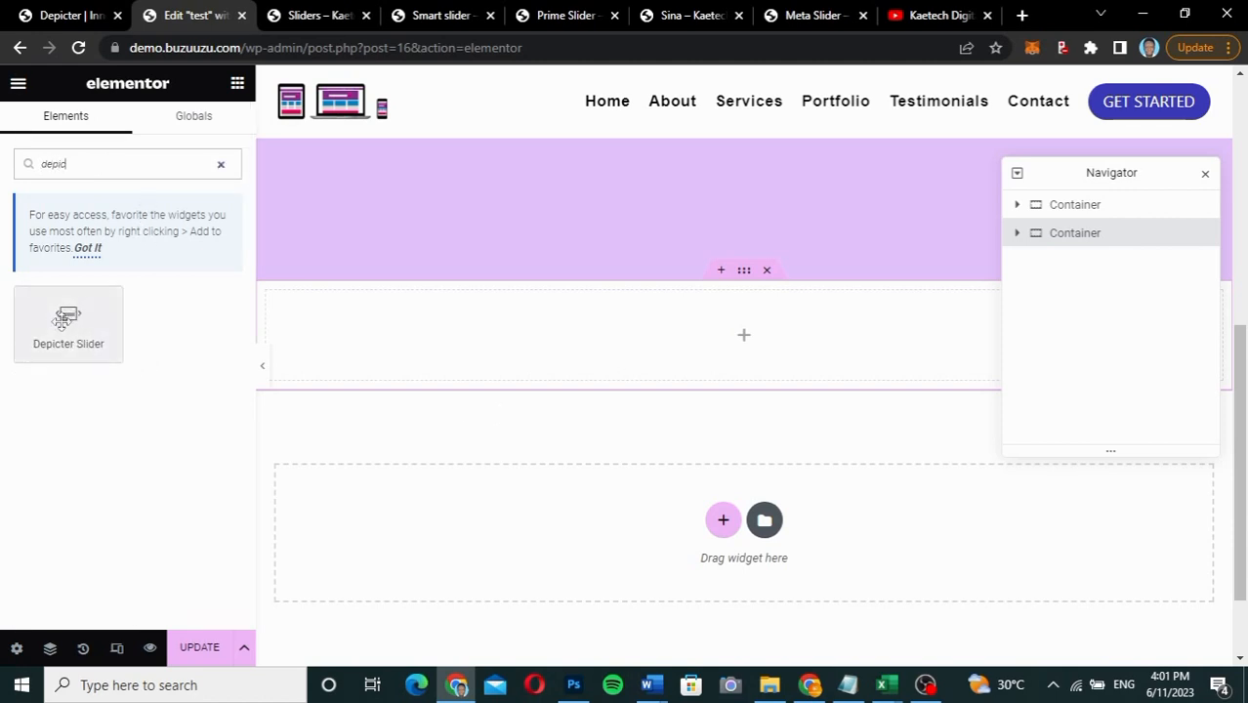
drag(62, 320, 657, 349)
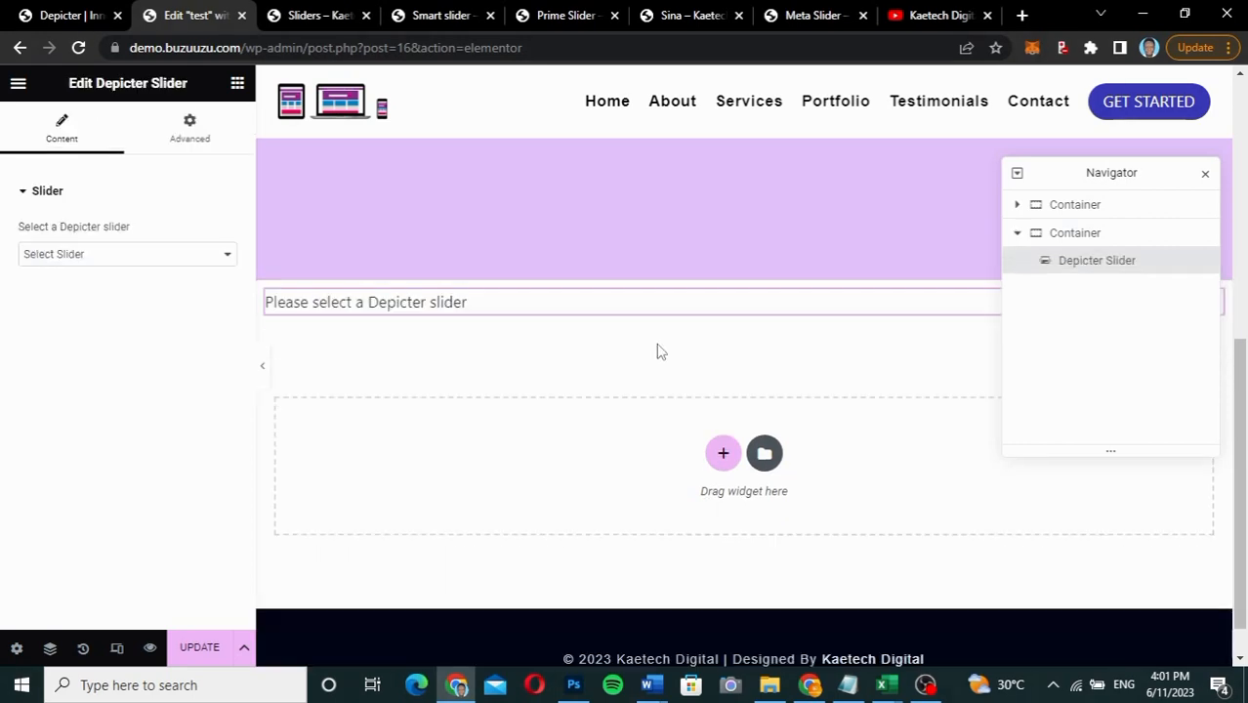
Step: Check the widget's list of available Depicter sliders, then save the page and reload the editor to refresh the list
click(170, 258)
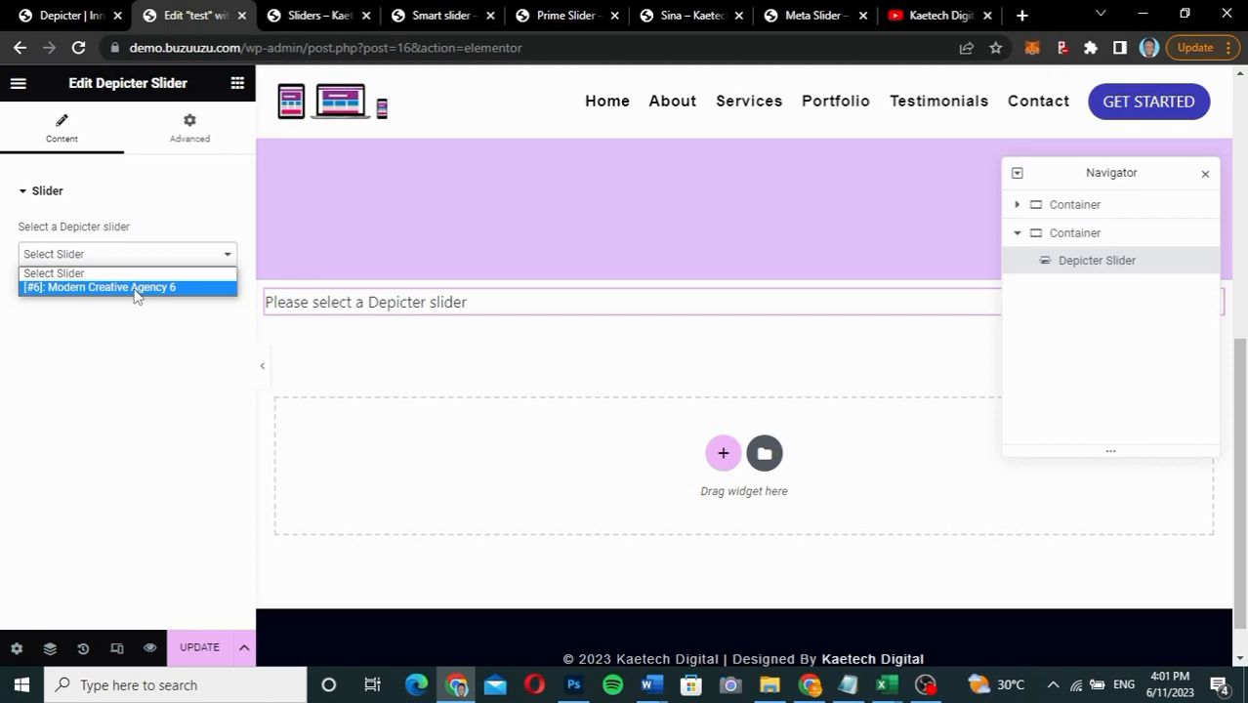
click(110, 379)
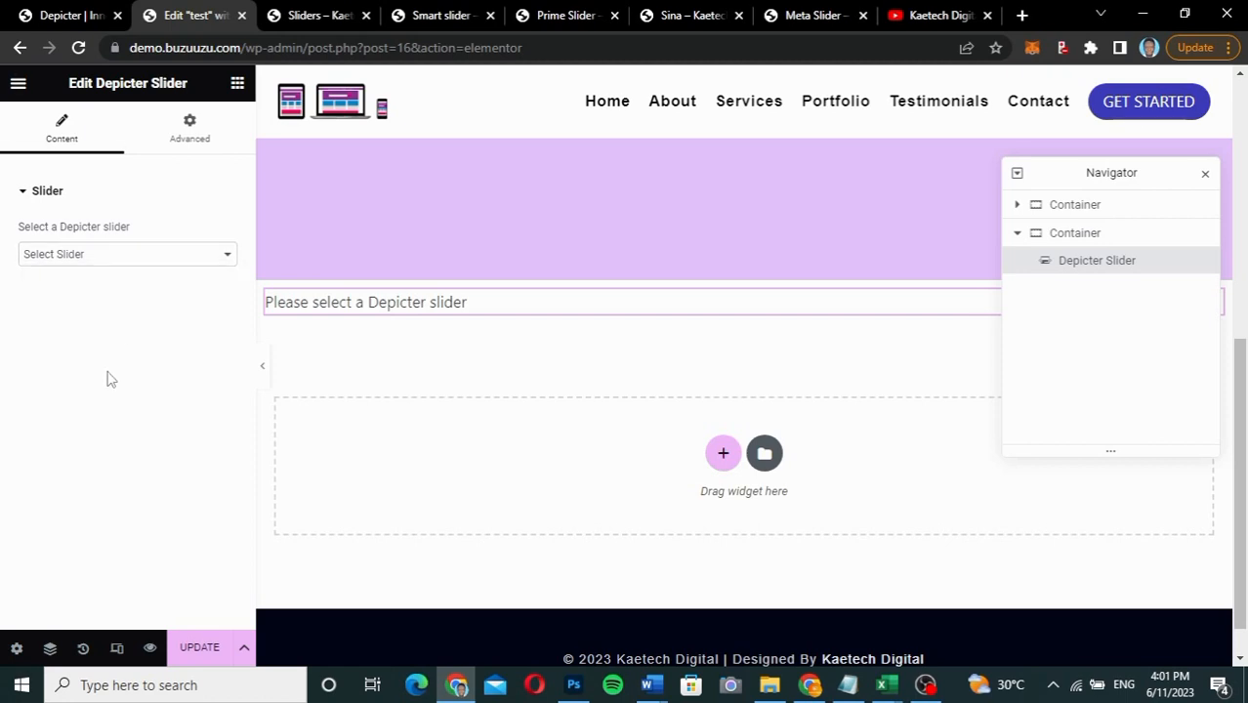
click(200, 652)
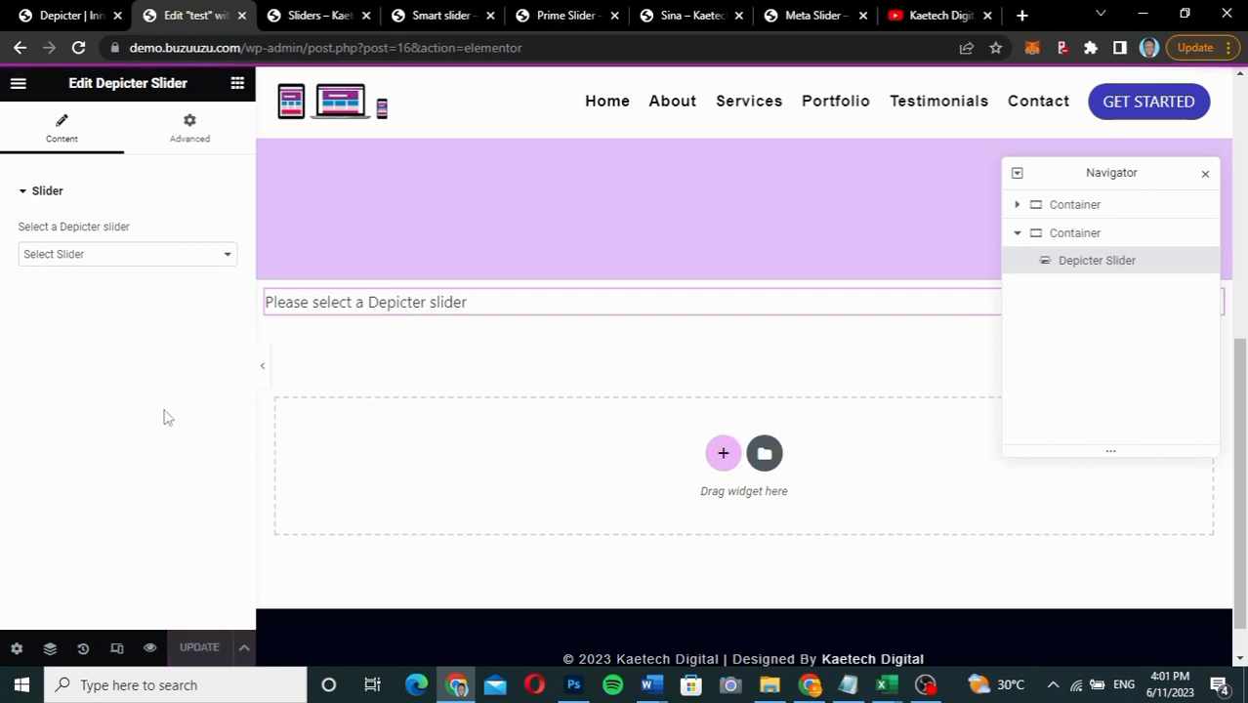
click(80, 49)
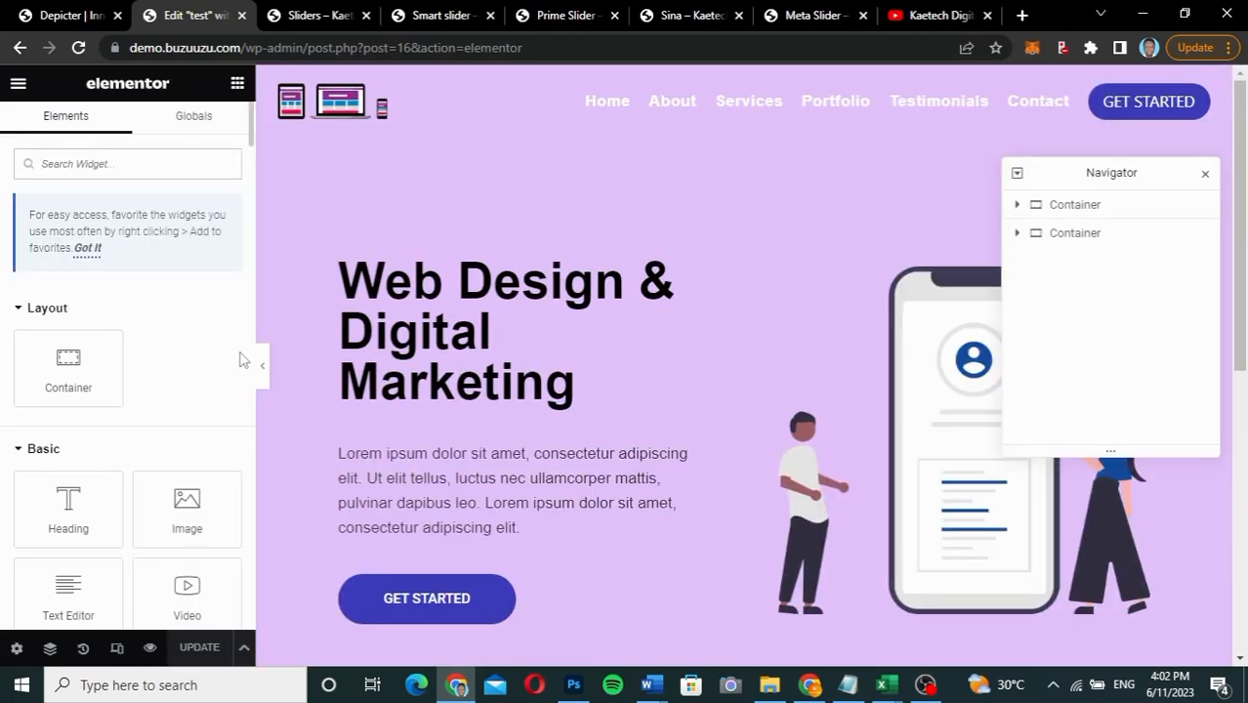
Step: Assign the Innovative Web Design 9 slider to the Depicter Slider widget in the second container
scroll(711, 479, down, 5)
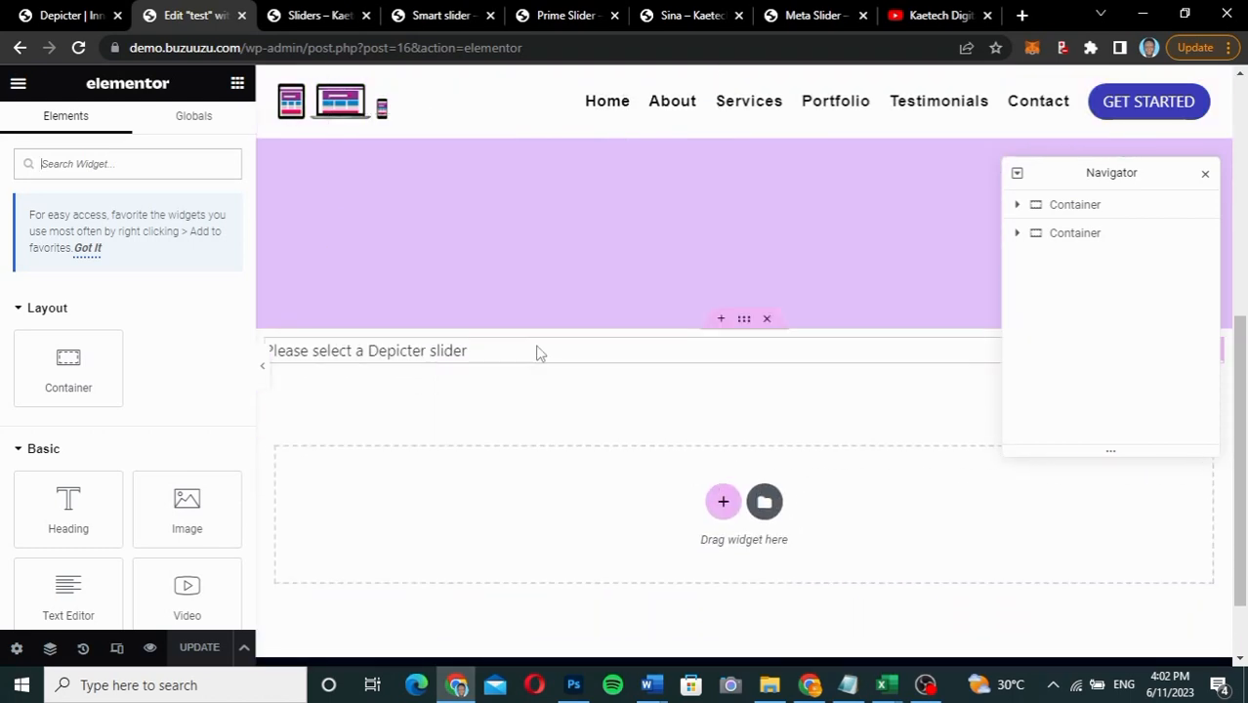
click(527, 354)
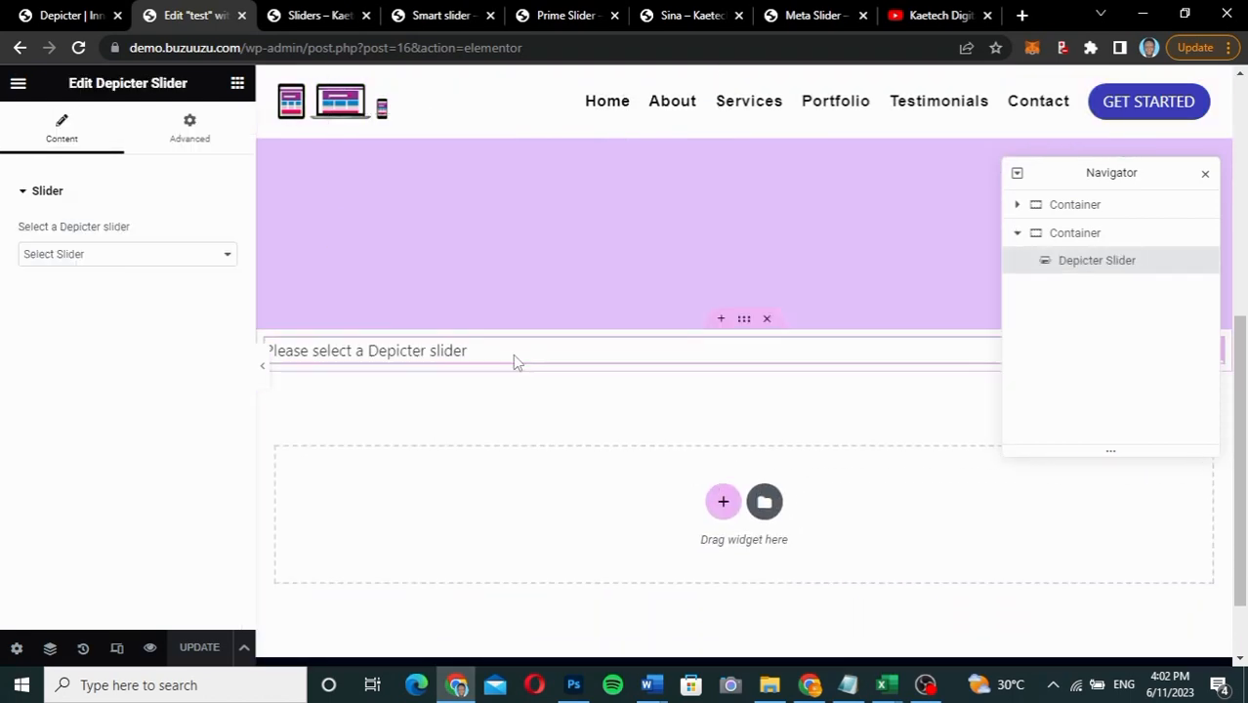
click(121, 255)
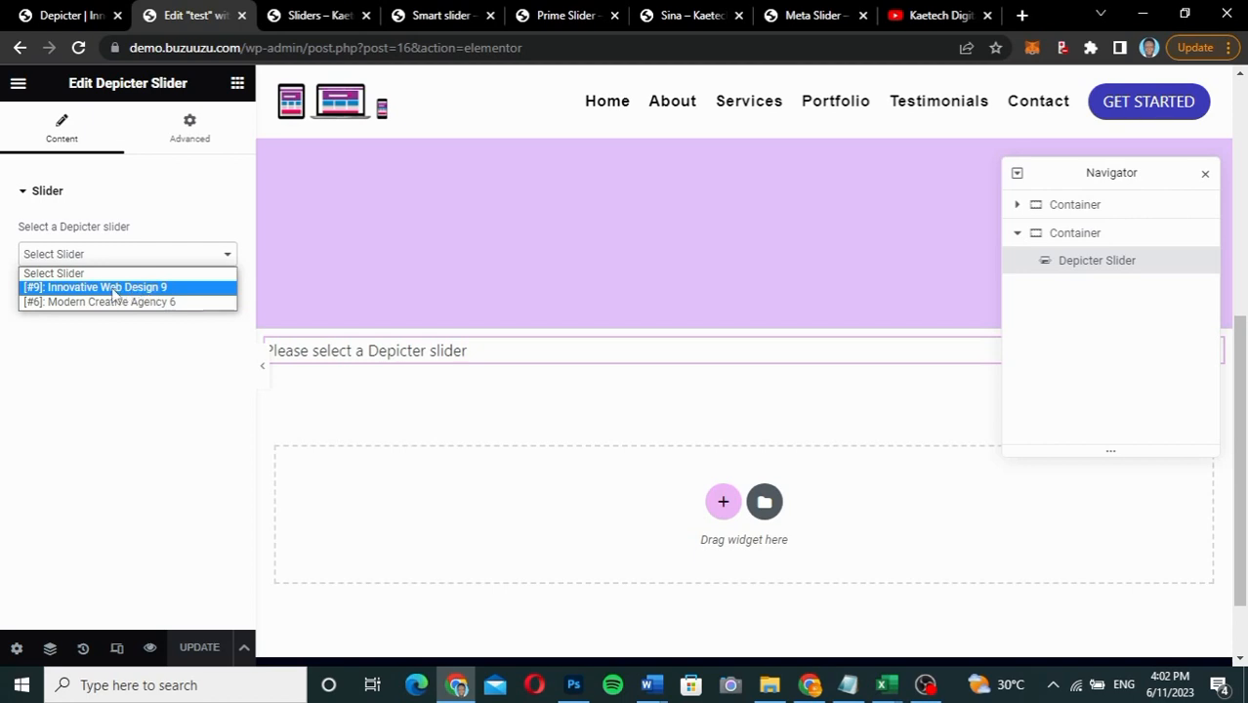
click(114, 288)
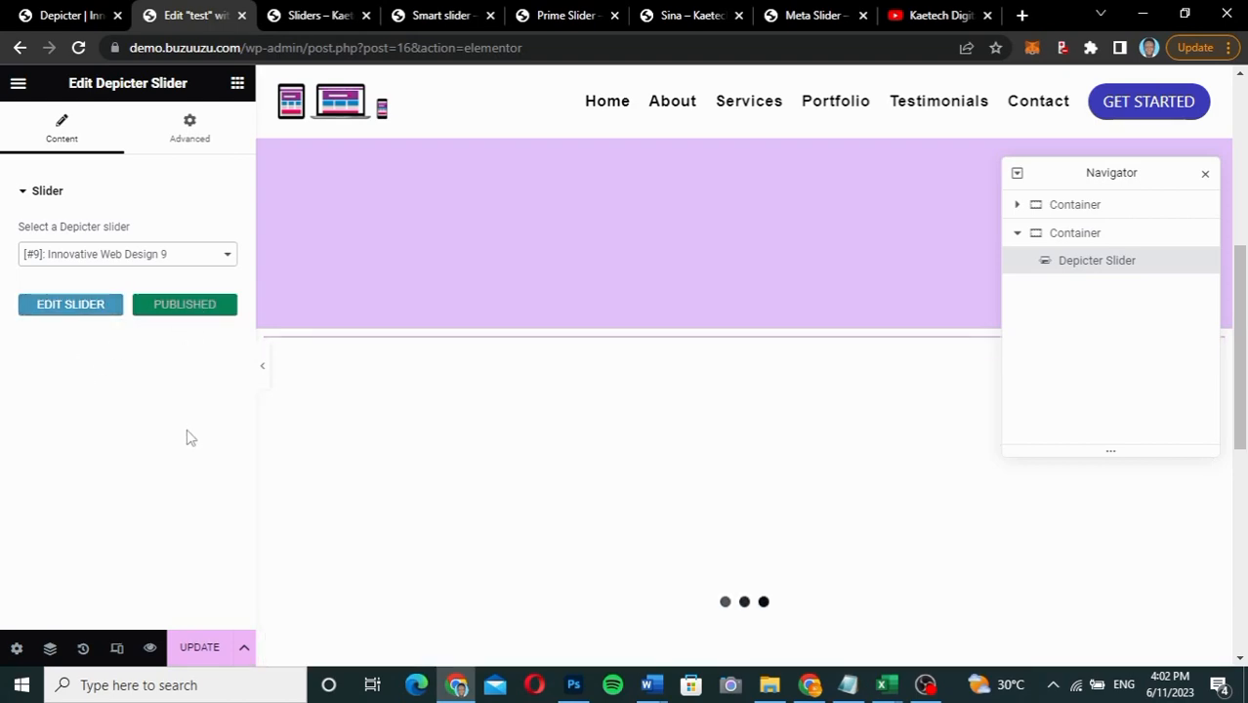
Step: Examine how the inserted slider fits below the hero section, both beside the editing panel and across the full window
scroll(603, 429, down, 3)
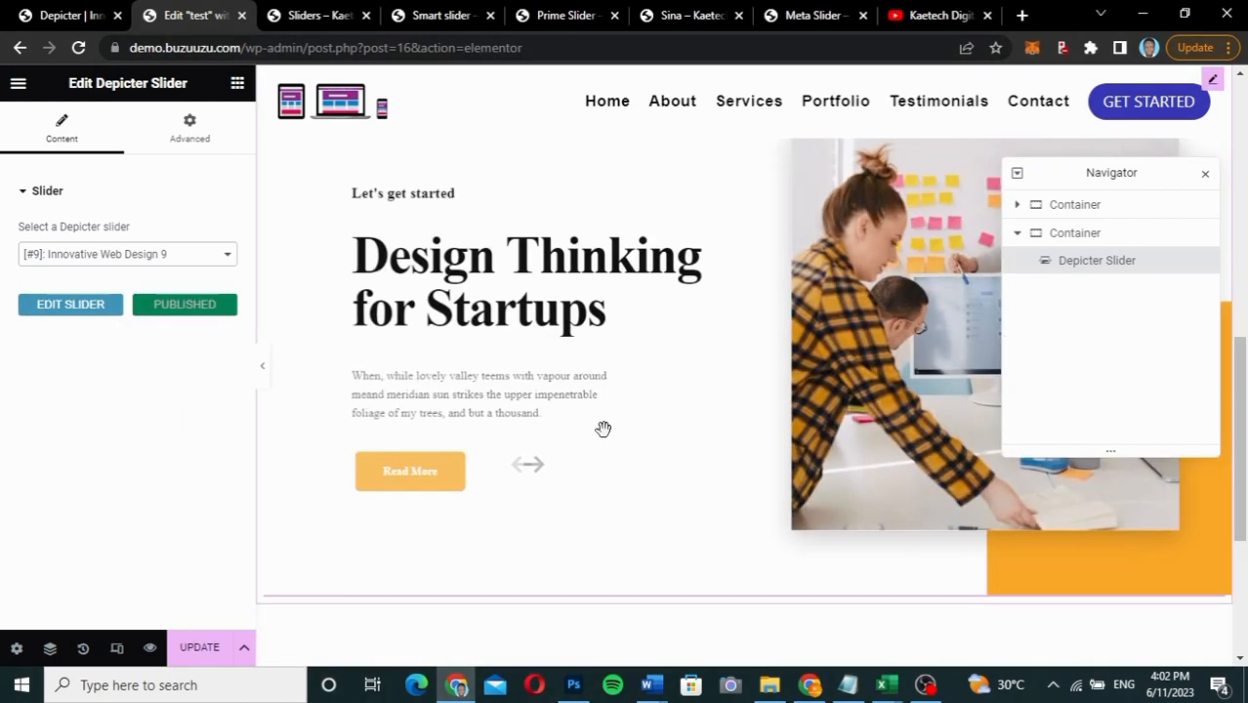
scroll(602, 429, up, 1)
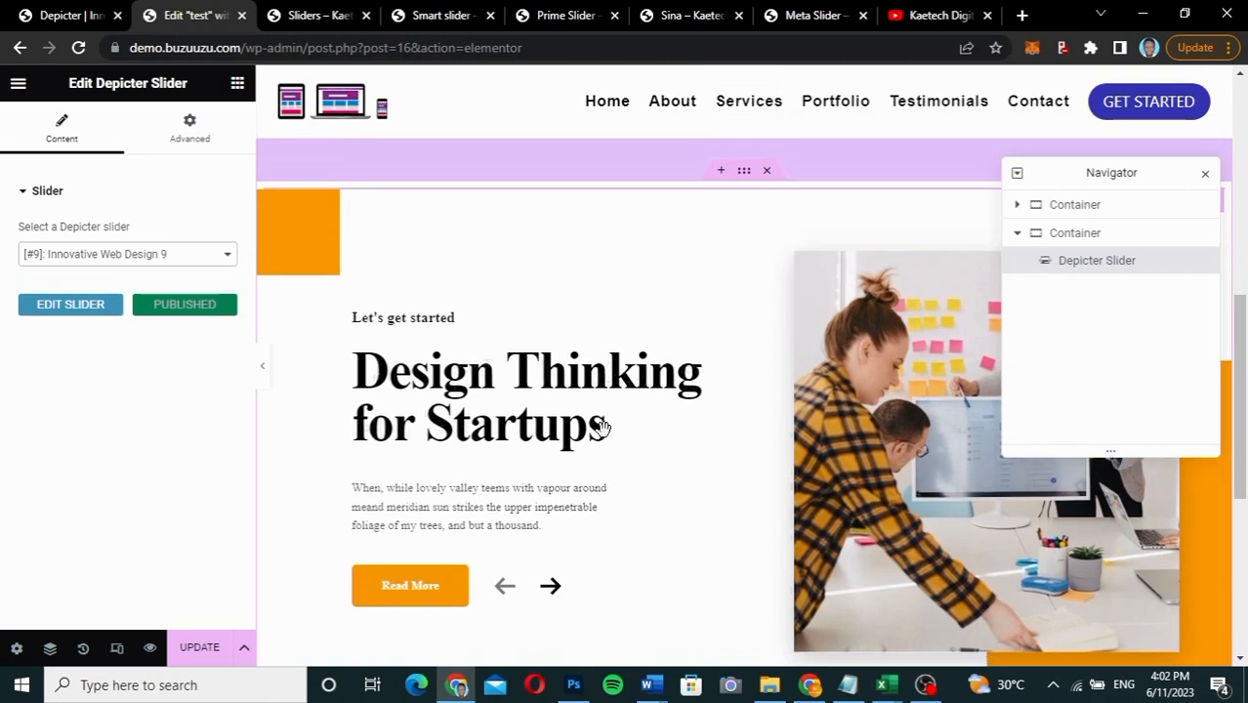
scroll(603, 429, down, 1)
scroll(603, 429, up, 1)
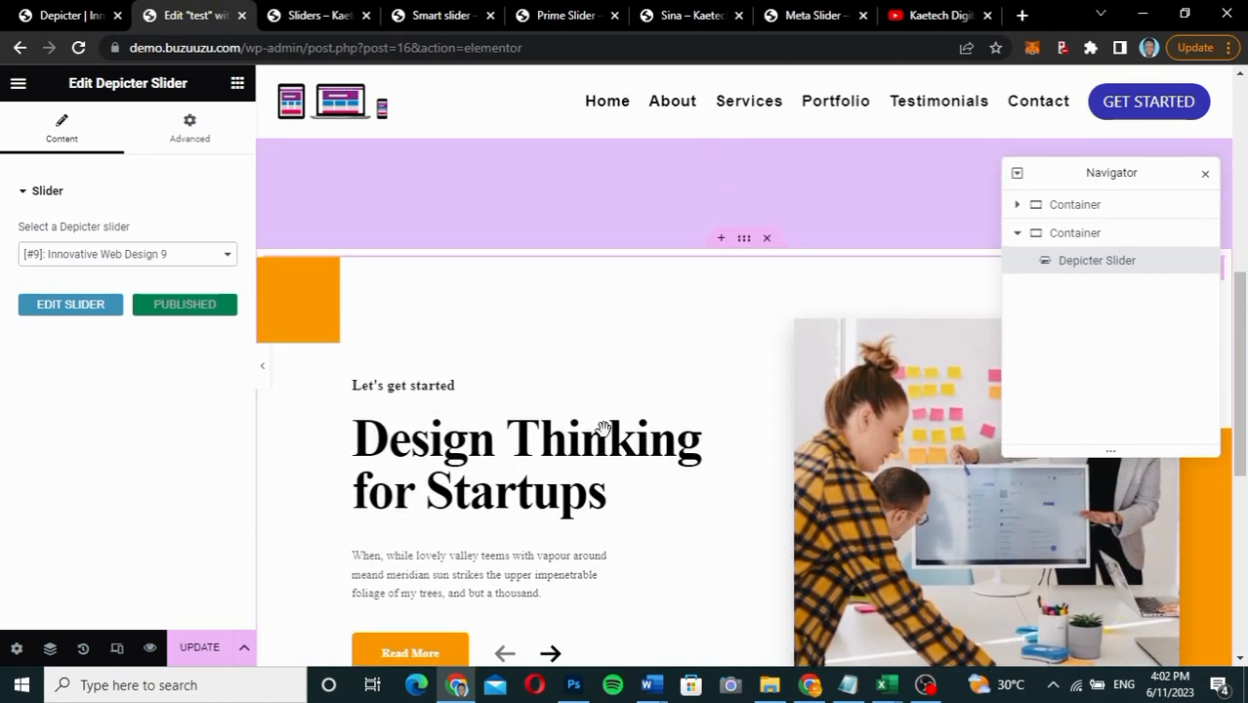
click(265, 375)
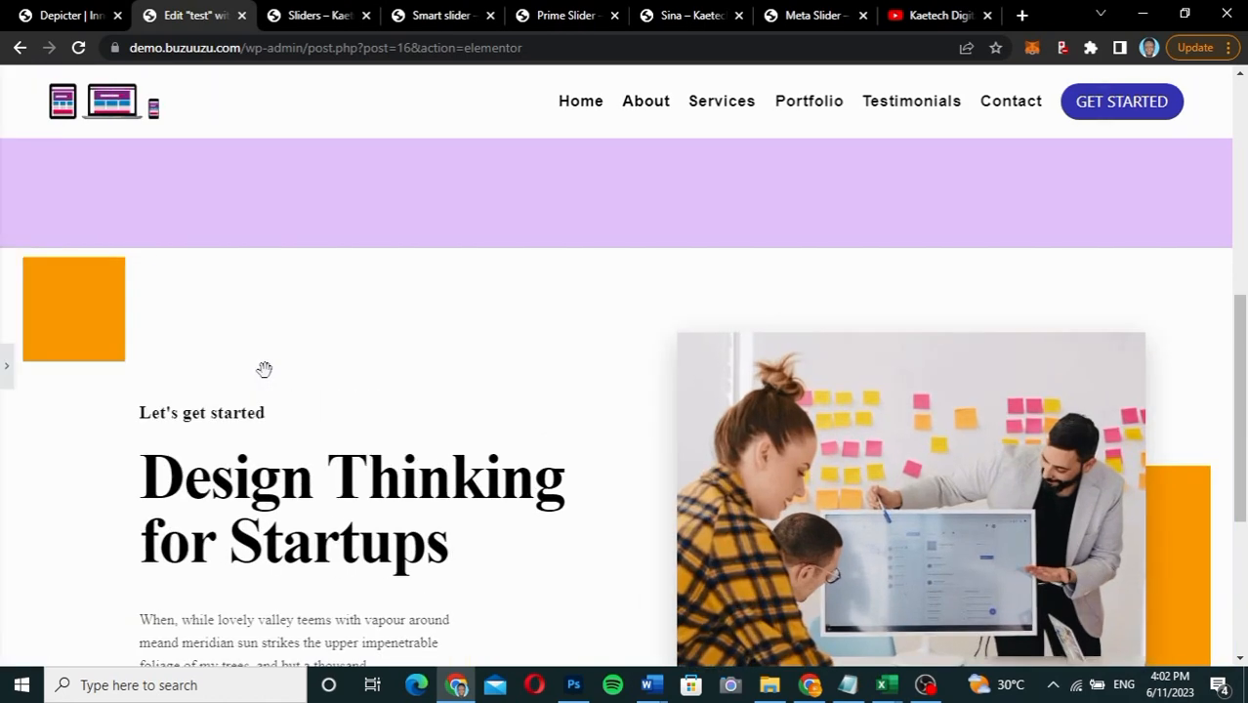
scroll(557, 396, down, 3)
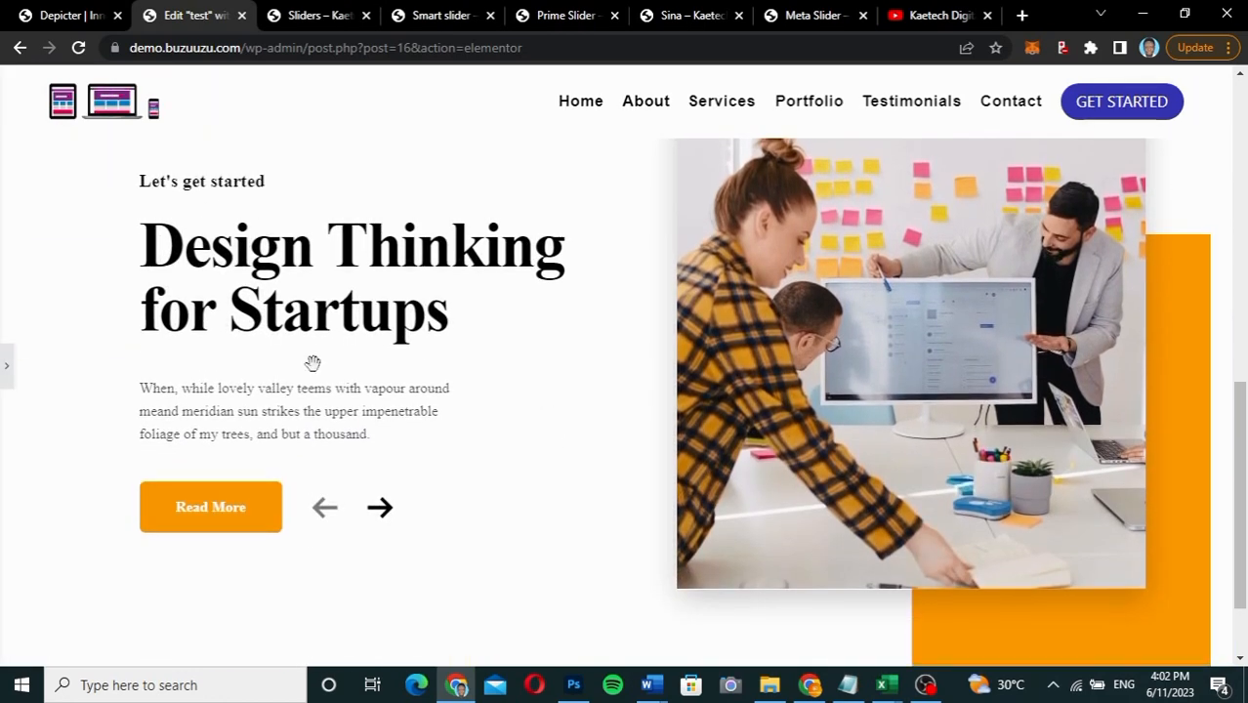
scroll(691, 361, up, 2)
scroll(691, 361, down, 1)
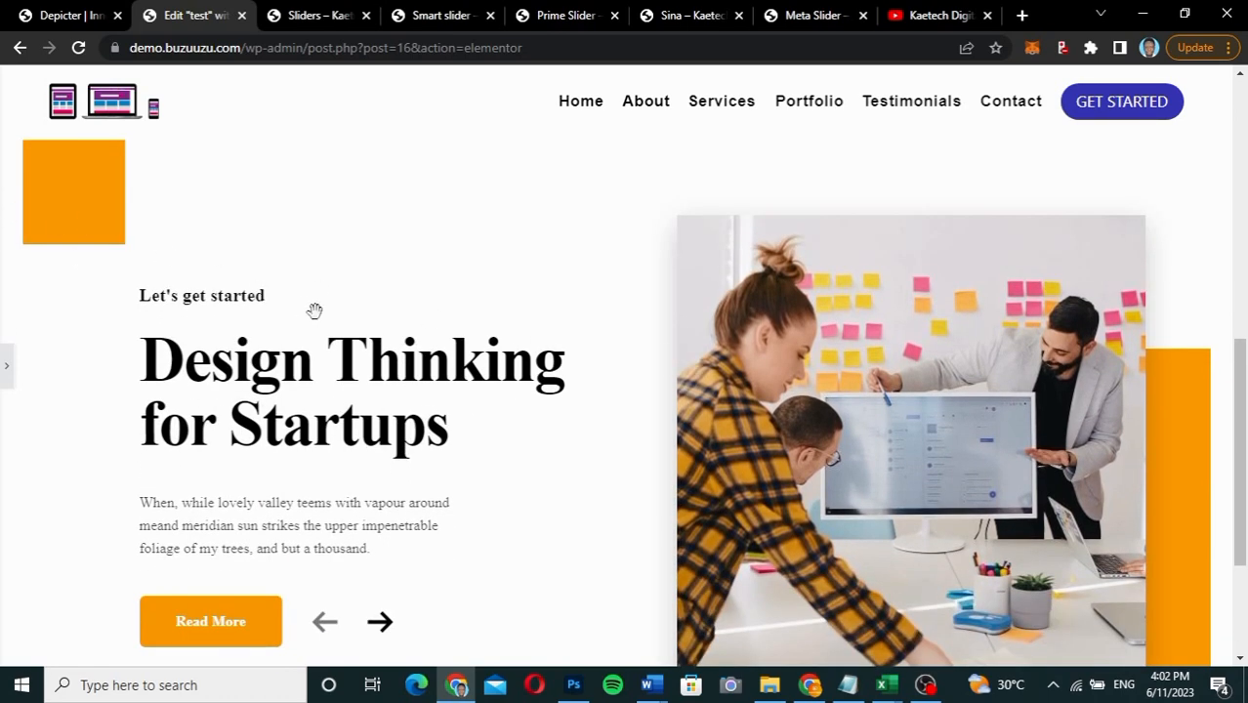
scroll(315, 312, up, 2)
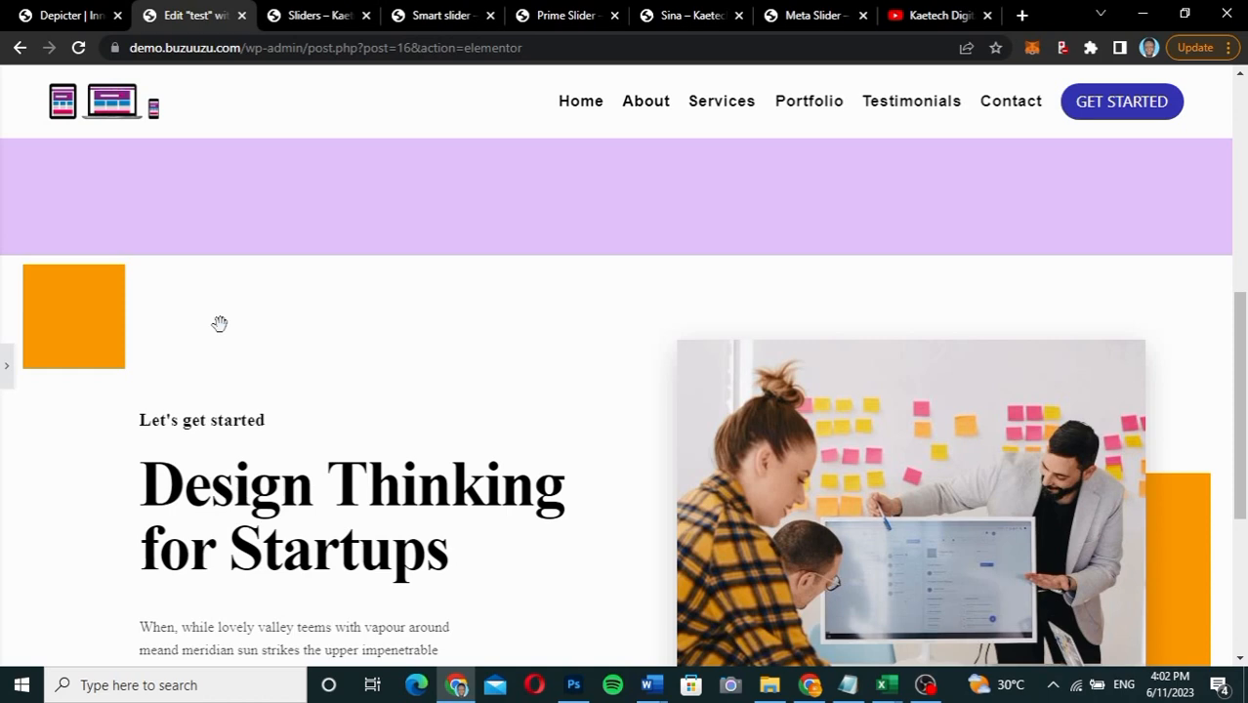
click(6, 381)
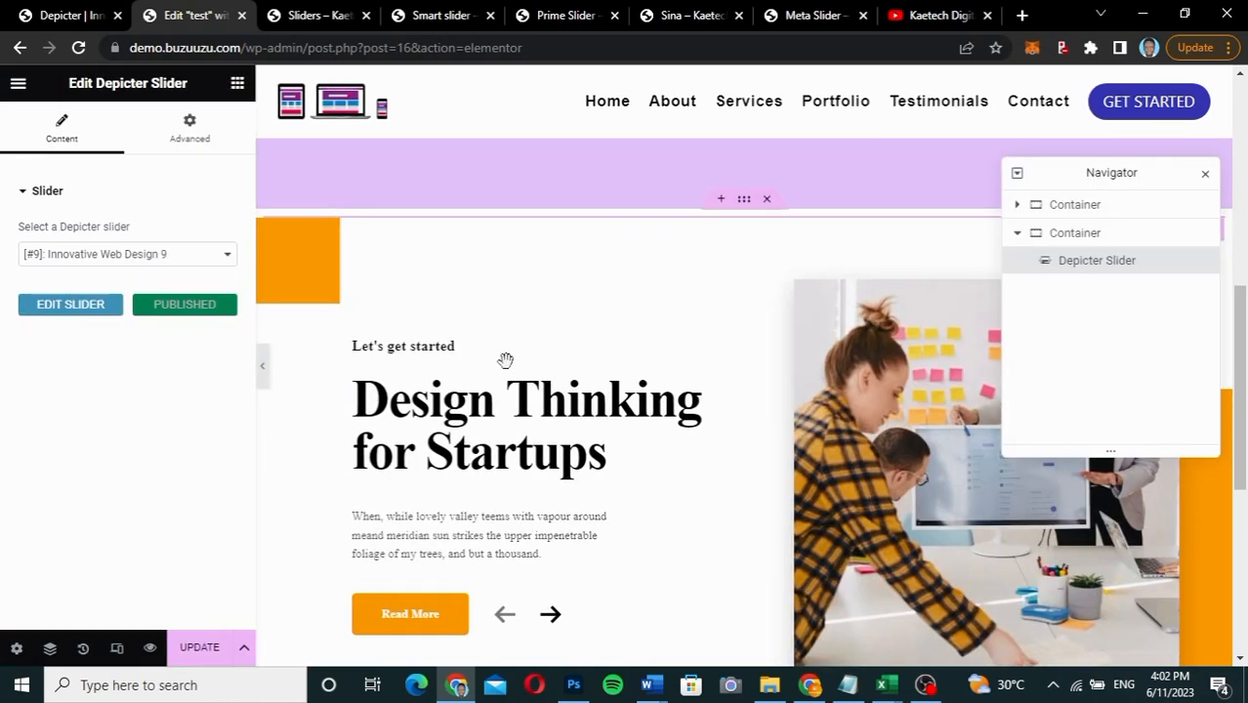
Step: Set the content width of the container holding the slider to Full Width
click(1071, 244)
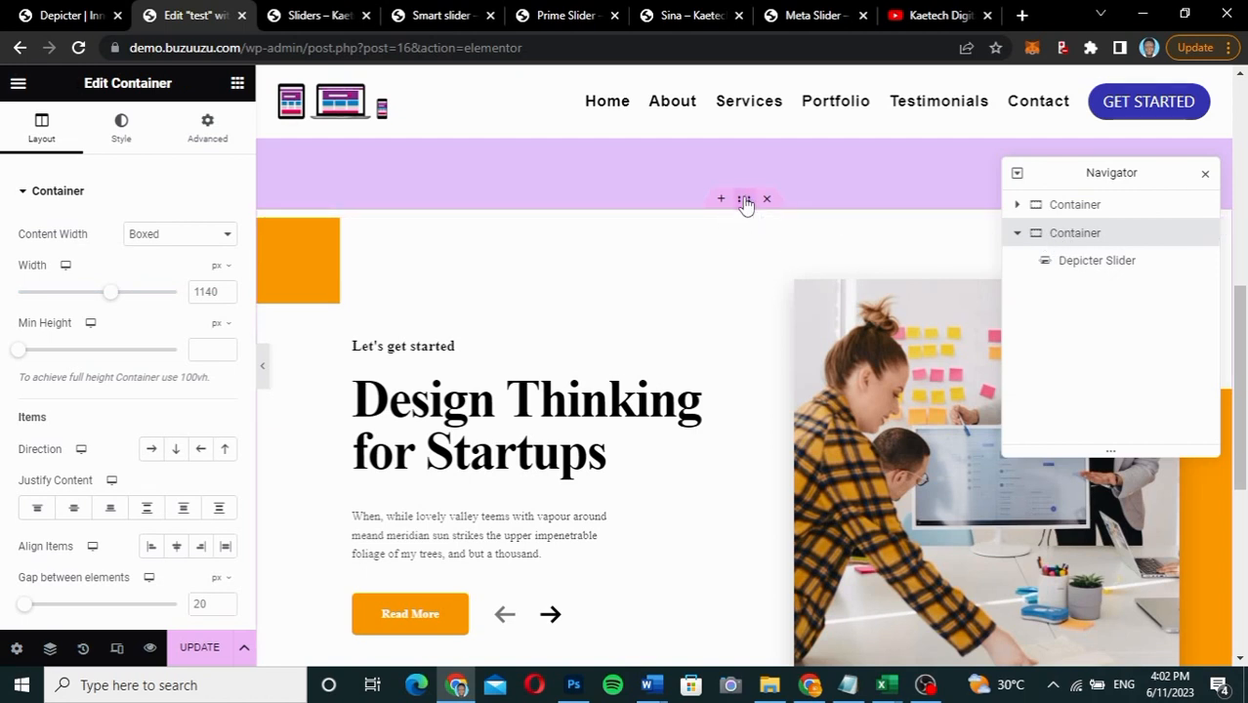
click(156, 239)
click(167, 268)
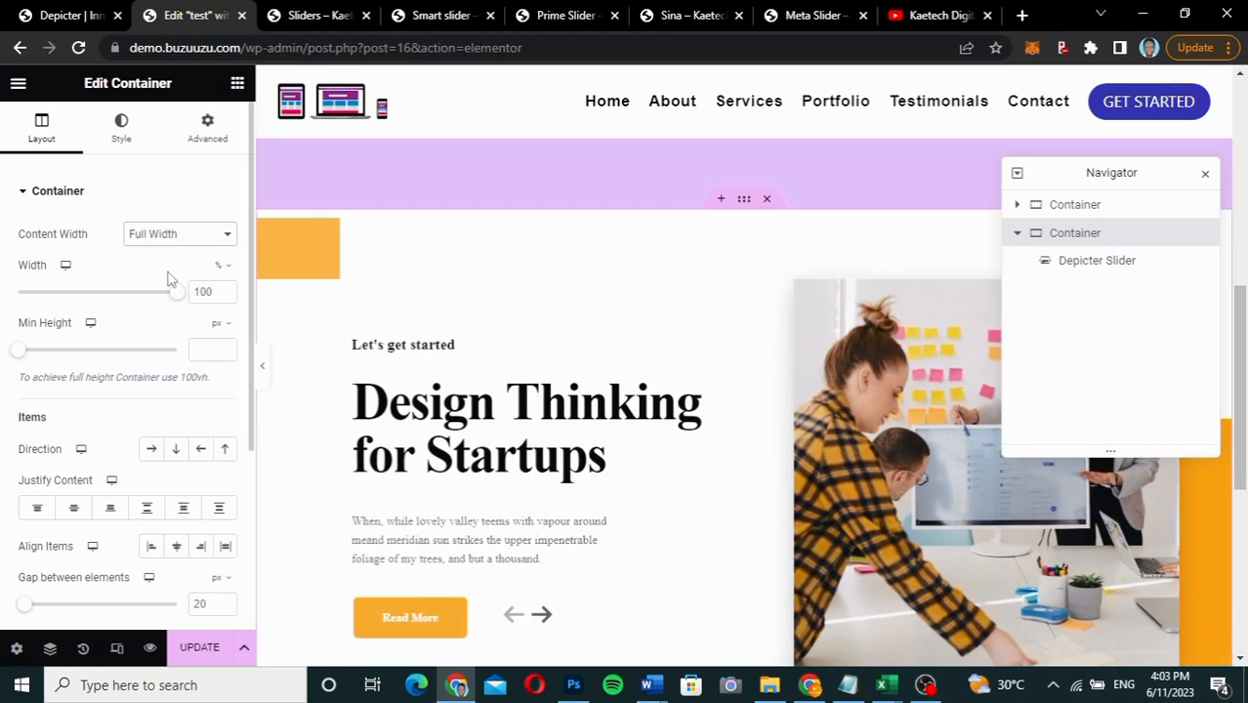
Step: Set the slider container's padding to 0 on all four sides and save the page
click(209, 128)
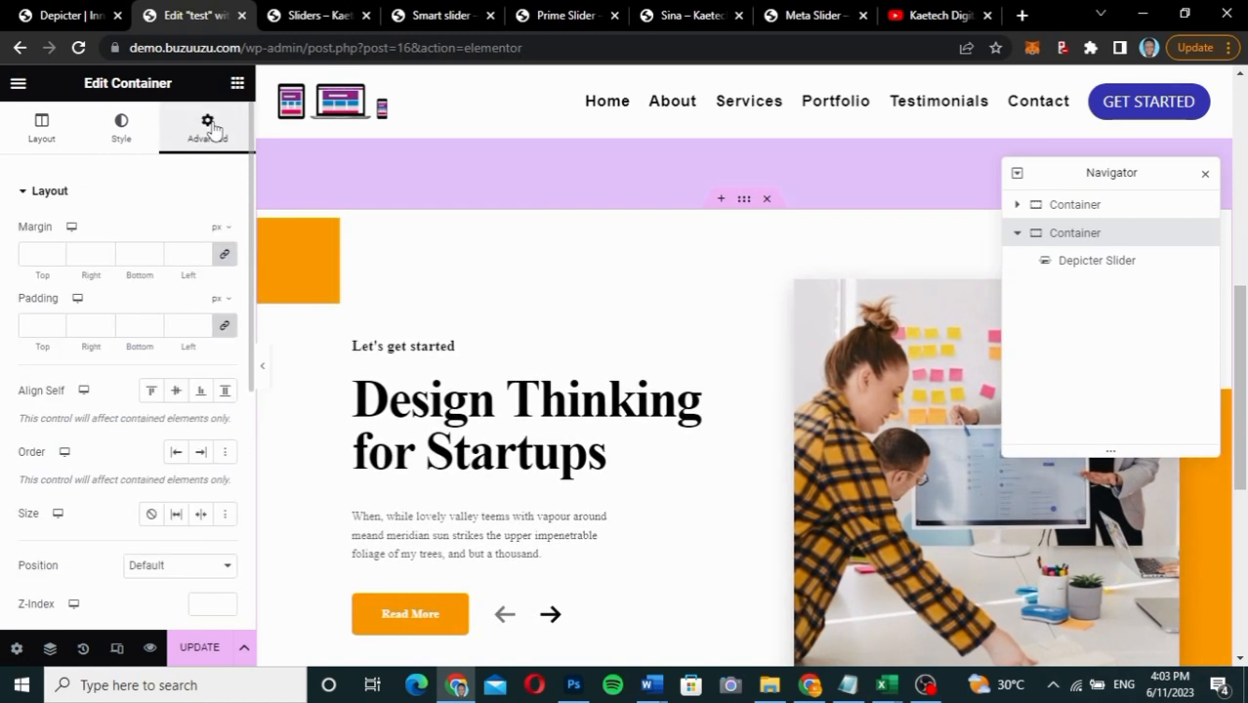
click(224, 327)
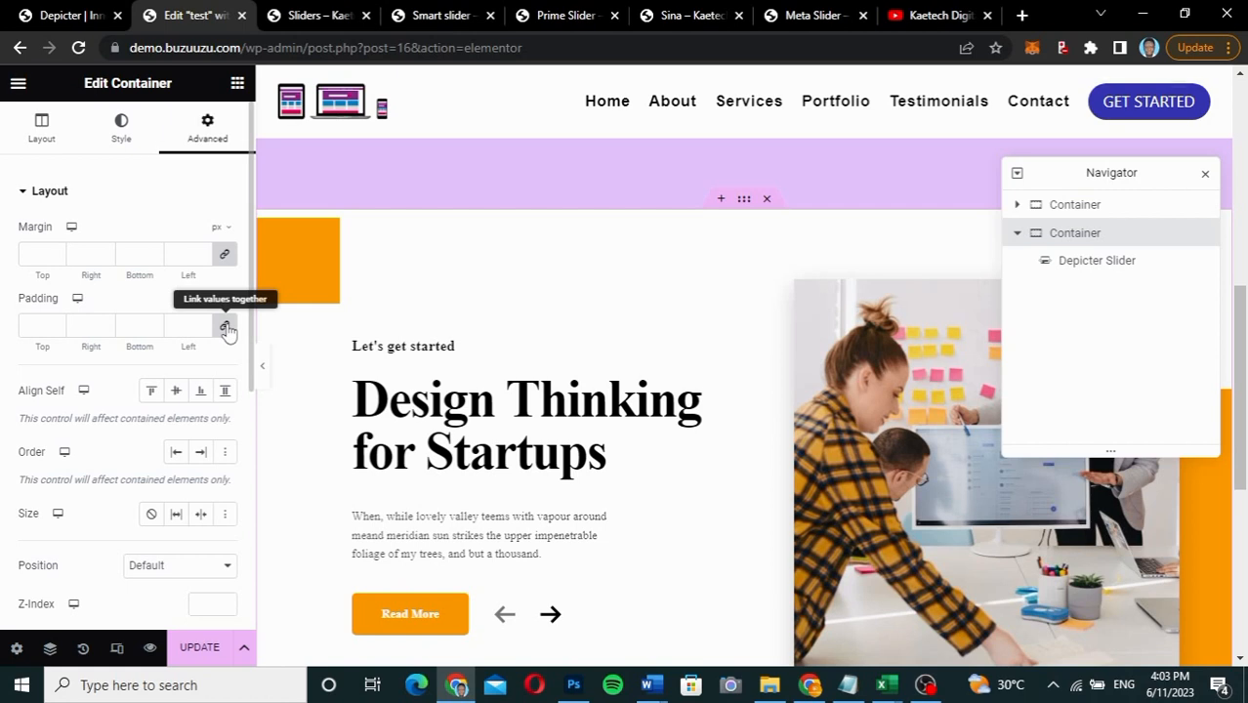
click(225, 329)
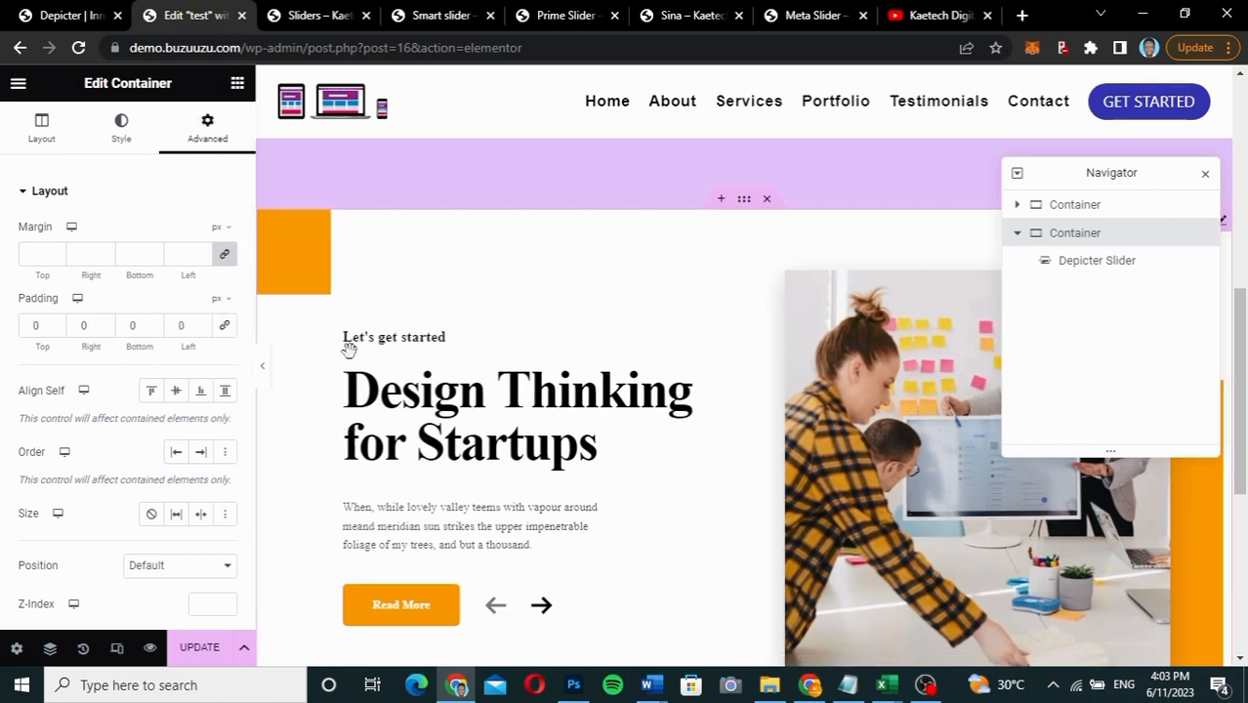
click(200, 649)
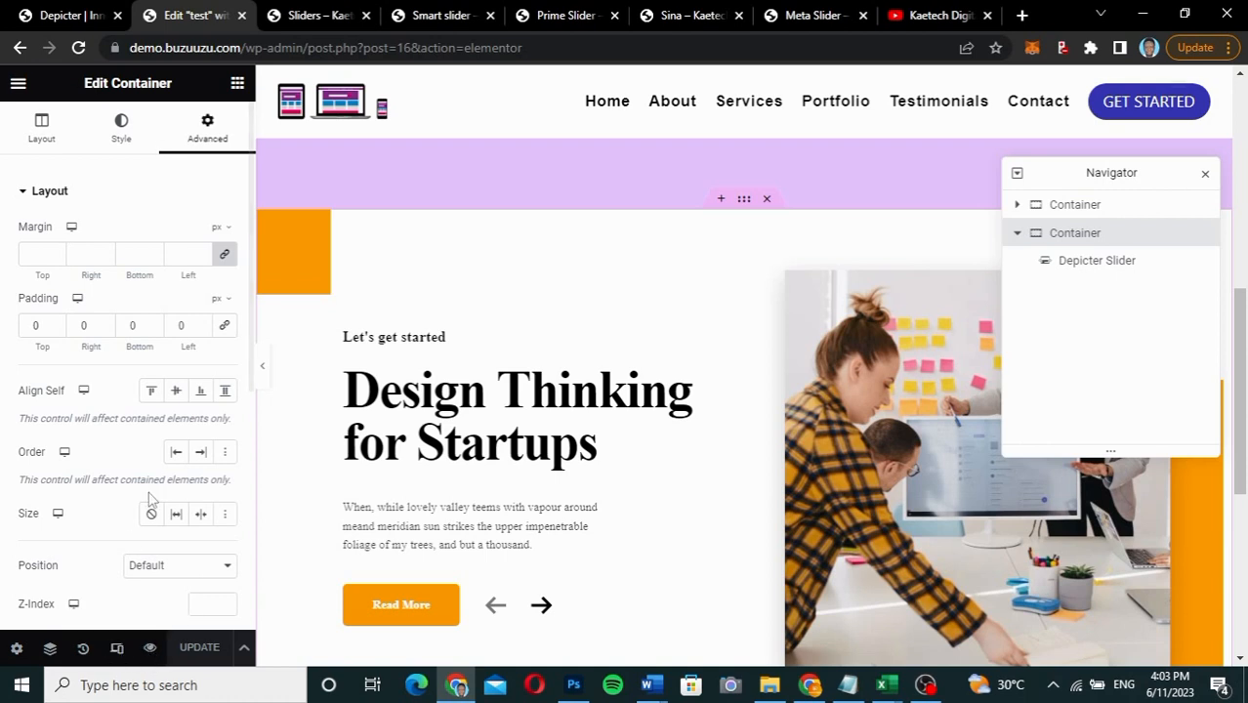
Step: Open the live version of the "test" page in a new browser tab and switch to it
click(18, 86)
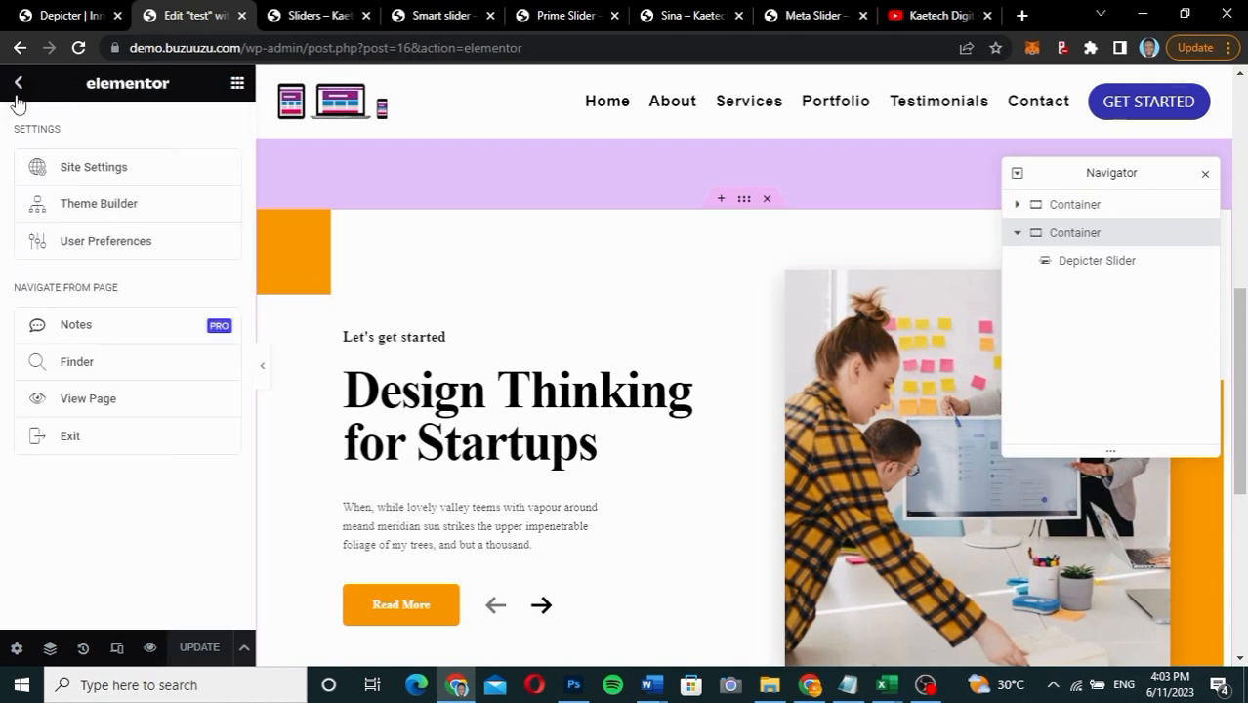
right_click(89, 404)
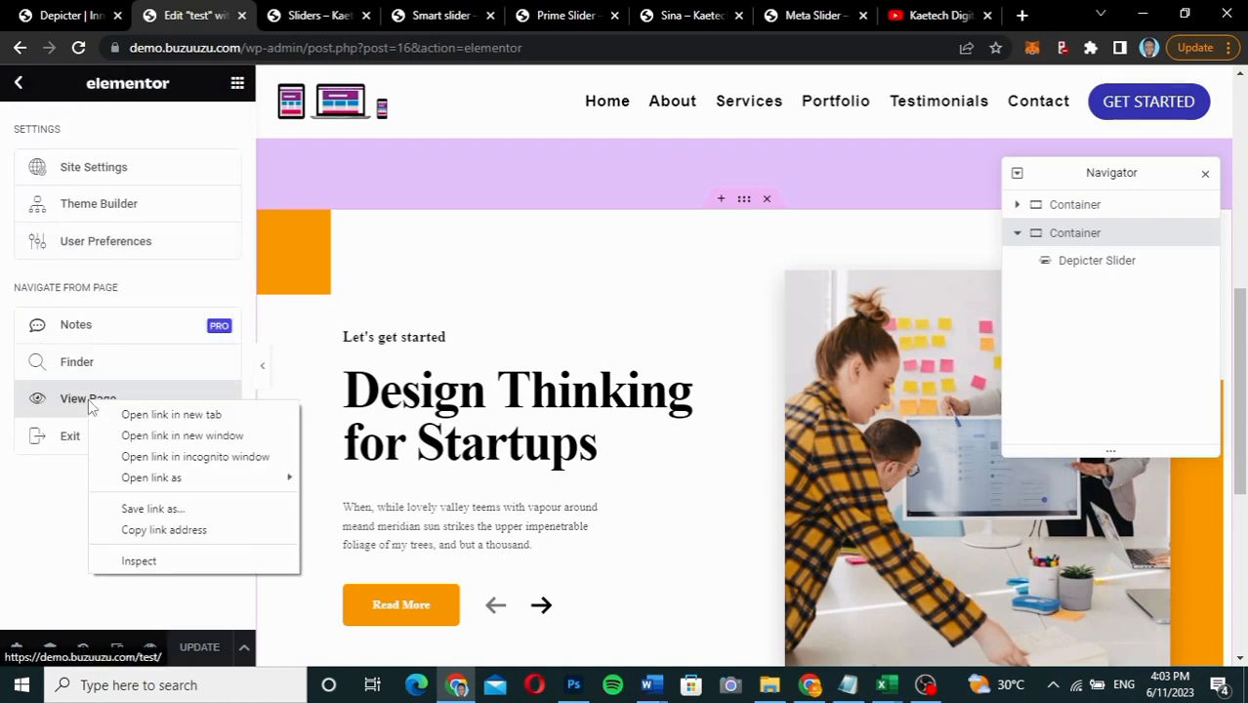
click(156, 415)
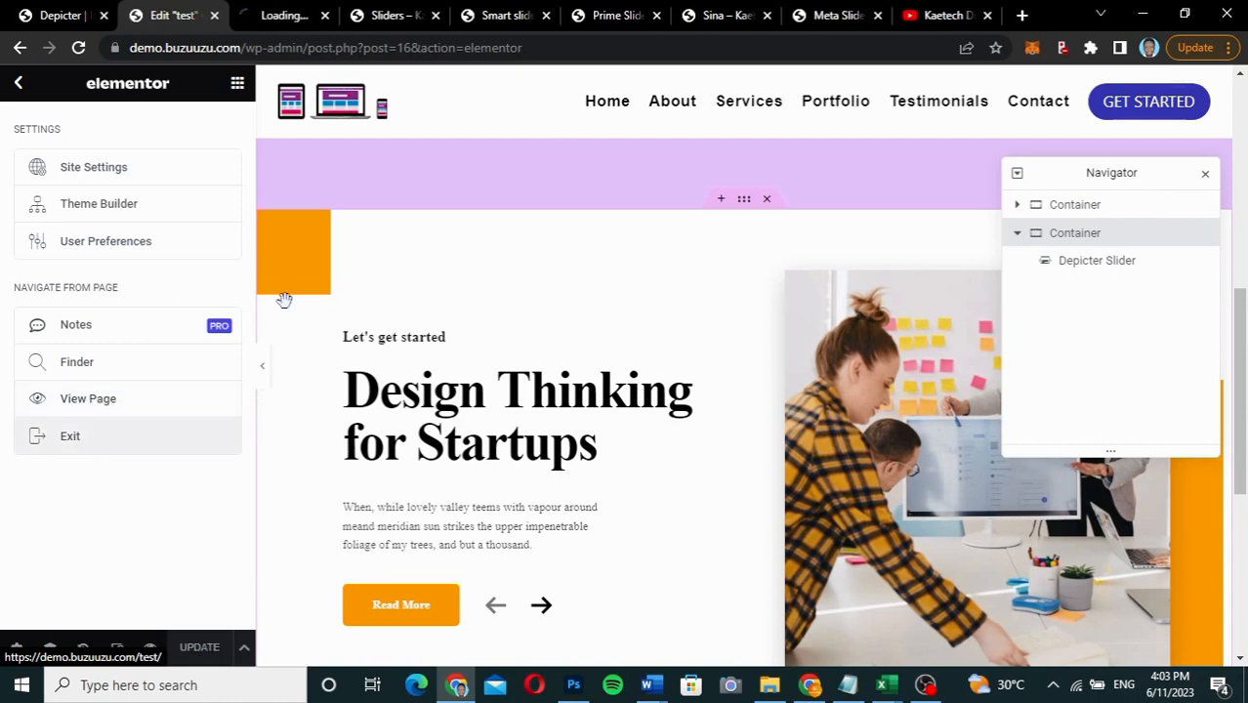
click(278, 20)
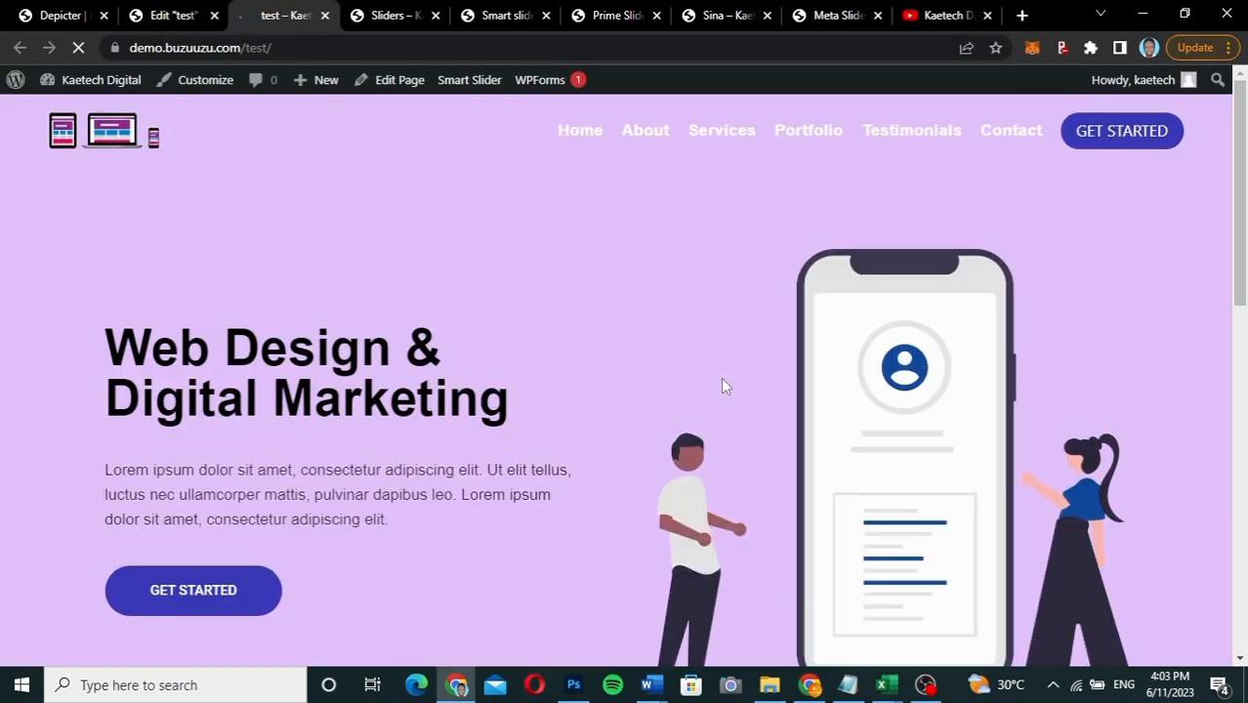
Step: Examine the slider on the live page, advancing from the first slide through the following two to check layout and animations
scroll(723, 386, down, 6)
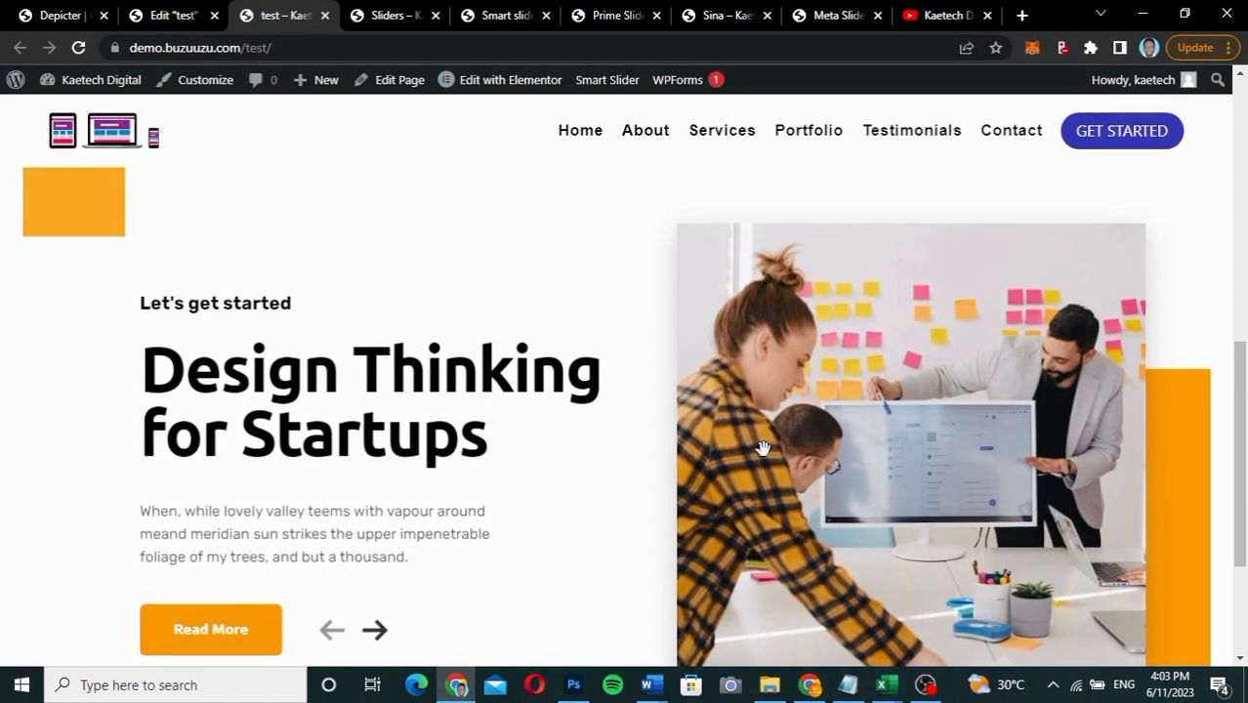
scroll(762, 448, down, 2)
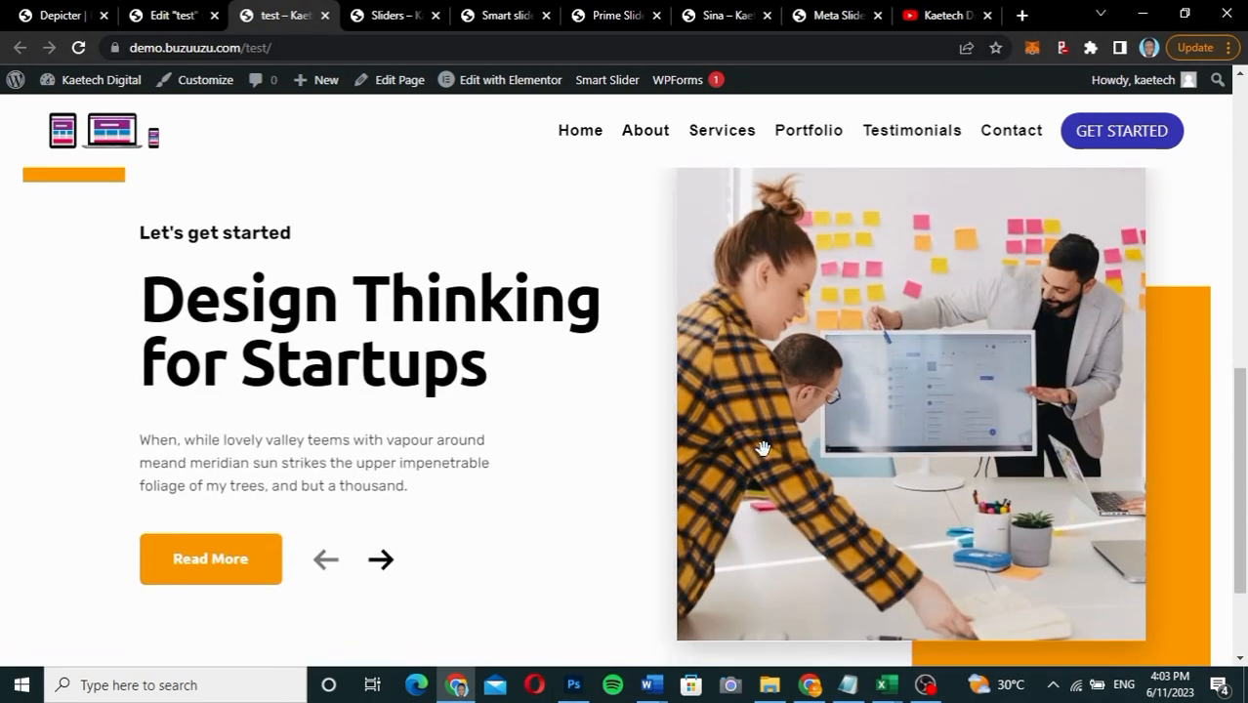
scroll(763, 448, down, 2)
click(392, 459)
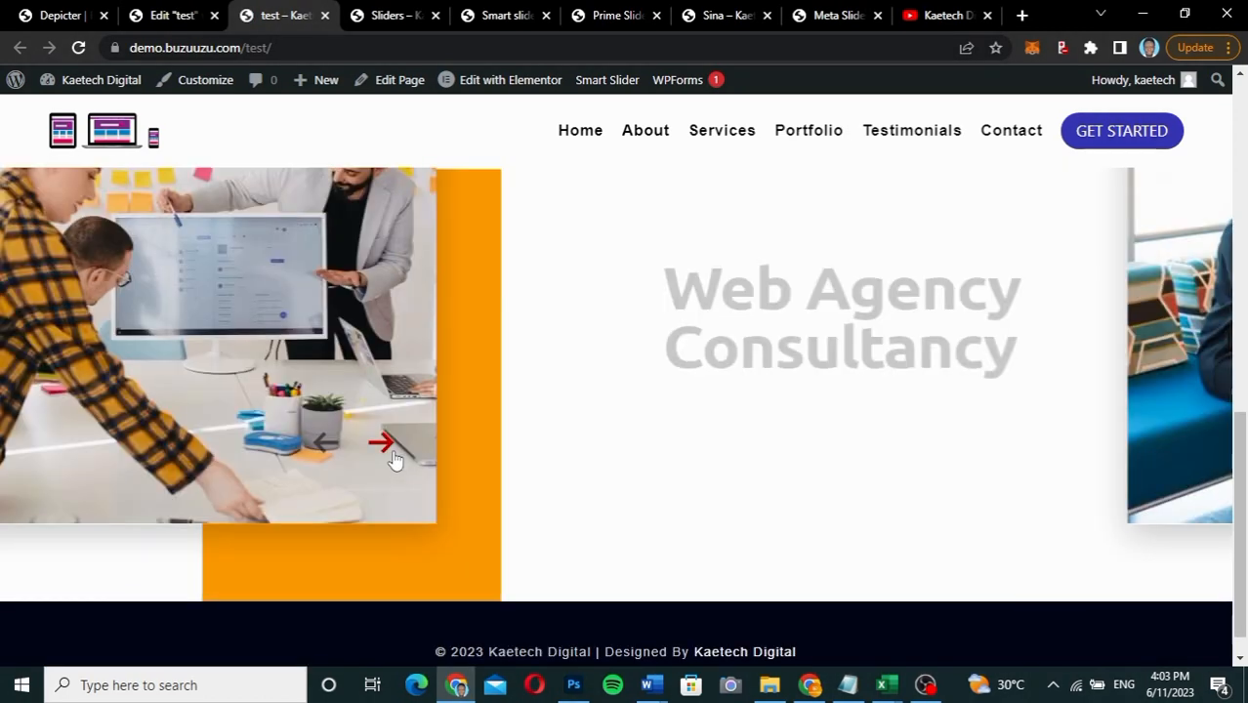
scroll(608, 454, up, 3)
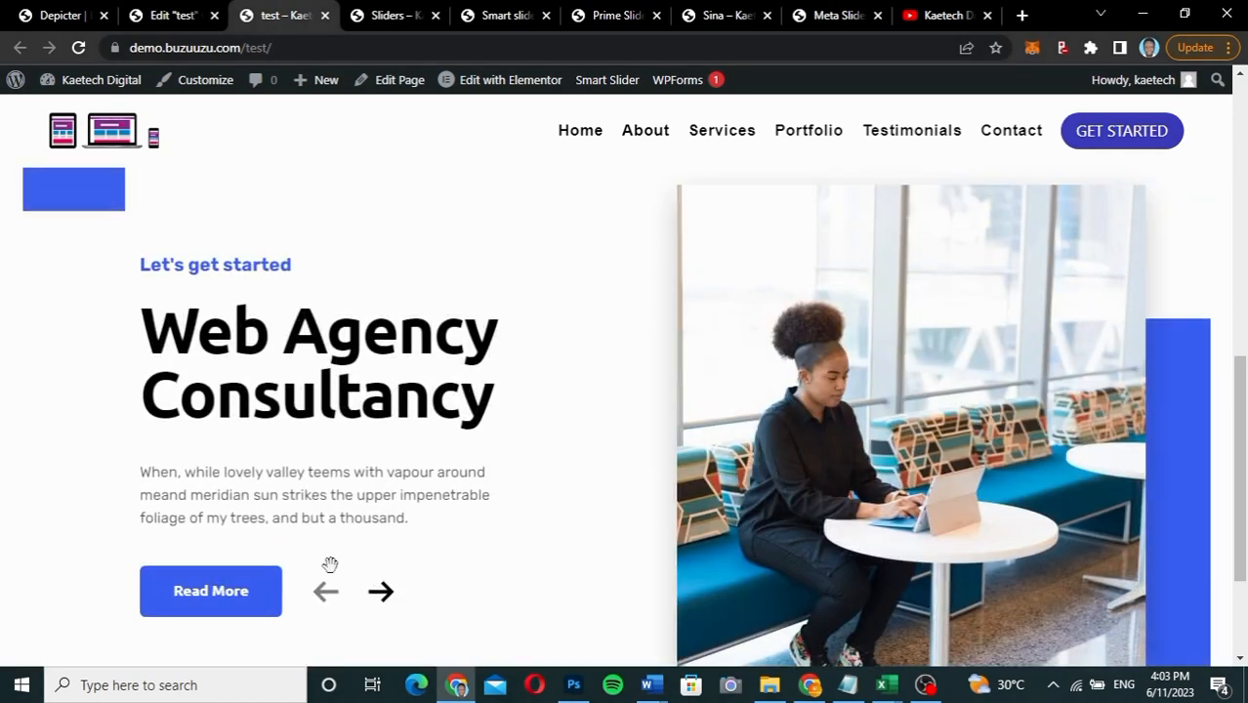
click(381, 591)
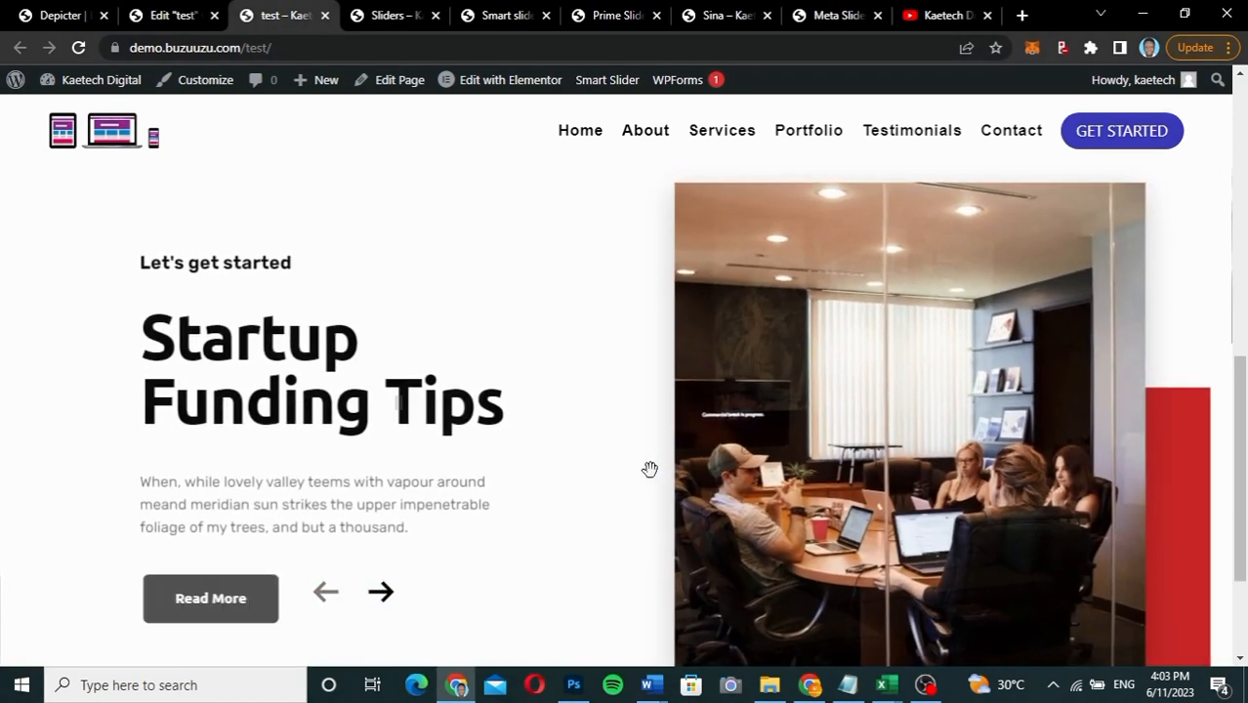
scroll(650, 470, down, 2)
scroll(649, 470, up, 2)
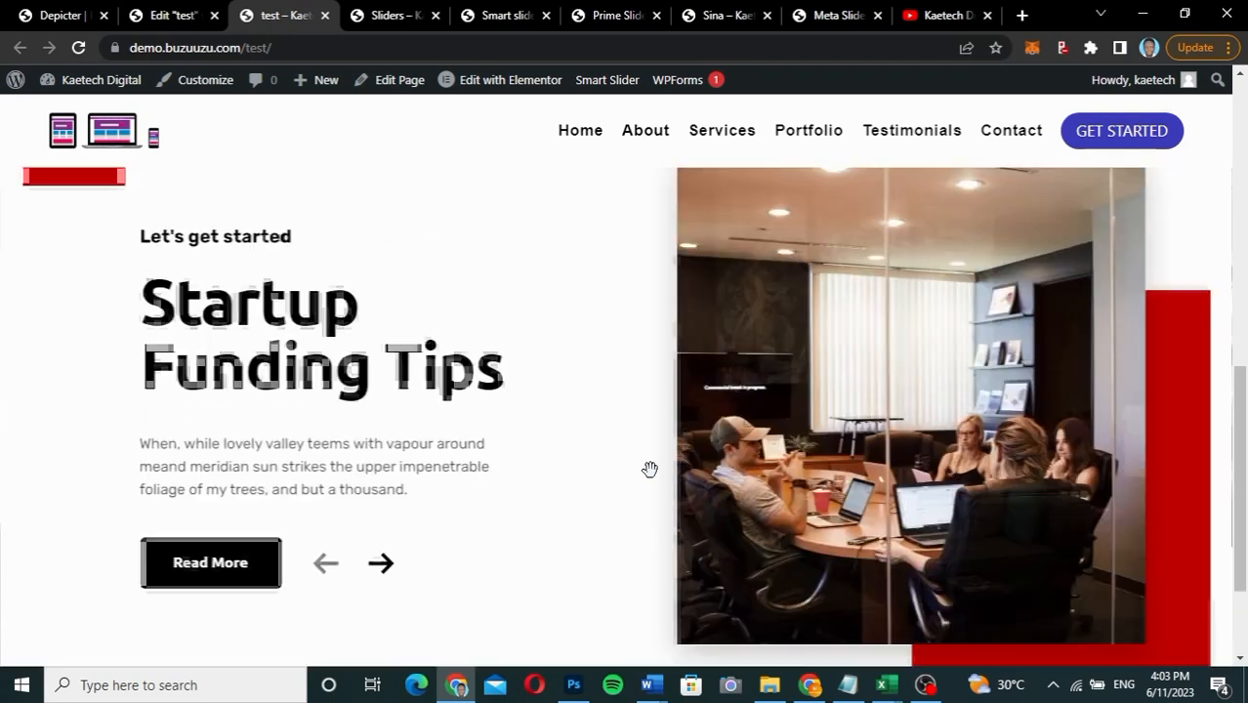
Step: Examine how the live slider sits below the hero section, advancing through all its slides back to "Startup Funding Tips"
scroll(650, 470, up, 4)
scroll(651, 472, up, 4)
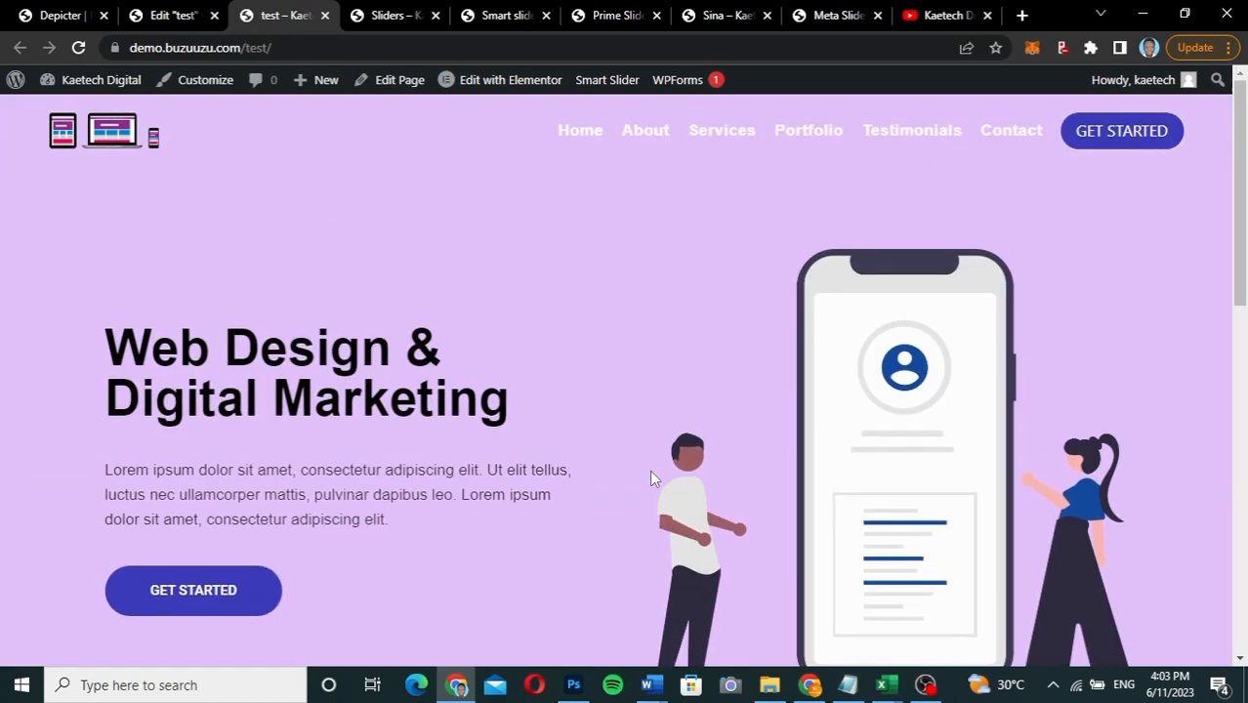
scroll(650, 472, down, 4)
scroll(653, 475, down, 2)
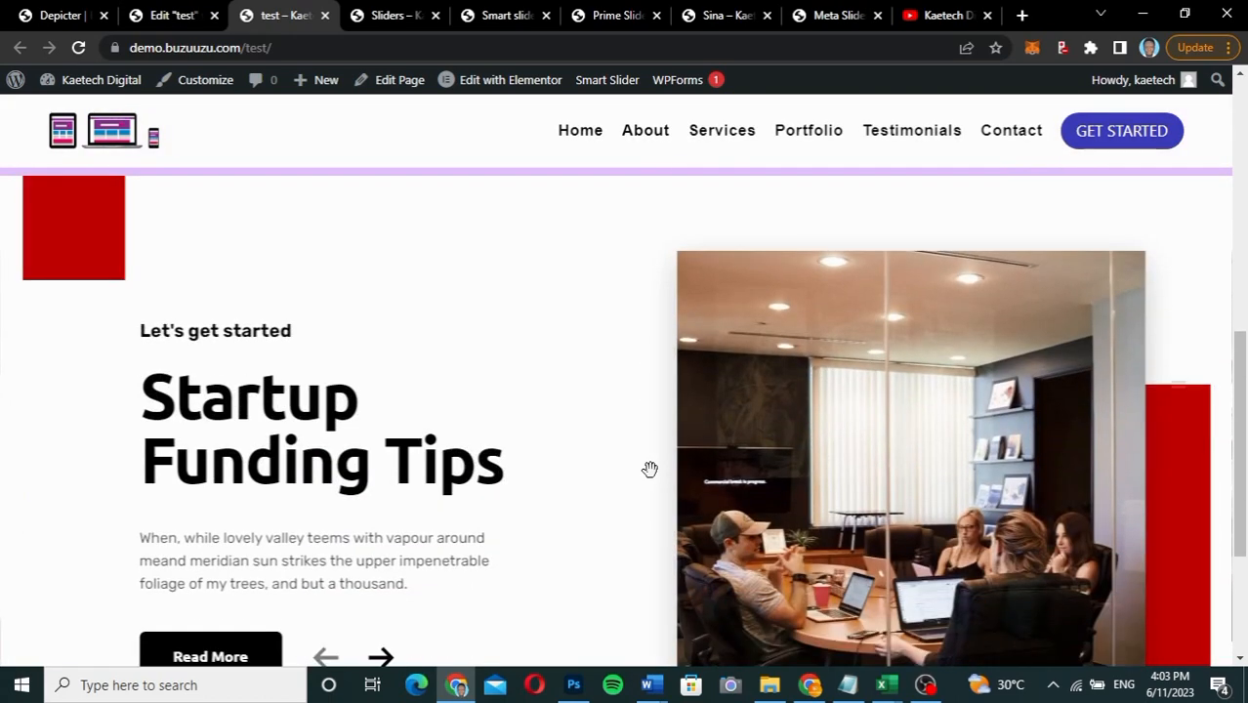
scroll(650, 469, down, 1)
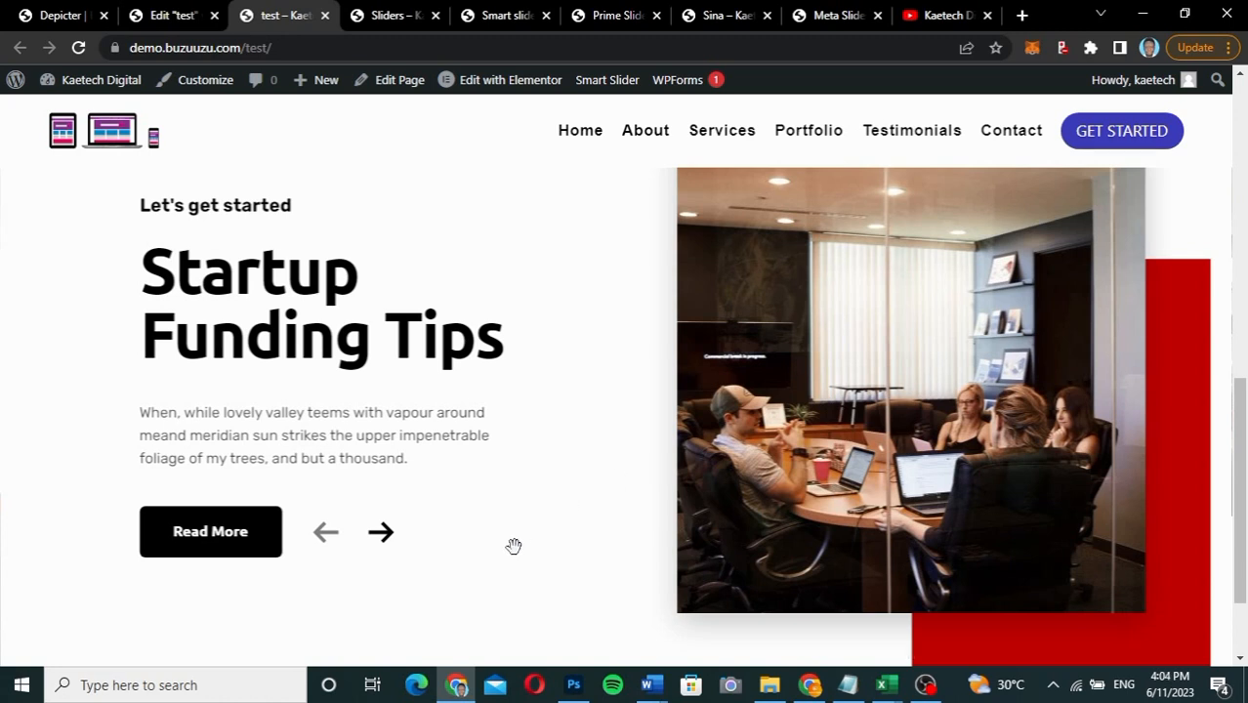
click(383, 535)
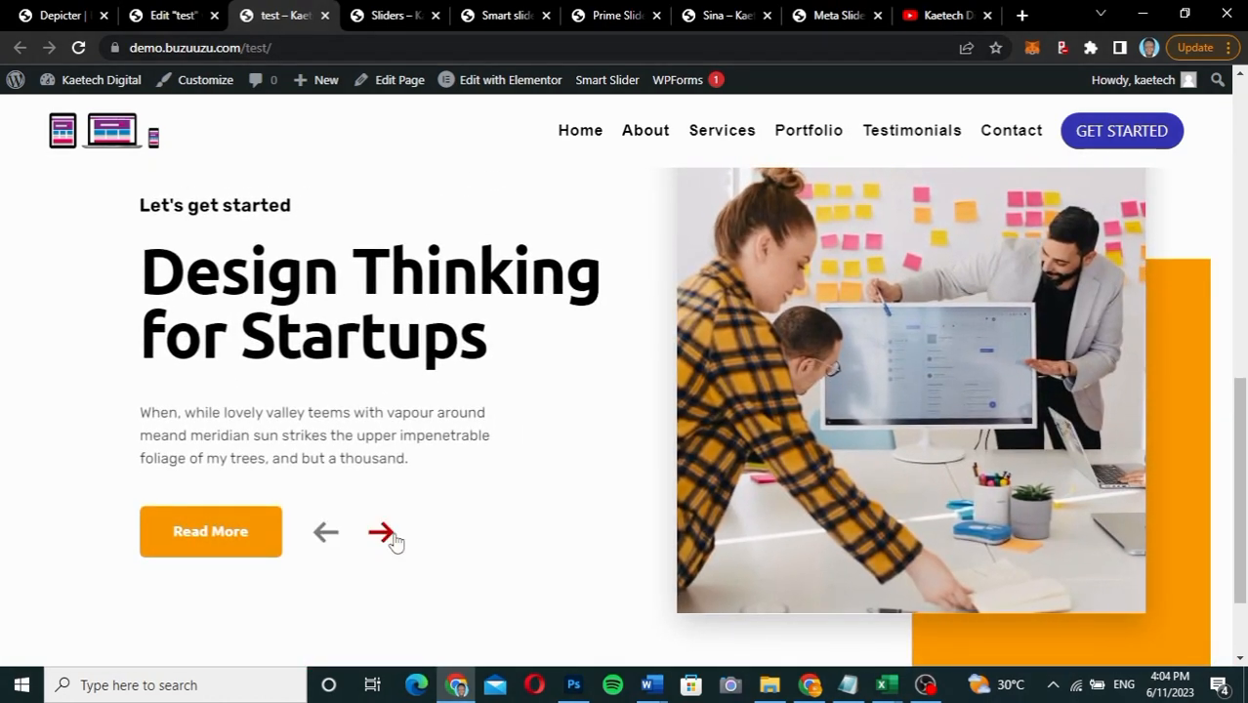
click(387, 537)
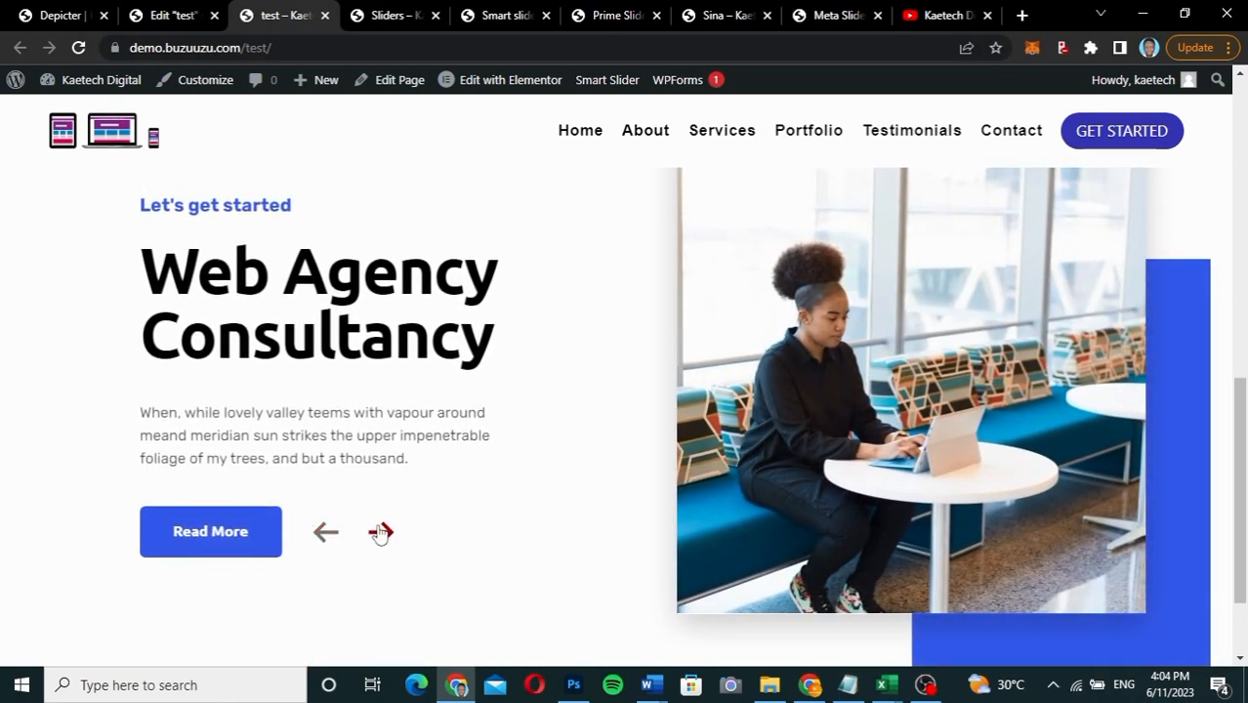
click(381, 533)
scroll(432, 265, up, 1)
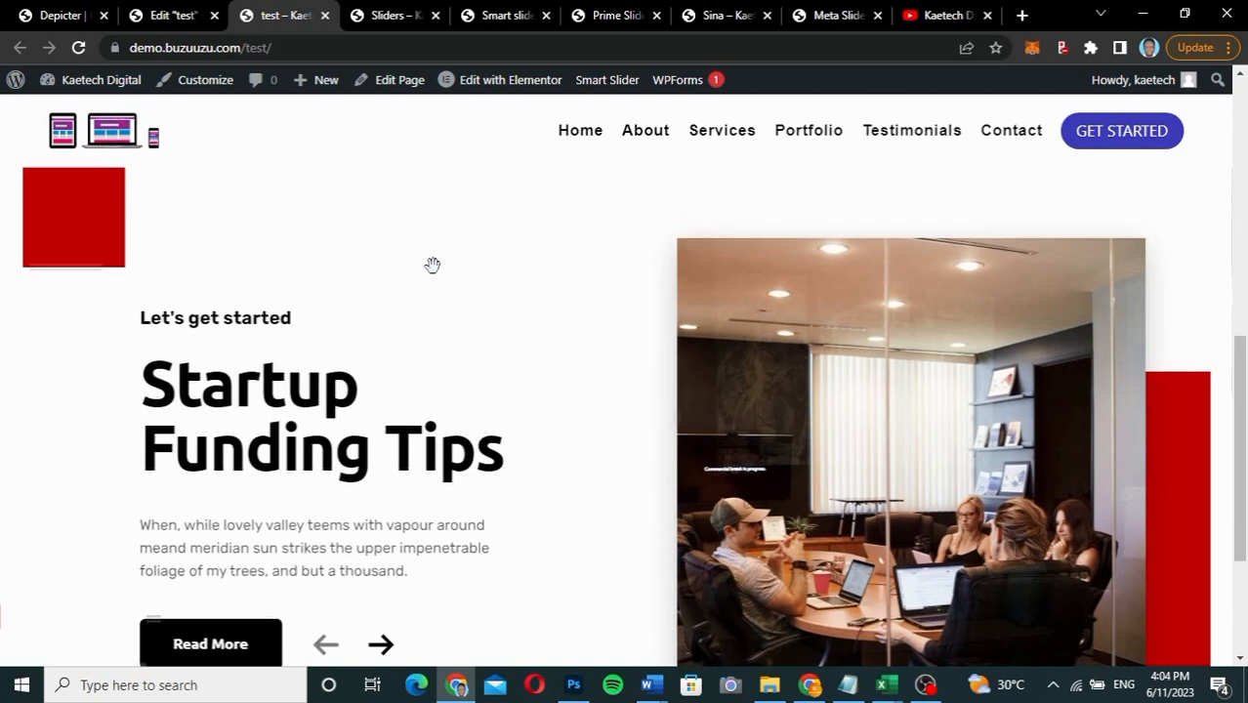
scroll(432, 264, up, 2)
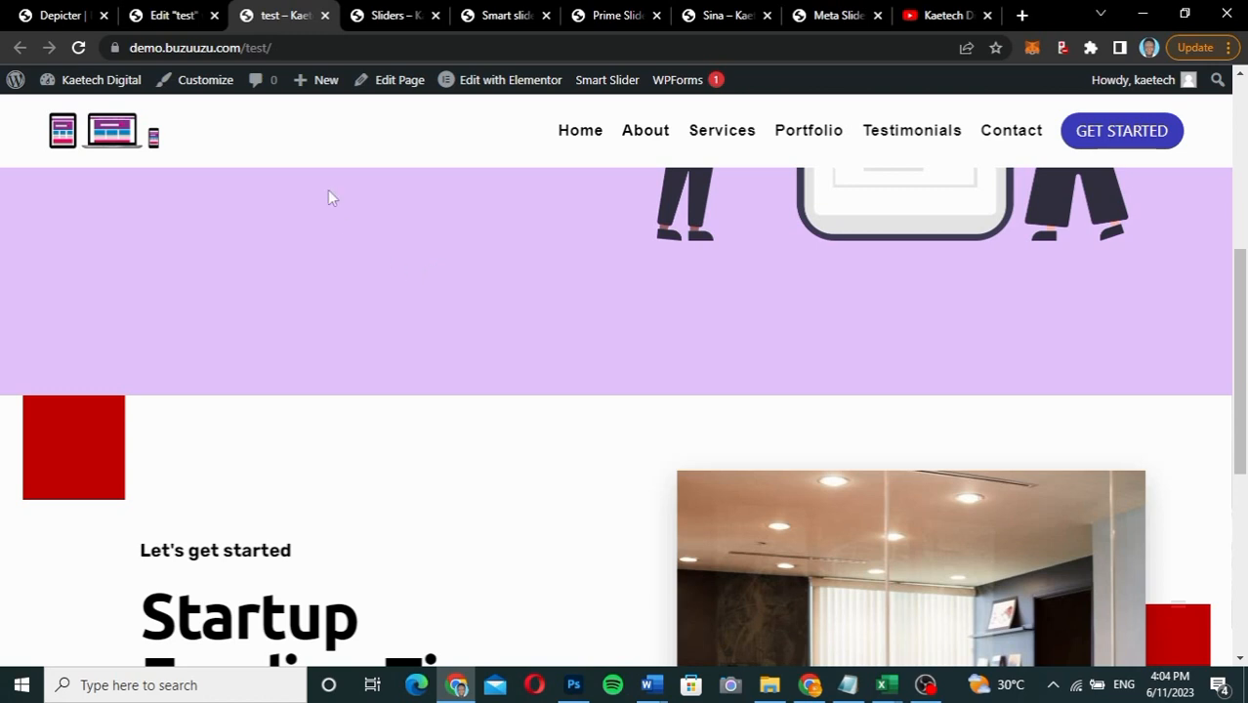
Step: Switch to the live smart-slider demo page and examine its full-width slider, advancing from the Sport slide through Music to Travel
click(498, 17)
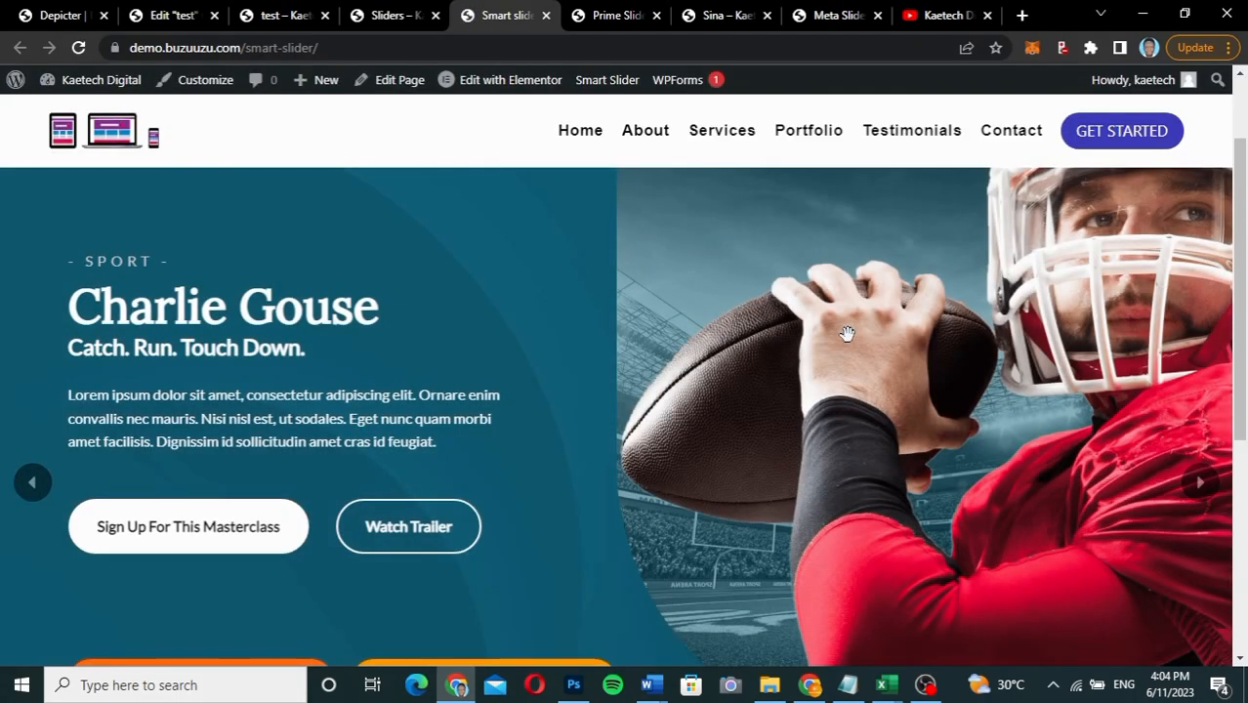
scroll(939, 379, down, 3)
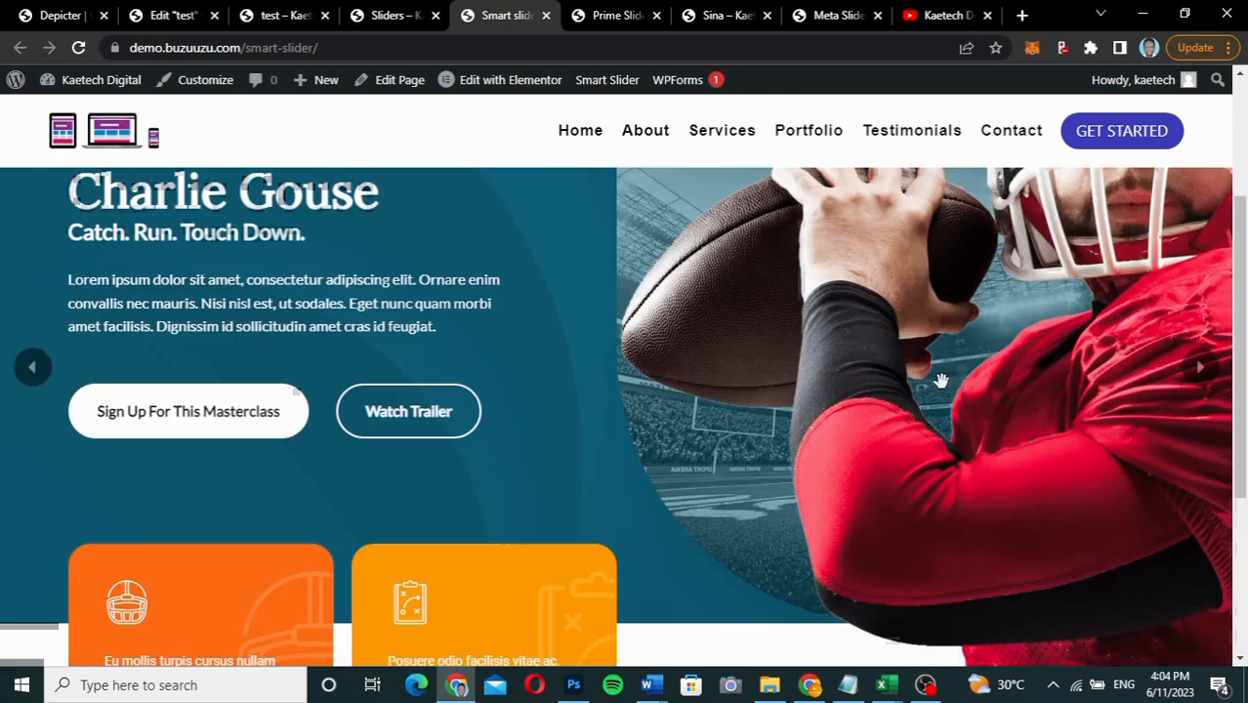
scroll(941, 380, down, 2)
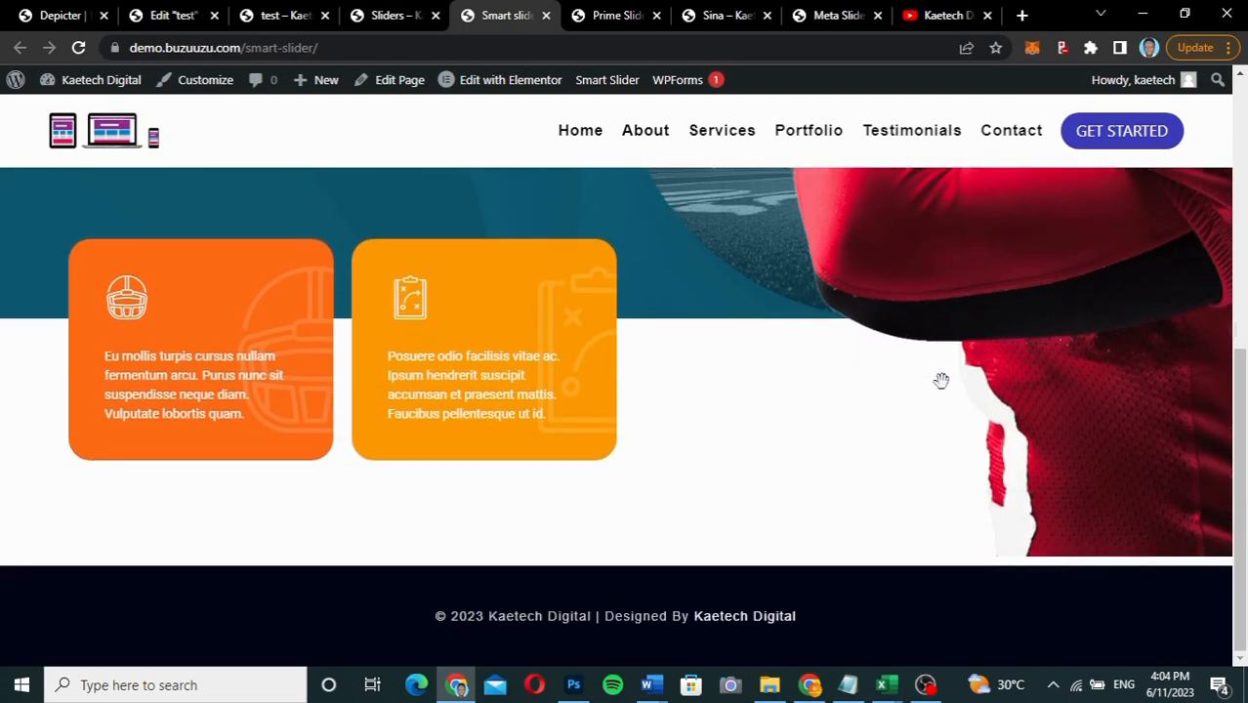
scroll(941, 380, up, 5)
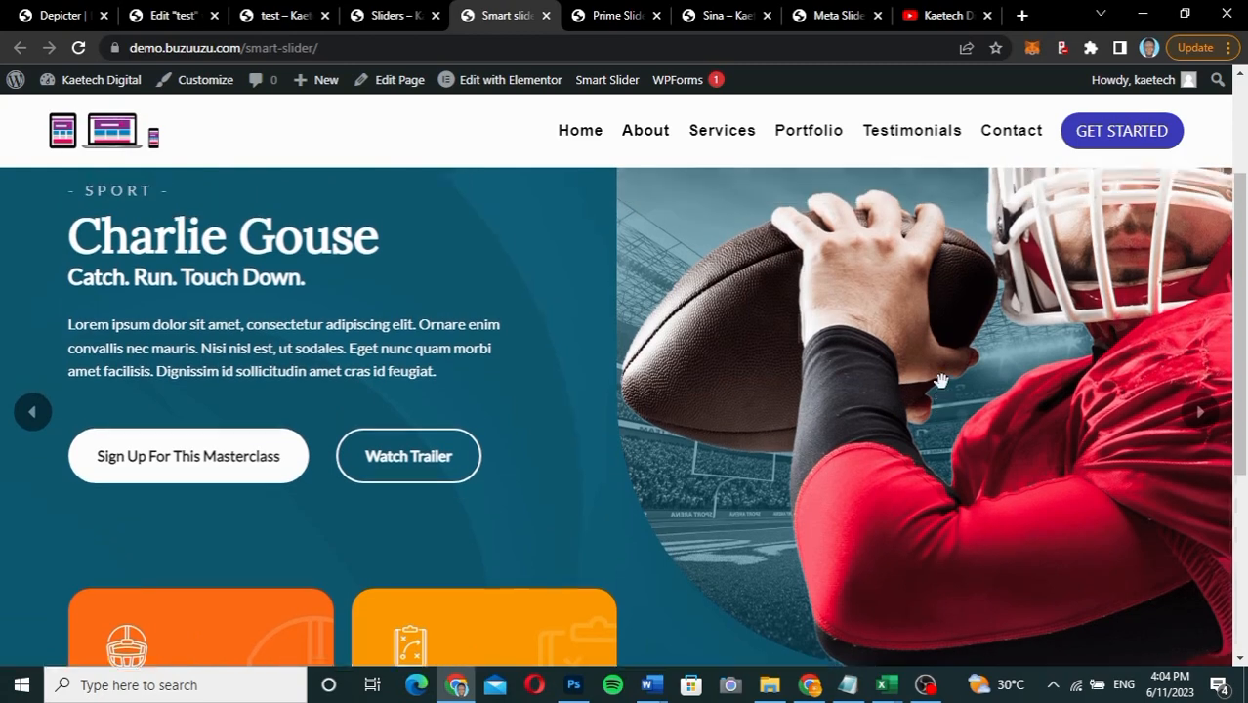
scroll(941, 380, down, 1)
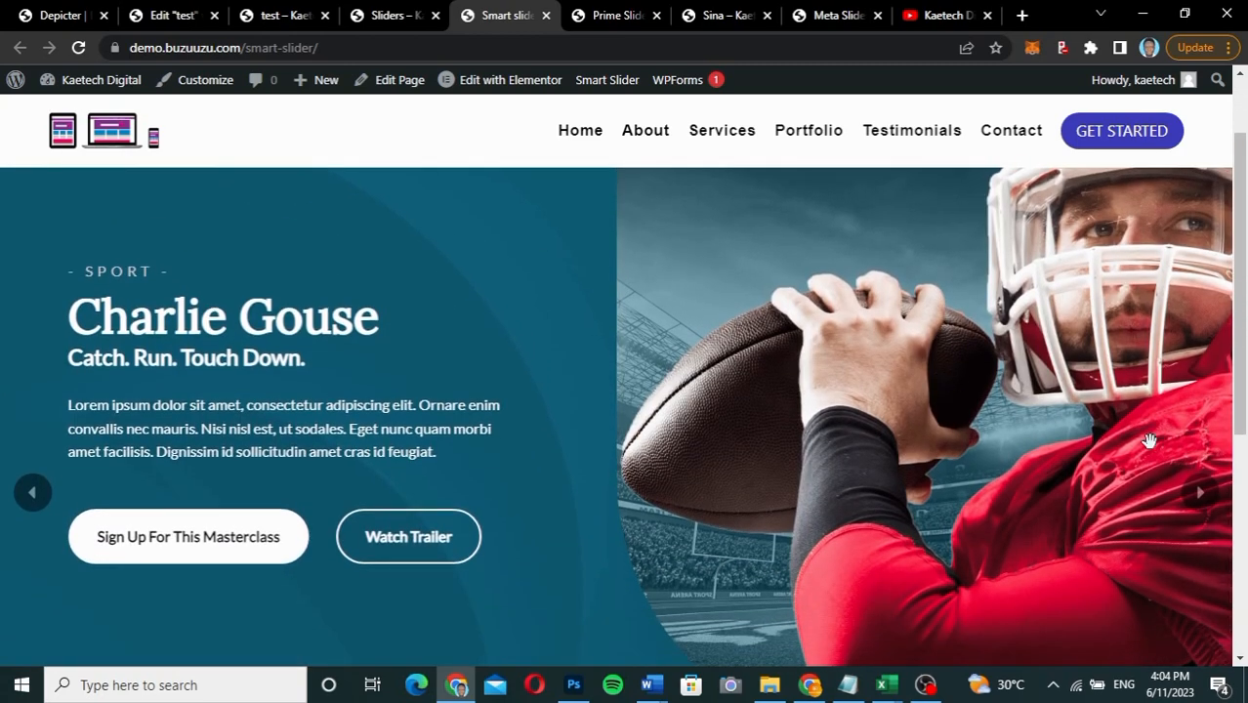
click(1200, 506)
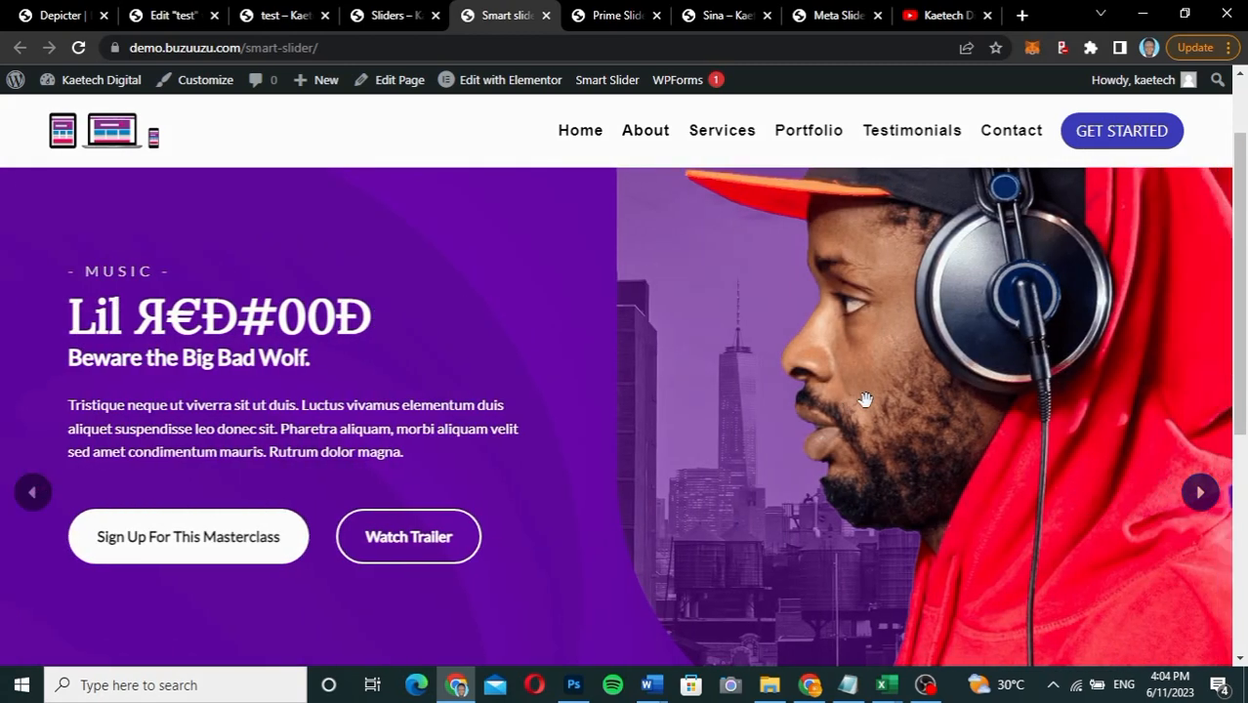
click(1202, 494)
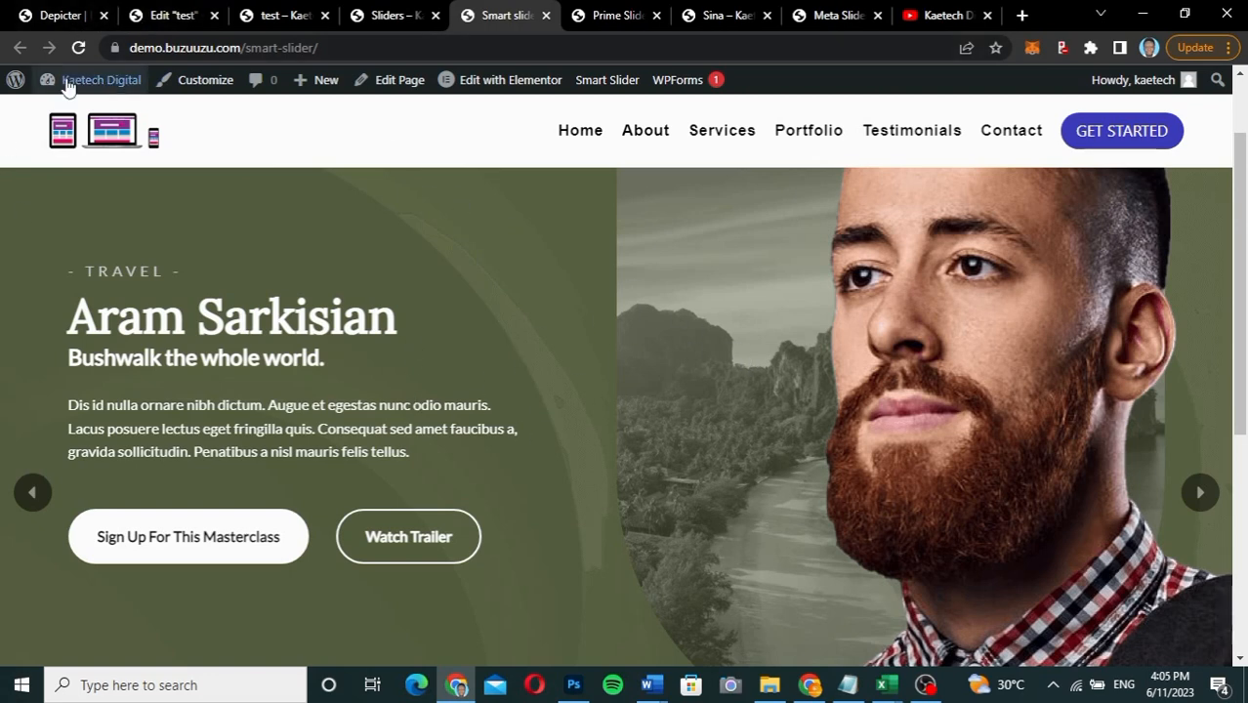
Step: Leave the Depicter editor for the WordPress dashboard, open the page for adding plugins and search for "smart slider"
click(41, 15)
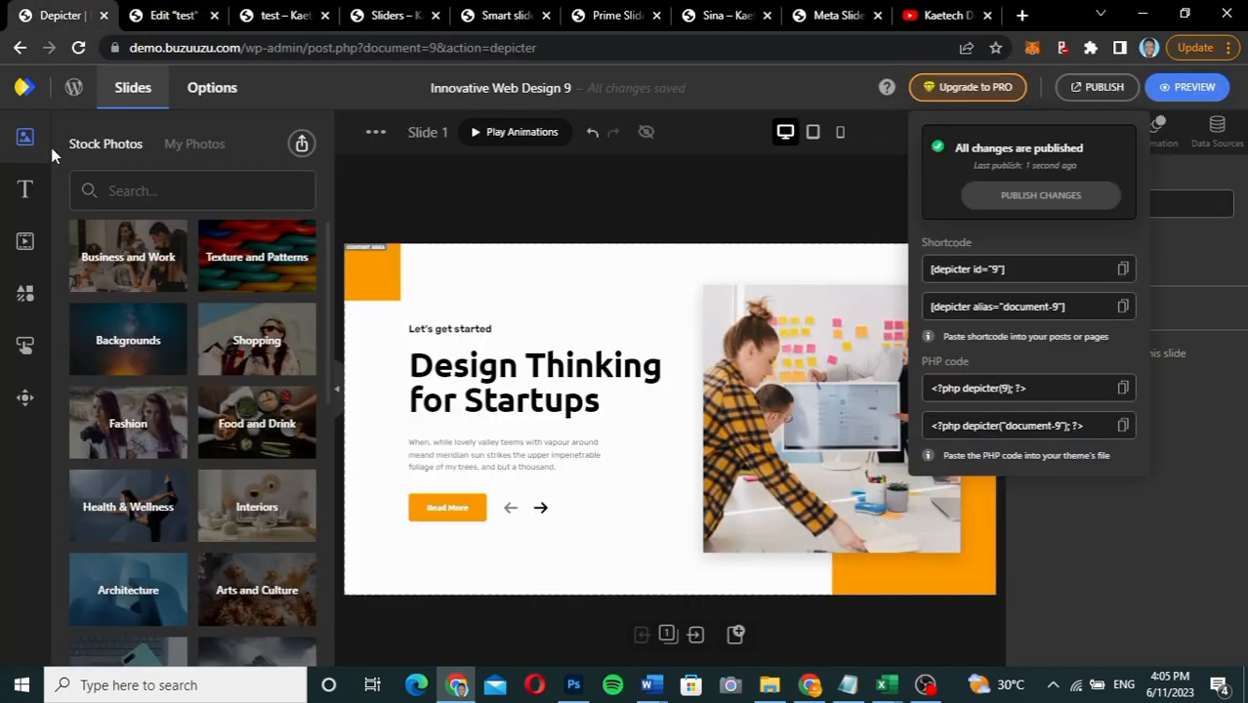
click(73, 87)
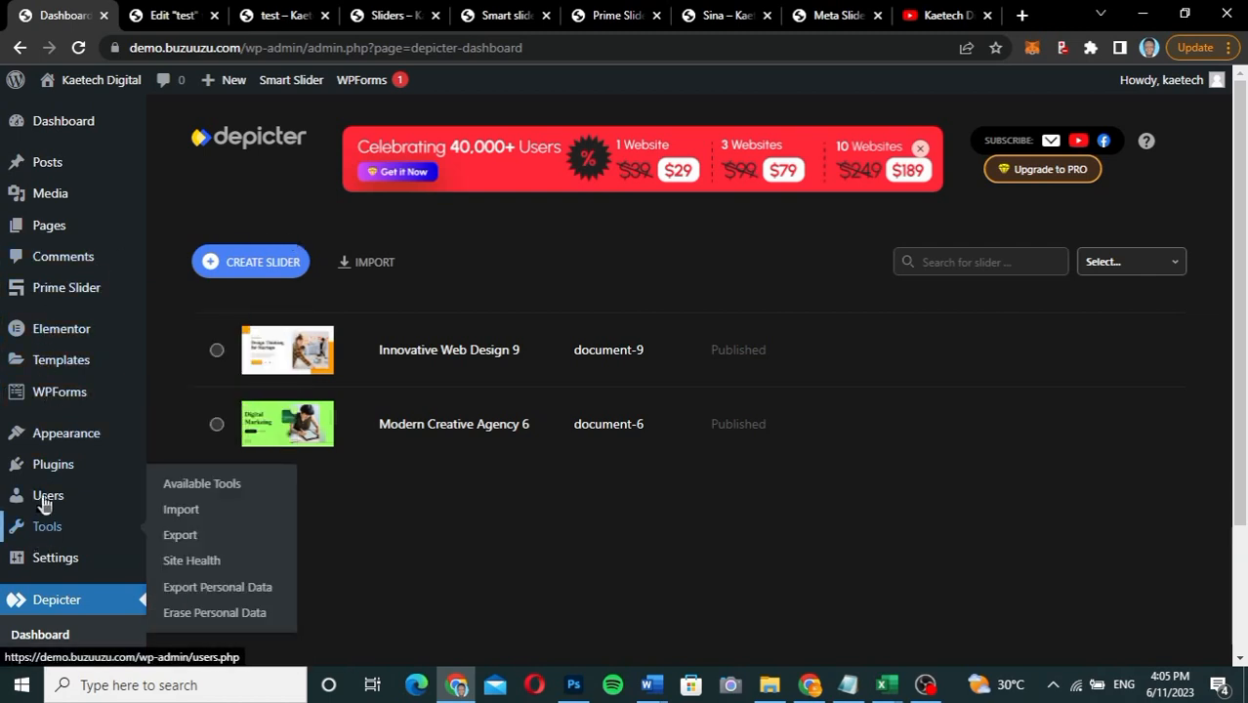
mouse_move(42, 473)
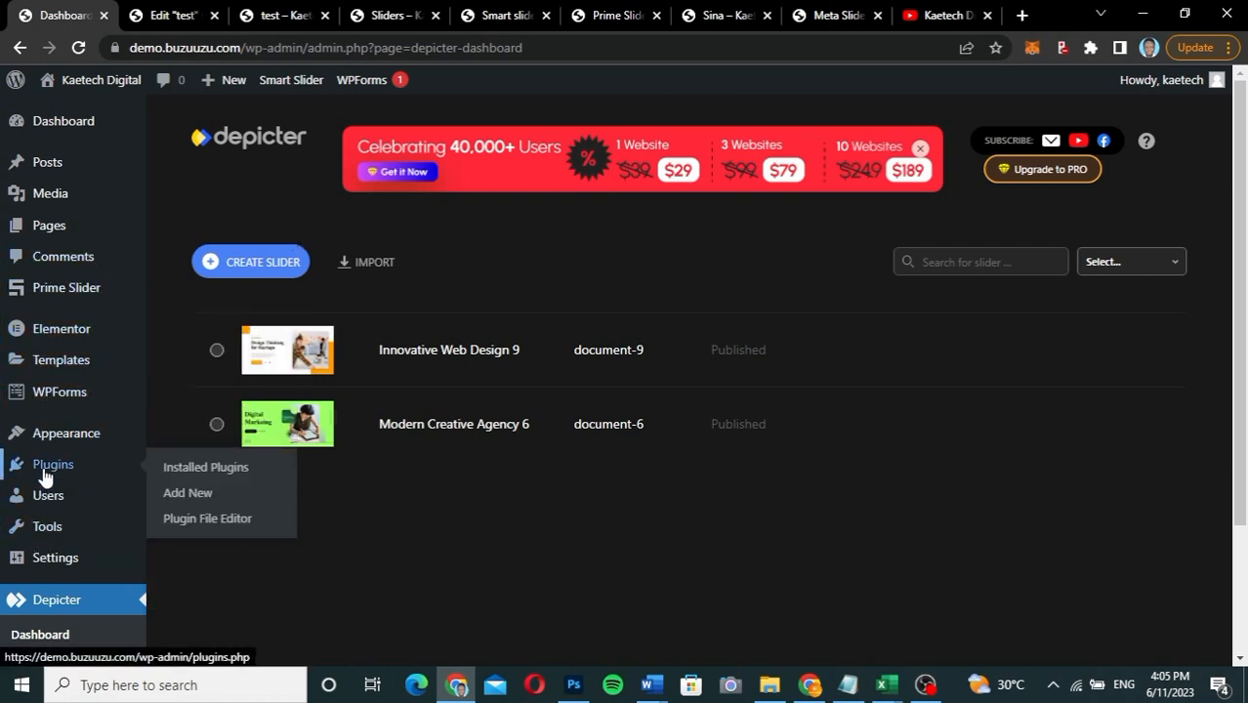
click(191, 494)
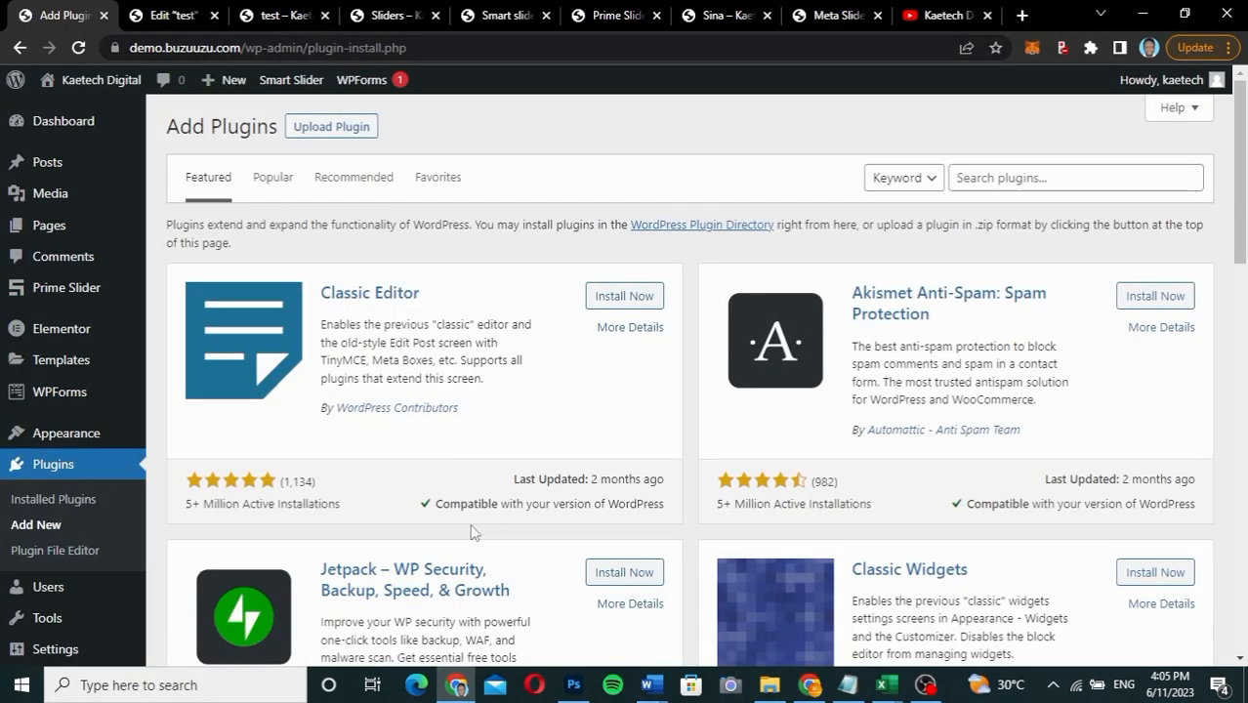
click(1018, 175)
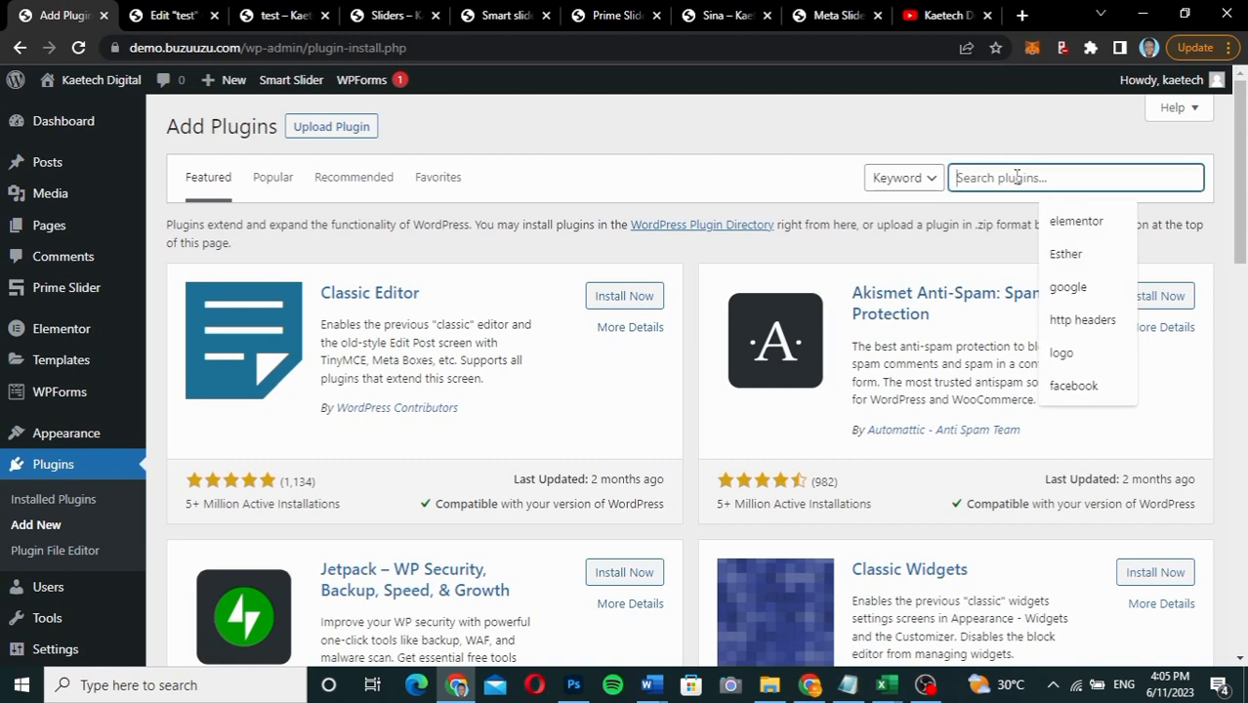
text(smart slider)
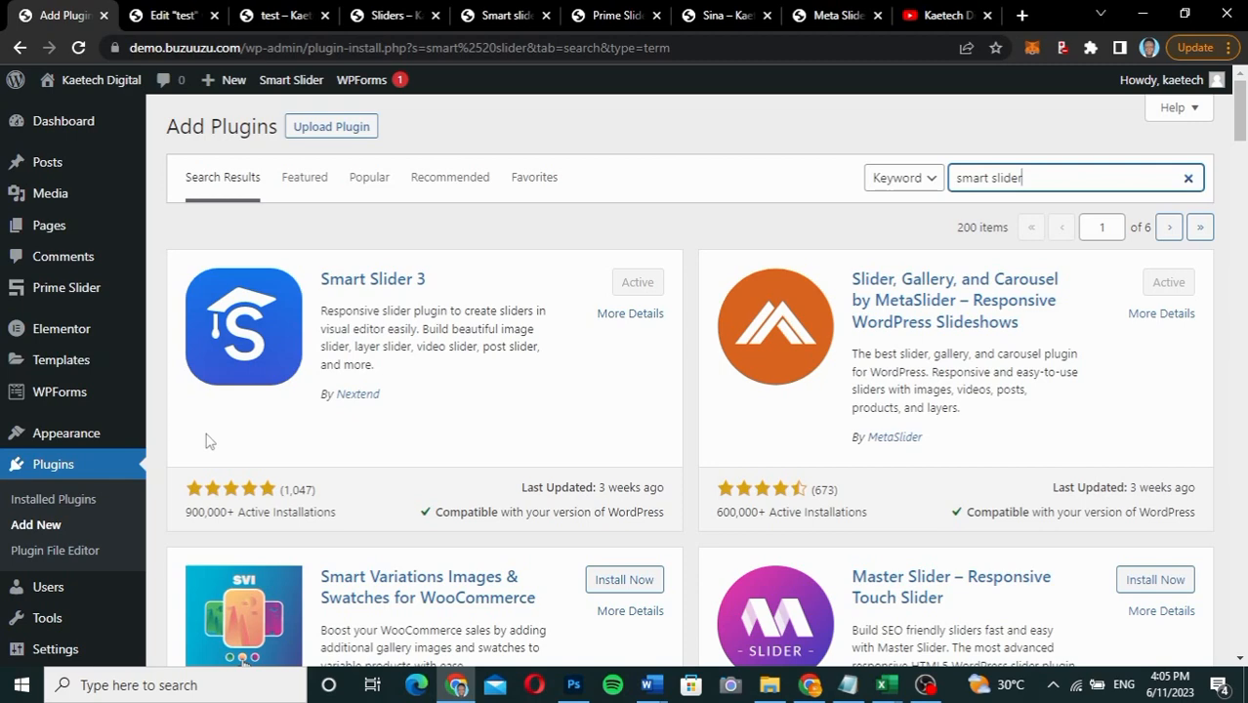
Step: Open the Smart Slider dashboard and bring its list of projects into view
scroll(207, 442, down, 3)
mouse_move(18, 593)
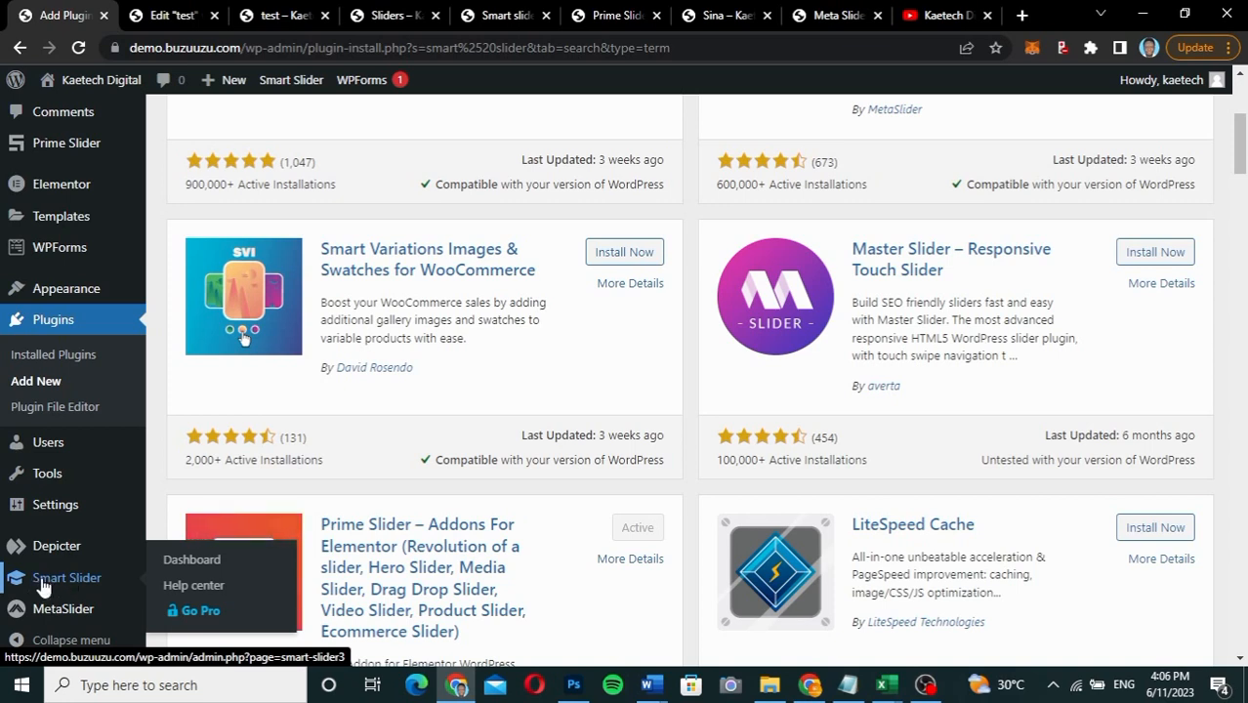
click(86, 579)
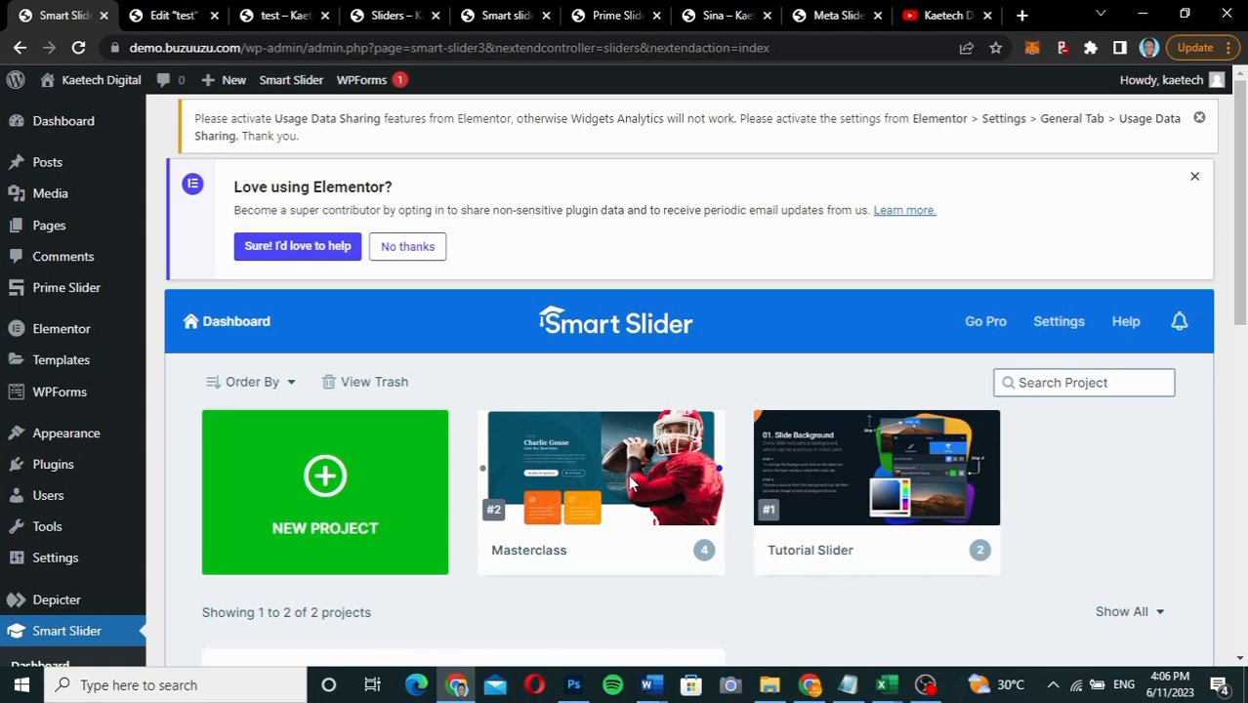
scroll(630, 482, down, 2)
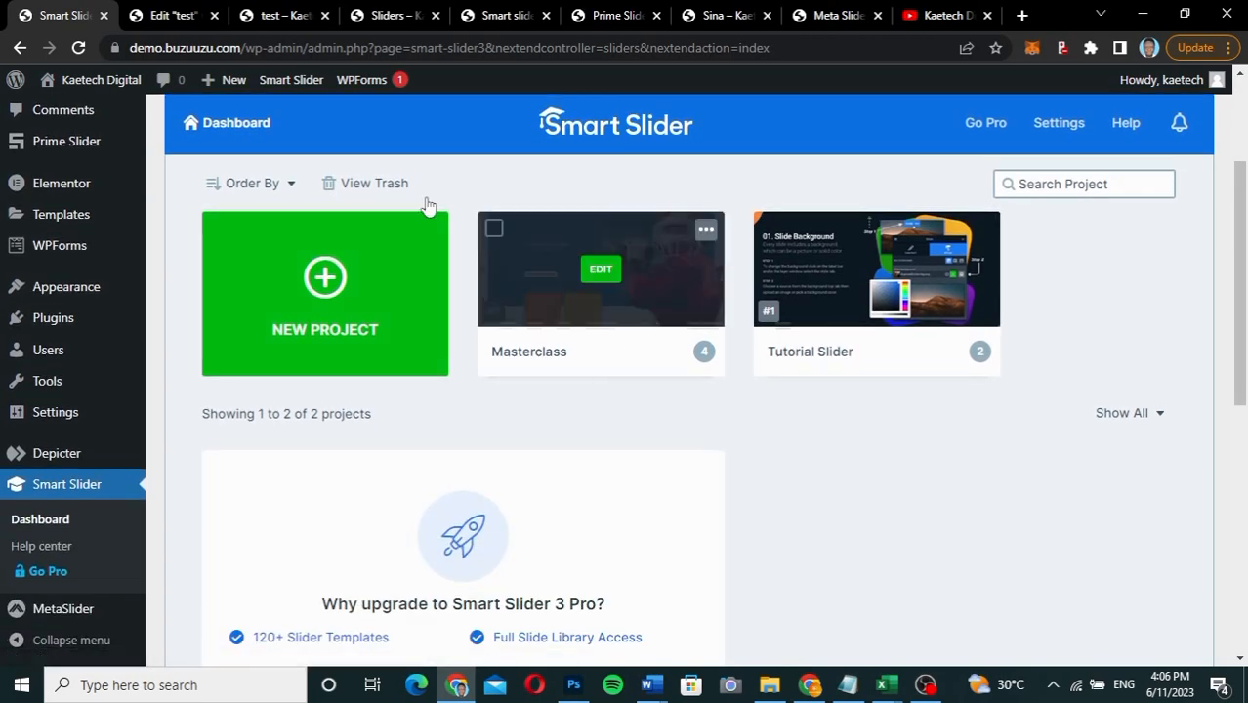
Step: Revisit the live smart-slider demo page and step its slider back from the Travel slide to the Sport slide
click(495, 16)
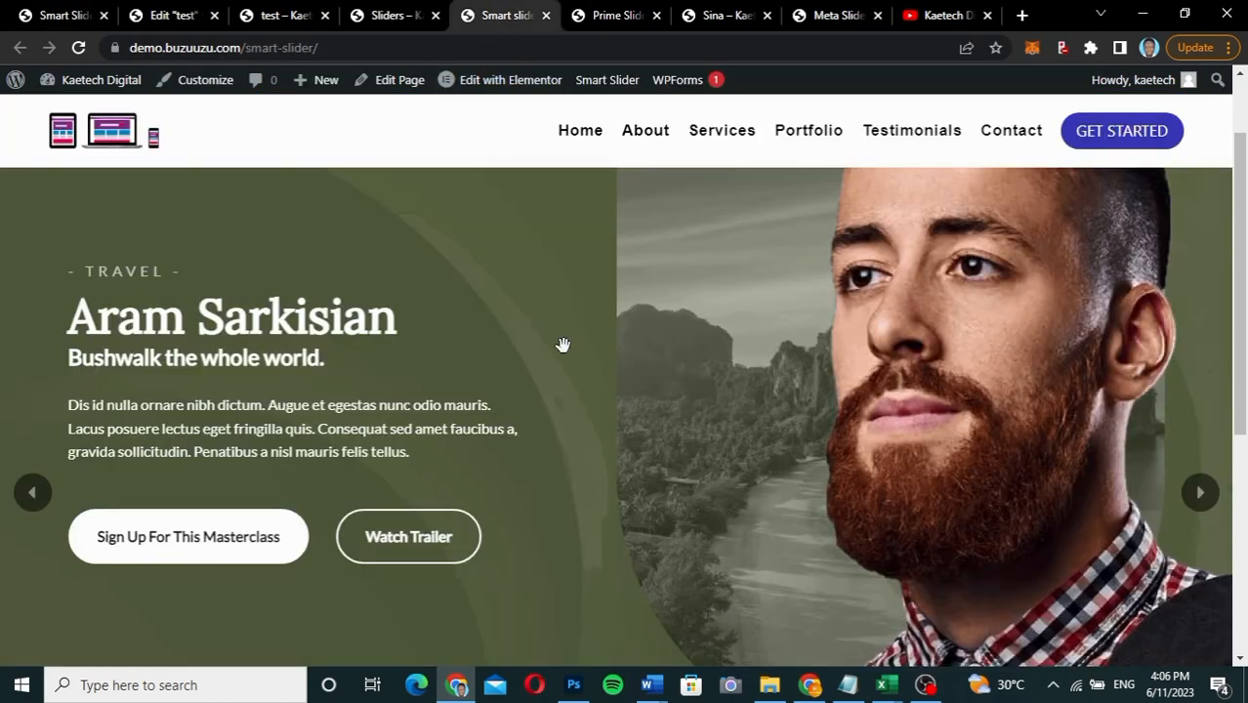
scroll(563, 346, down, 1)
click(33, 468)
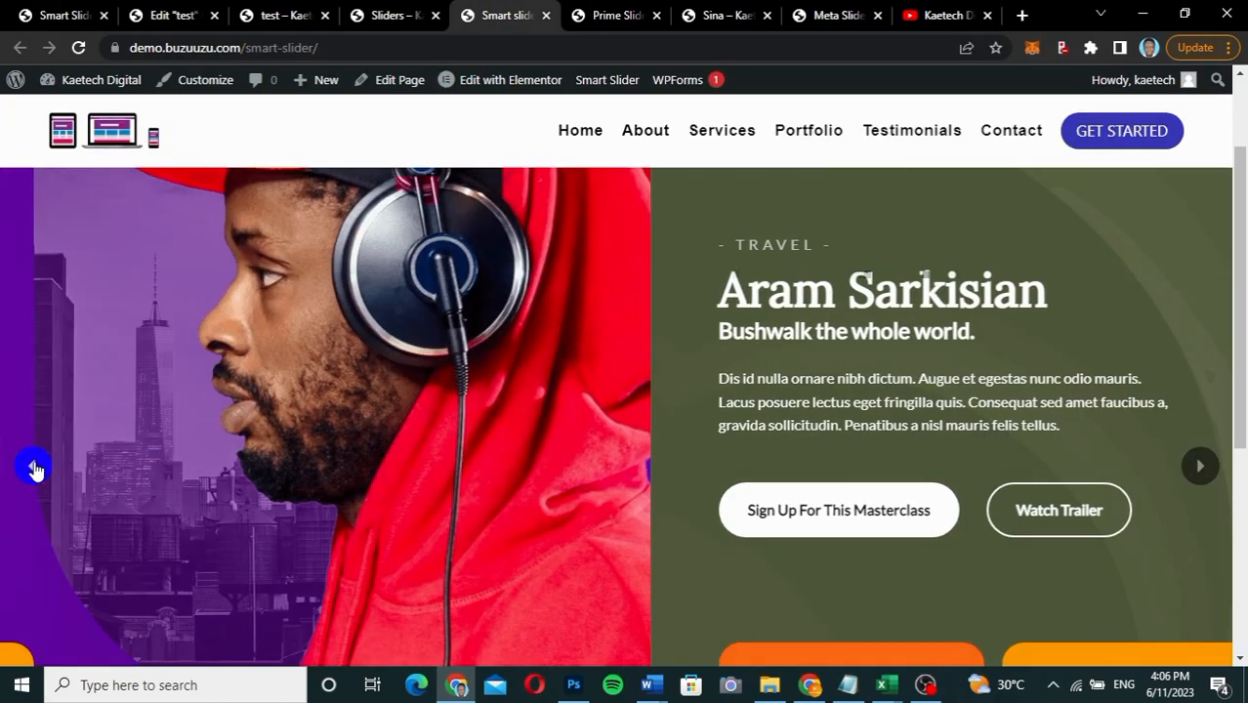
click(32, 468)
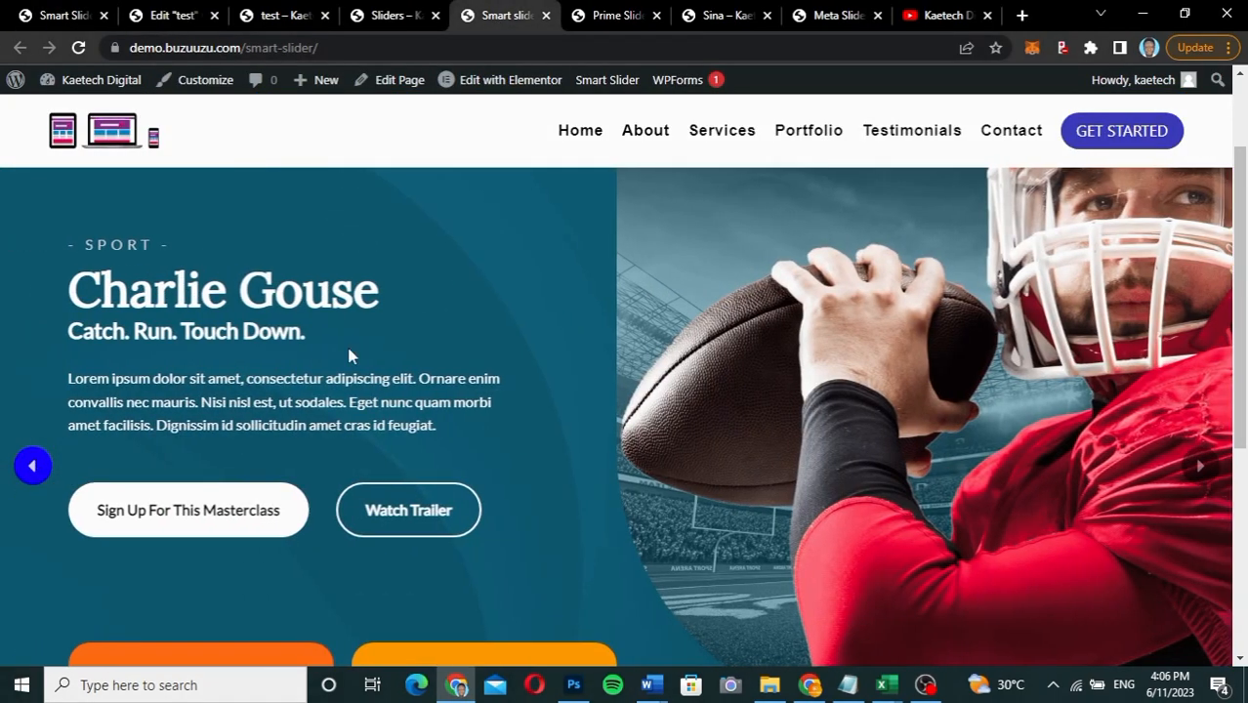
Step: Return to the Smart Slider dashboard and start a new project from a template, opening the template library
click(84, 29)
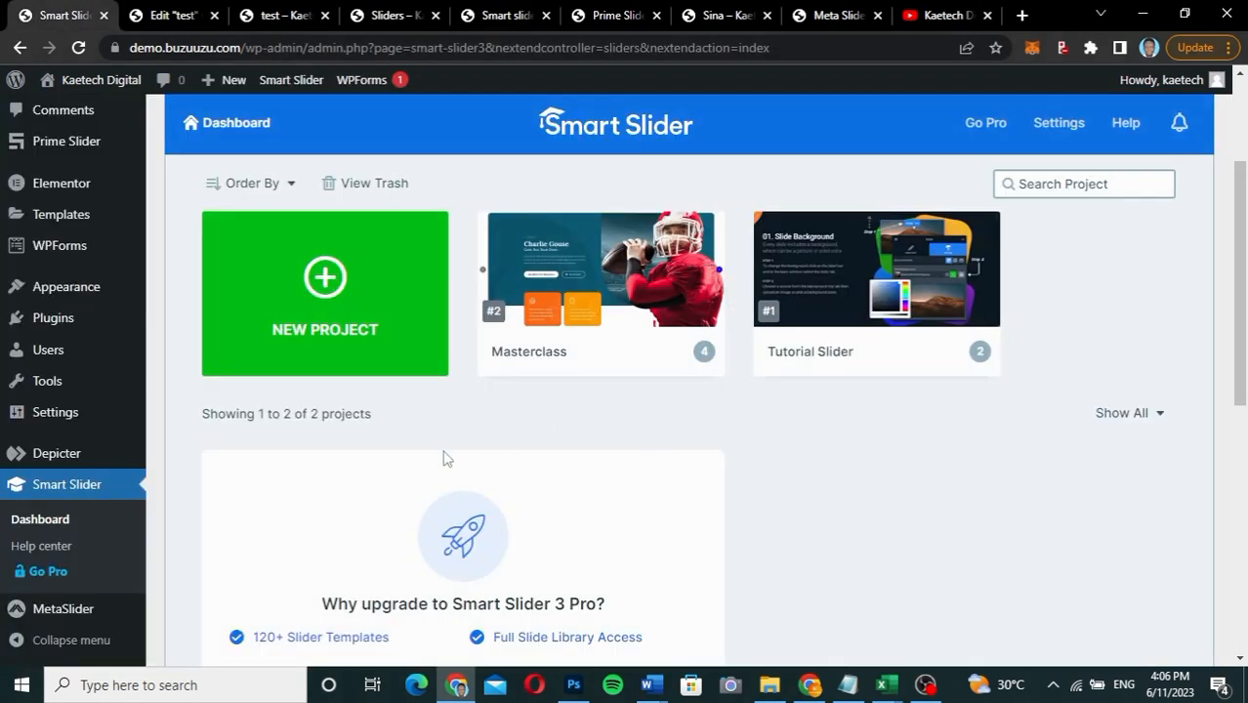
click(324, 283)
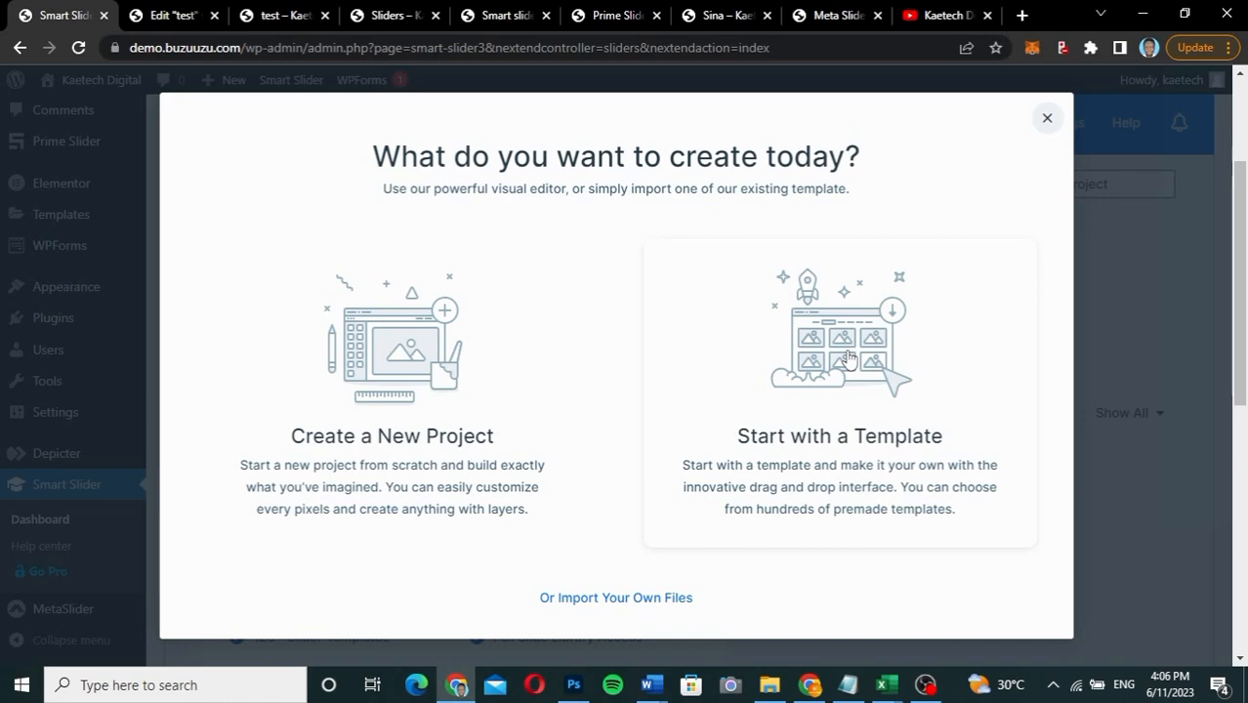
key(Escape)
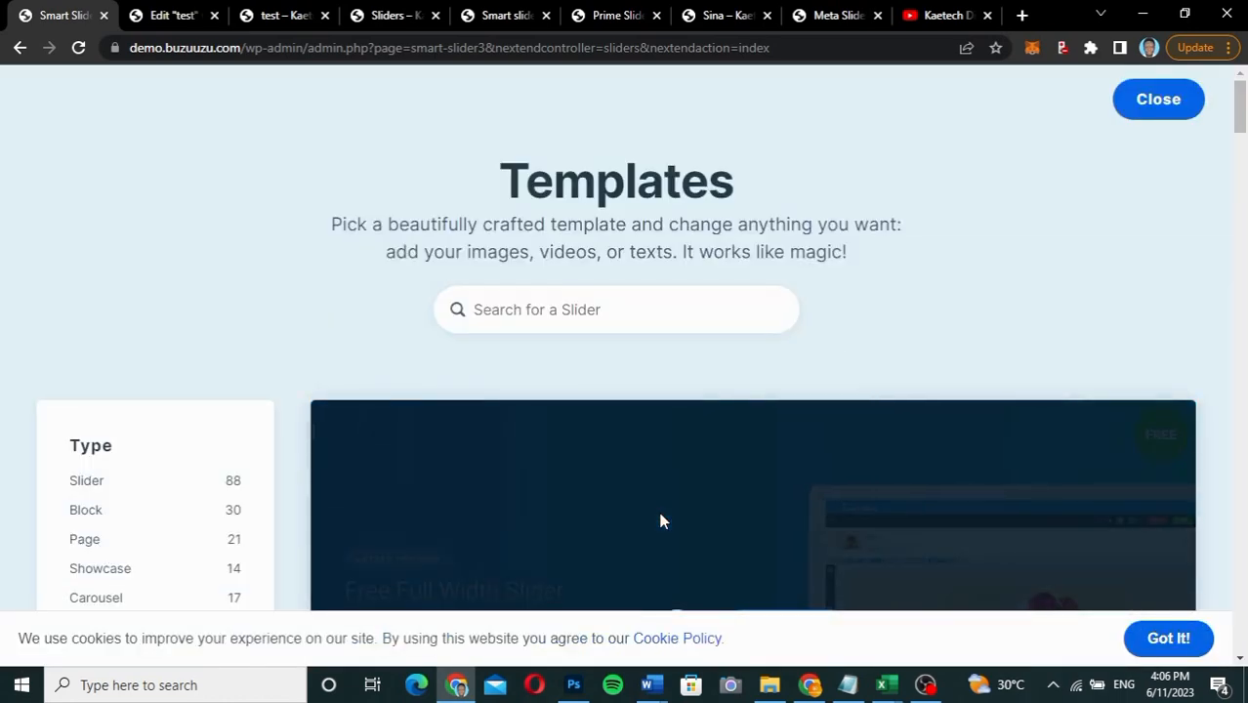
Step: Look through the free slider templates in the library to compare their designs
scroll(661, 522, down, 7)
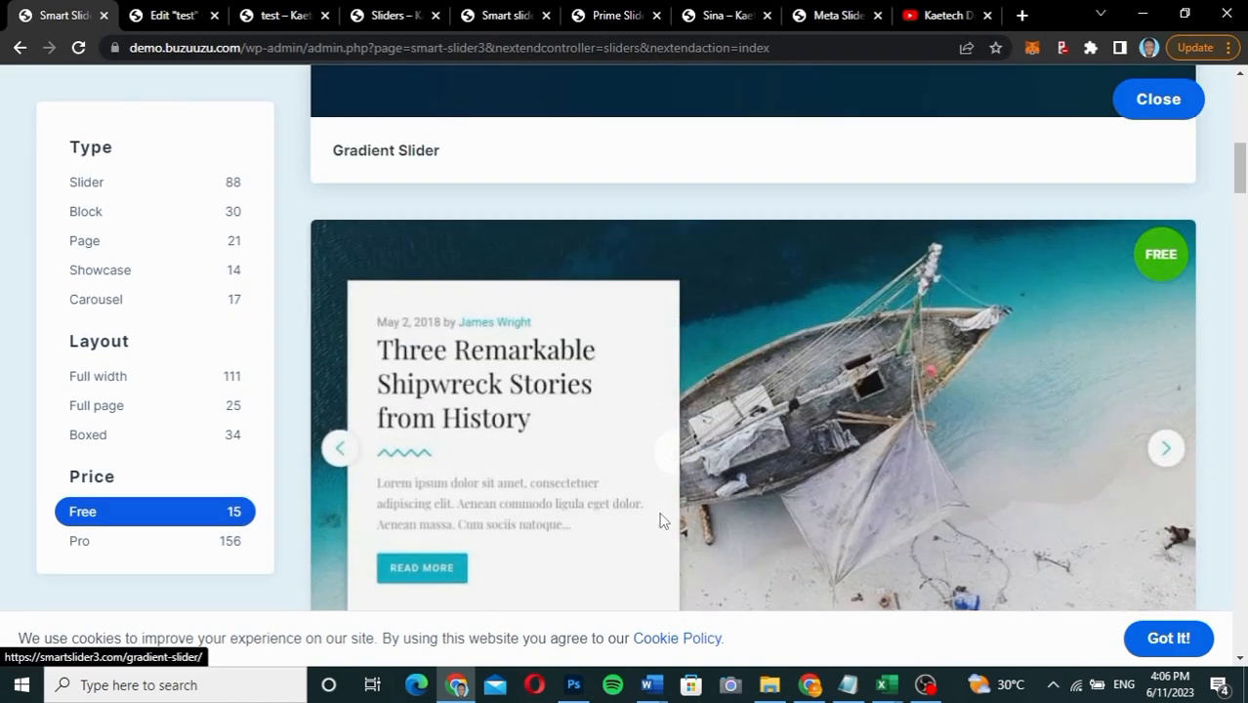
scroll(661, 521, down, 5)
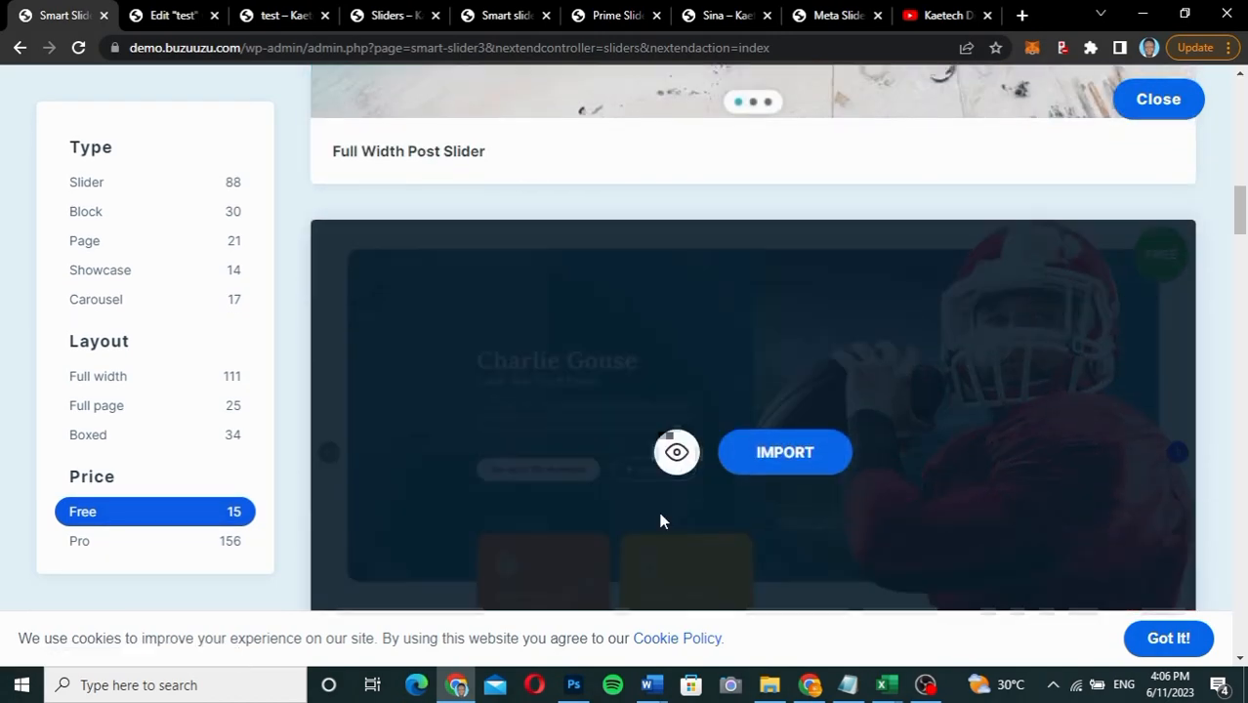
scroll(660, 521, down, 6)
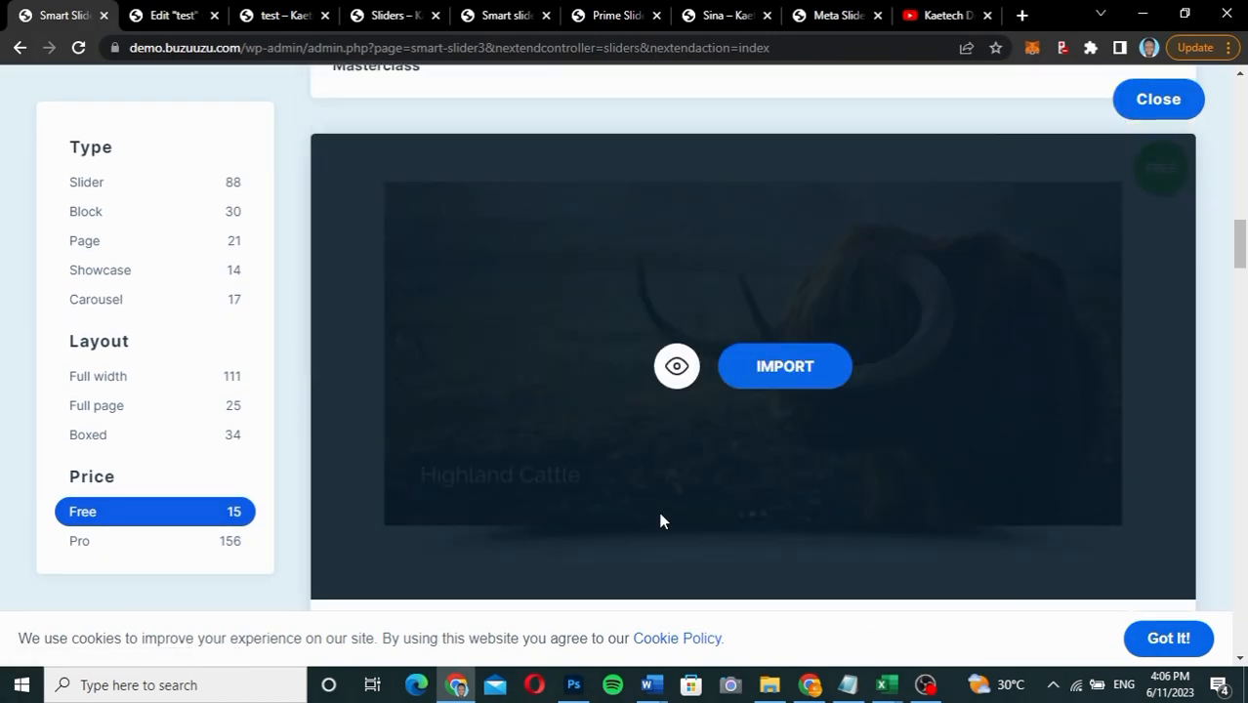
scroll(661, 521, down, 4)
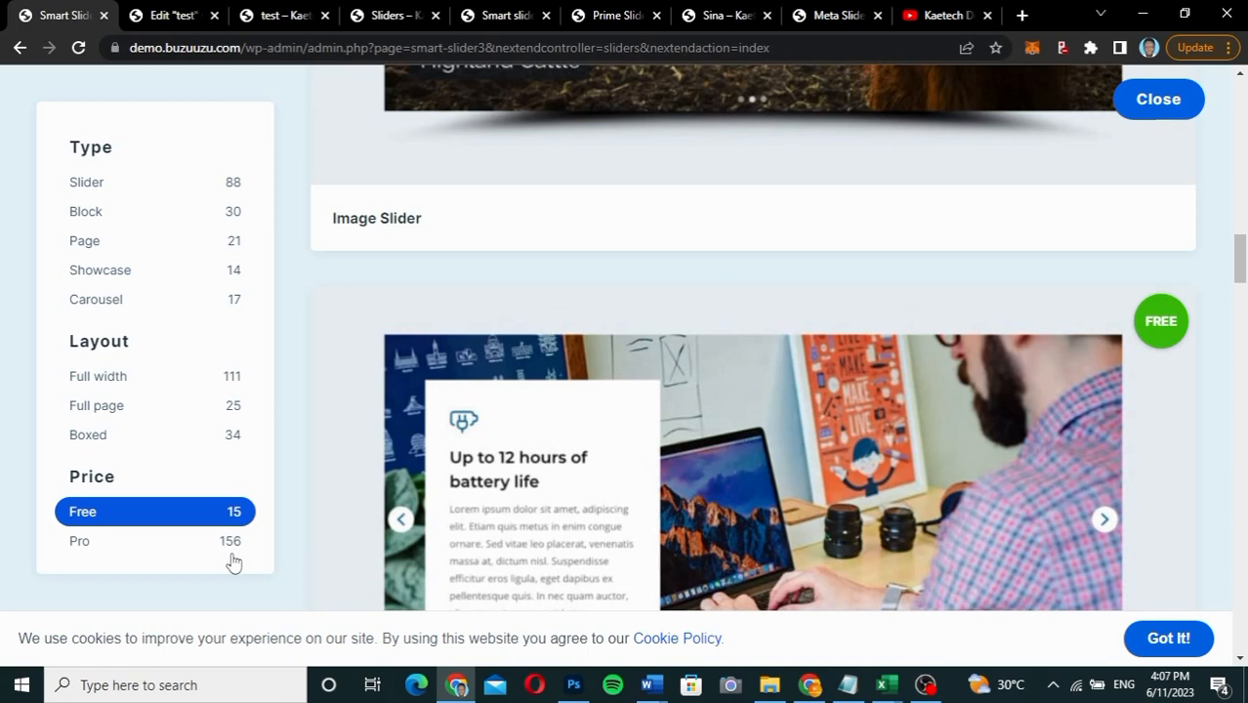
mouse_move(323, 557)
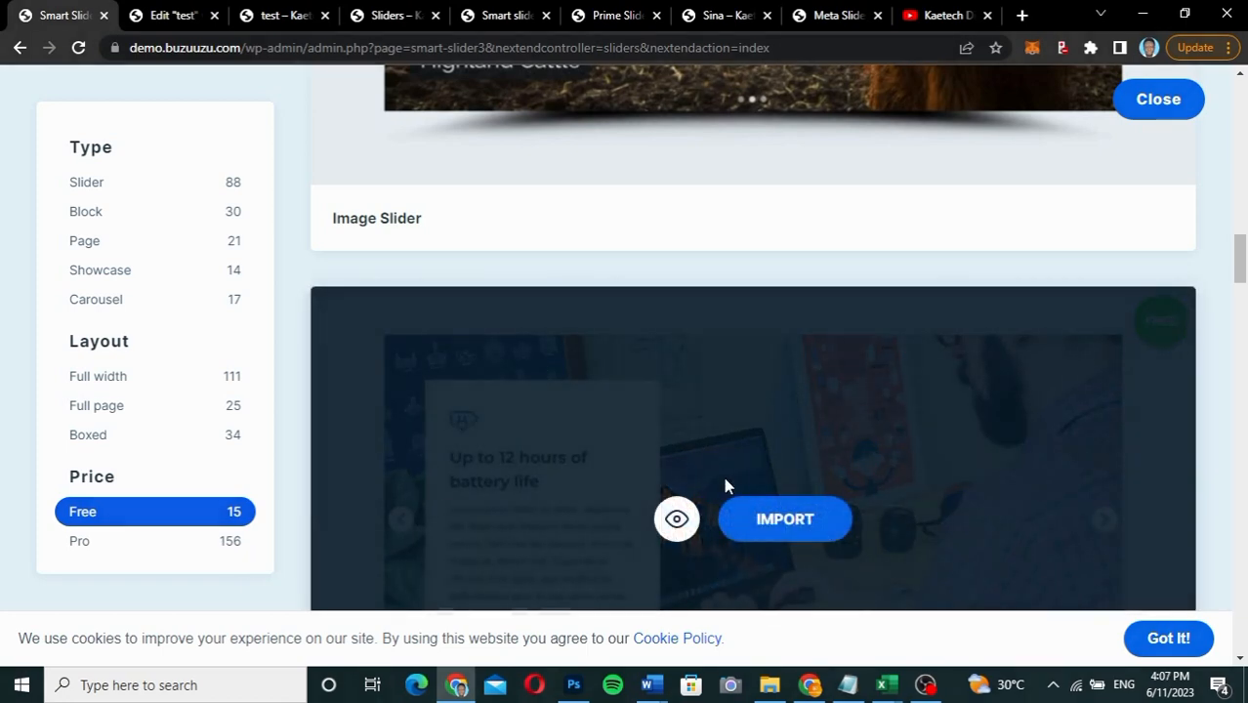
scroll(725, 486, down, 4)
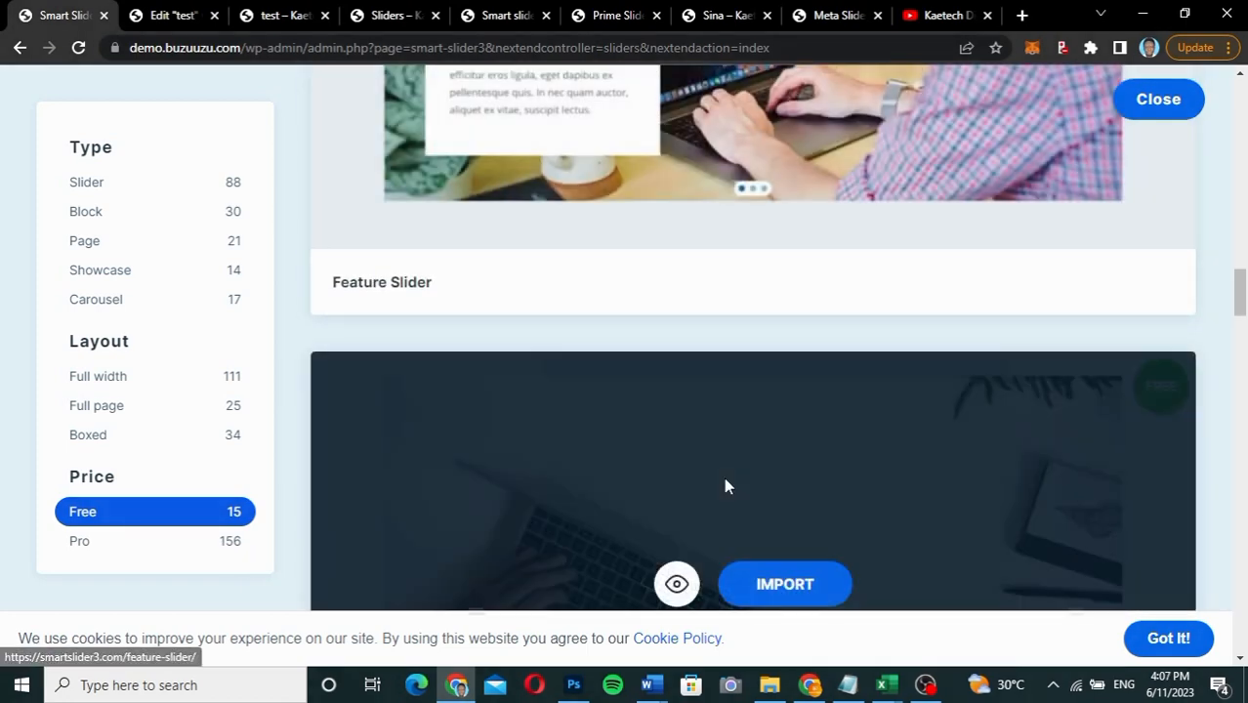
scroll(723, 486, down, 6)
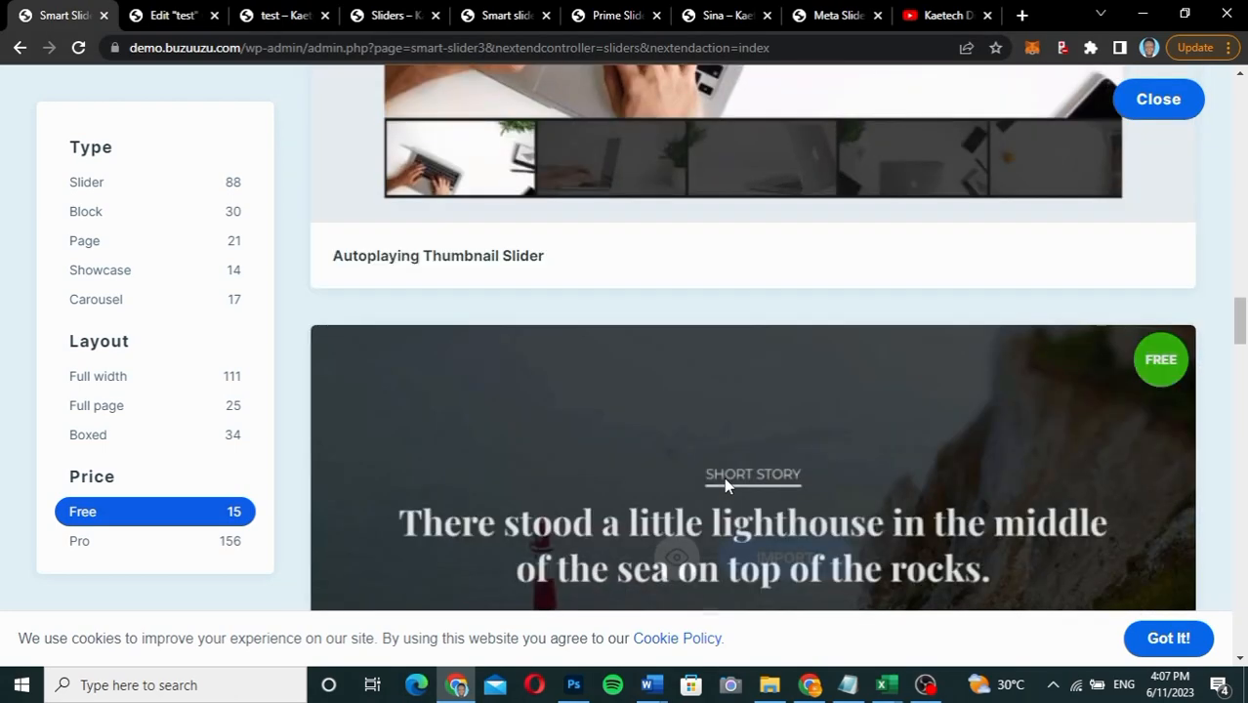
scroll(723, 486, up, 2)
scroll(724, 485, down, 4)
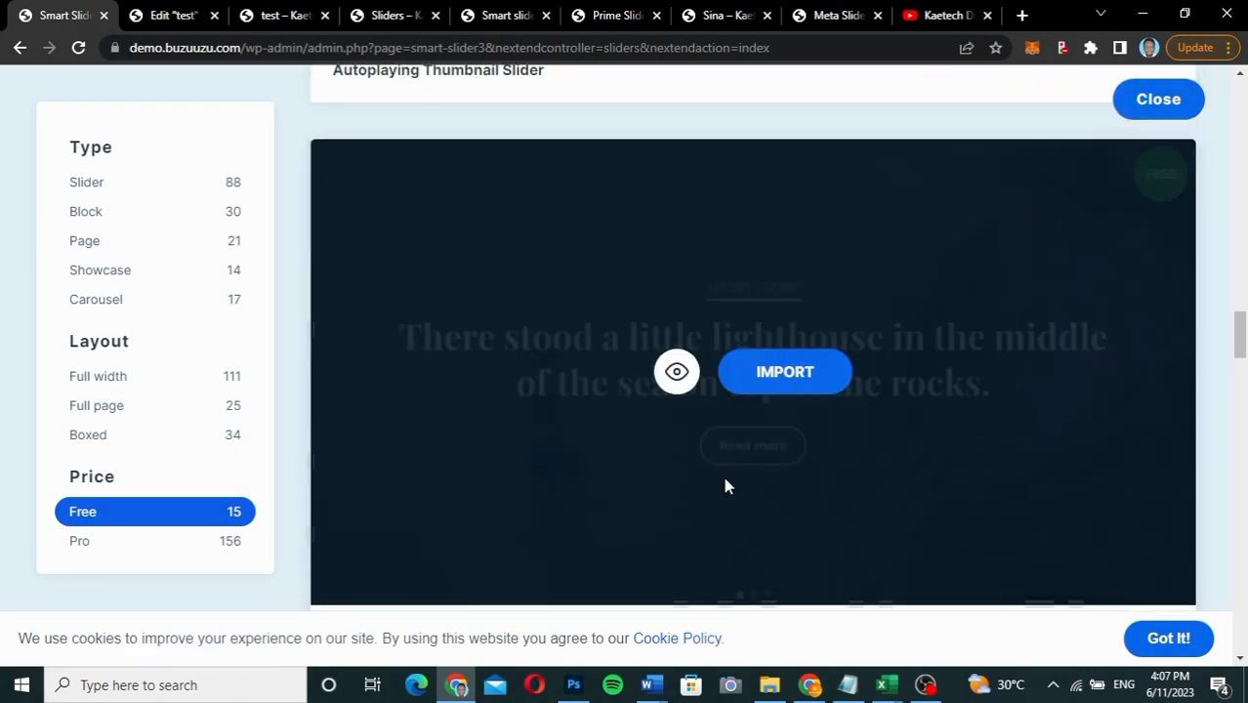
scroll(724, 486, down, 2)
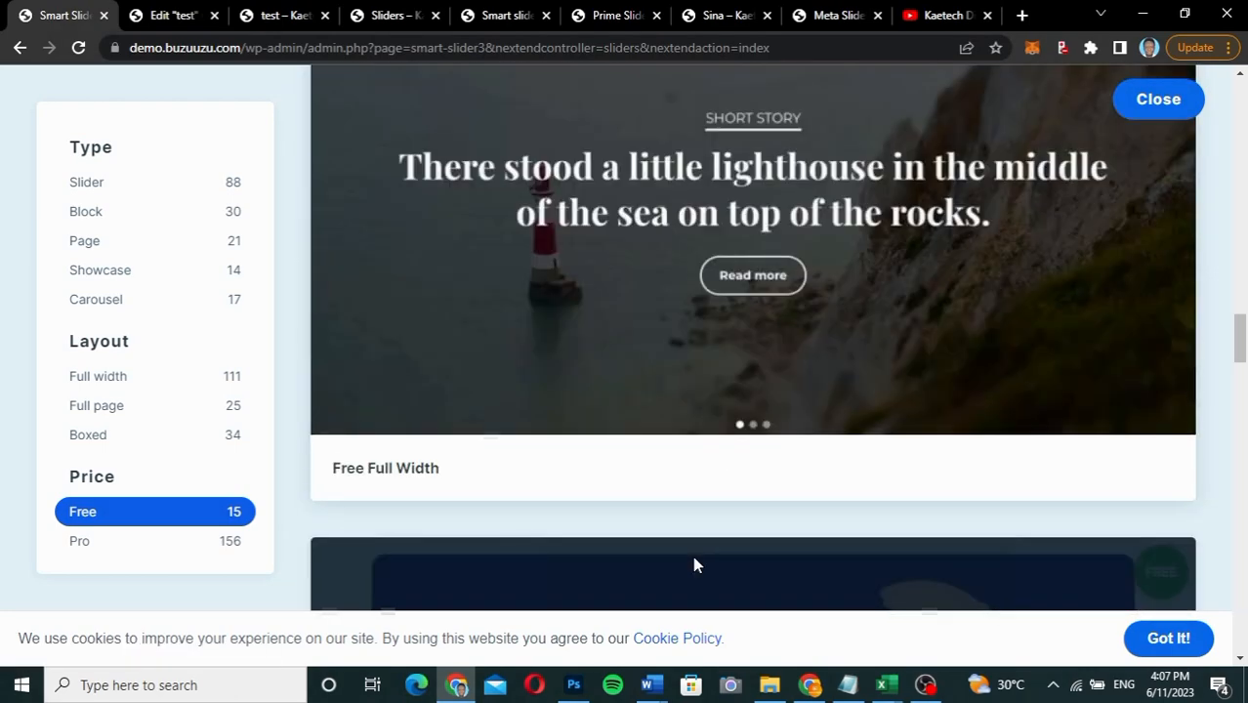
Step: Import the Free Security Block template as a new slider project
scroll(693, 564, down, 5)
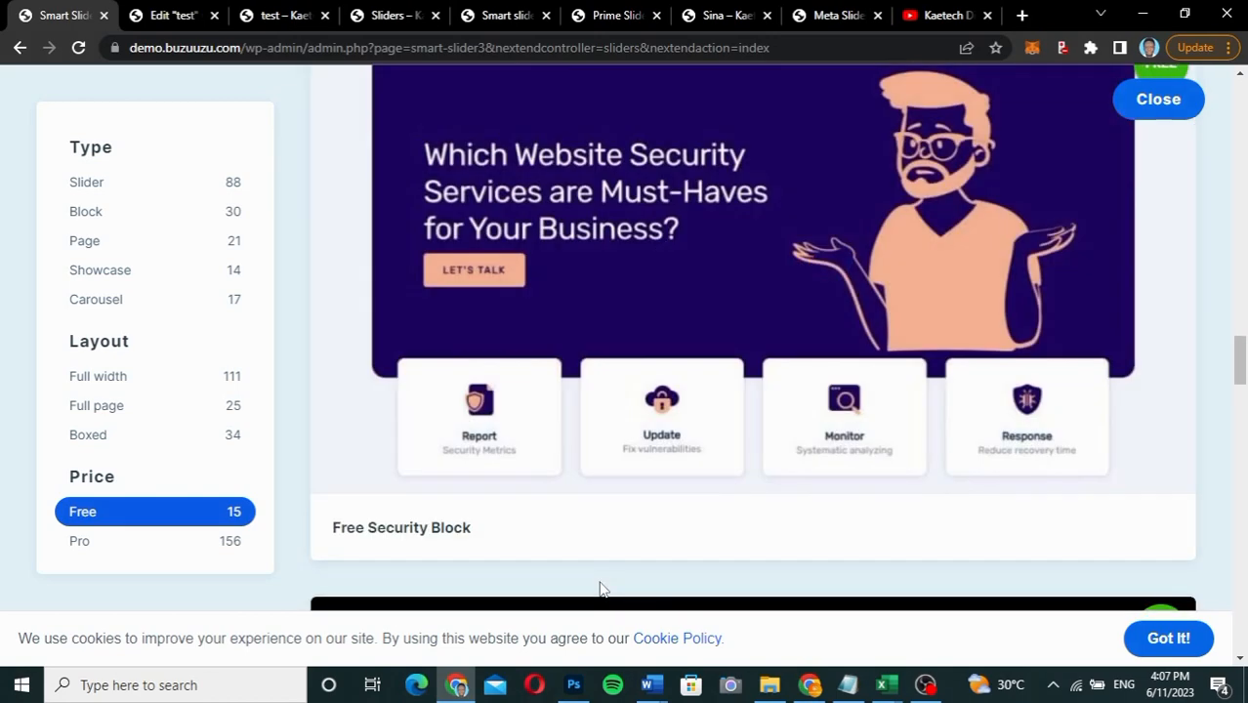
scroll(601, 589, down, 5)
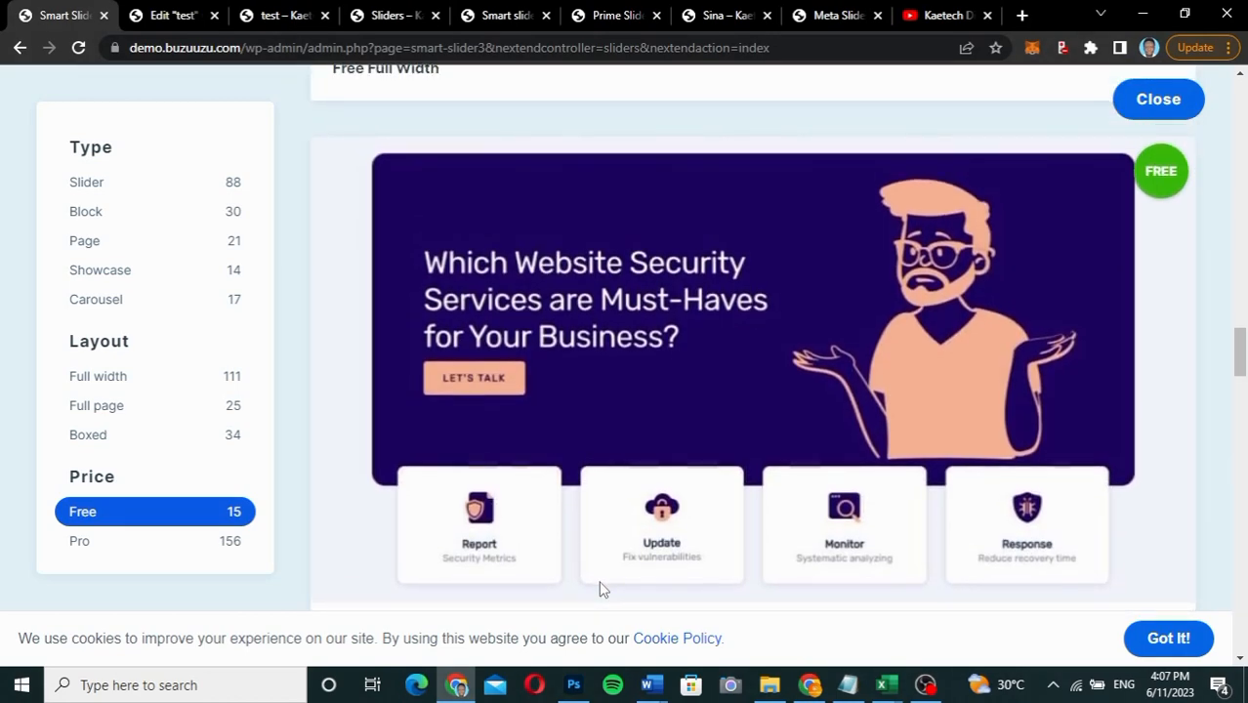
mouse_move(504, 355)
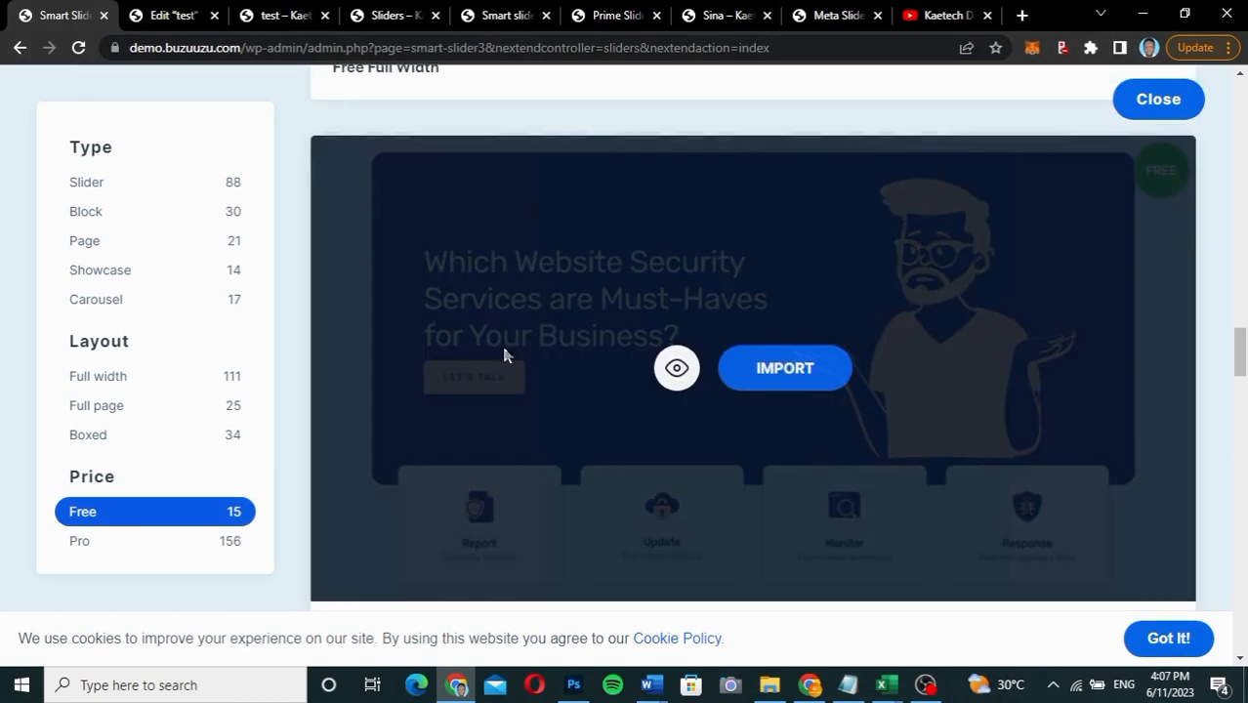
click(805, 381)
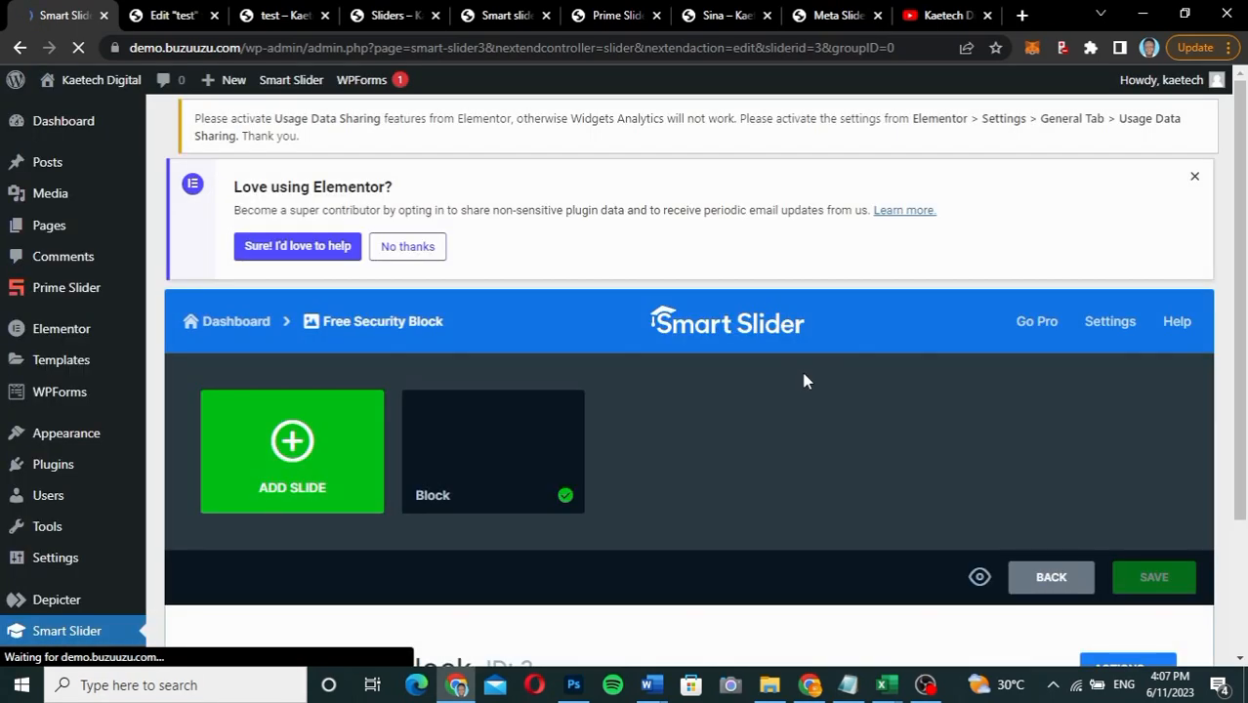
Step: Open the Block slide of the Free Security Block project for editing
mouse_move(533, 446)
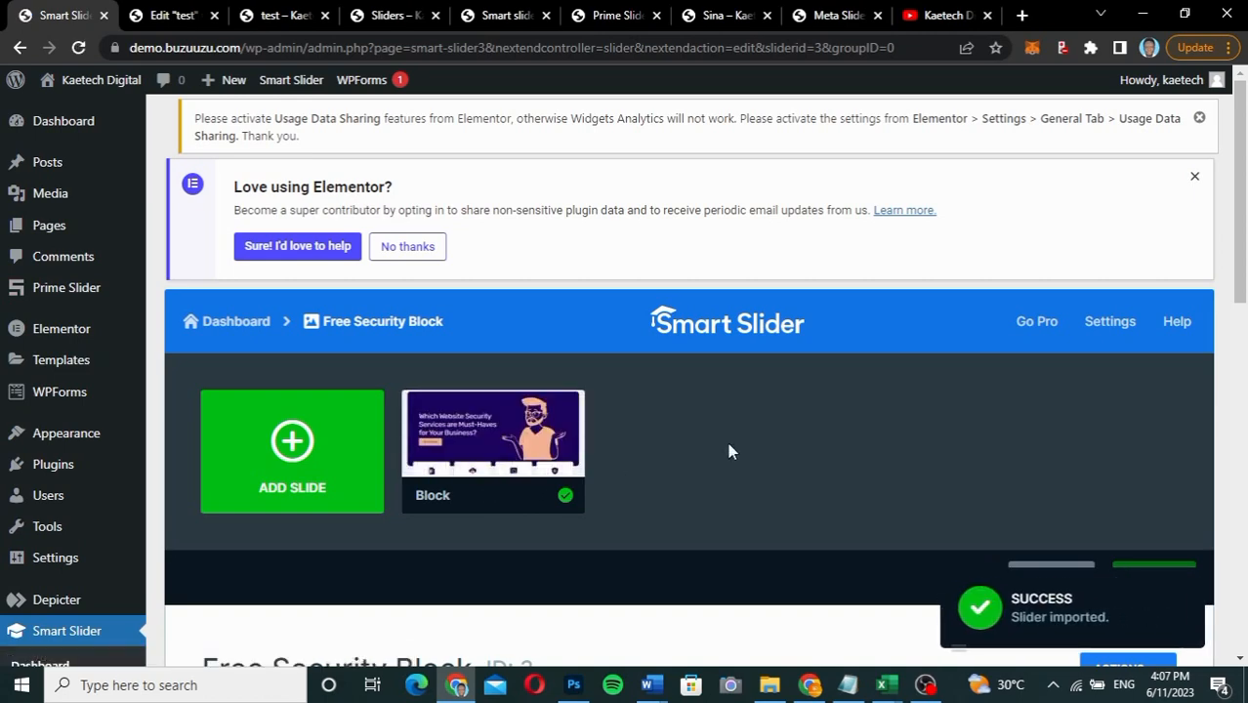
scroll(728, 451, down, 2)
scroll(728, 451, up, 1)
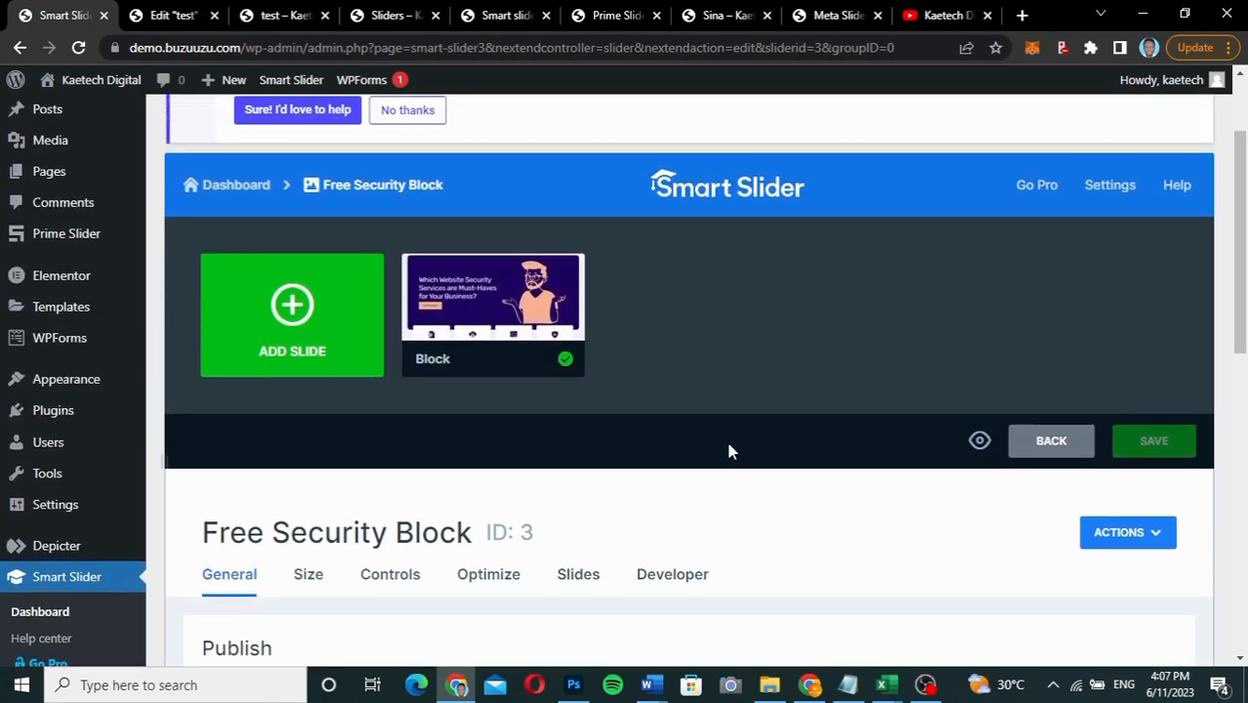
mouse_move(513, 349)
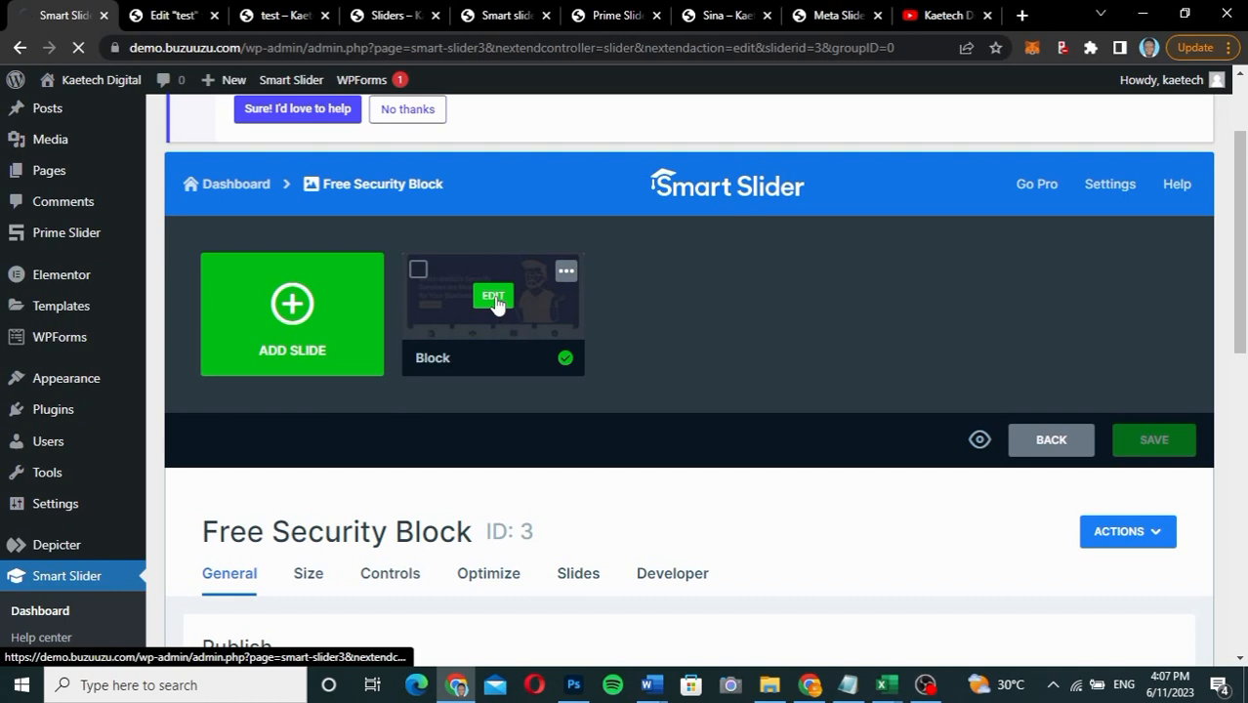
click(494, 298)
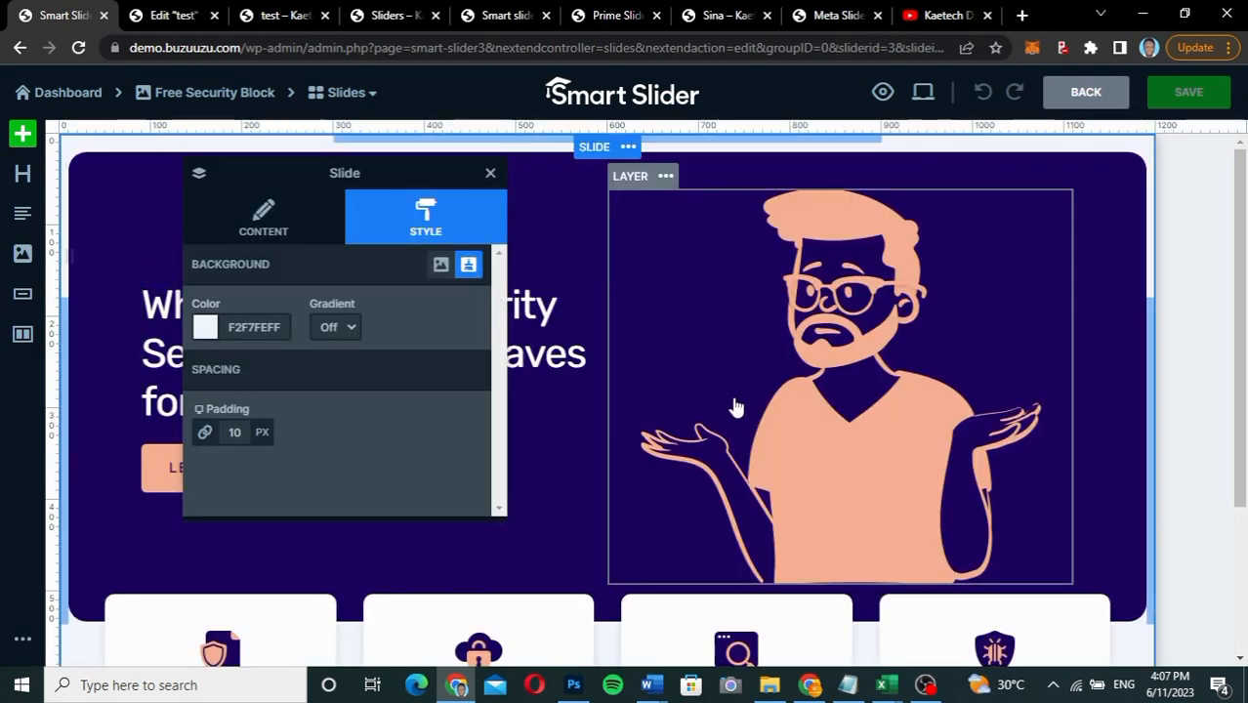
Step: Replace the illustration of the bearded man on the slide with undraw_develop_app_re_bi4i.svg from the media library
scroll(739, 409, down, 2)
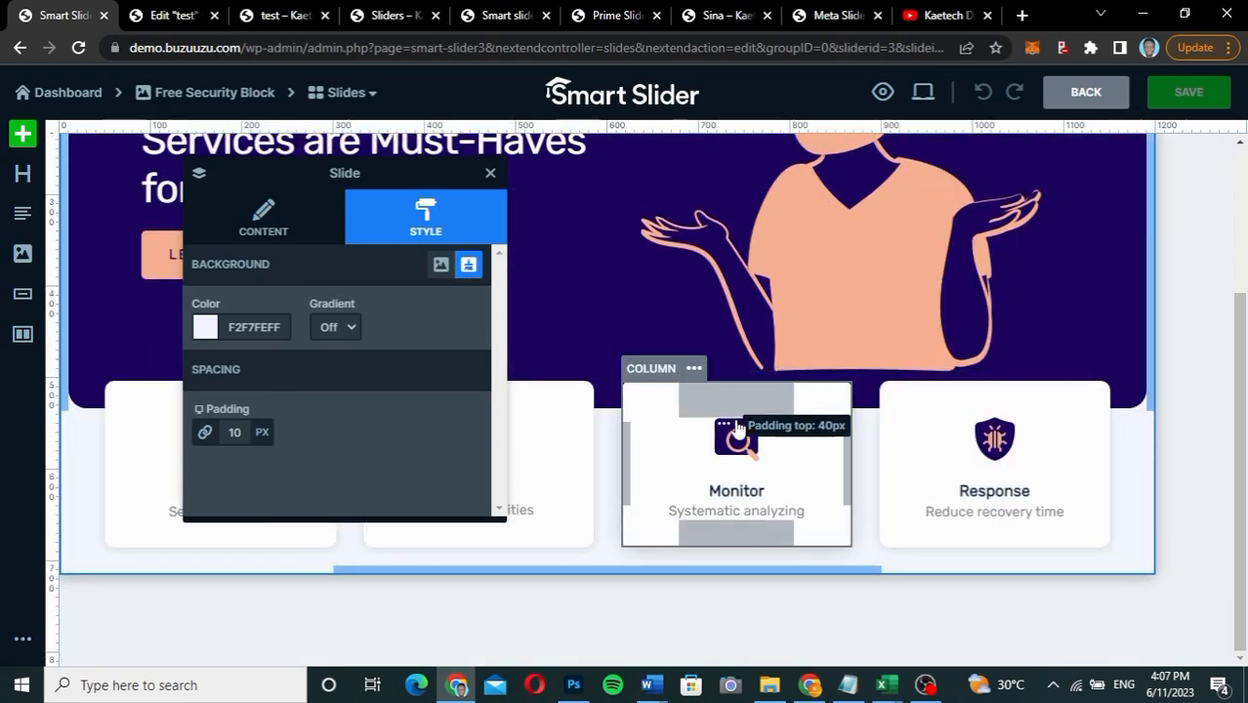
scroll(758, 316, up, 2)
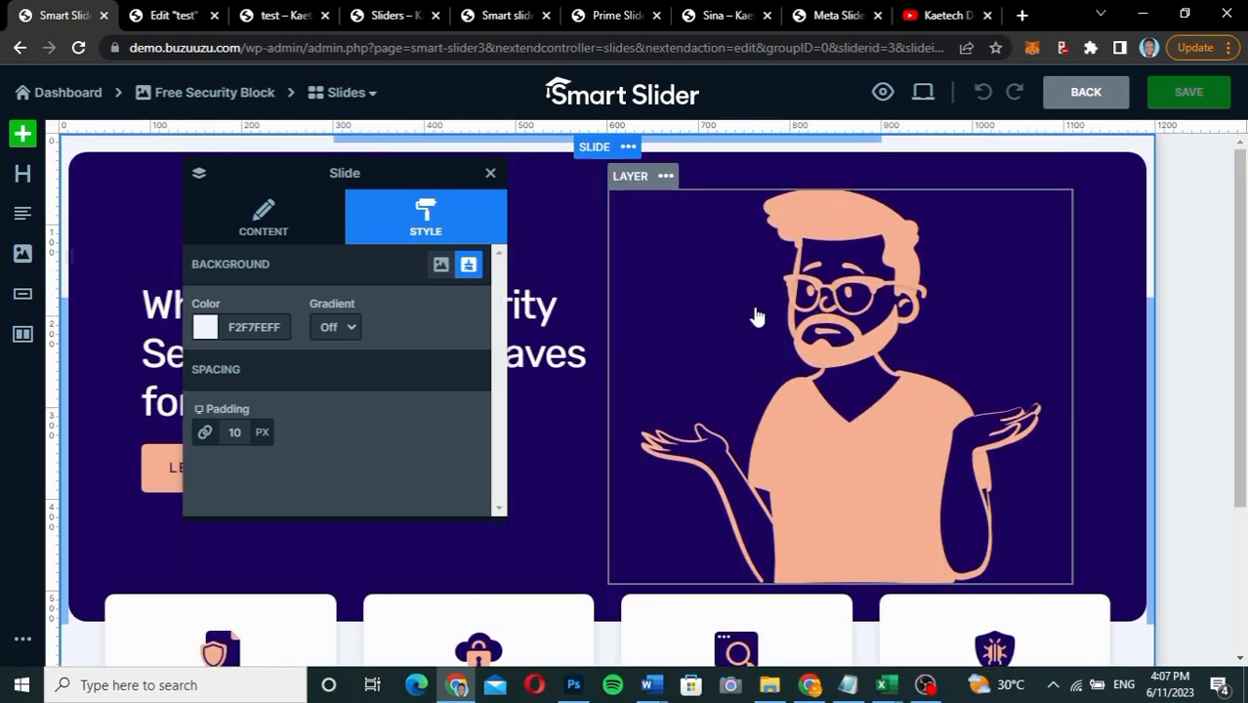
scroll(758, 315, down, 2)
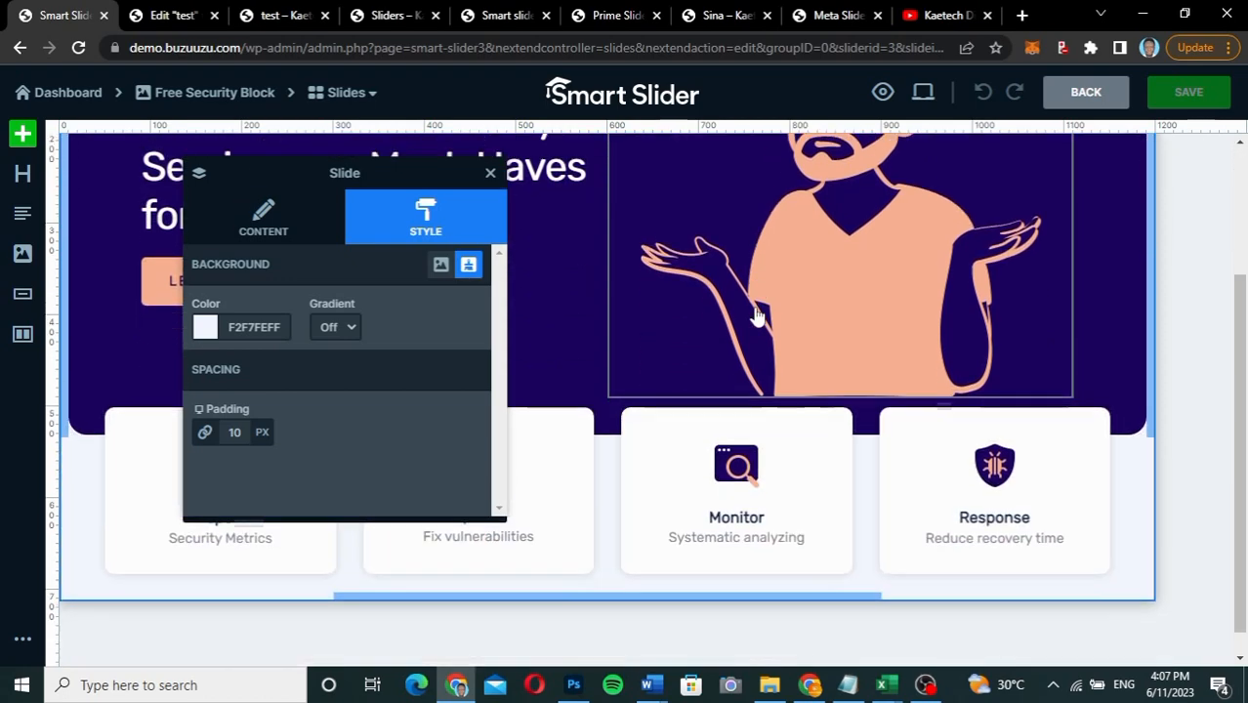
scroll(758, 316, up, 1)
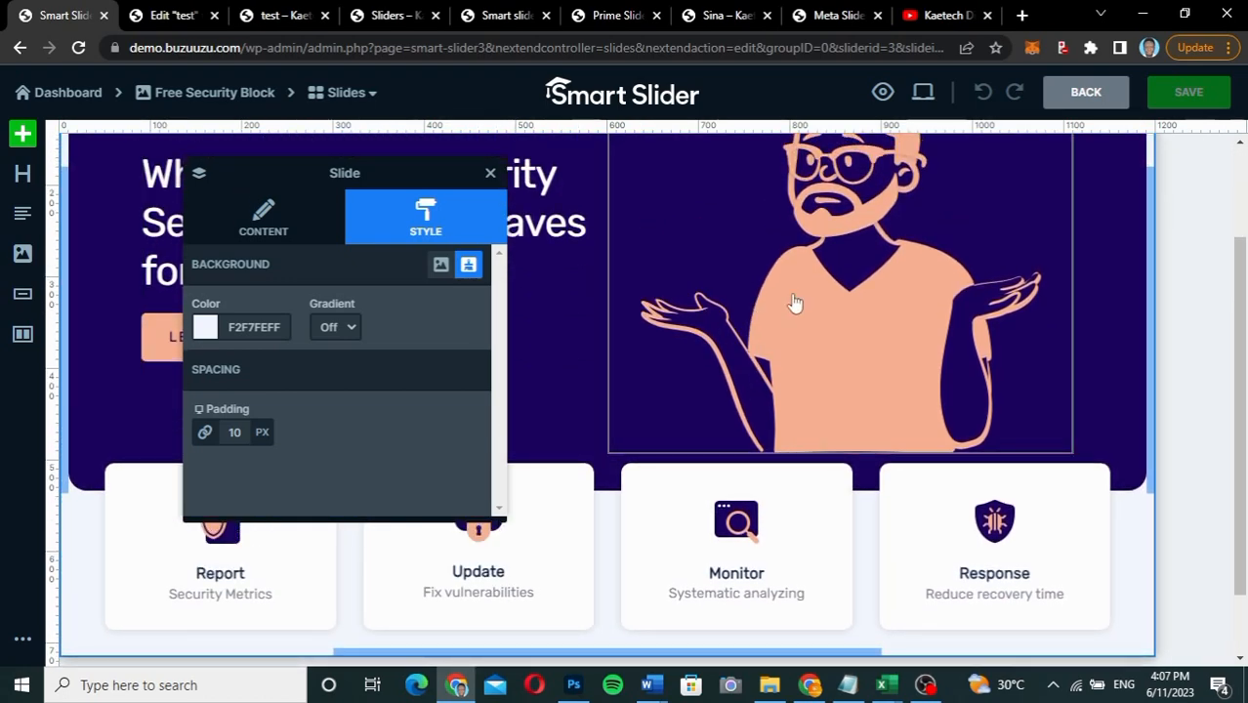
scroll(795, 302, up, 2)
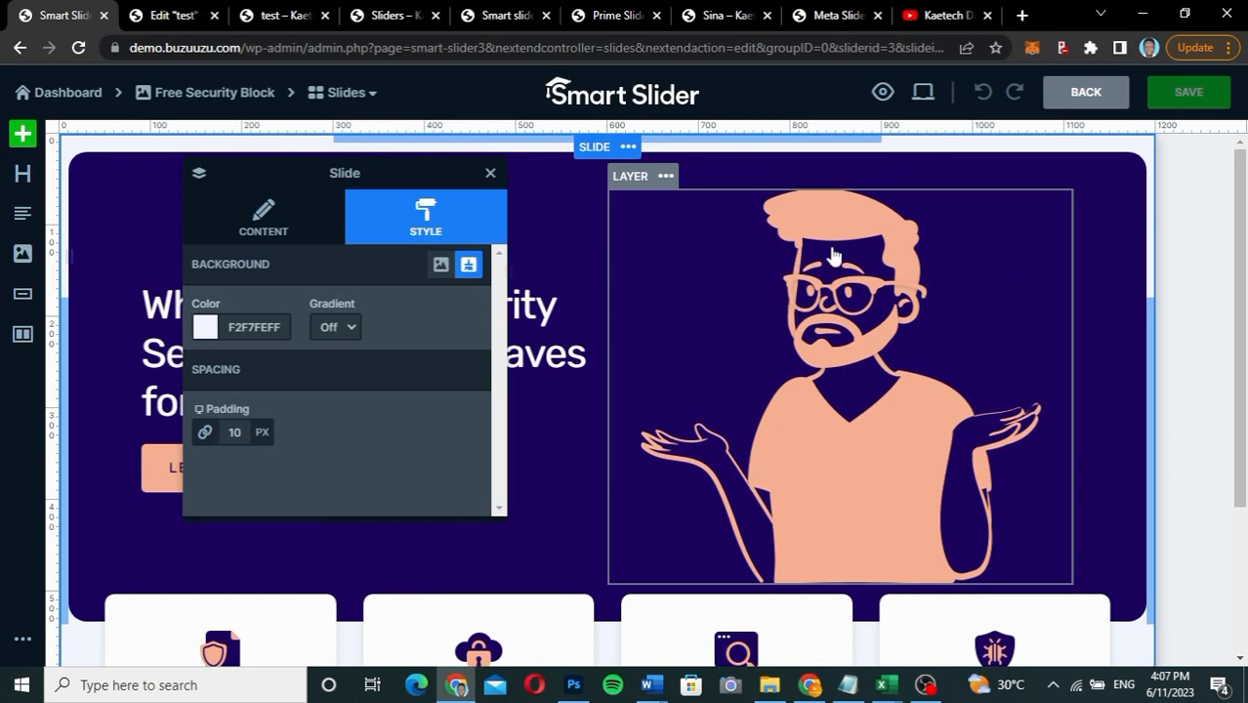
click(833, 256)
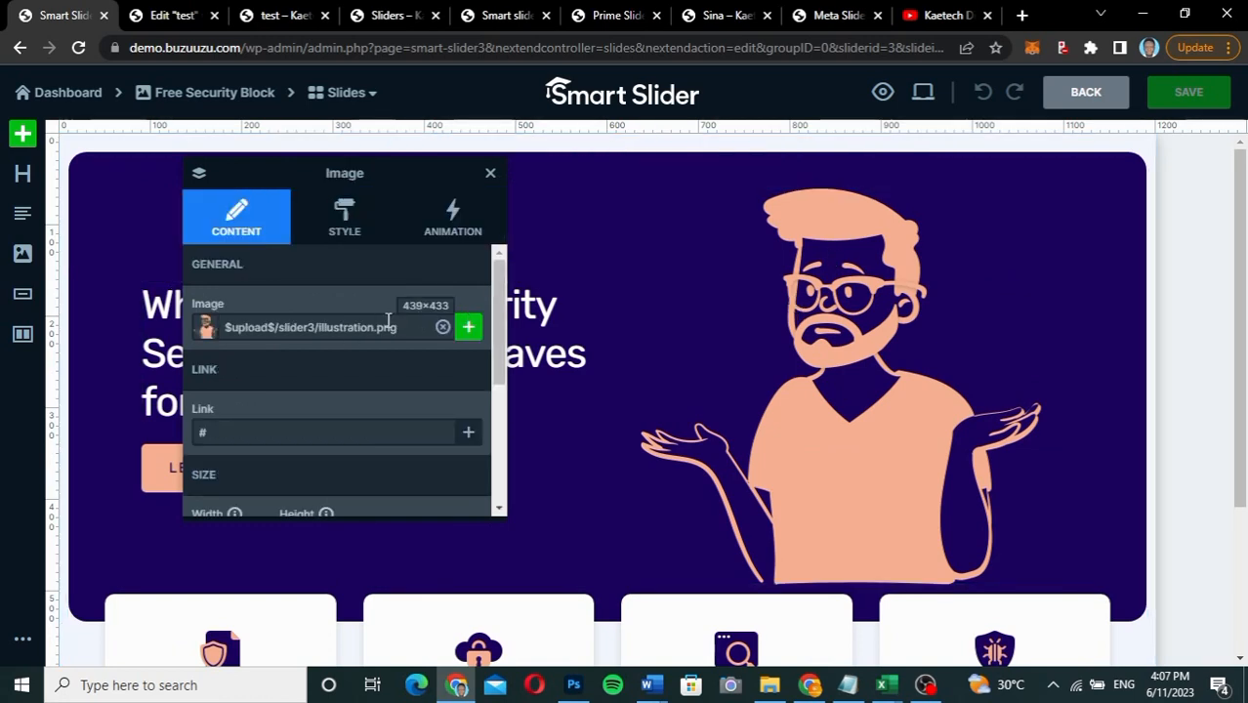
click(441, 328)
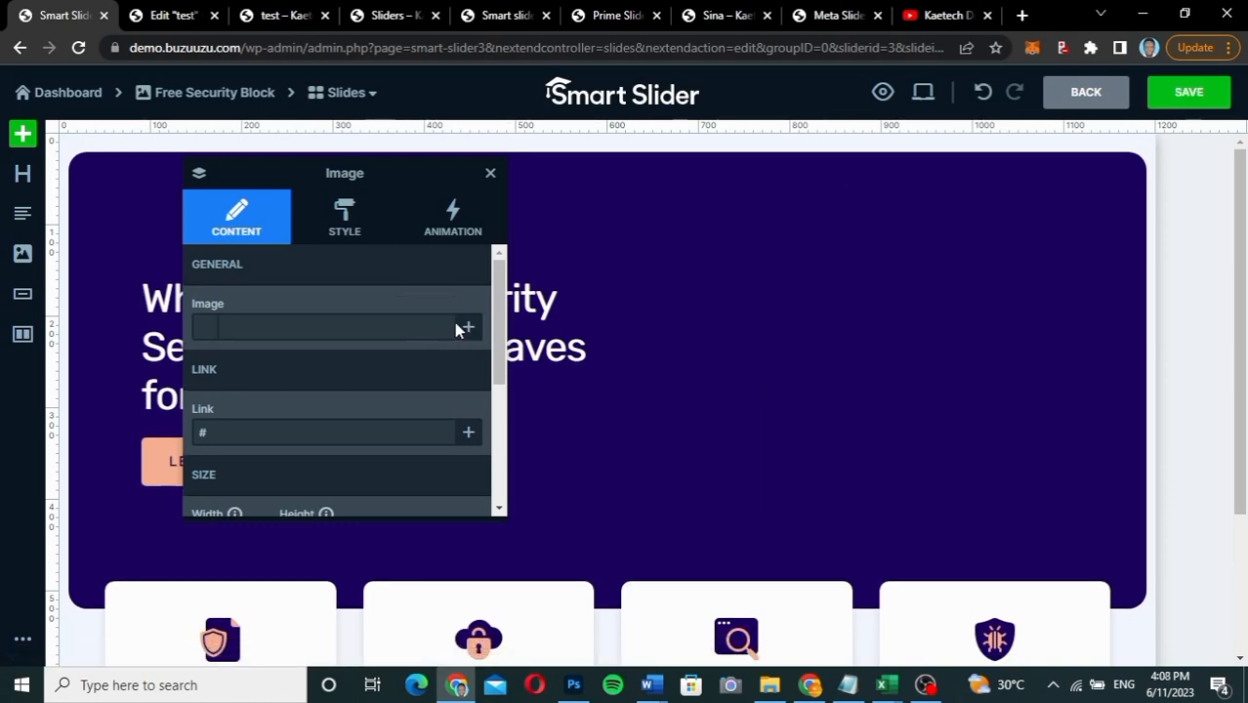
click(469, 330)
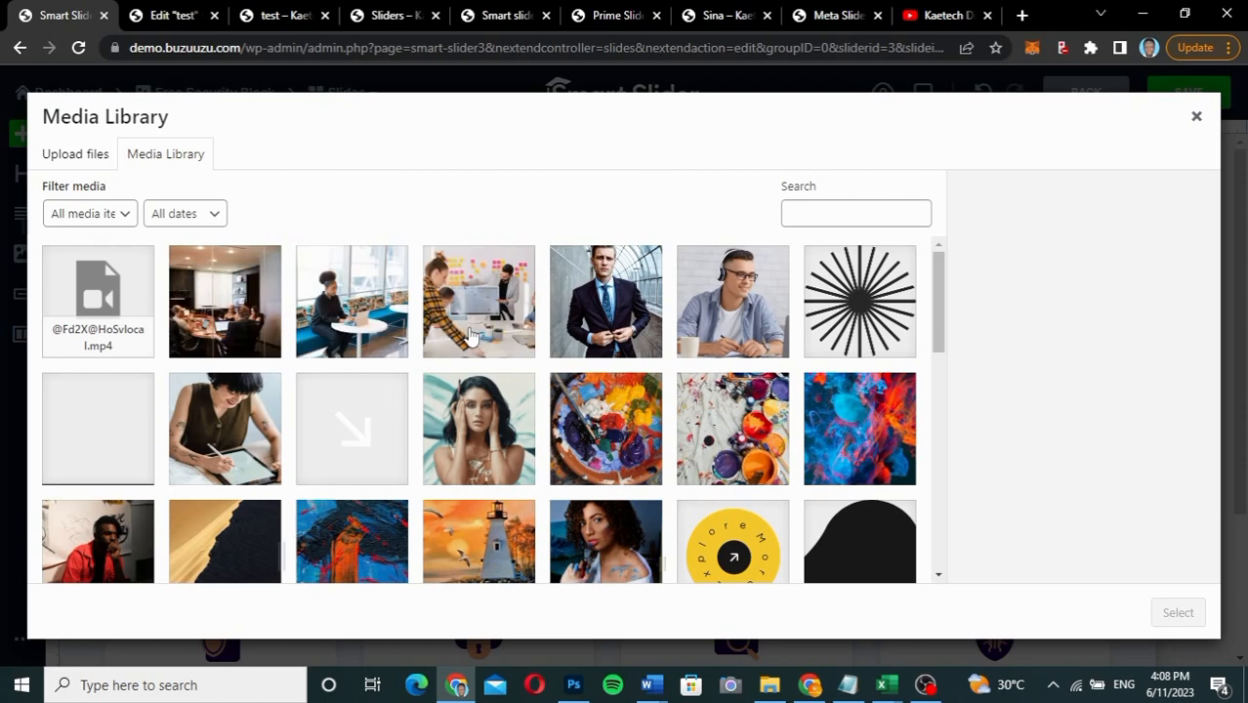
scroll(444, 464, down, 4)
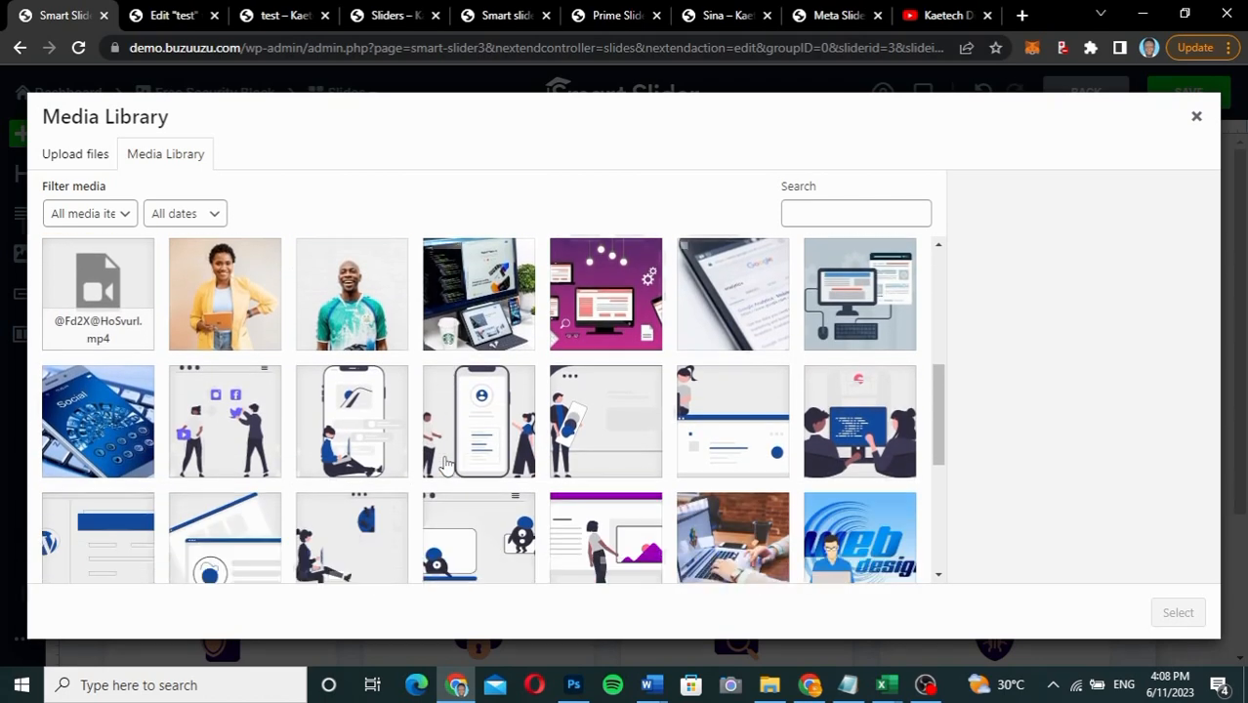
click(496, 393)
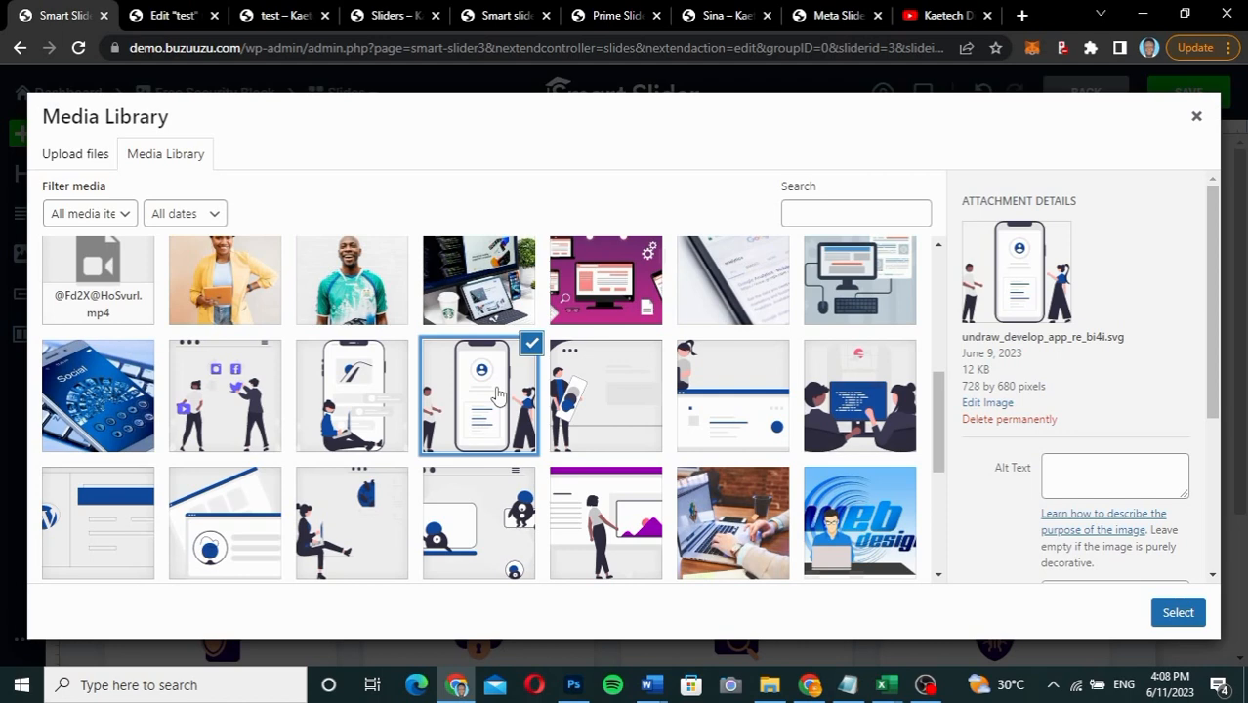
click(1178, 613)
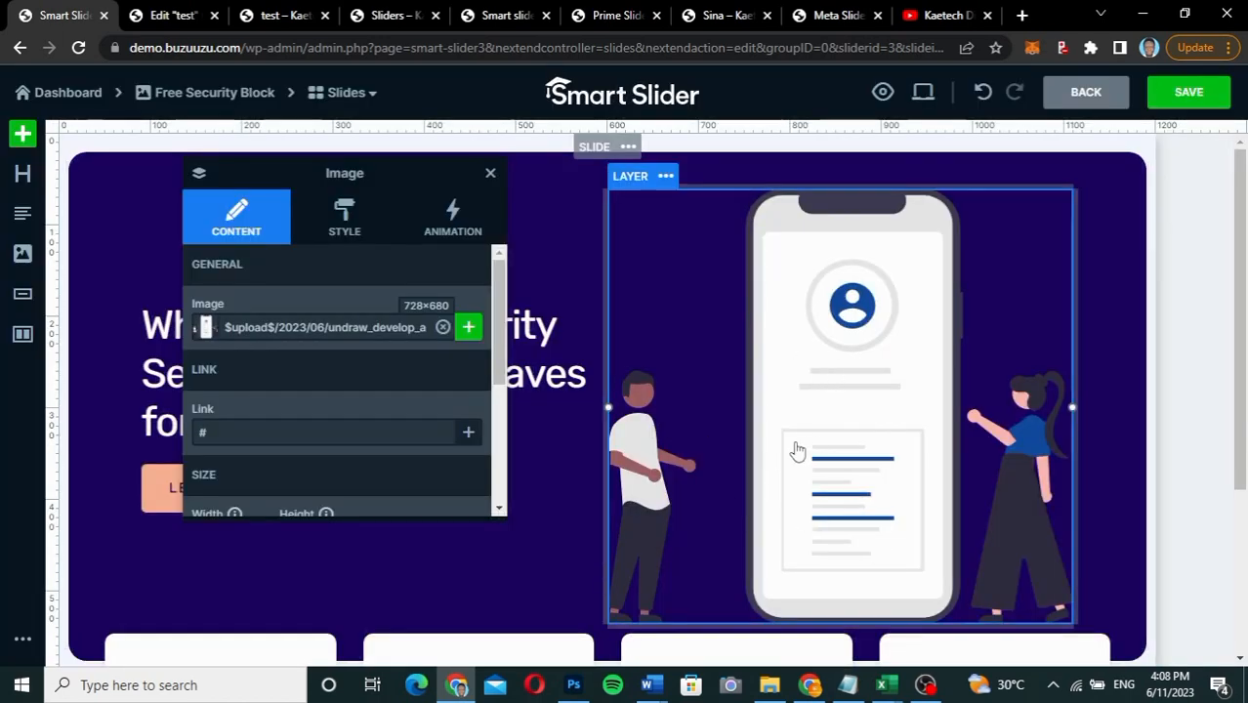
Step: Move the layer settings window clear of the slide heading and change the heading text to "Are You Ready to Take your Business Online?"
scroll(922, 465, down, 3)
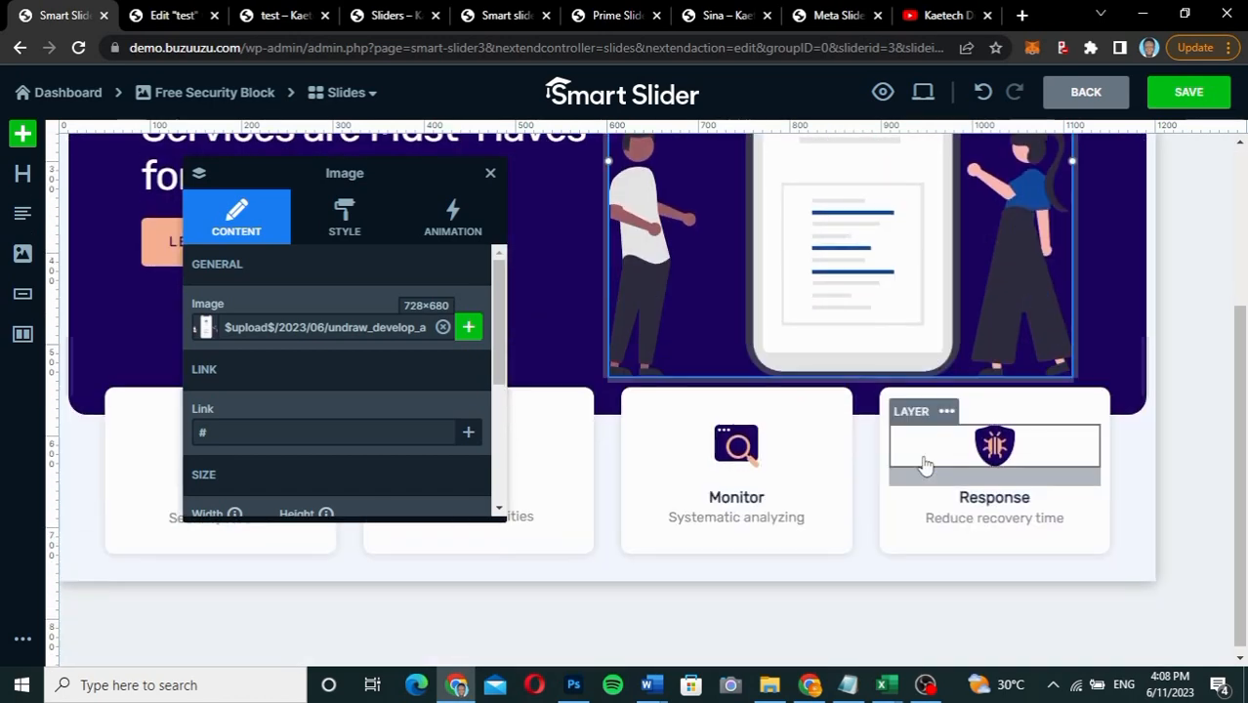
scroll(926, 465, up, 3)
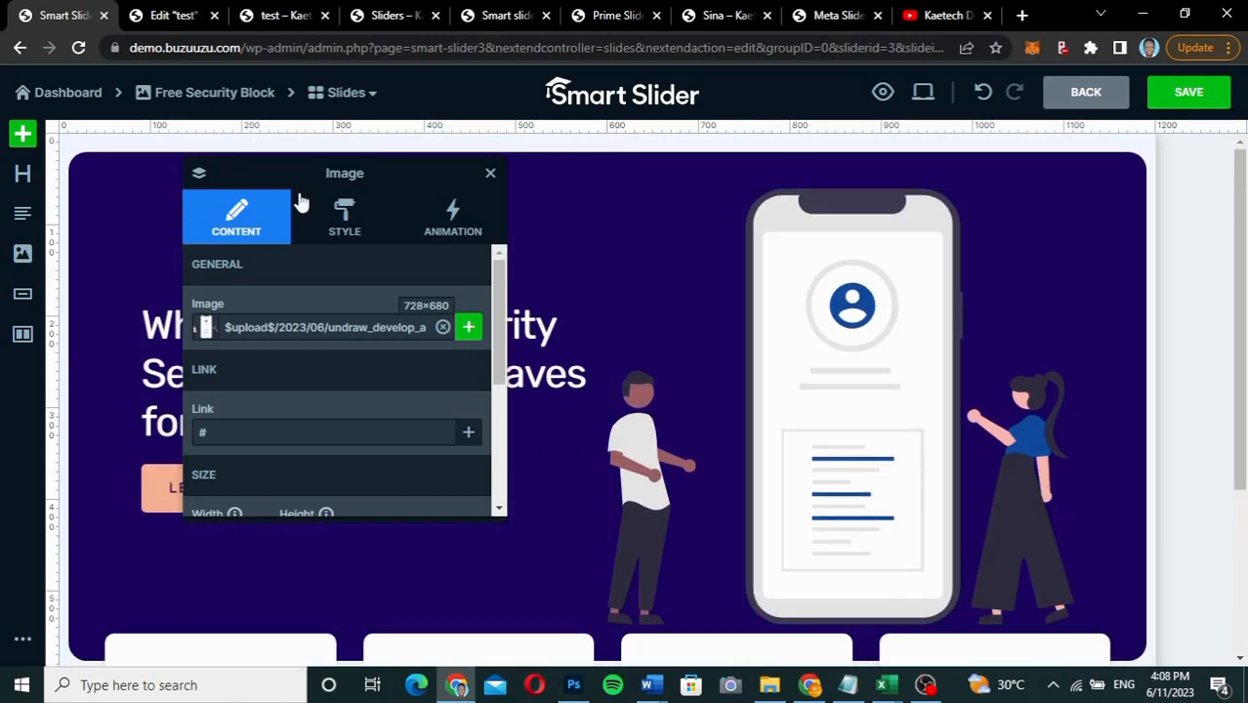
drag(281, 173, 750, 156)
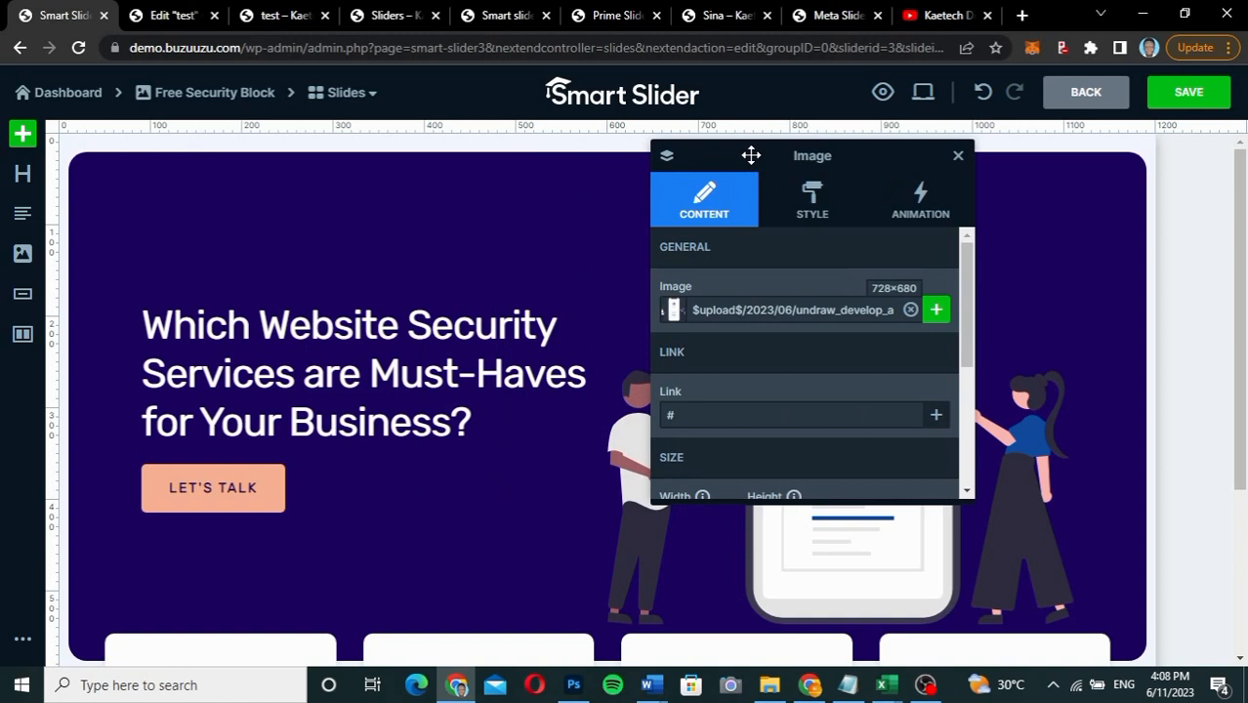
click(308, 342)
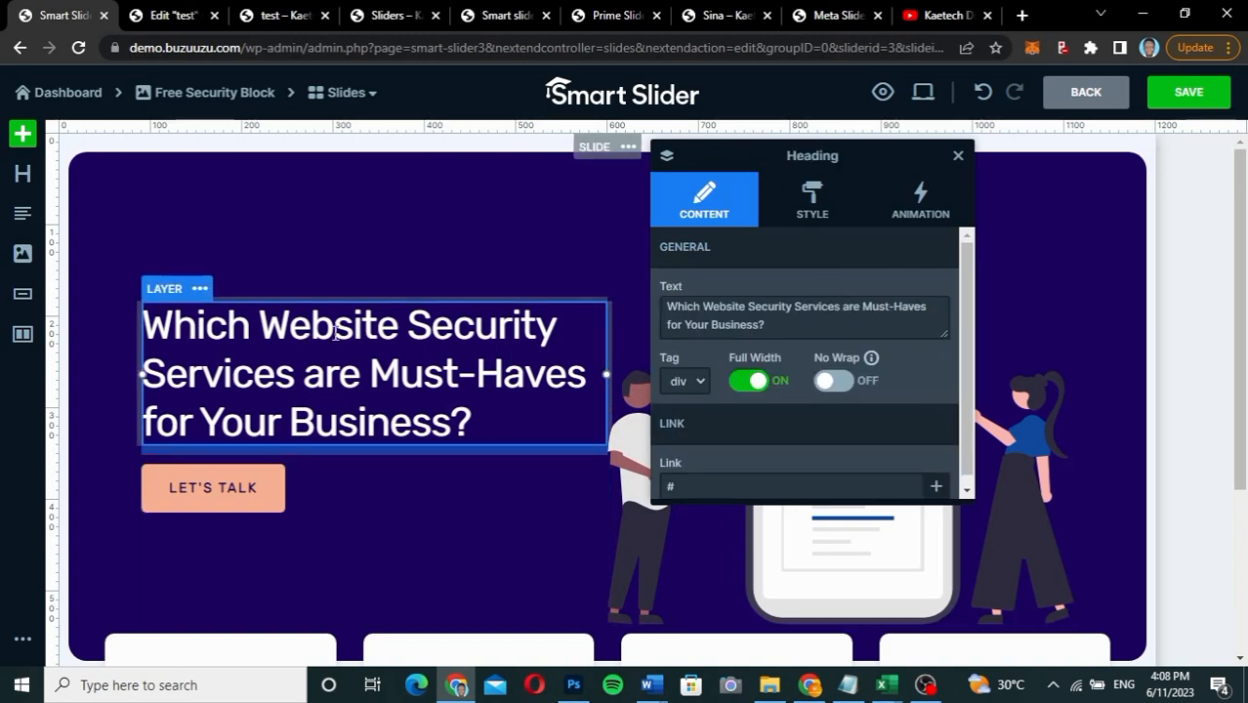
triple_click(800, 320)
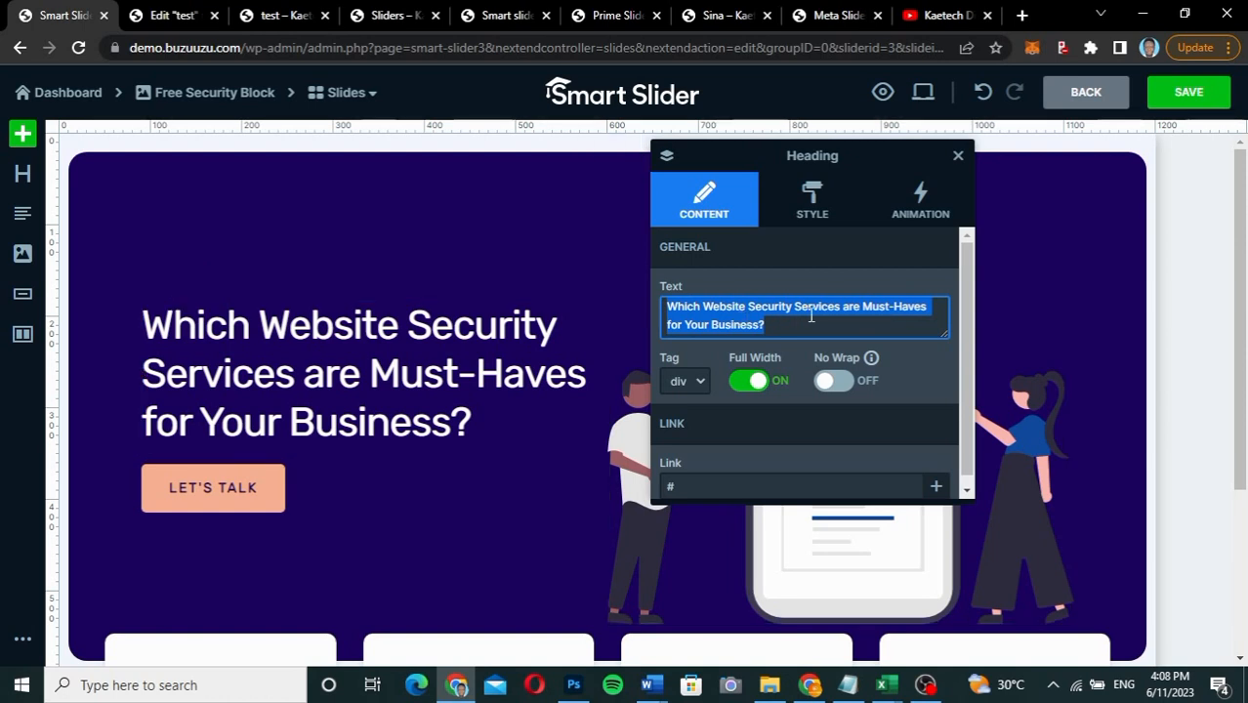
click(761, 323)
drag(761, 324, 668, 305)
text(Are You Ready to Take your Business Online?)
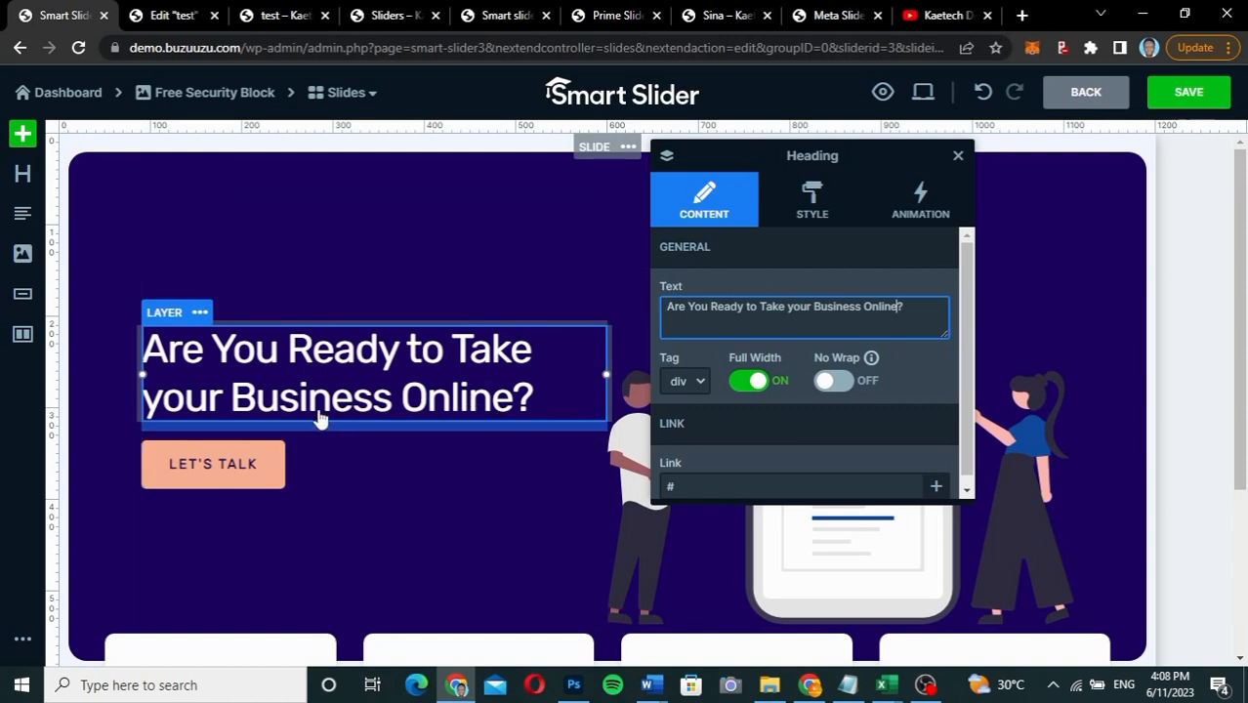
Step: Review the settings of the LET'S TALK button and the heading's typography, and look over the four feature boxes below
click(270, 486)
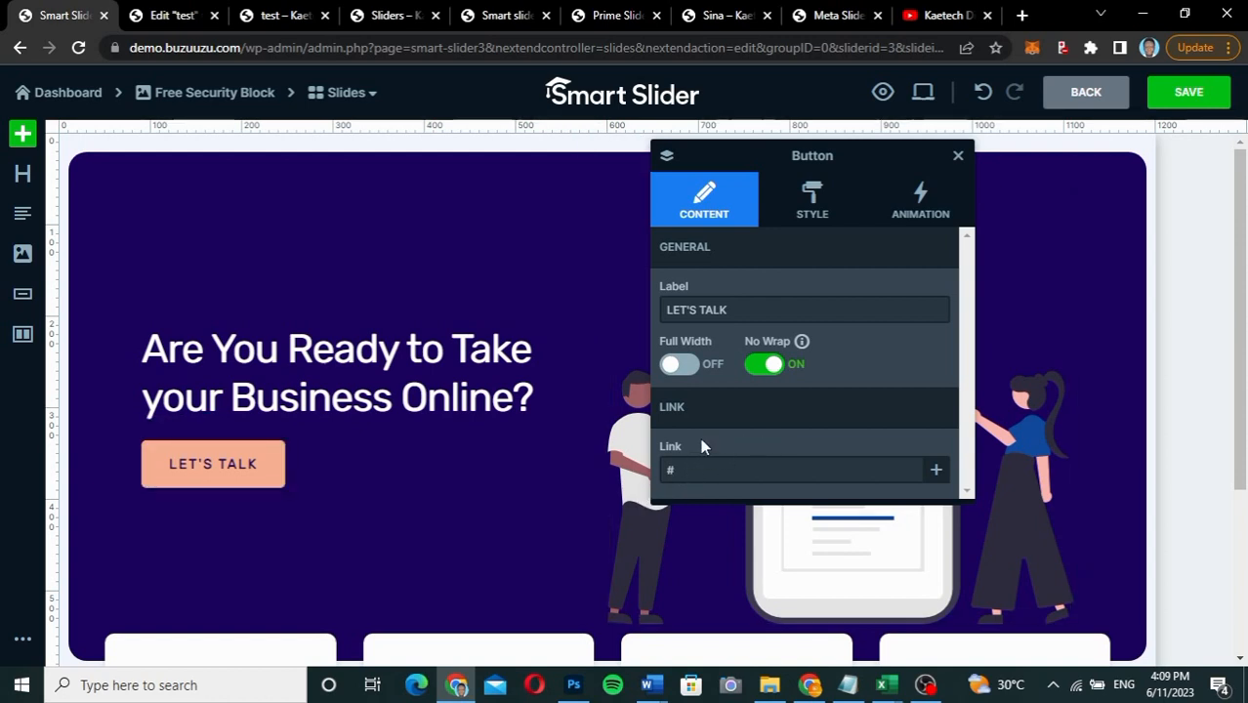
click(821, 203)
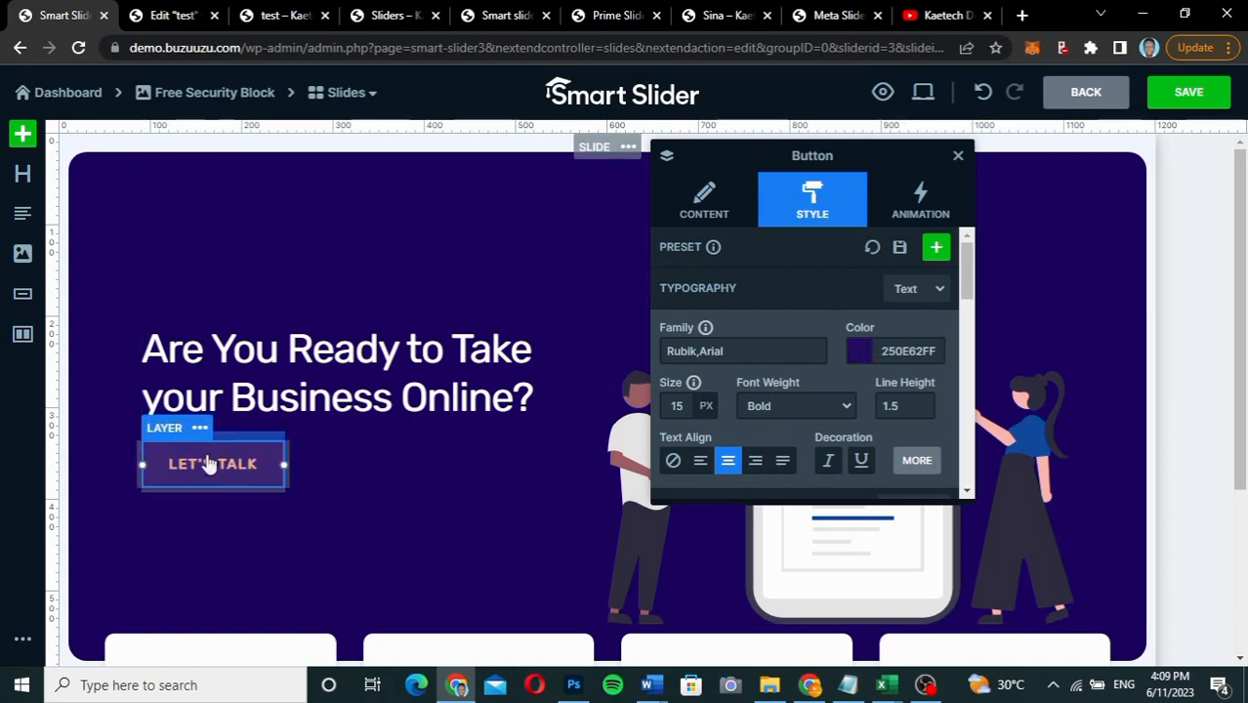
click(400, 364)
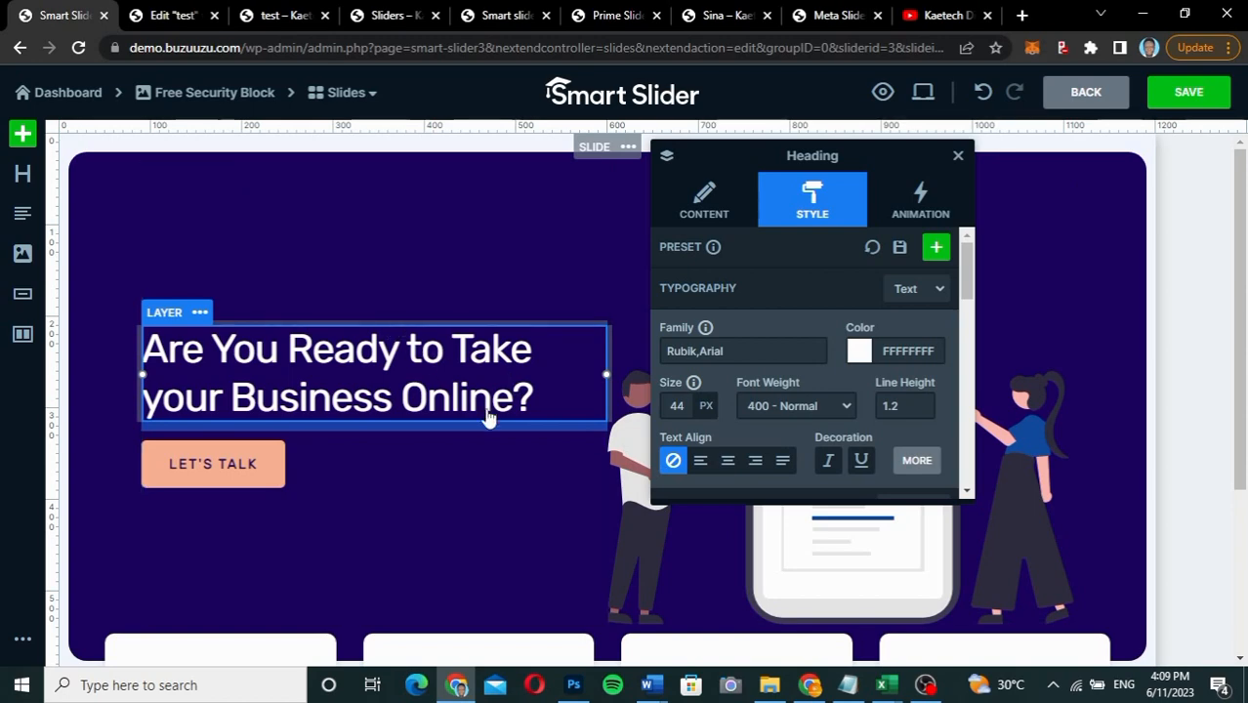
scroll(489, 418, down, 3)
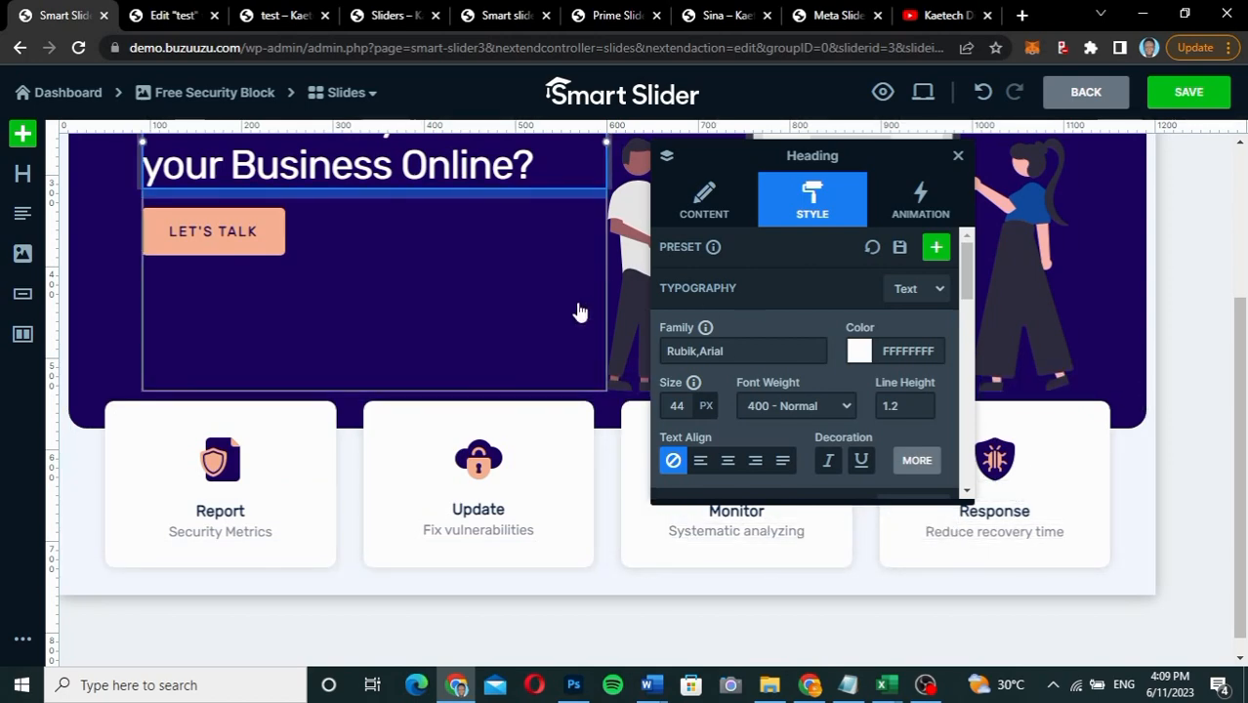
Step: Save the edited Block slide and return to the Free Security Block project
scroll(579, 312, up, 3)
click(1208, 96)
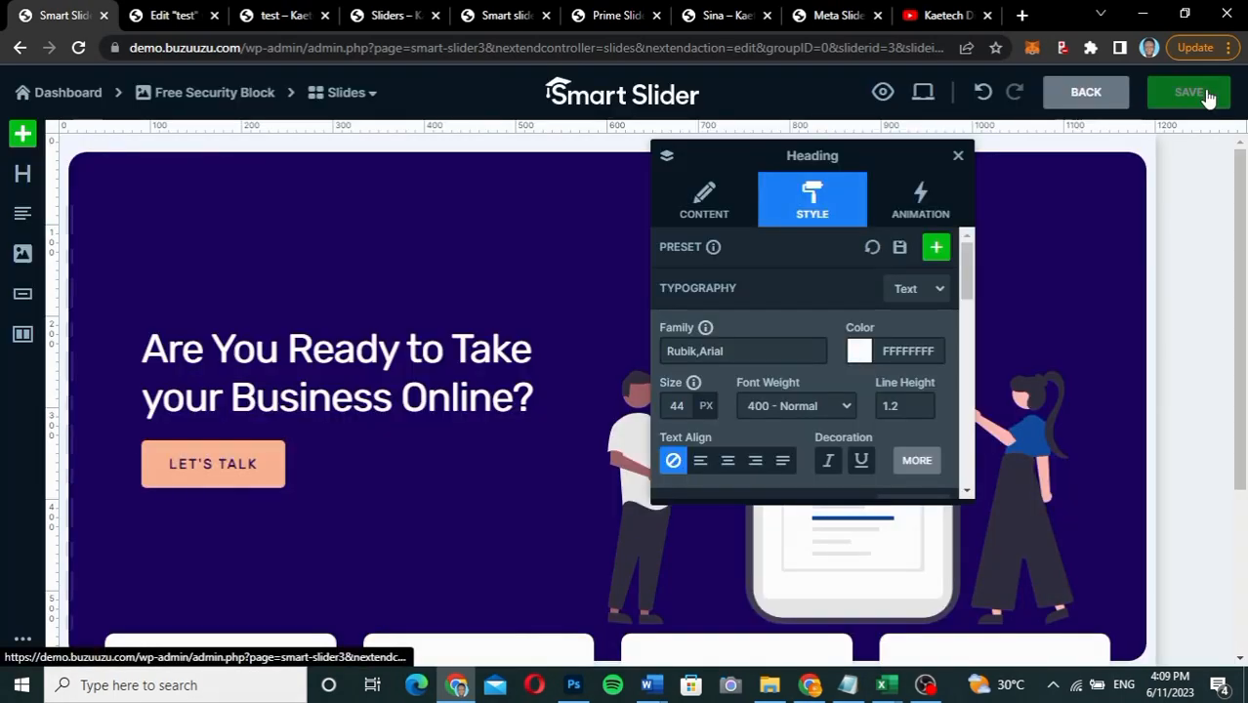
click(1083, 96)
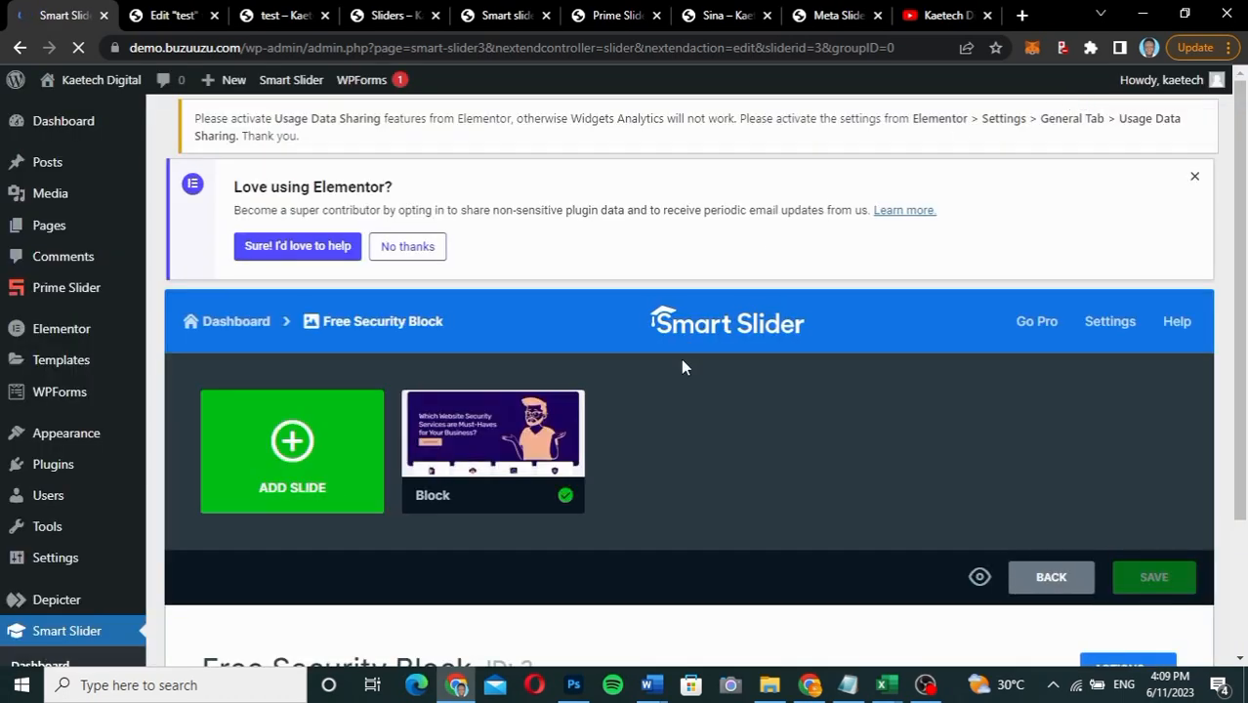
Step: Look over the available types for a new slide and duplicate the existing Block slide
mouse_move(544, 430)
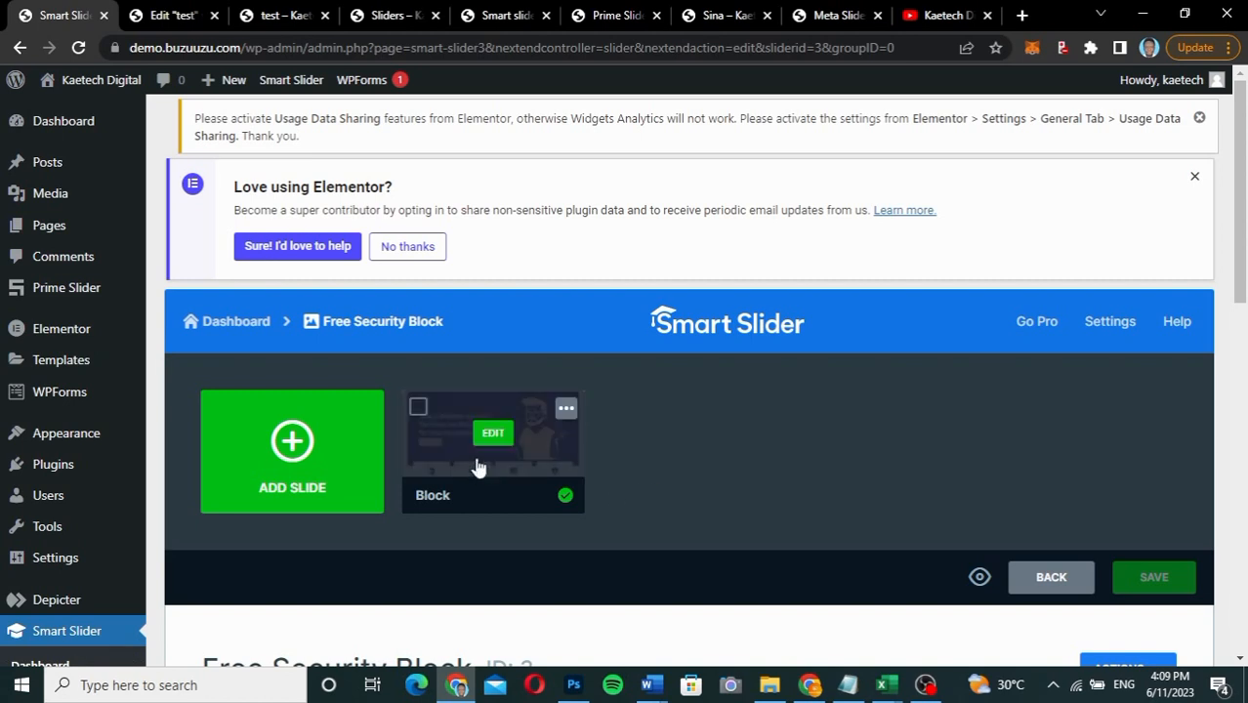
click(283, 444)
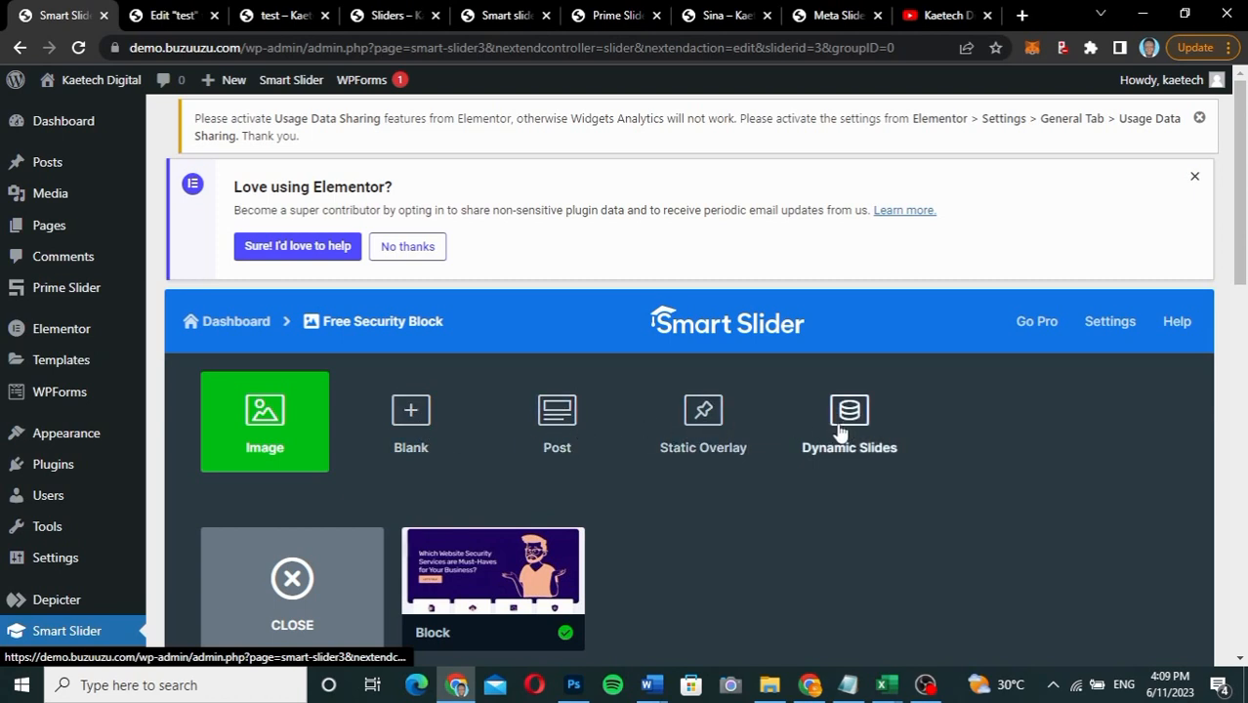
scroll(490, 516, down, 2)
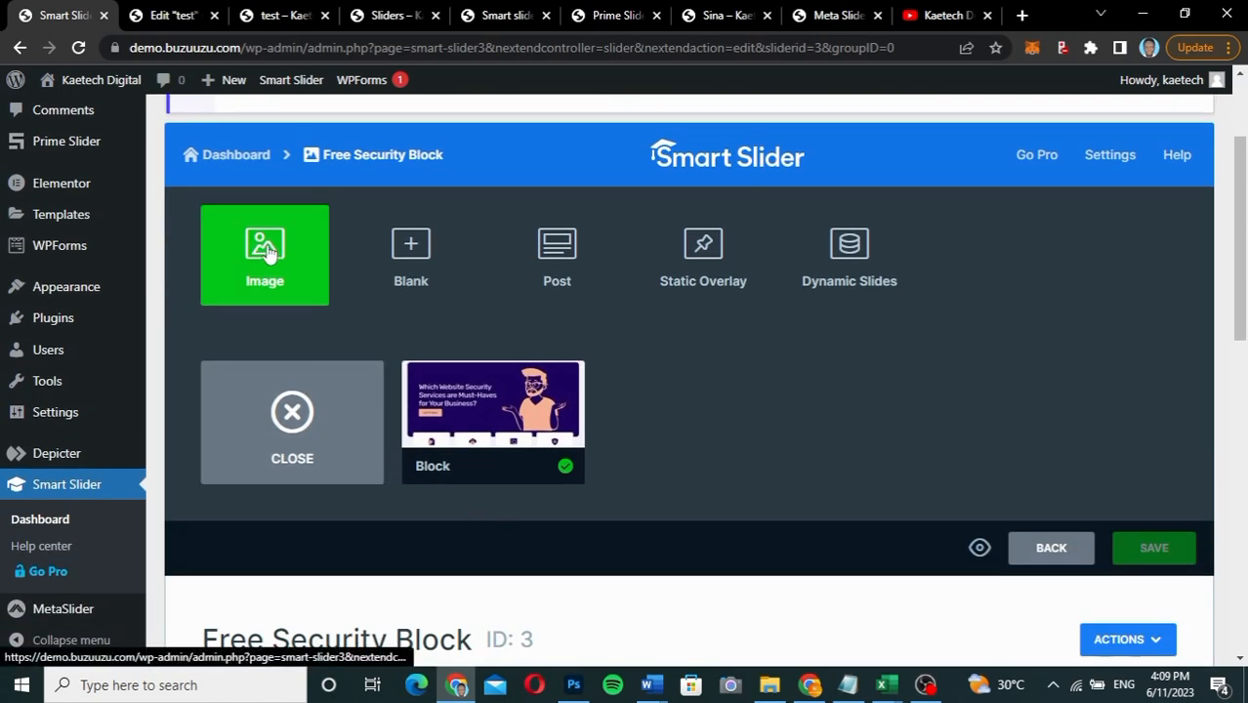
mouse_move(494, 404)
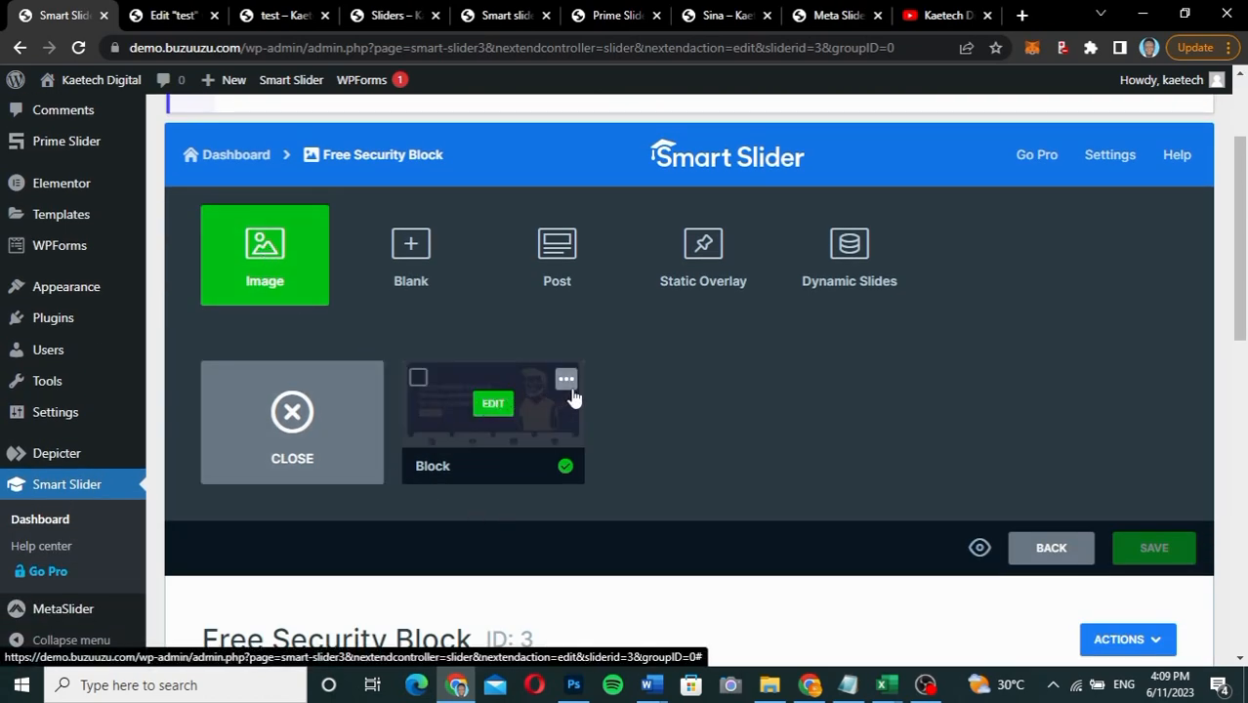
click(566, 381)
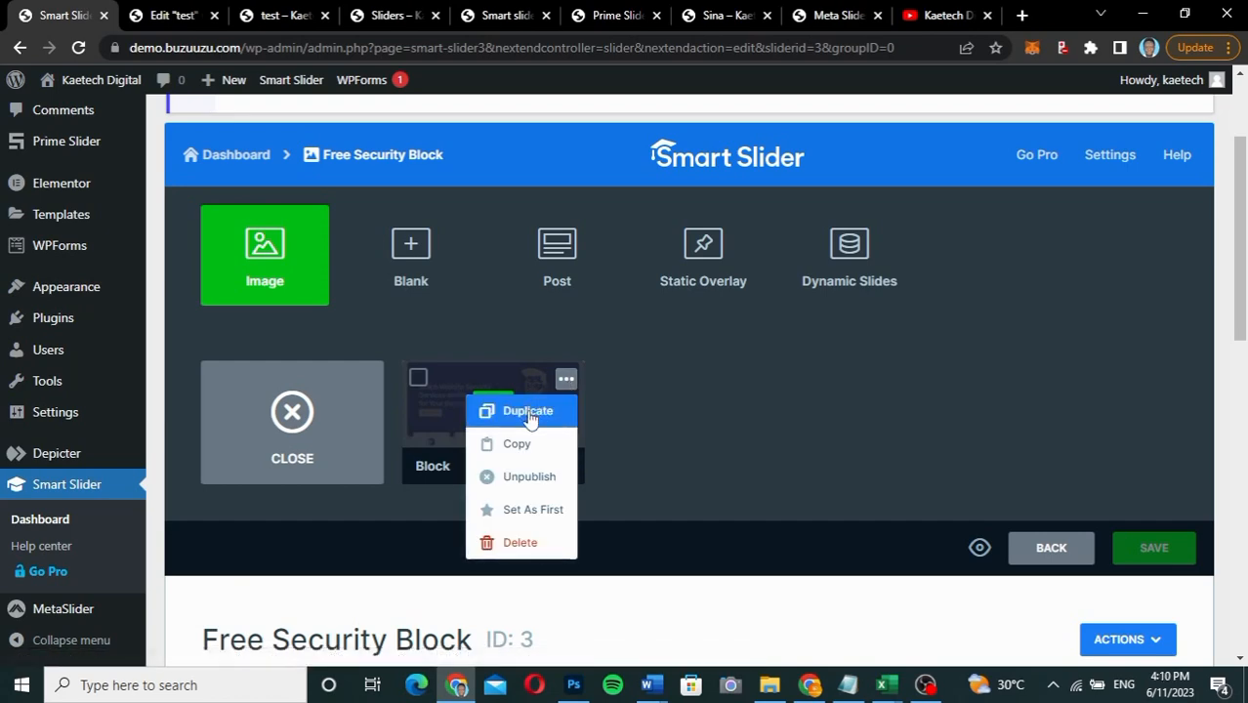
click(528, 414)
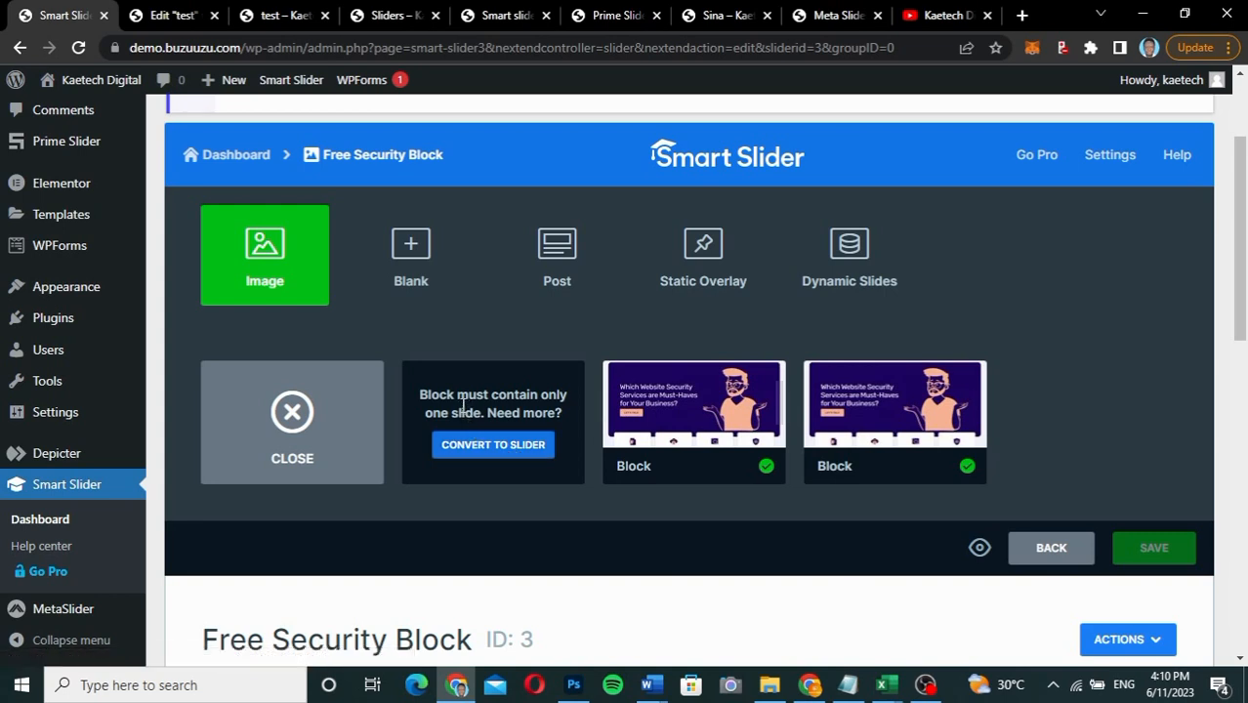
Step: Convert the project from a block to a slider of the Simple type
click(509, 451)
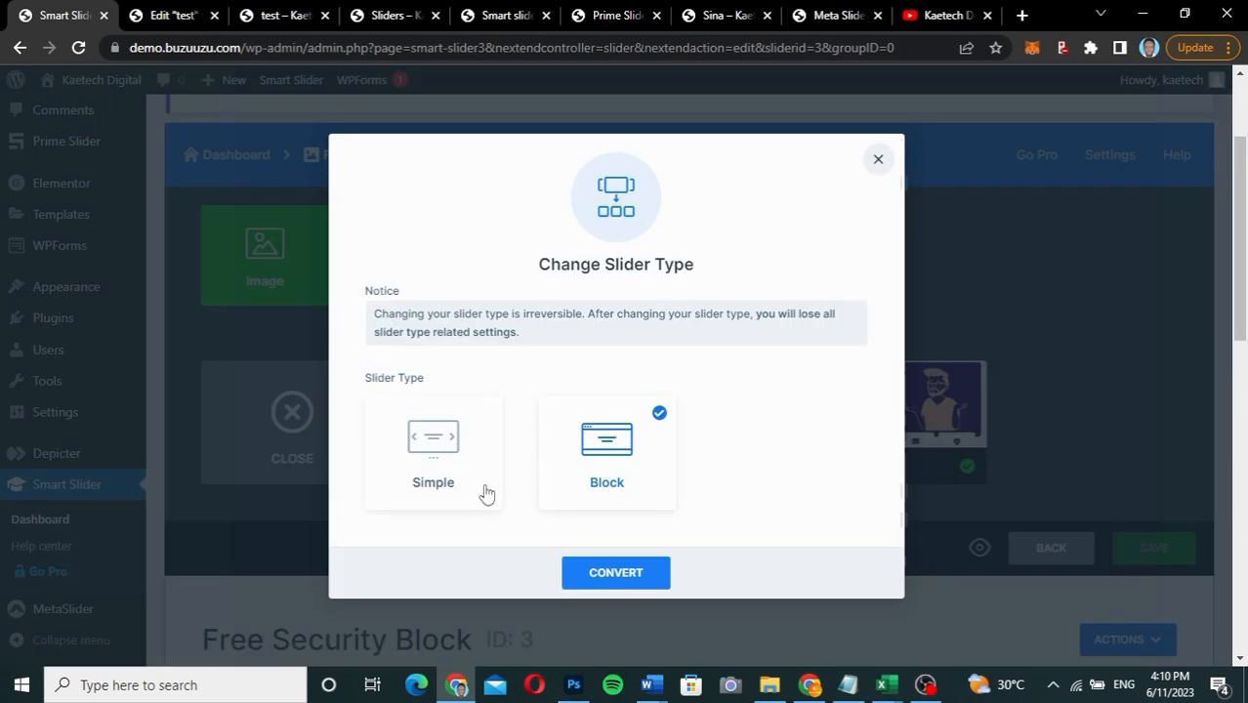
click(408, 444)
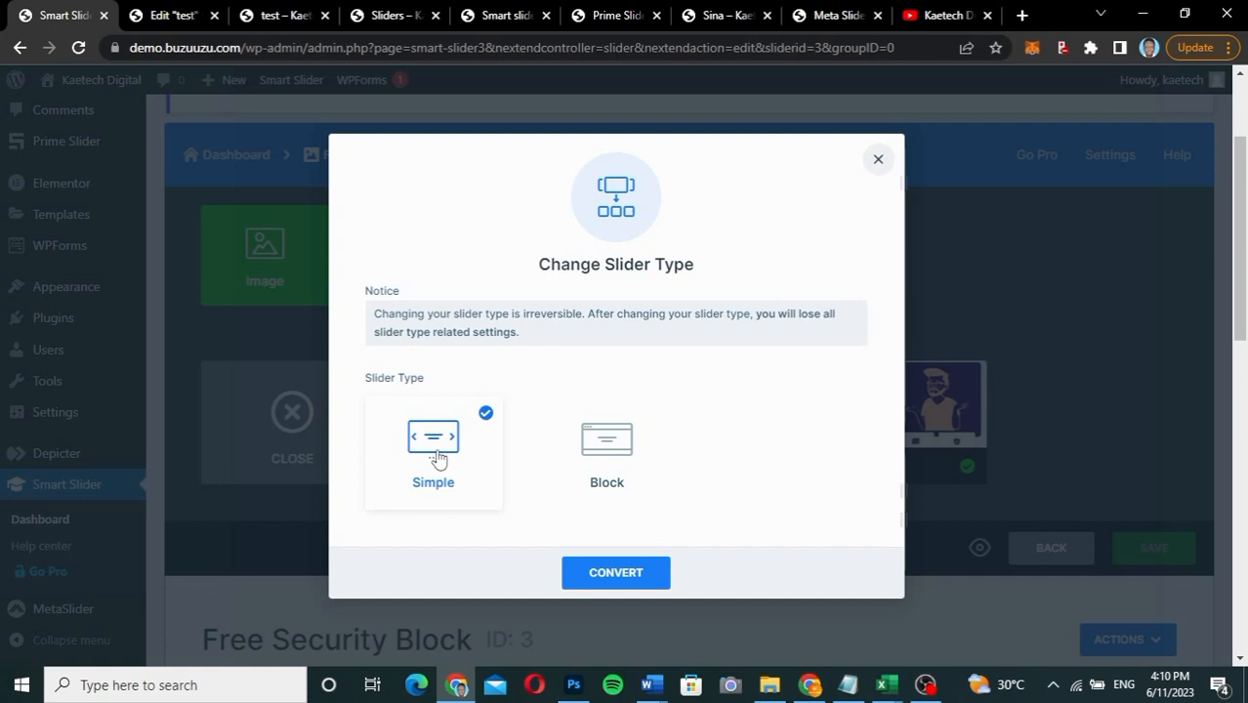
click(605, 441)
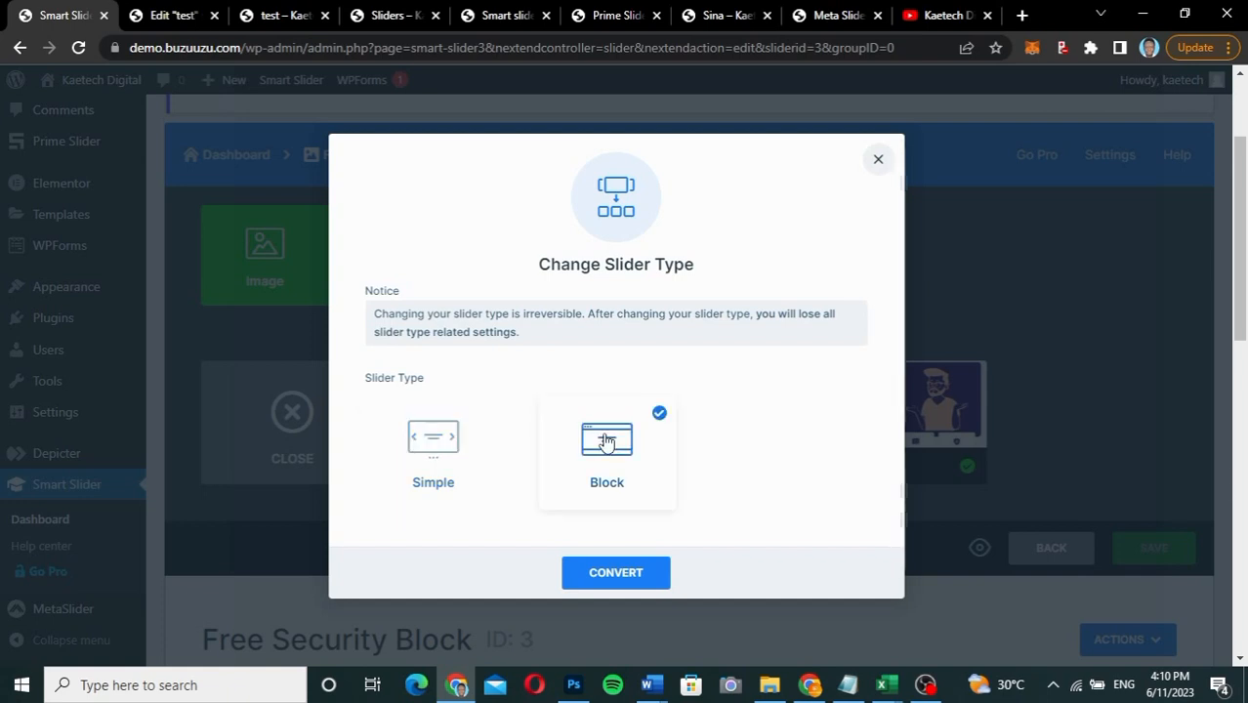
click(439, 442)
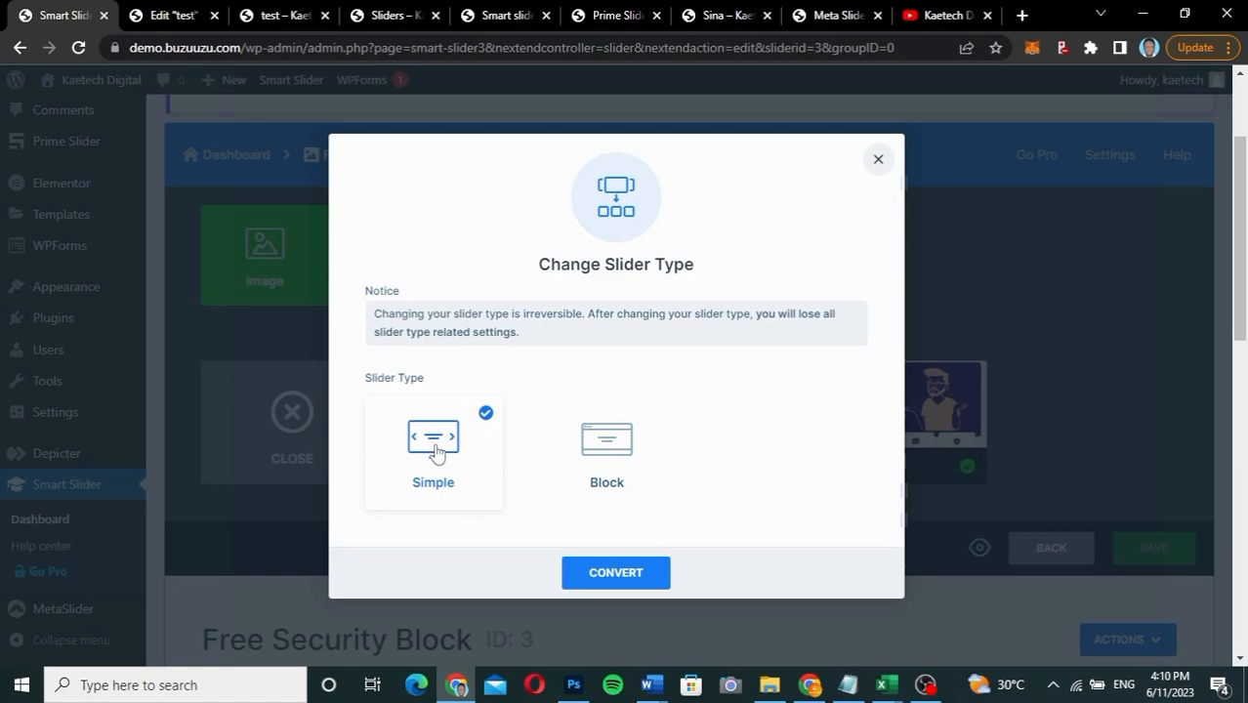
click(583, 573)
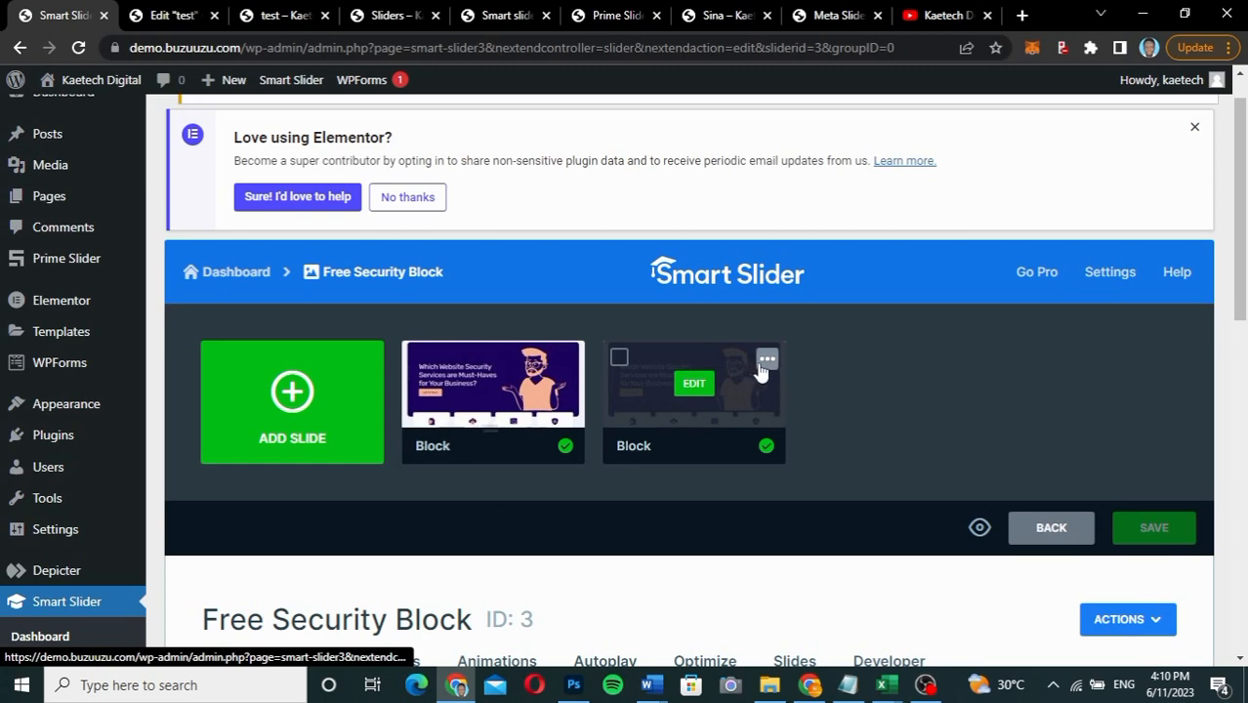
Step: Open the second Block slide for editing and hide the slide settings window
click(696, 387)
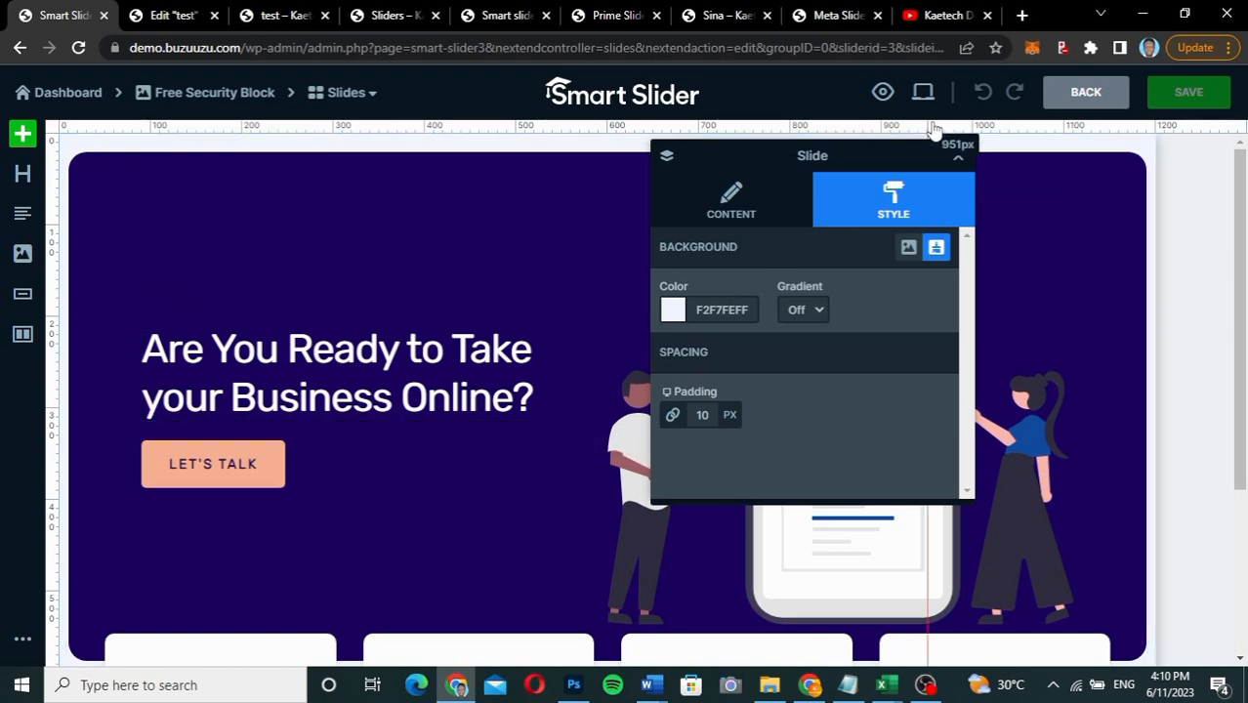
click(961, 159)
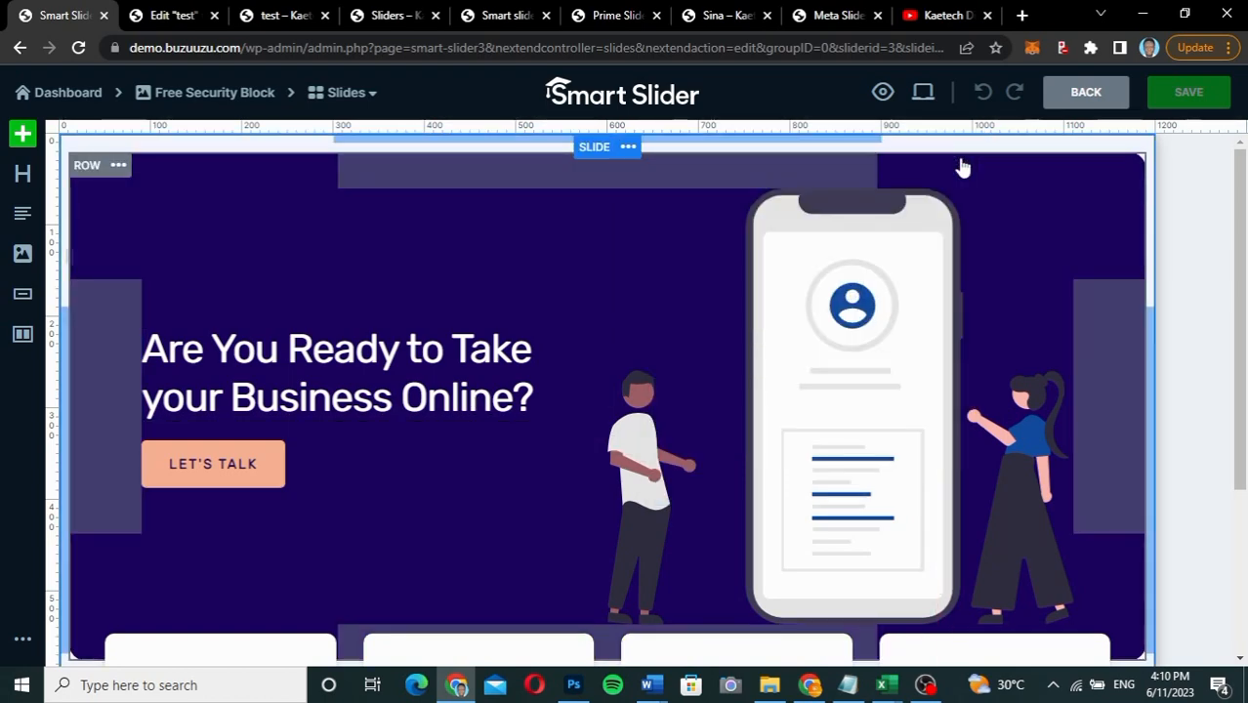
scroll(760, 370, down, 2)
scroll(760, 370, up, 2)
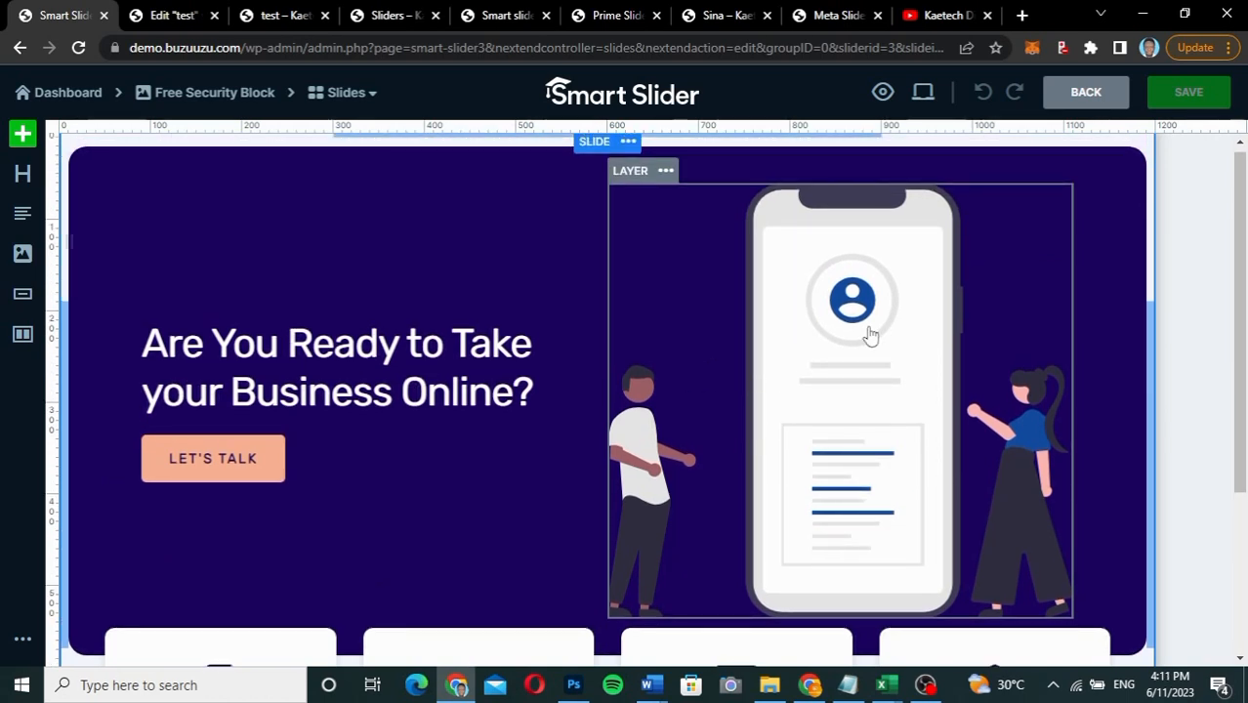
Step: Replace the slide's phone illustration with the media library image of a person sitting against a large phone
click(936, 254)
click(910, 310)
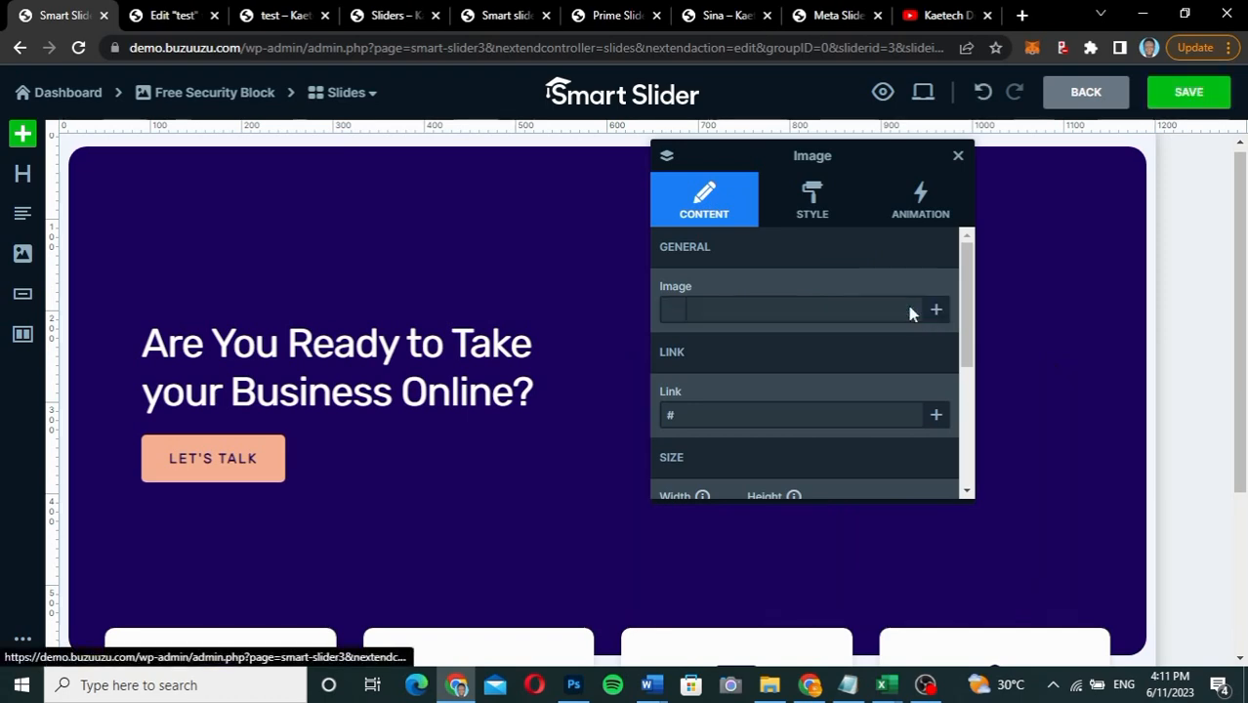
click(934, 312)
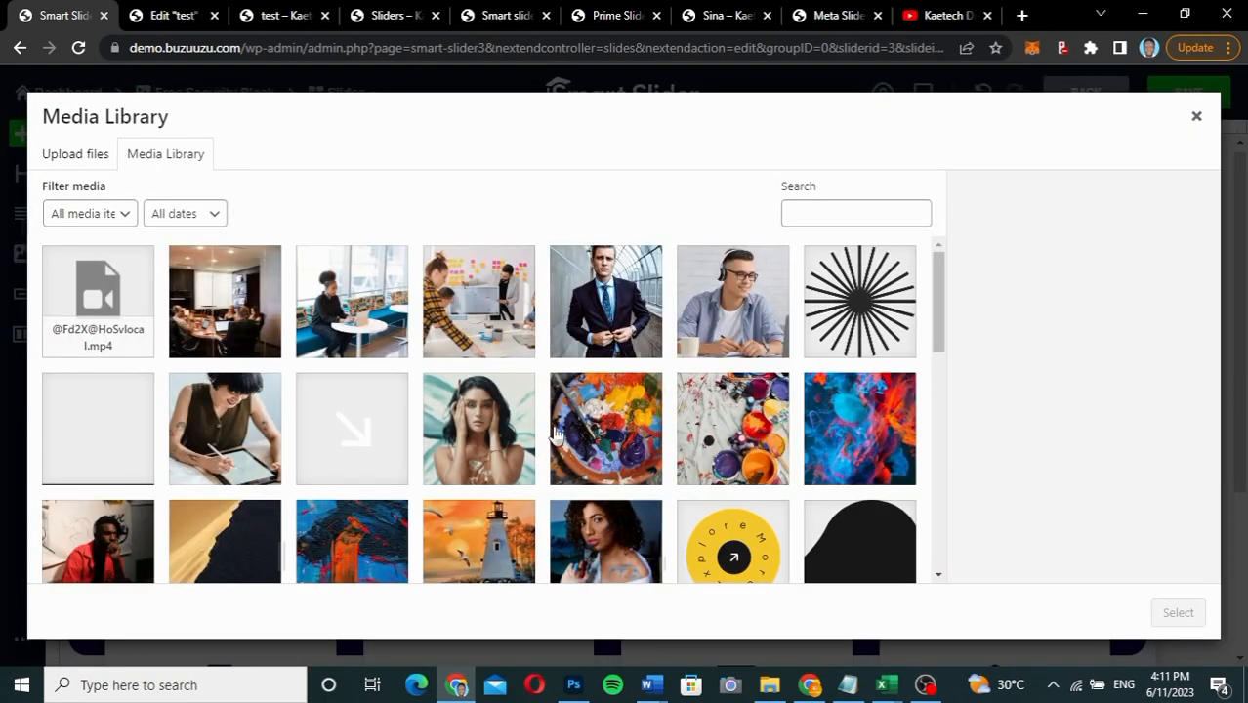
scroll(555, 436, down, 6)
scroll(555, 436, down, 1)
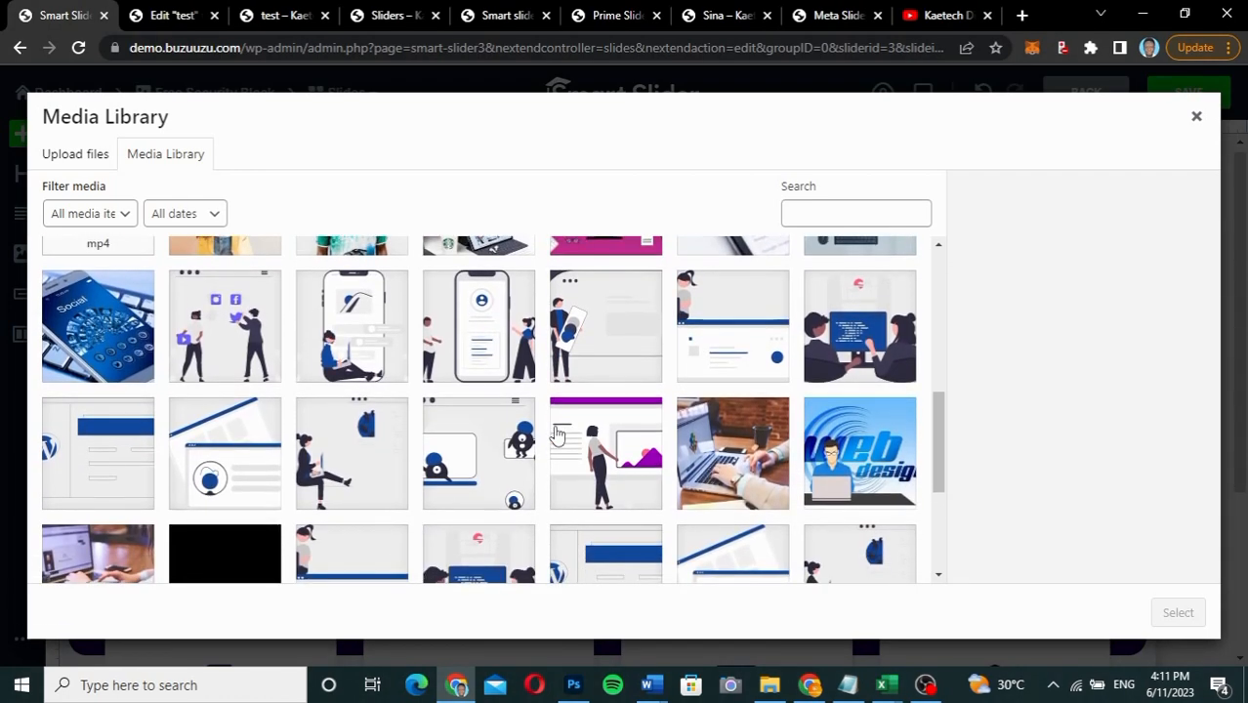
scroll(555, 435, up, 1)
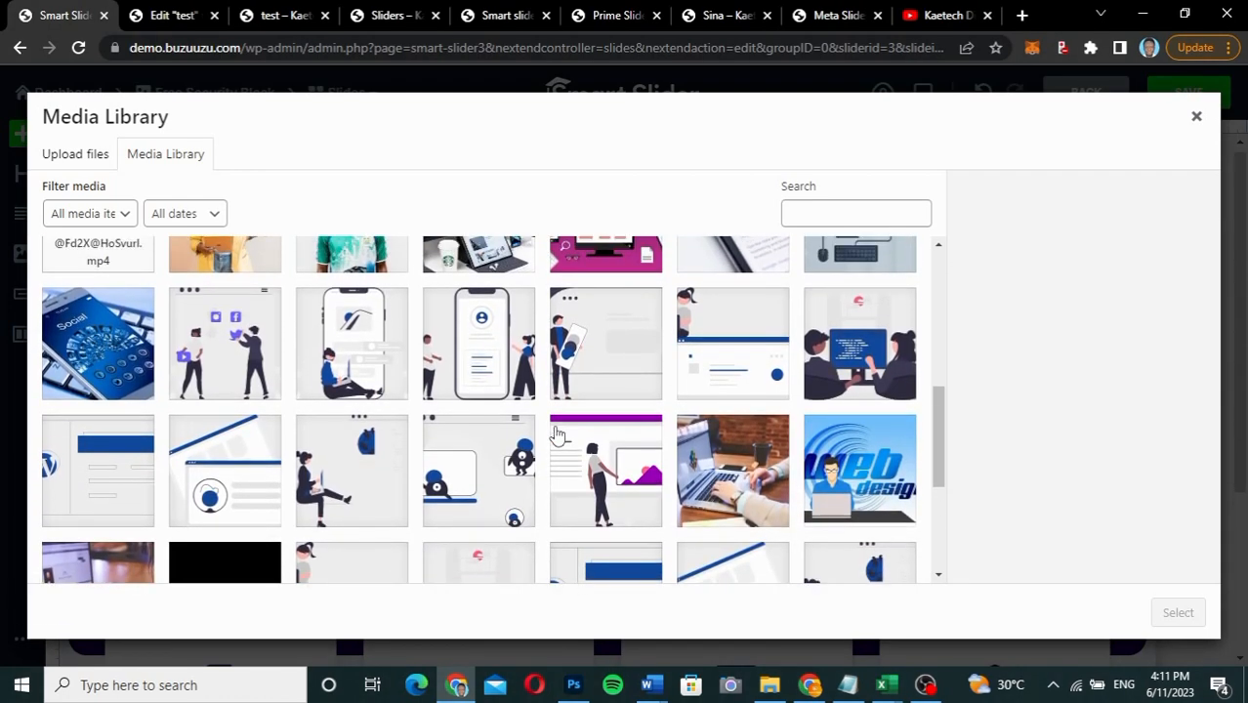
click(840, 375)
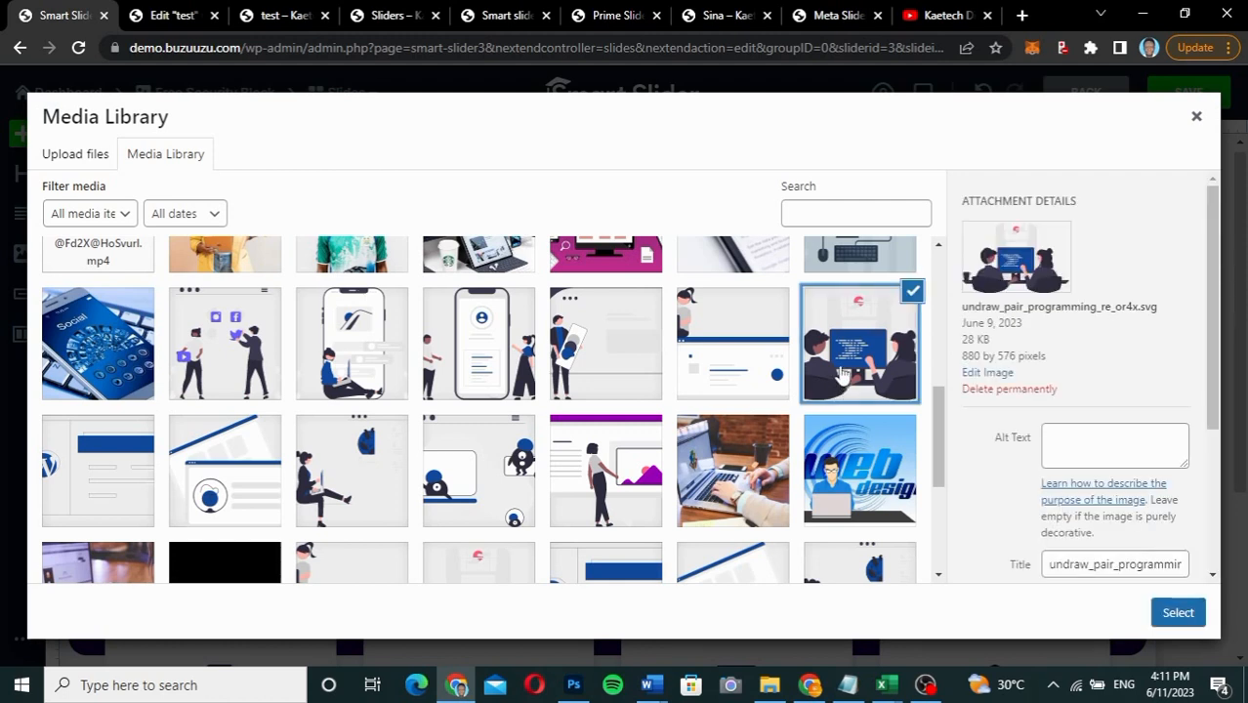
click(381, 373)
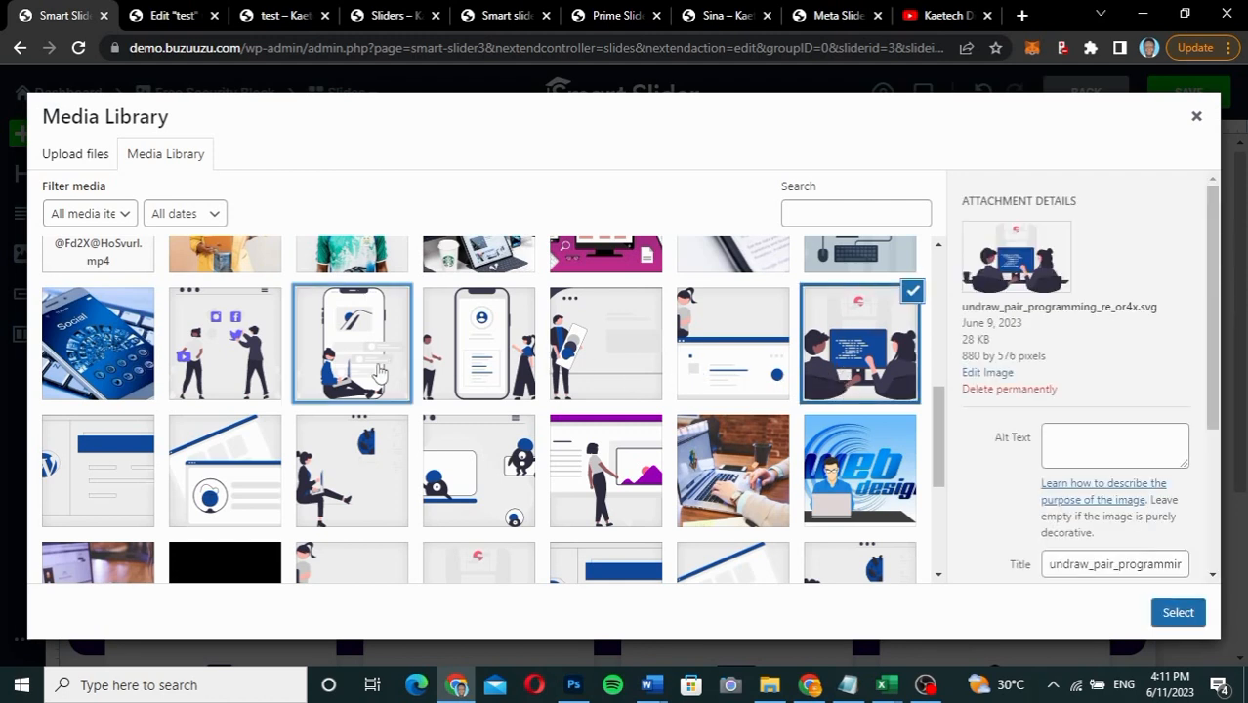
click(1185, 614)
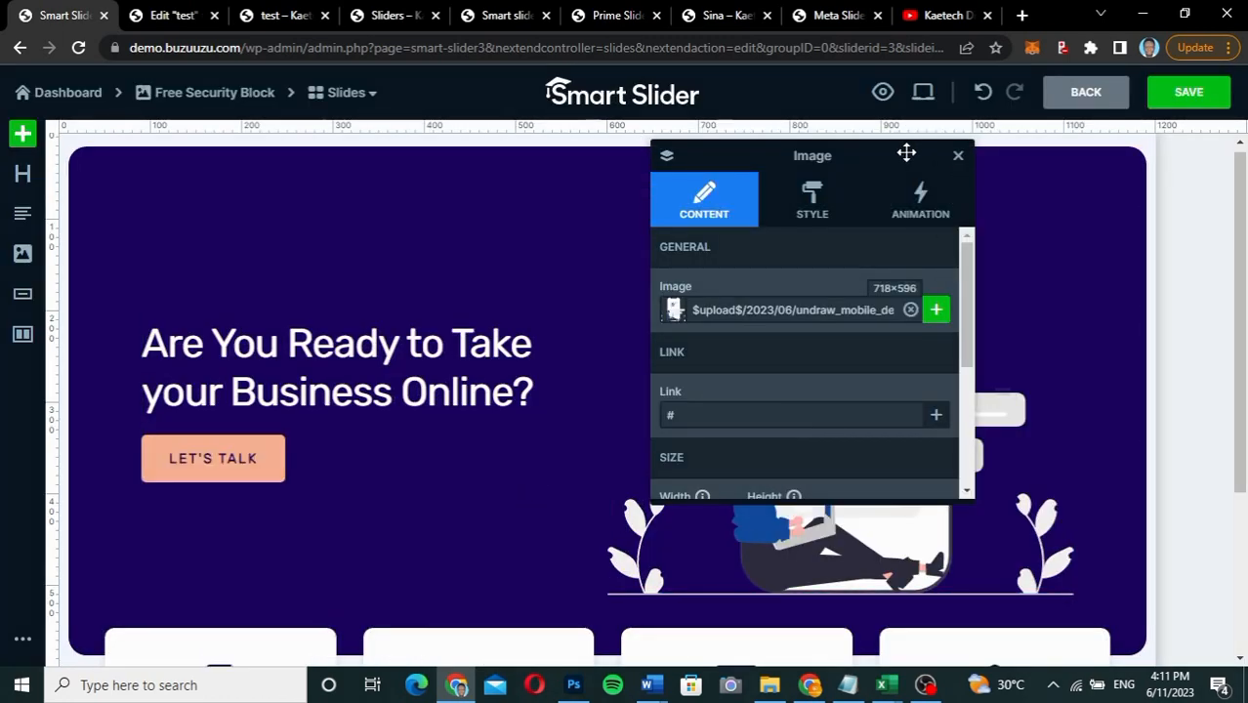
Step: Move the image settings window off the illustration, save the slide and return to the Free Security Block project
drag(907, 153, 769, 190)
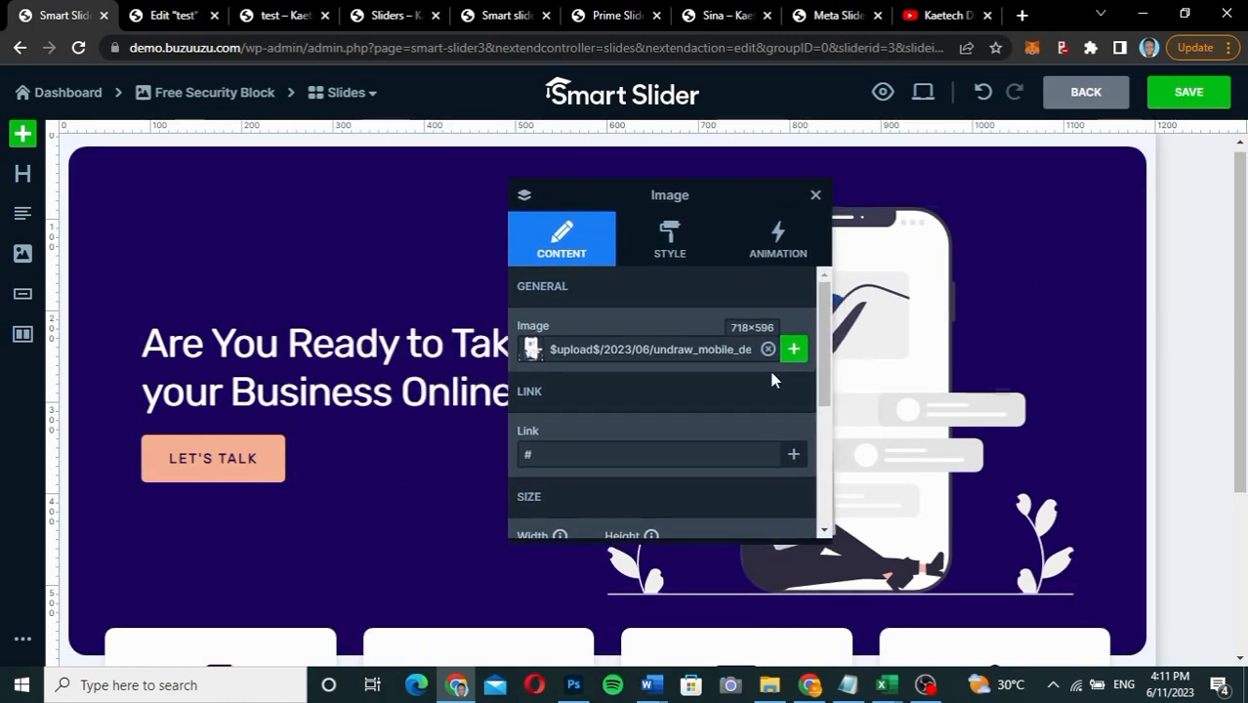
click(1193, 93)
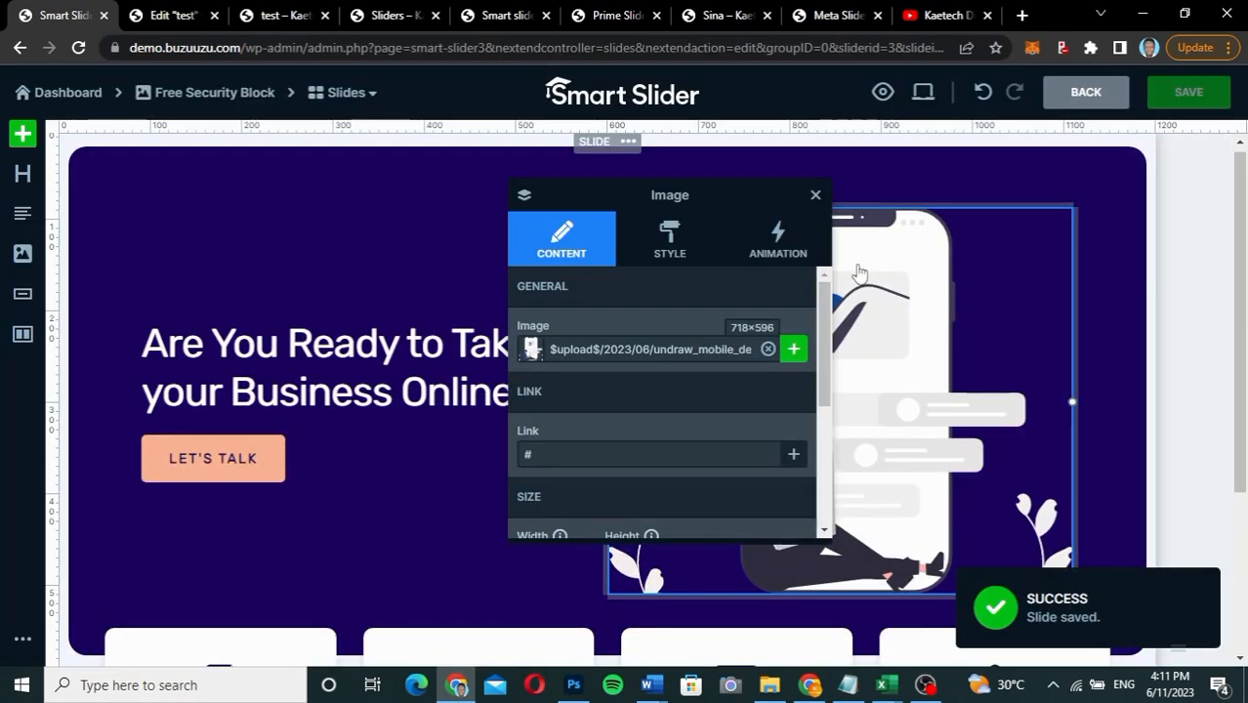
click(1077, 97)
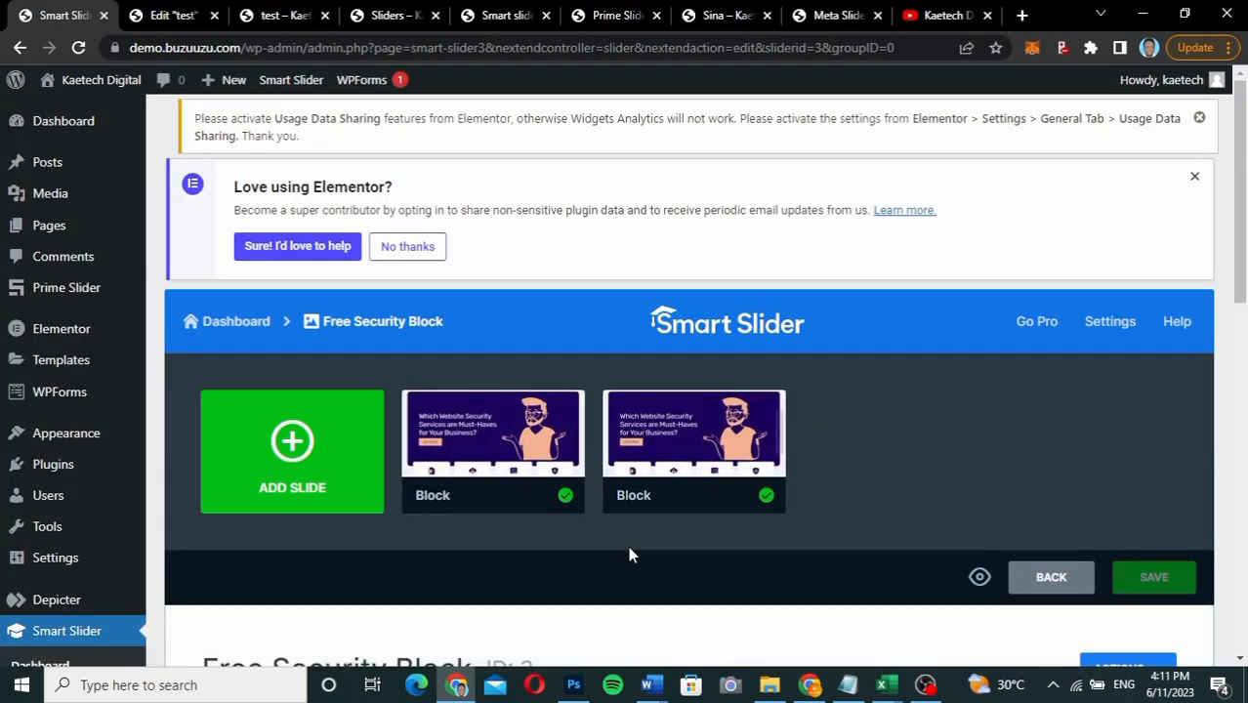
Step: Copy the slider's shortcode [smartslider3 slider="3"] from the project's publish settings
scroll(630, 554, down, 3)
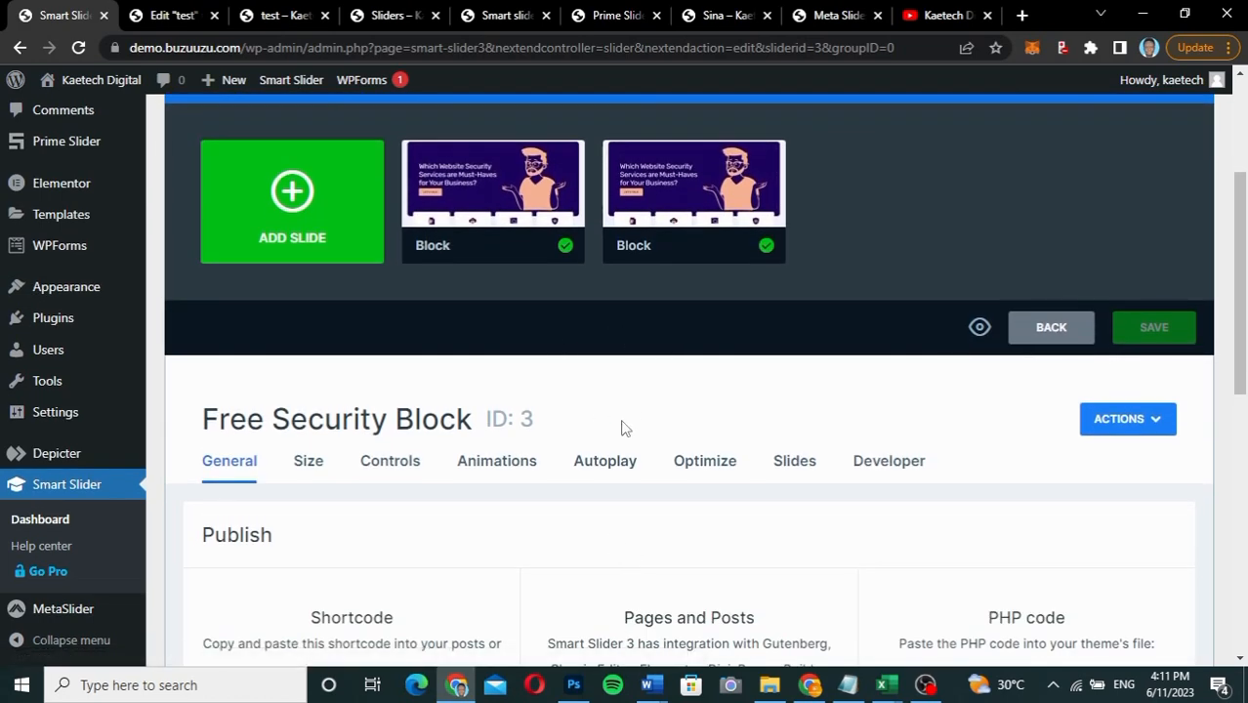
scroll(625, 428, down, 3)
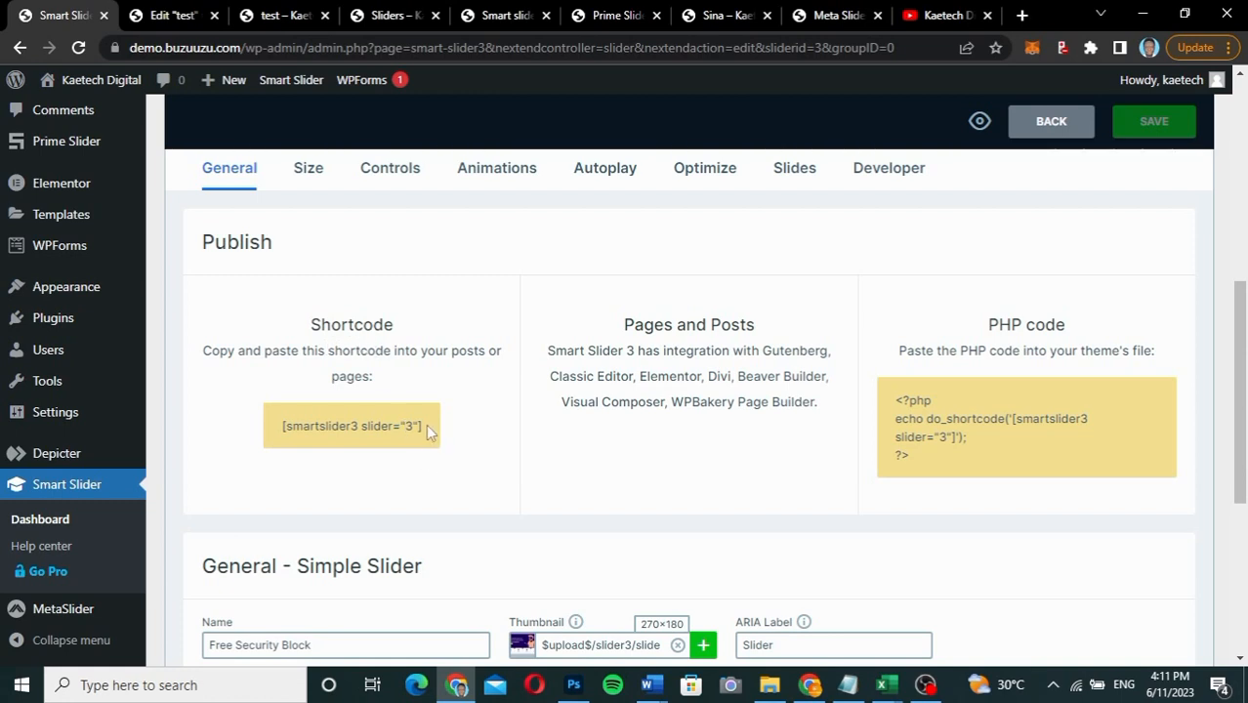
drag(426, 427, 267, 435)
key(ctrl+c)
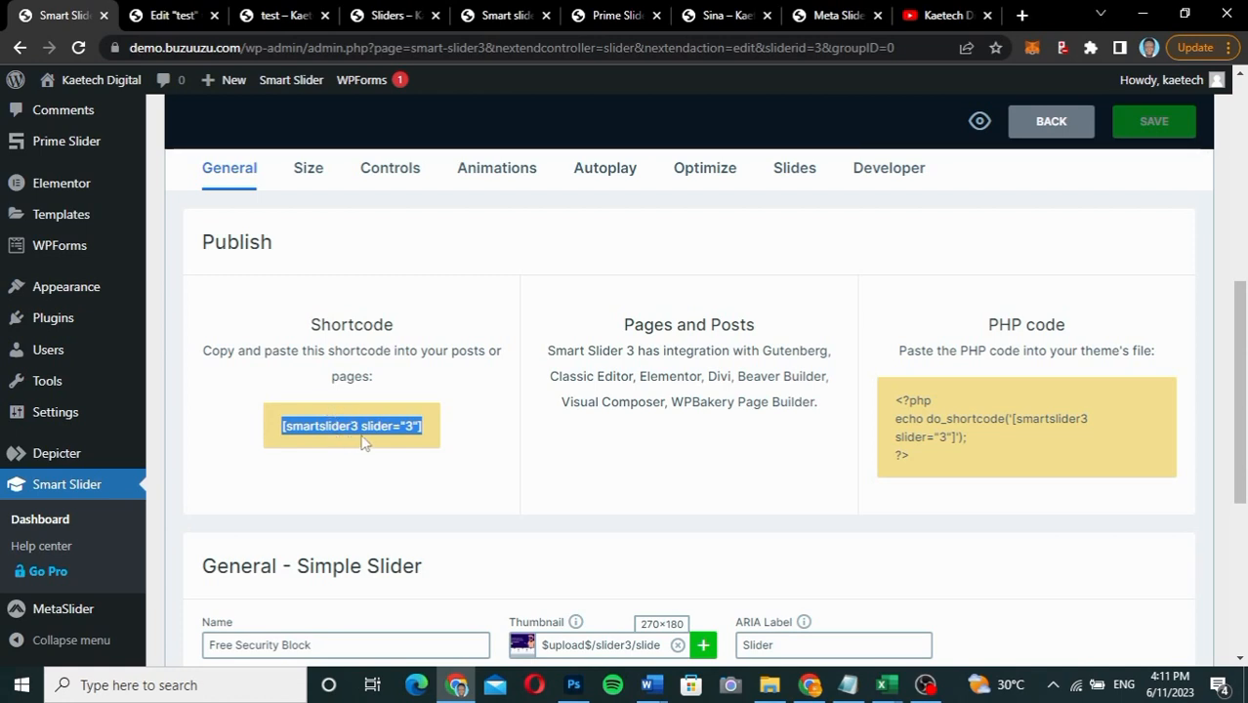
Step: In the test page's Elementor editor, add a single-column container with downward direction below the Depicter Slider container
click(268, 15)
click(156, 17)
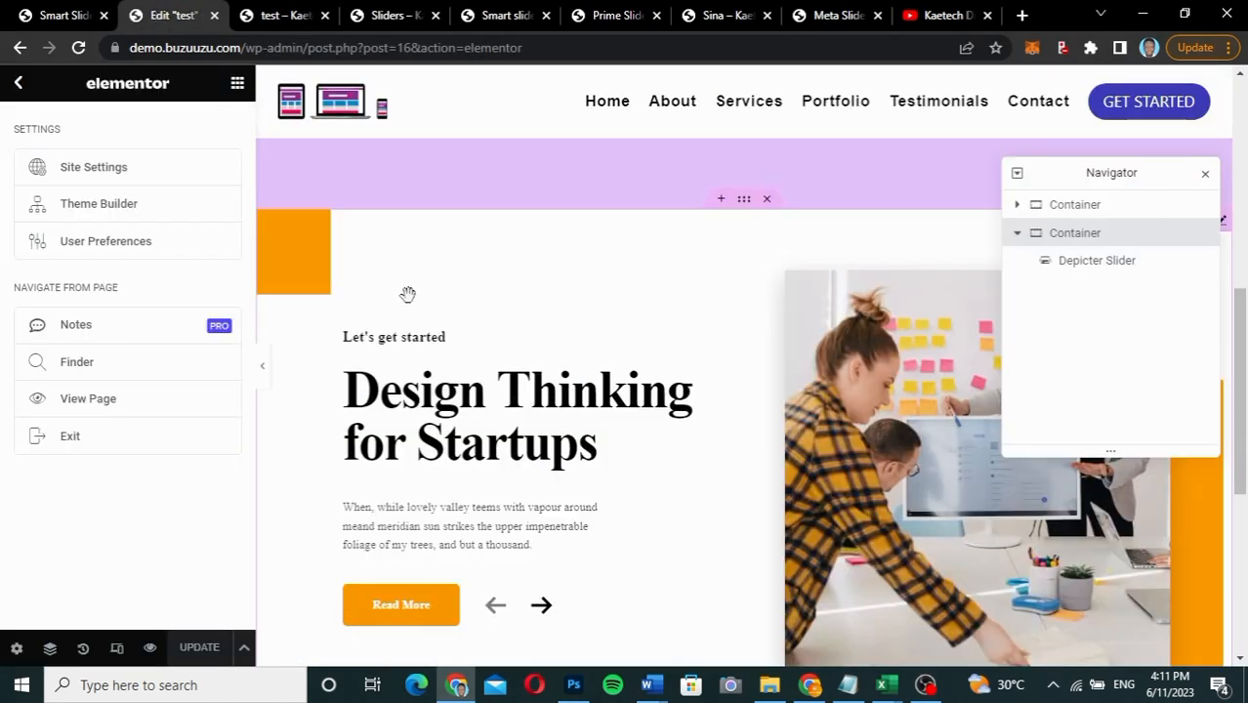
scroll(676, 447, down, 5)
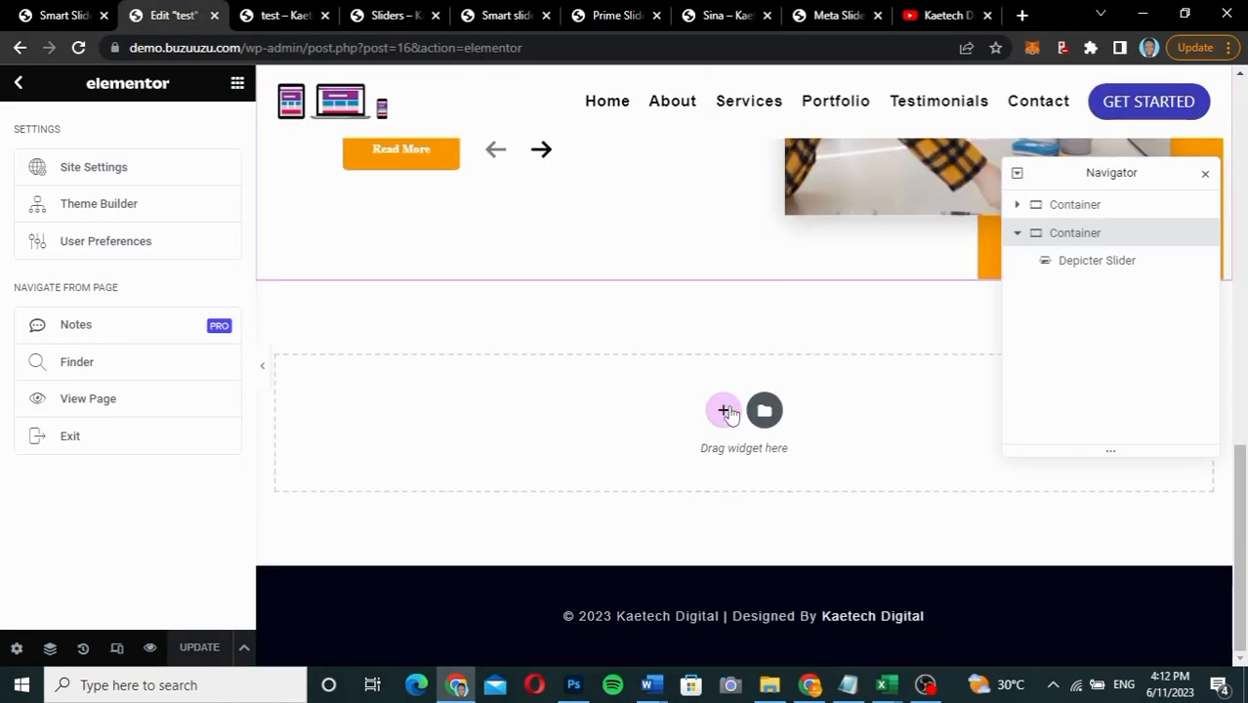
click(724, 411)
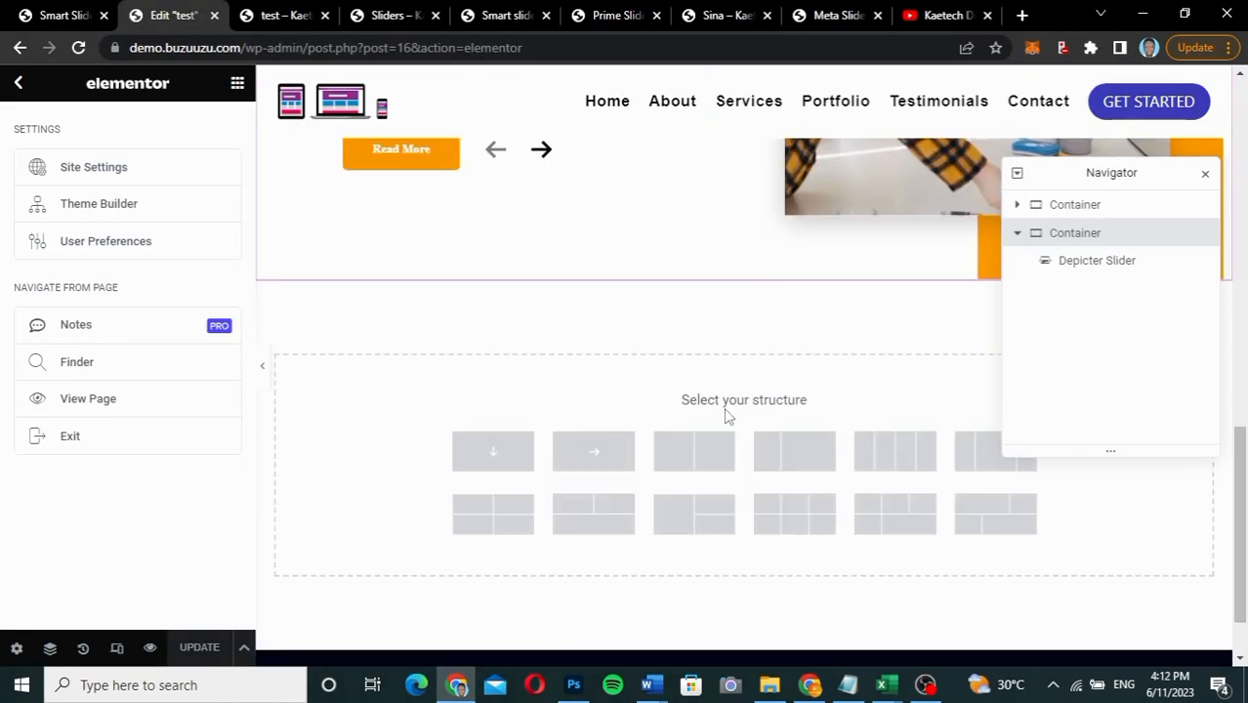
click(493, 453)
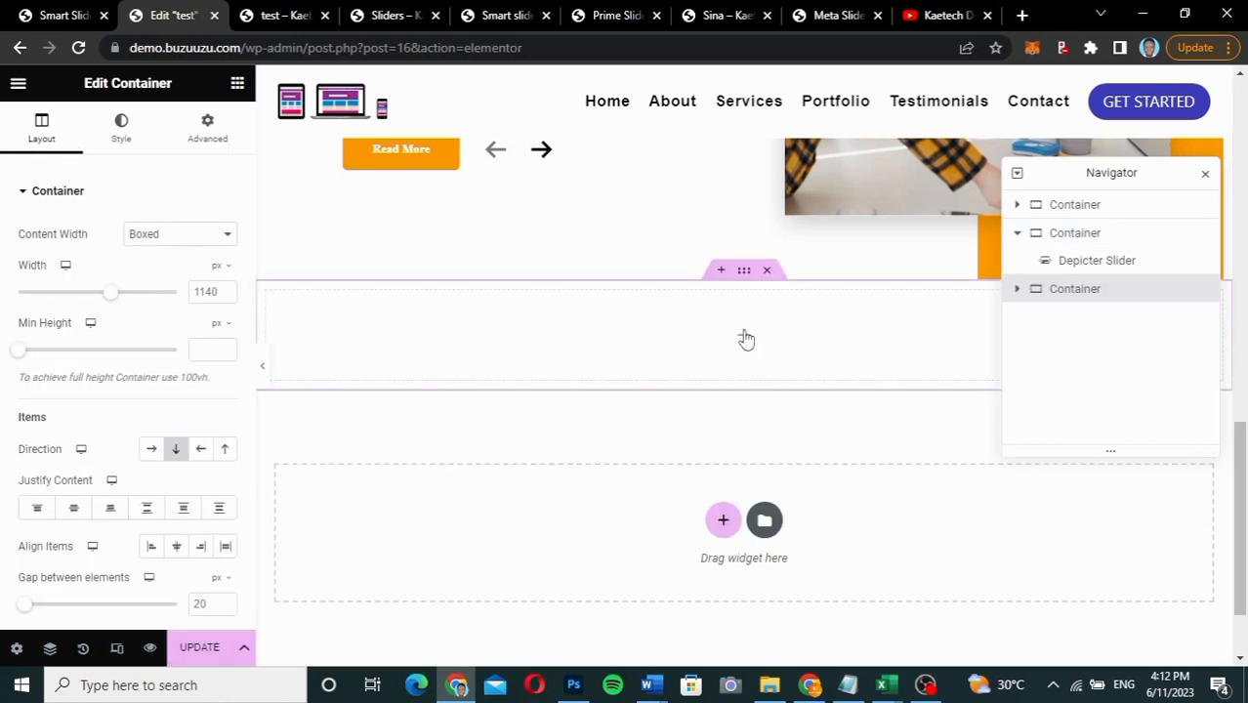
Step: Find the Shortcode widget with the search term "short" and place it in the new empty container
click(439, 349)
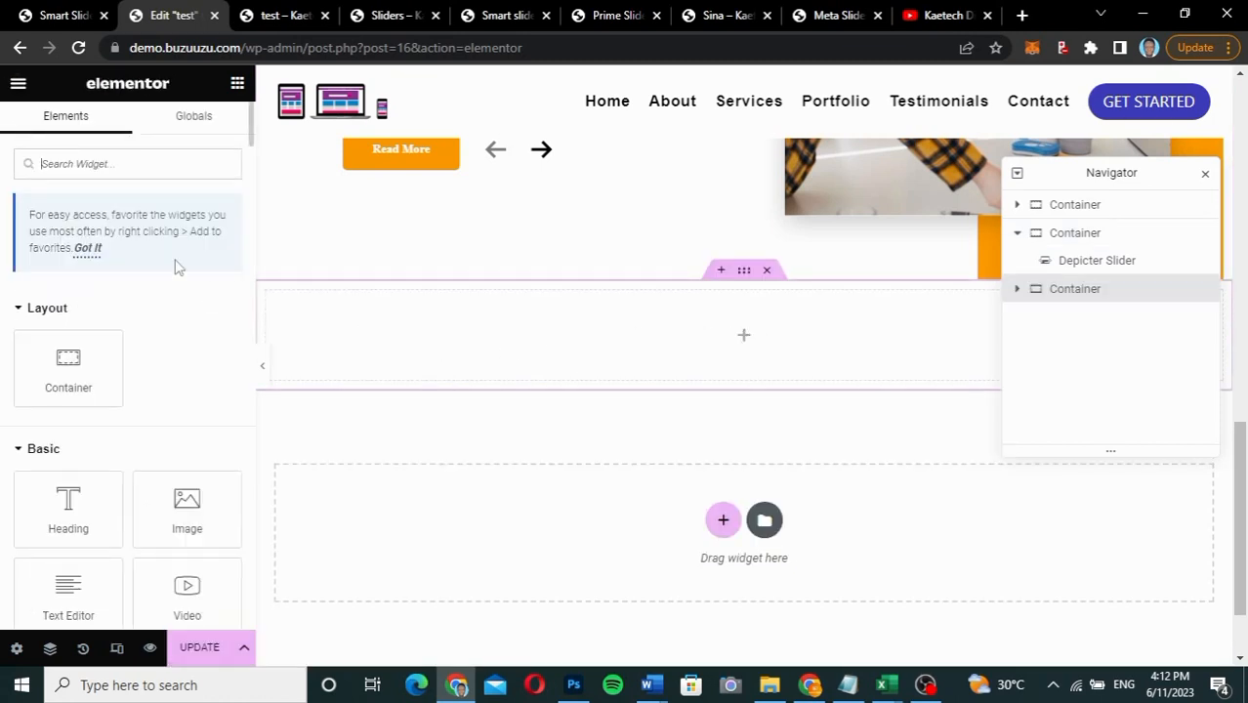
click(109, 164)
text(short)
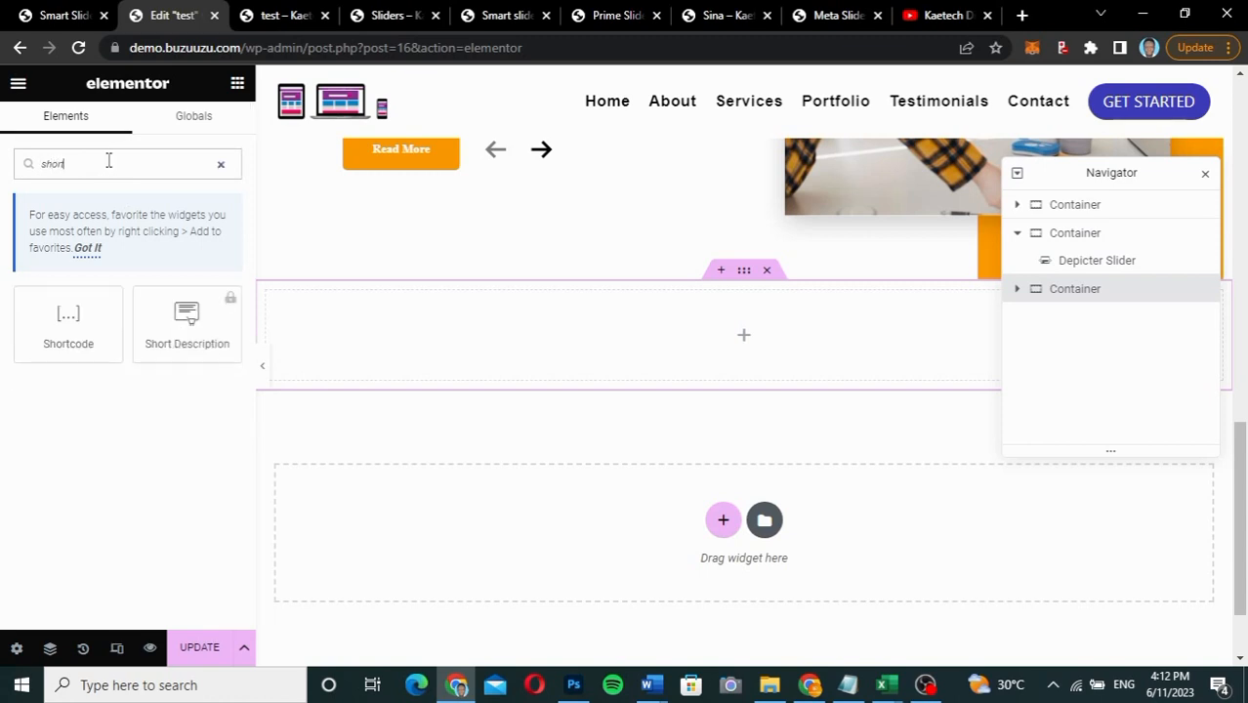
drag(69, 318, 552, 331)
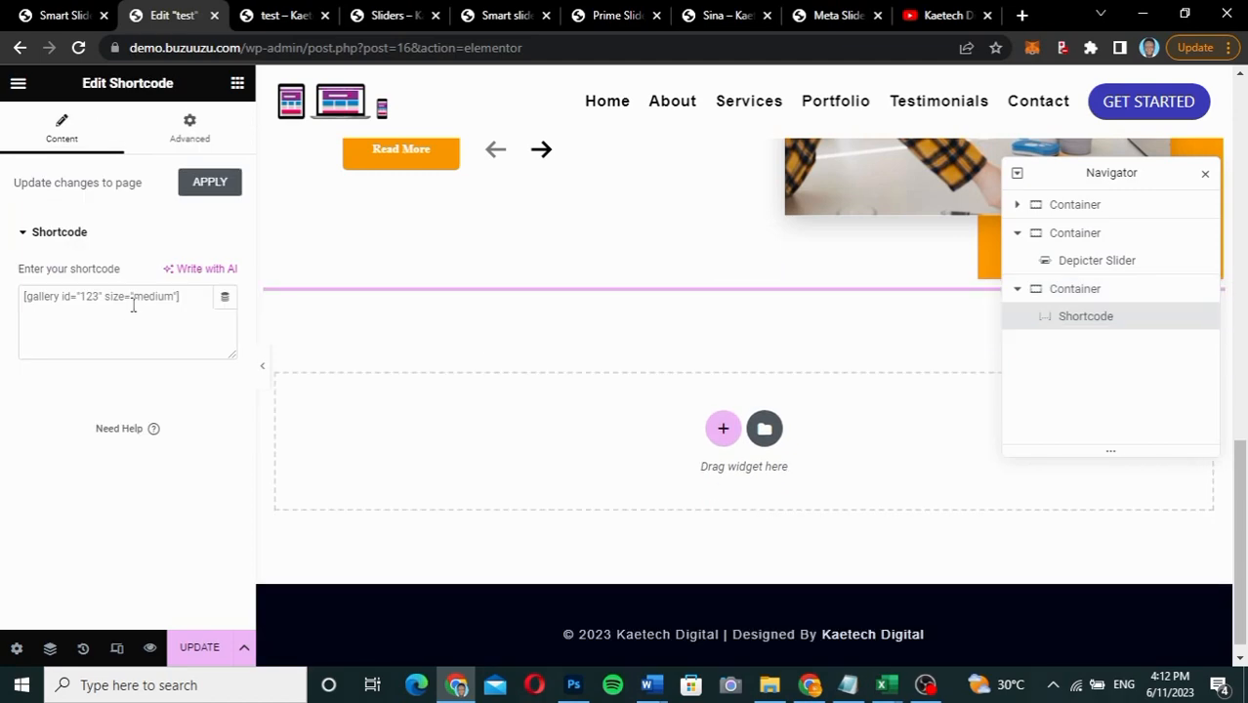
Step: Paste the copied shortcode [smartslider3 slider="3"] into the Shortcode widget and update the page
click(133, 306)
key(ctrl+v)
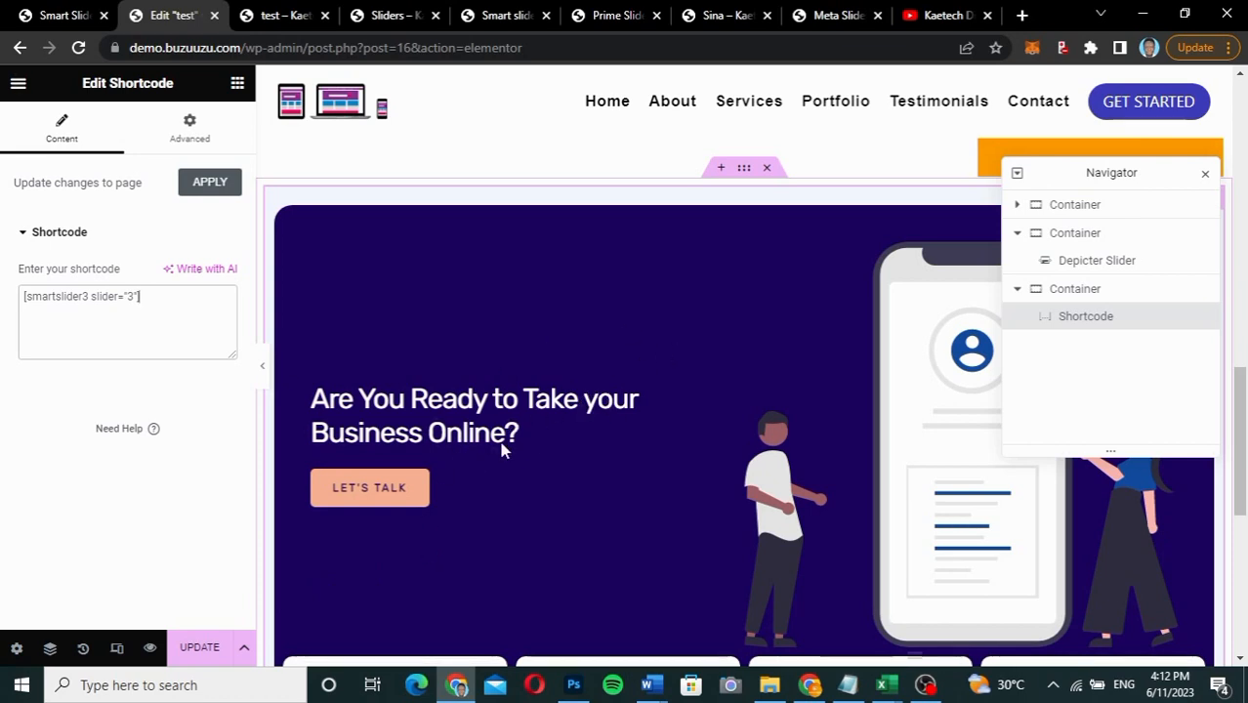
click(205, 654)
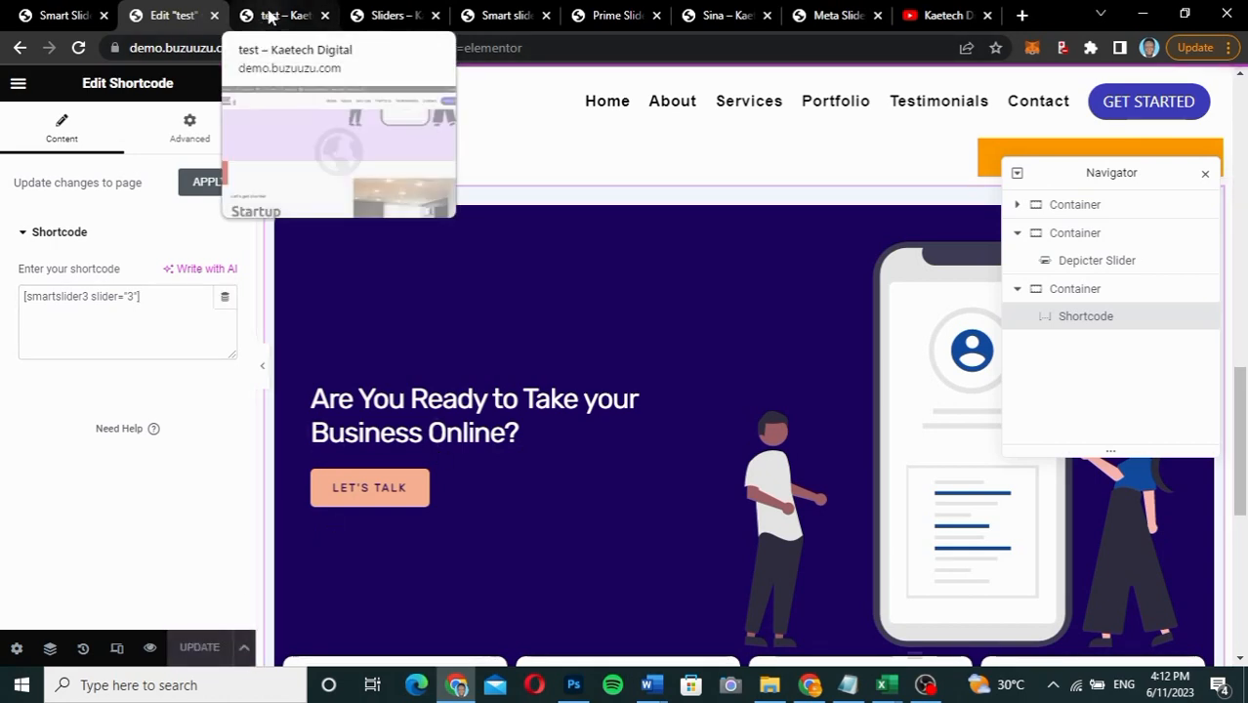
Step: Reload the live test page and examine the embedded Smart Slider from its heading down to the four feature cards
click(271, 16)
click(78, 48)
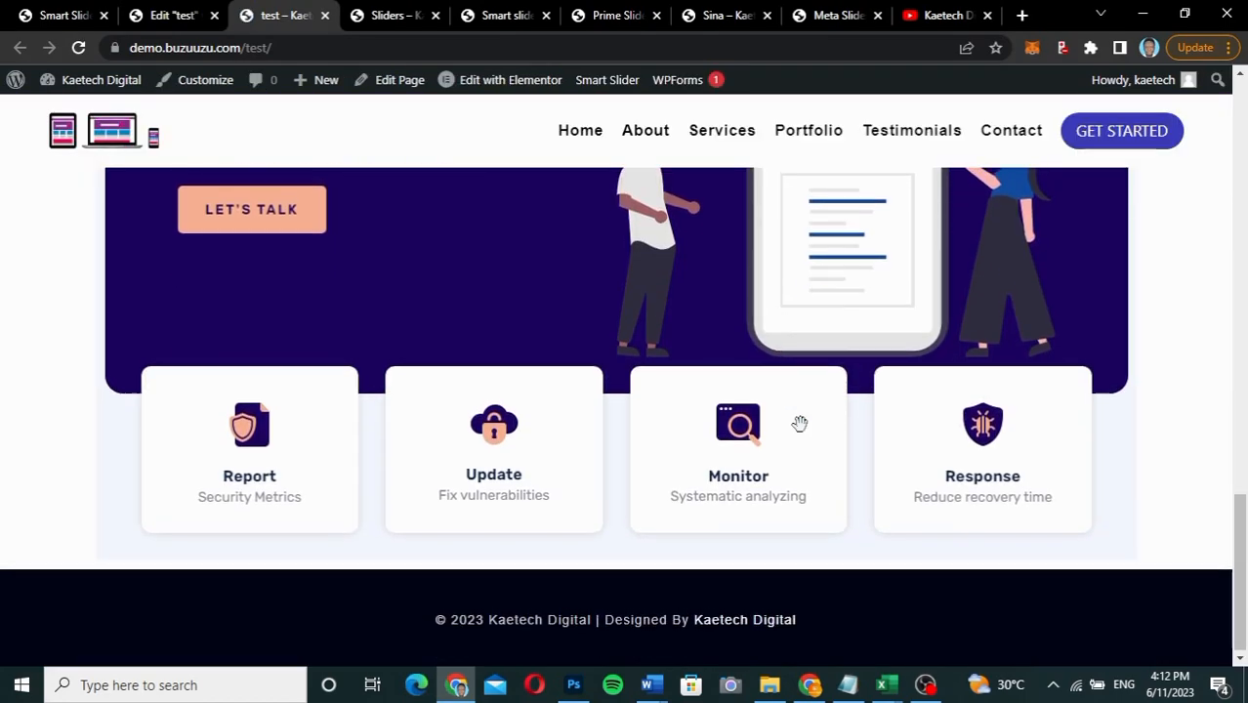
scroll(799, 424, up, 2)
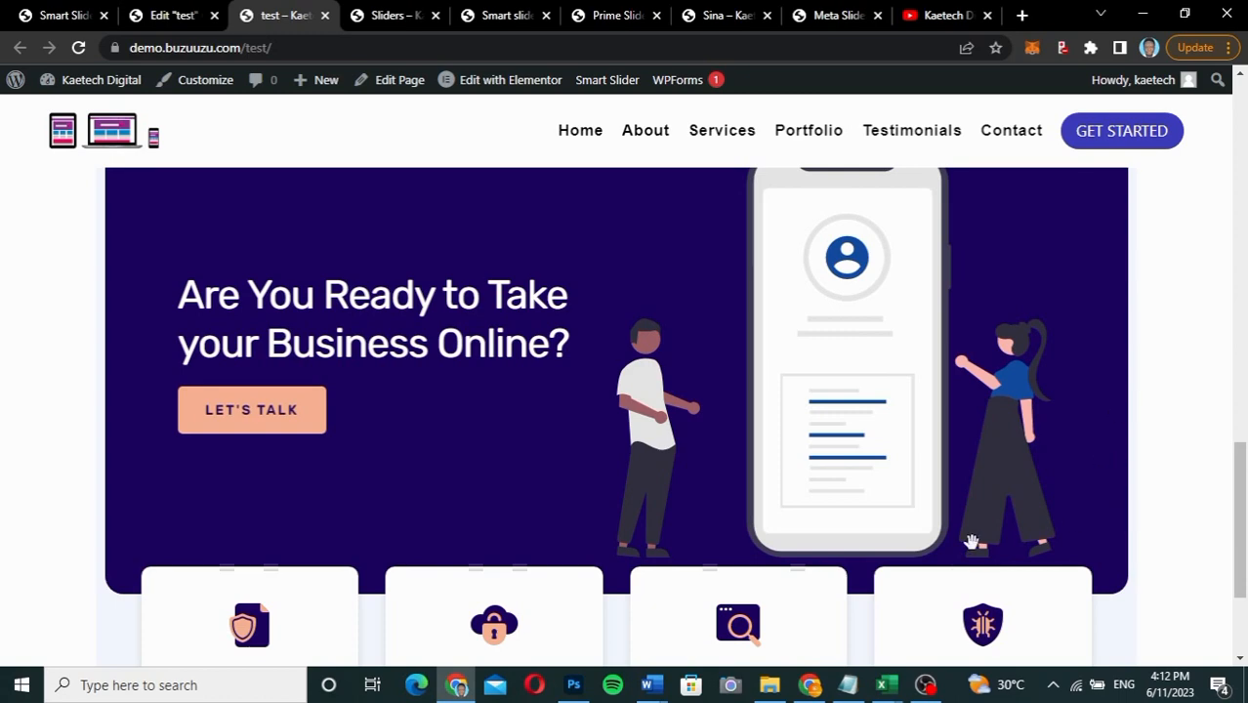
scroll(973, 539, down, 3)
scroll(961, 543, up, 1)
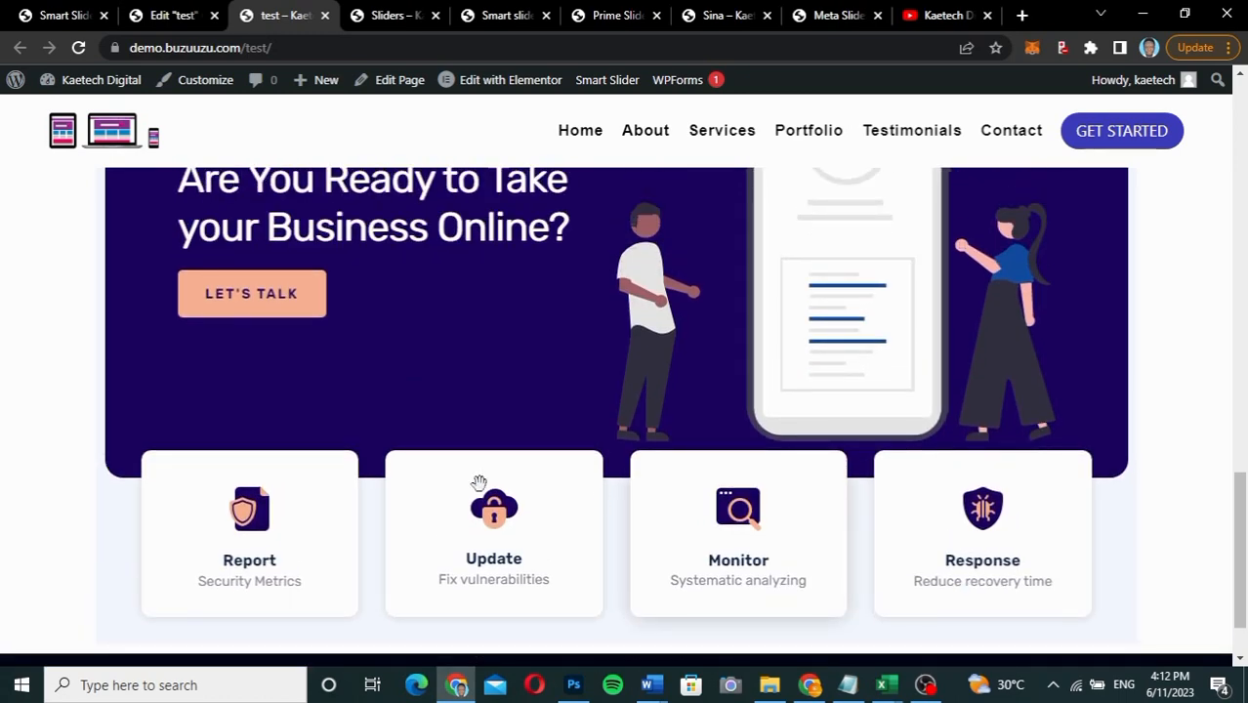
scroll(329, 426, up, 3)
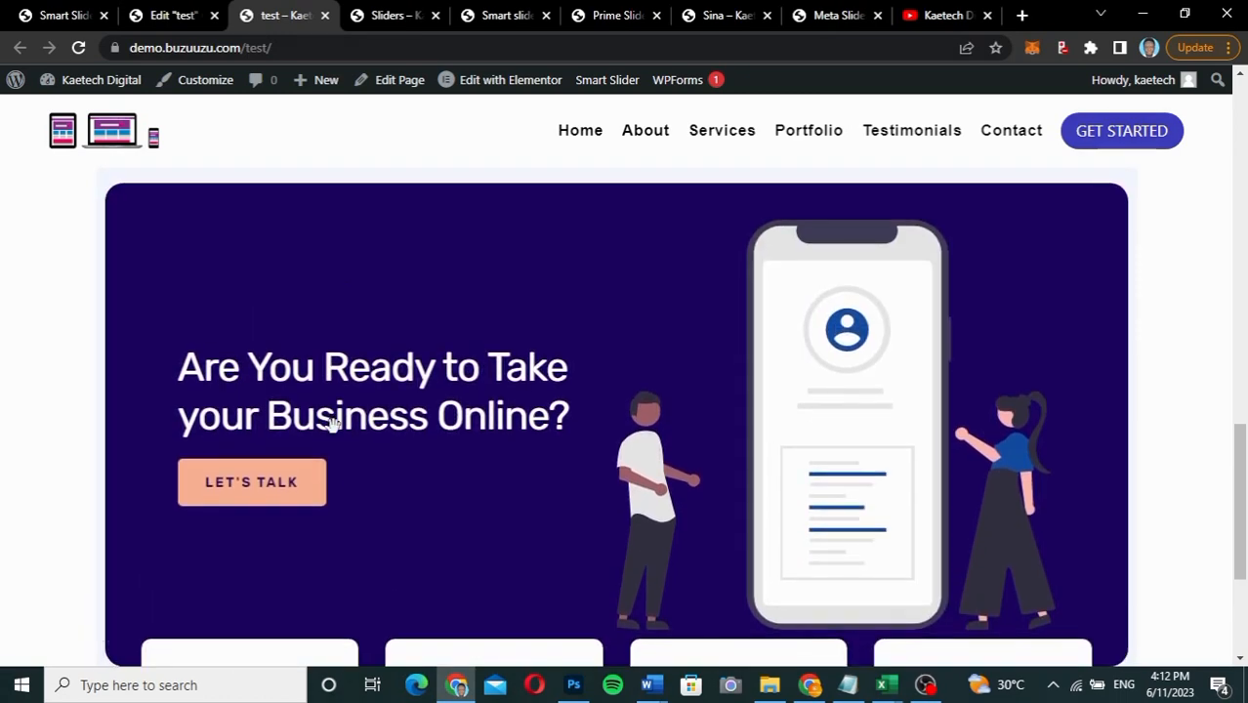
scroll(334, 420, down, 3)
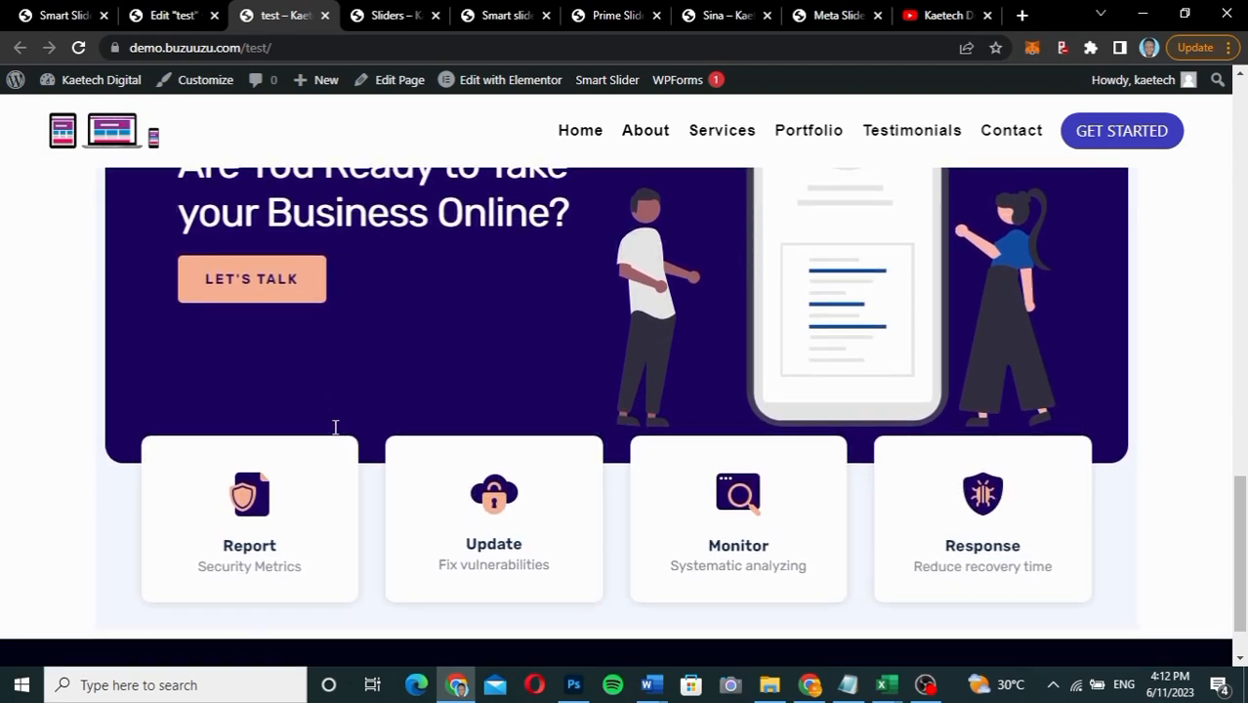
scroll(335, 427, up, 2)
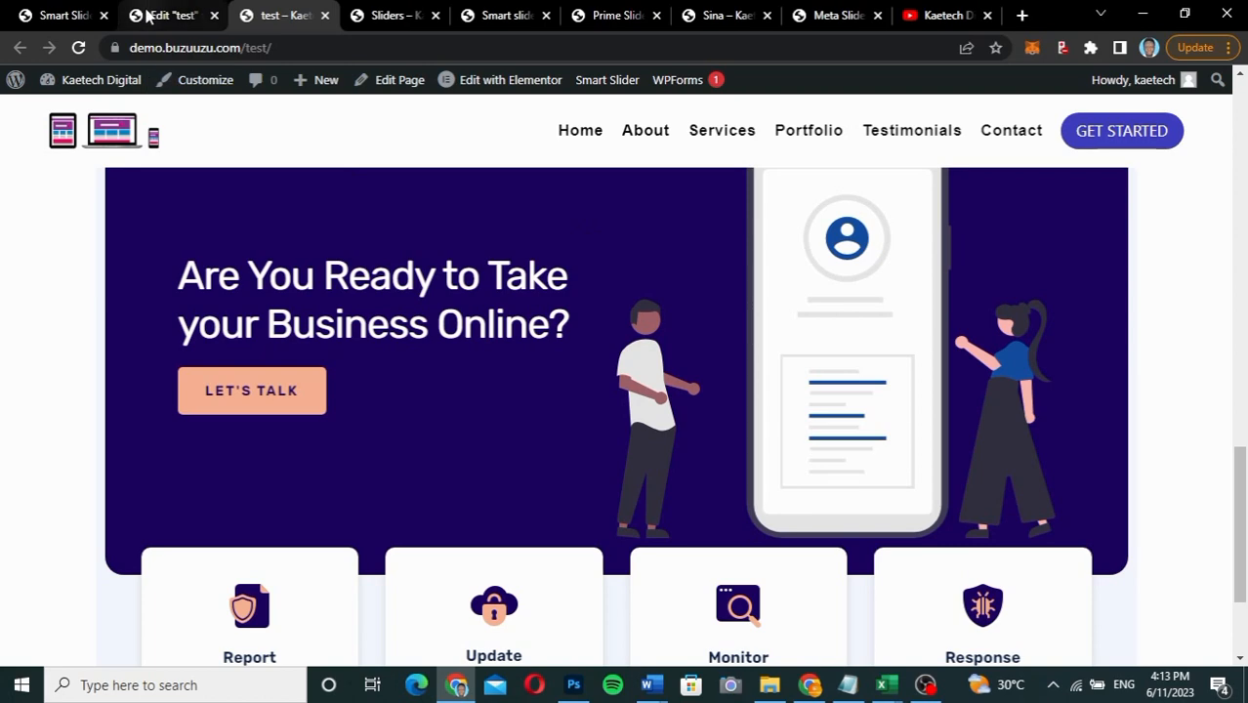
Step: Return to the Free Security Block project and enable the arrow control in its slider settings
click(39, 23)
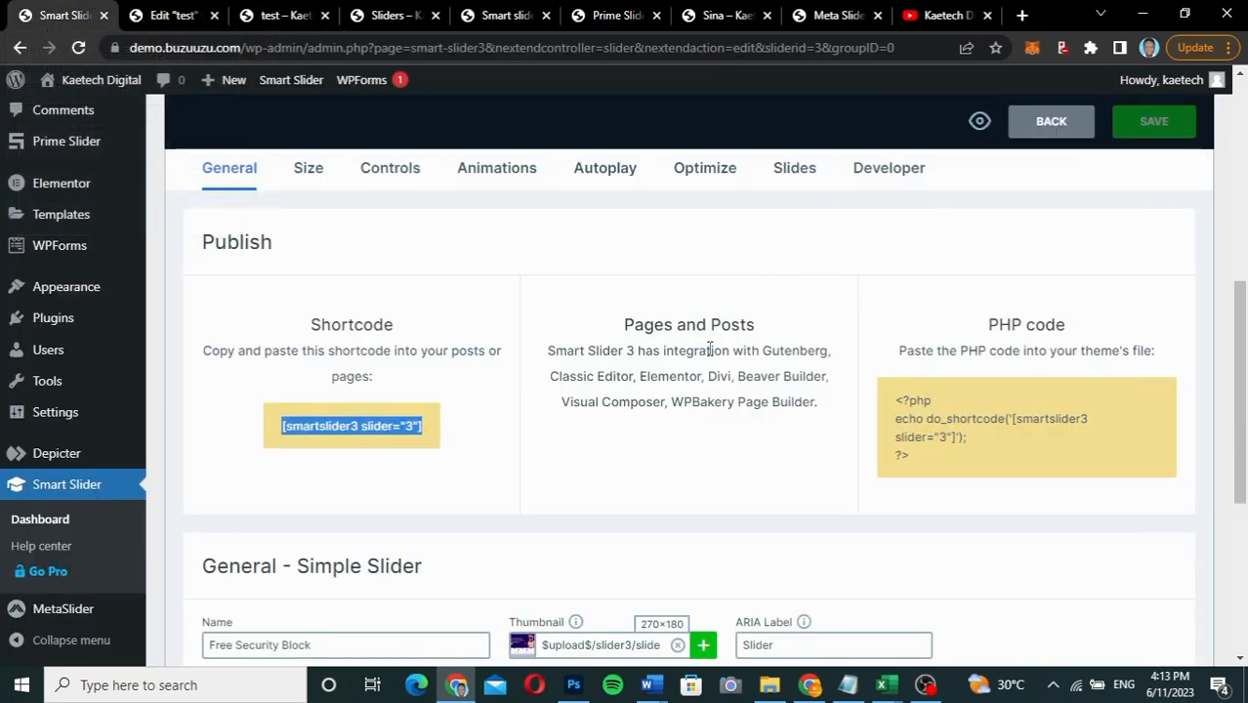
scroll(709, 350, up, 3)
scroll(710, 355, up, 3)
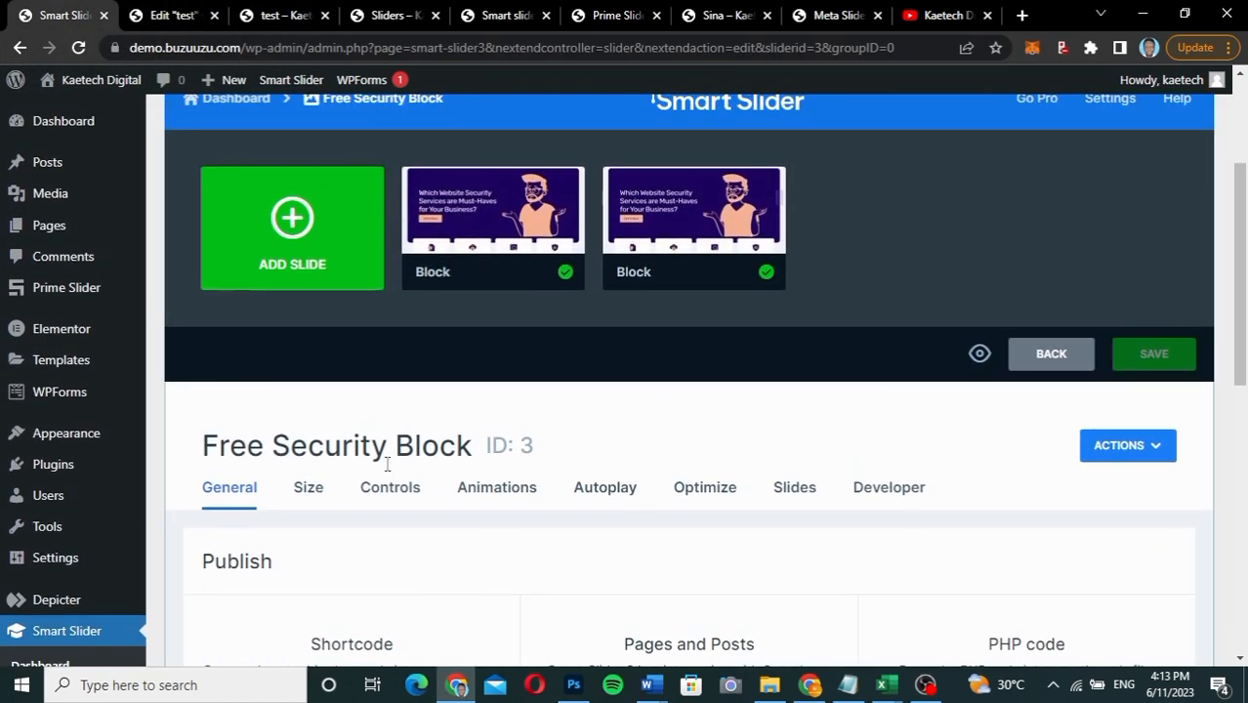
click(386, 494)
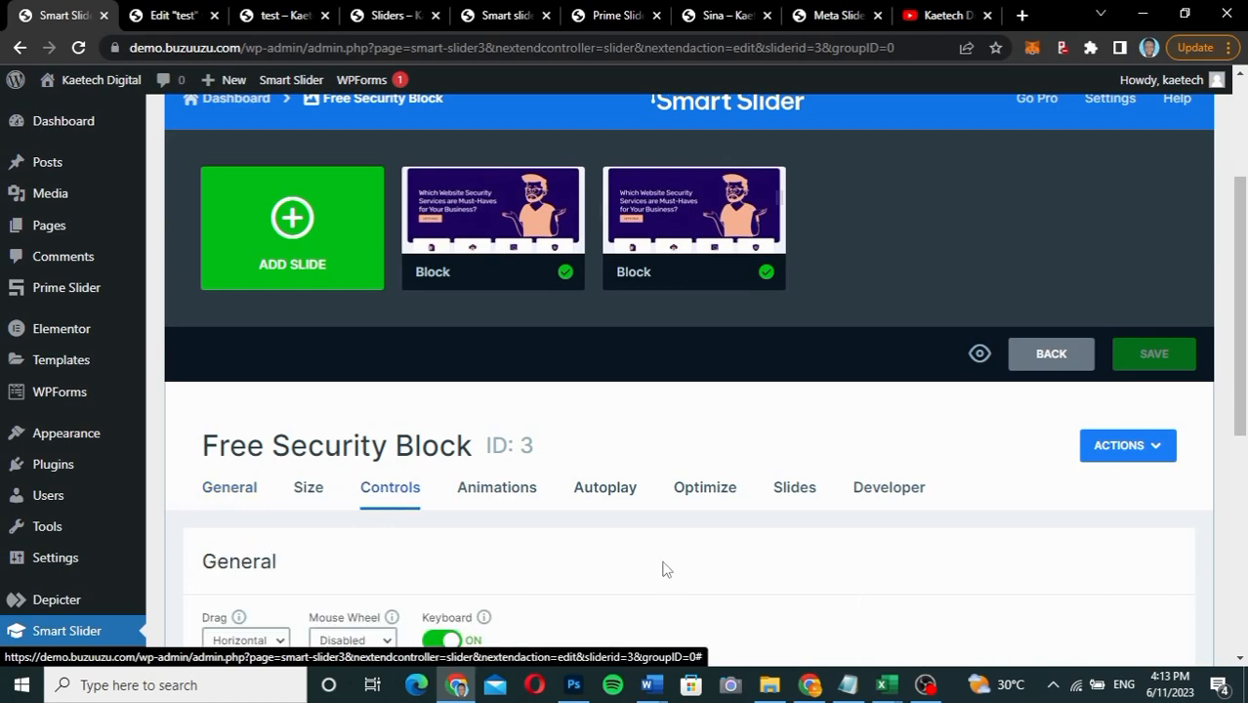
scroll(663, 568, down, 5)
scroll(664, 569, down, 2)
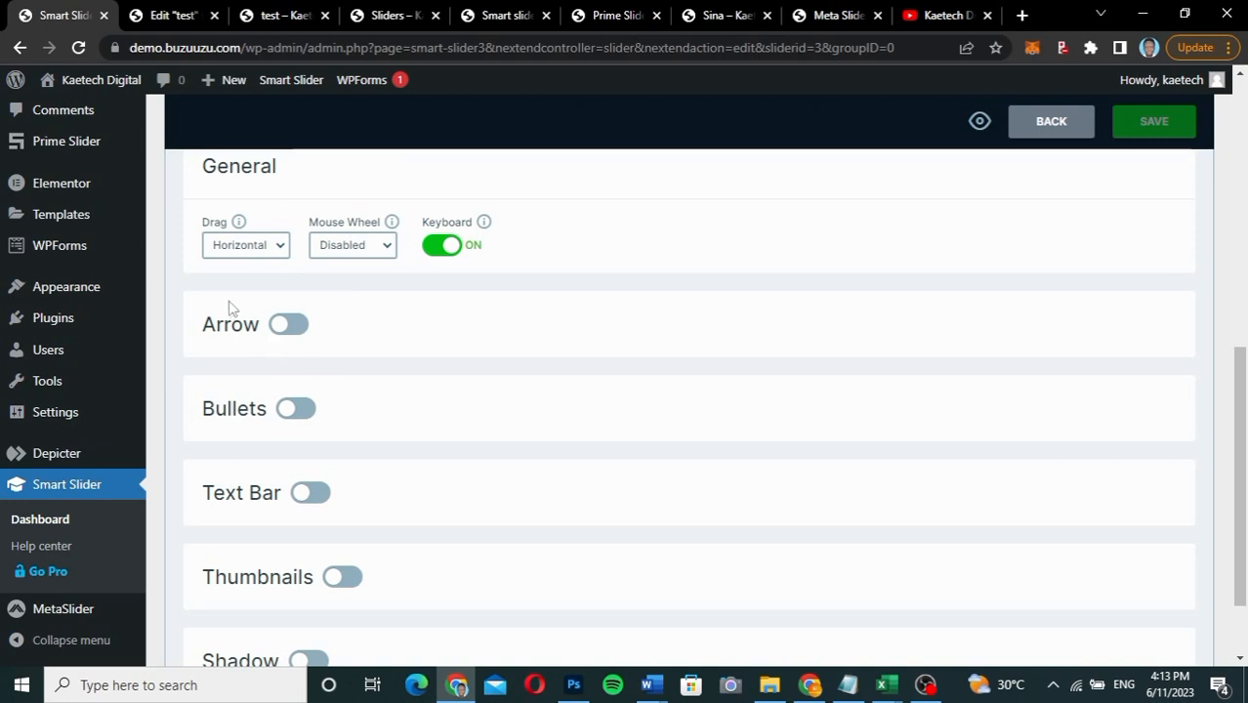
click(293, 328)
scroll(499, 422, down, 2)
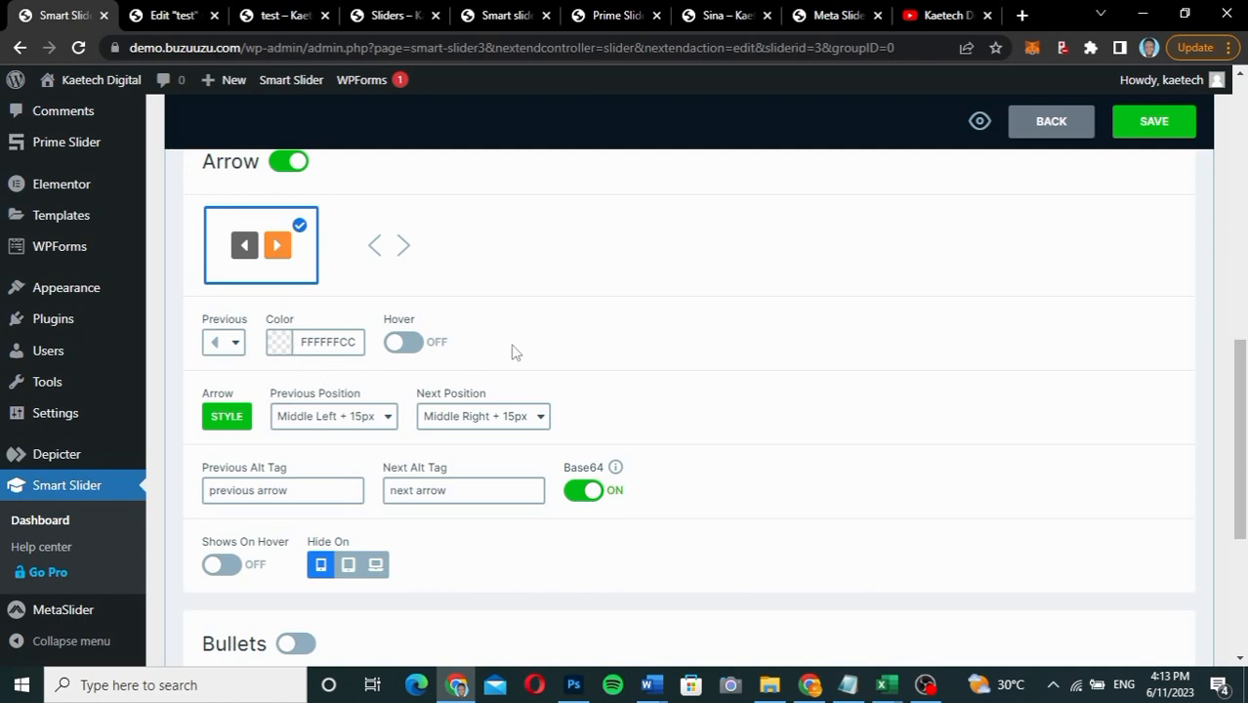
Step: Set the arrow color to black (000000FF) and save the slider
click(277, 344)
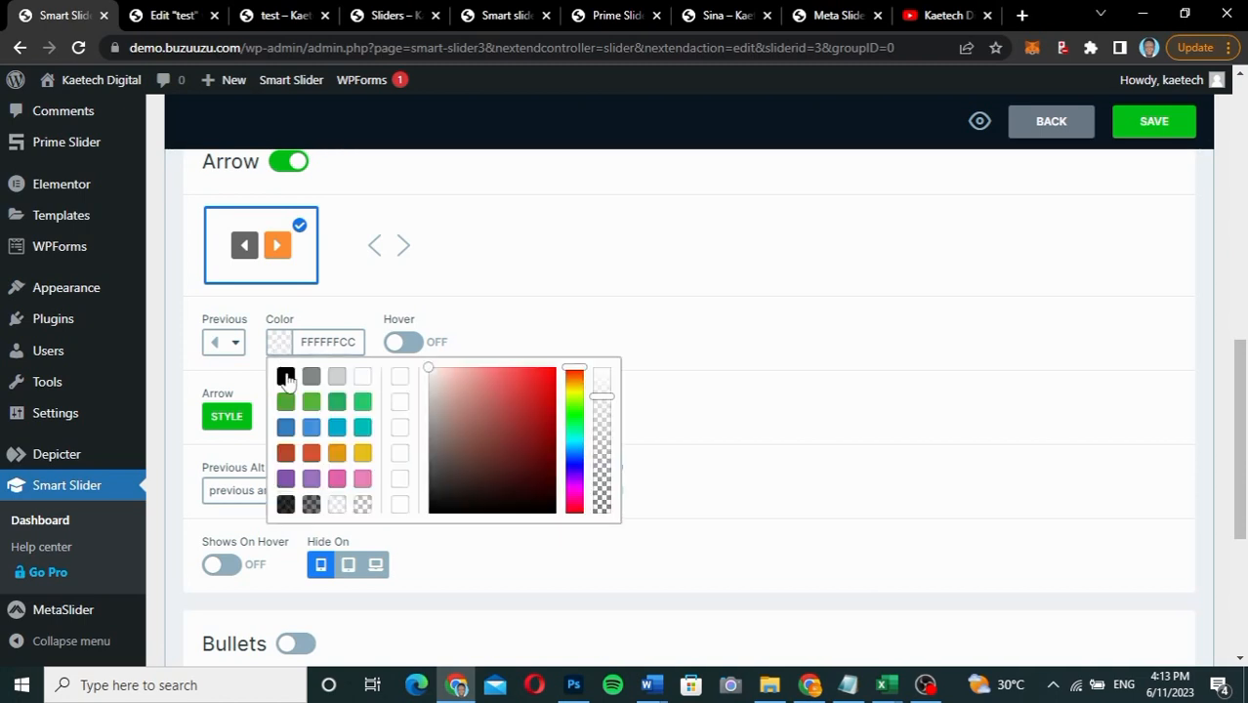
click(285, 377)
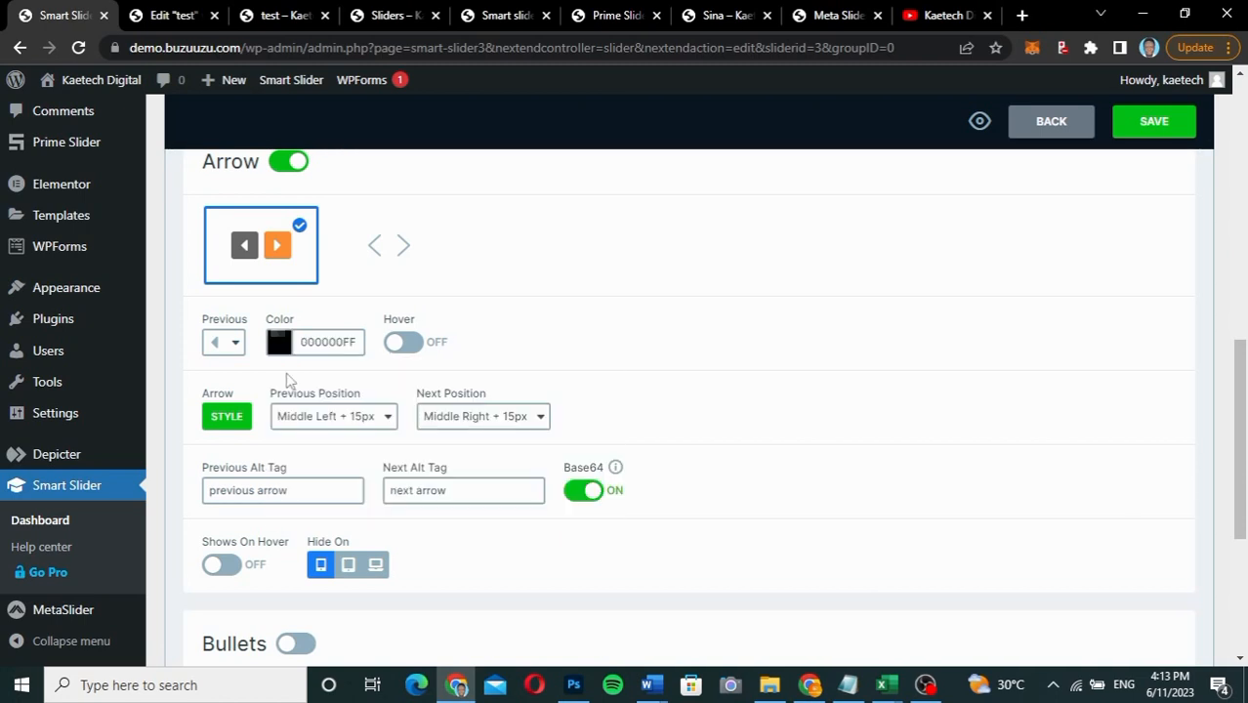
click(1155, 127)
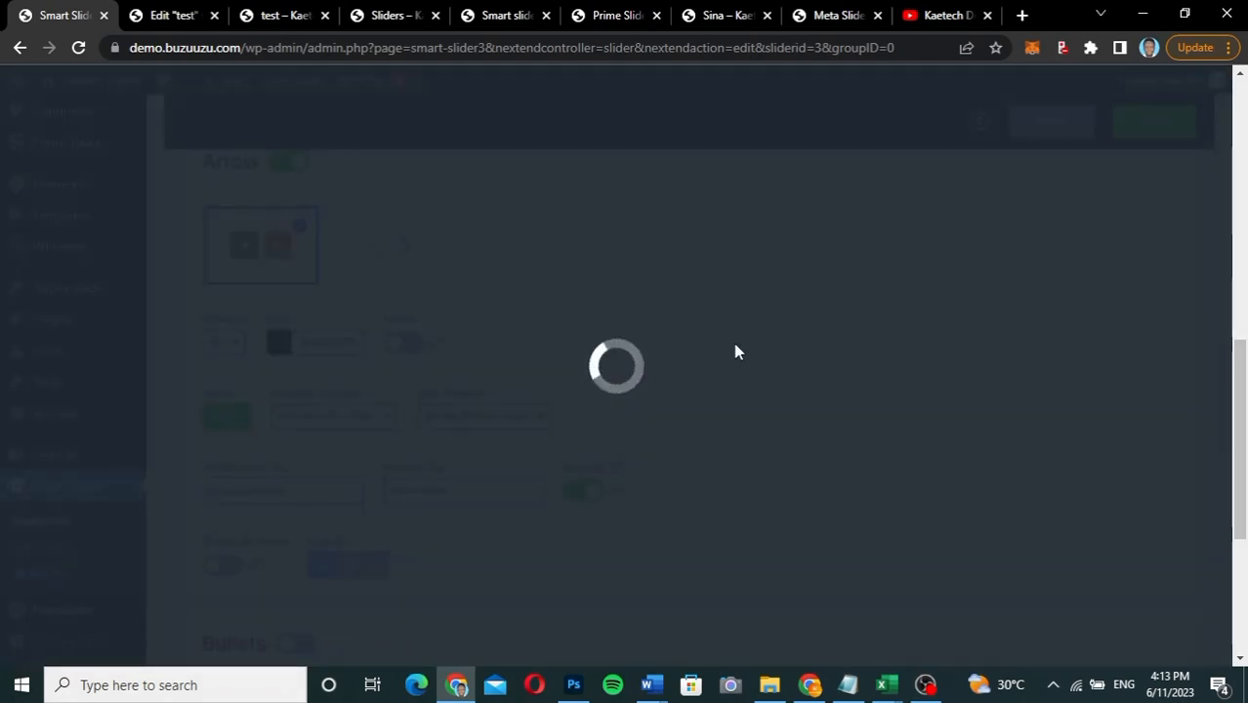
Step: Enable the slider's bullets, switch their image option on and off again, and save the slider
scroll(613, 381, down, 3)
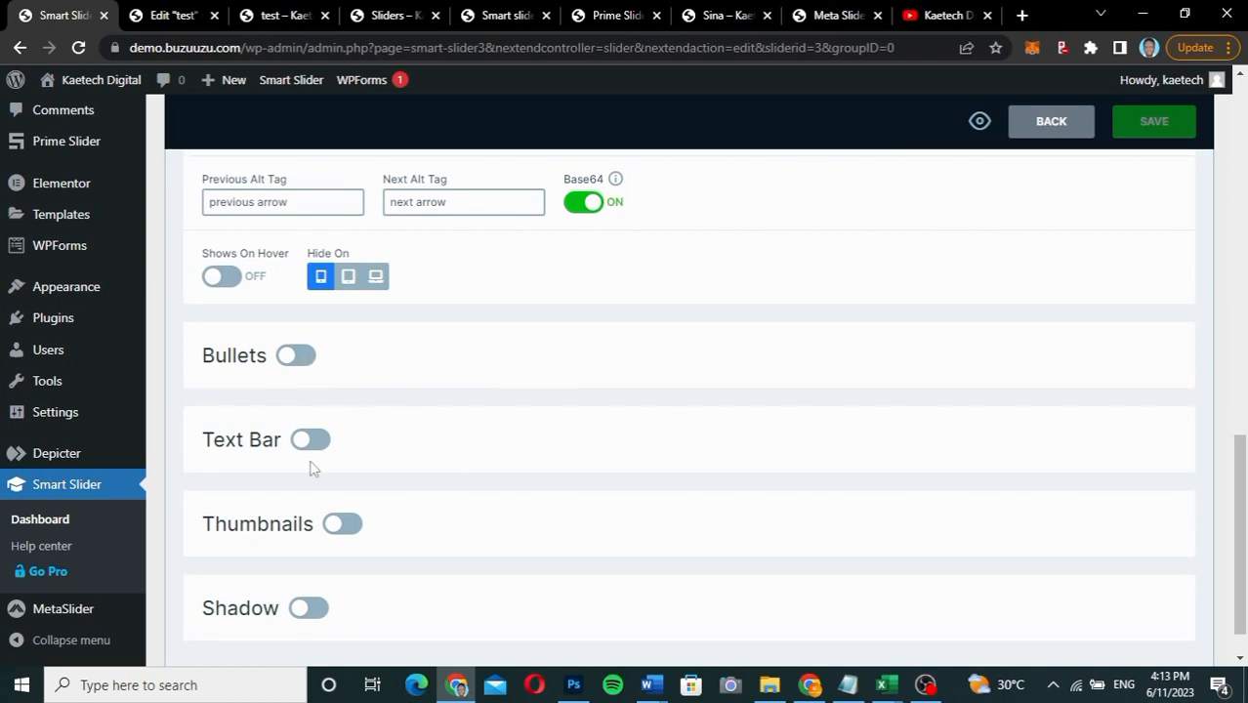
click(296, 356)
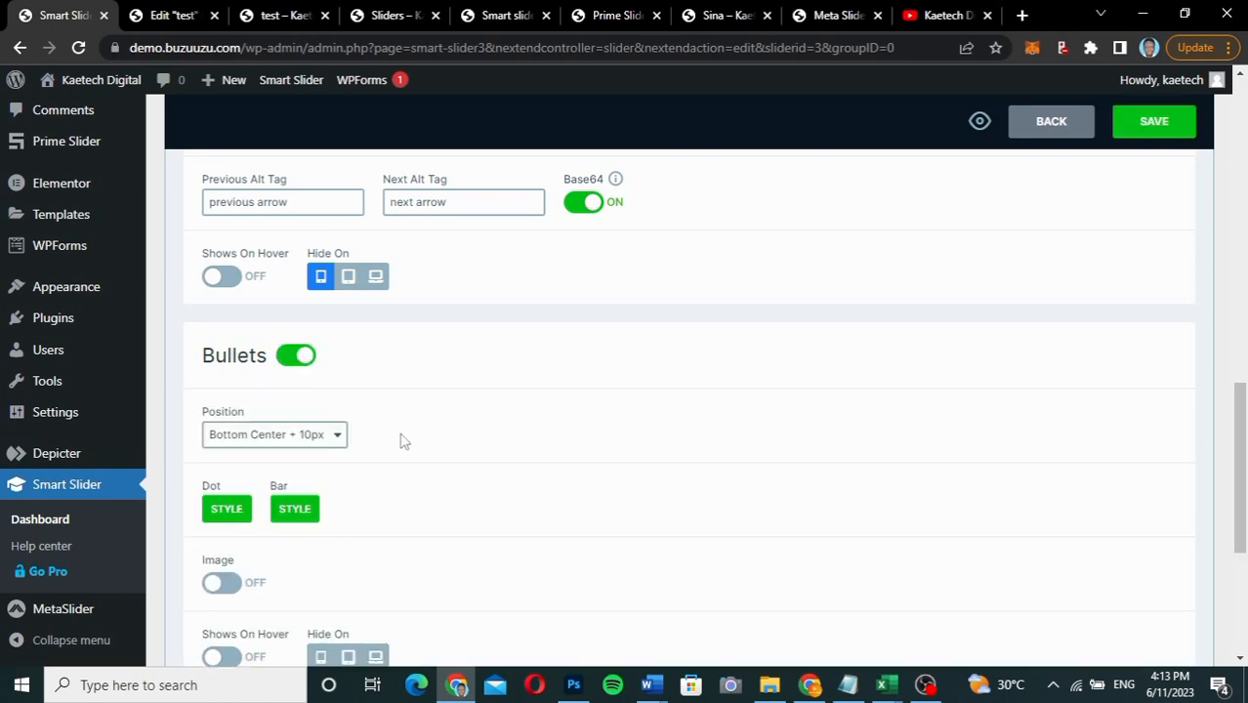
scroll(404, 442, down, 4)
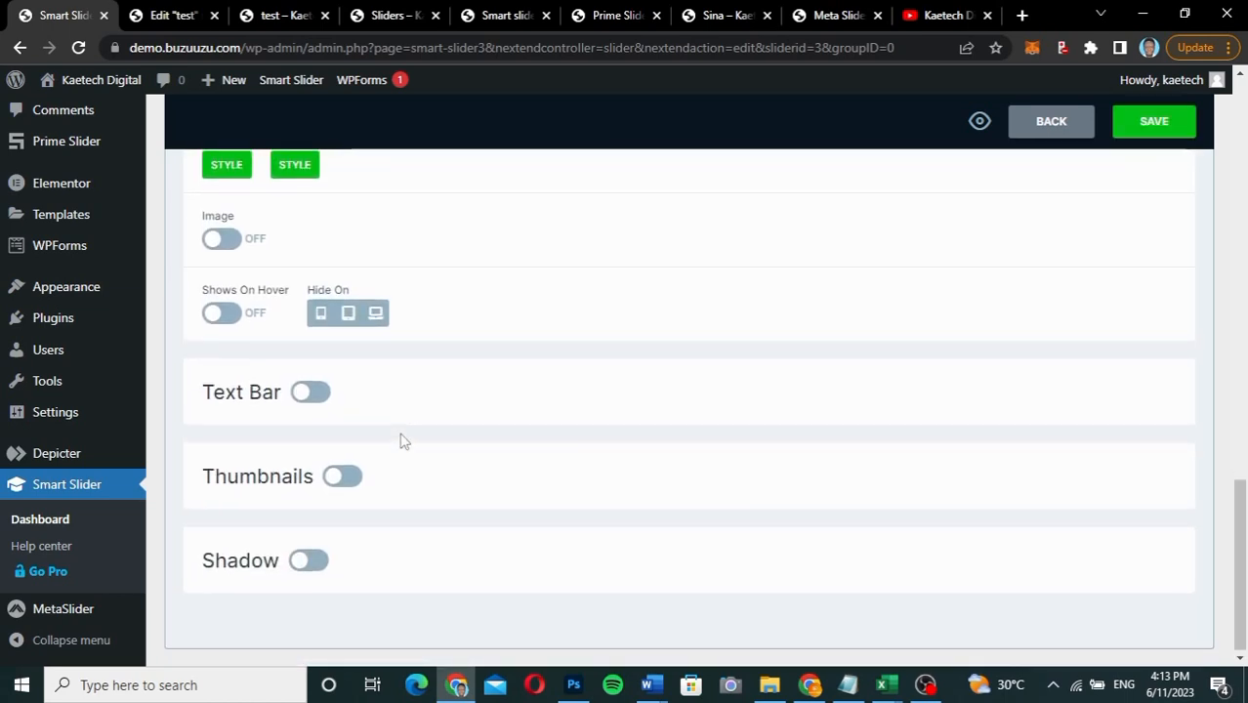
scroll(403, 442, up, 2)
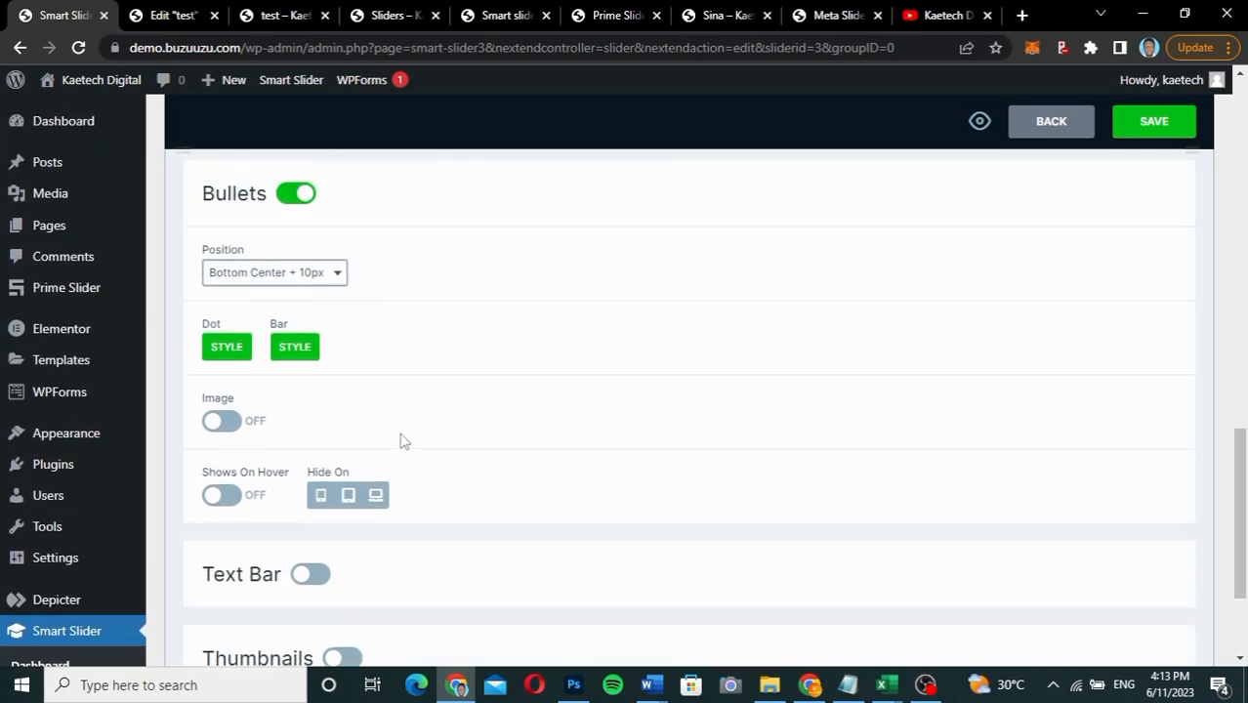
scroll(400, 440, up, 1)
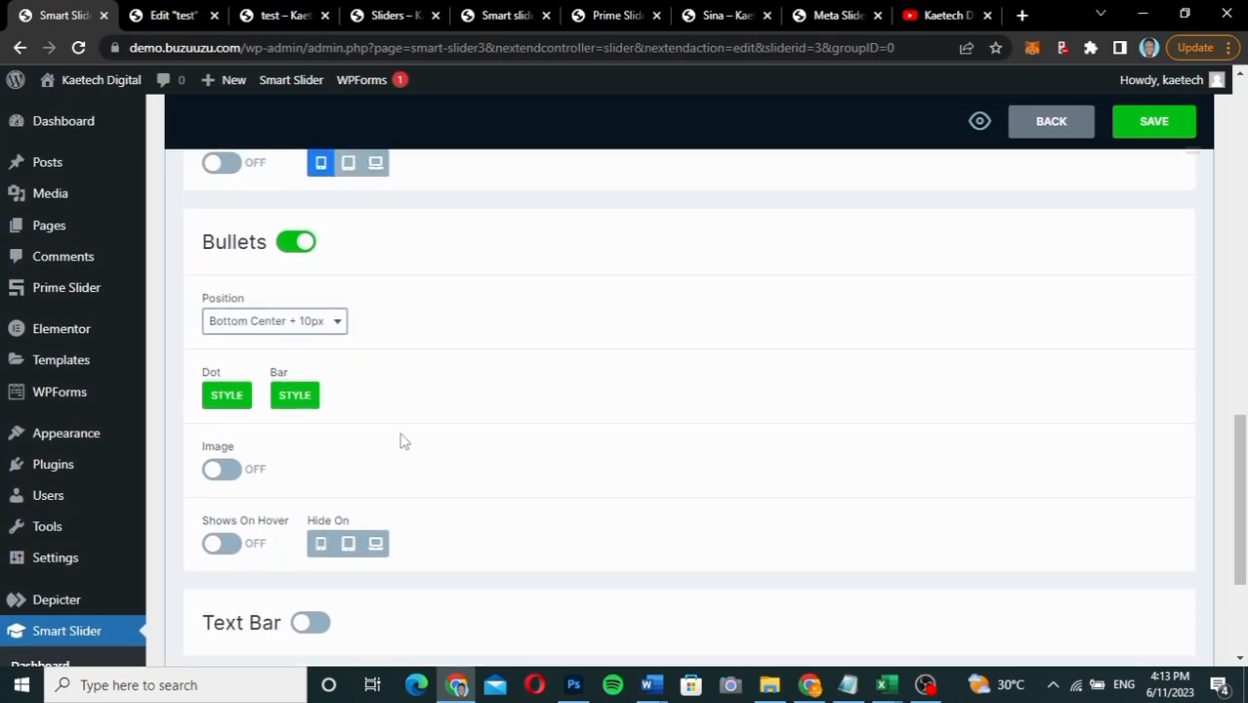
click(223, 470)
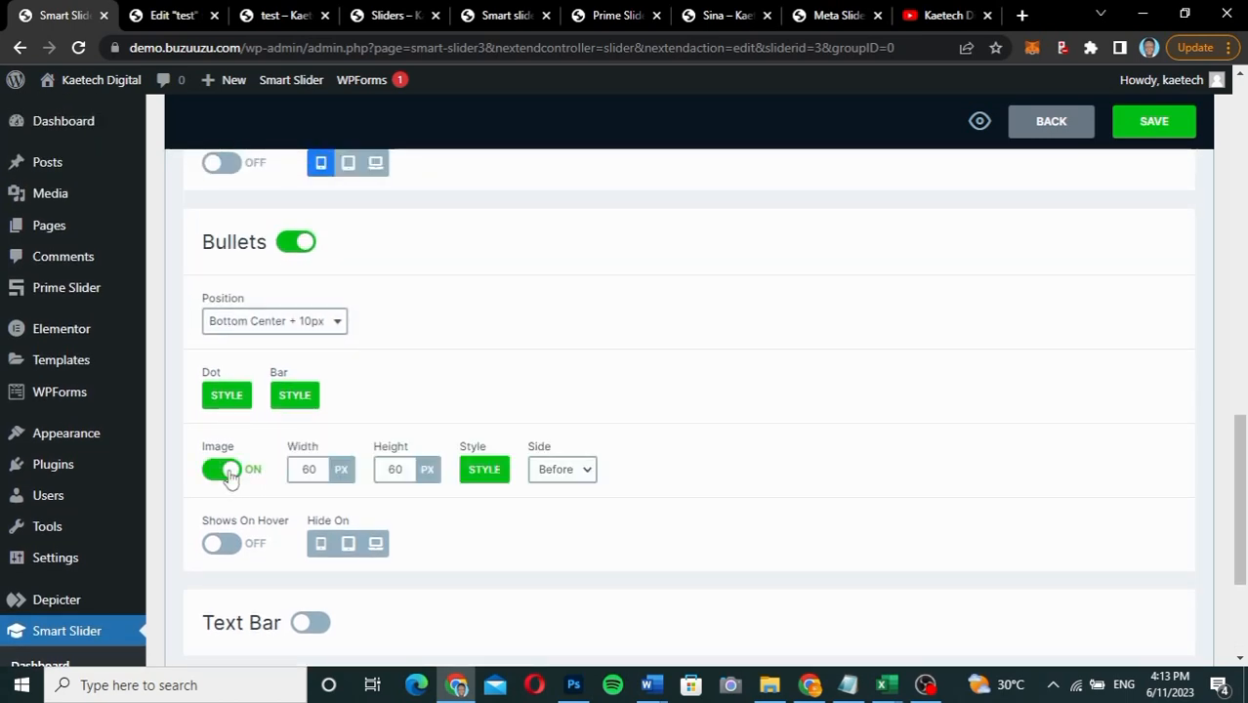
click(227, 471)
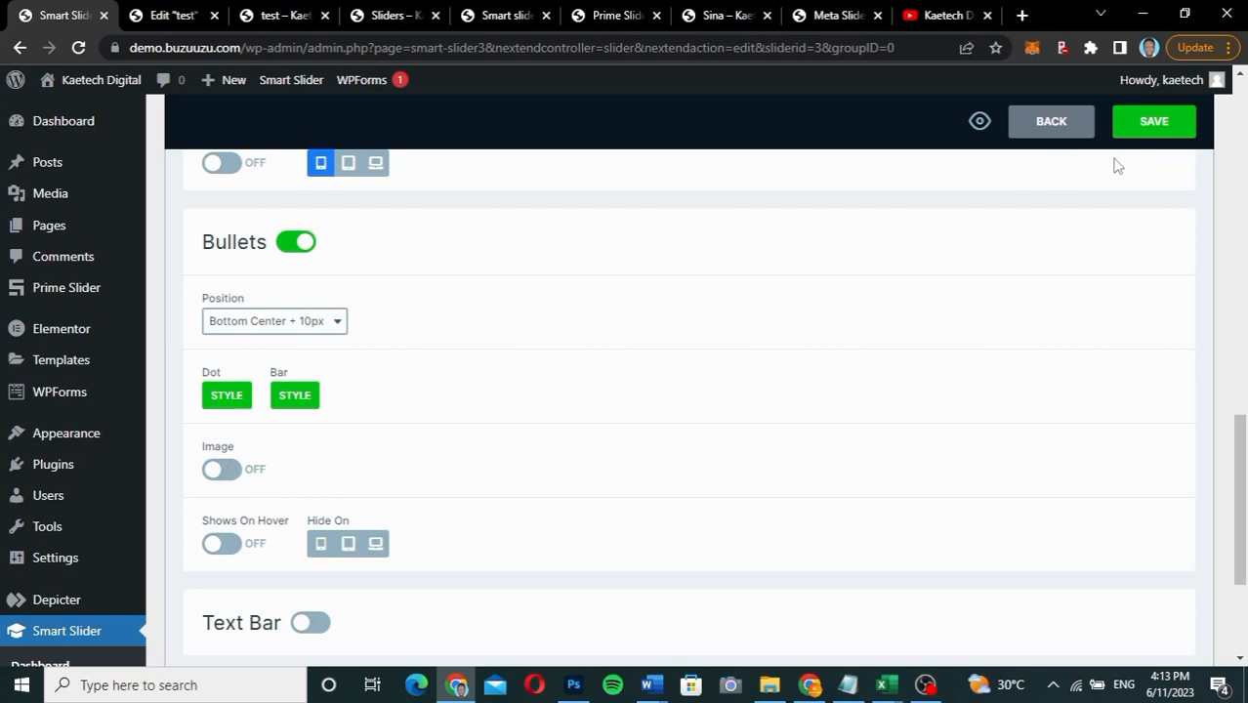
click(1153, 121)
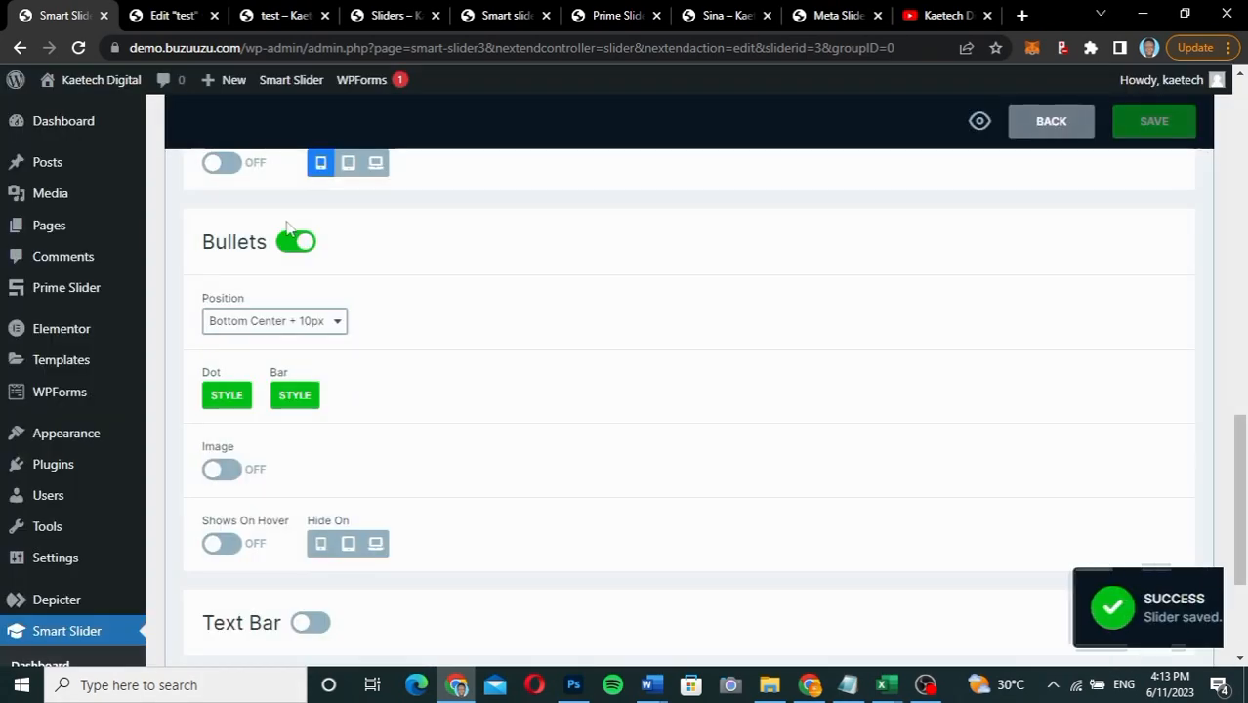
Step: Reload the live test page and advance the Smart Slider to its second slide with the new arrows
click(278, 15)
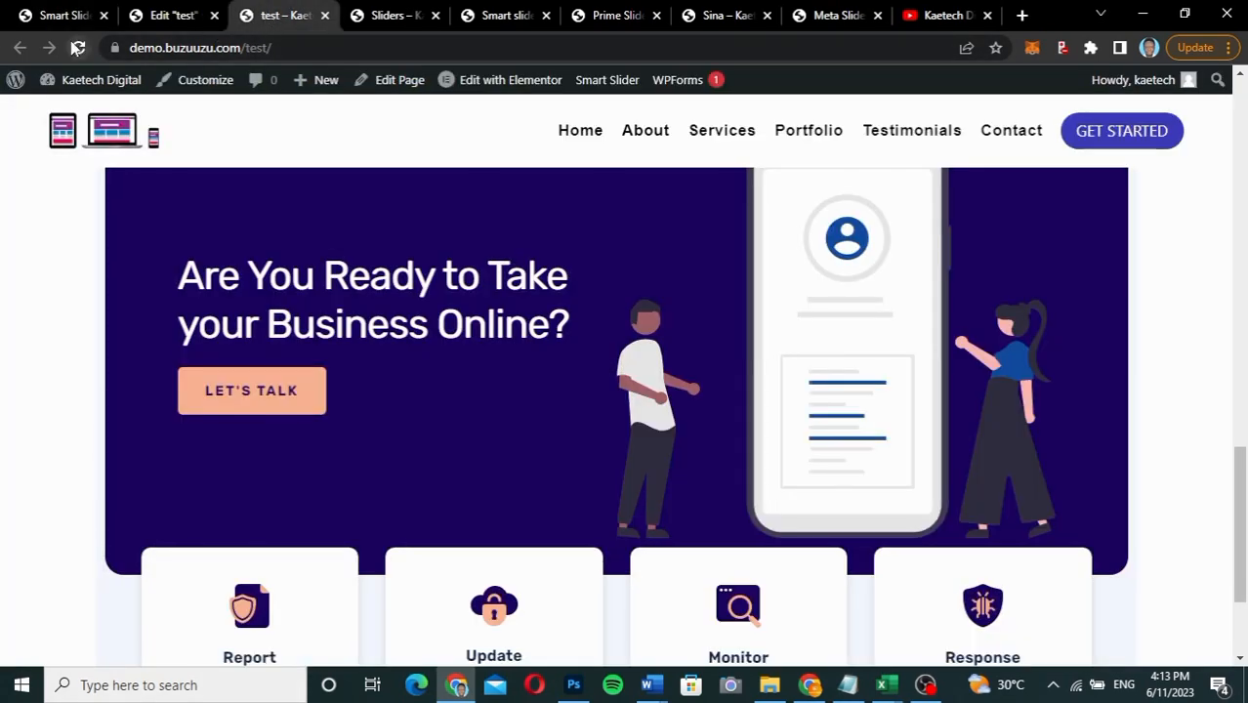
click(77, 47)
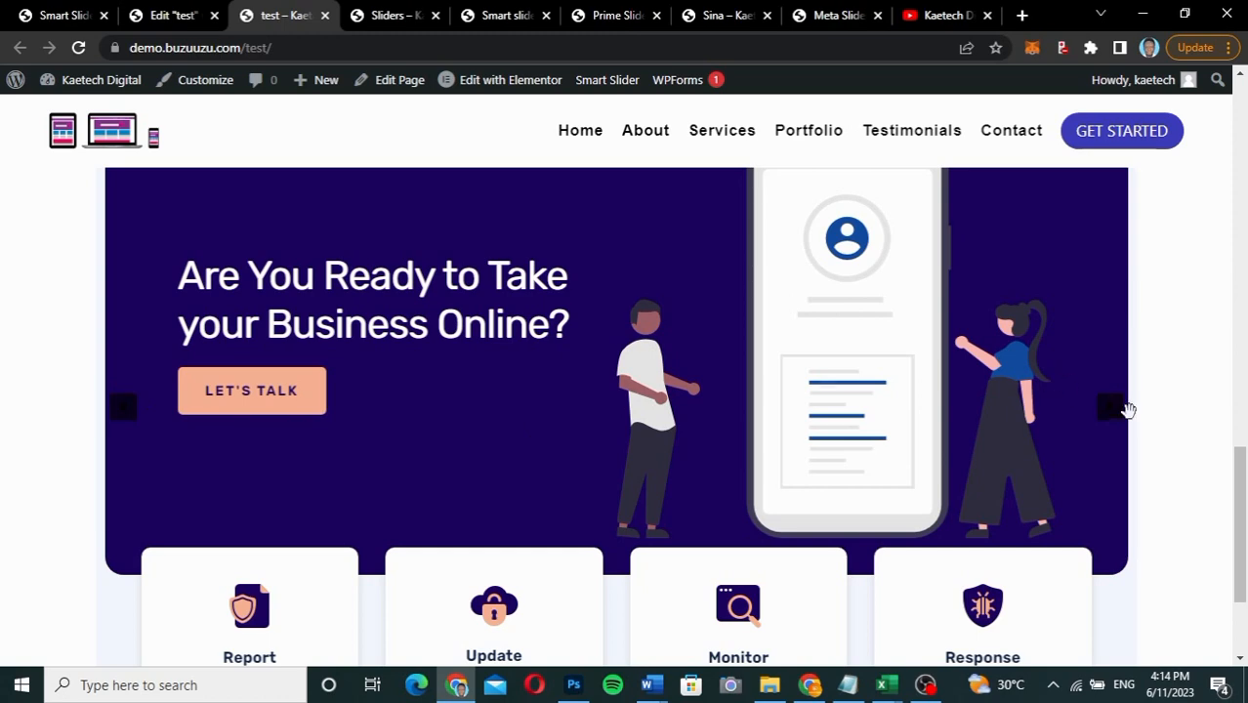
click(1110, 410)
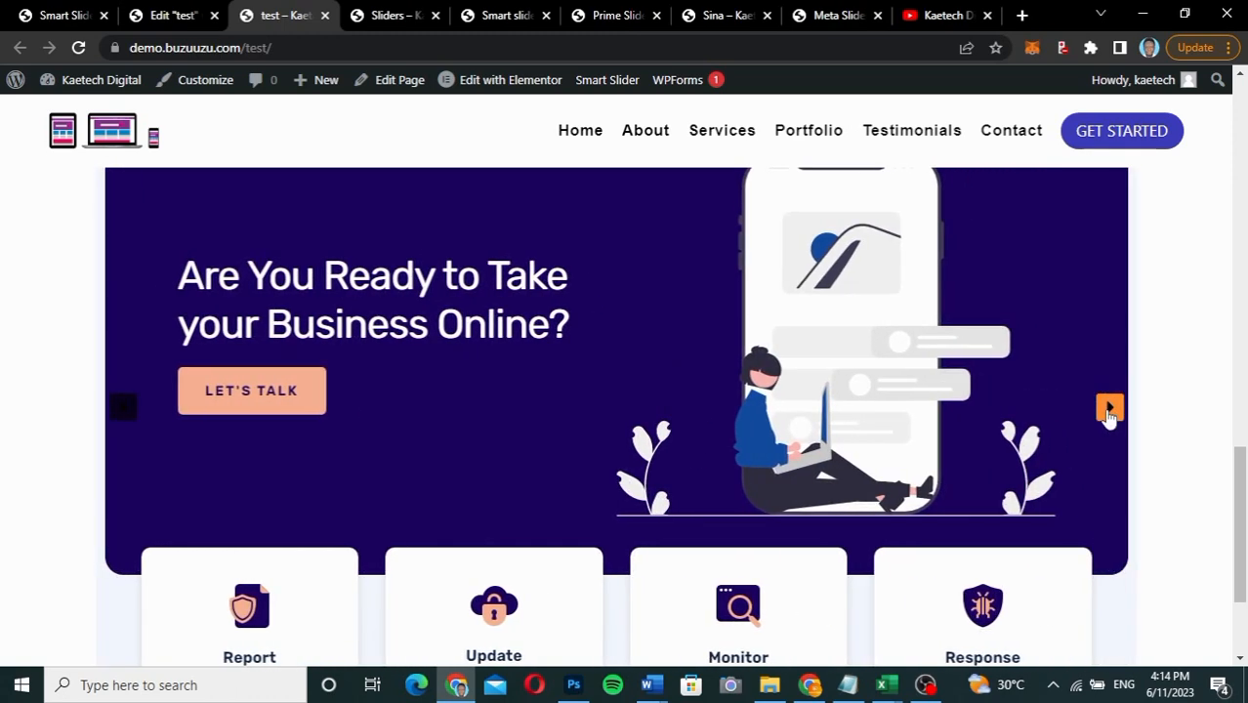
scroll(744, 348, up, 2)
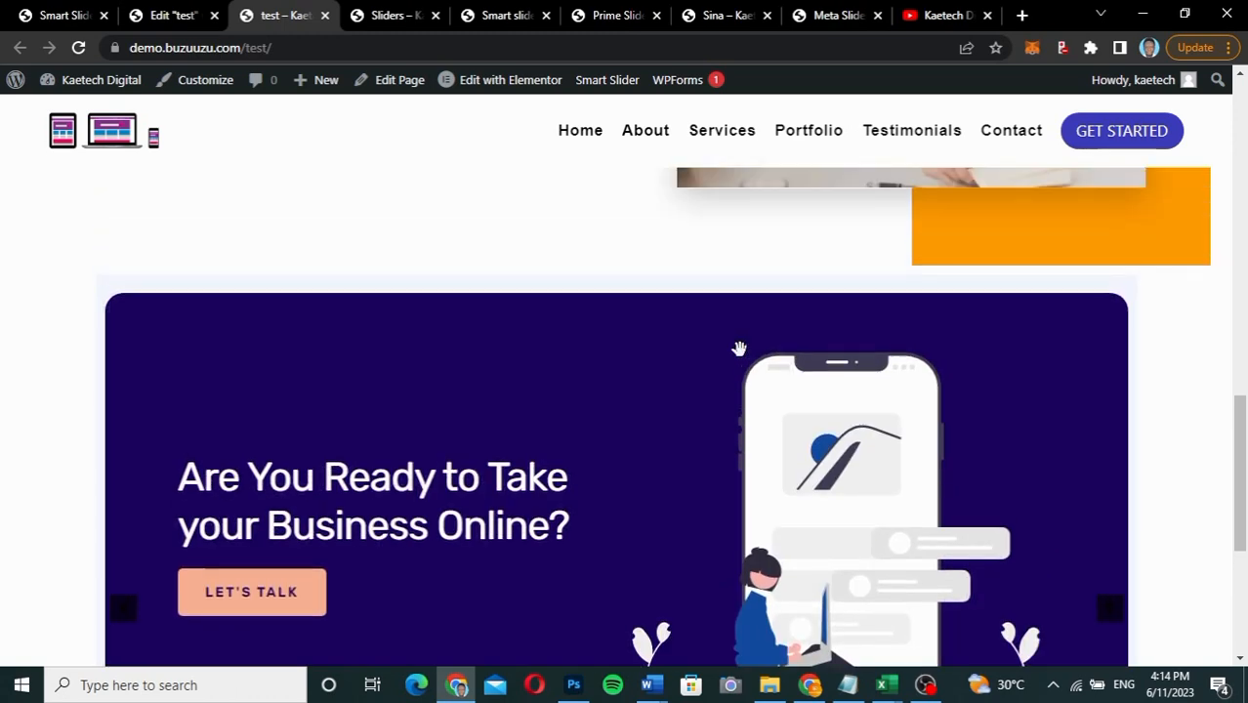
Step: Compare the Smart Slider's arrows on the live test page with the arrow color in the slider settings
scroll(739, 349, down, 2)
scroll(740, 348, up, 2)
scroll(740, 348, down, 2)
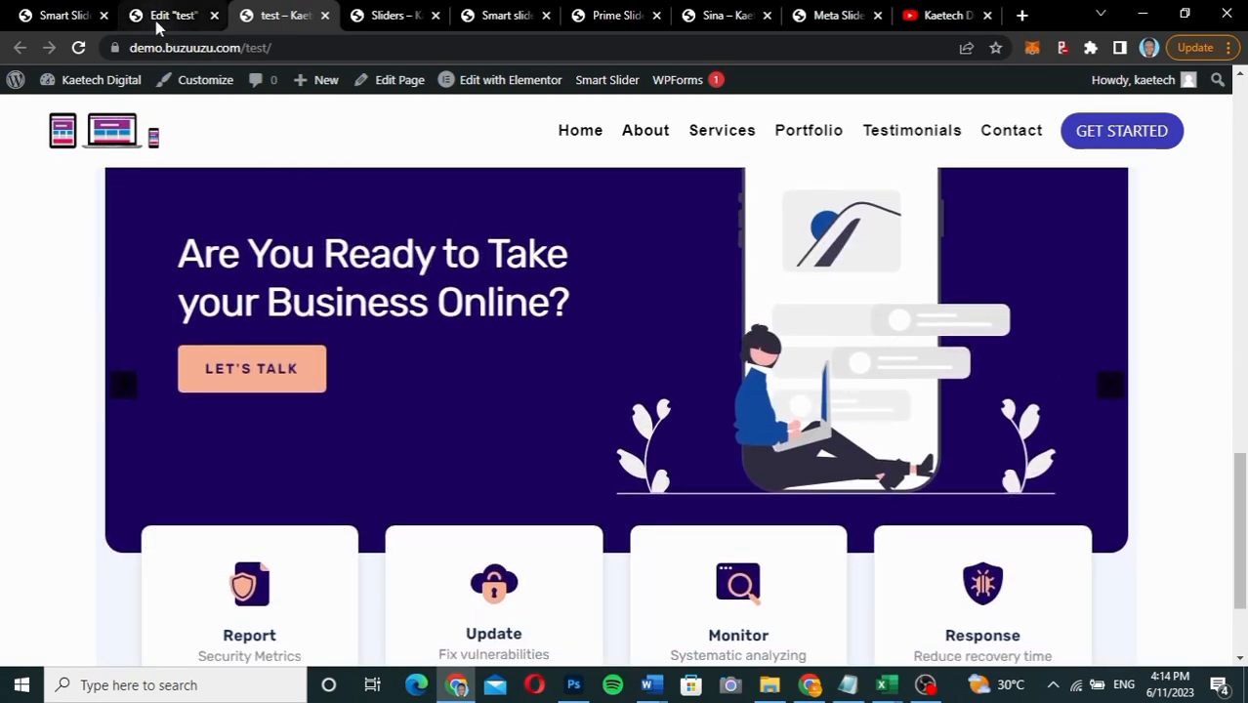
click(61, 18)
scroll(472, 321, up, 4)
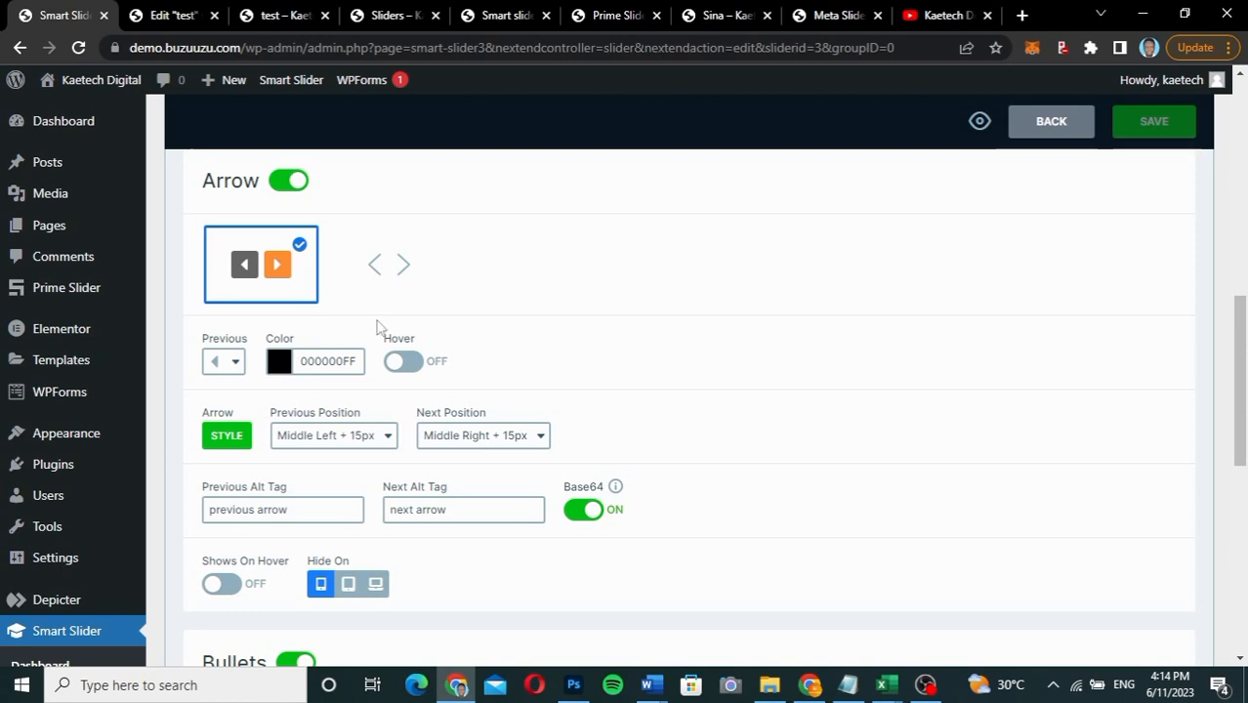
click(278, 364)
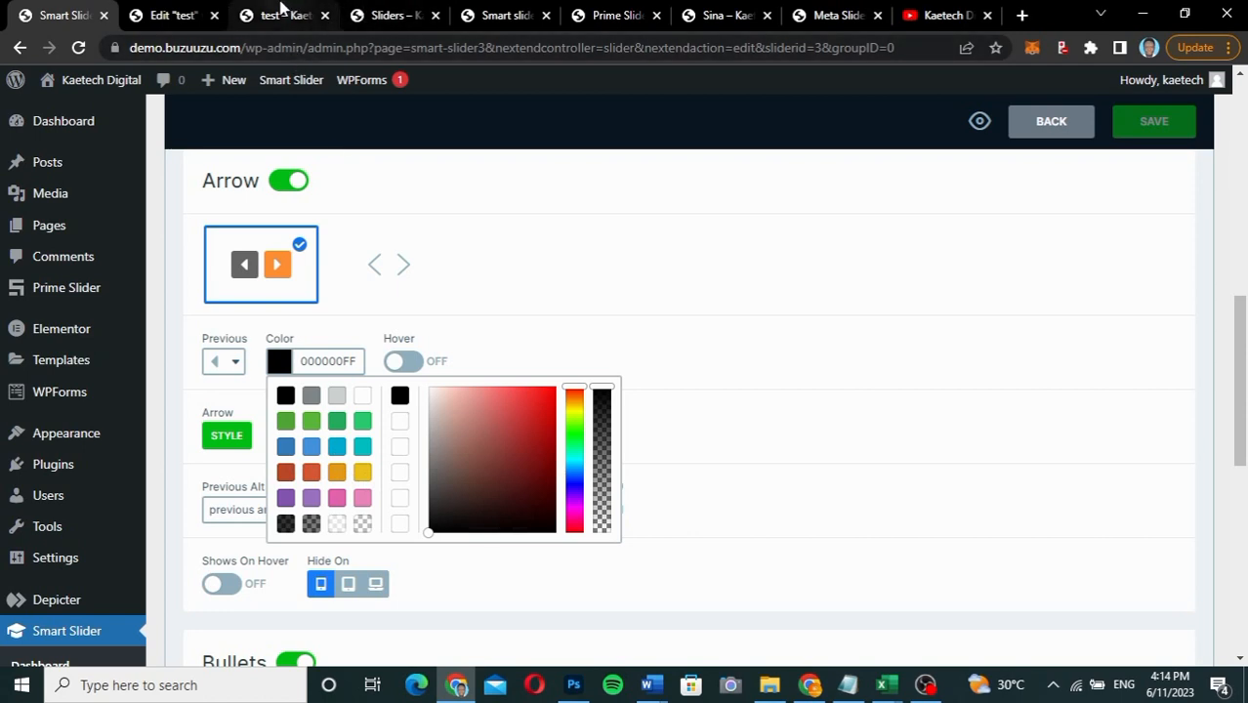
click(280, 17)
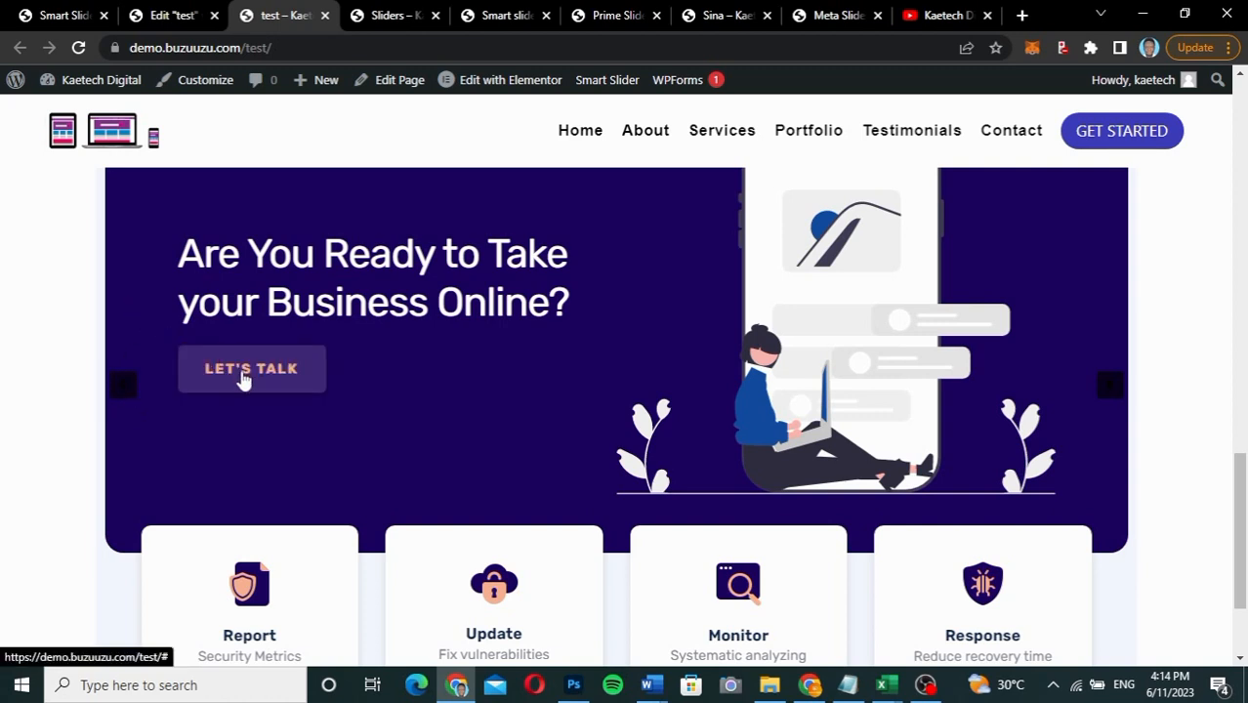
click(61, 16)
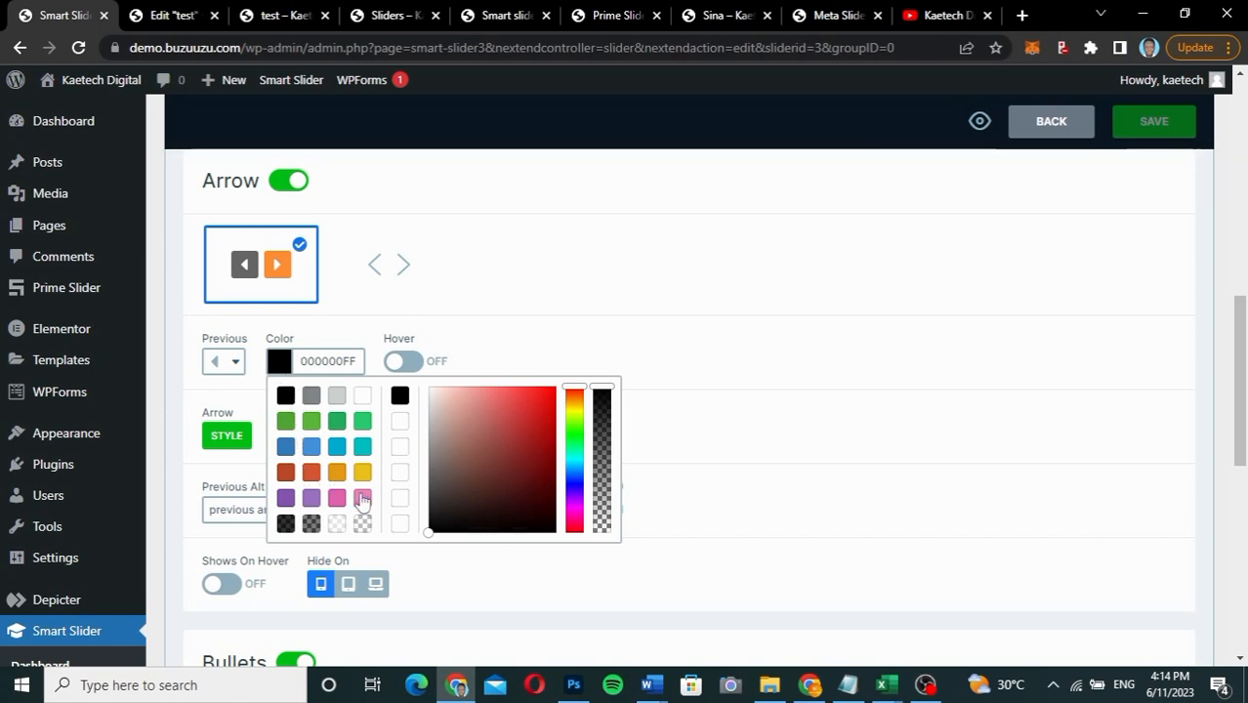
Step: Change the slider's arrow color to dark purple (290151FF)
click(567, 485)
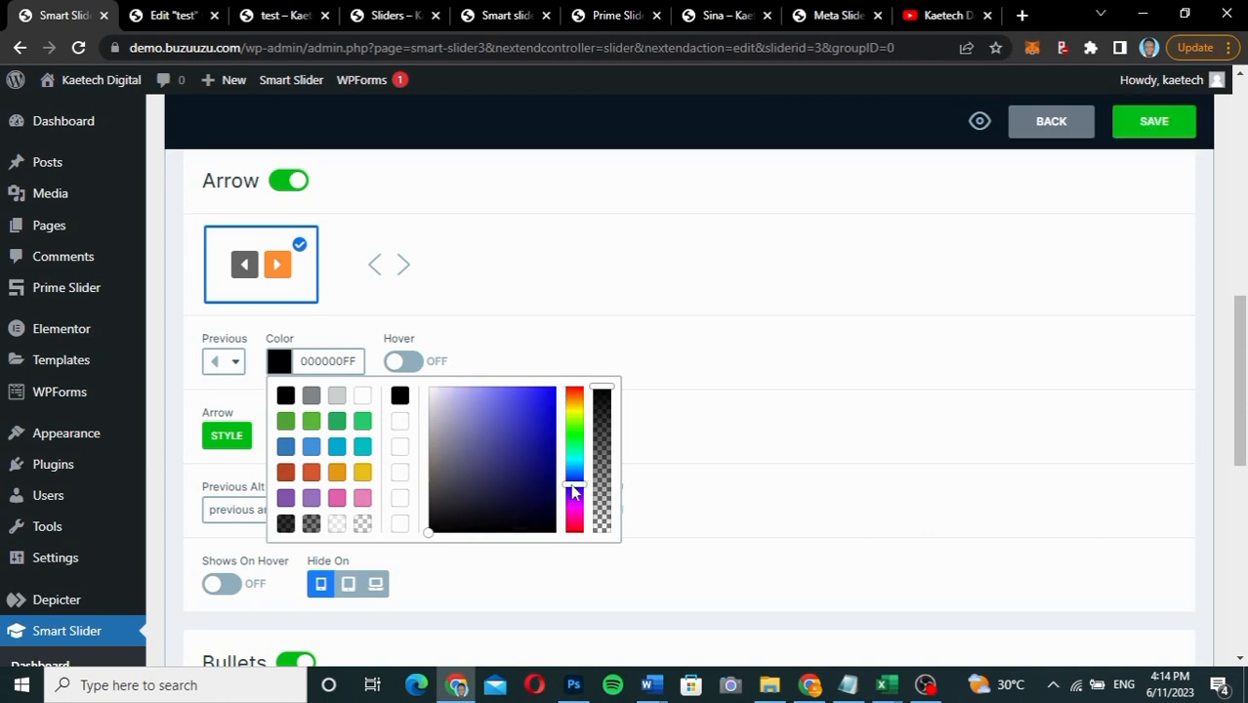
click(576, 491)
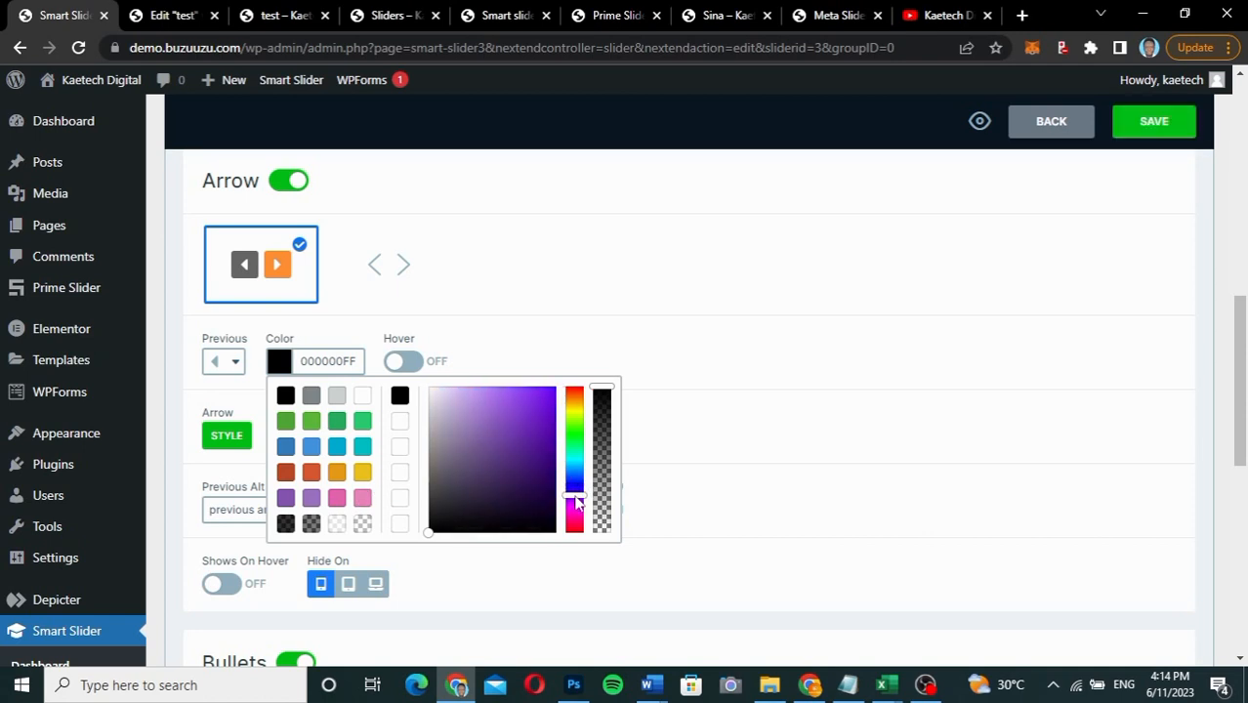
click(547, 488)
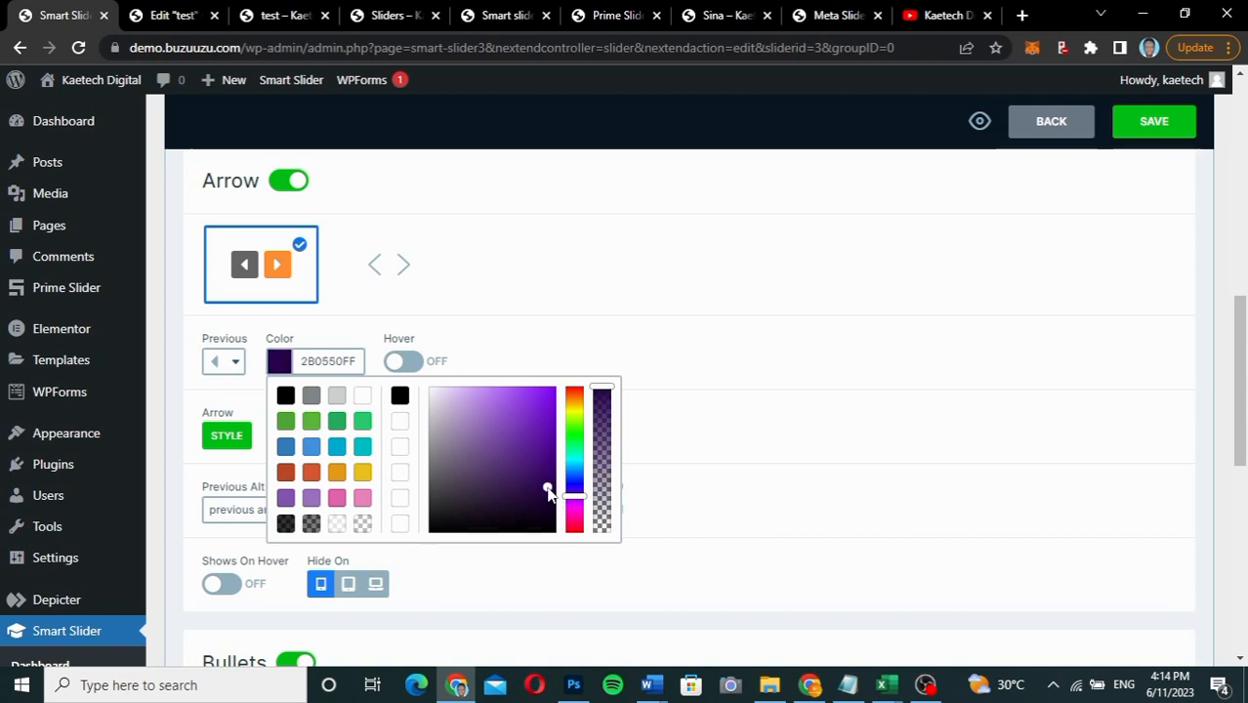
drag(548, 491, 557, 493)
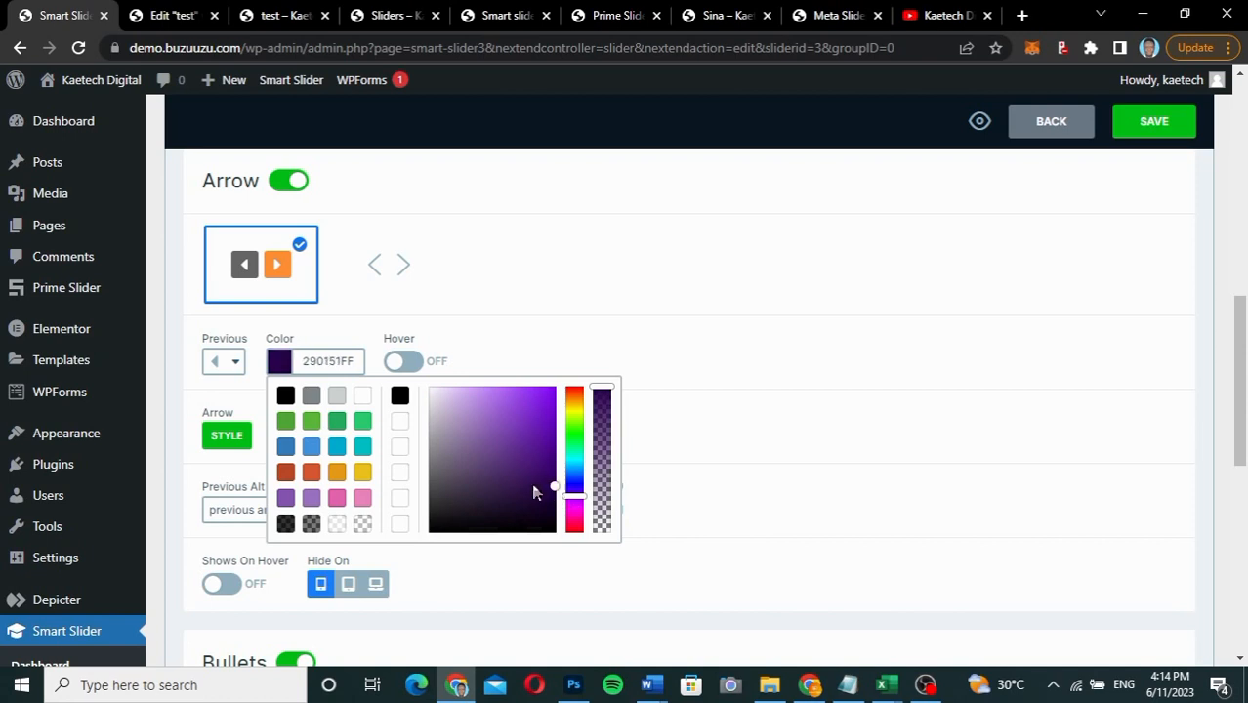
click(279, 363)
click(279, 363)
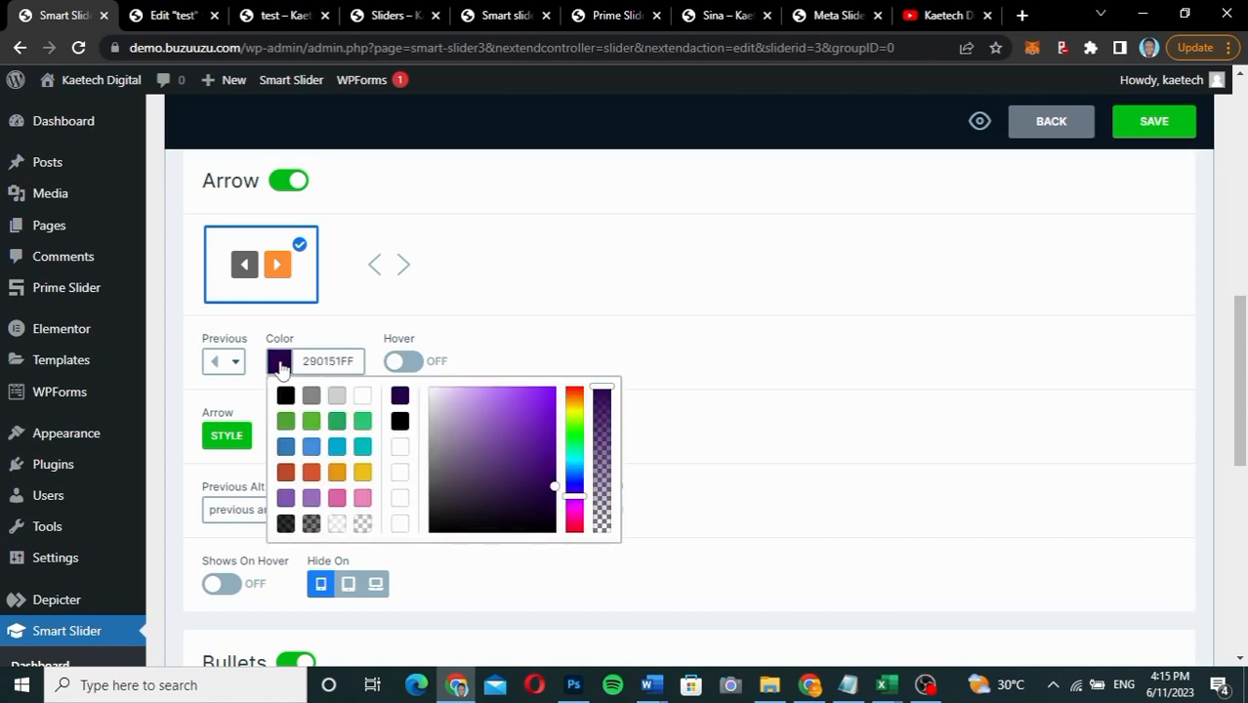
click(520, 309)
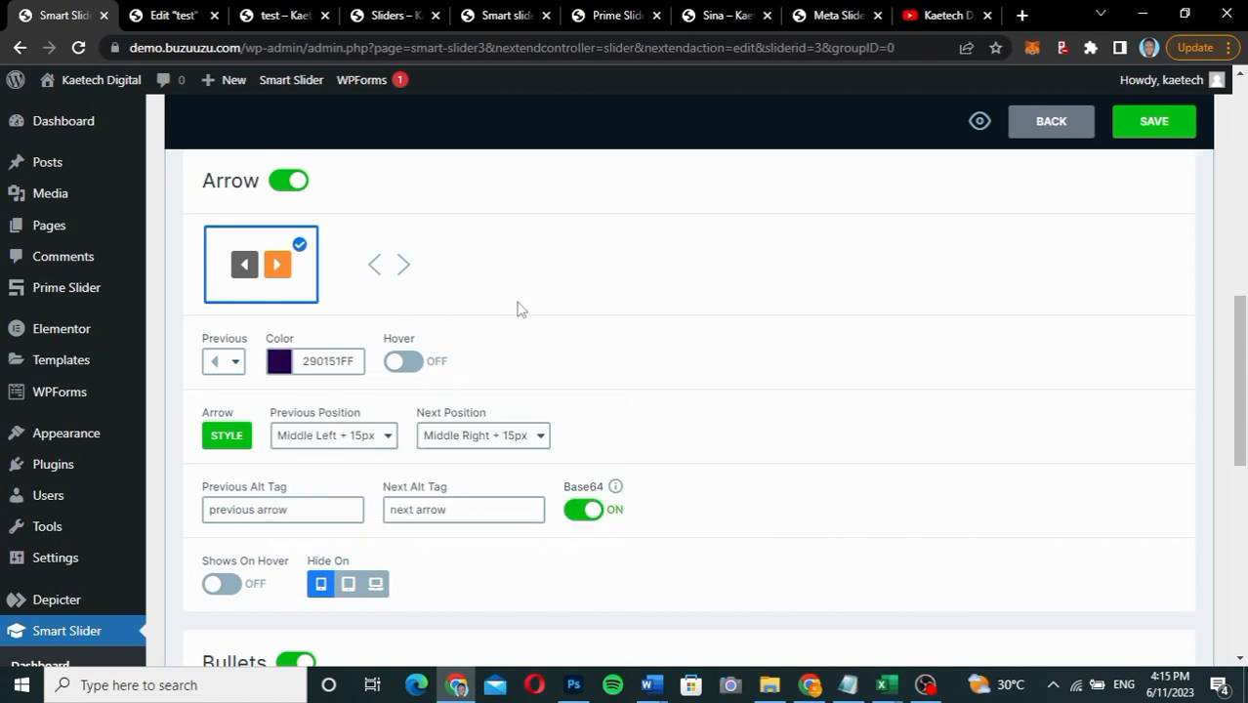
Step: Check the previous-arrow shapes, try the thin chevron arrow style and switch back to the boxed triangle style
click(231, 364)
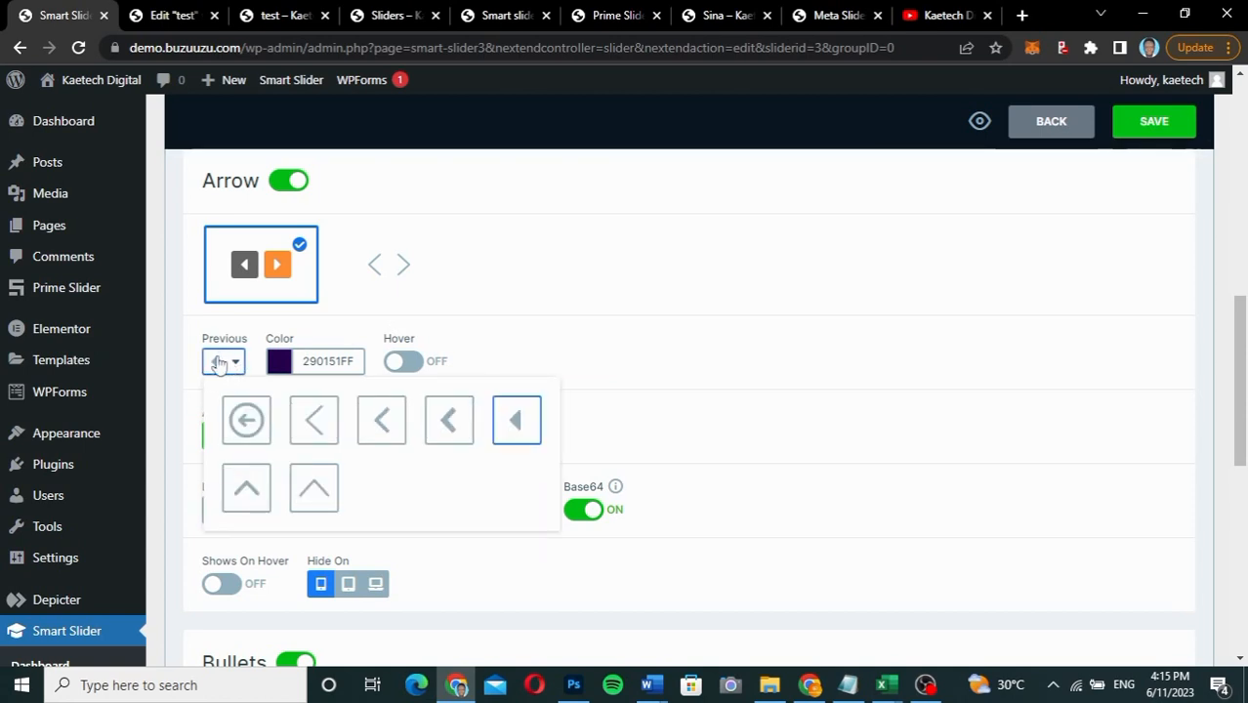
click(558, 313)
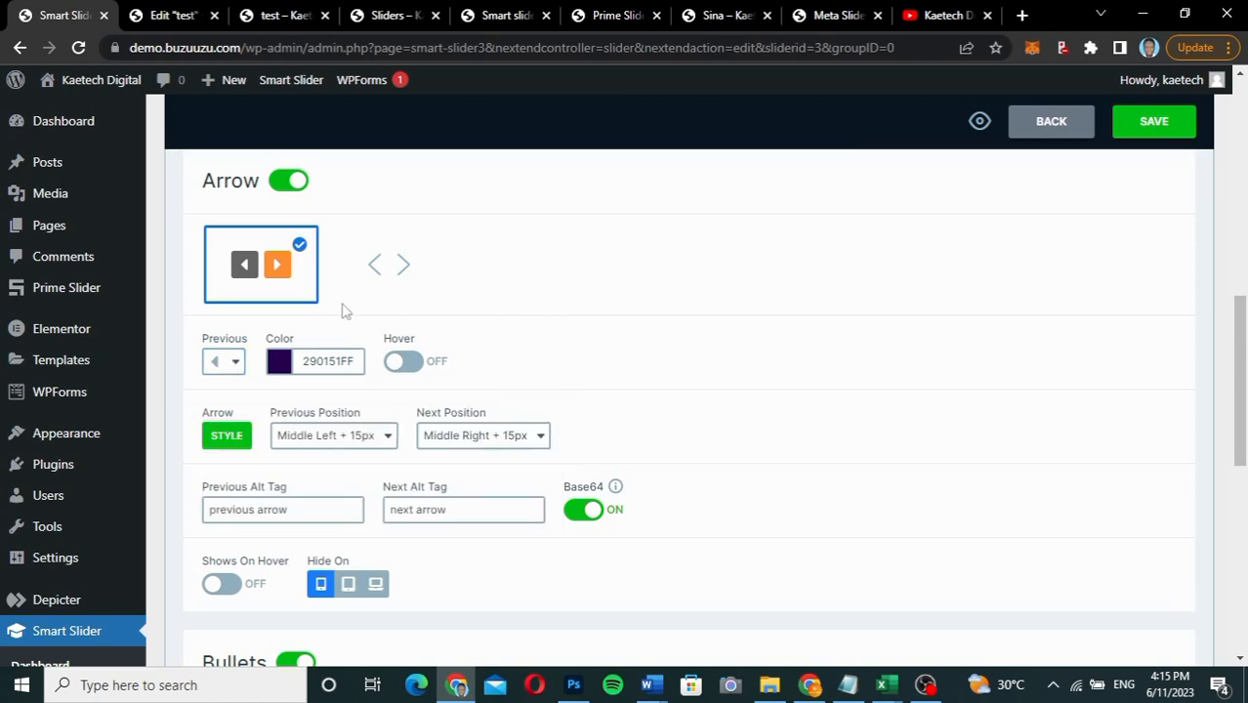
click(404, 273)
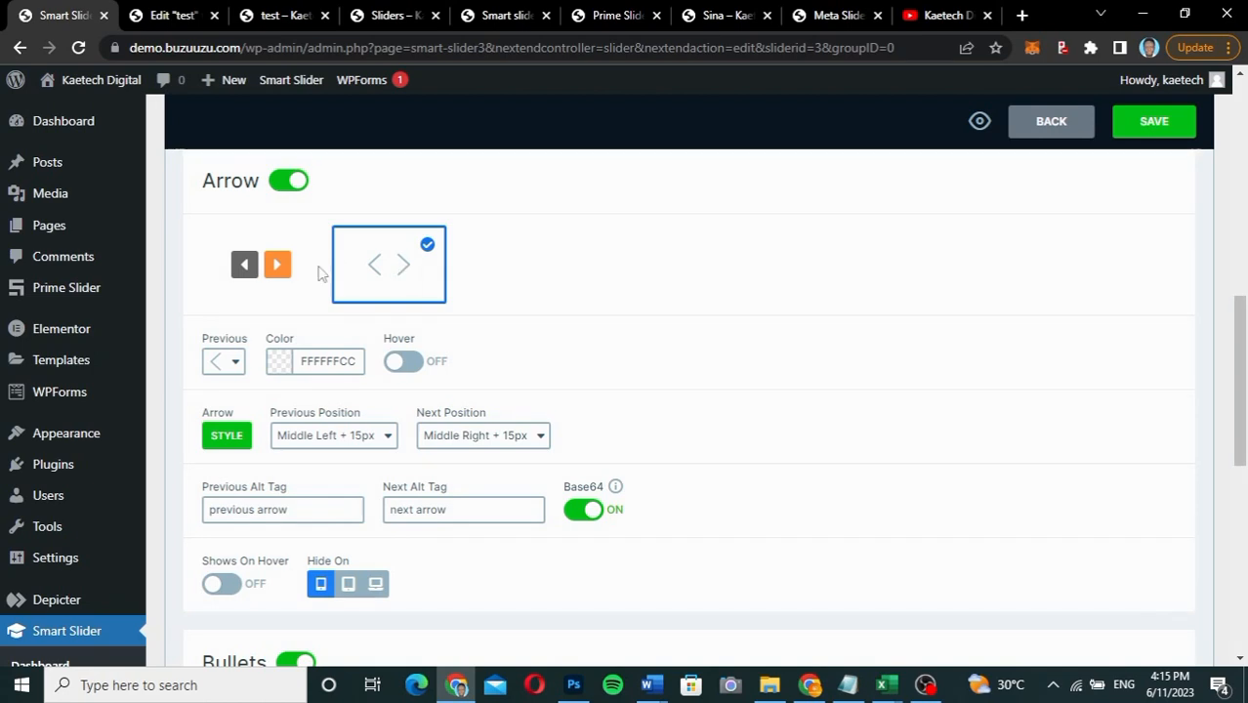
click(272, 268)
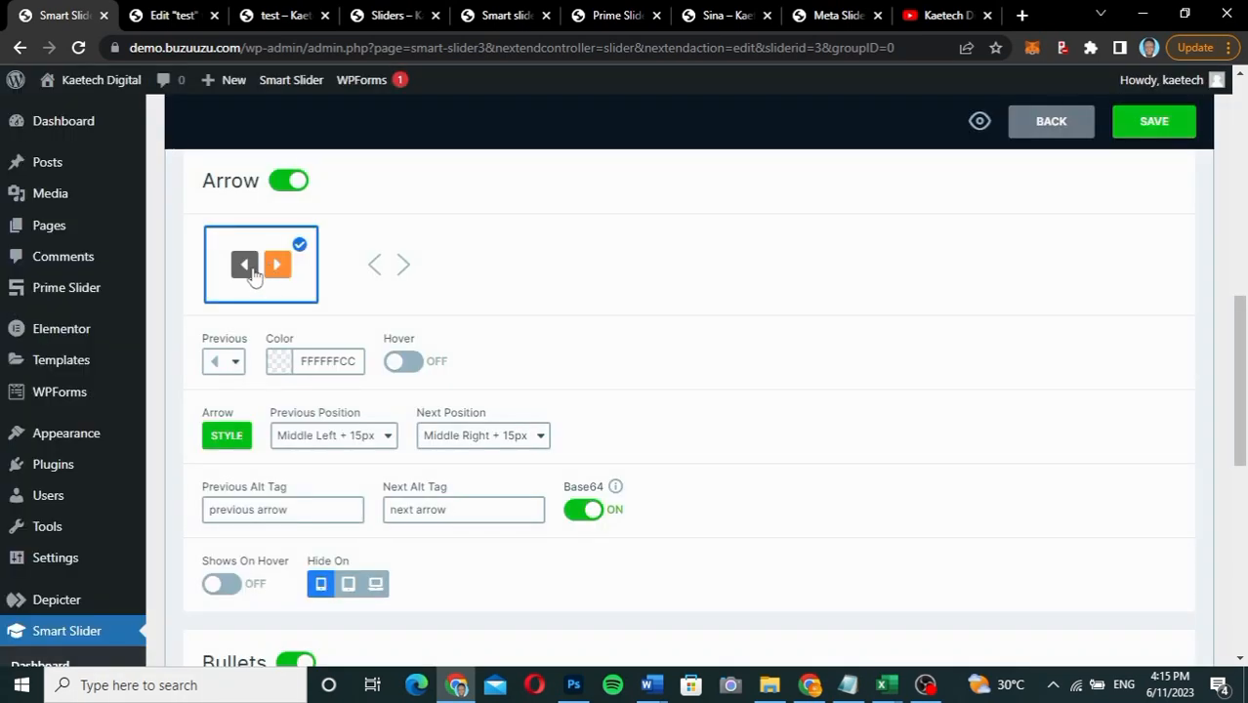
Step: Reapply the recent dark purple 290151FF as the arrow color and save the slider
click(280, 361)
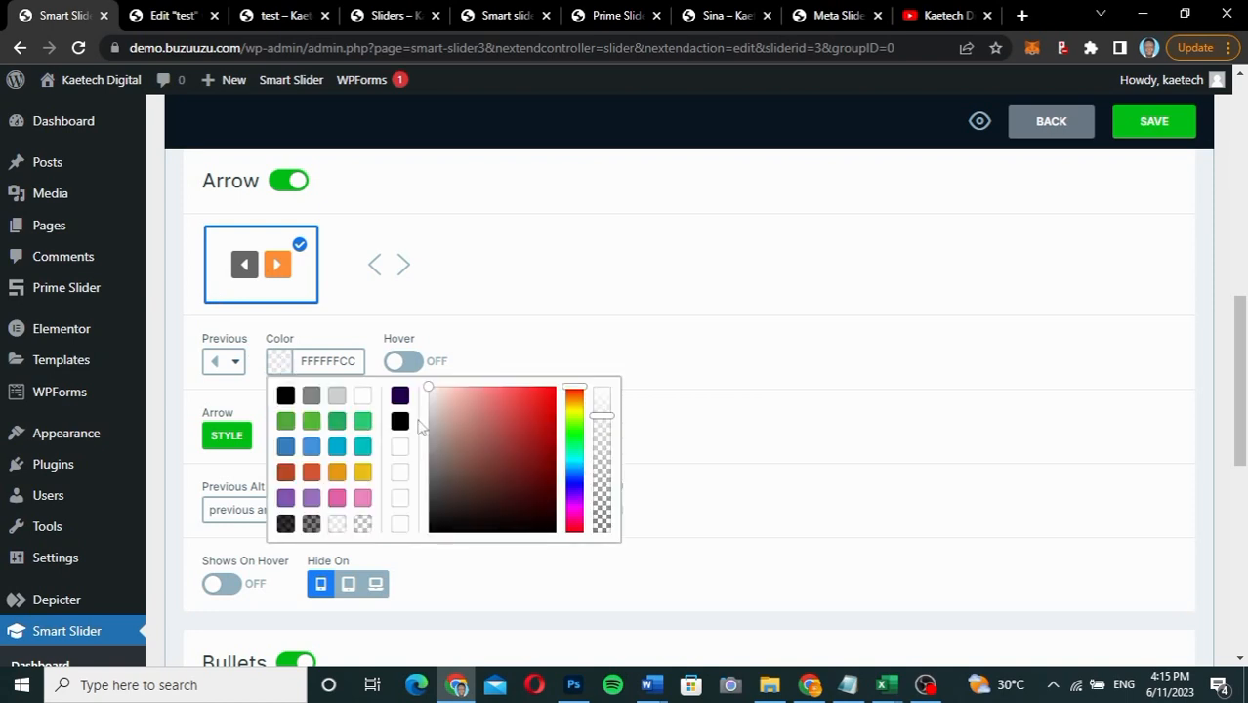
click(400, 396)
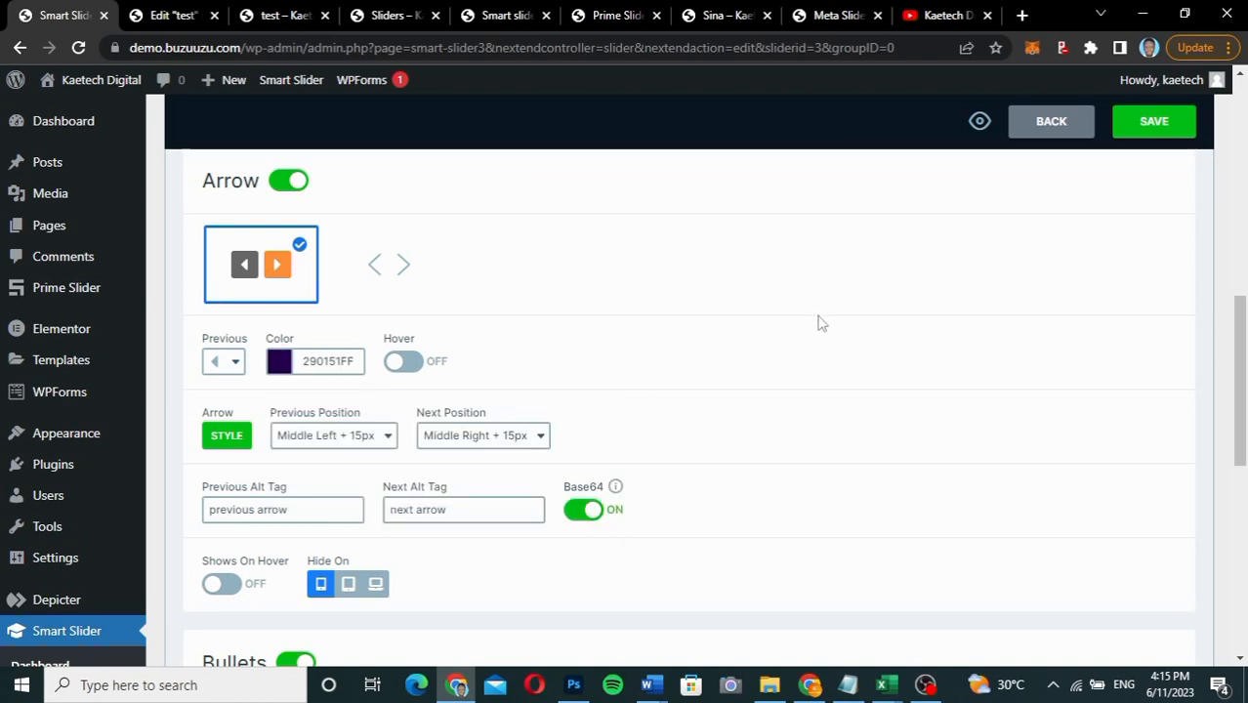
scroll(760, 399, down, 2)
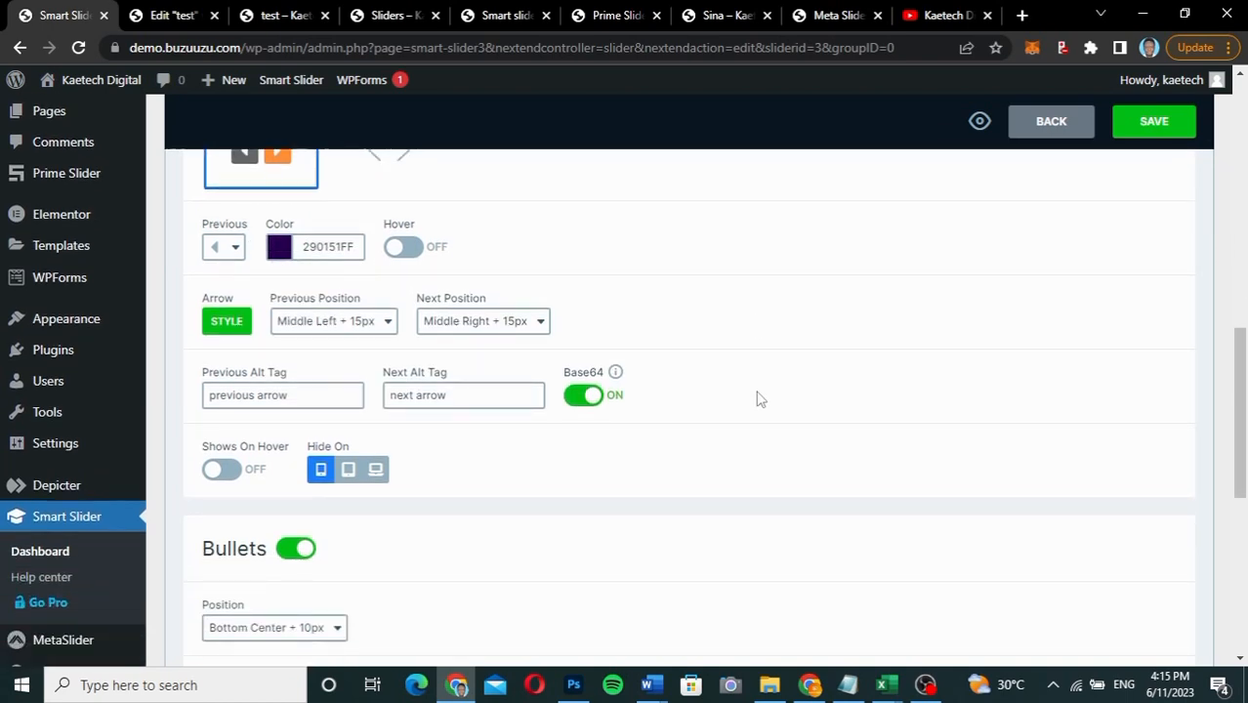
scroll(758, 396, up, 1)
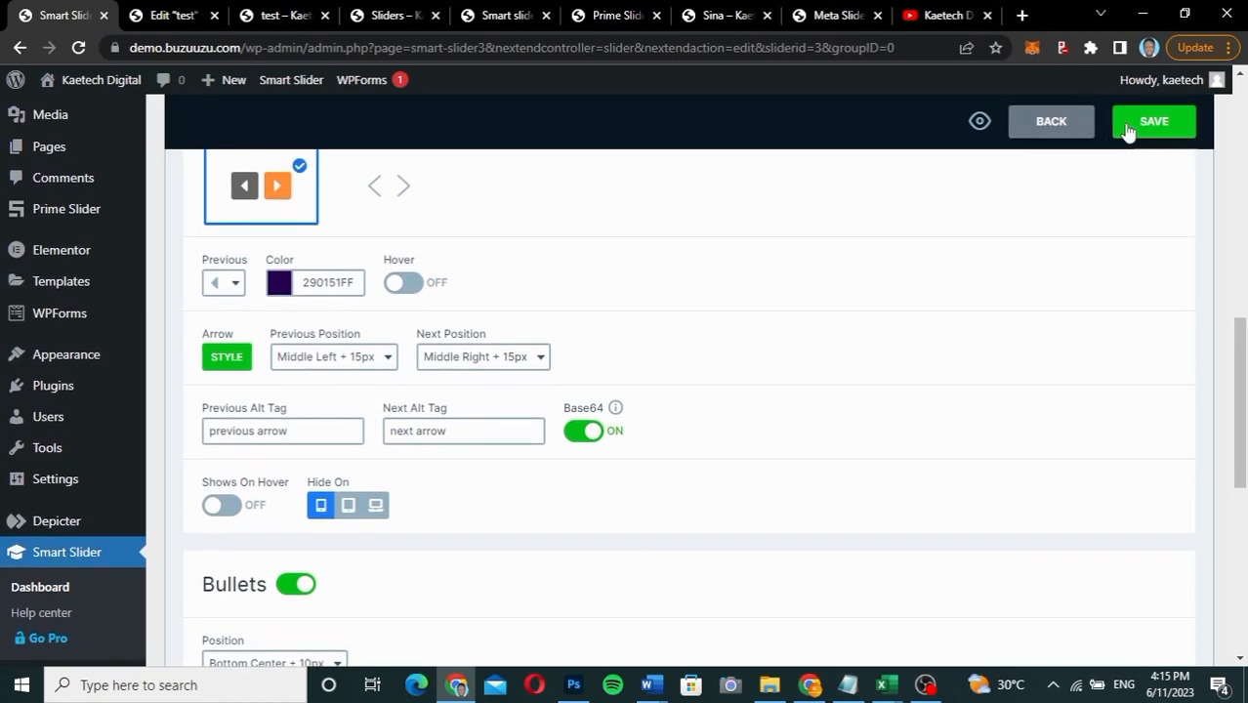
click(1128, 125)
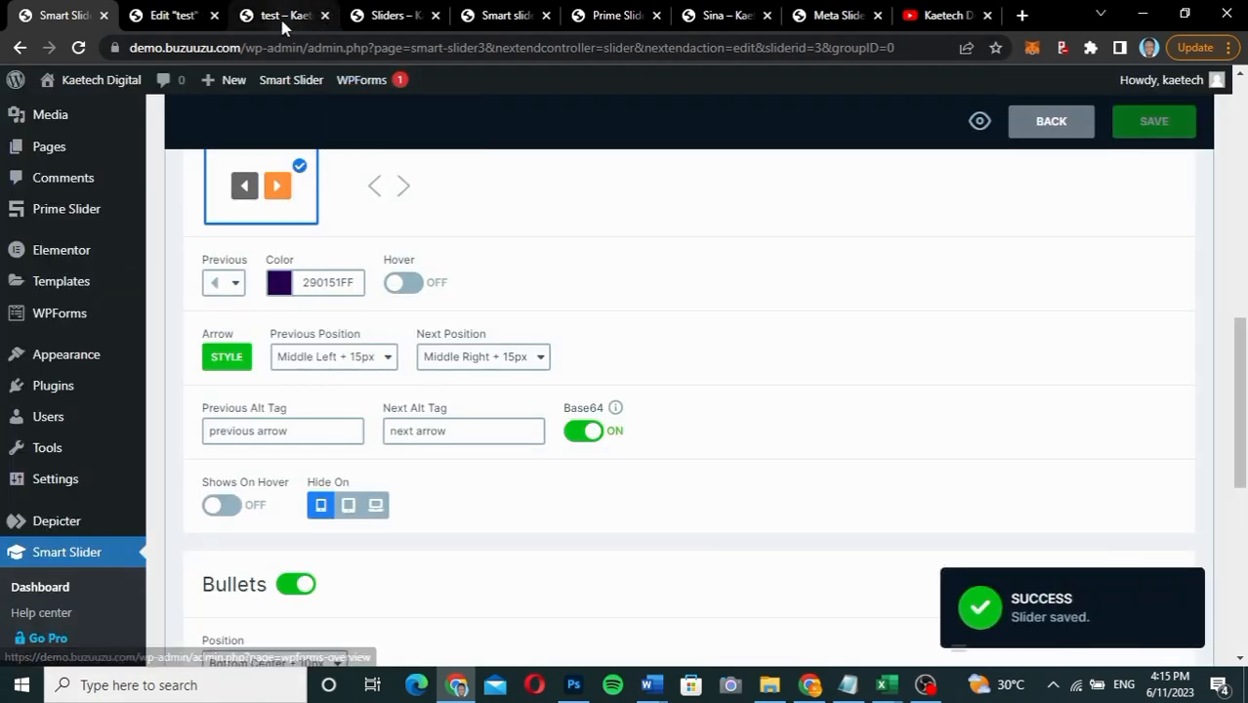
Step: Reload the live test page and check the recolored arrows by cycling through the slides
click(279, 16)
click(79, 47)
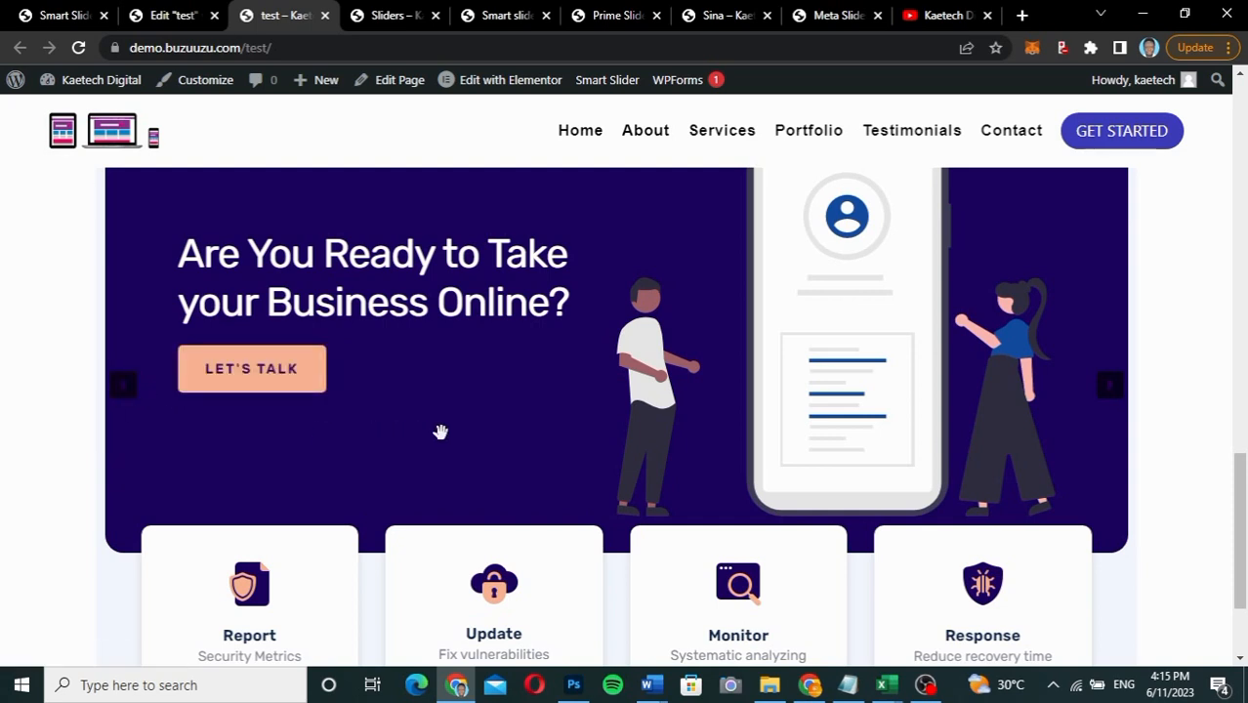
click(1110, 387)
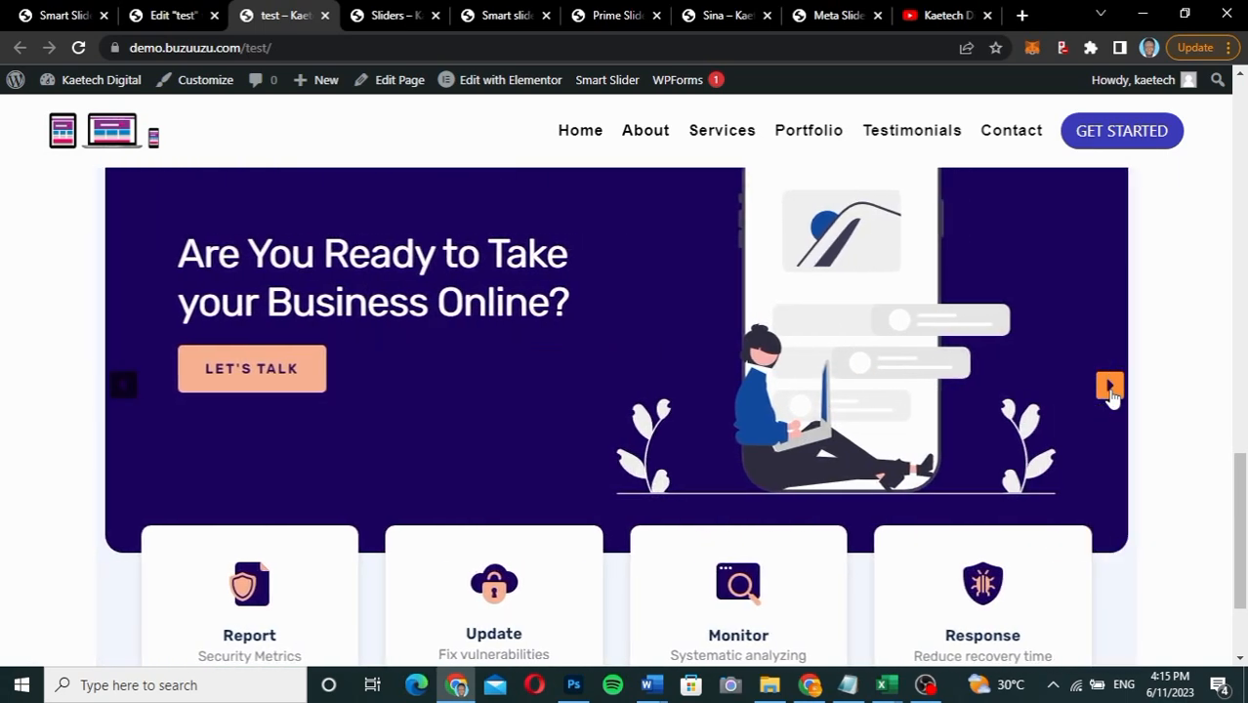
click(1110, 386)
scroll(771, 254, up, 3)
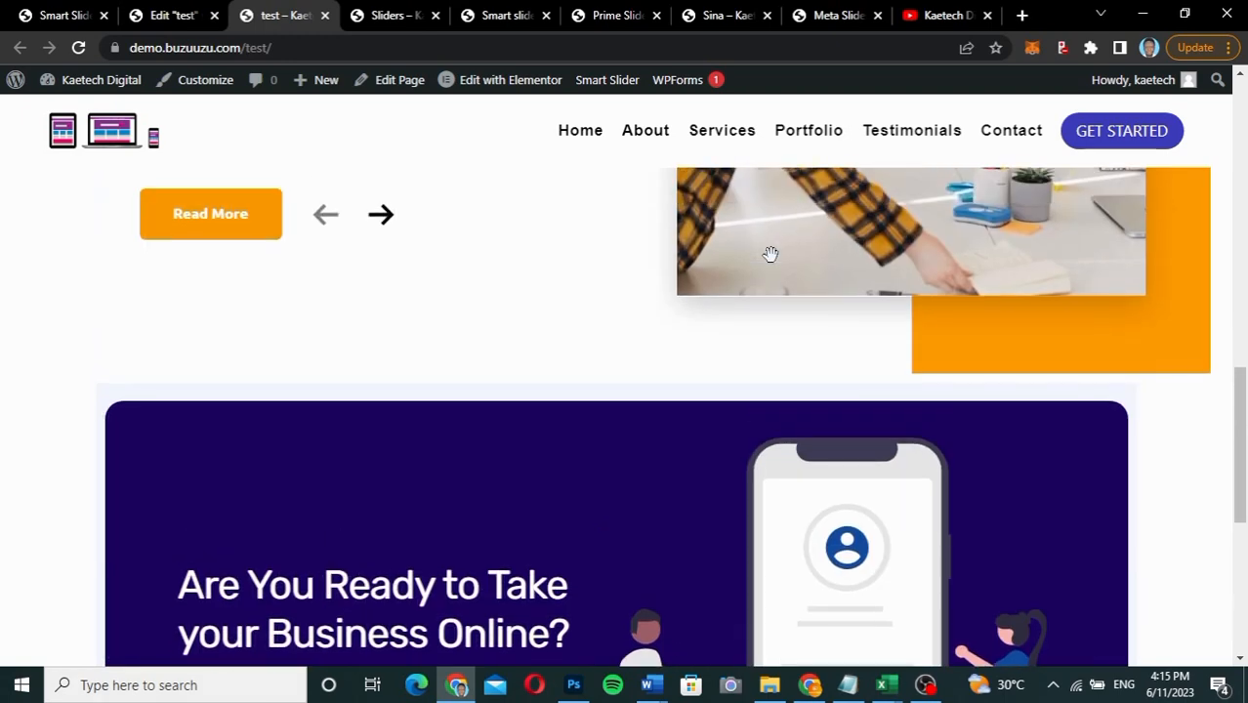
scroll(772, 254, down, 1)
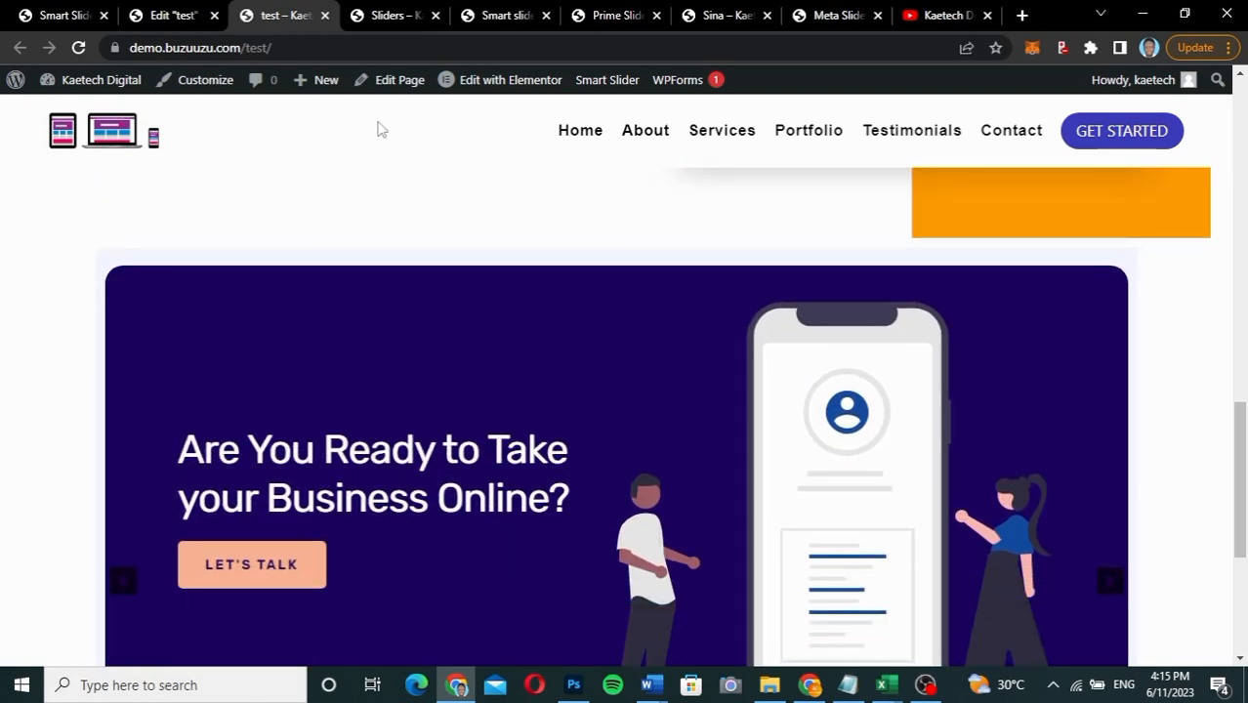
Step: In the Elementor editor, set the content width of the shortcode's container to Full Width
click(164, 15)
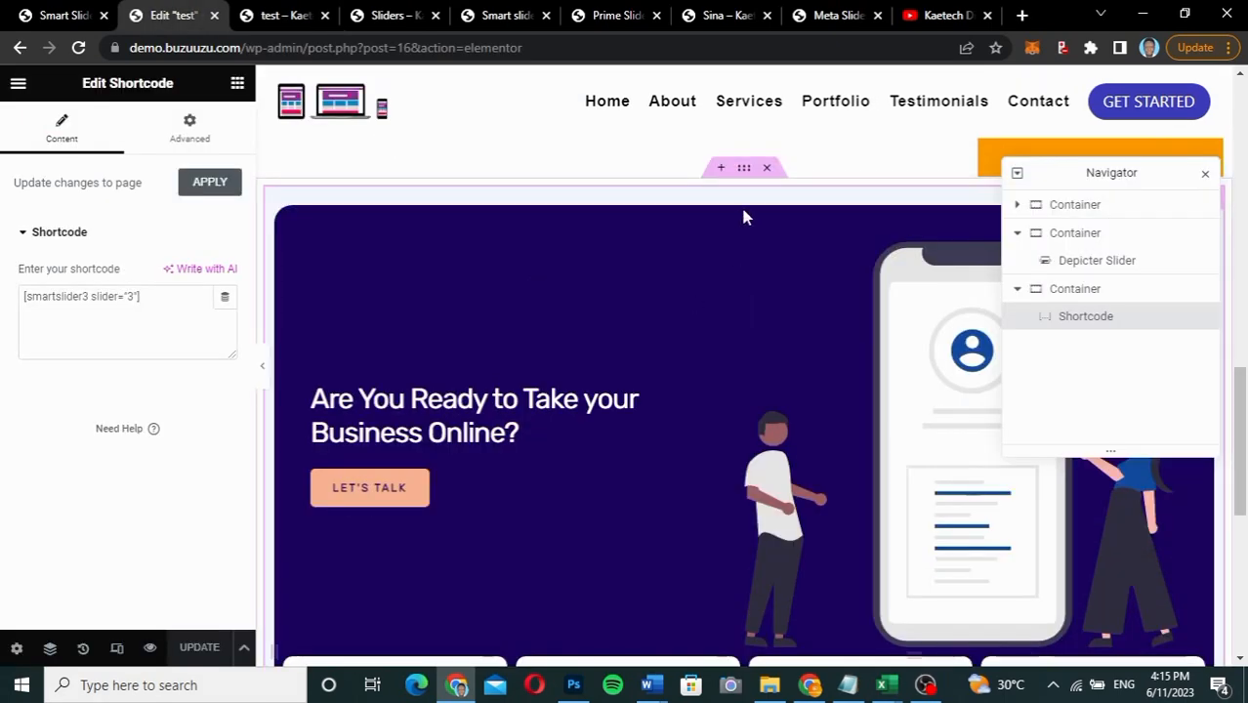
click(743, 170)
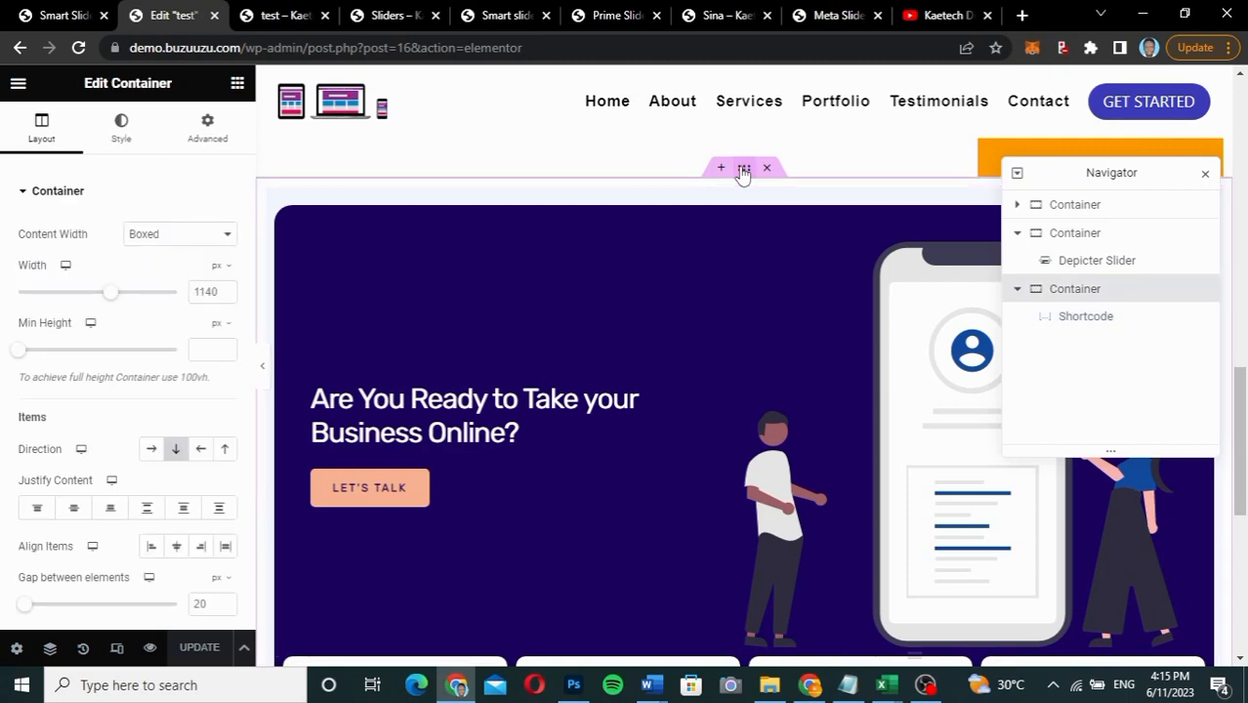
click(168, 233)
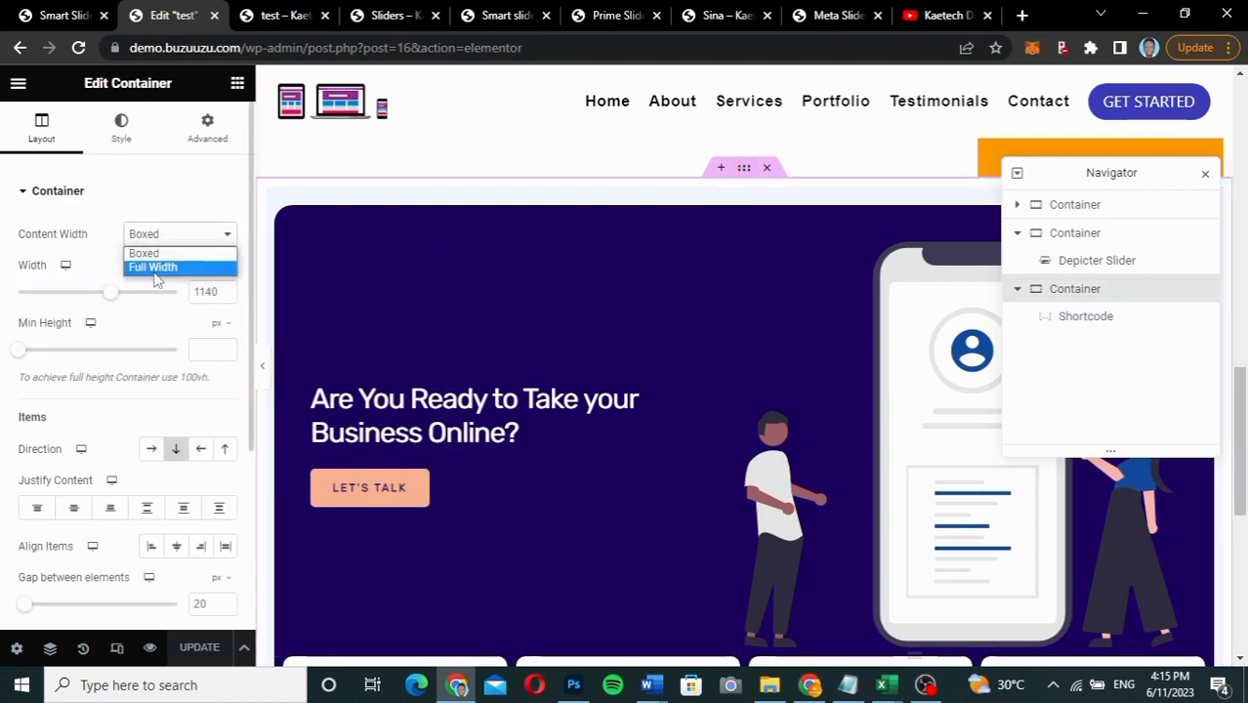
click(153, 266)
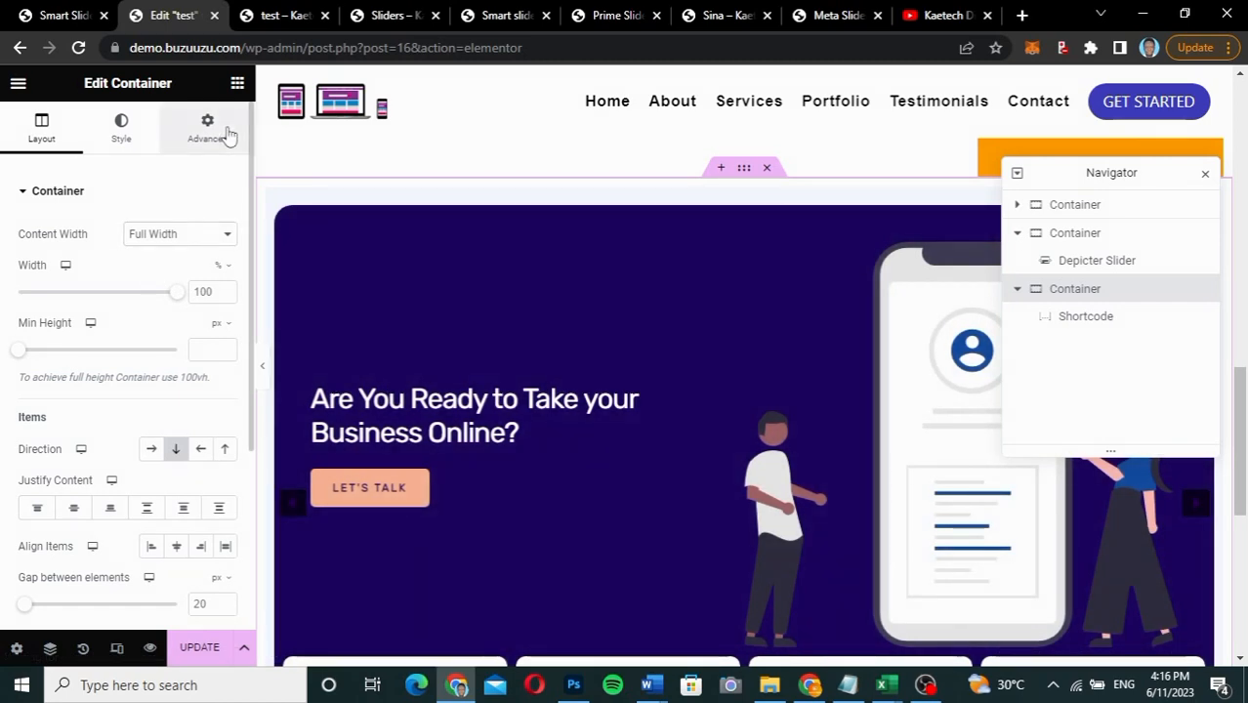
Step: Set the container's padding to 0 on all sides and update the page
click(221, 133)
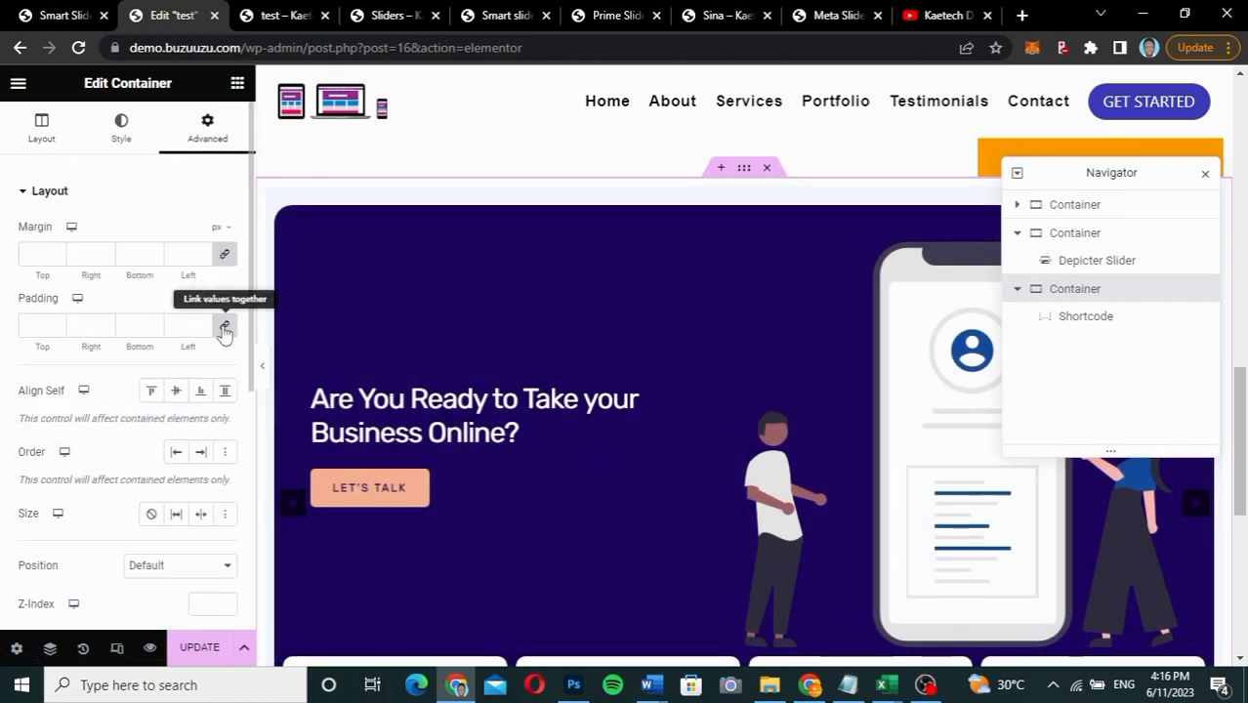
click(224, 330)
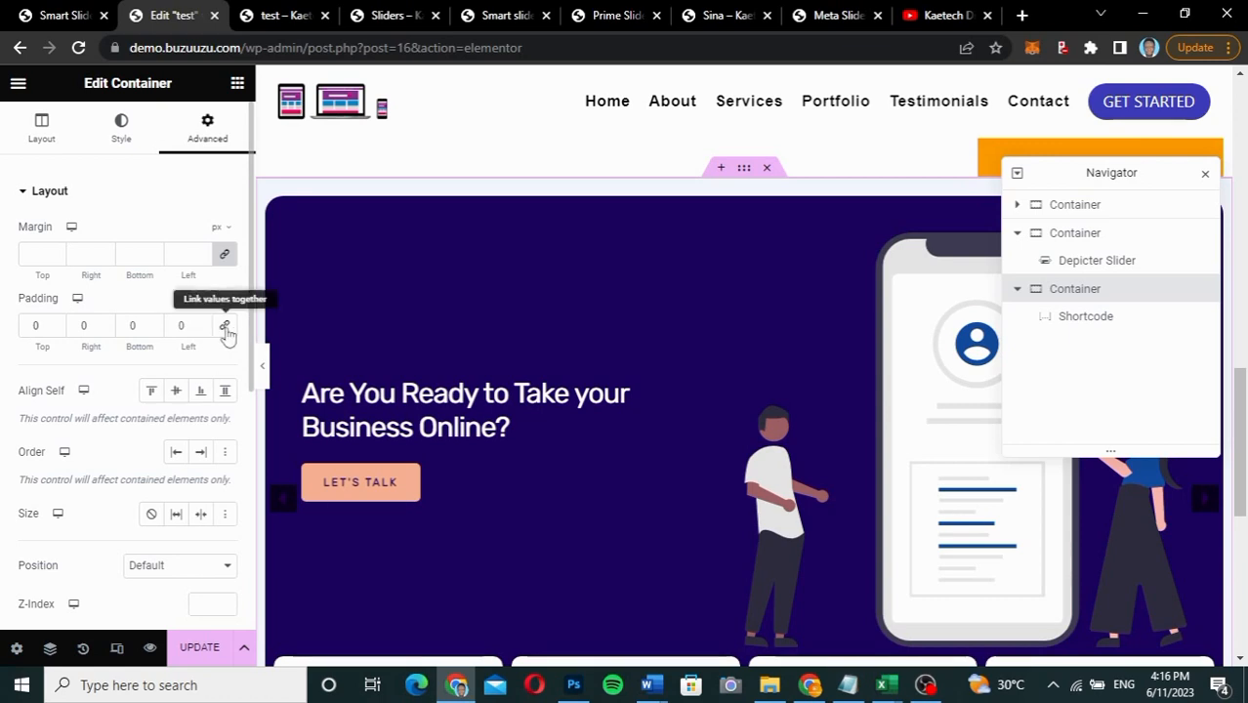
click(201, 656)
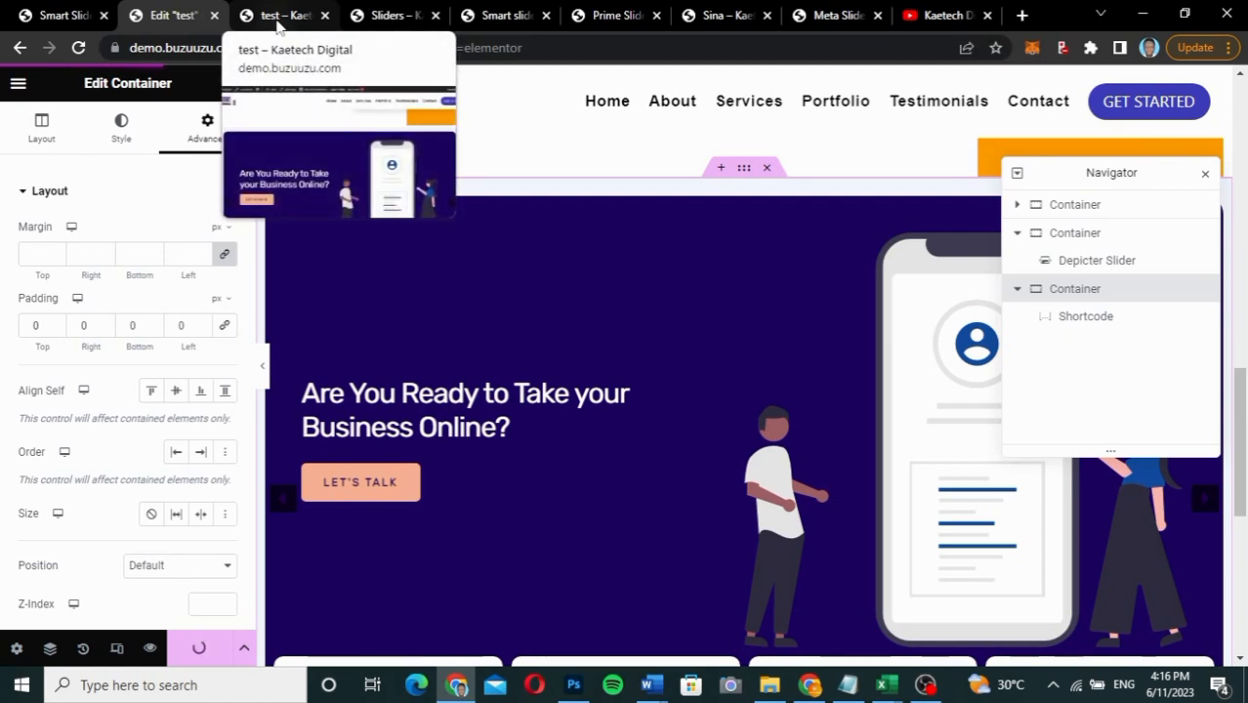
Step: Reload the live test page, advance the full-width slider by one slide and examine its arrow placement
click(277, 25)
click(78, 48)
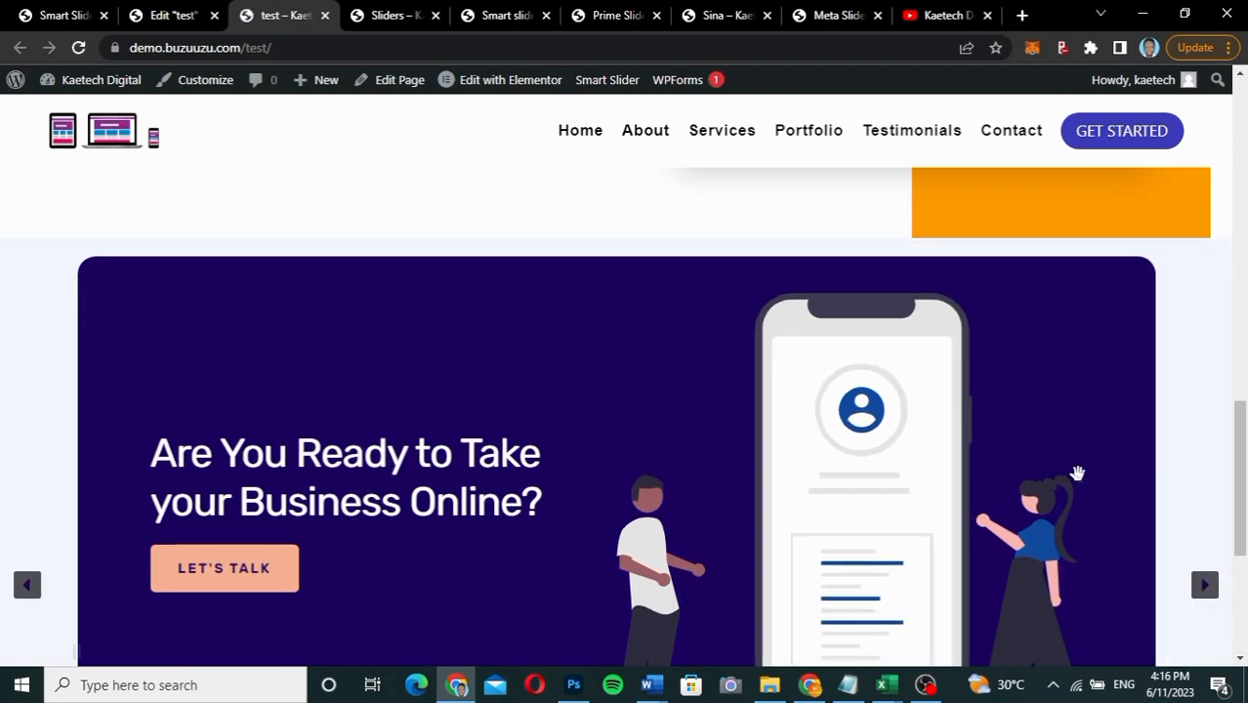
scroll(1054, 465, down, 3)
scroll(1055, 465, up, 1)
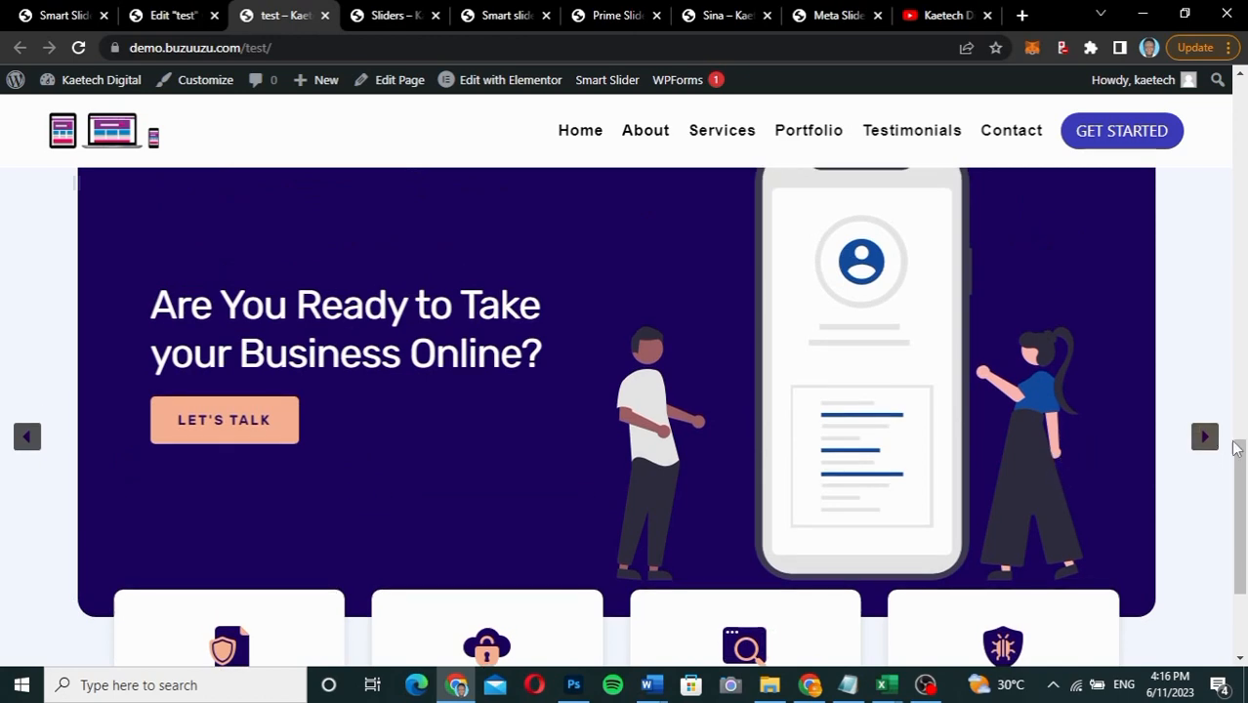
click(1207, 438)
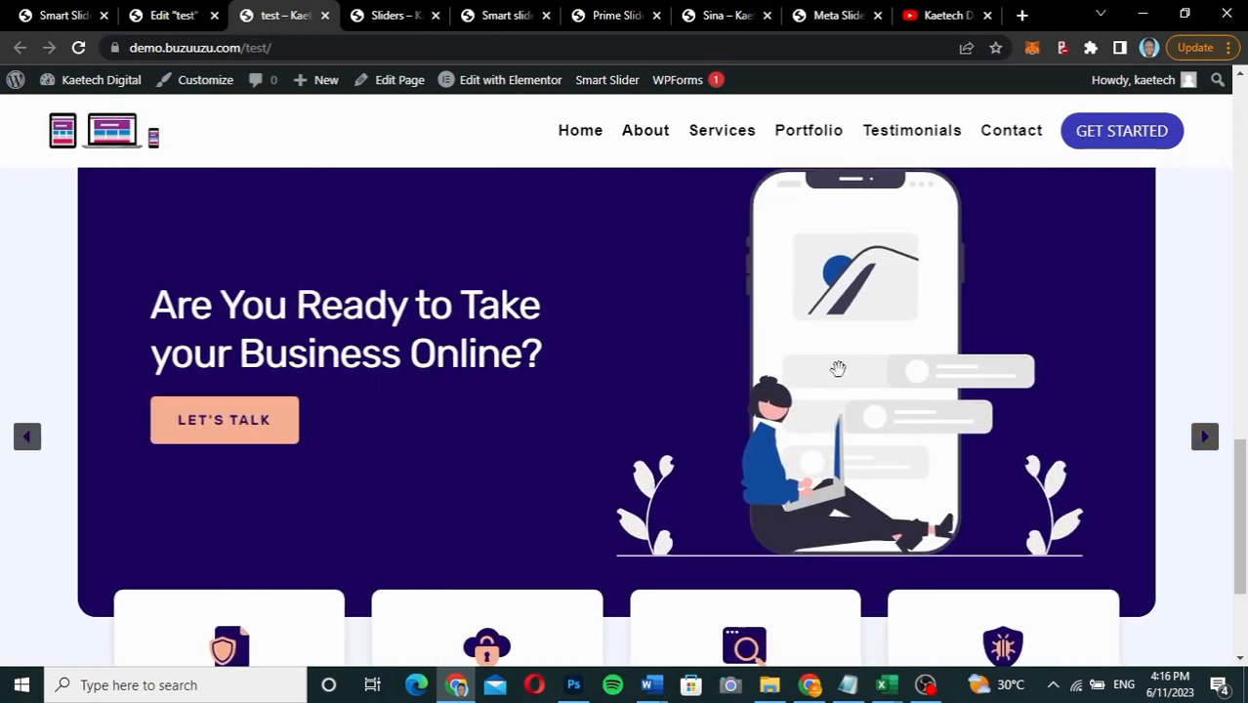
scroll(980, 434, down, 2)
scroll(980, 442, up, 3)
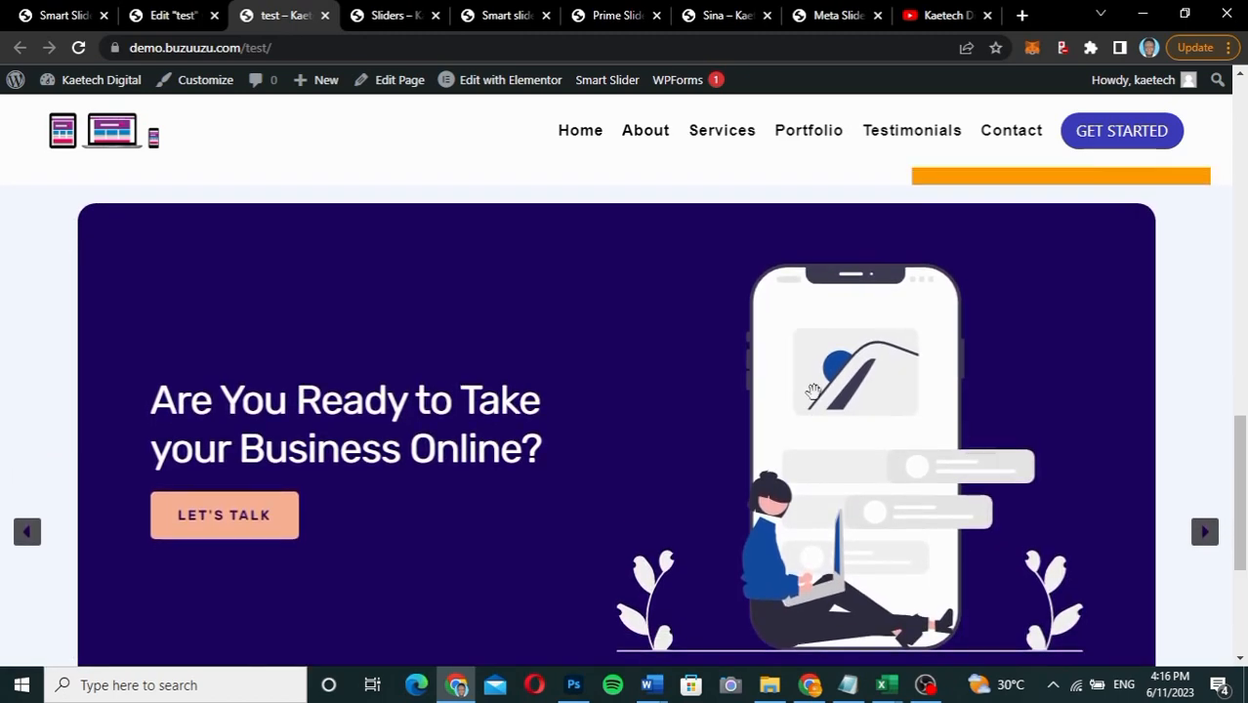
Step: Examine the lower part of the full-width slider on the live test page and switch to its second slide using the bullets
scroll(707, 362, down, 2)
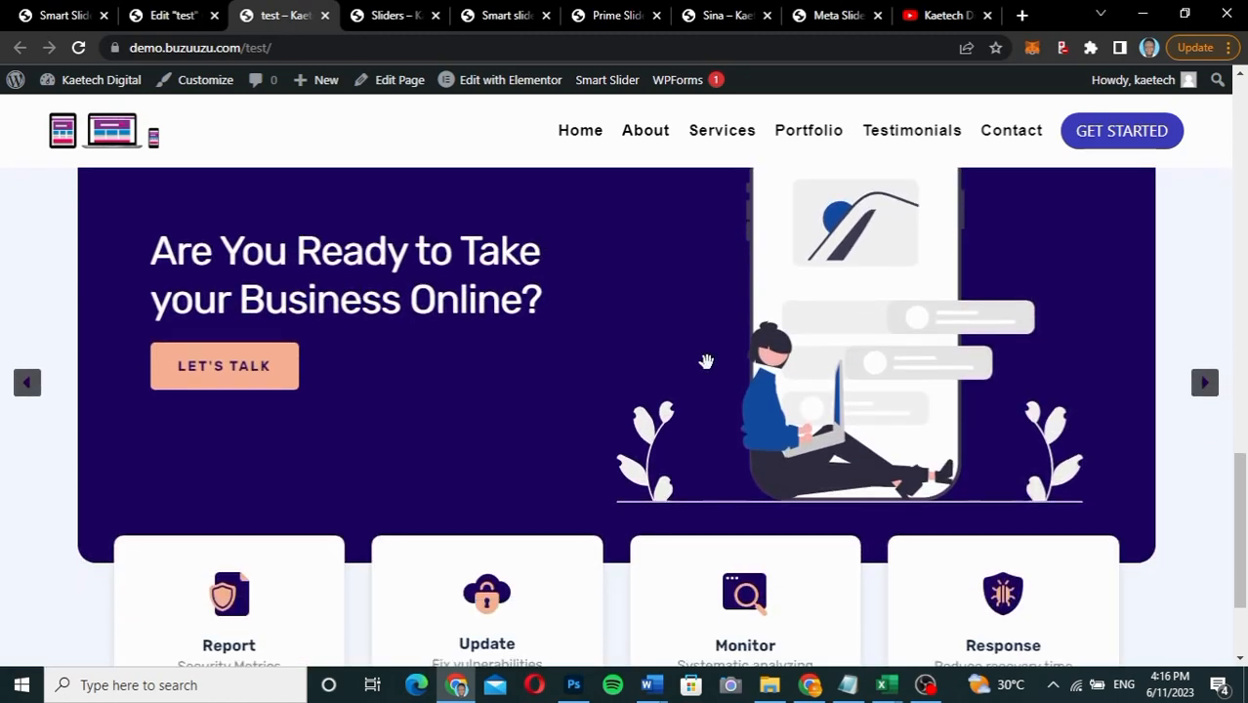
scroll(706, 362, down, 2)
scroll(706, 363, up, 2)
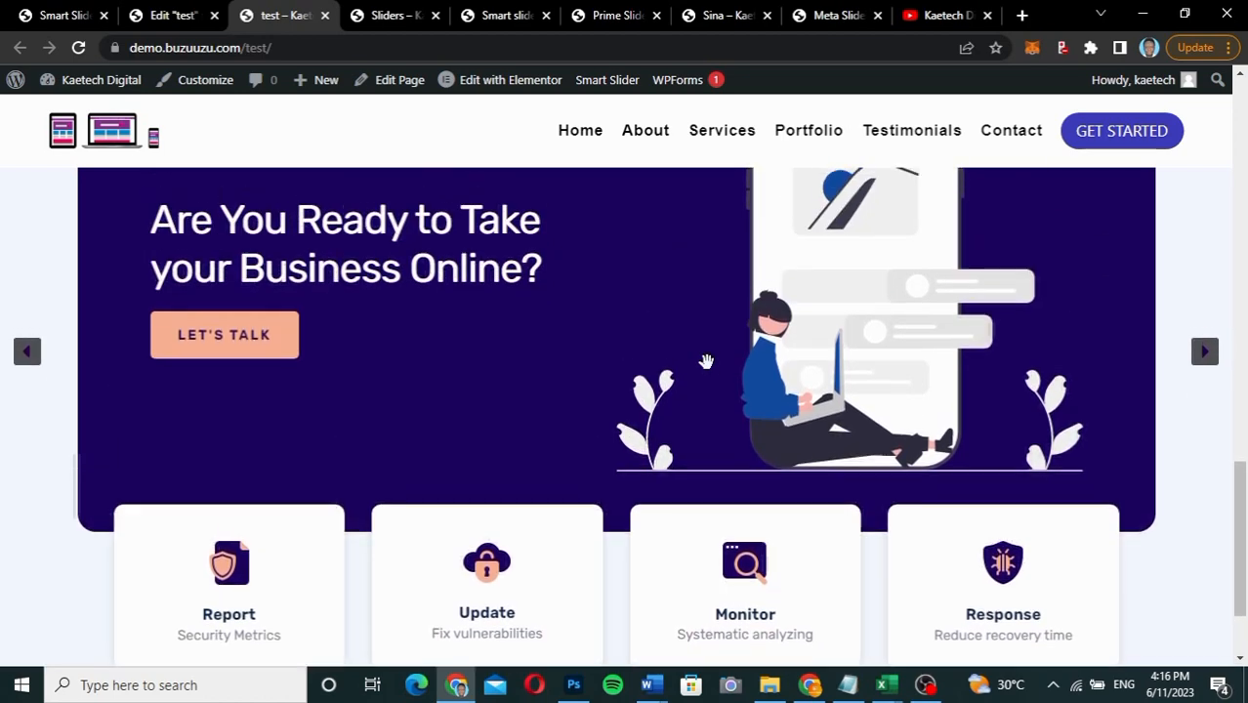
scroll(707, 362, down, 2)
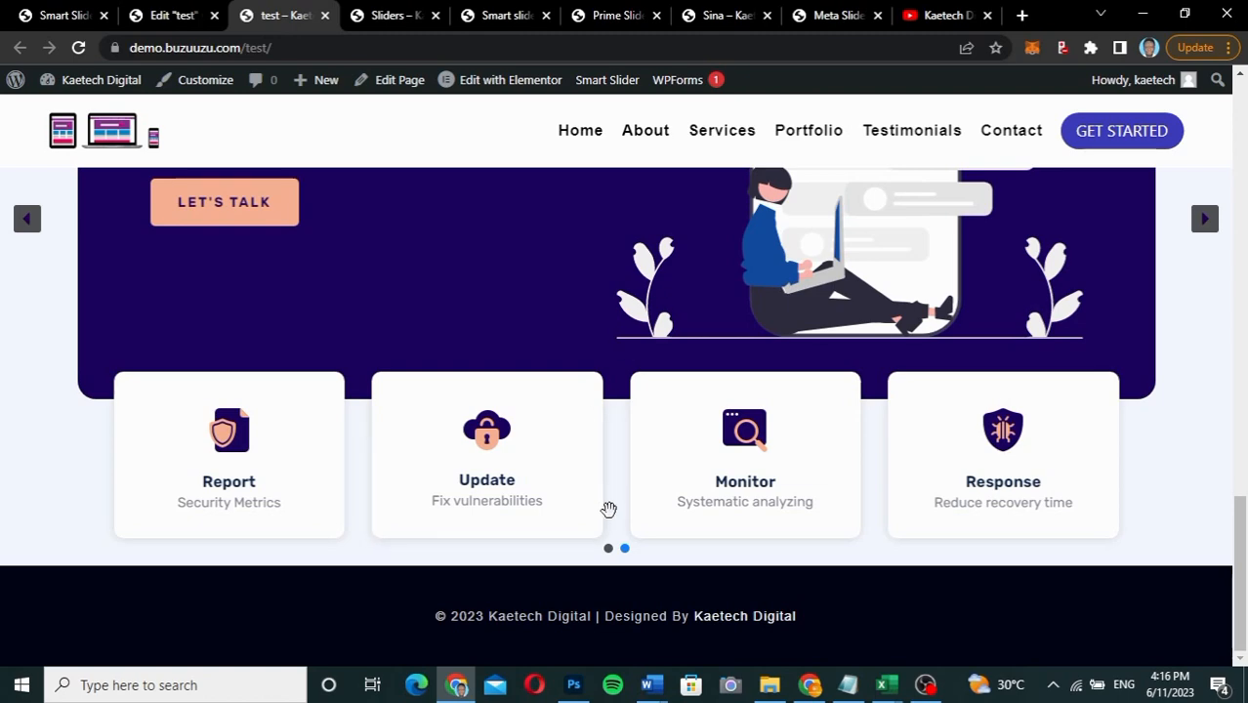
scroll(610, 555, up, 1)
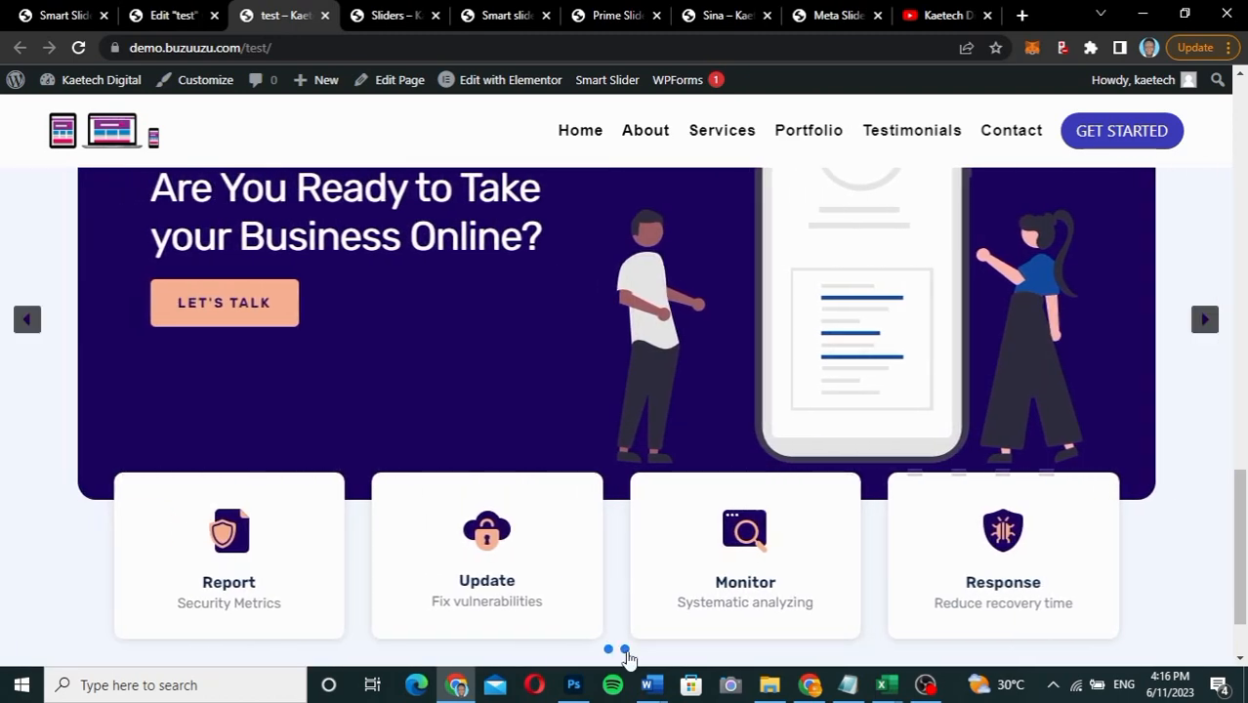
click(626, 649)
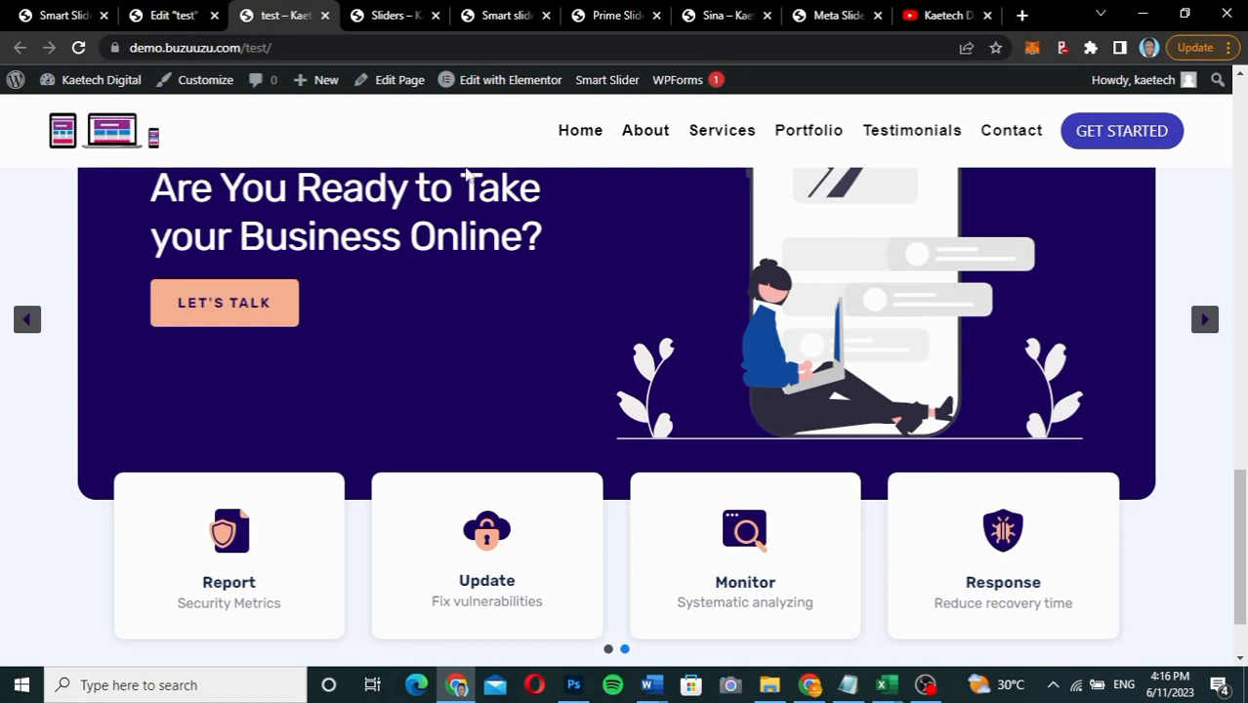
Step: View the Prime Slider demo page and advance its slider by two slides
click(625, 17)
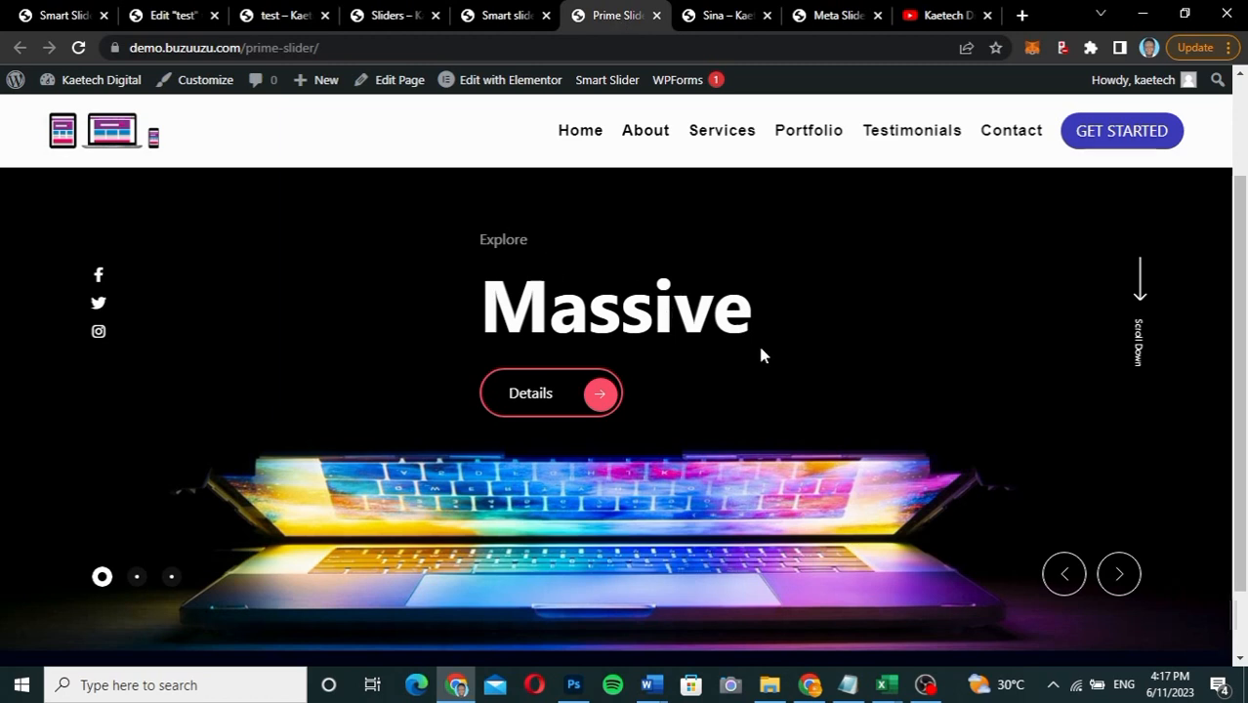
scroll(668, 404, down, 2)
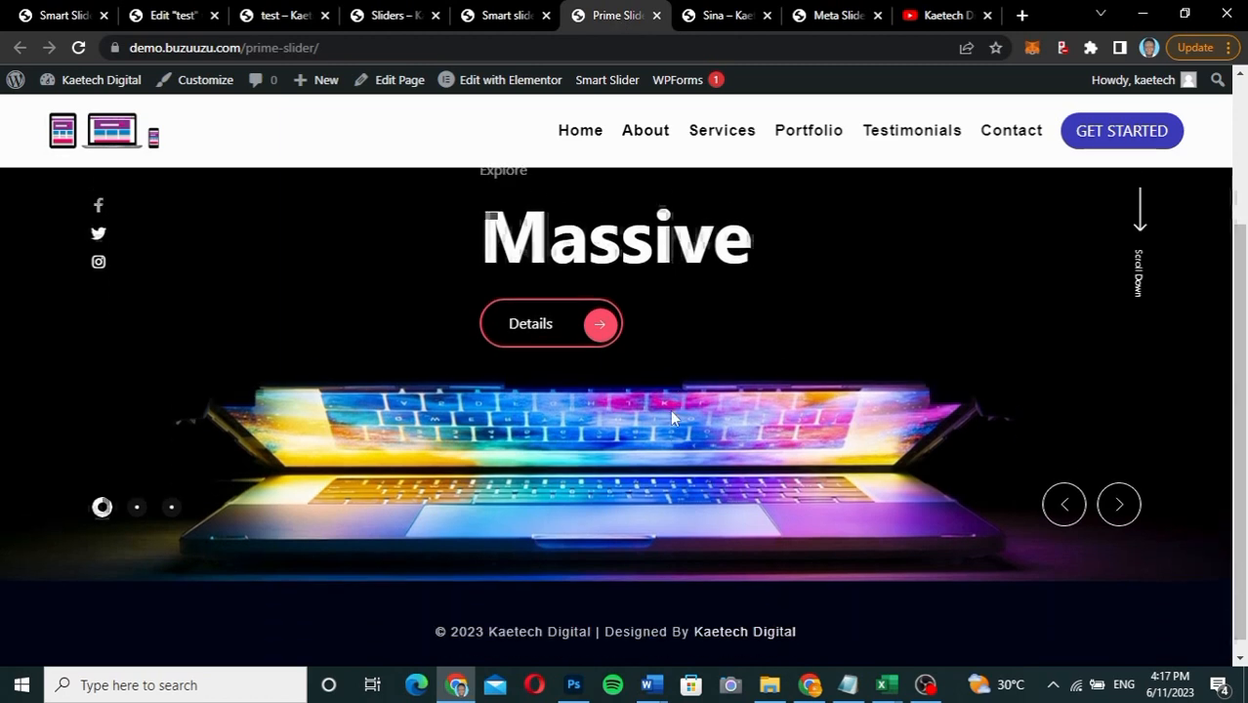
scroll(670, 410, up, 1)
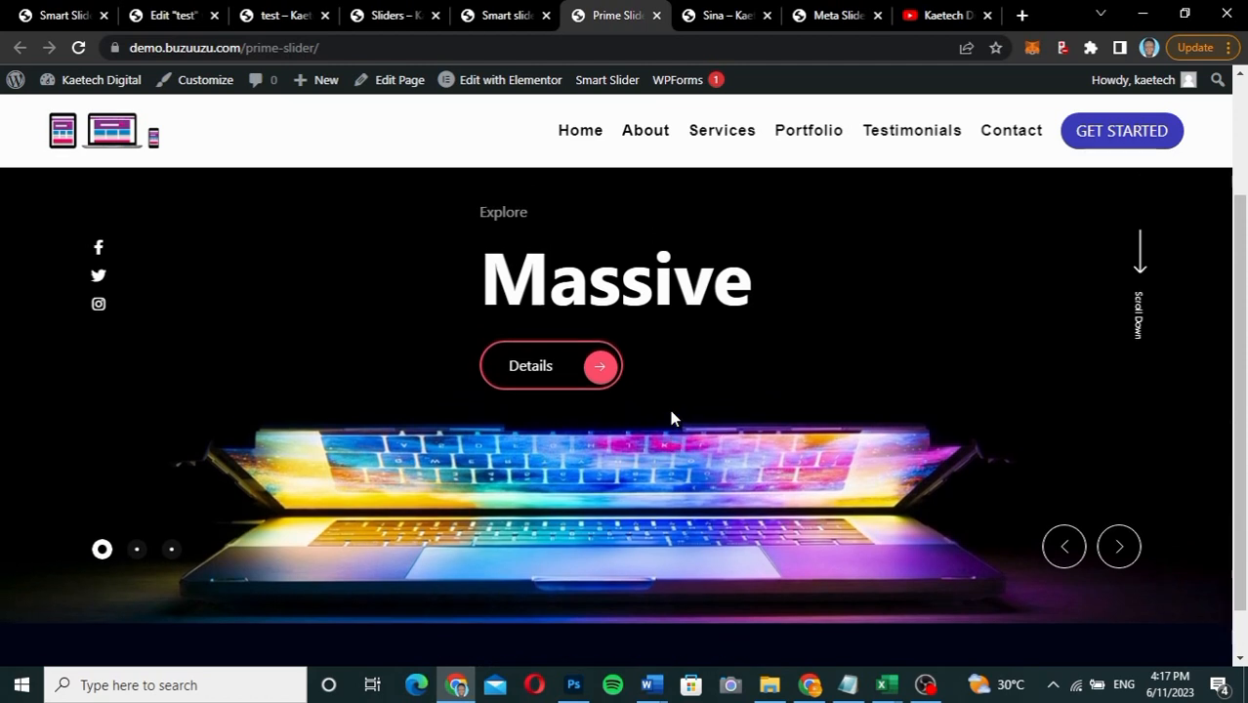
click(1122, 553)
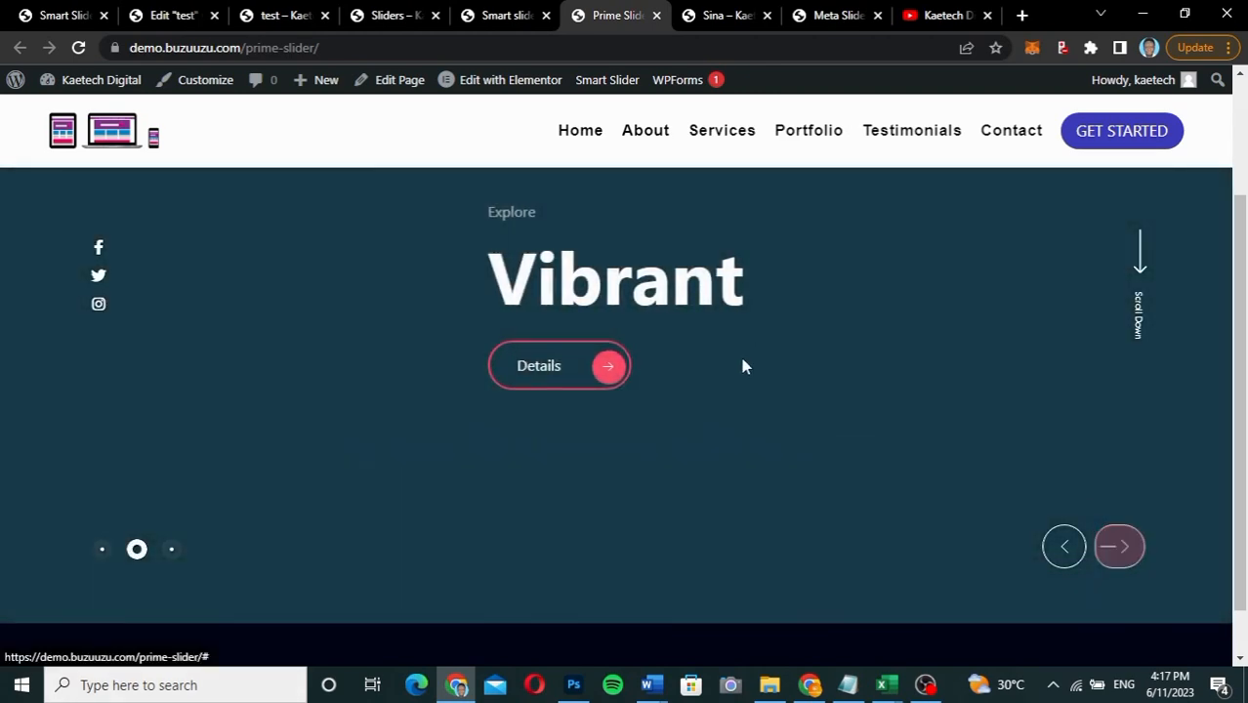
click(1117, 549)
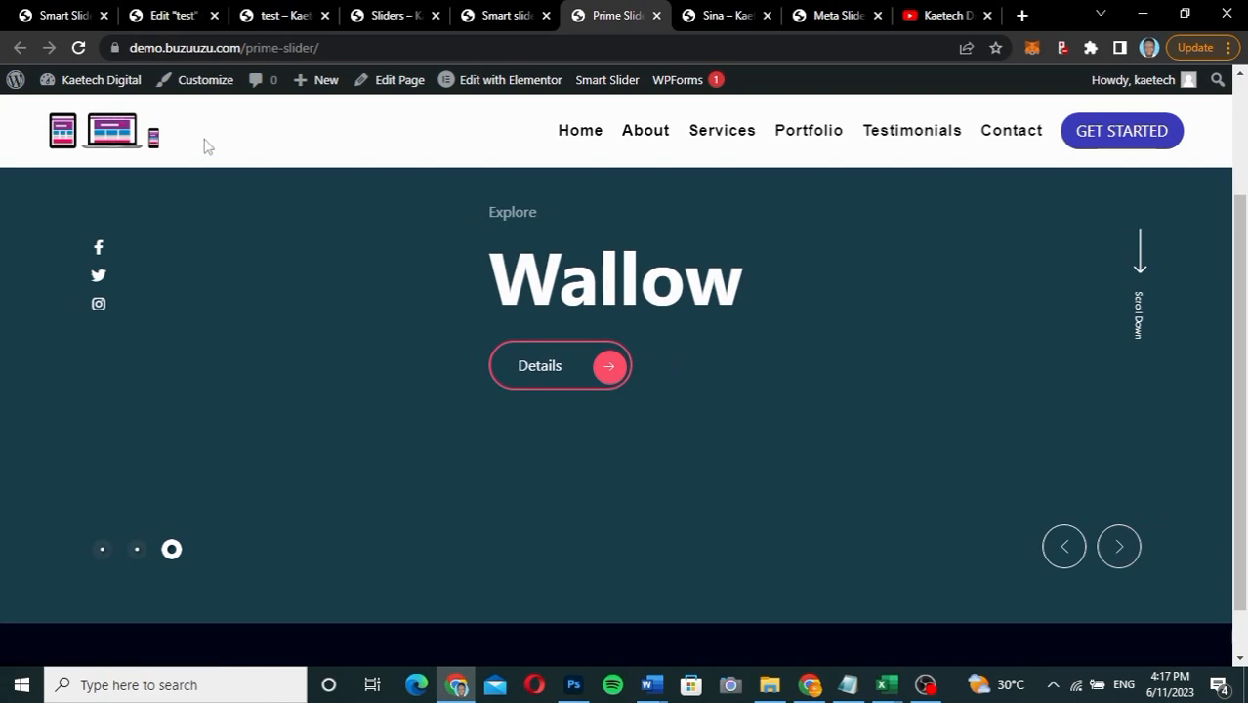
Step: In the WordPress admin, go to adding a new plugin and search the plugin directory for "prime slider"
click(53, 16)
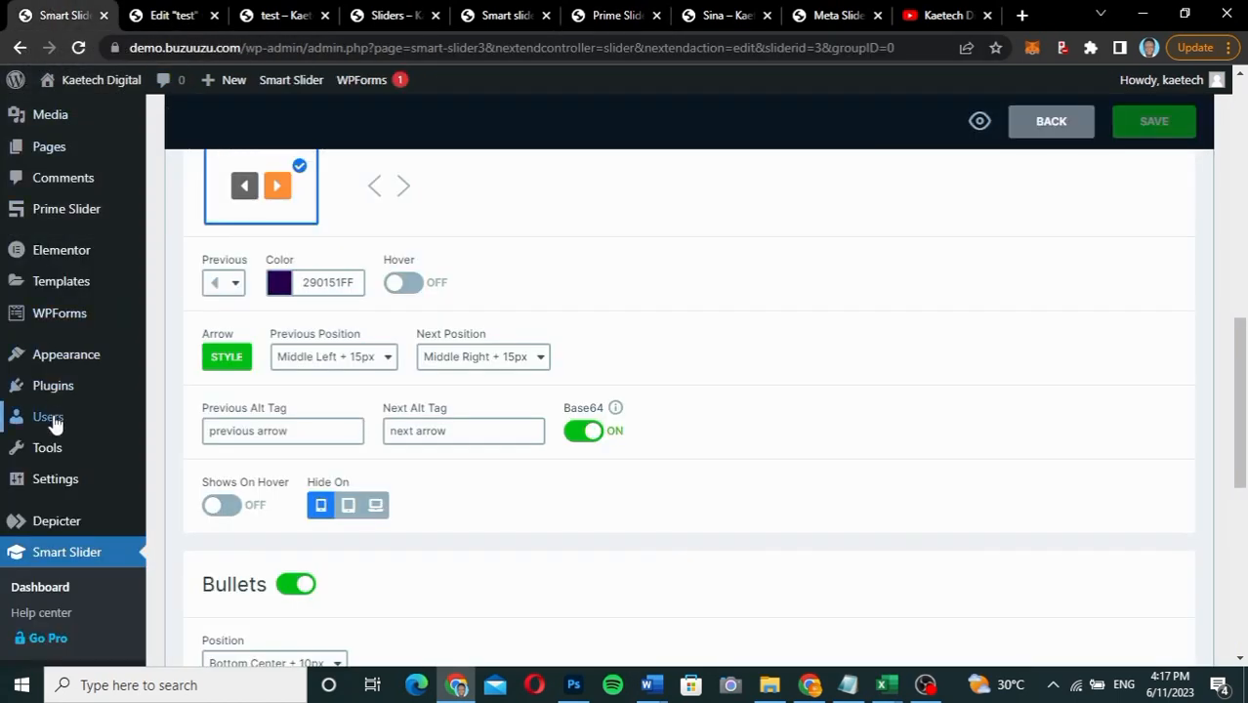
mouse_move(56, 390)
click(167, 415)
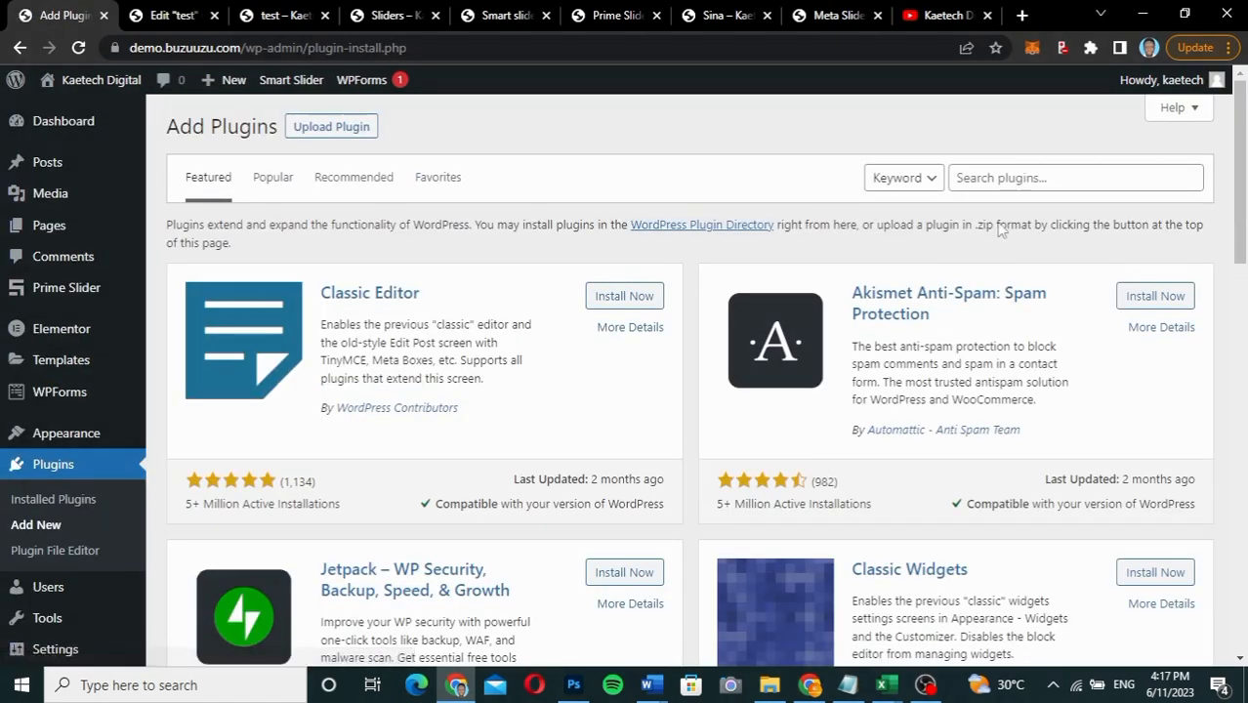
click(1053, 175)
text(prime s)
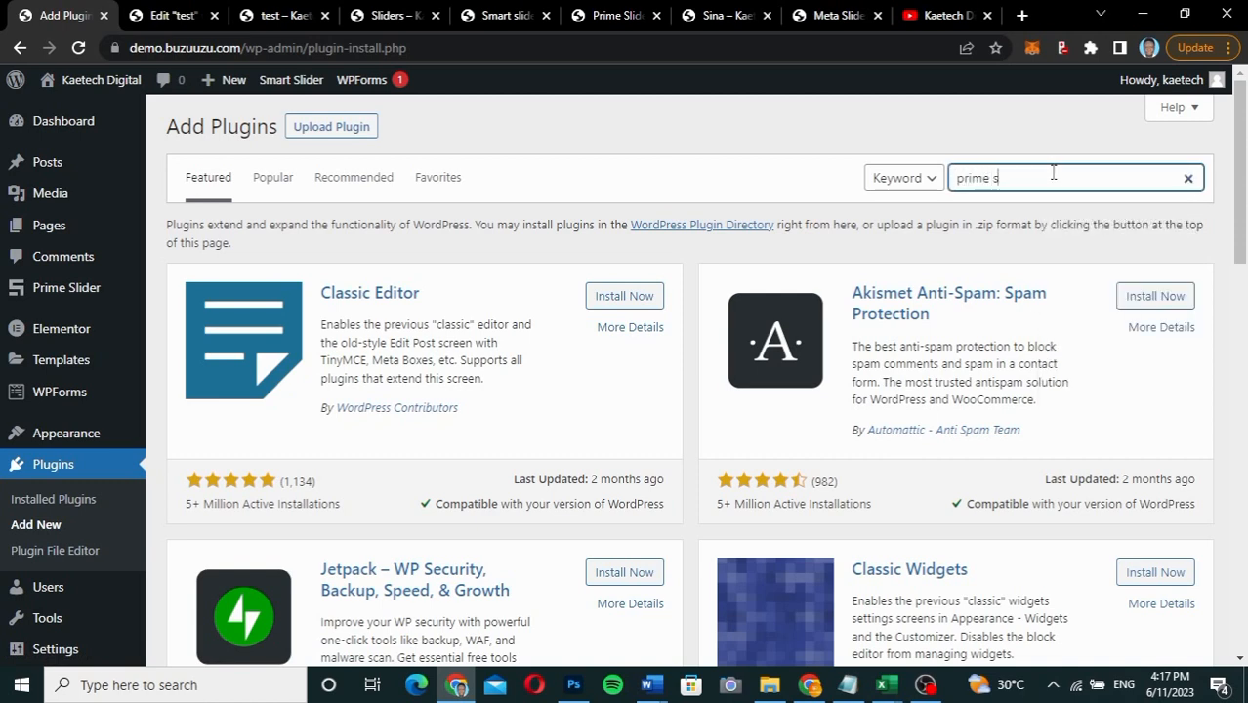
text(lider)
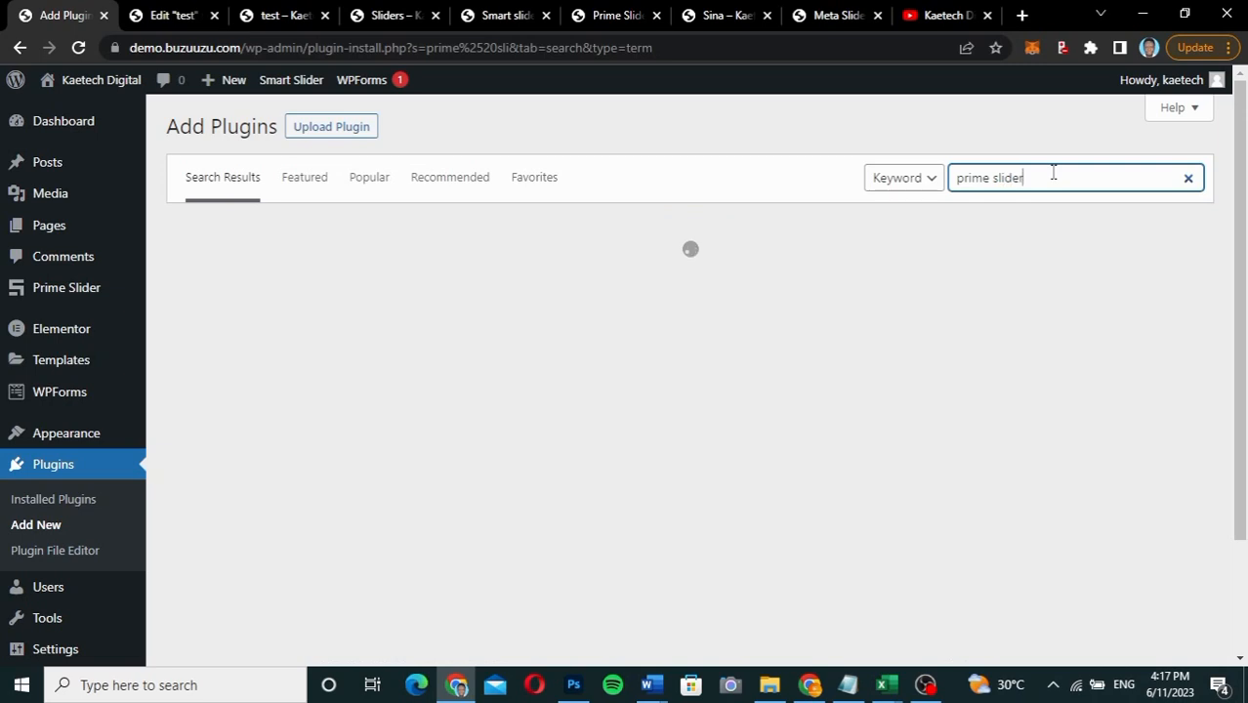
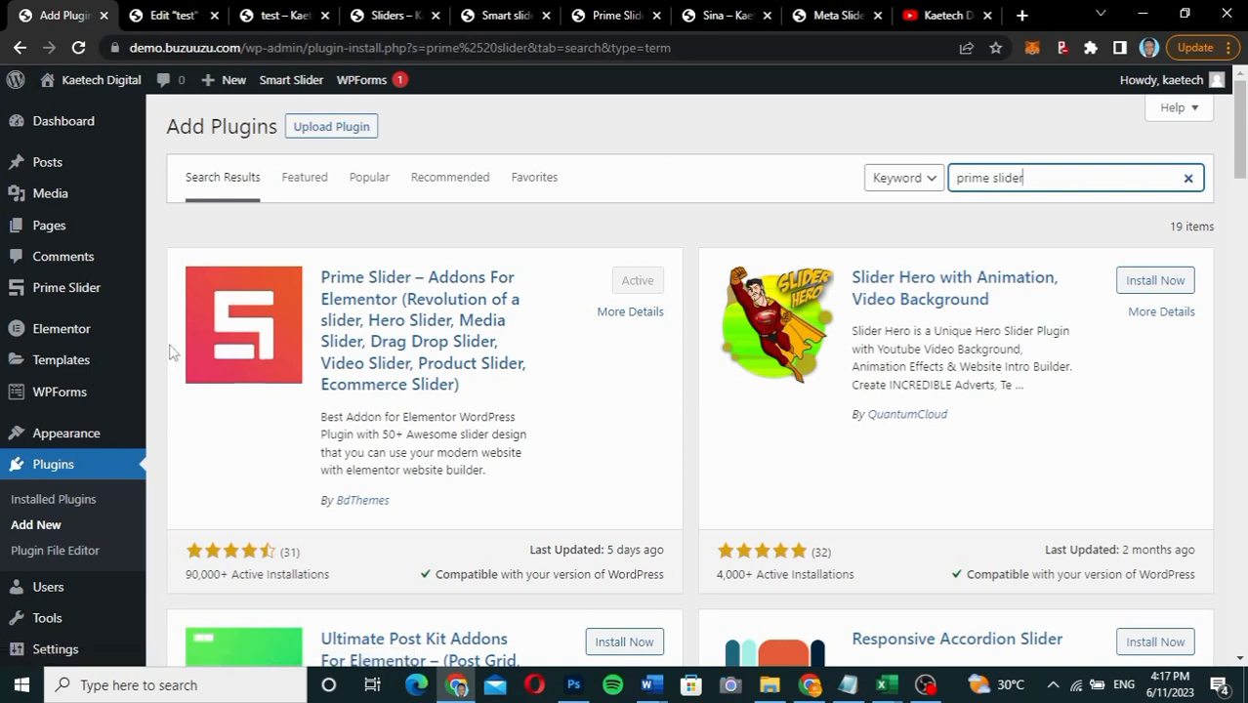
Step: Open the Prime Slider settings and filter the core widgets to show only the free ones
mouse_move(52, 287)
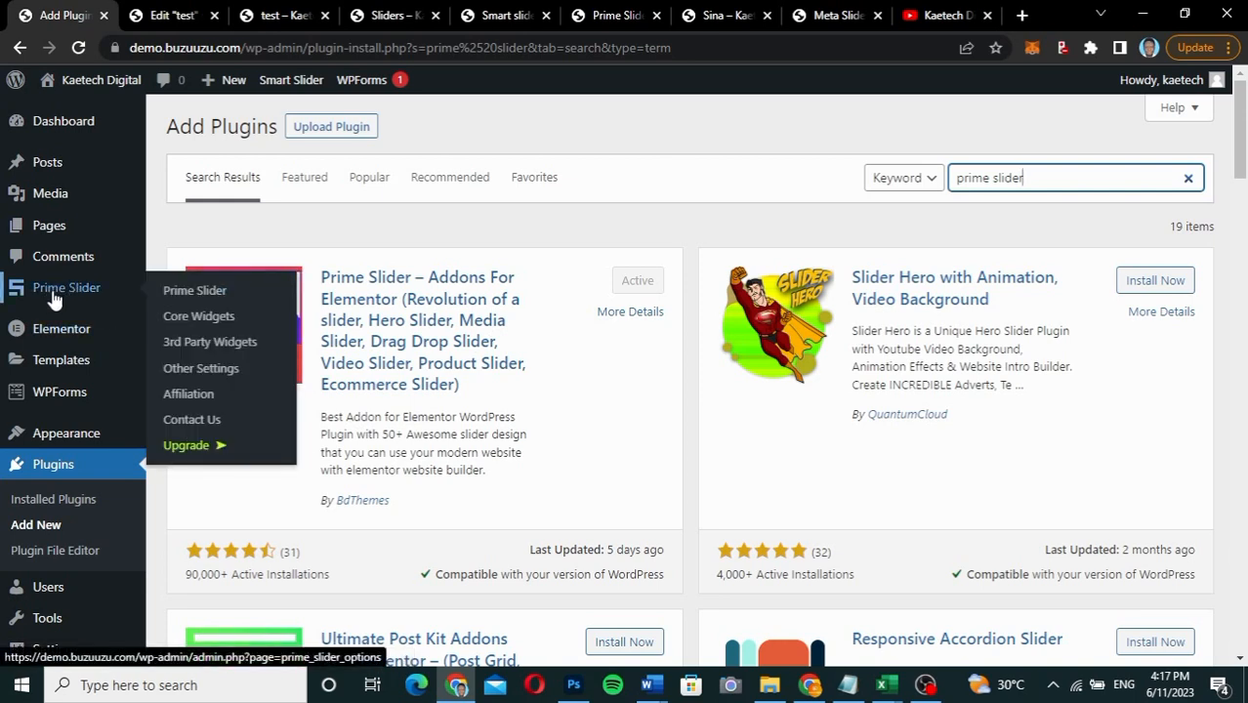
click(204, 297)
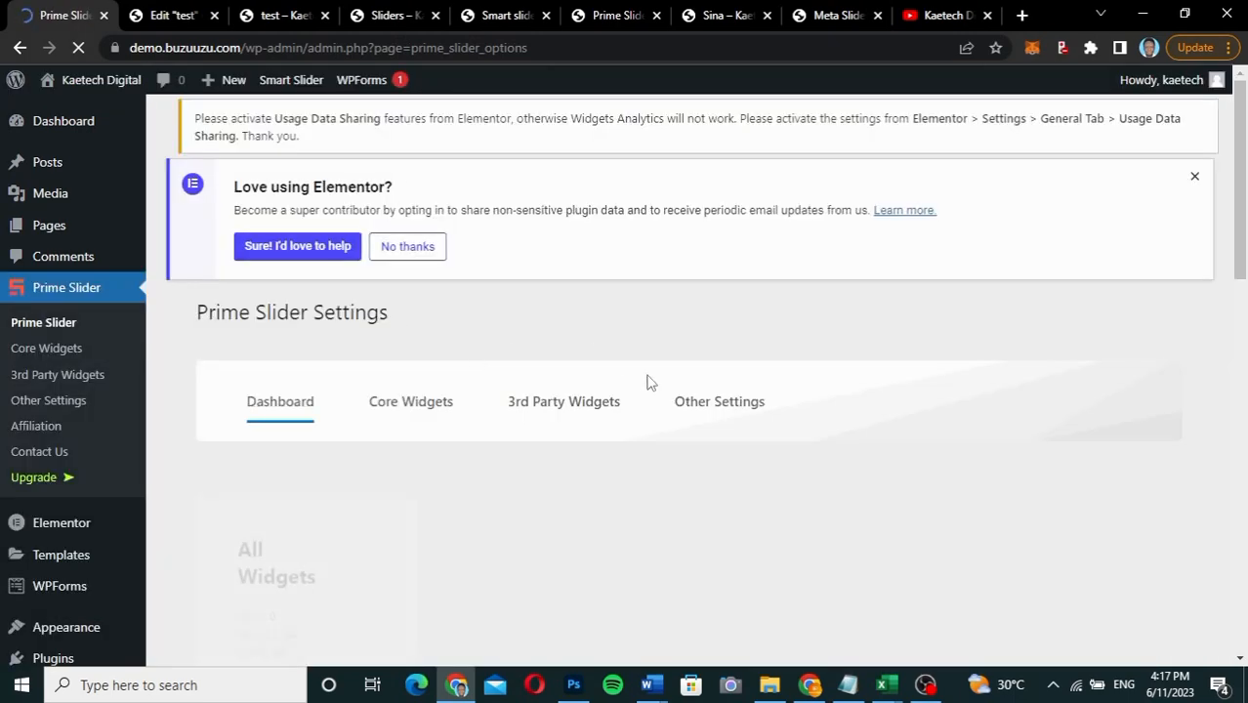
scroll(523, 467, down, 3)
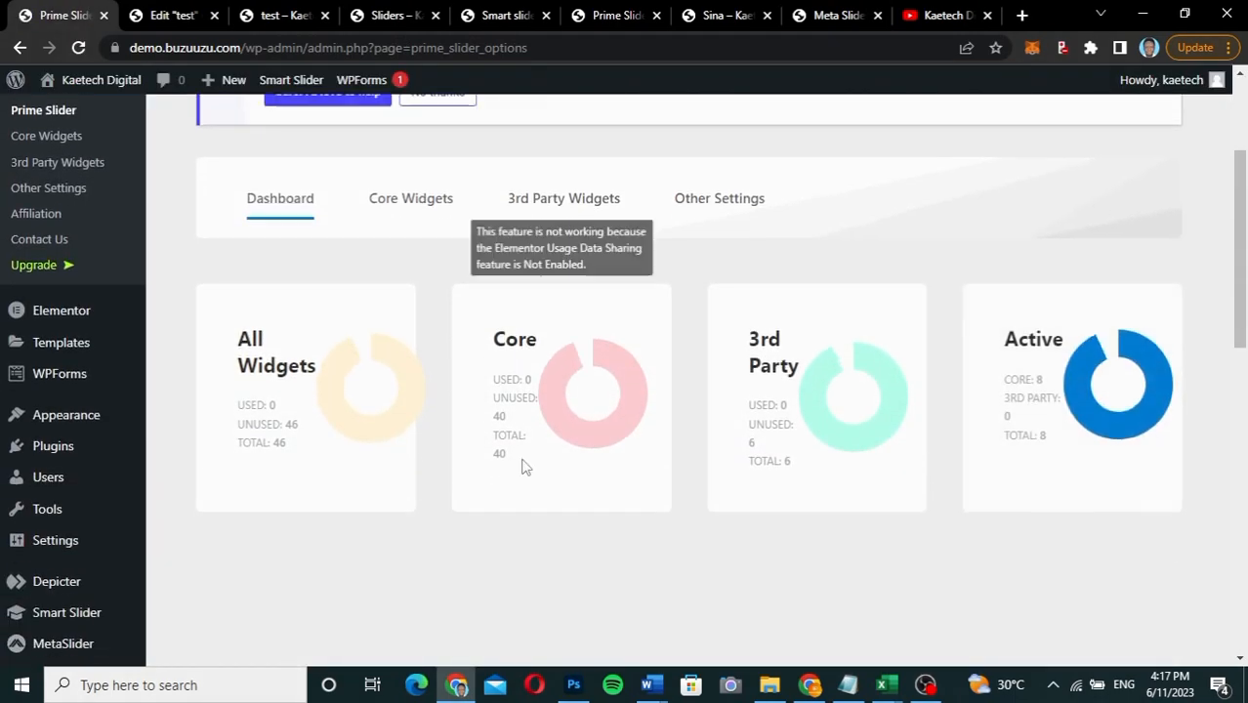
scroll(520, 465, up, 1)
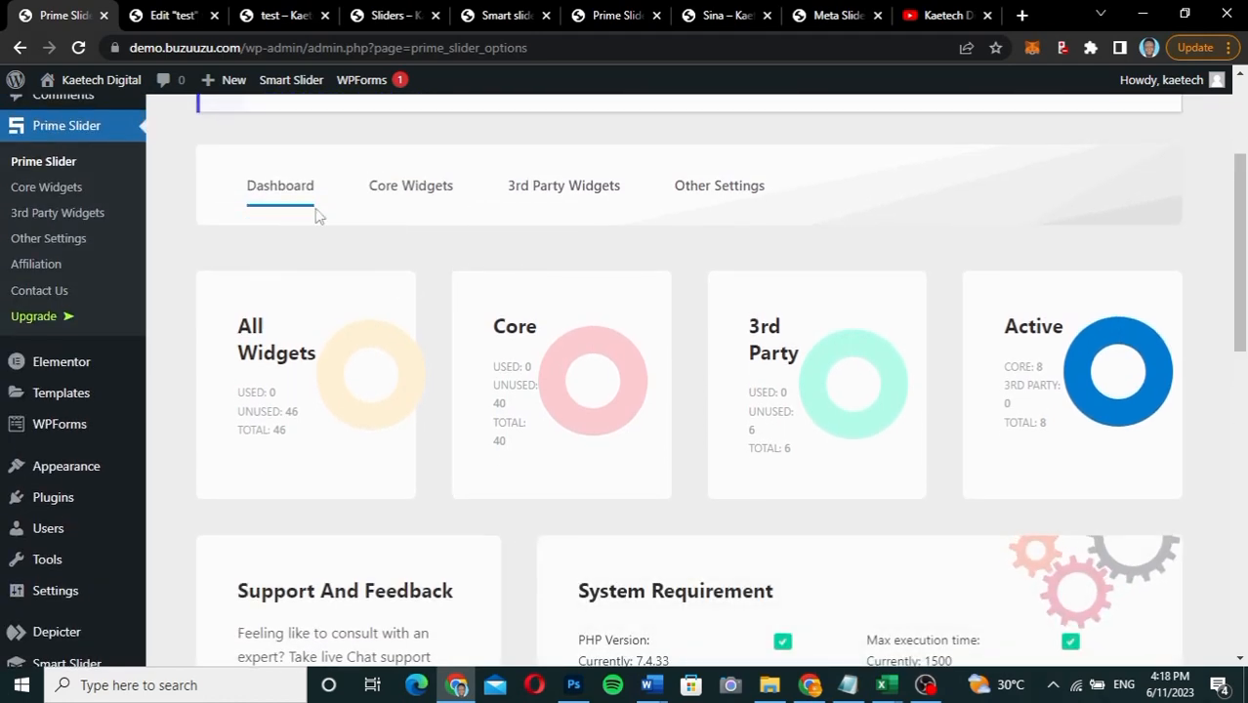
click(409, 179)
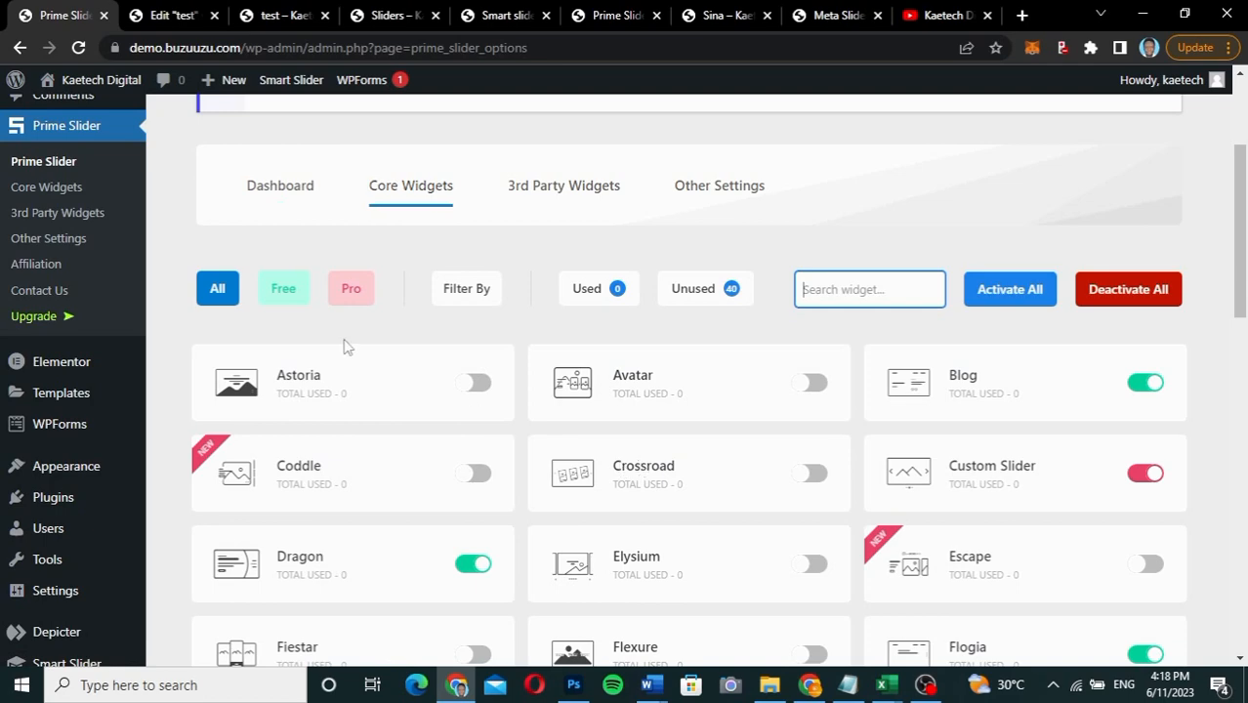
click(291, 300)
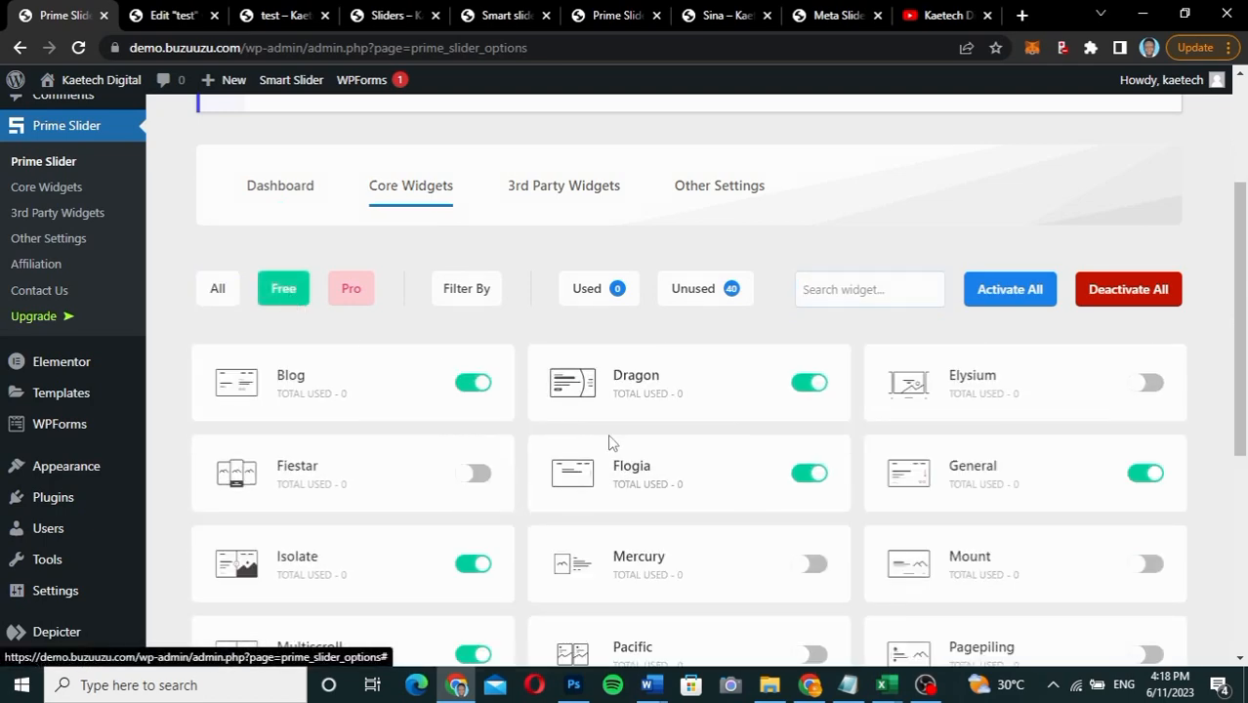
Step: Look through the free core widgets of Prime Slider and activate all of them at once
scroll(577, 554, down, 2)
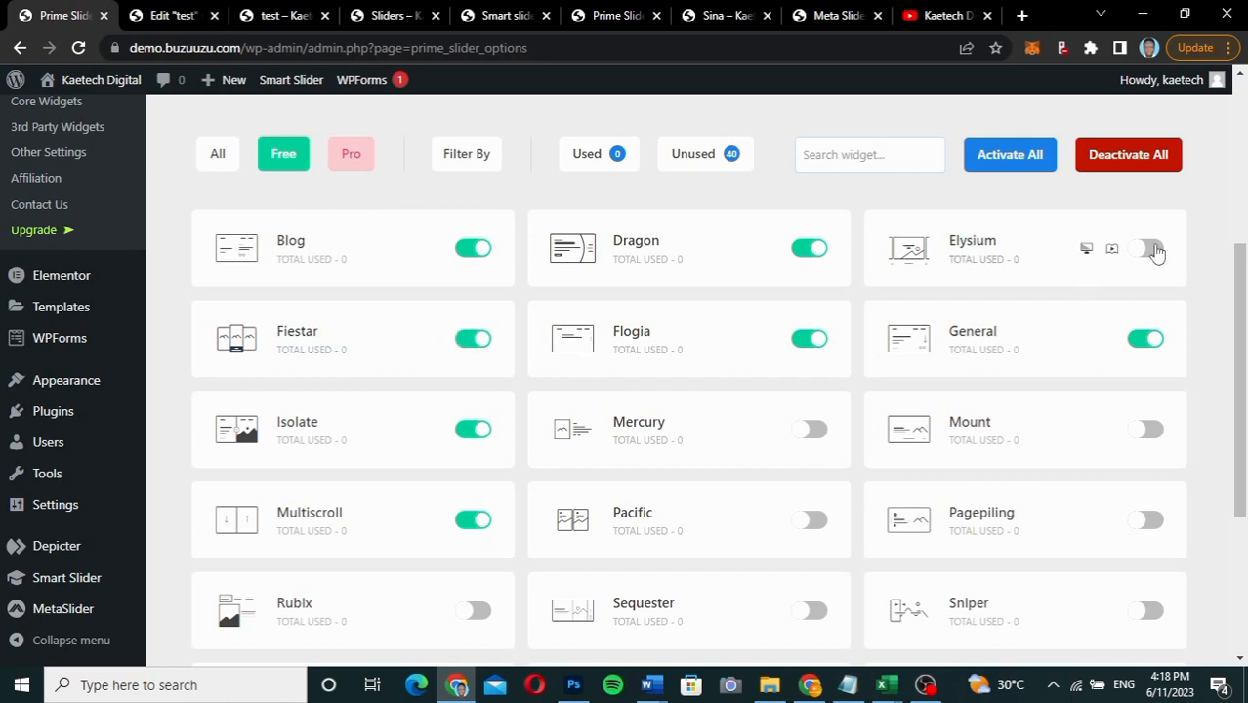
scroll(781, 408, down, 1)
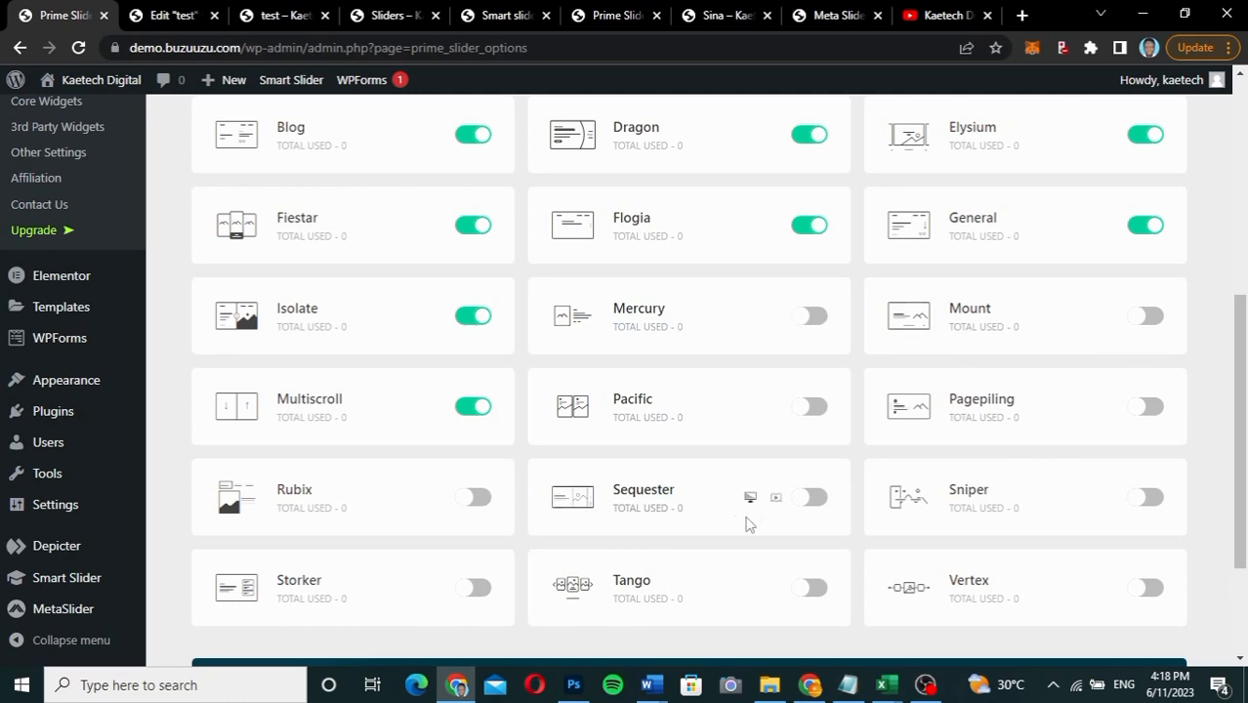
scroll(748, 526, down, 2)
scroll(747, 526, up, 3)
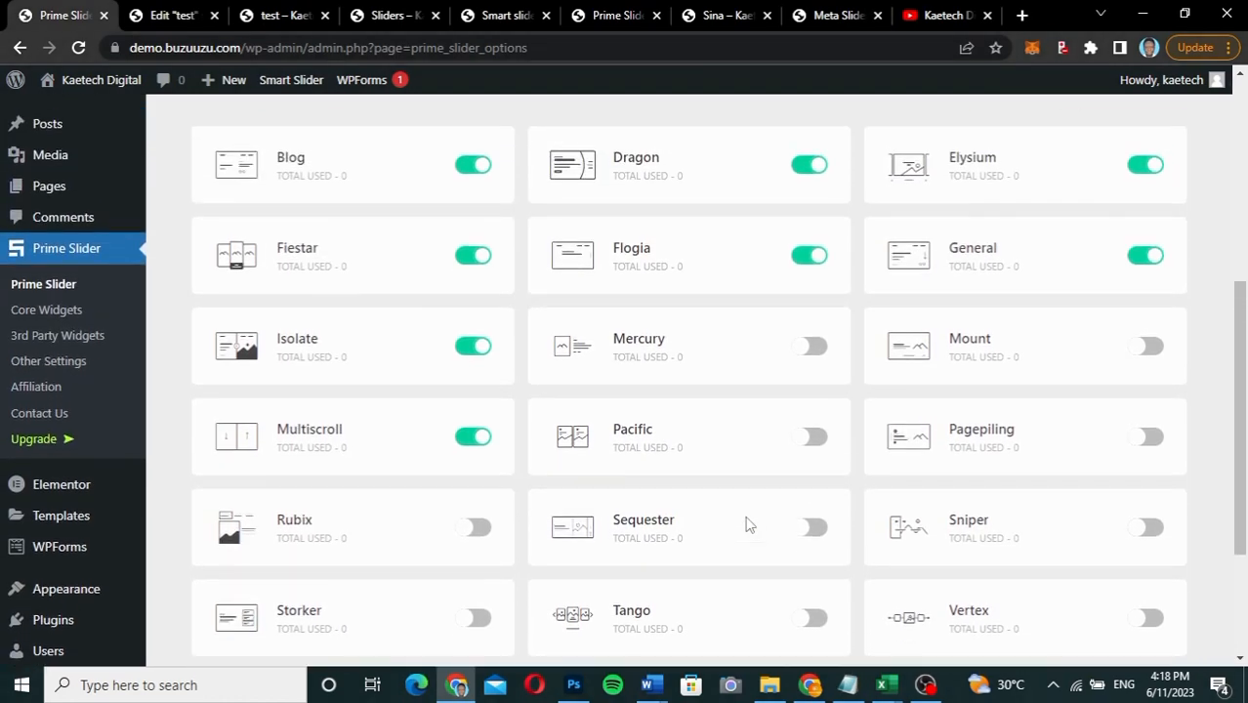
scroll(747, 525, up, 2)
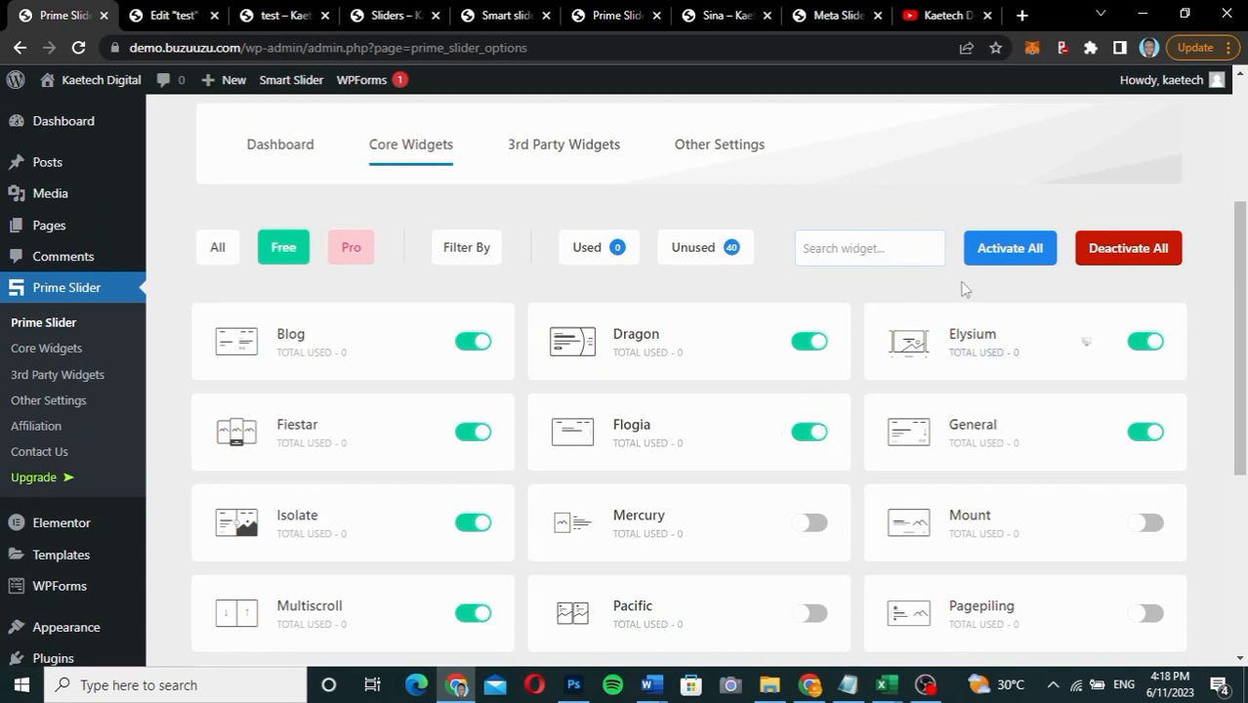
click(1011, 258)
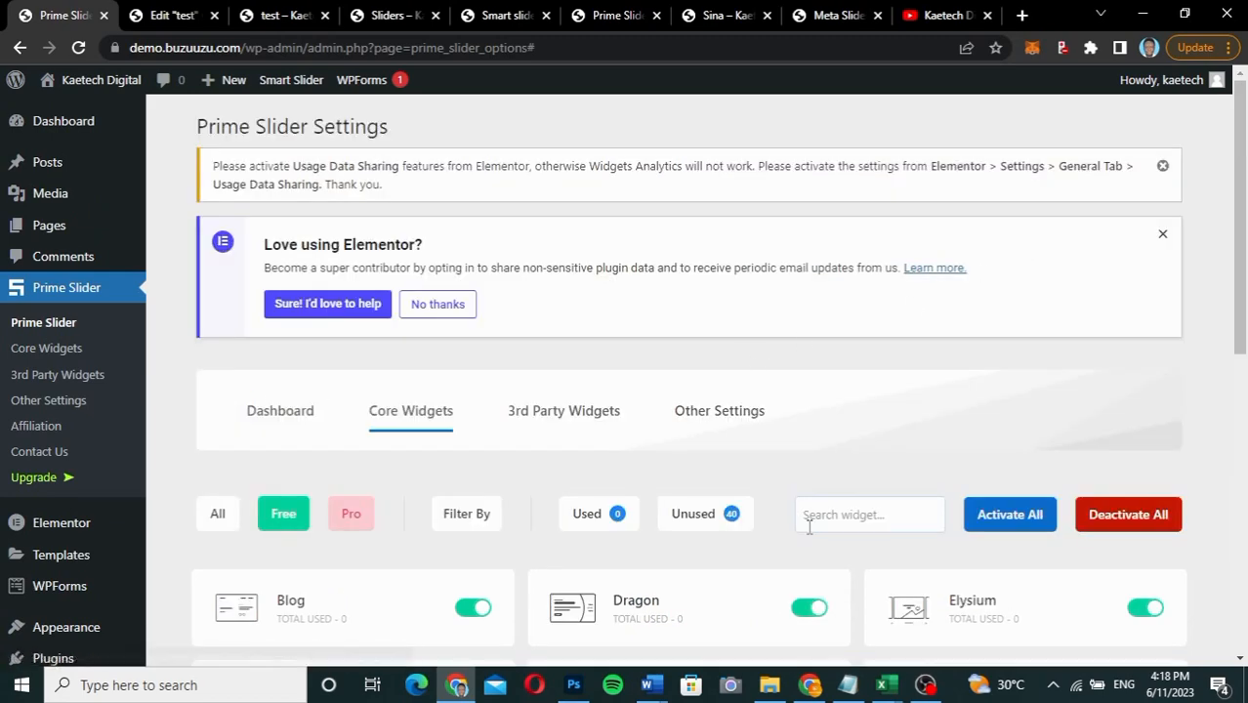
Step: Check the switches of the free core widgets from Blog to Vertex and save the Prime Slider settings
scroll(809, 527, down, 2)
scroll(818, 517, down, 3)
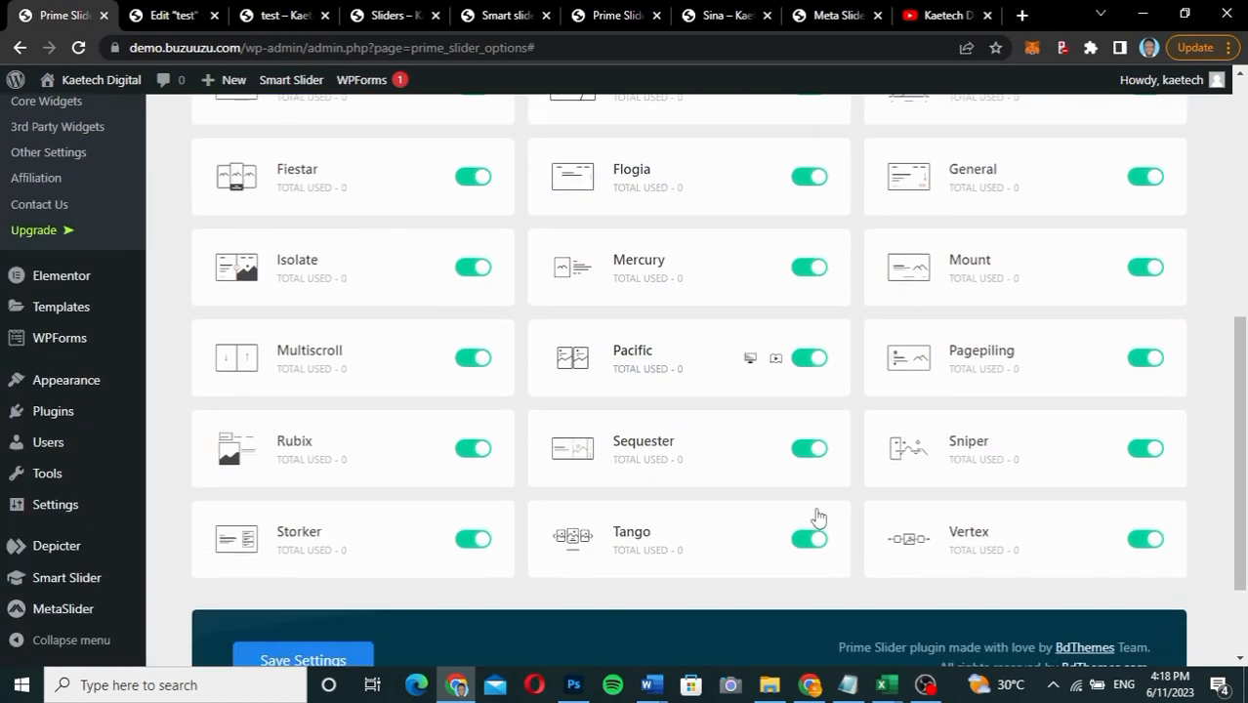
scroll(819, 517, up, 3)
scroll(819, 517, up, 3)
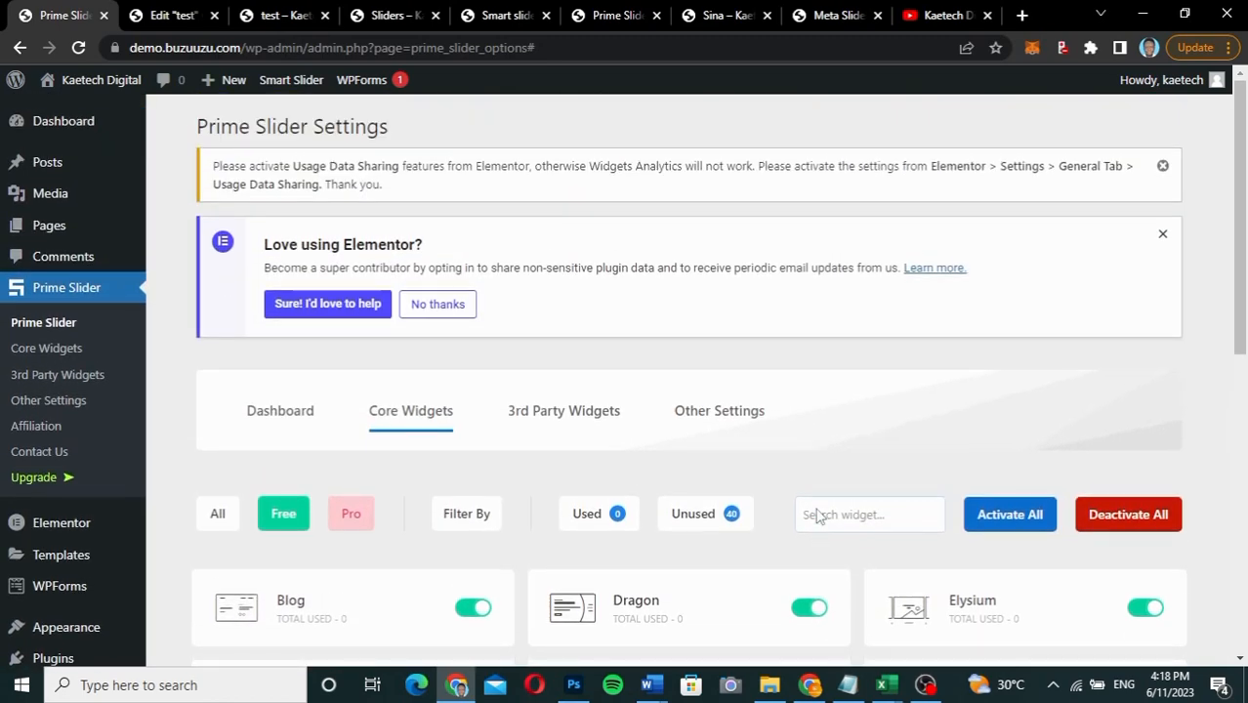
scroll(819, 517, down, 6)
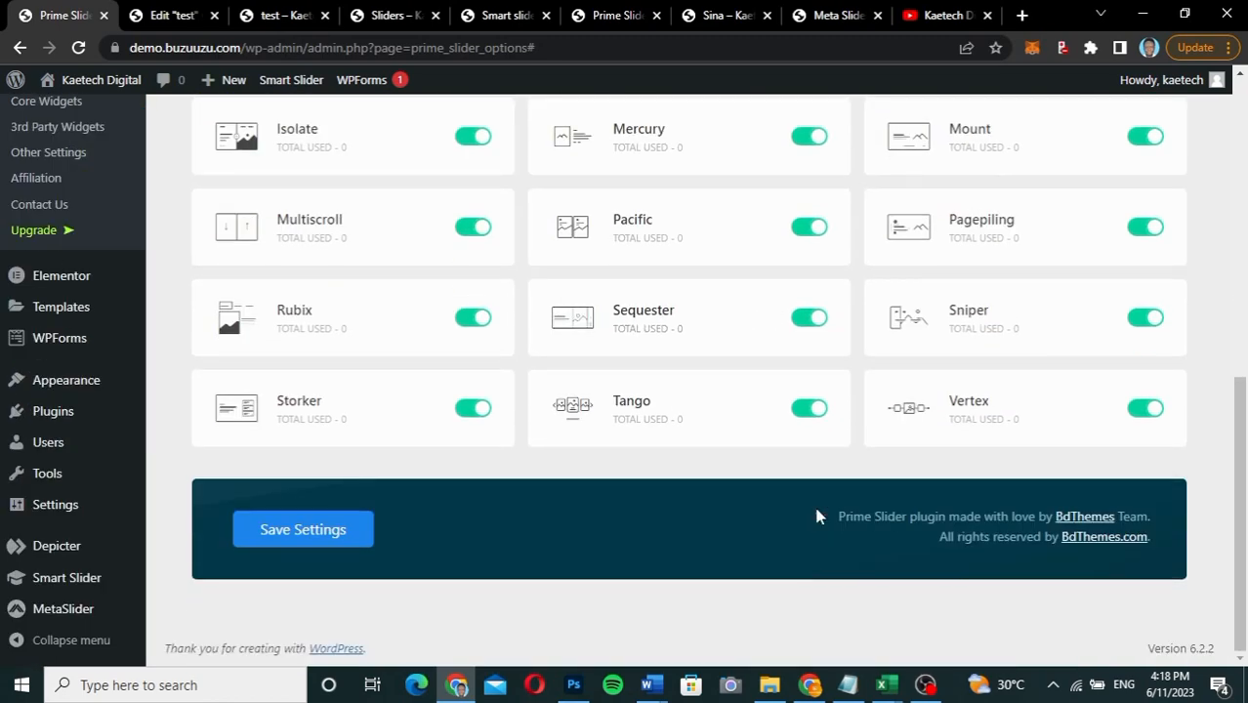
click(338, 534)
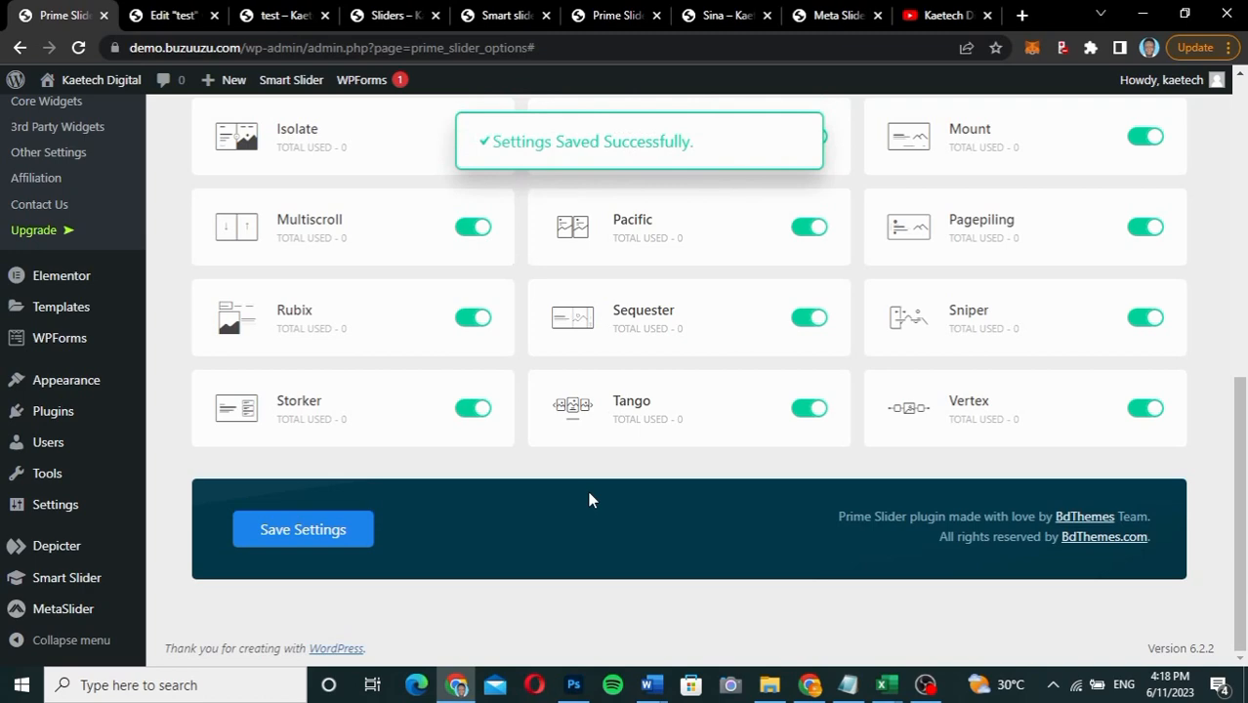
scroll(589, 500, up, 4)
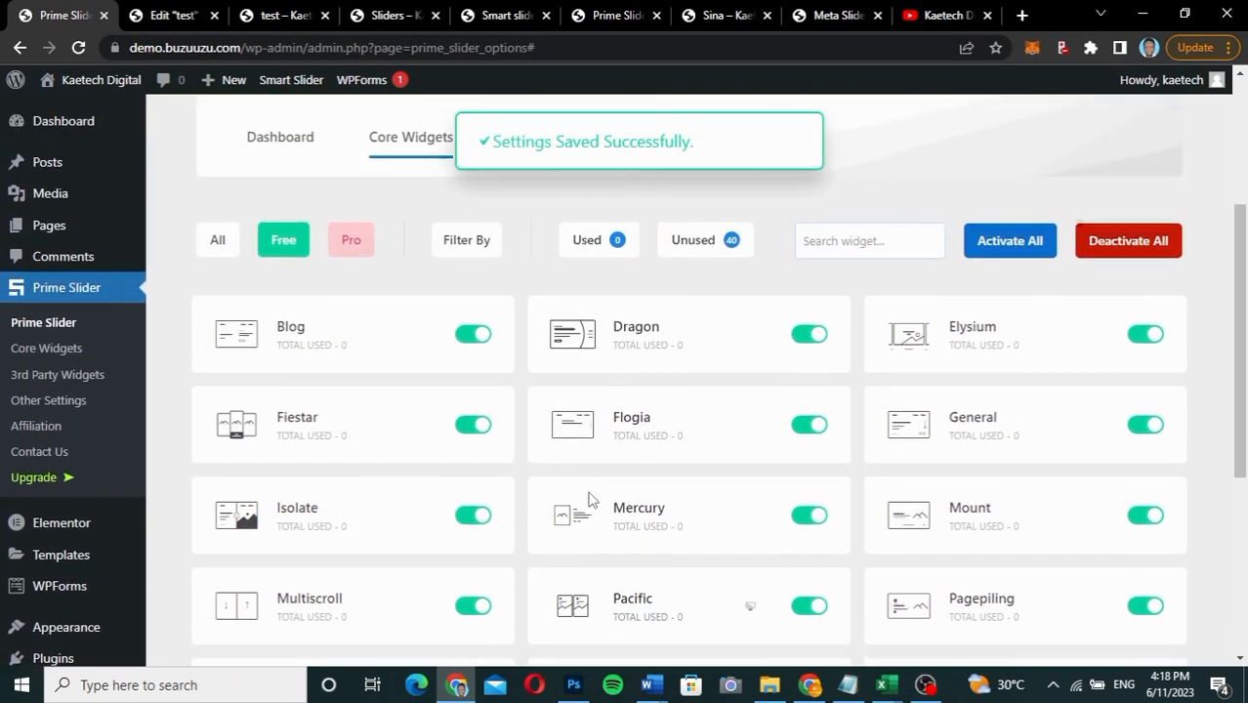
Step: Reload the test page's Elementor editor to load the activated widgets and go to the empty widget area above the footer
click(177, 23)
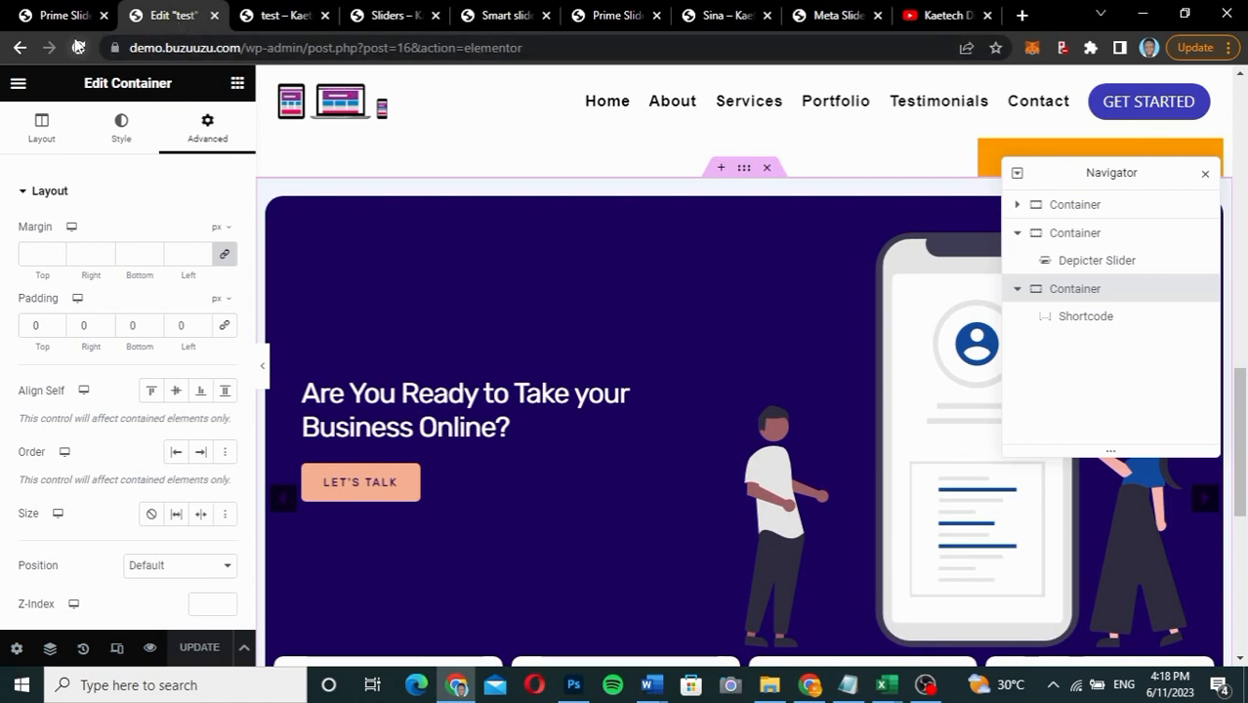
click(78, 47)
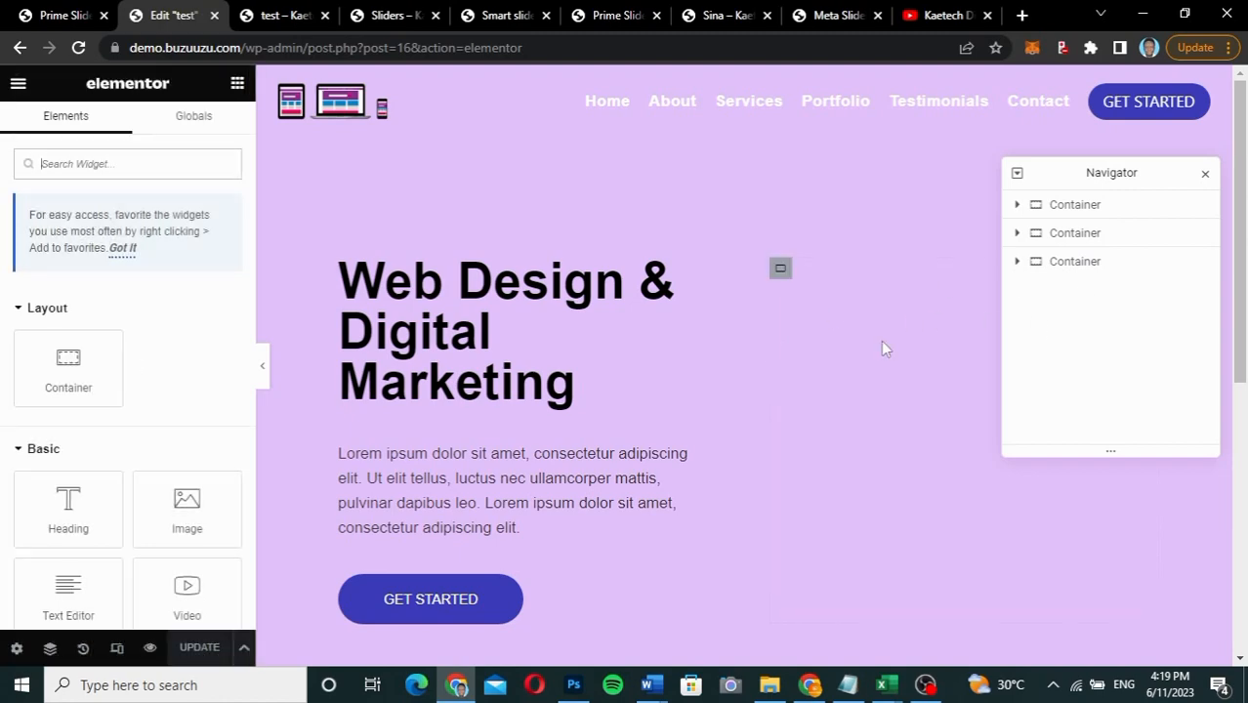
scroll(883, 346, down, 5)
scroll(883, 349, down, 3)
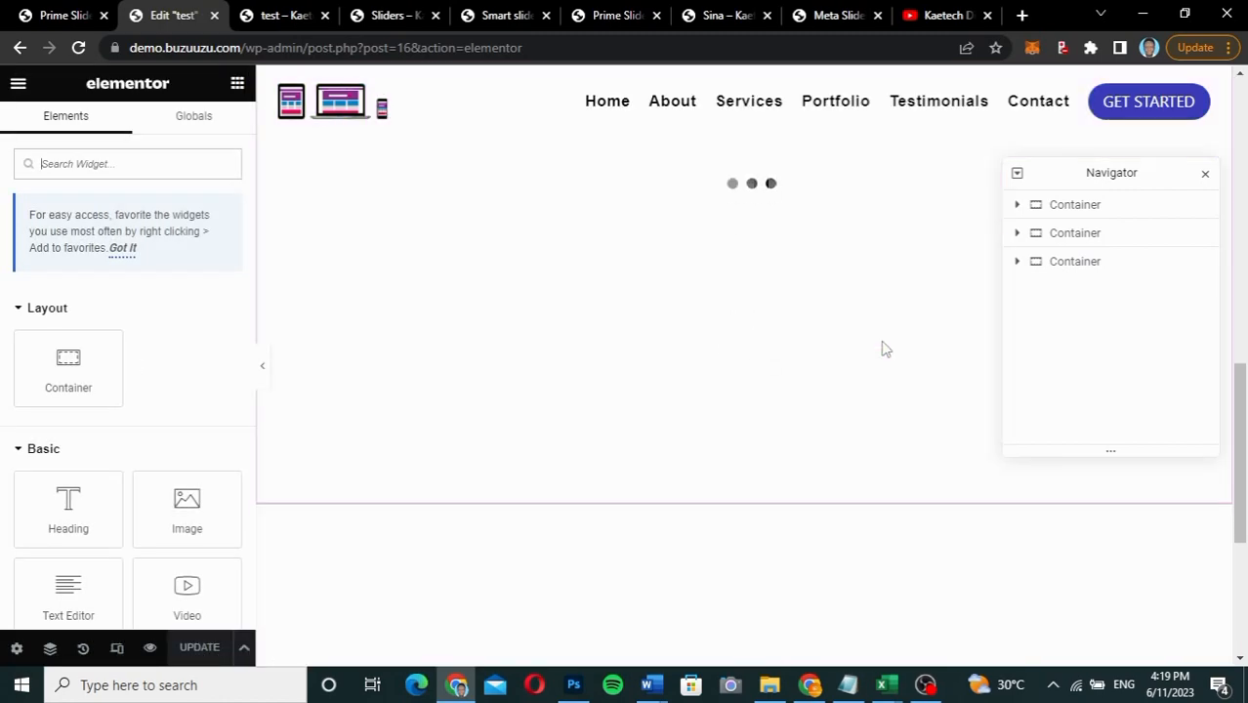
scroll(883, 349, up, 10)
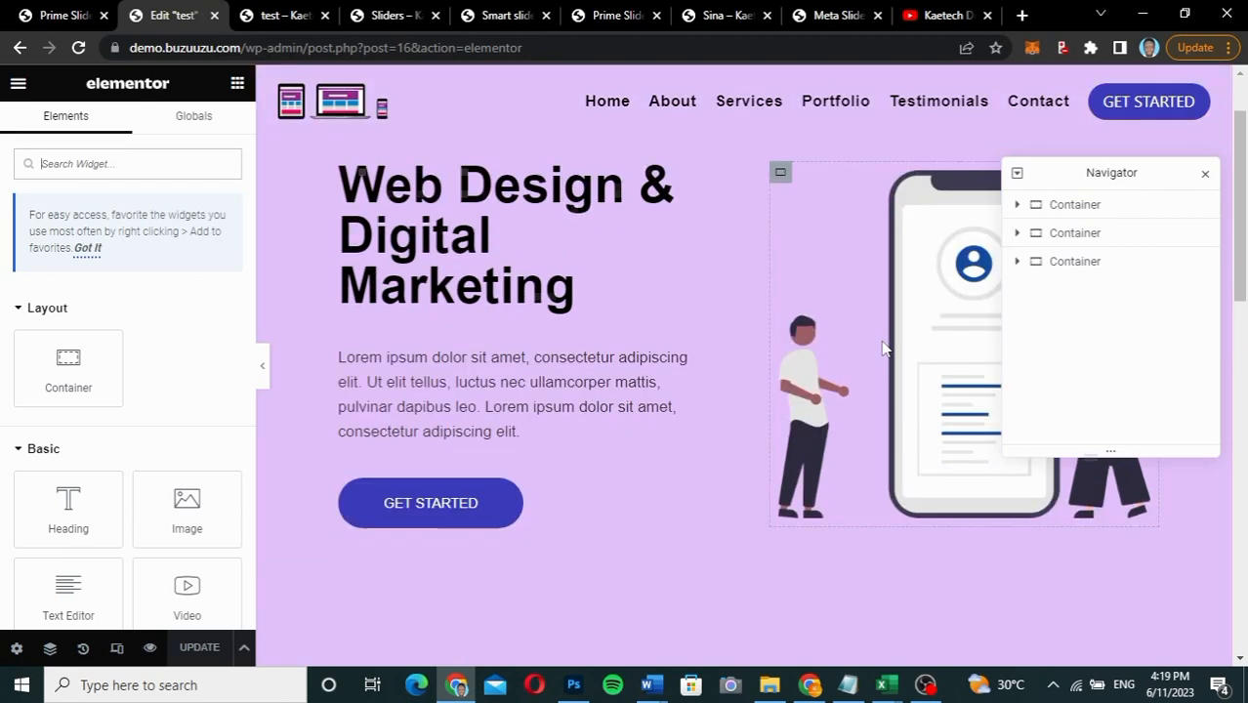
scroll(883, 349, down, 5)
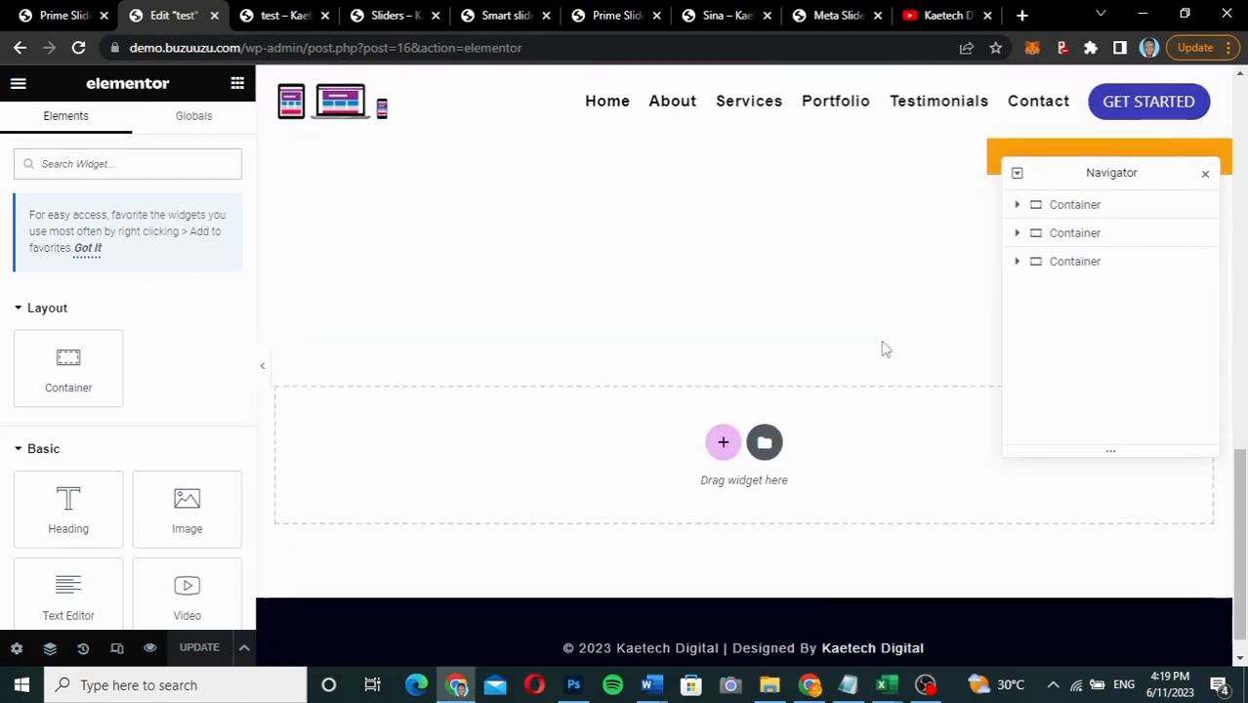
Step: Add a new single-column container with downward direction below the last section of the page
scroll(882, 342, up, 5)
scroll(882, 339, up, 4)
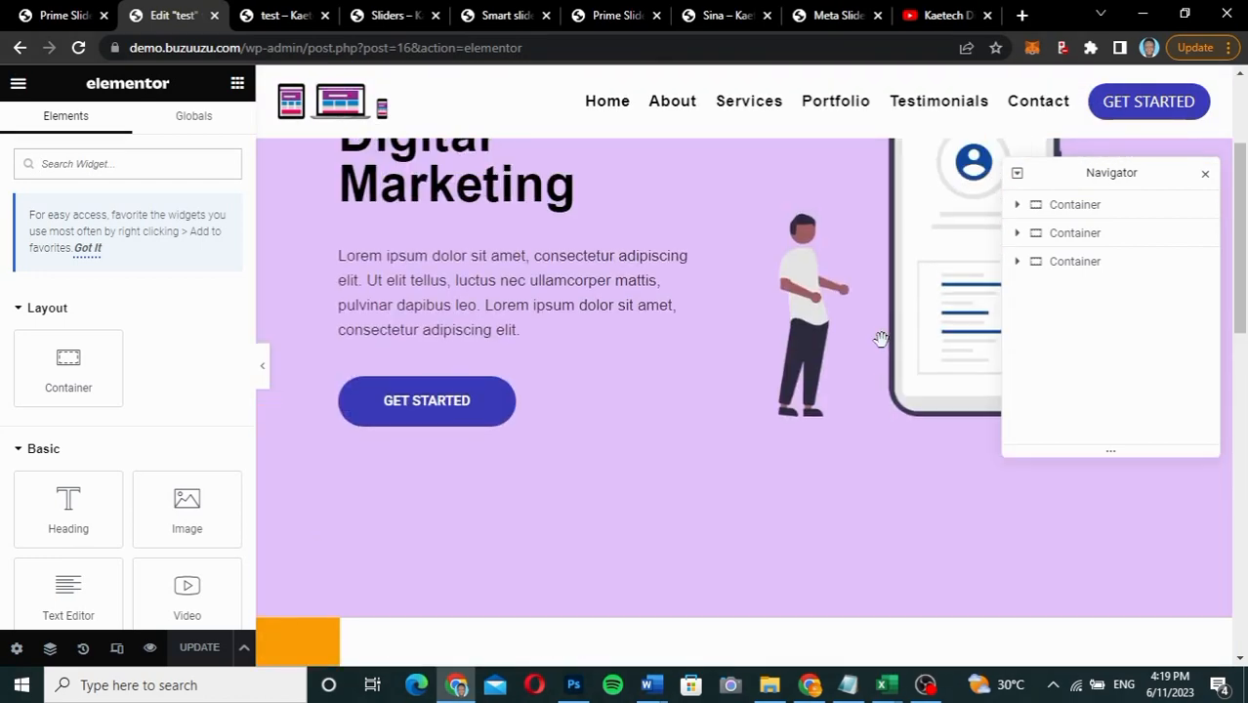
click(882, 349)
scroll(882, 347, down, 6)
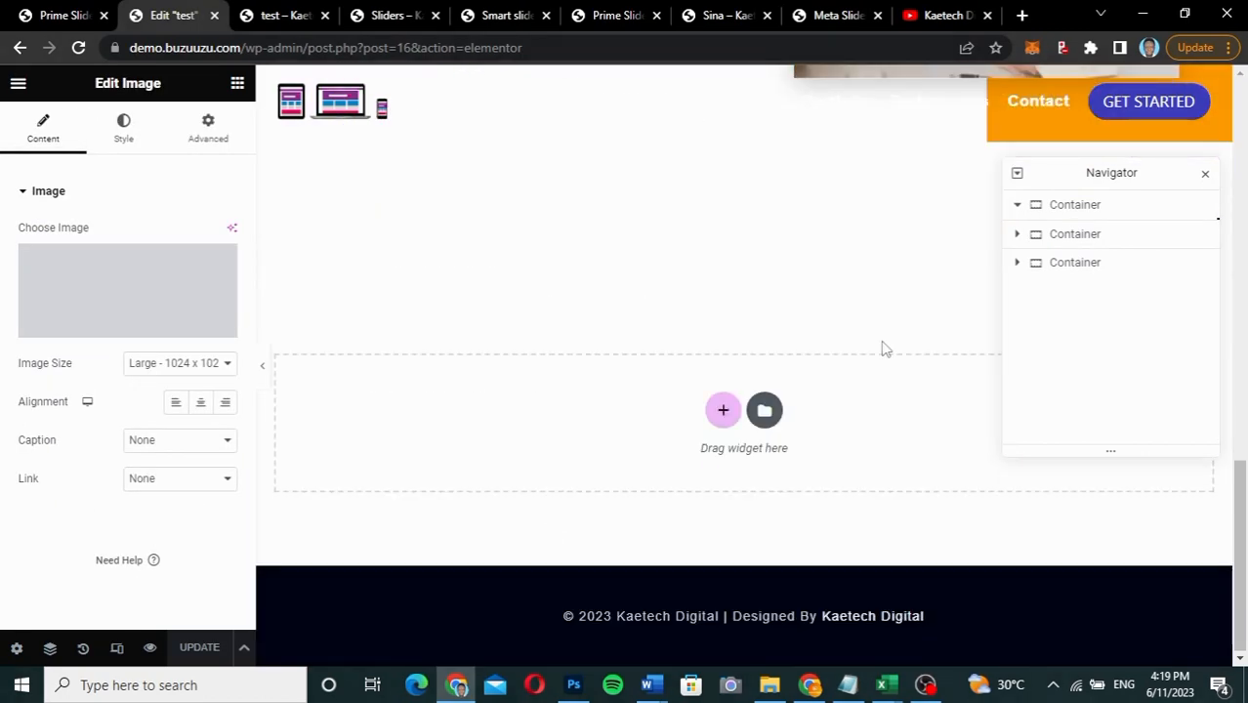
scroll(747, 344, down, 5)
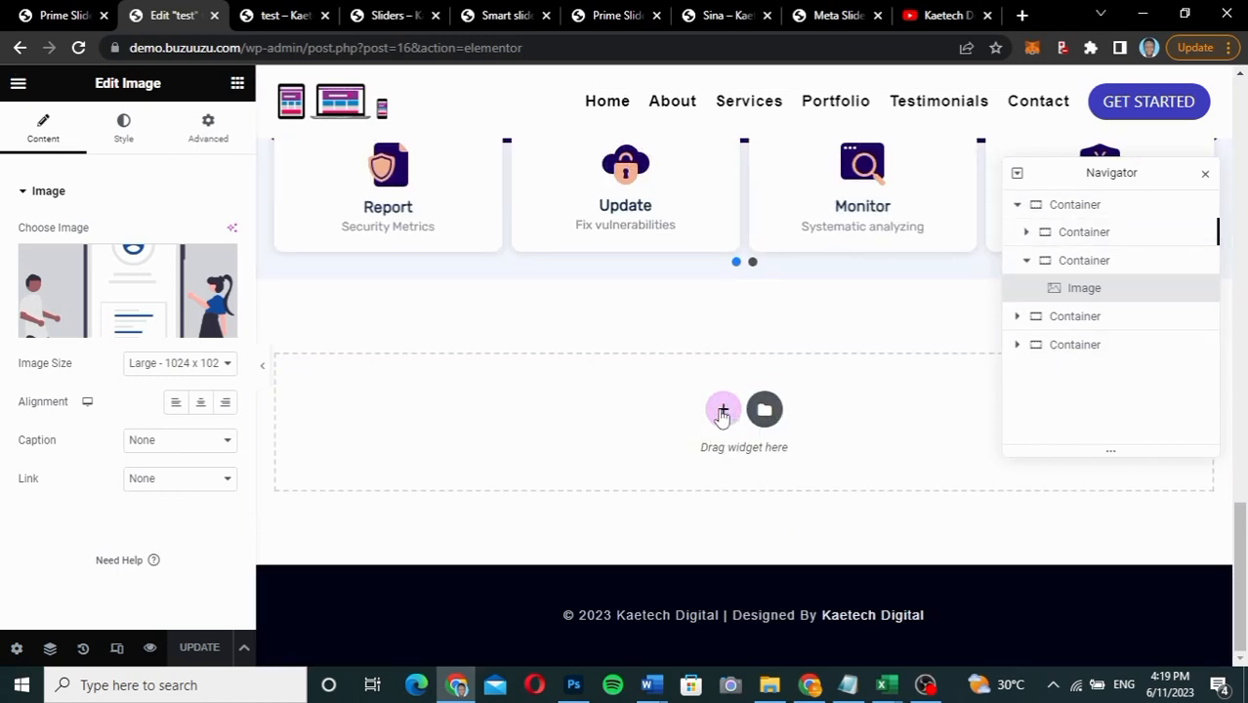
click(722, 411)
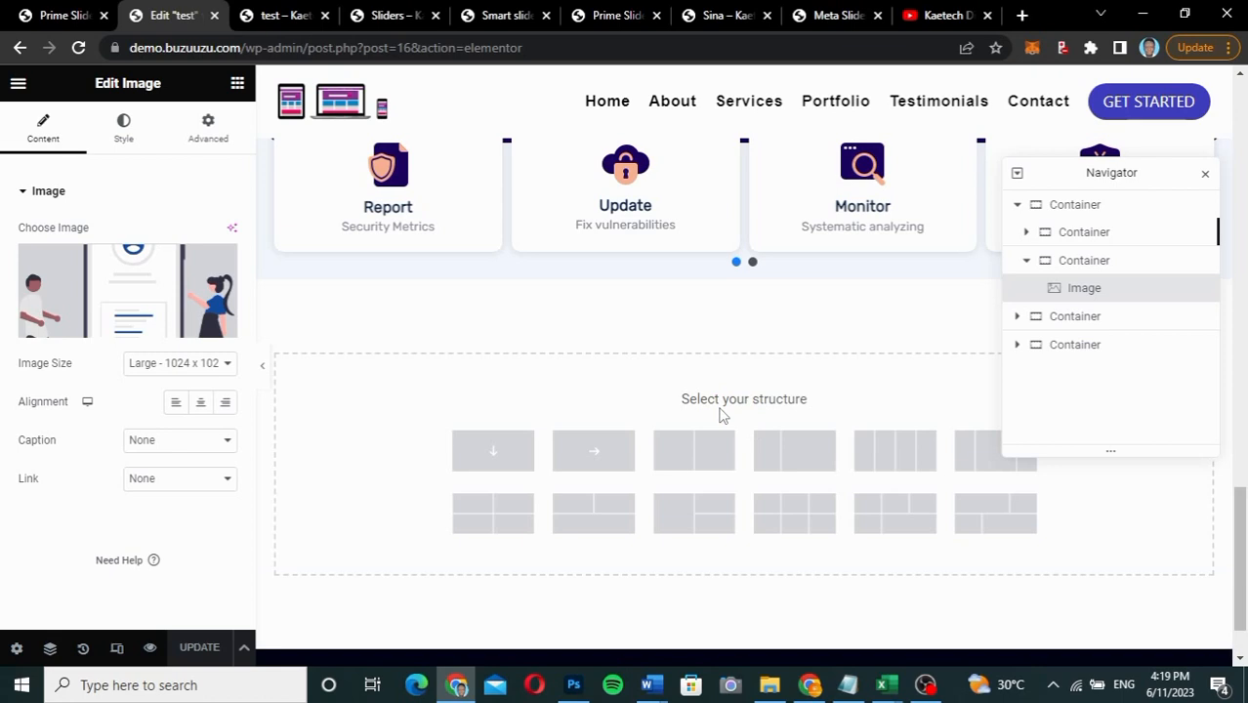
click(494, 450)
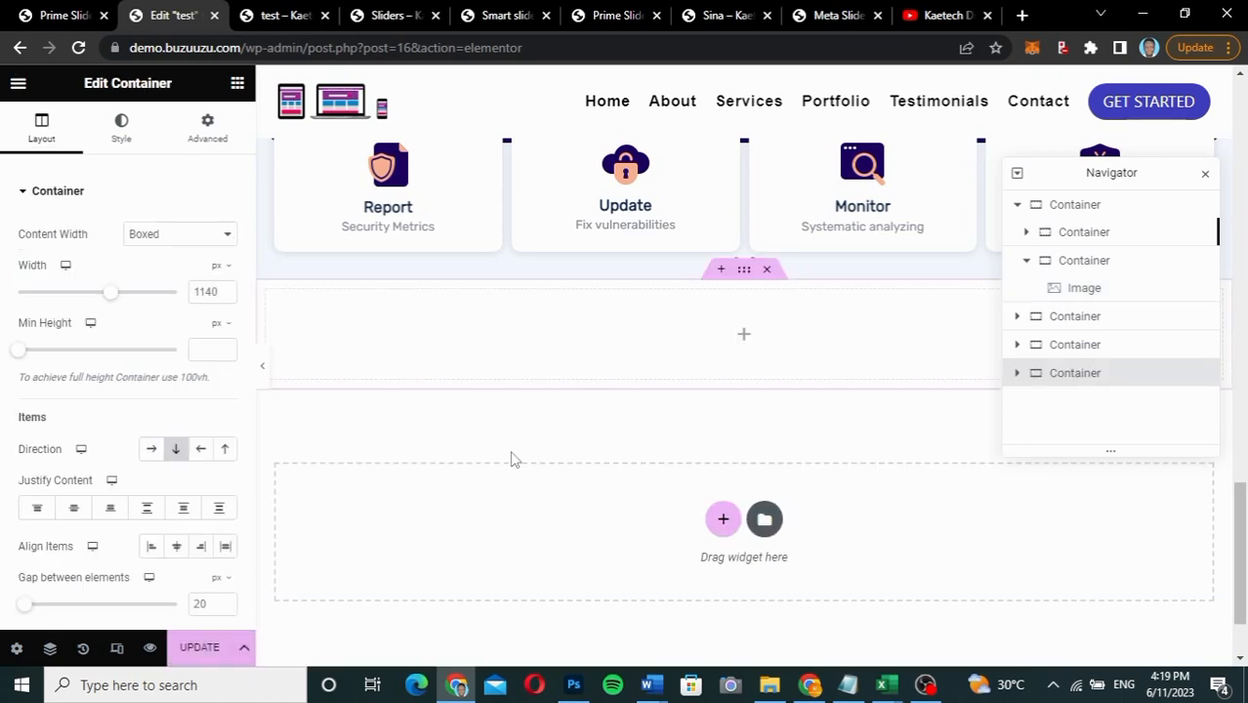
Step: Set the new container's content width to Full Width and its padding to 0 on all sides
click(166, 231)
click(156, 268)
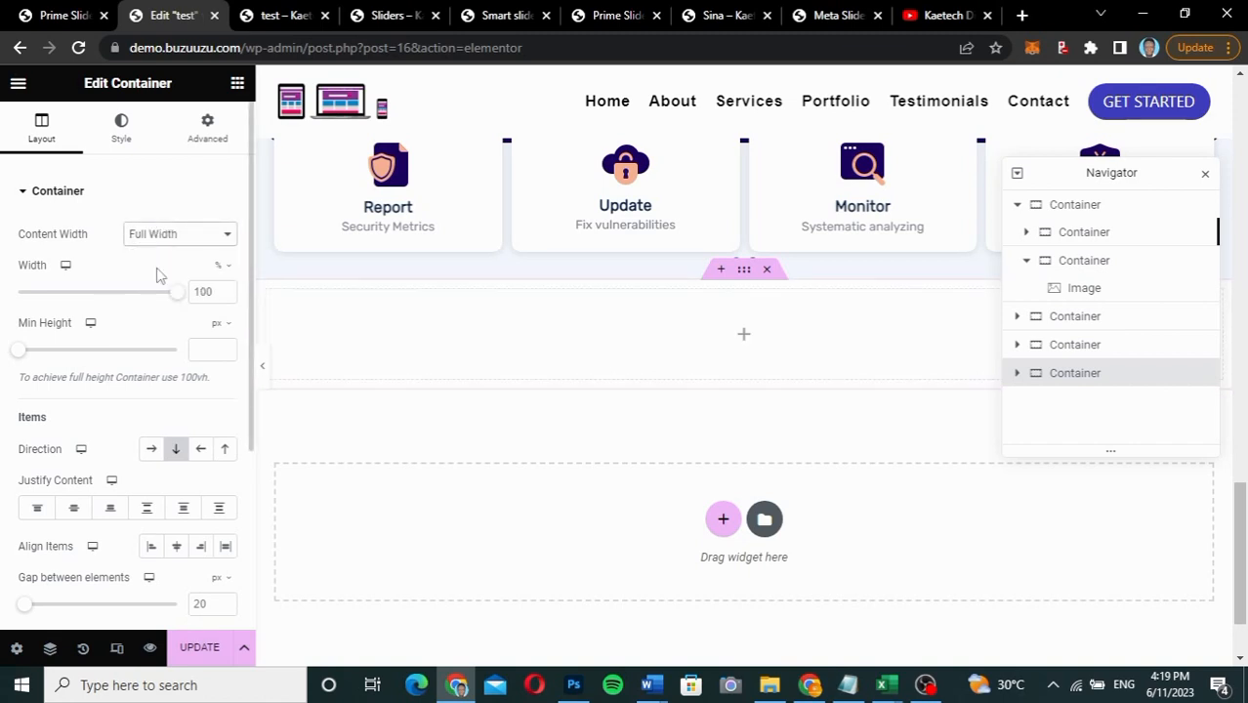
click(208, 139)
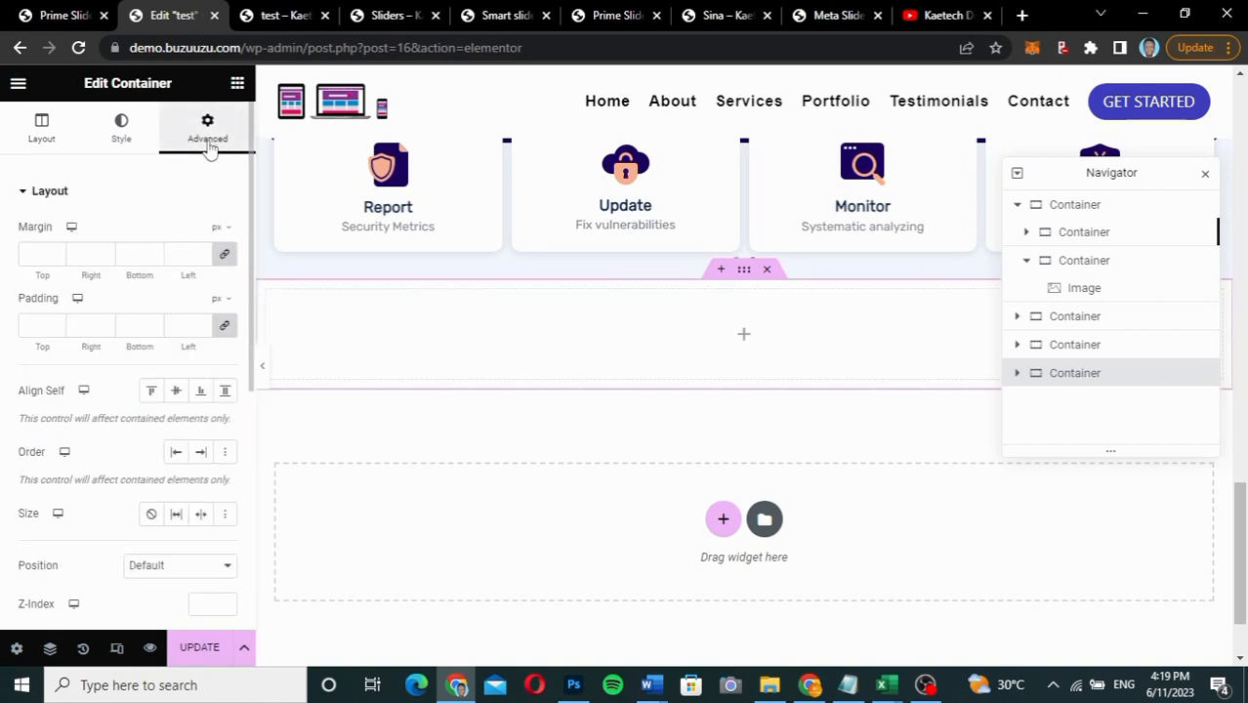
click(225, 327)
click(39, 137)
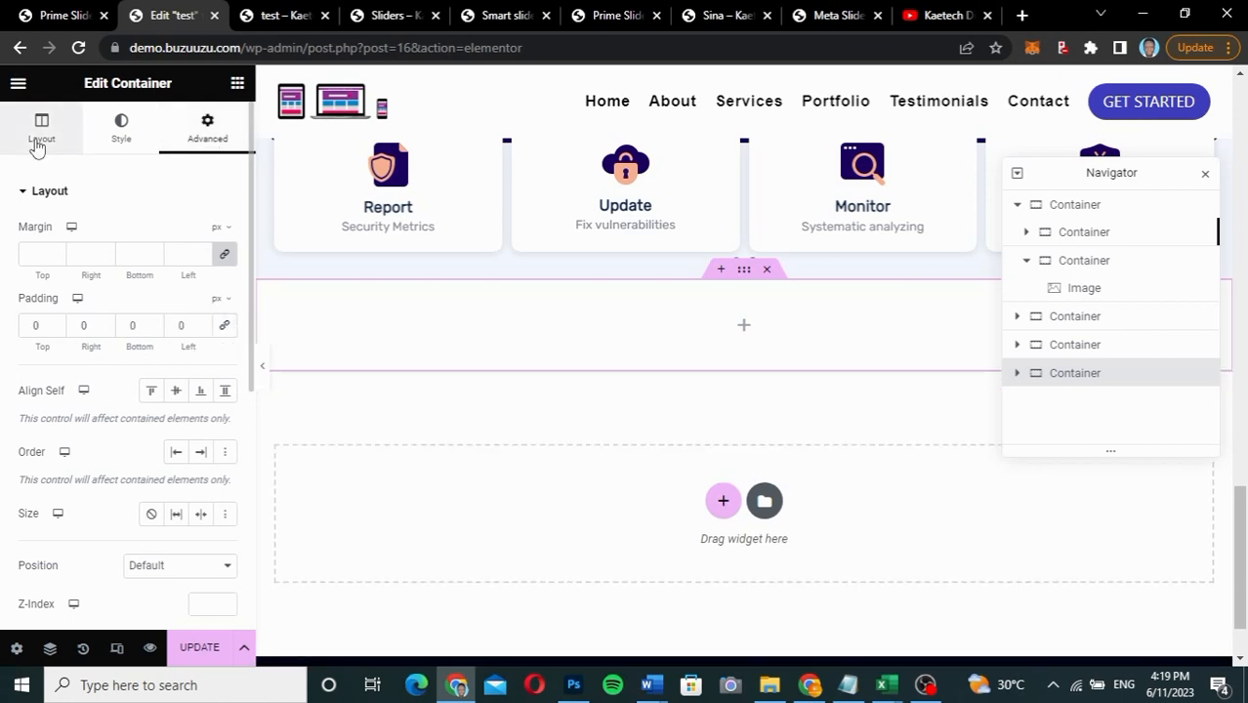
Step: Insert the Prime Slider General widget into the empty container and close the Navigator
click(744, 331)
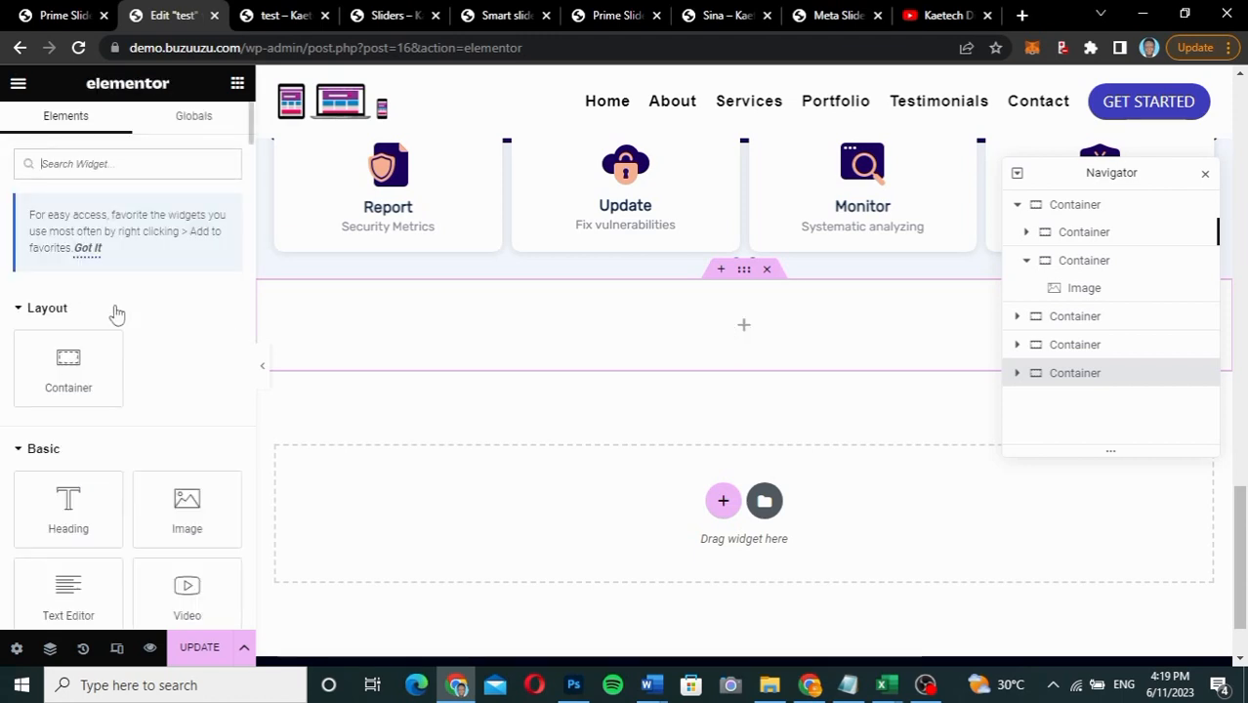
scroll(92, 334, down, 10)
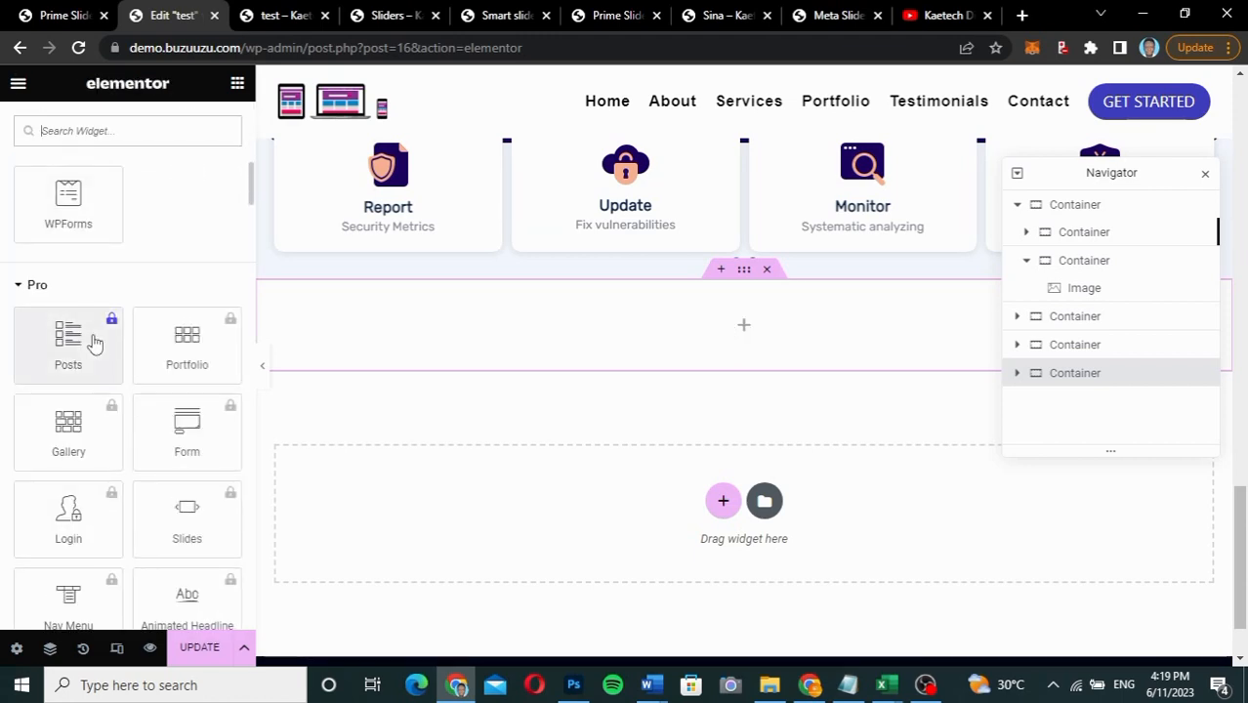
scroll(94, 342, down, 6)
scroll(93, 340, down, 15)
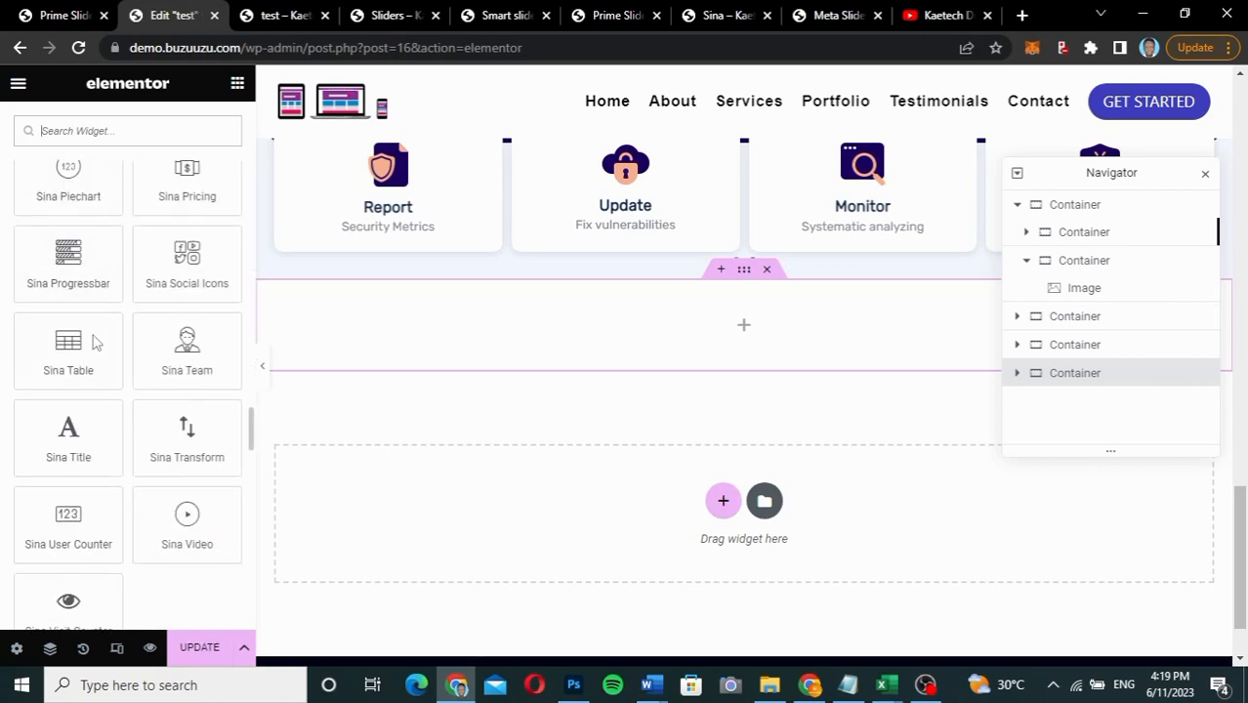
scroll(92, 334, down, 9)
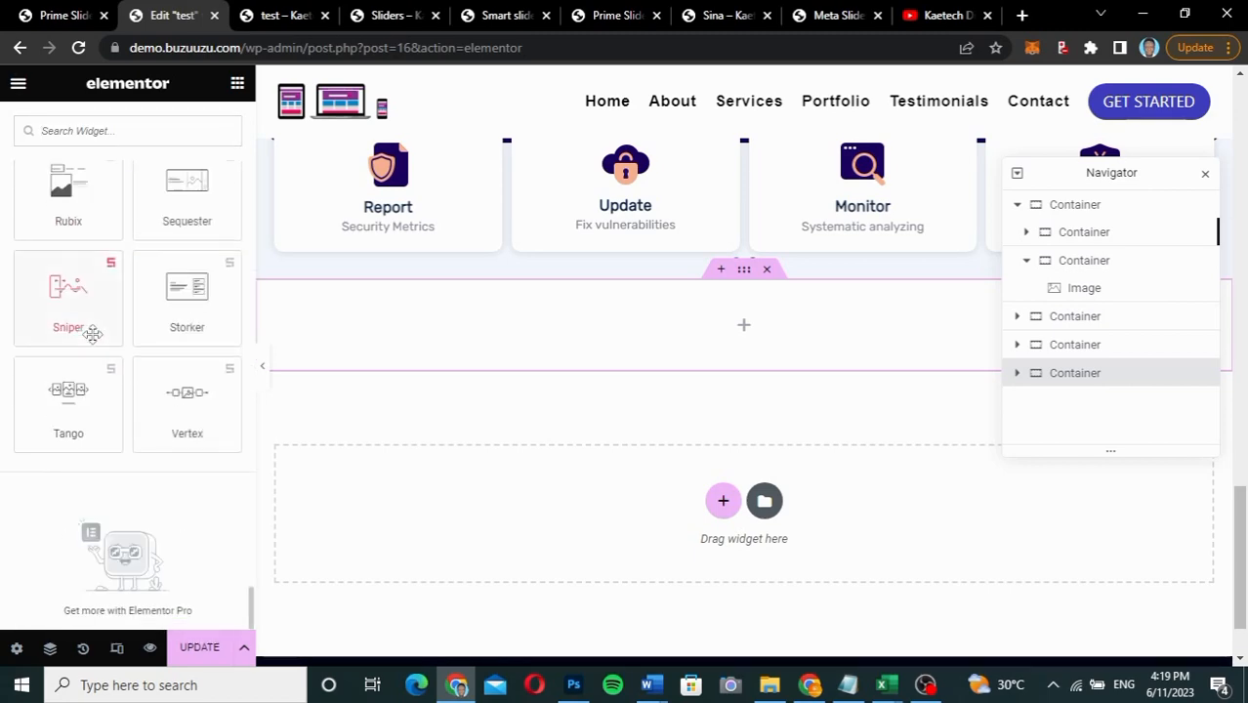
scroll(92, 334, up, 6)
scroll(91, 334, up, 2)
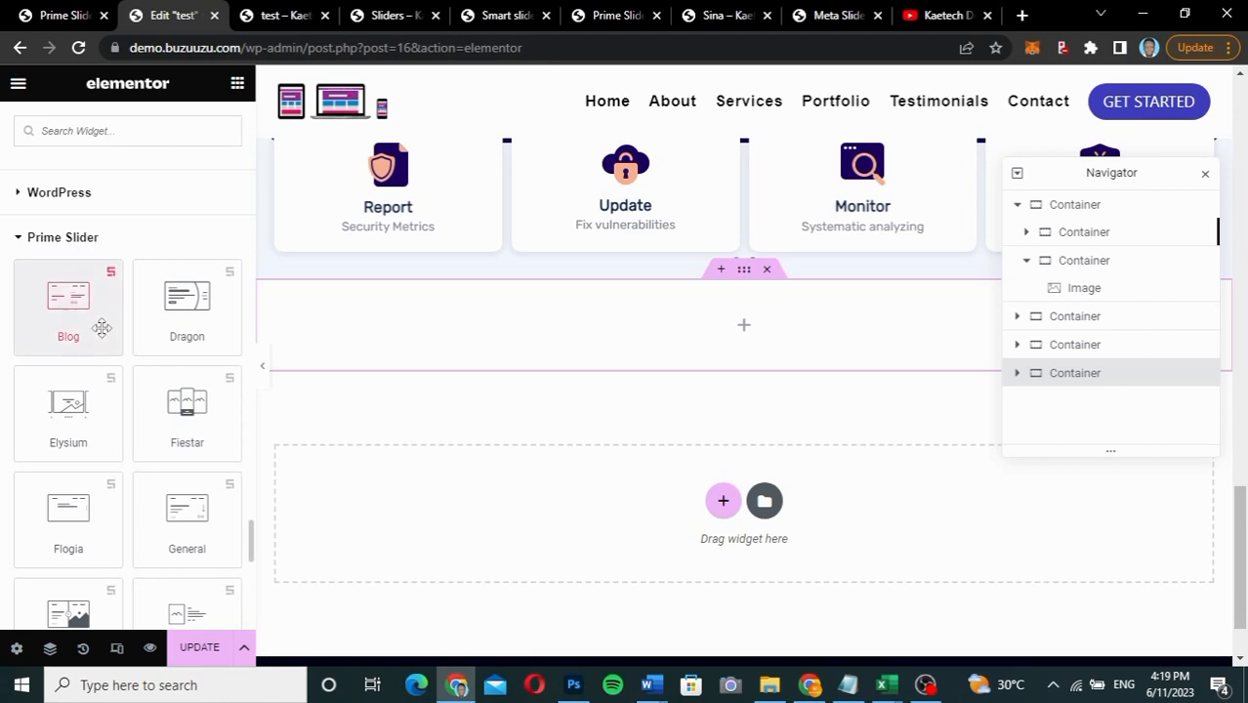
scroll(142, 471, down, 1)
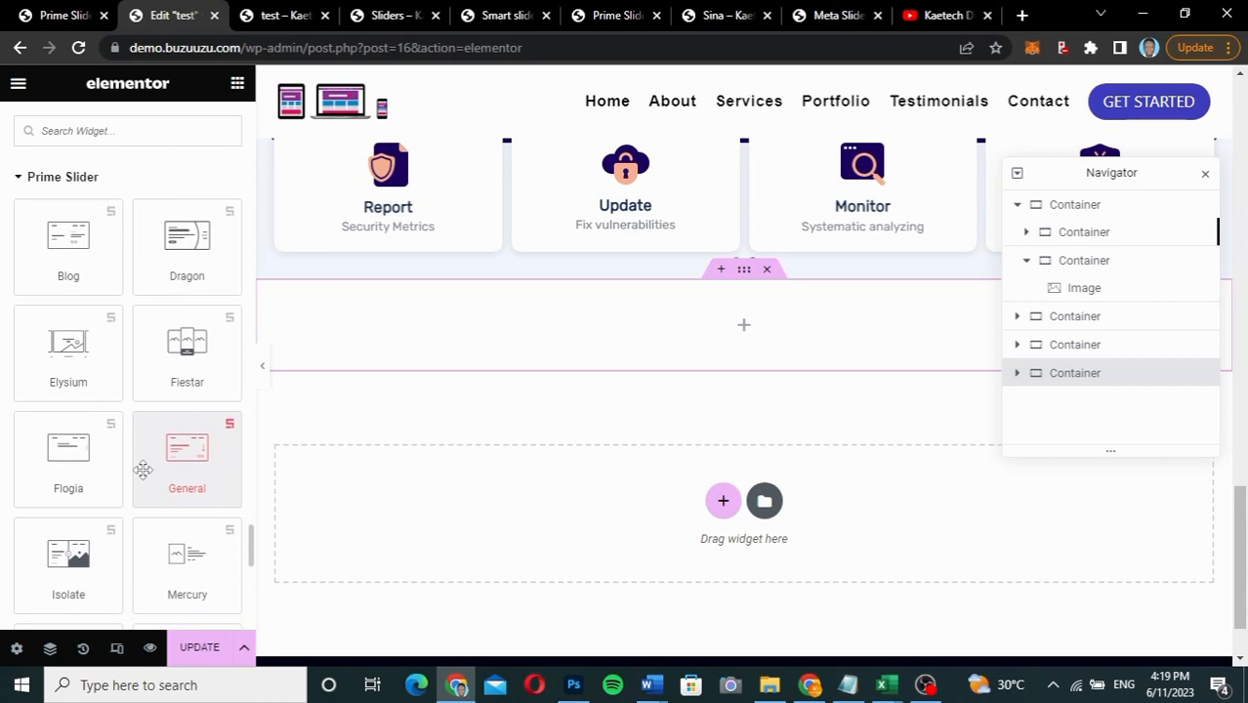
scroll(142, 470, down, 3)
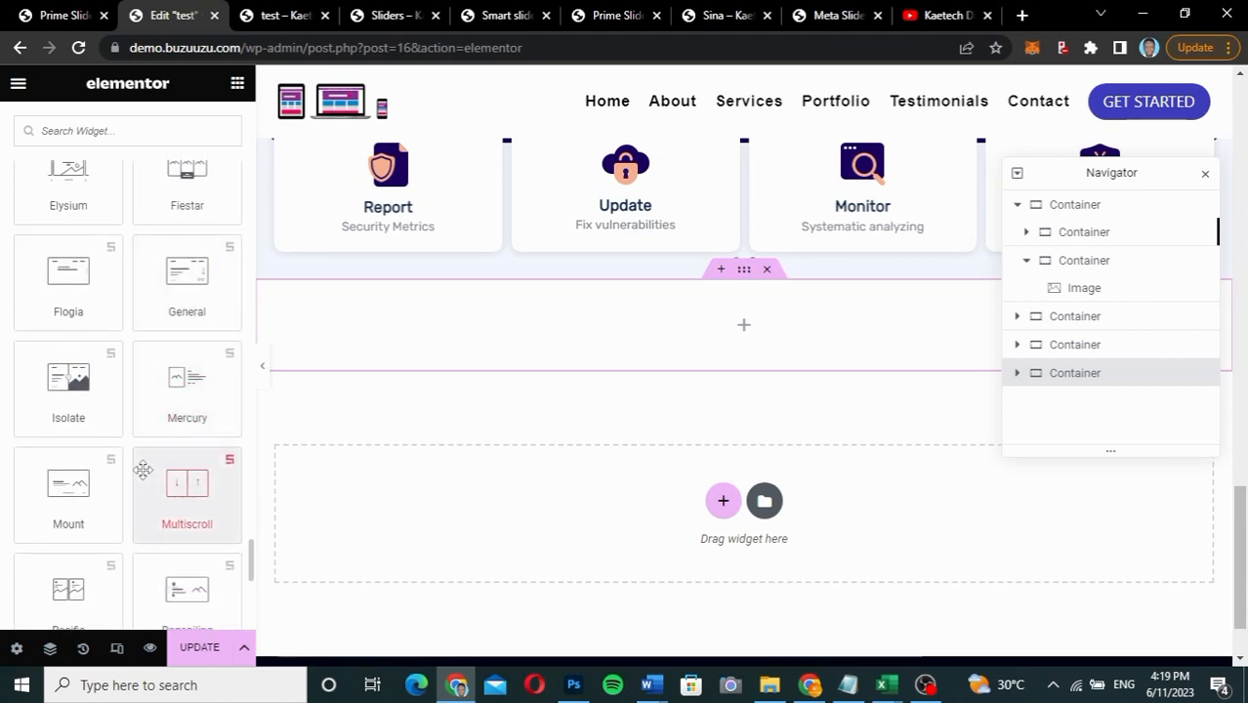
scroll(142, 471, down, 1)
scroll(142, 471, down, 4)
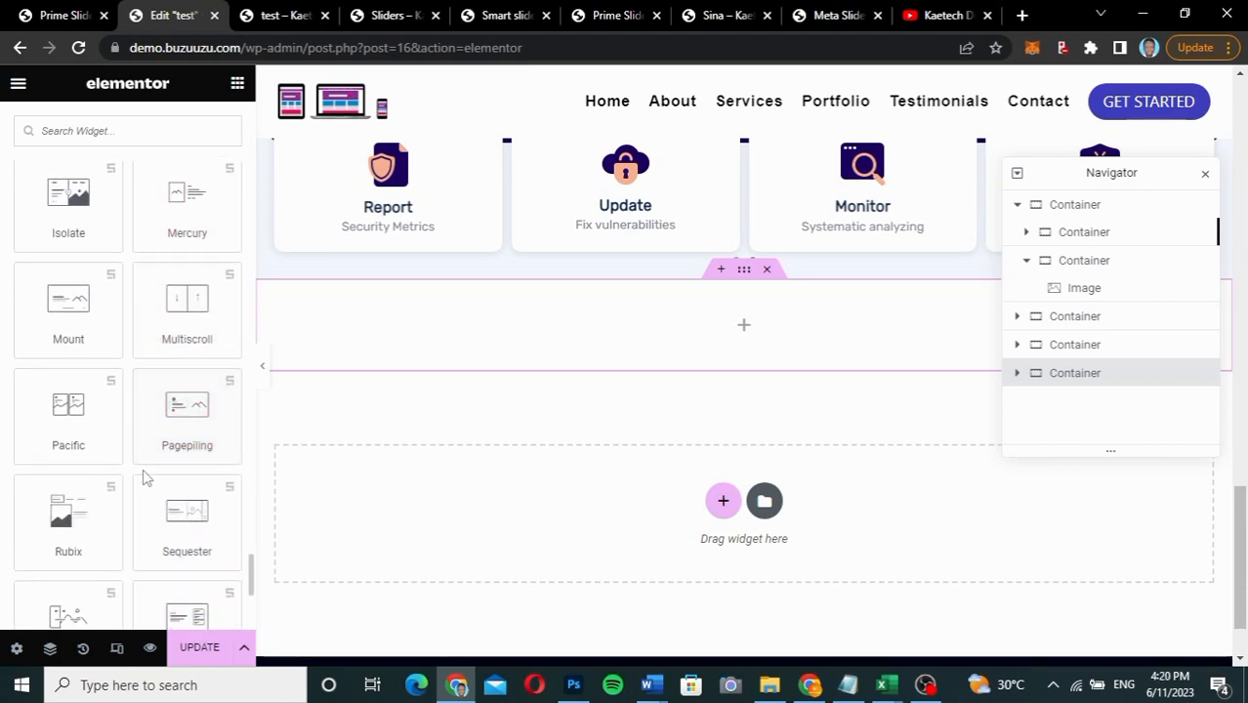
scroll(142, 471, up, 5)
scroll(142, 471, up, 2)
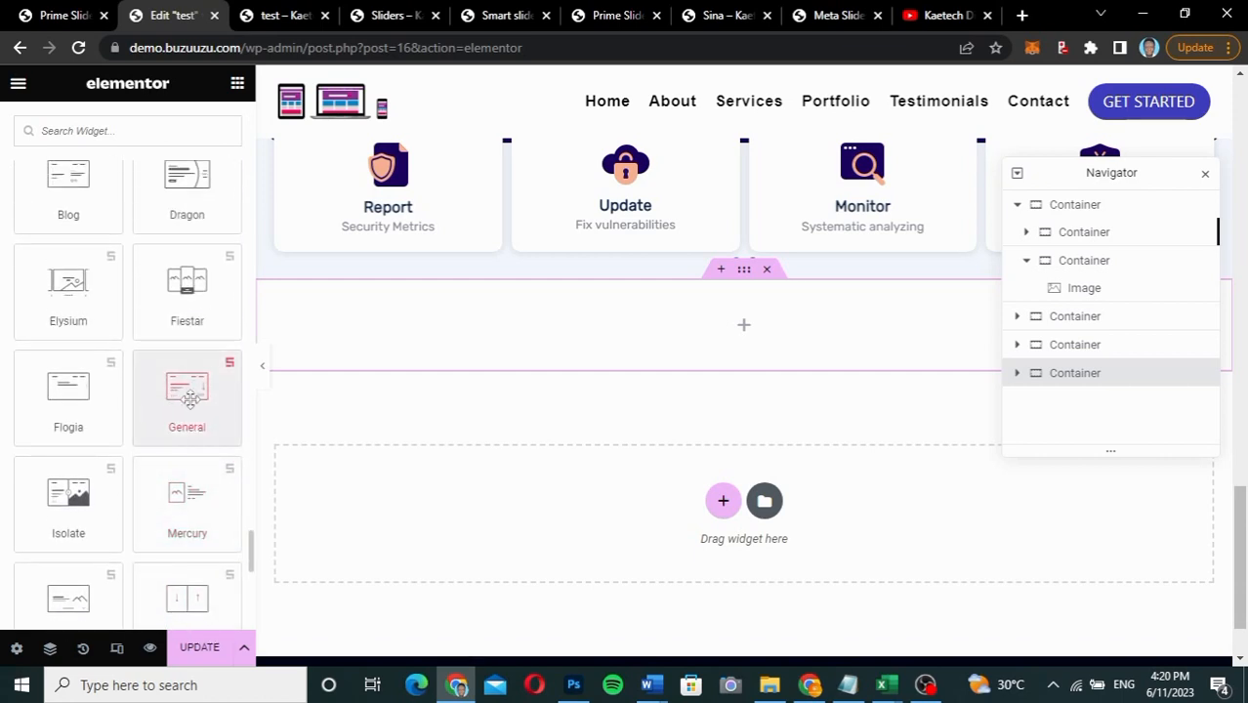
drag(183, 391, 723, 322)
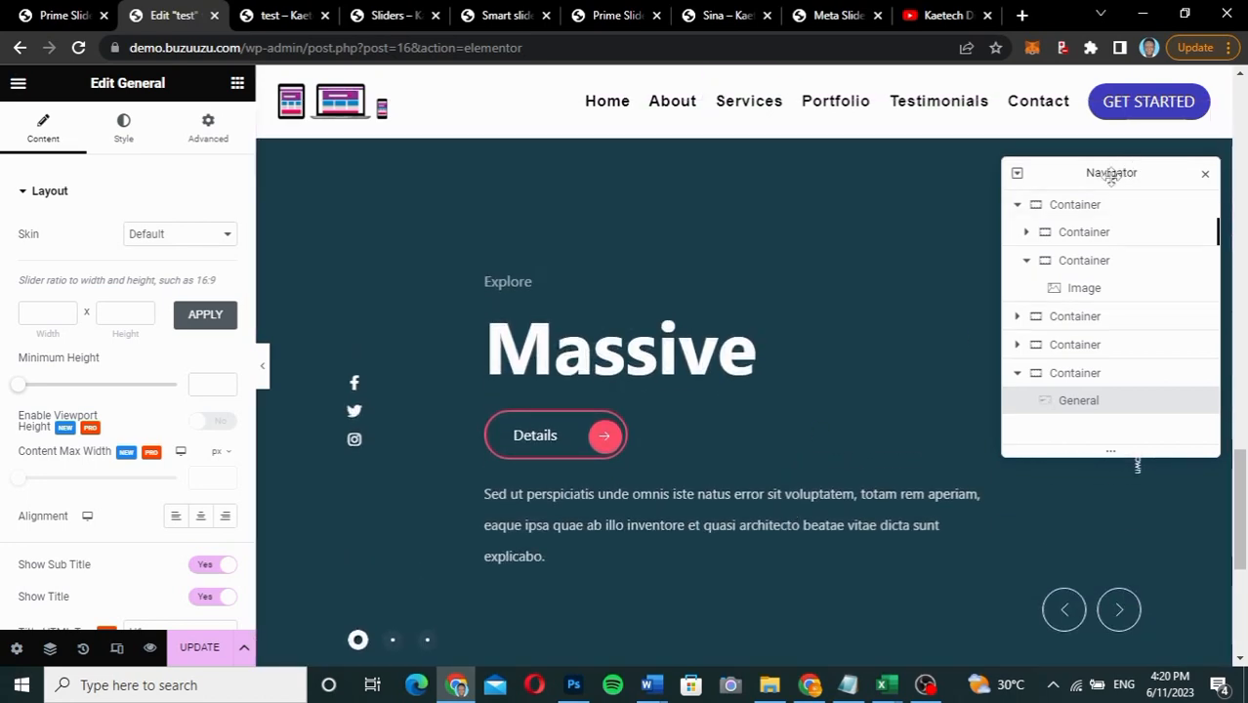
click(1206, 176)
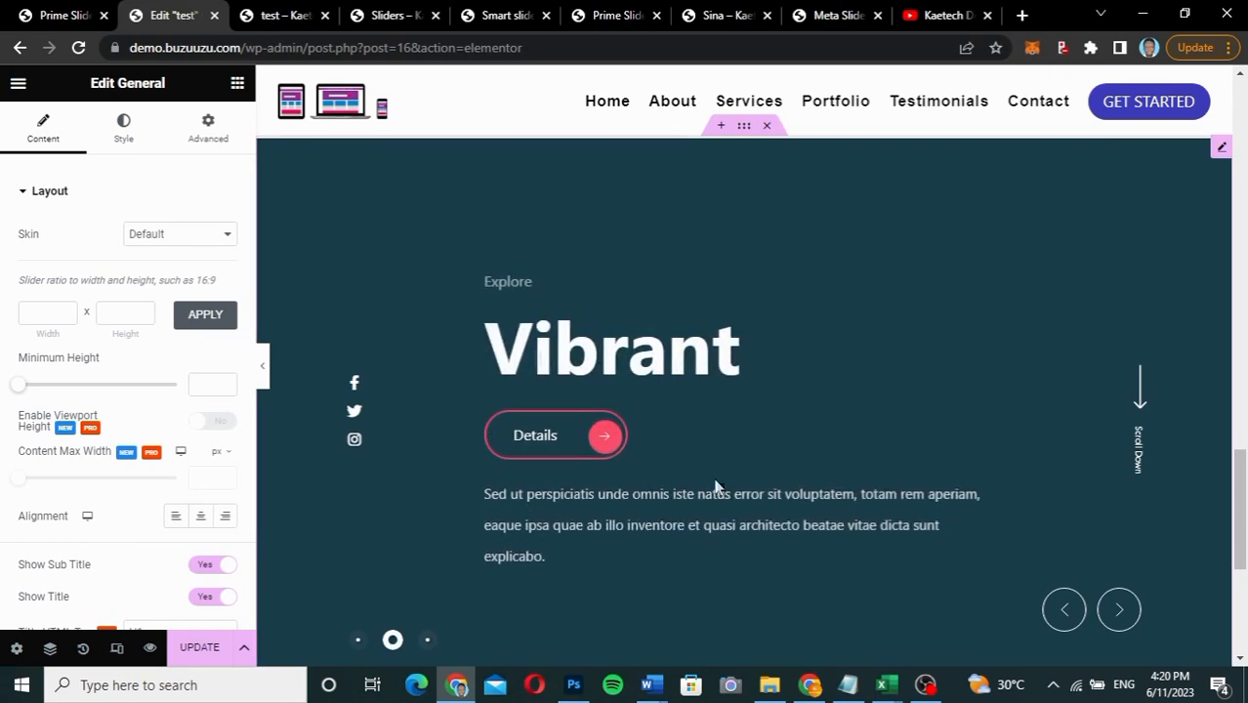
Step: Examine the General slider's preview, including its arrows, dots and scroll-down link, alongside its layout display options
scroll(810, 474, down, 4)
scroll(810, 473, up, 4)
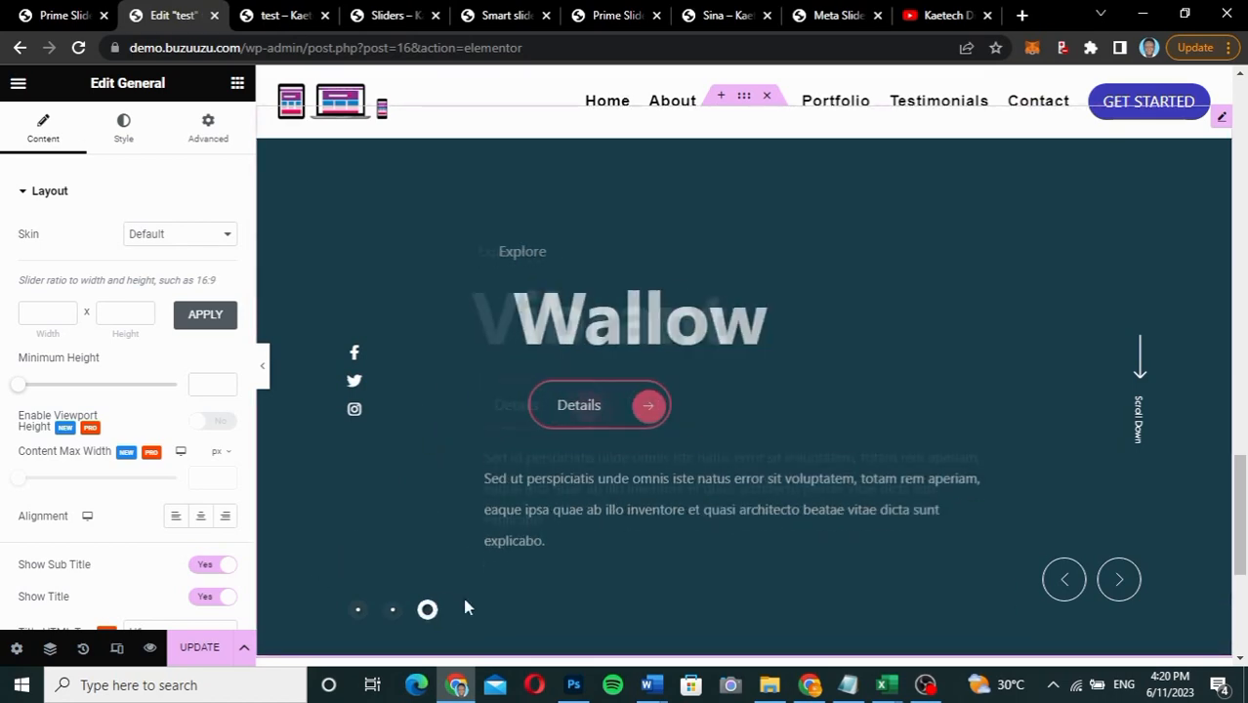
scroll(78, 537, down, 2)
scroll(78, 537, down, 3)
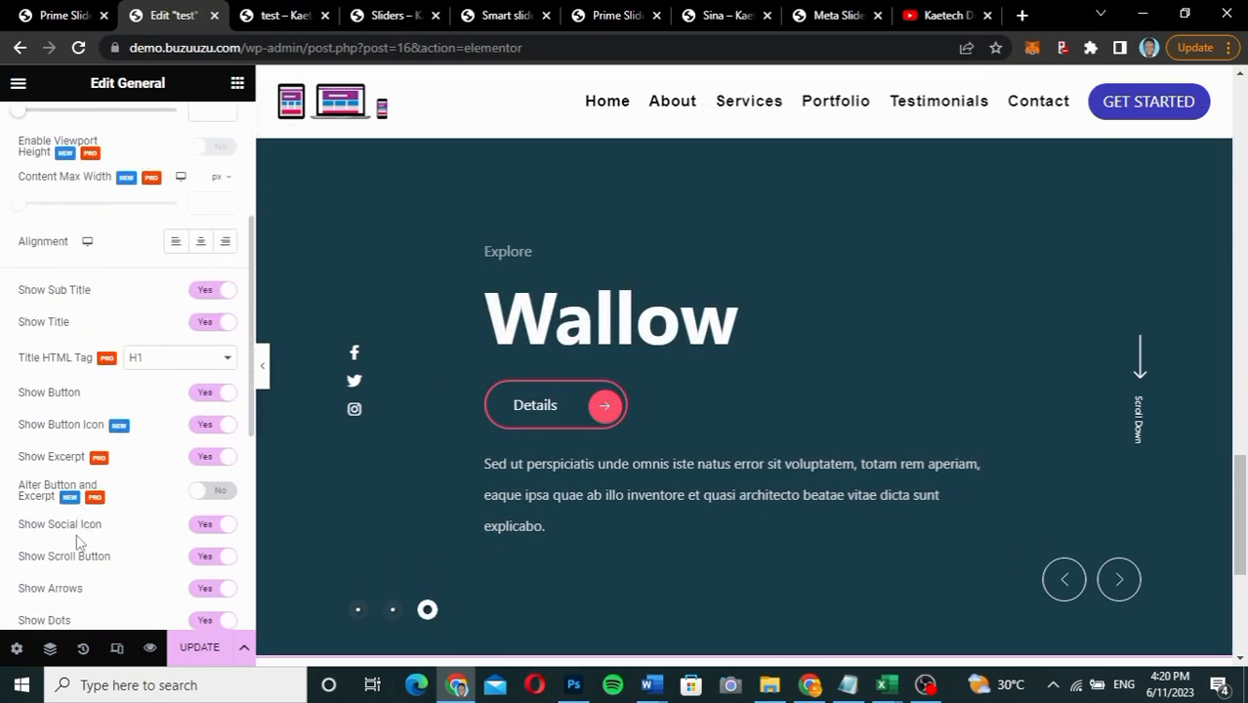
scroll(79, 543, up, 1)
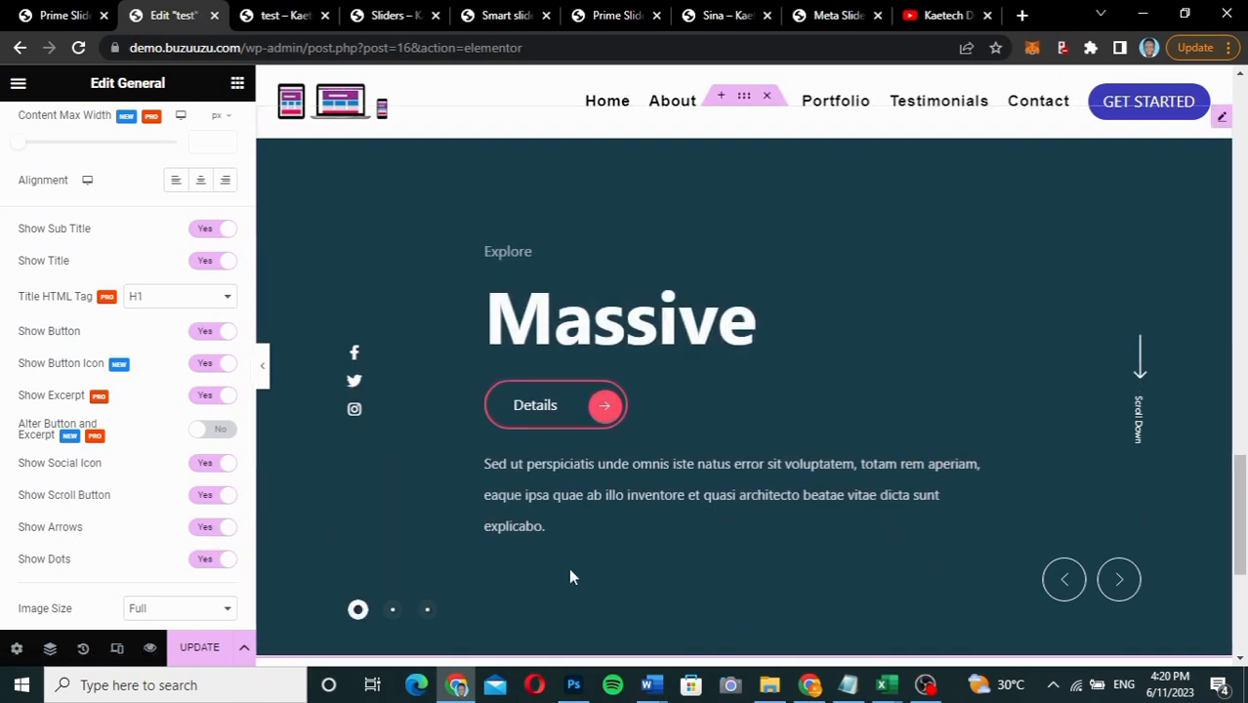
scroll(701, 566, down, 1)
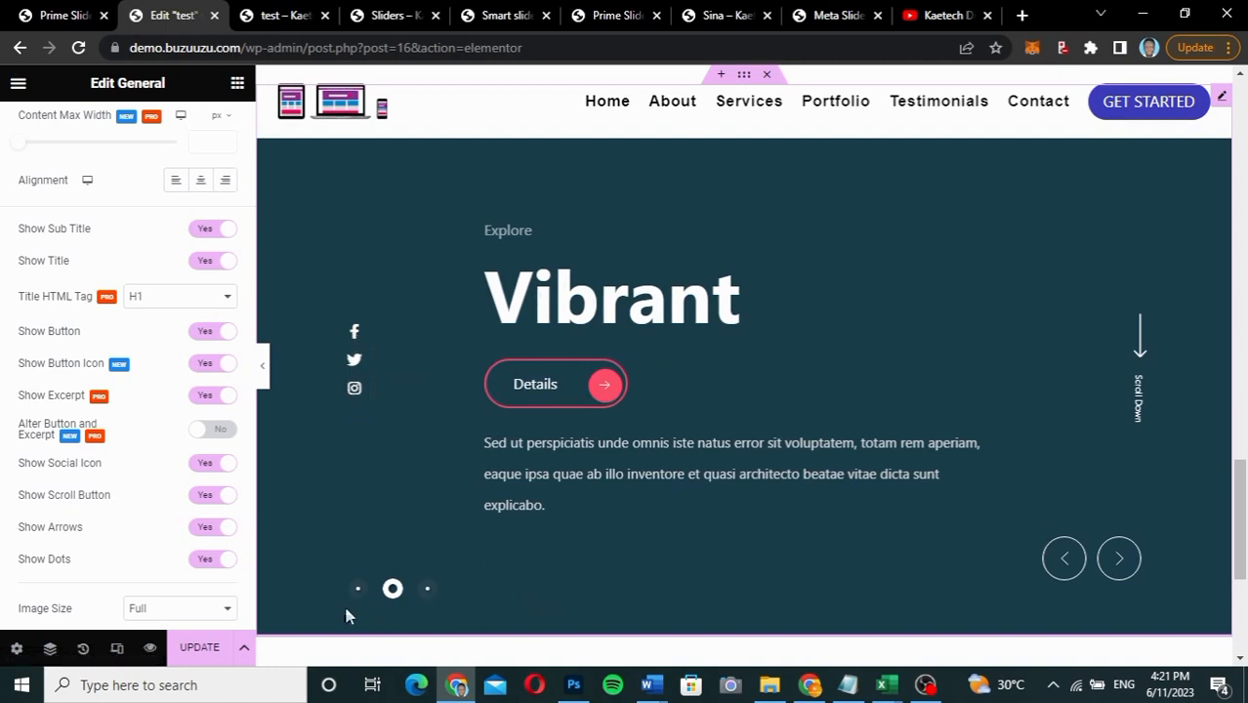
click(1063, 558)
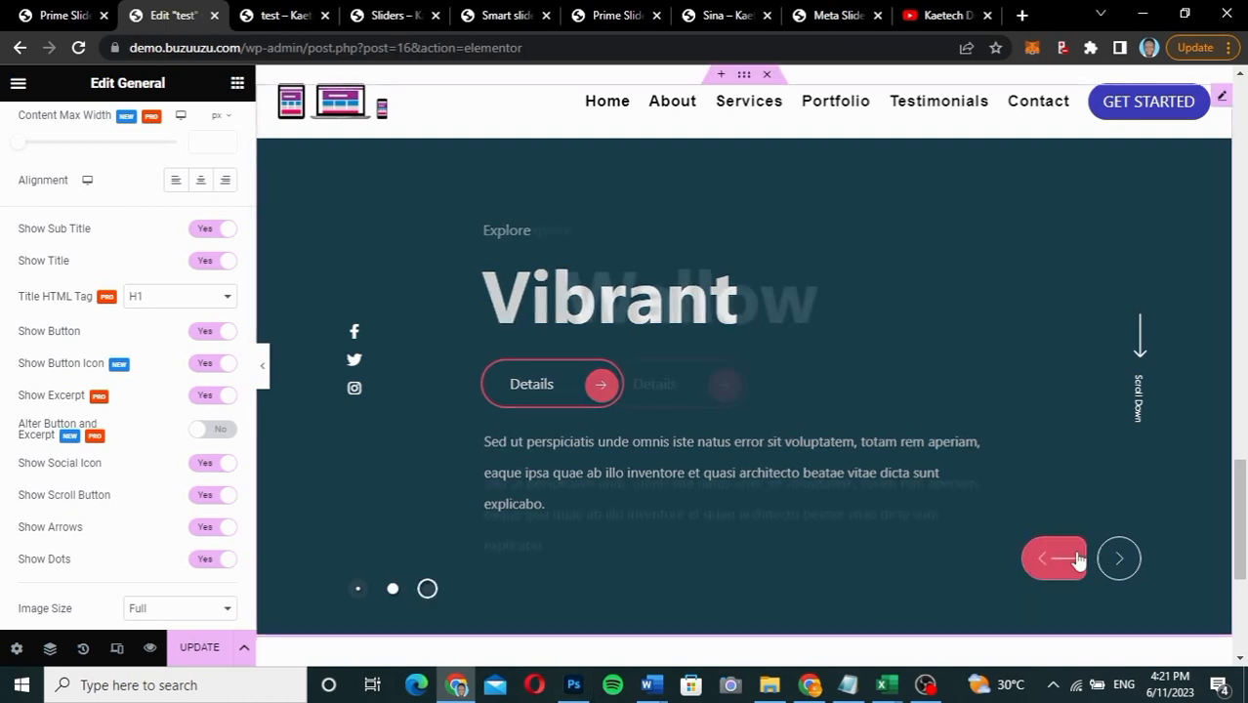
click(1139, 404)
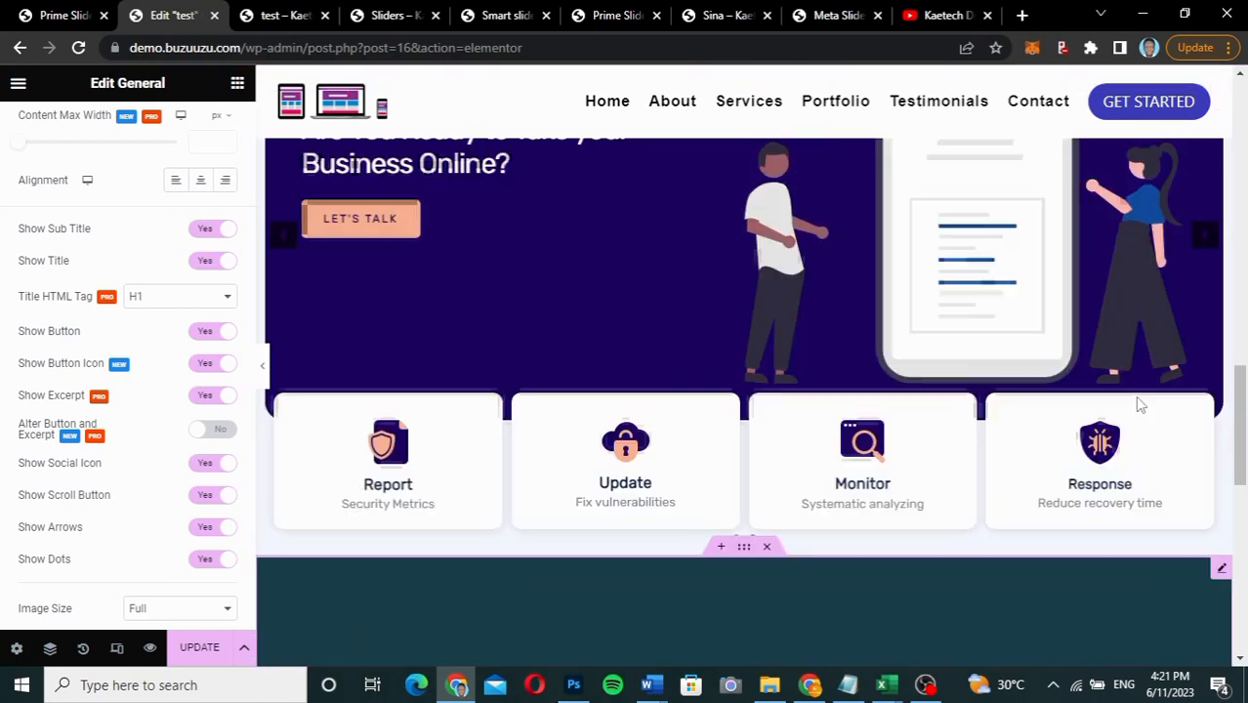
scroll(1138, 403, down, 20)
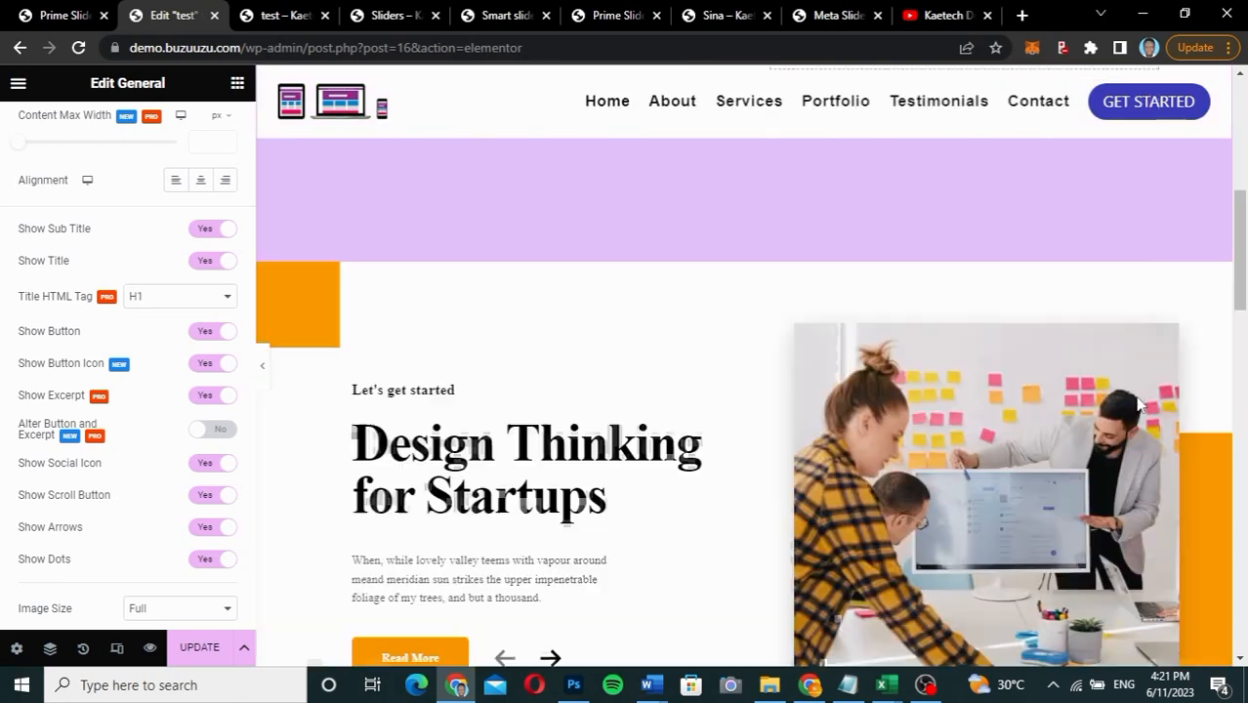
scroll(1137, 403, down, 3)
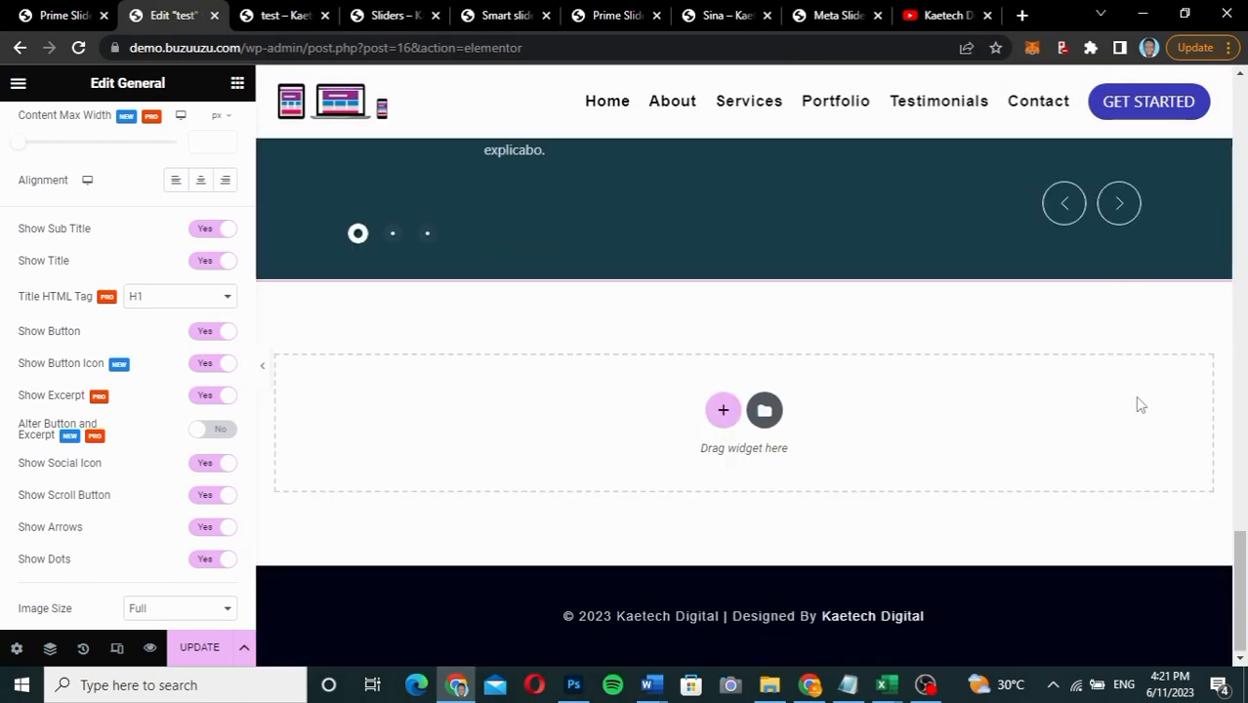
scroll(1120, 257, up, 3)
scroll(1120, 257, up, 1)
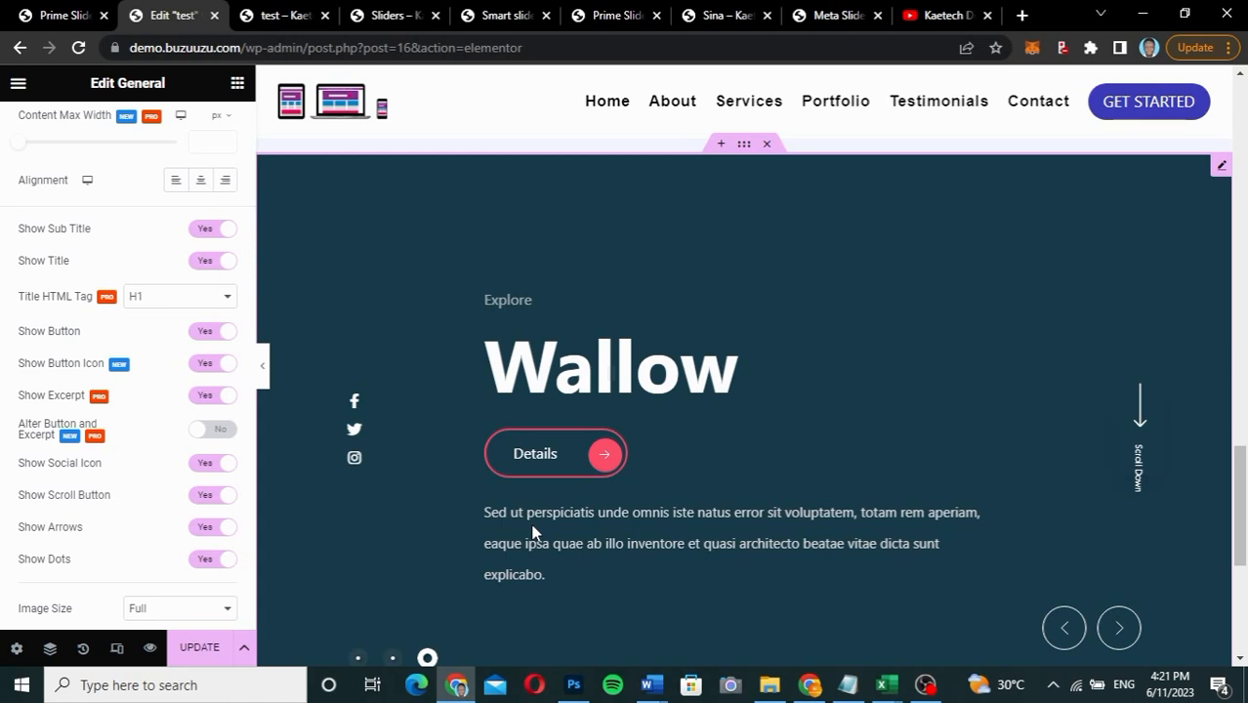
scroll(533, 532, down, 1)
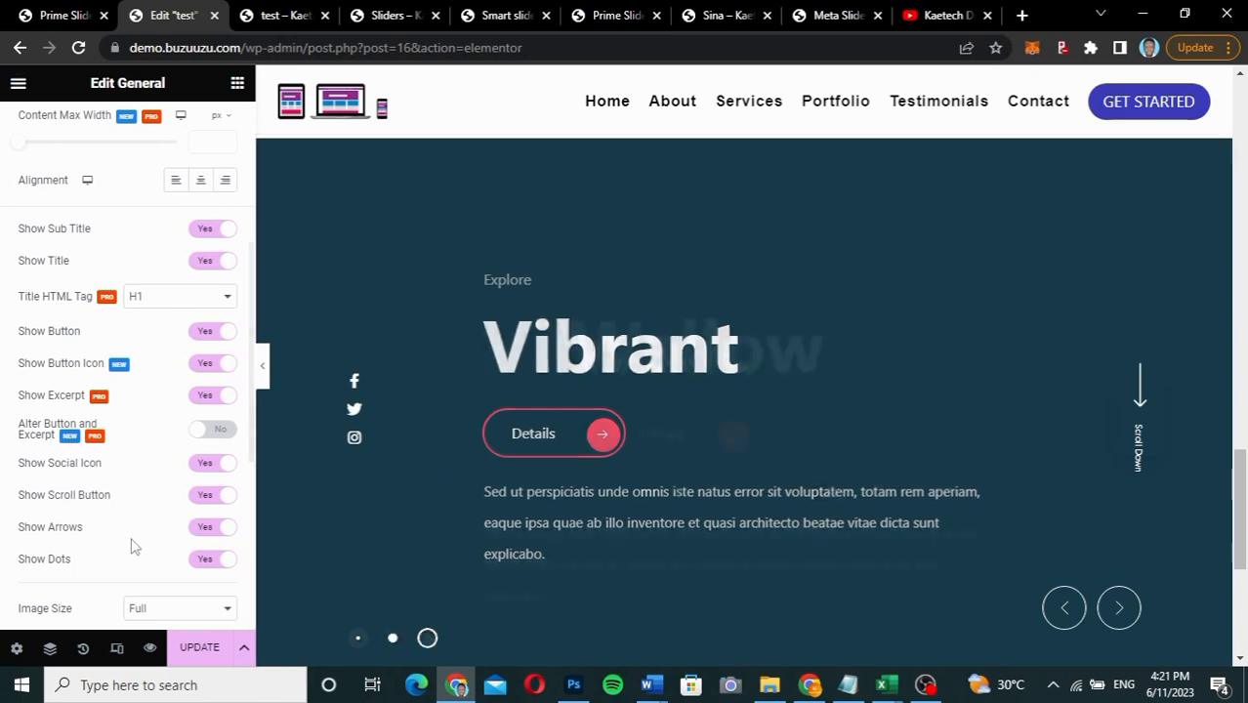
Step: Set the sub title of the first slider item, Massive, to "About"
scroll(133, 548, down, 1)
scroll(133, 547, down, 3)
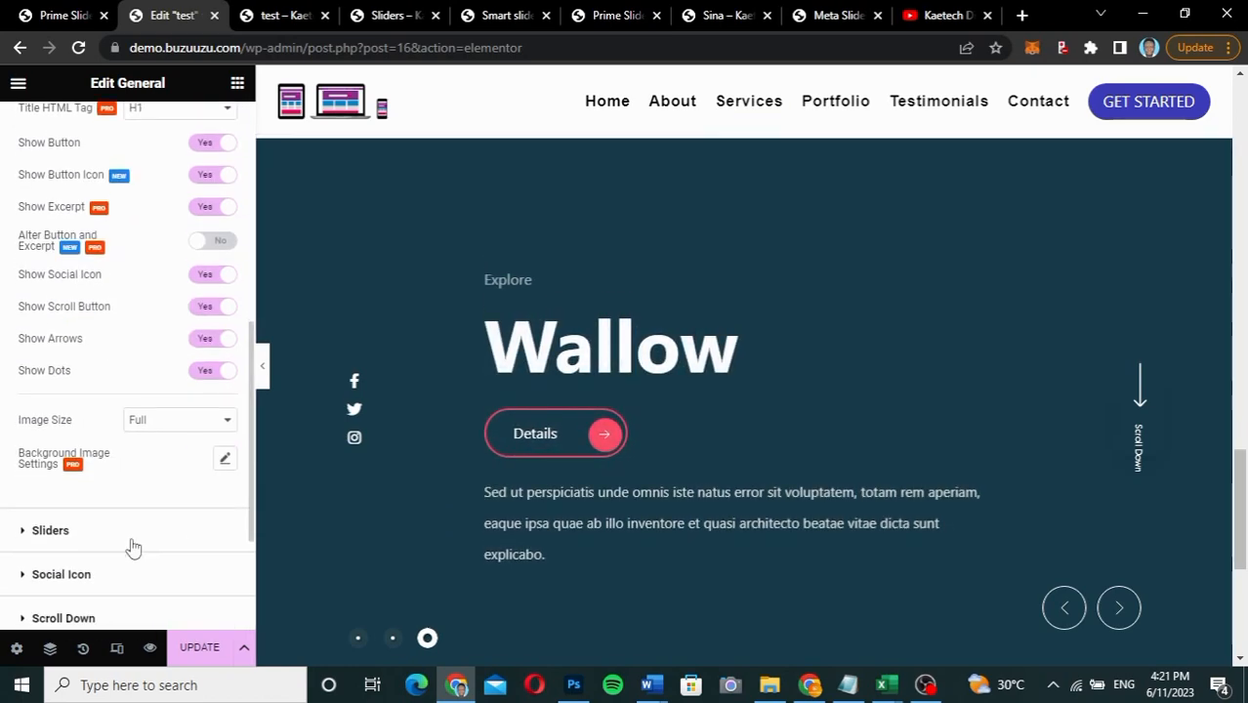
click(50, 530)
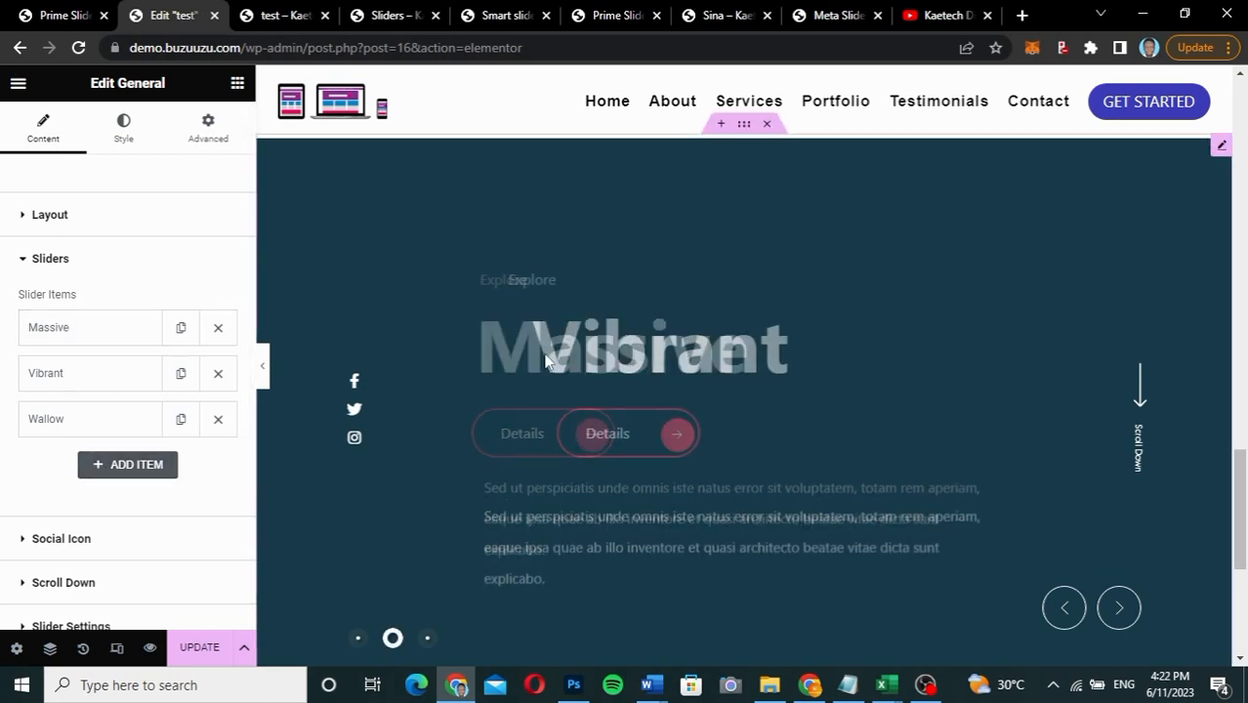
click(99, 336)
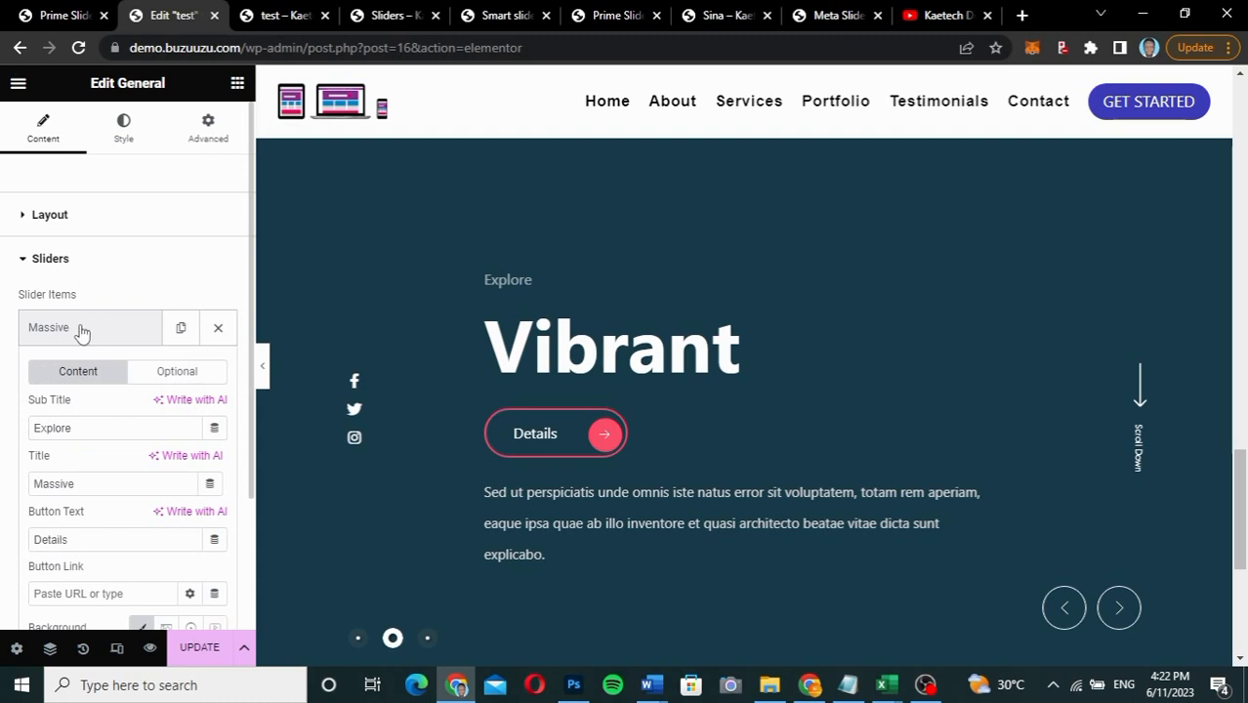
scroll(78, 424, down, 1)
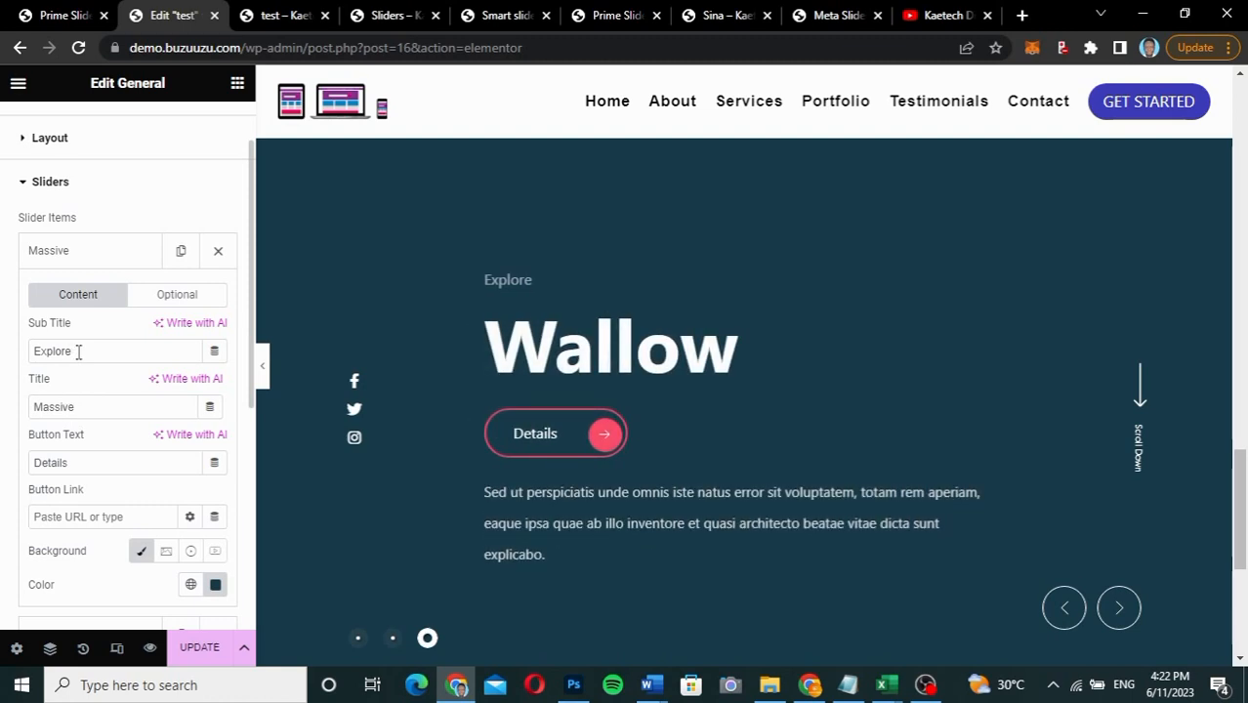
drag(78, 352, 3, 352)
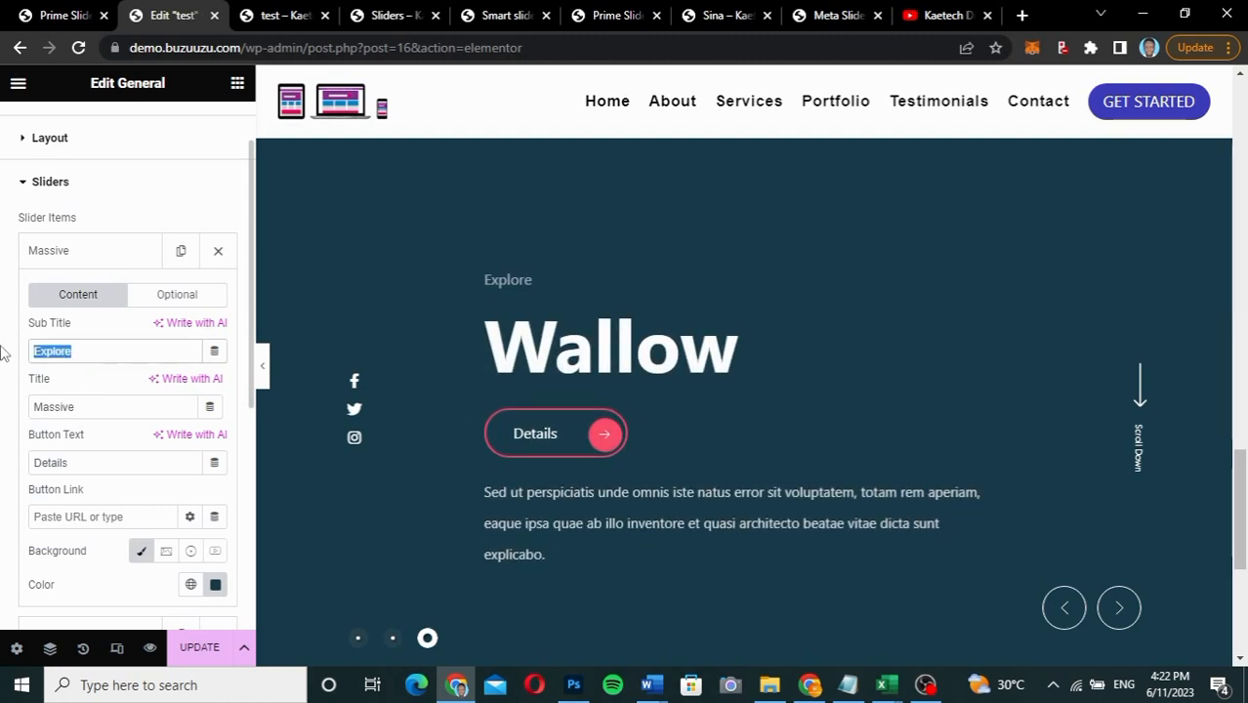
text(About)
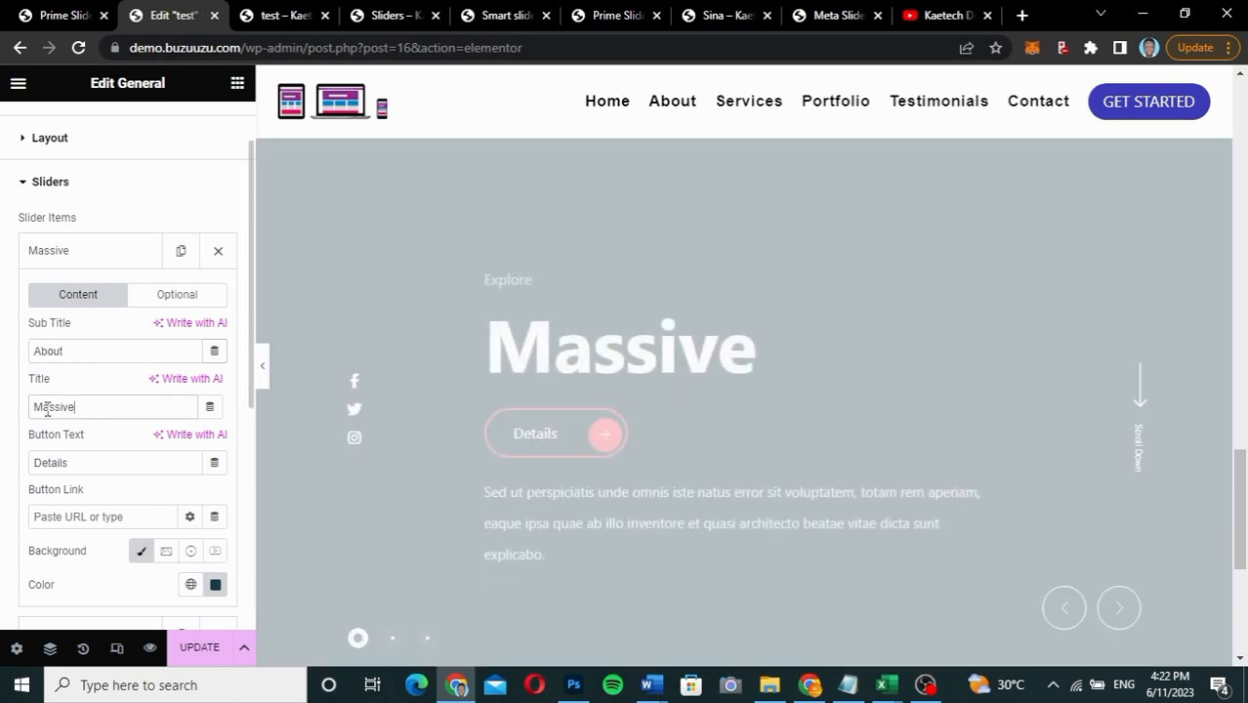
Step: Replace the first slider item's title with "Kaetech Digital"
drag(46, 410, 3, 414)
text(Kaetech D)
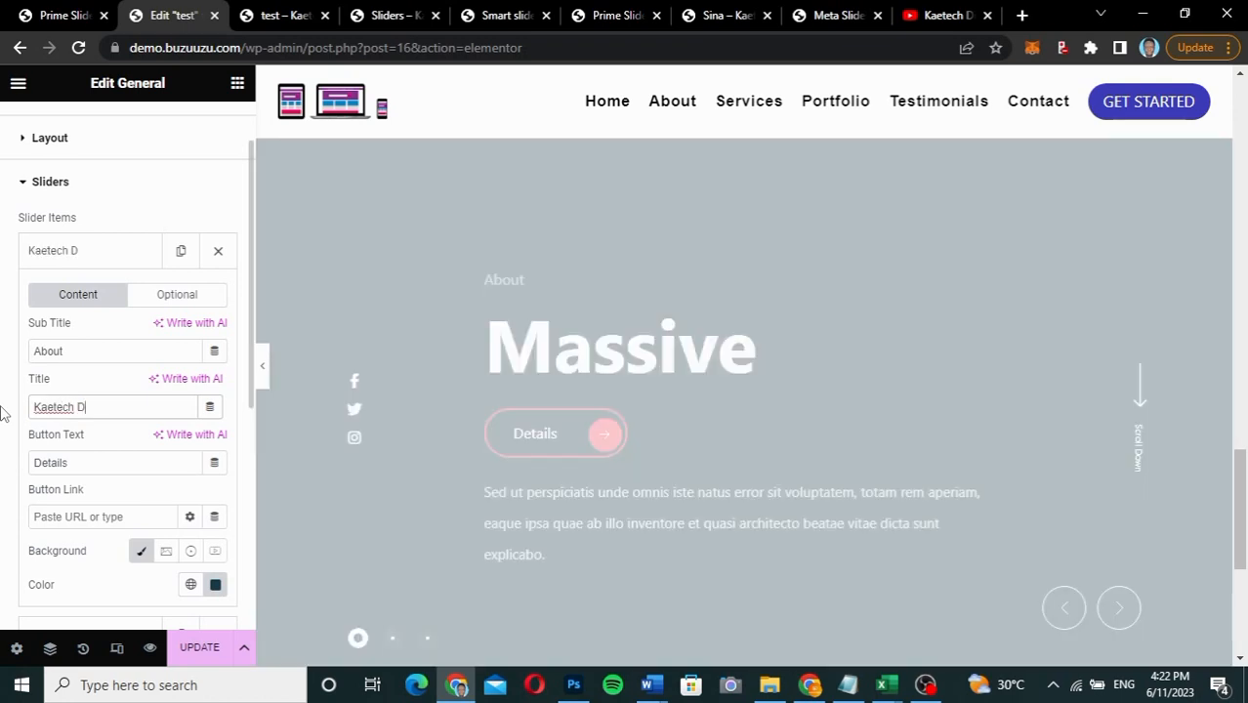
text(igital)
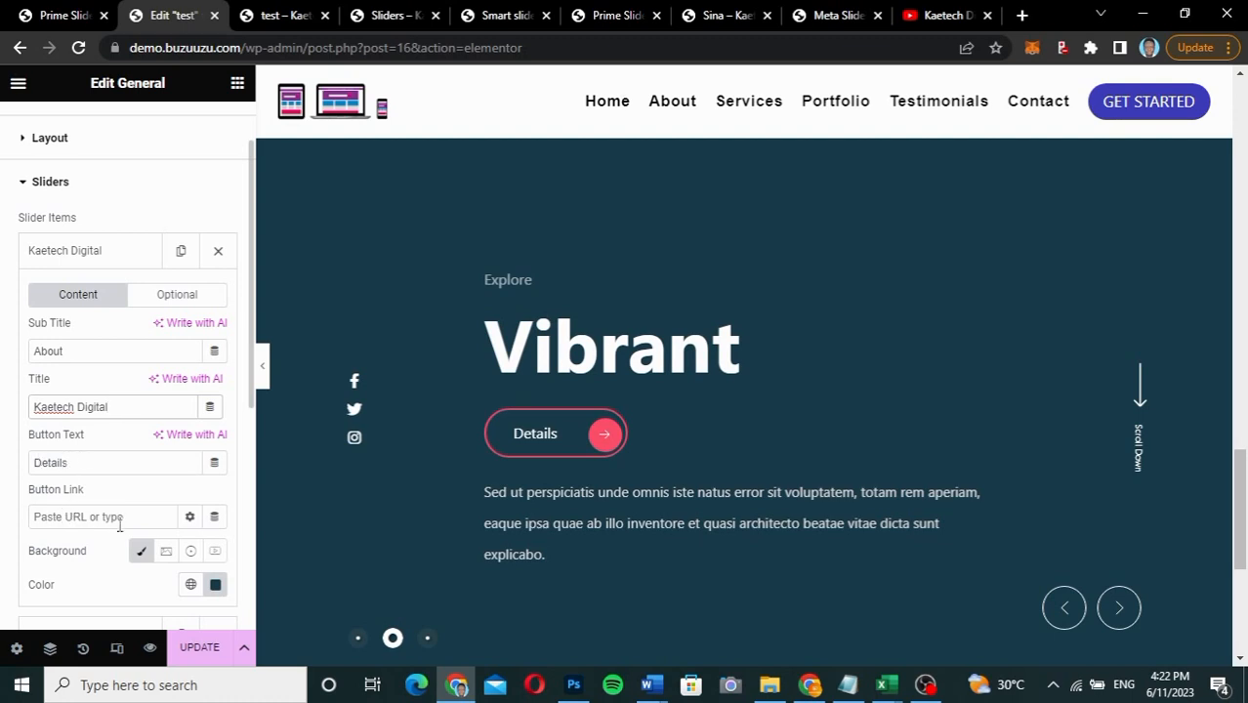
Step: Change the Kaetech Digital slide's background color to a dark navy blue, #0C0344
scroll(119, 525, down, 2)
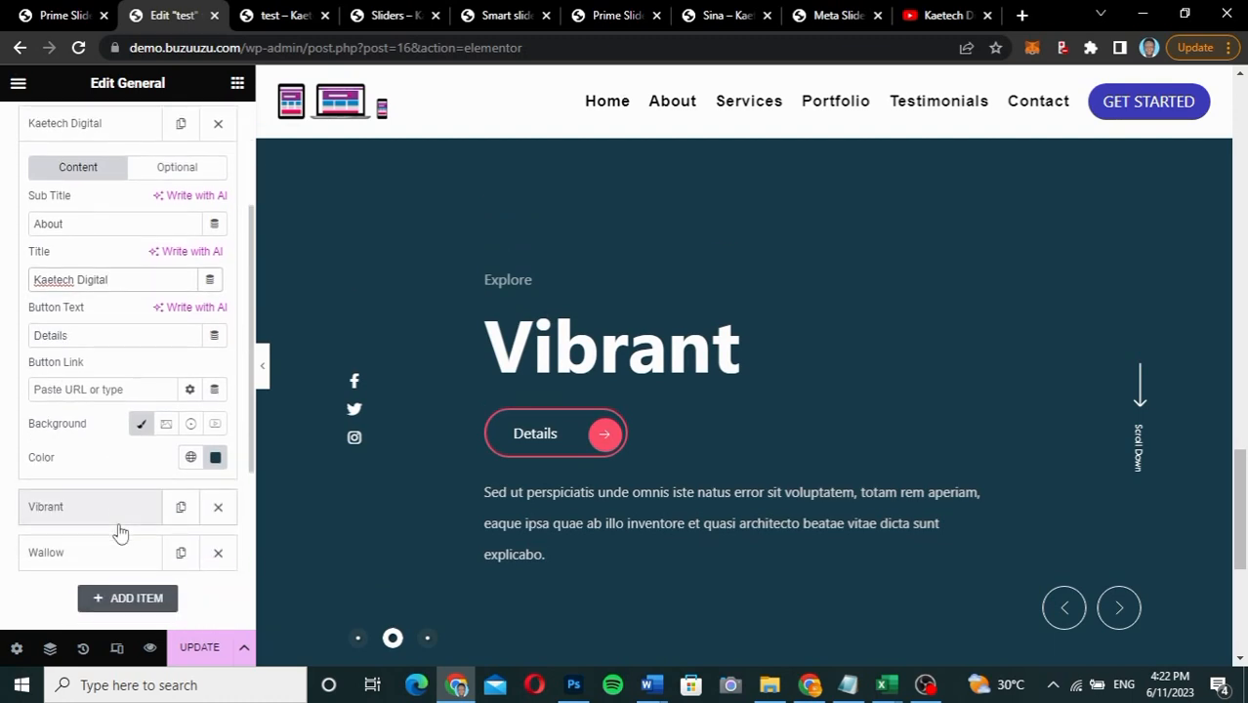
click(215, 459)
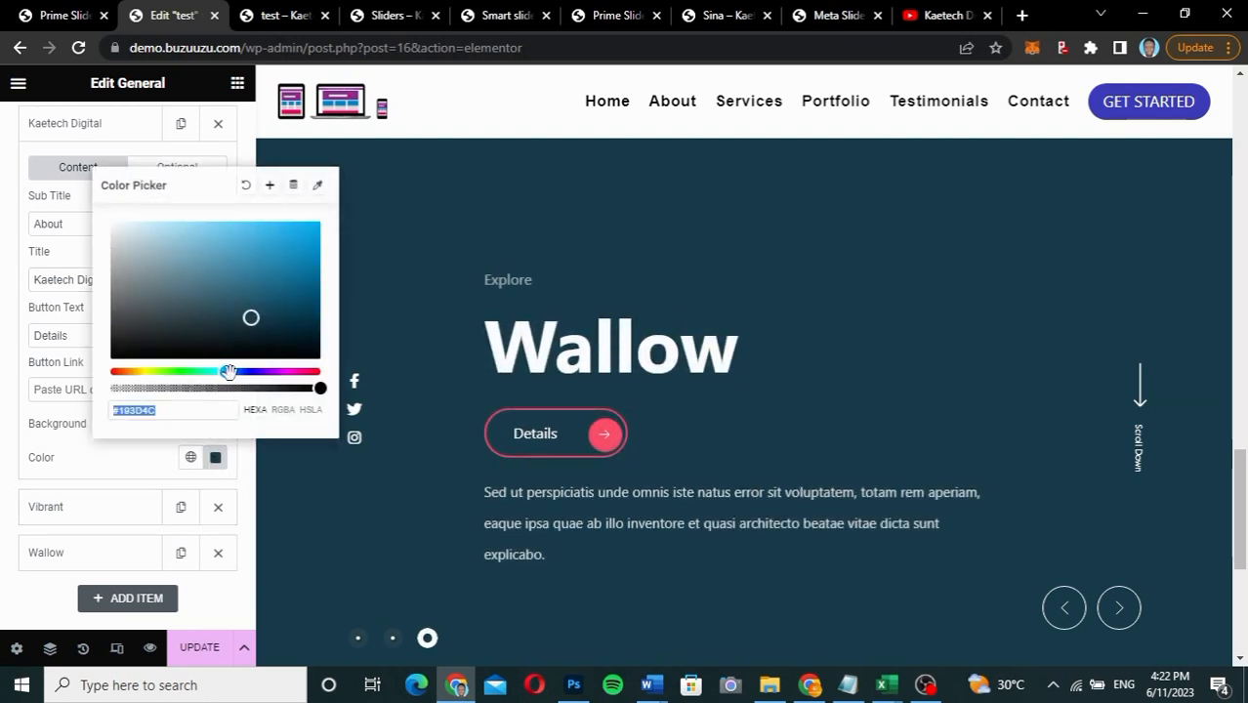
drag(228, 371, 254, 372)
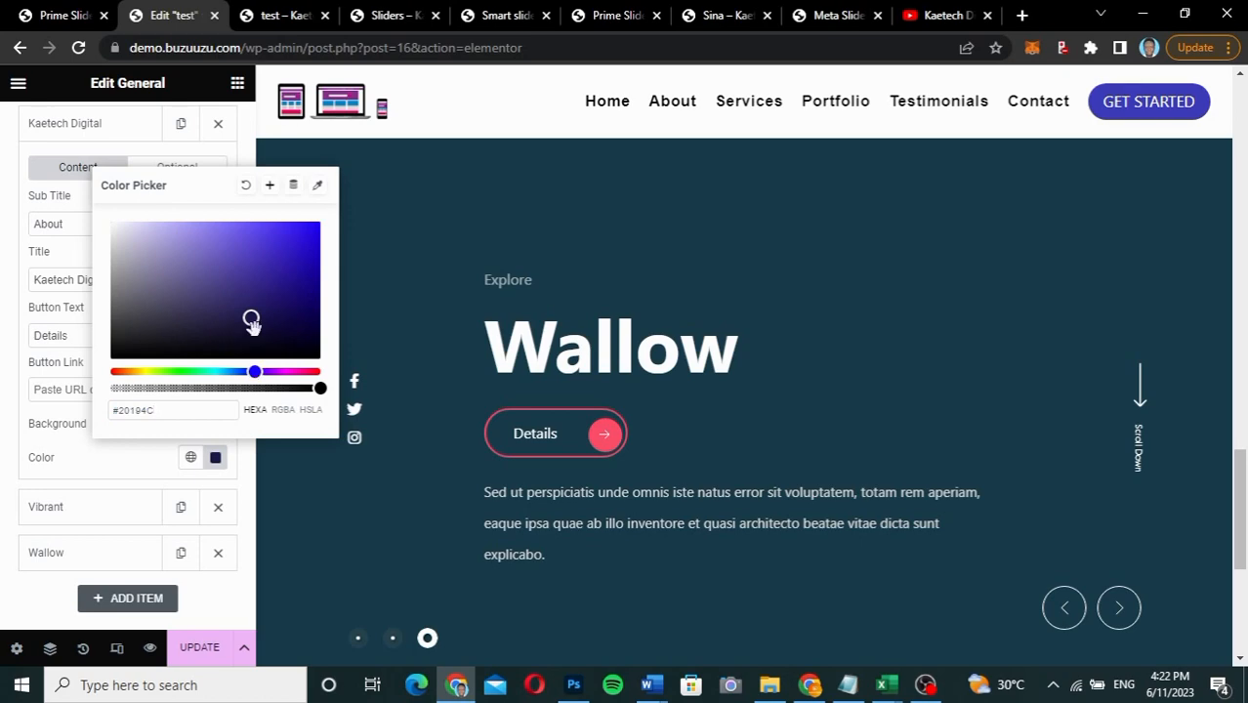
drag(251, 320, 309, 322)
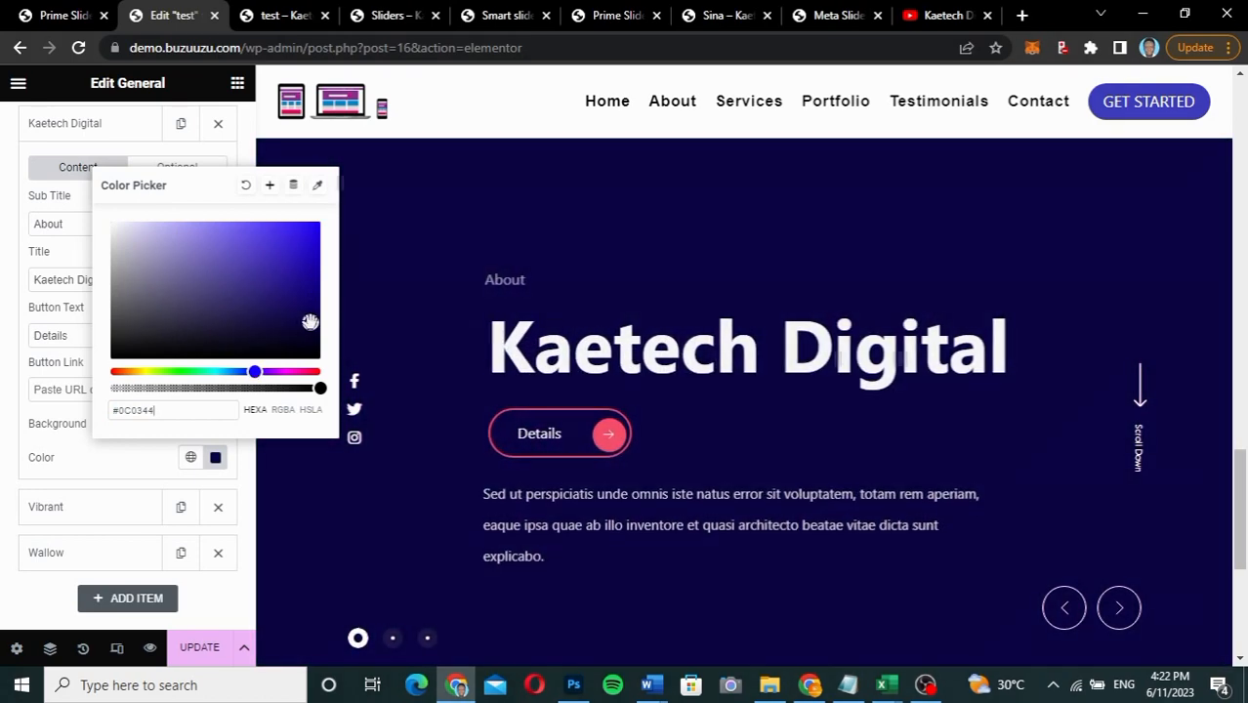
click(109, 467)
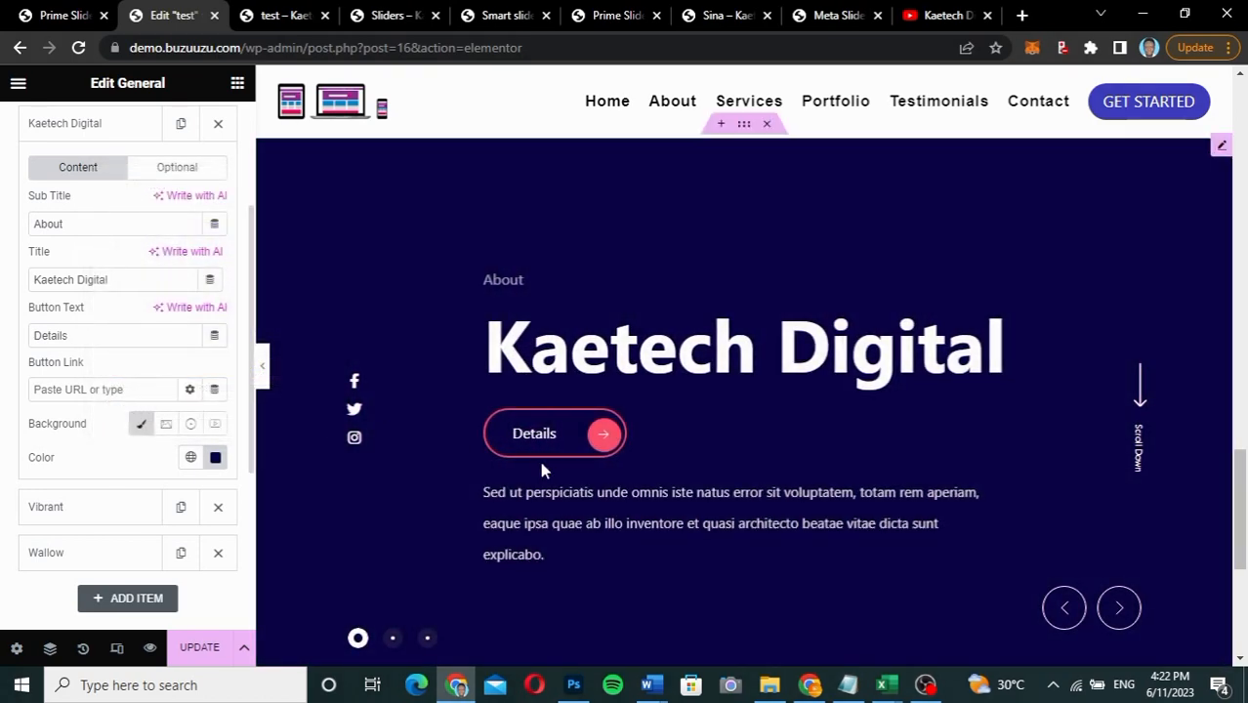
scroll(674, 532, down, 1)
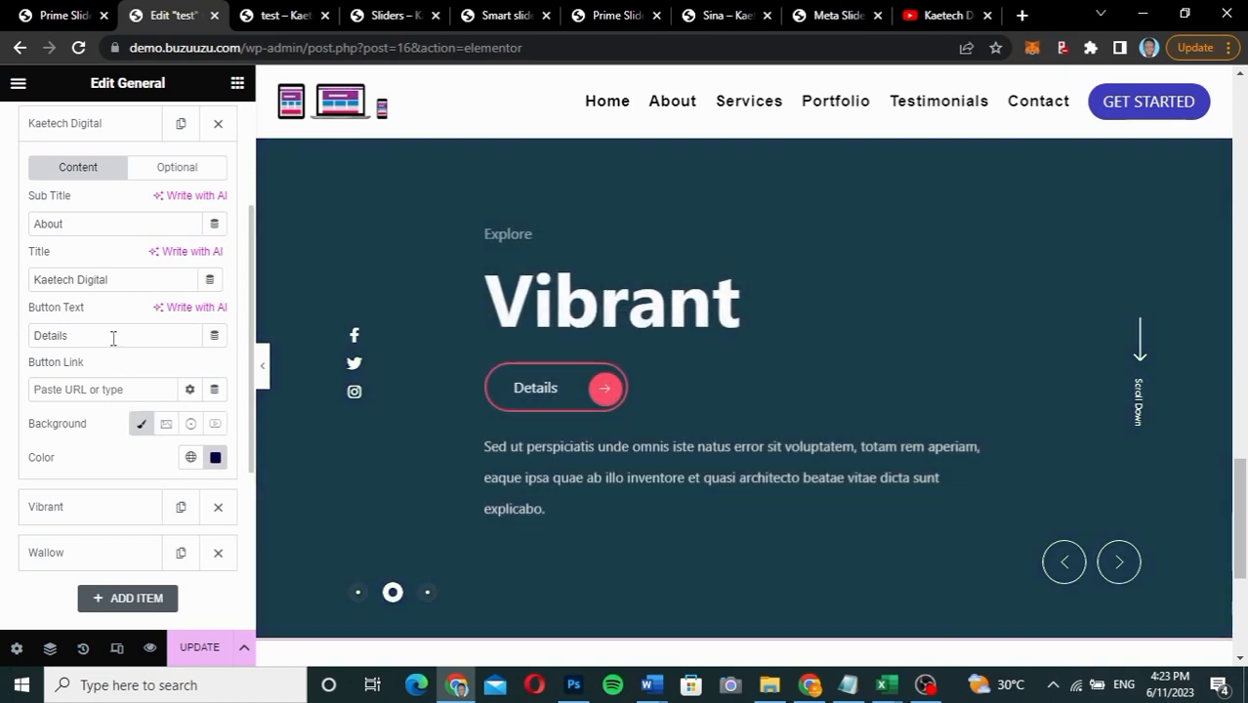
Step: Open the second slider item, Vibrant, and set its sub title to "Services"
scroll(114, 338, up, 3)
click(115, 301)
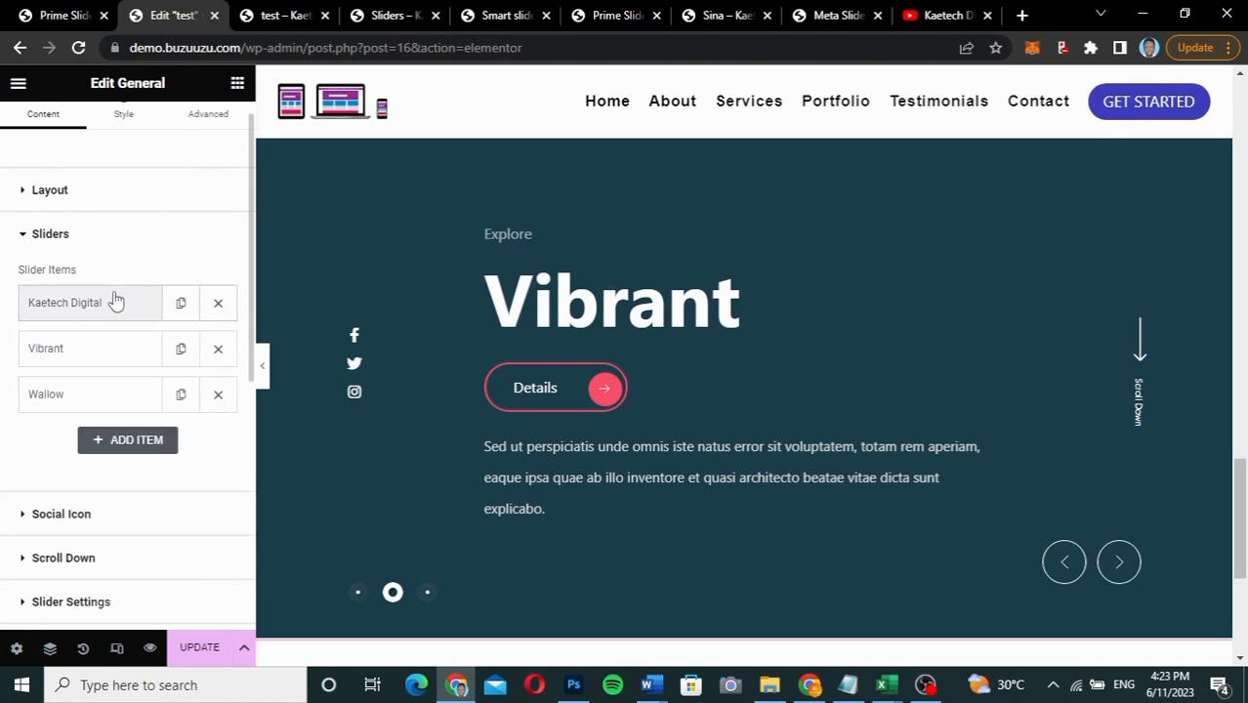
click(104, 357)
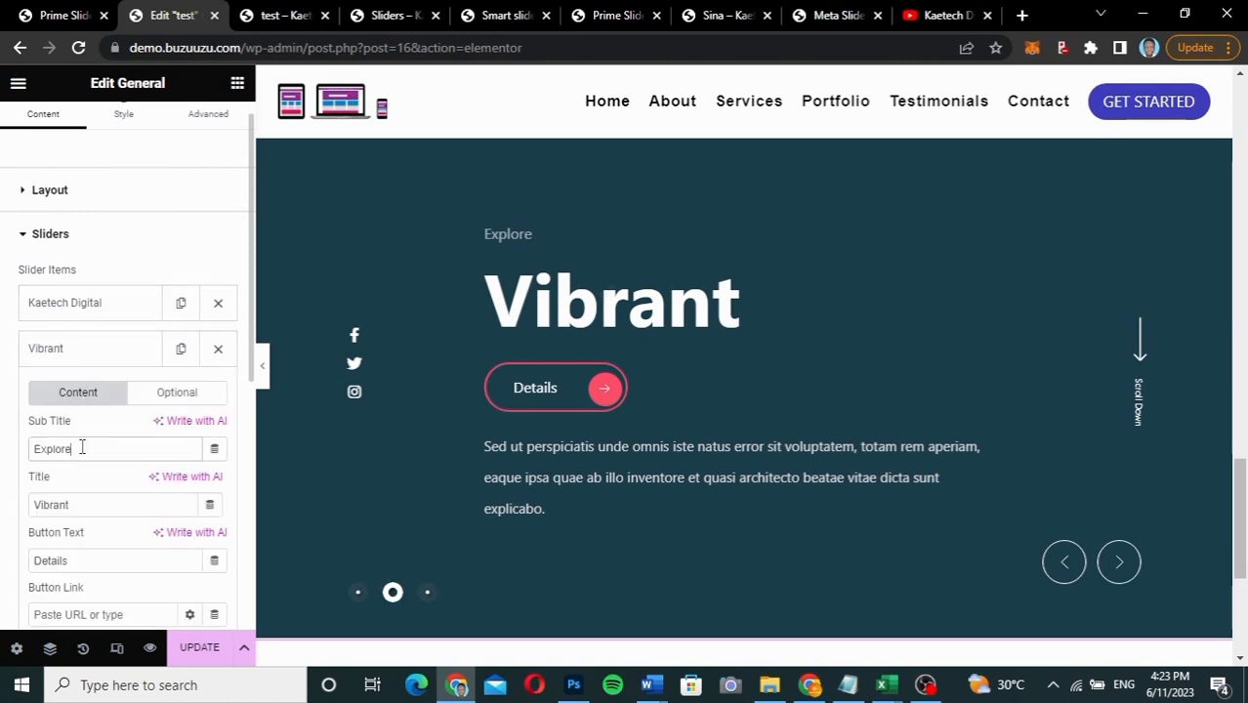
drag(81, 446, 8, 463)
text(\Our)
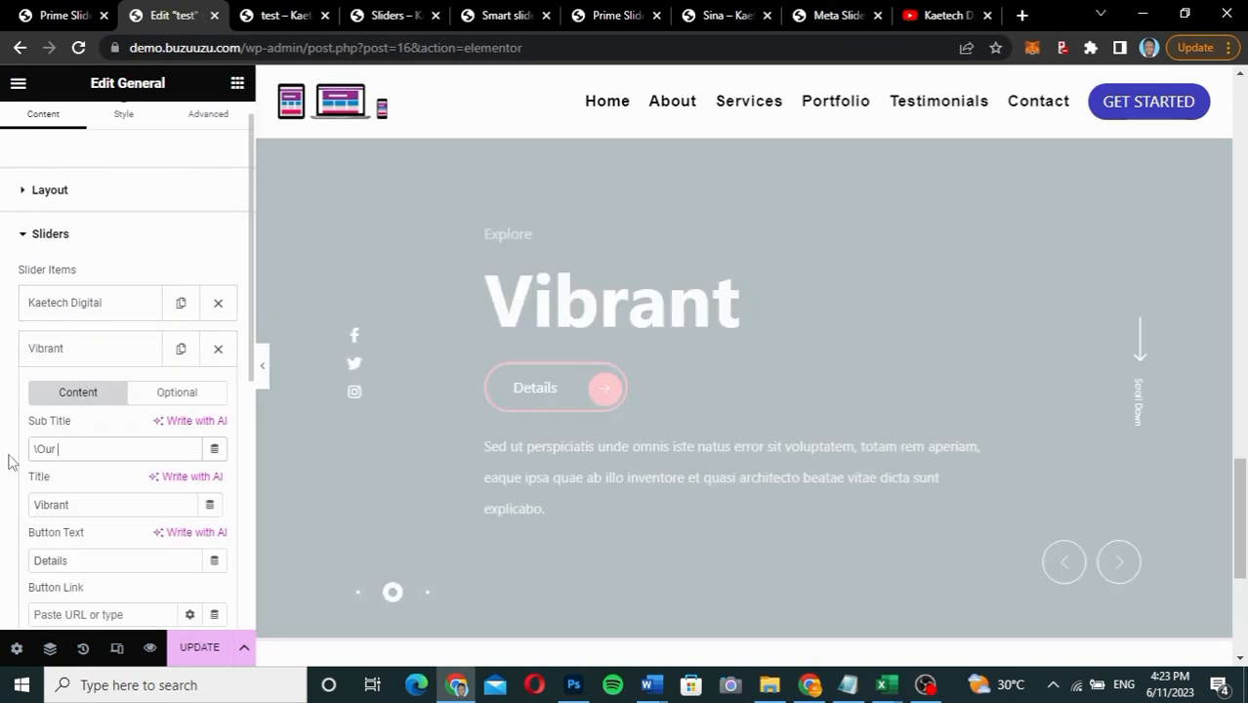
key(BackSpace)
key(BackSpace)
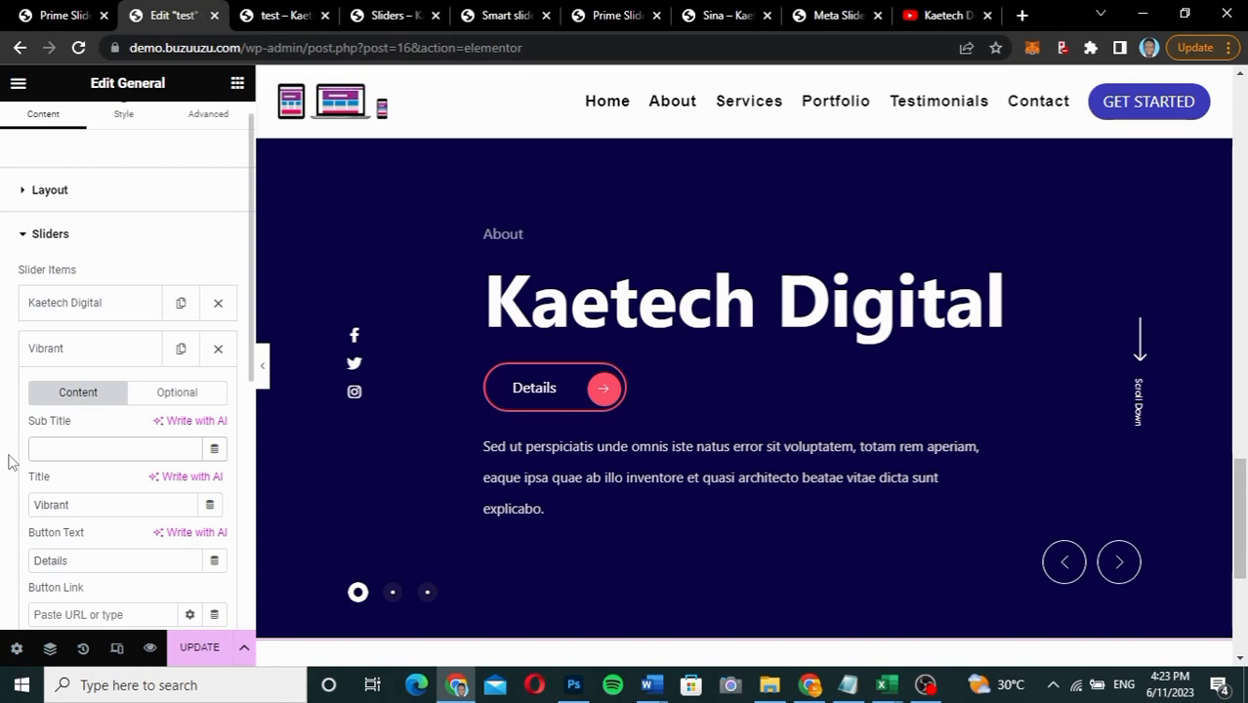
text(Services)
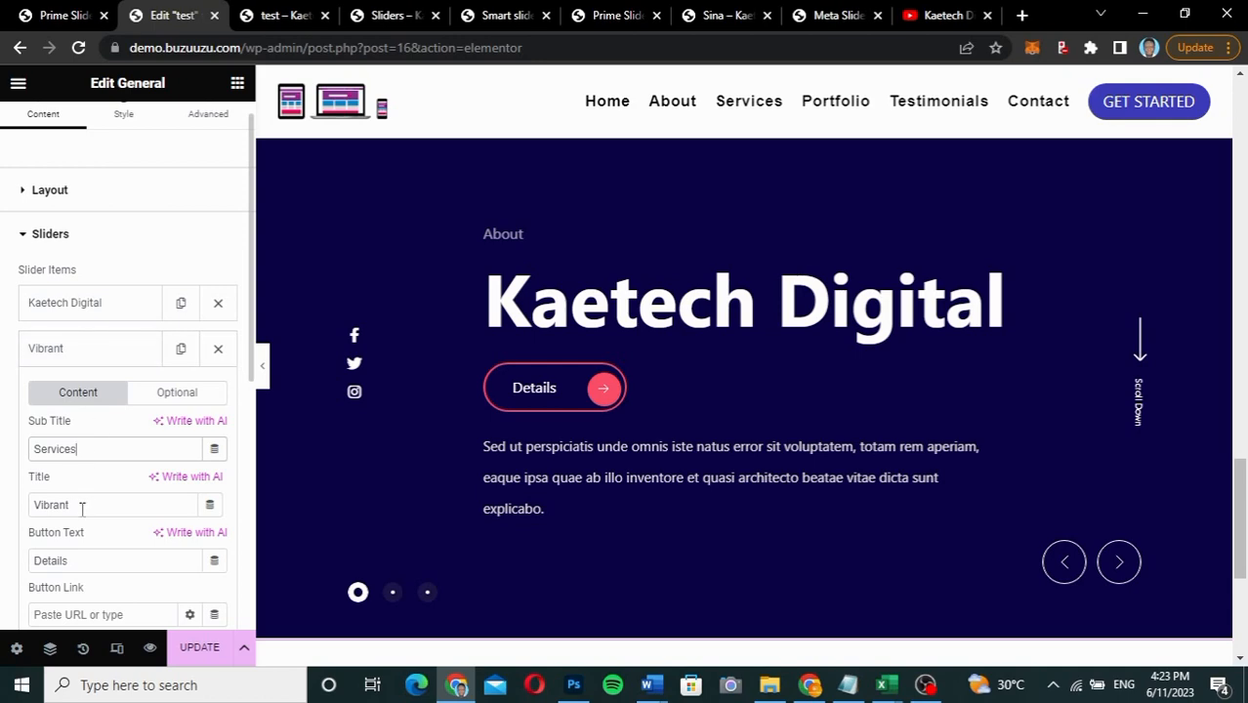
Step: Replace the second slider item's title with "Web Design Services"
drag(84, 505, 8, 508)
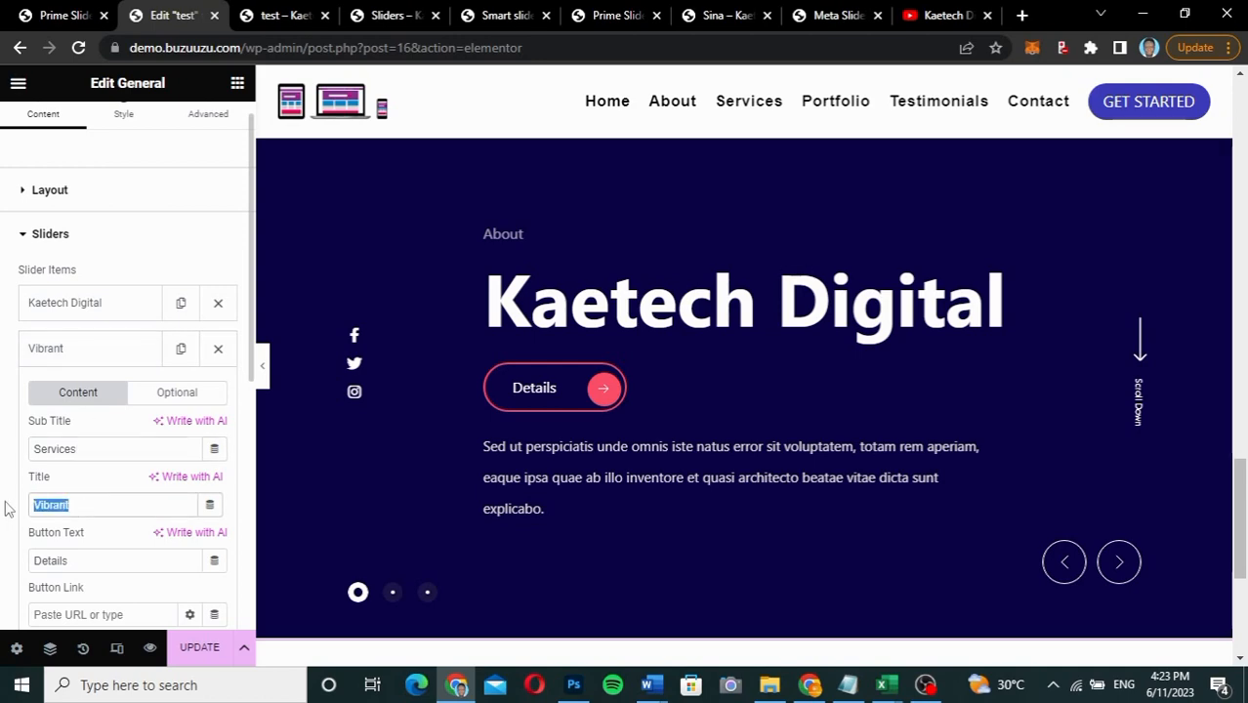
text(We)
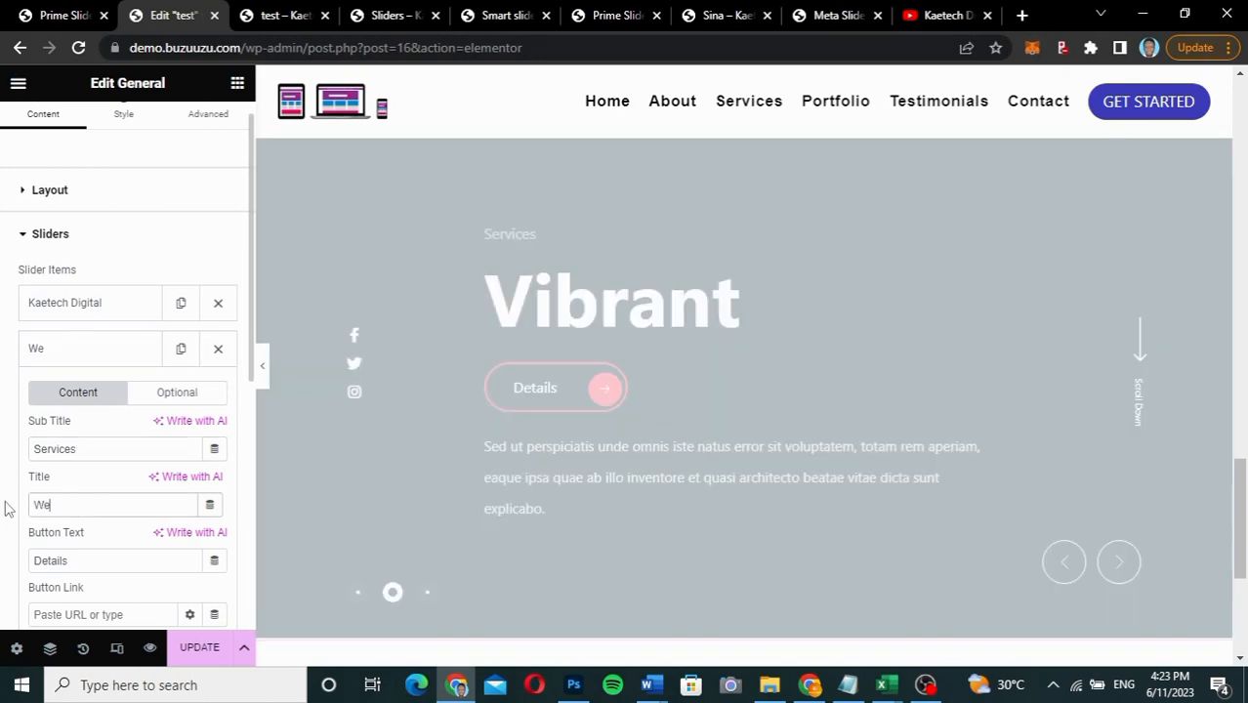
text(b Desi)
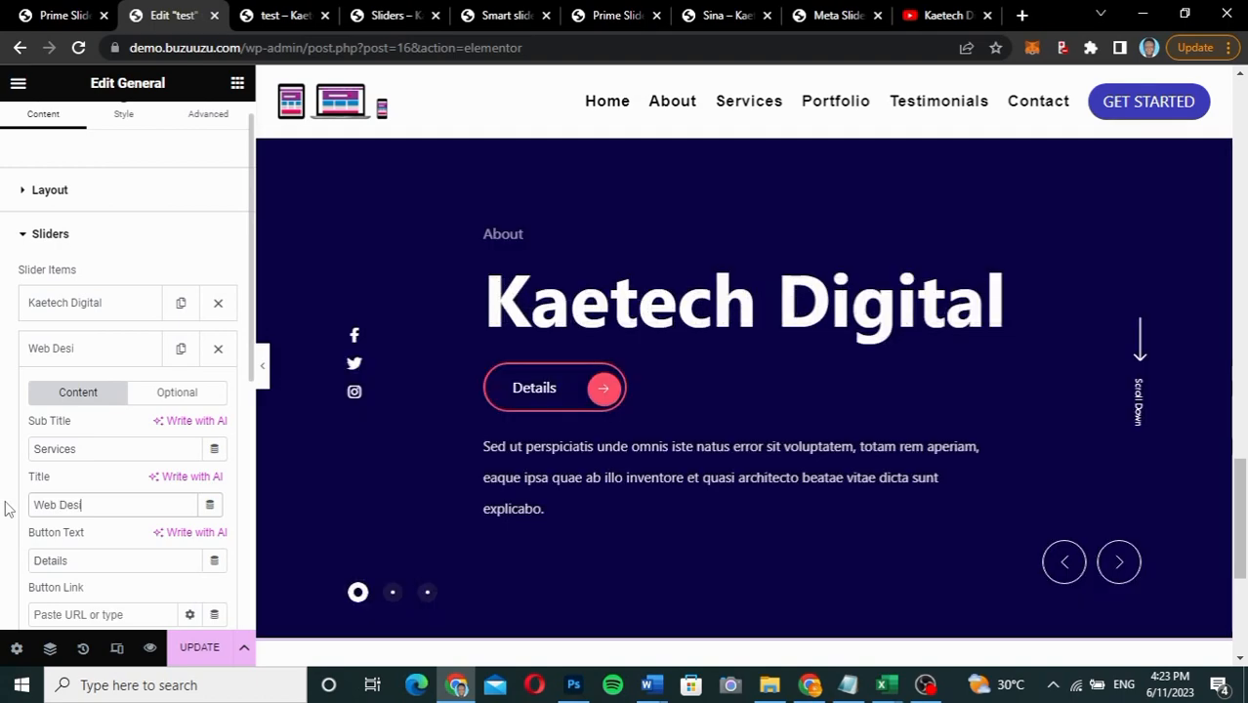
text(gn Services)
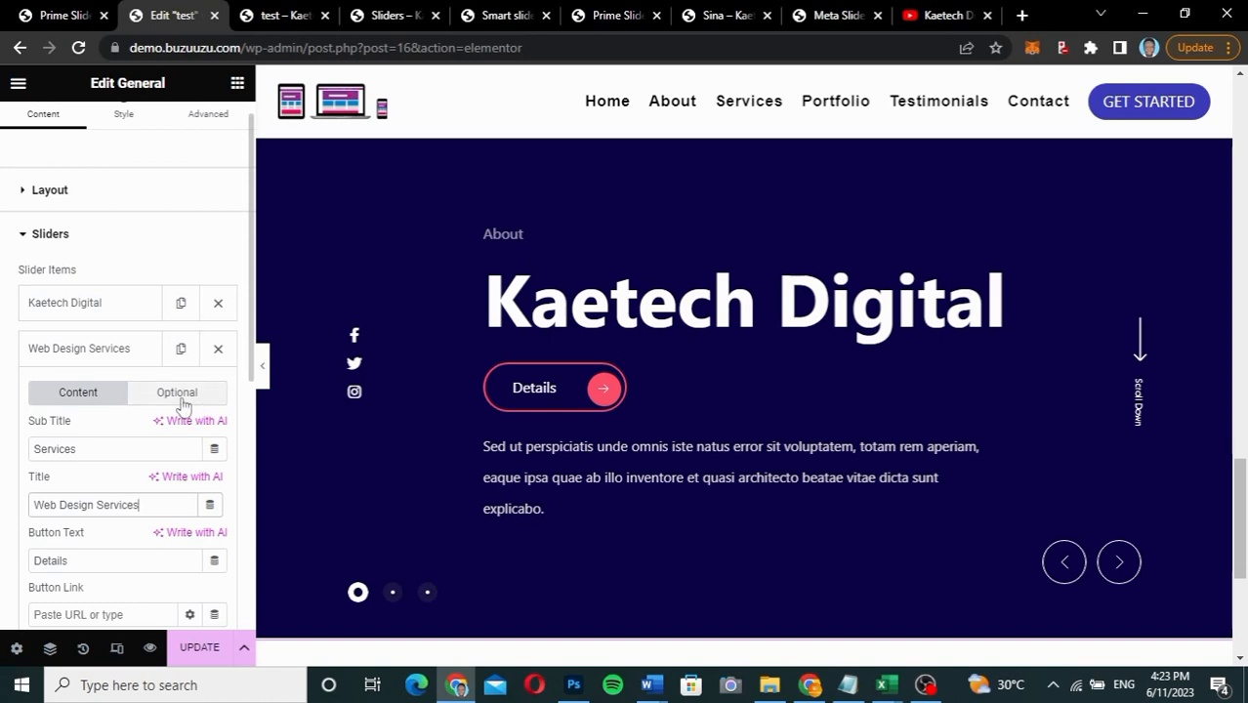
Step: Change the Web Design Services slide's background color to a deep purple, #4B0066
scroll(145, 429, down, 2)
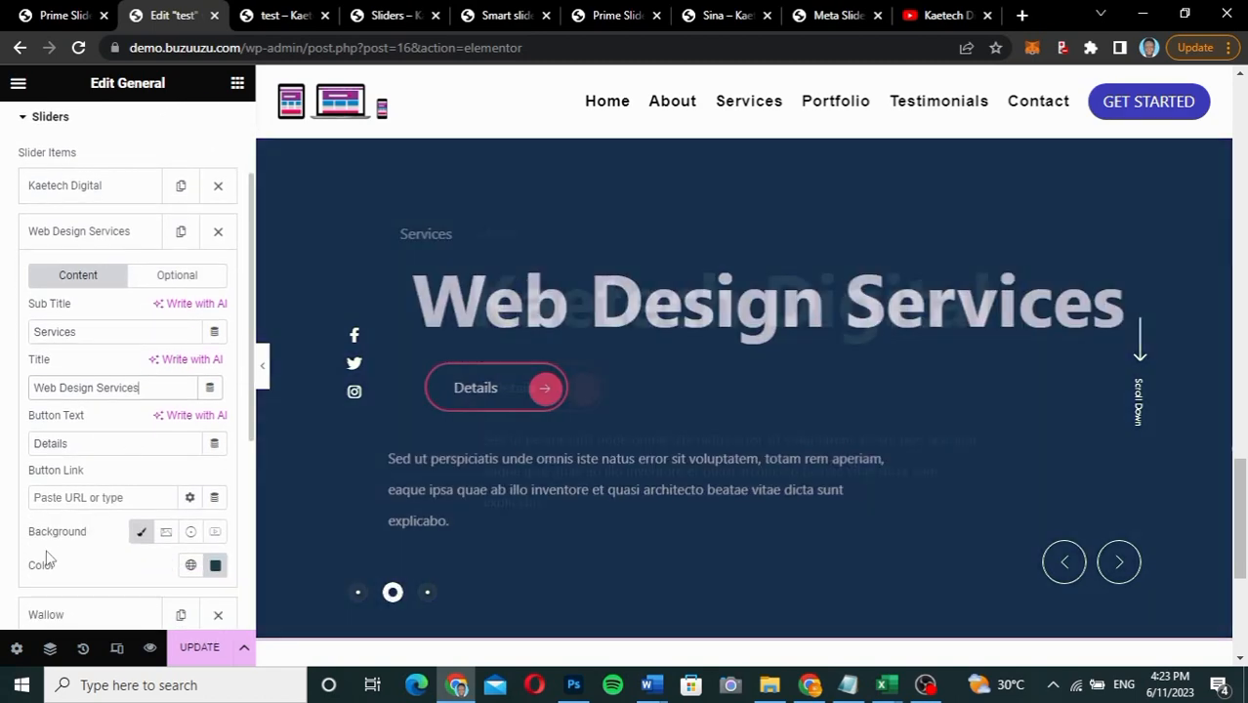
click(216, 568)
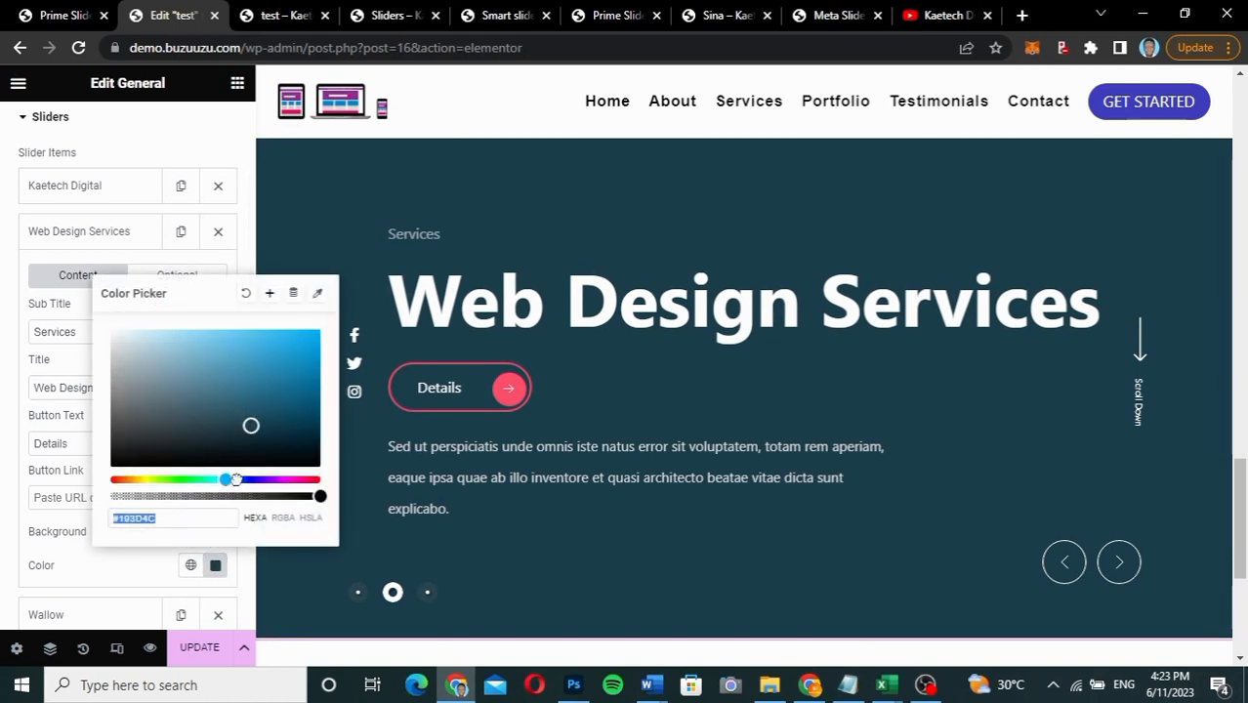
drag(225, 480, 255, 480)
click(278, 480)
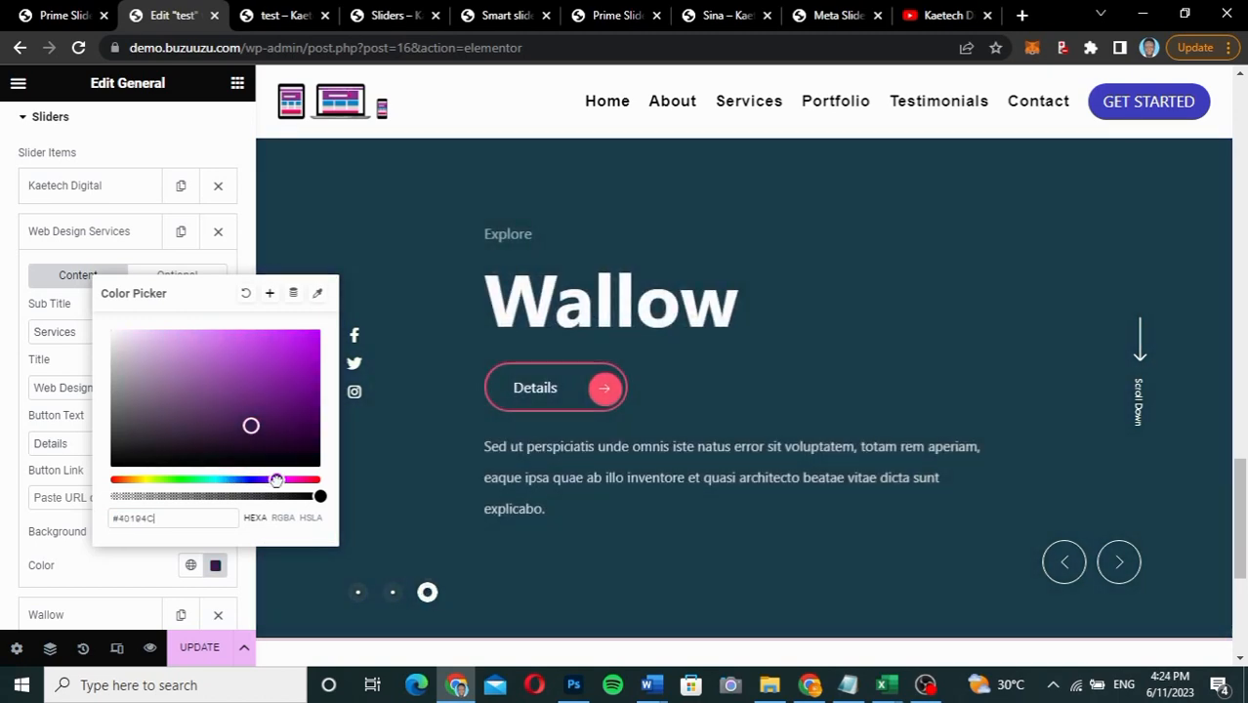
drag(279, 480, 281, 480)
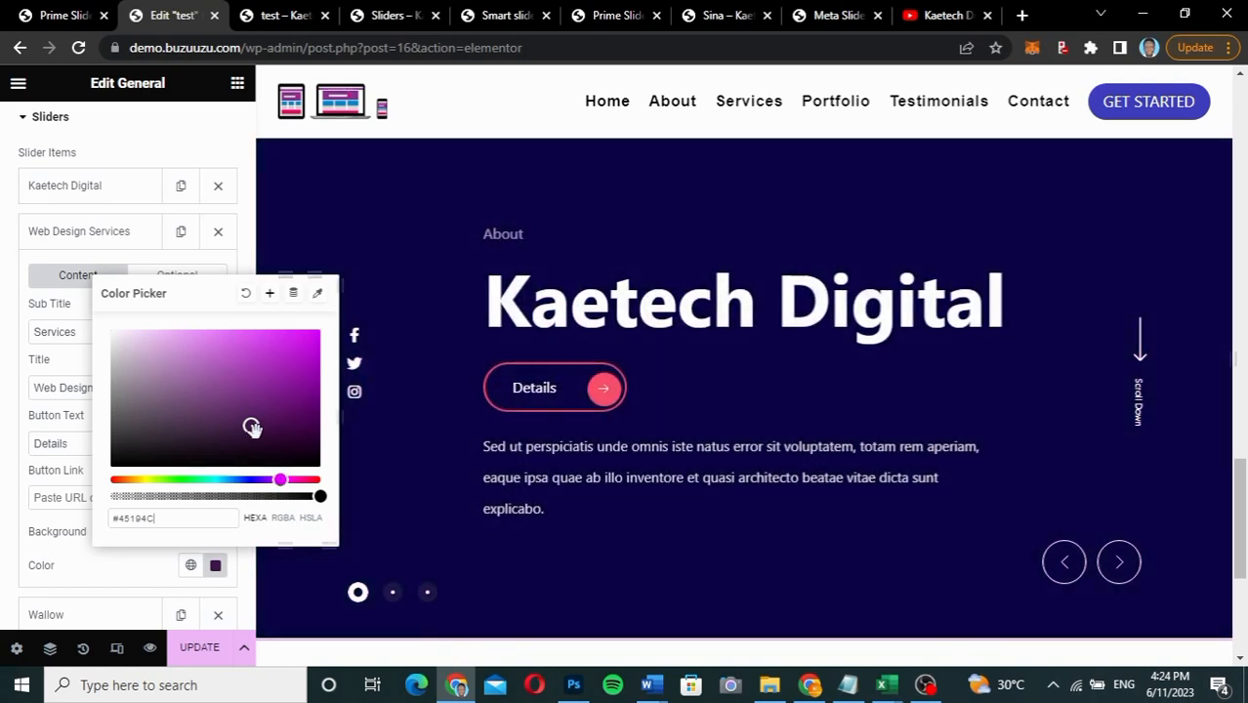
drag(252, 428, 304, 415)
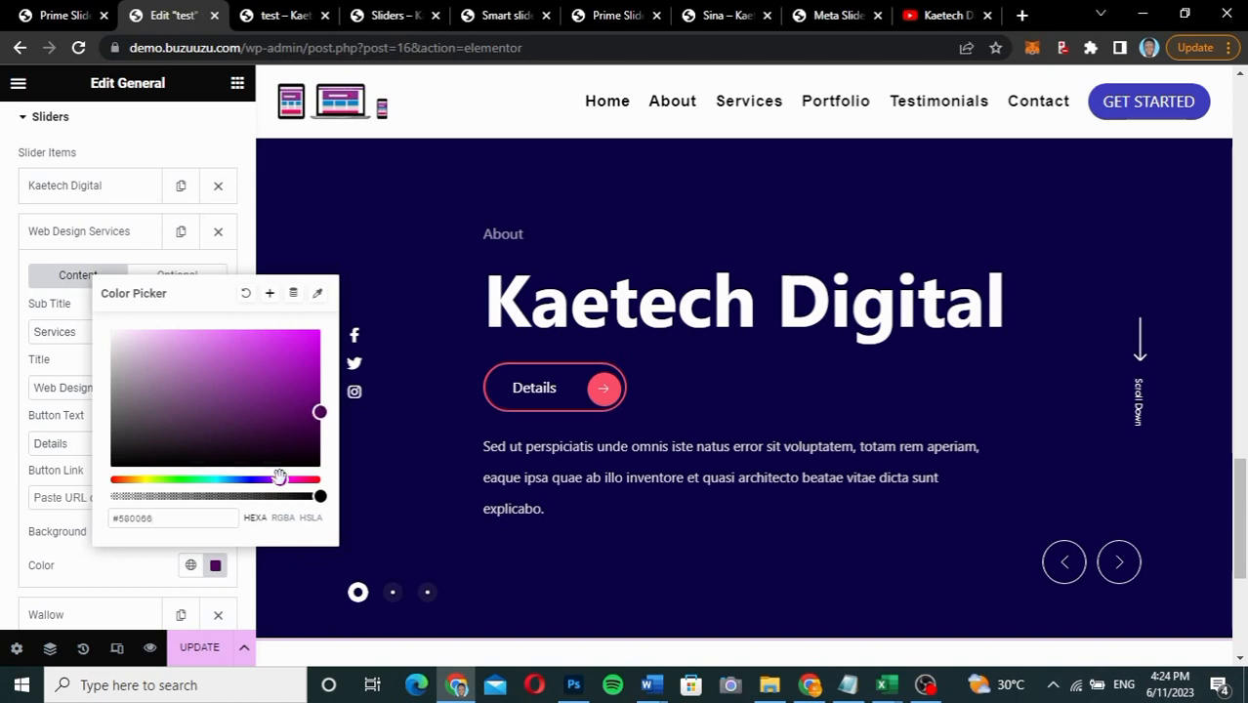
drag(281, 479, 276, 480)
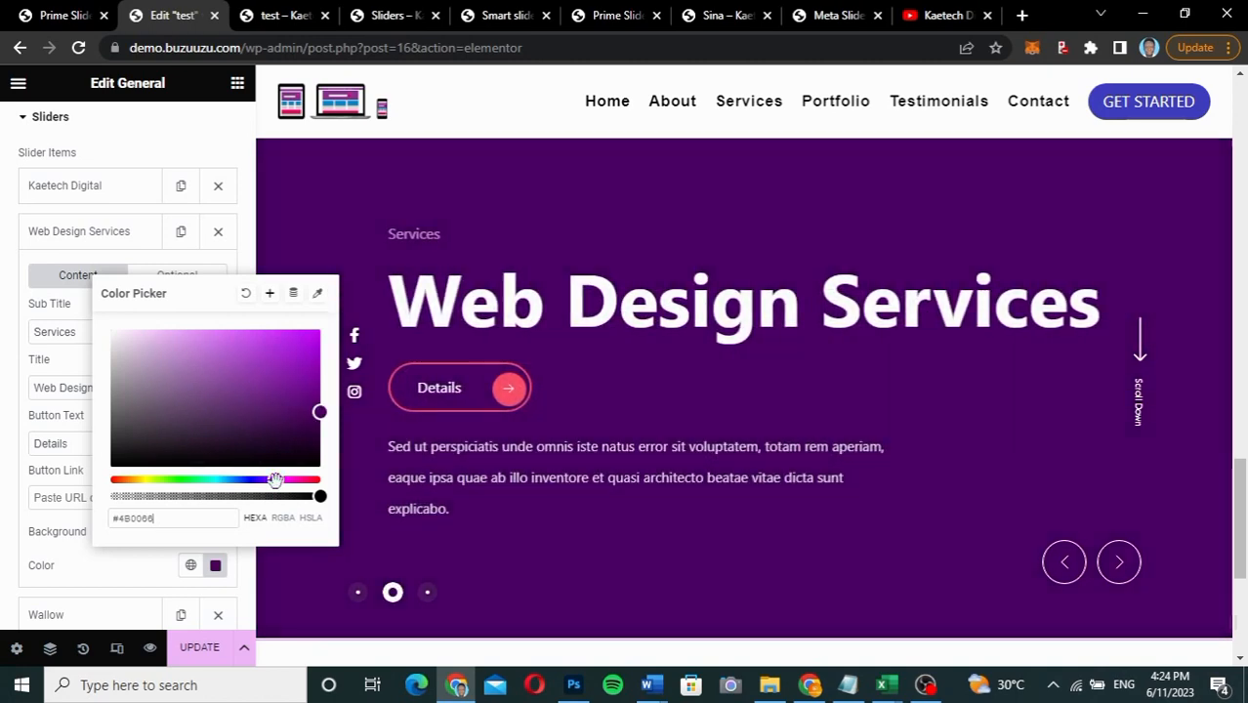
click(126, 575)
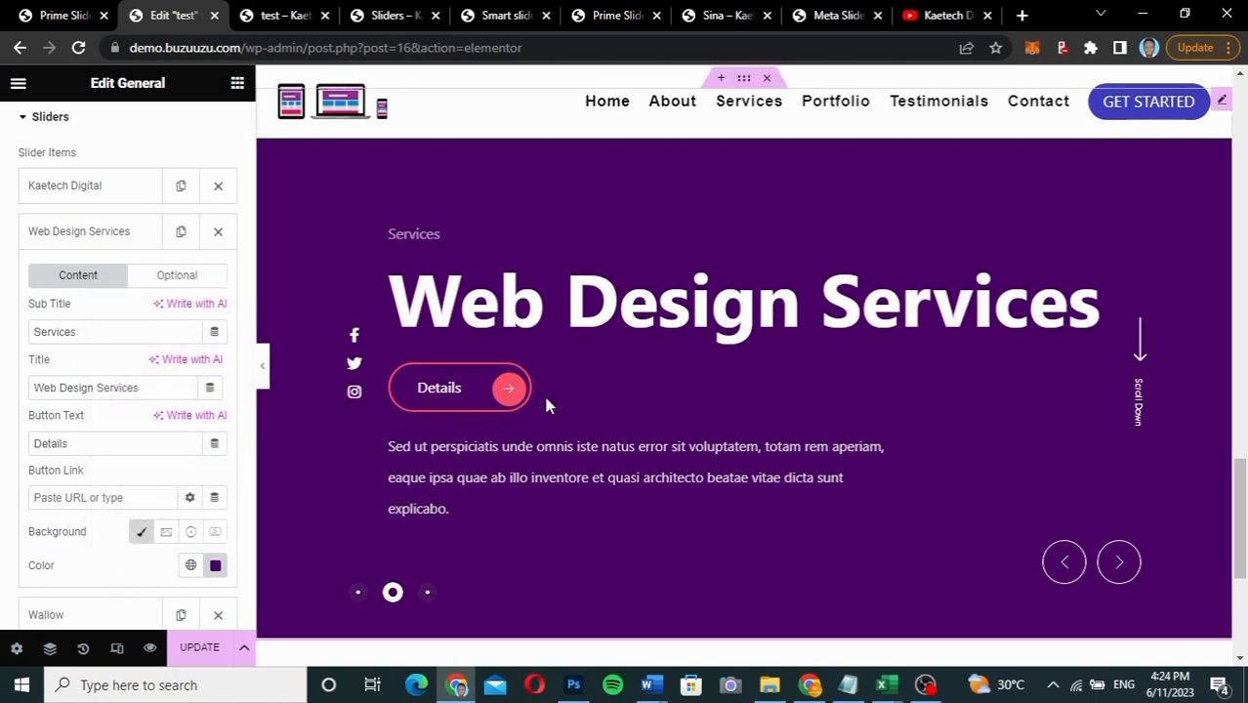
Step: Open the third slider item, Wallow, and switch its background type to Image
scroll(137, 524, down, 1)
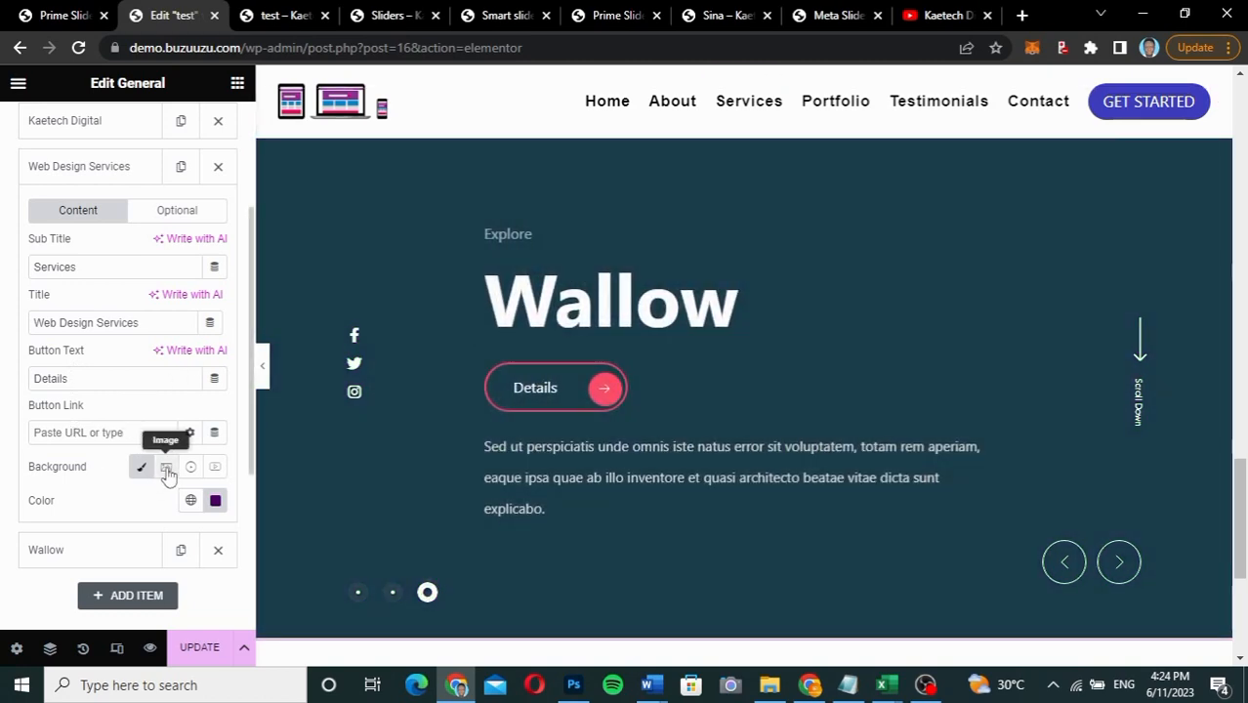
click(88, 551)
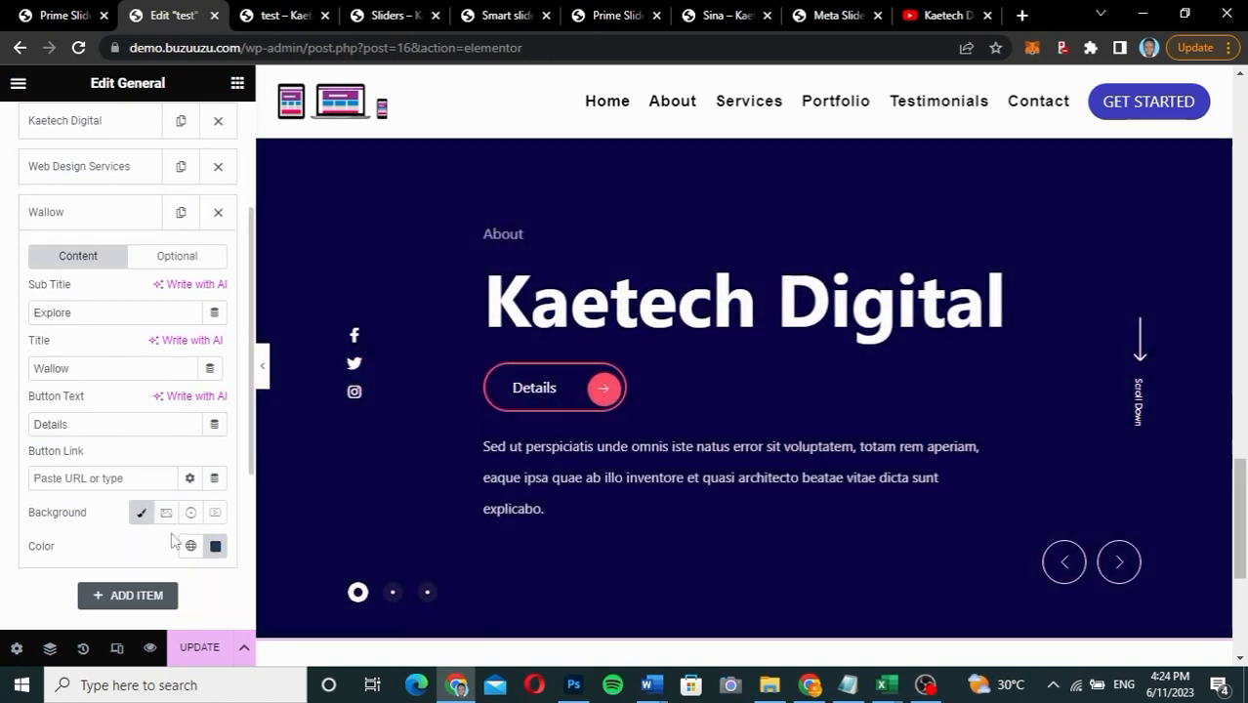
click(167, 518)
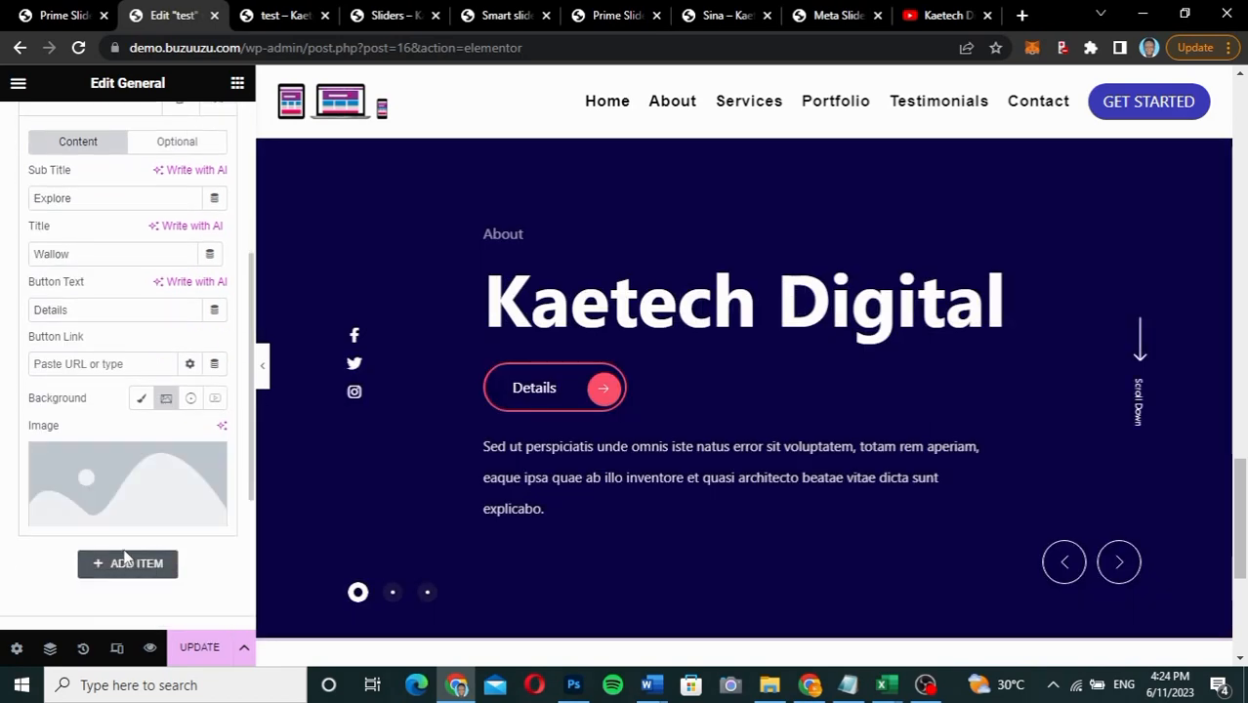
Step: Choose keyboard-5017973_1280.jpg from the Media Library as the Wallow slide's background image
scroll(125, 547, down, 2)
click(129, 465)
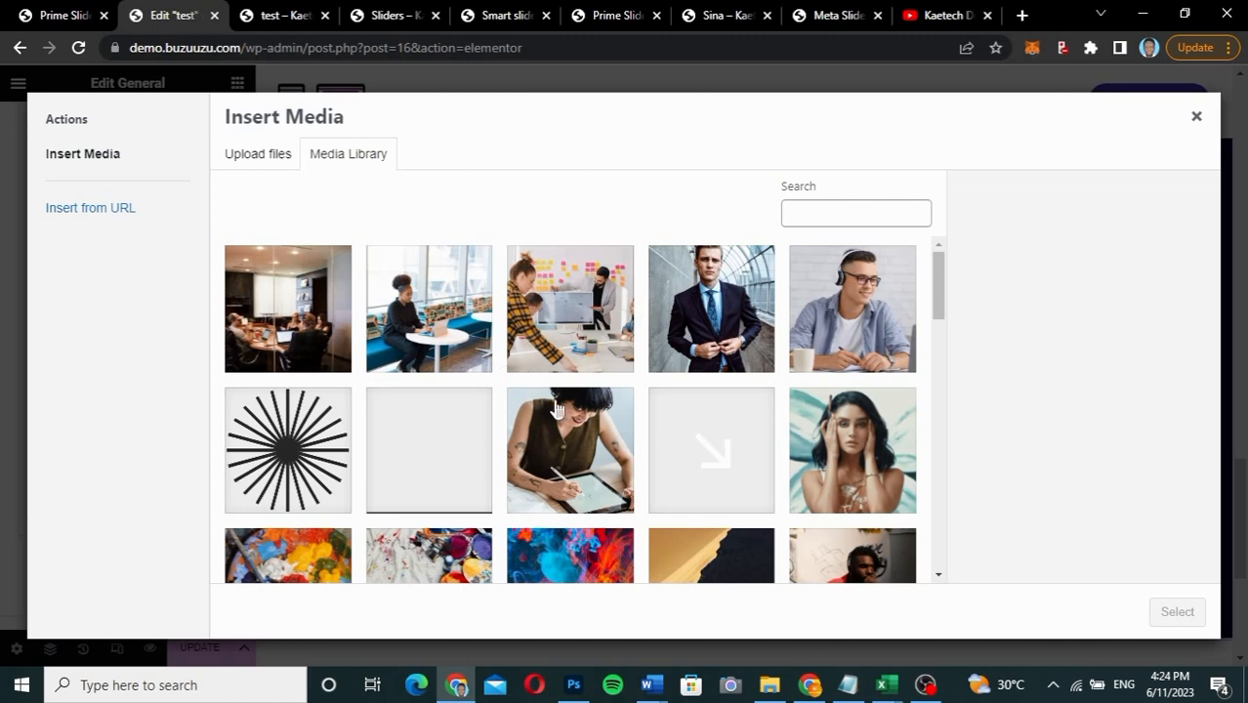
scroll(562, 415, down, 5)
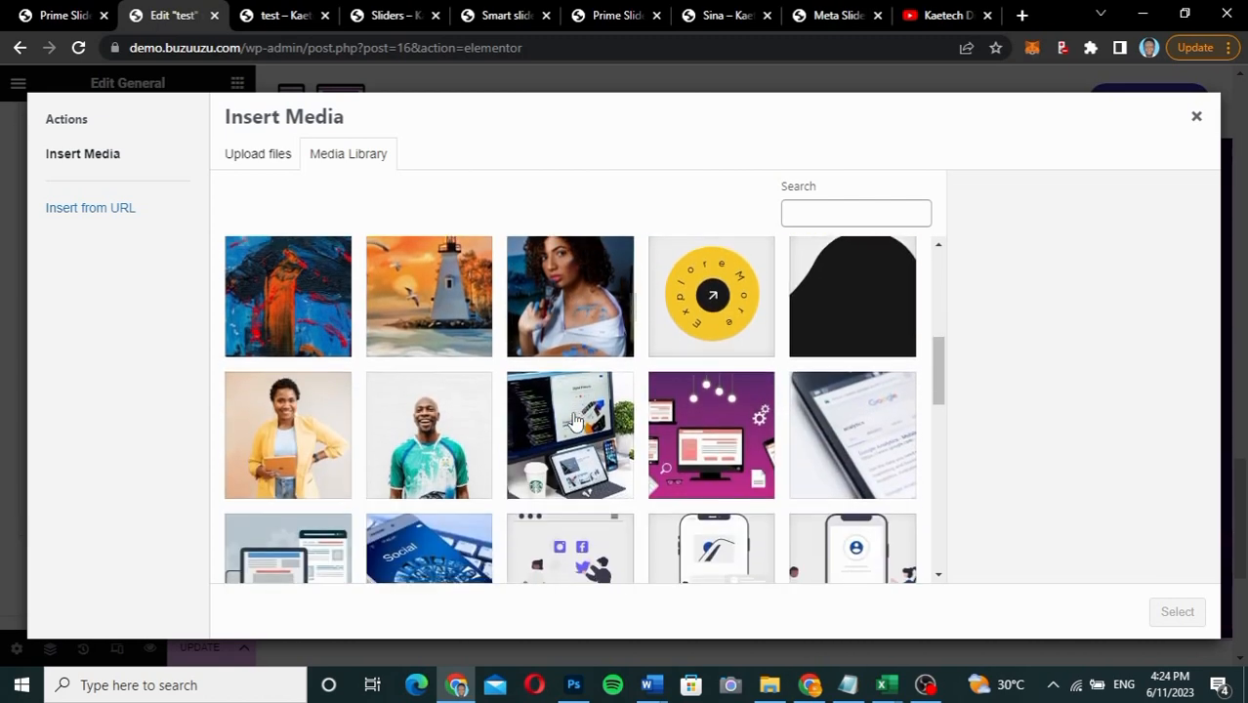
scroll(575, 420, down, 4)
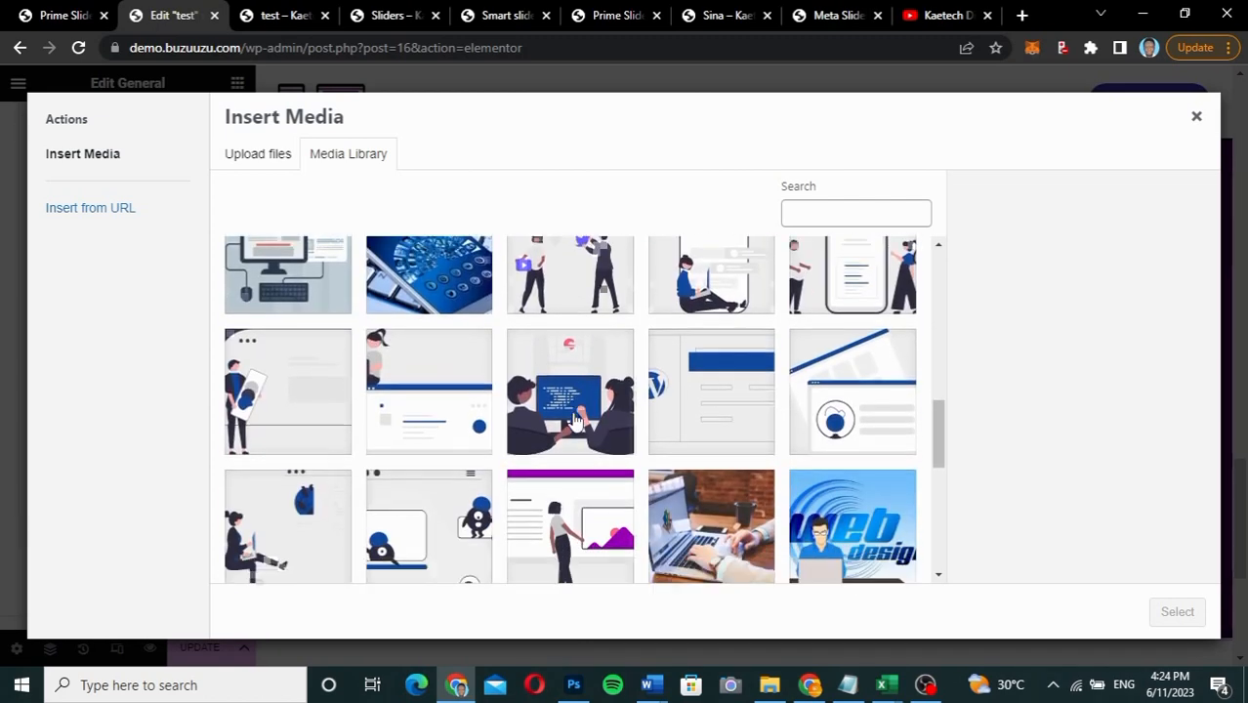
scroll(576, 420, down, 2)
scroll(577, 420, down, 1)
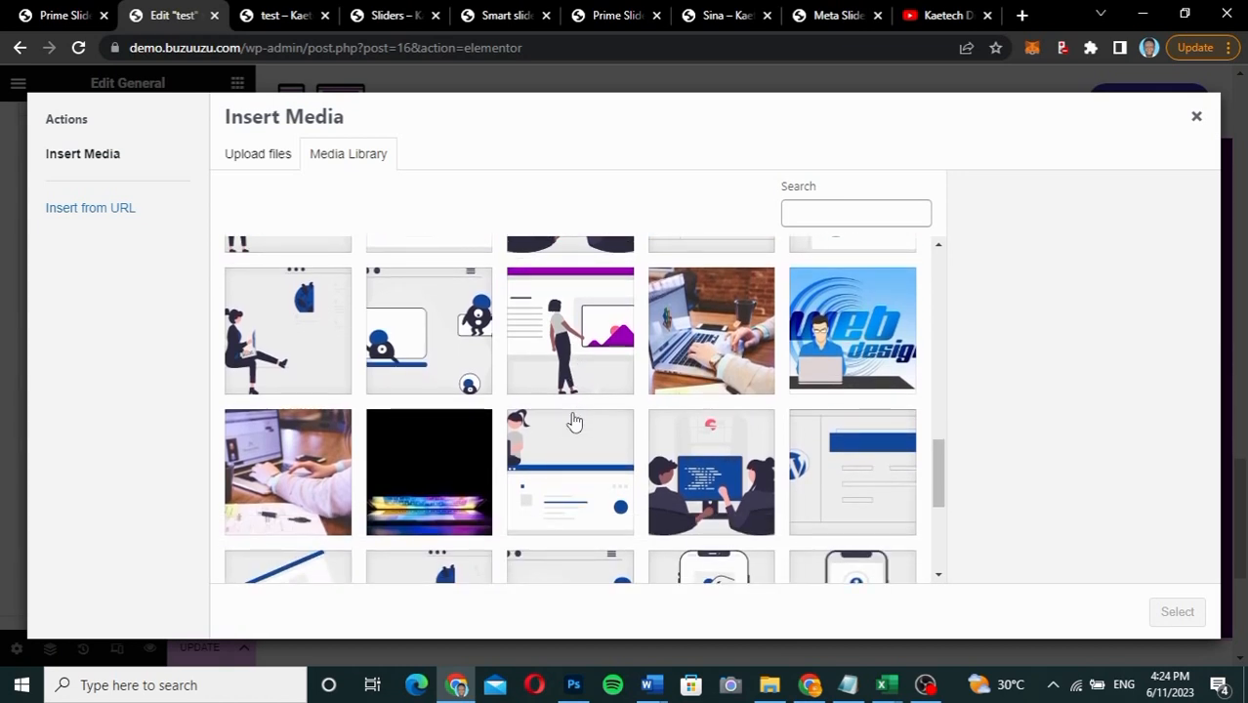
click(435, 469)
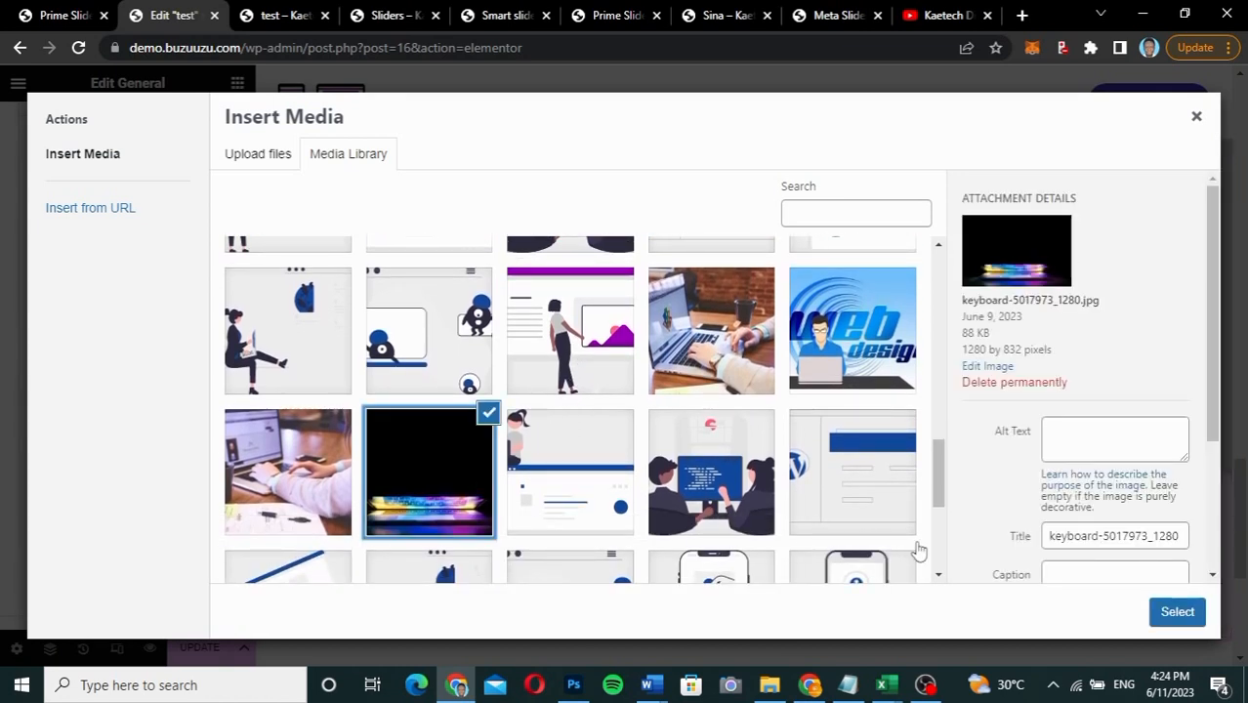
click(1176, 612)
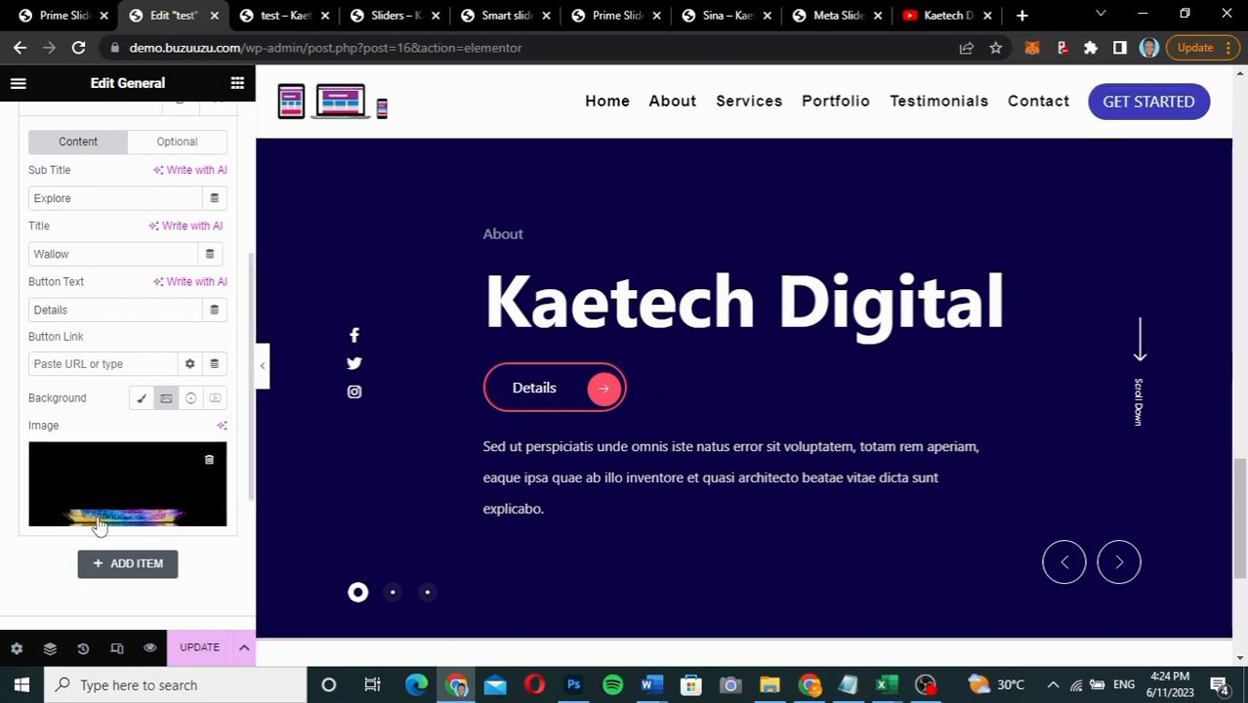
mouse_move(97, 519)
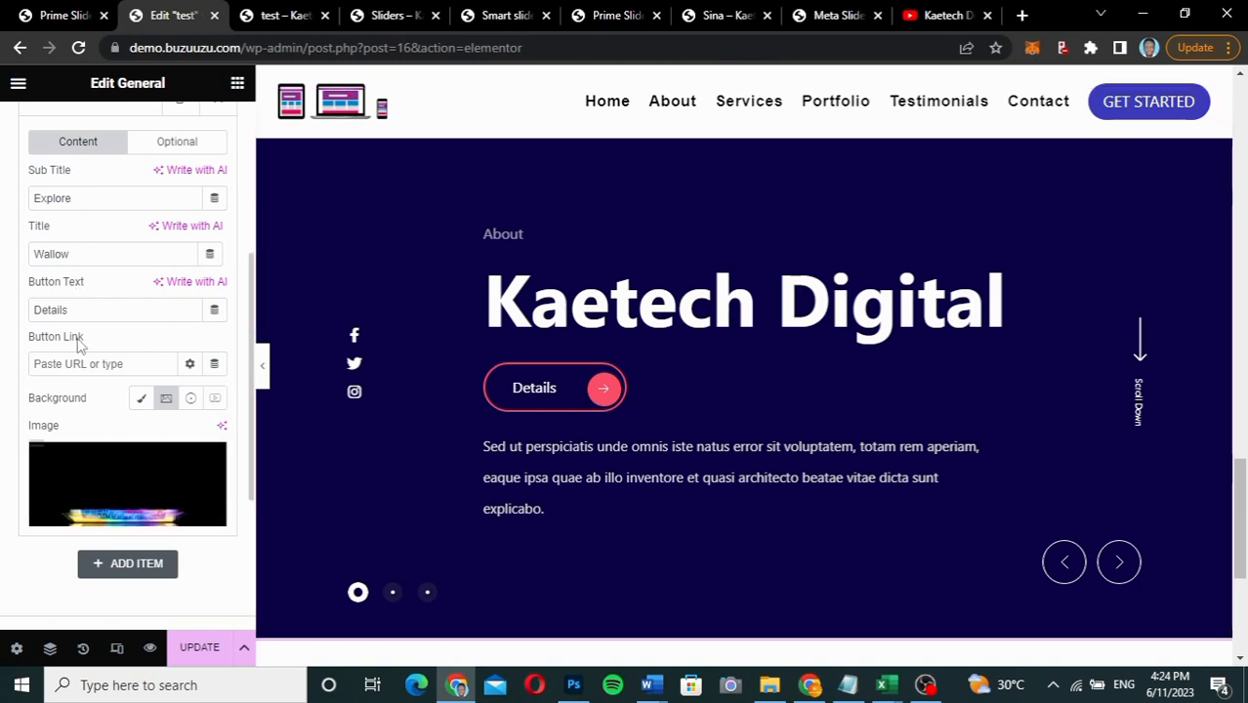
scroll(79, 332, up, 2)
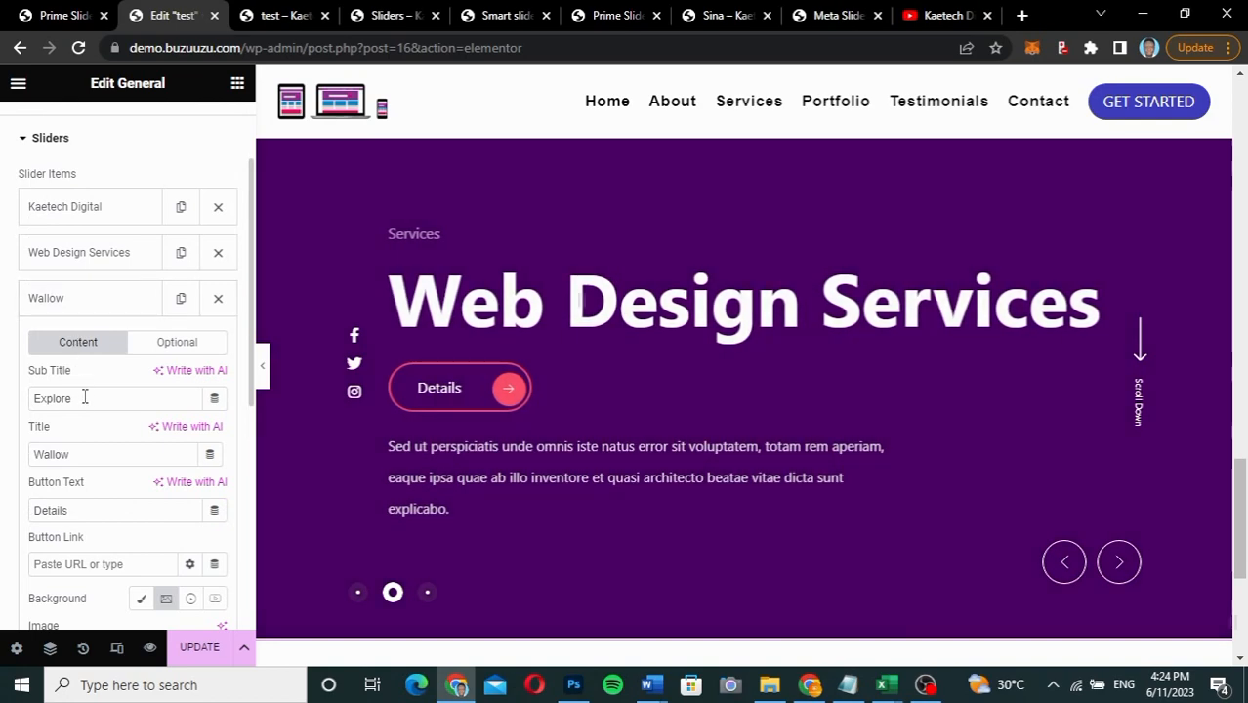
Step: Set the third slider item's subtitle to "Portfolio" and its title to "Our Works"
drag(85, 398, 5, 405)
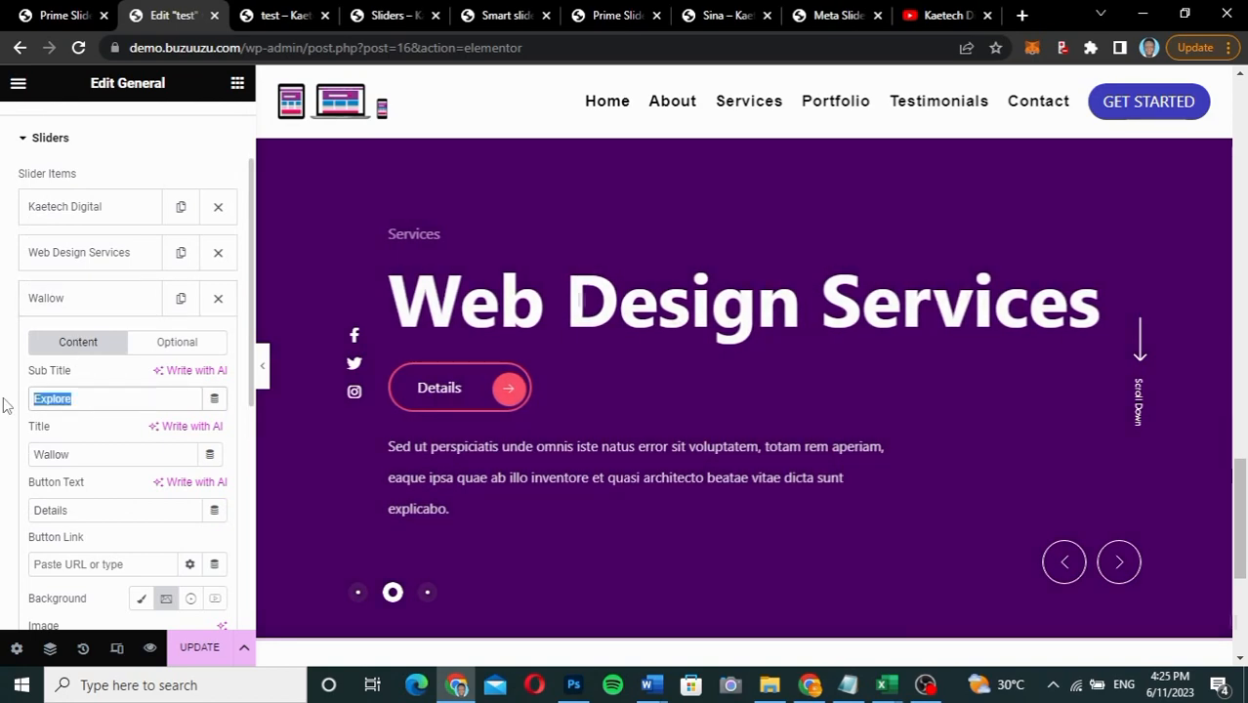
text(Portfolio)
key(Tab)
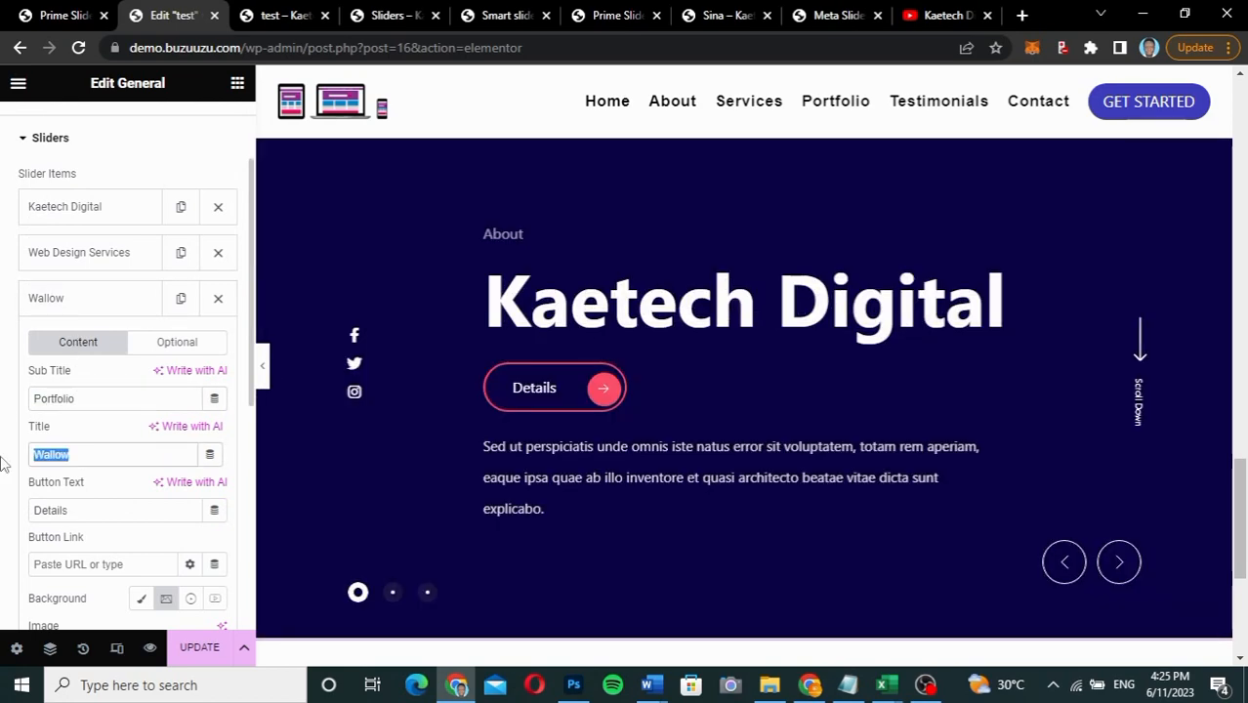
text(Our Works)
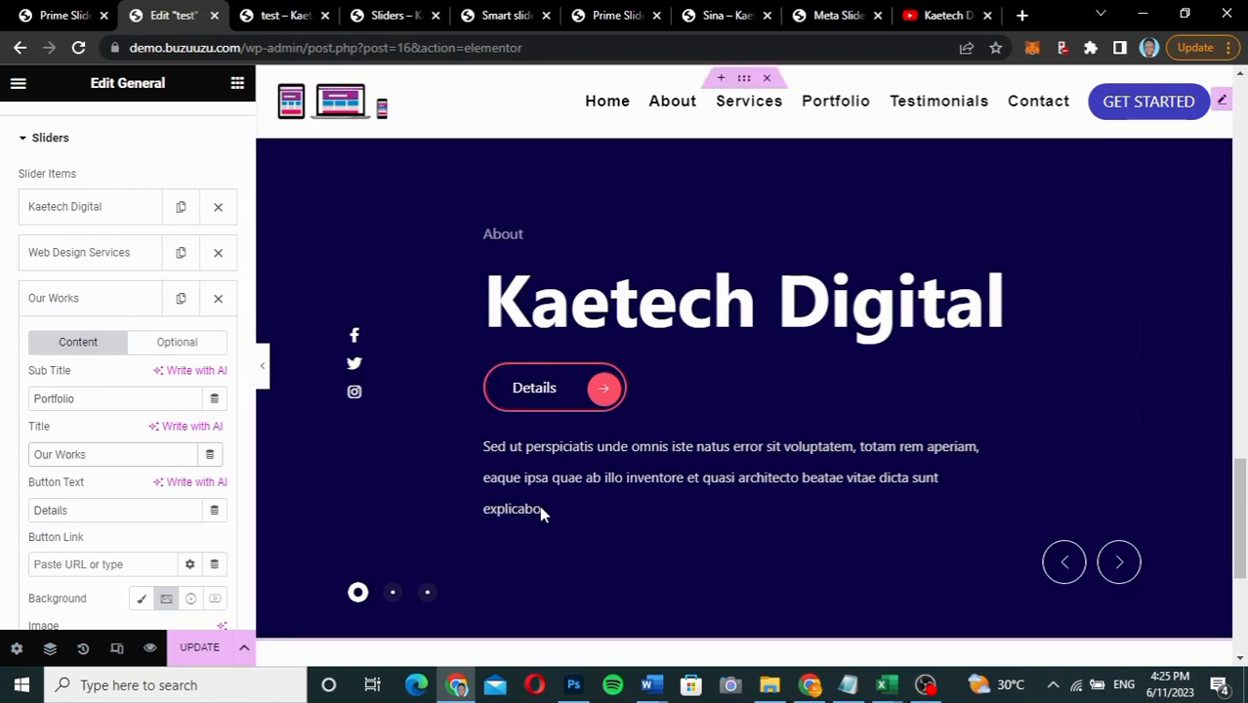
Step: Save the test page changes in Elementor and reload the published test page
click(194, 648)
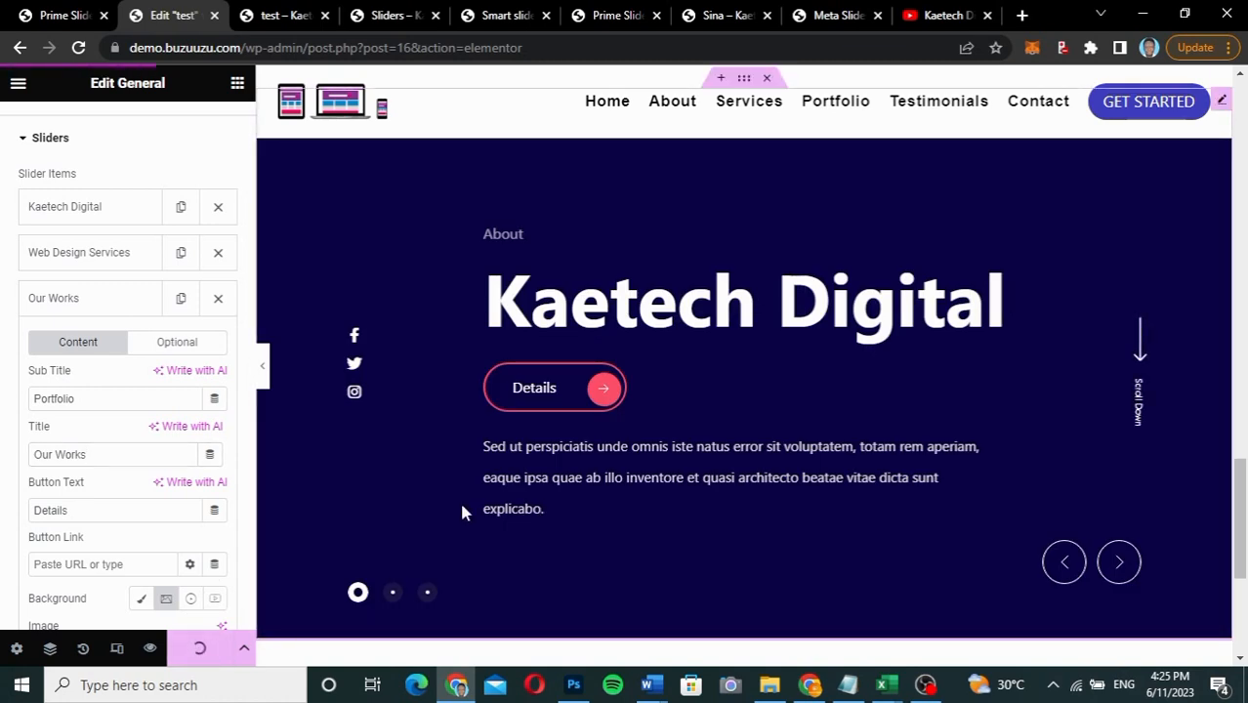
click(285, 16)
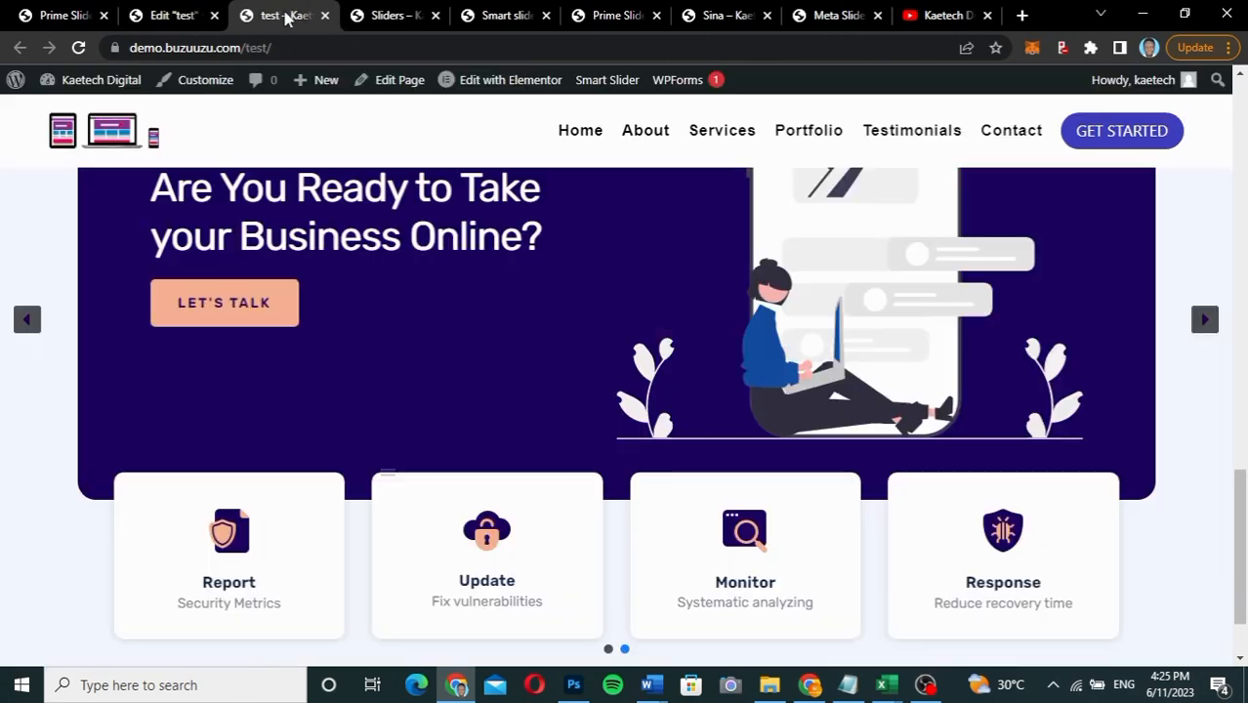
click(80, 48)
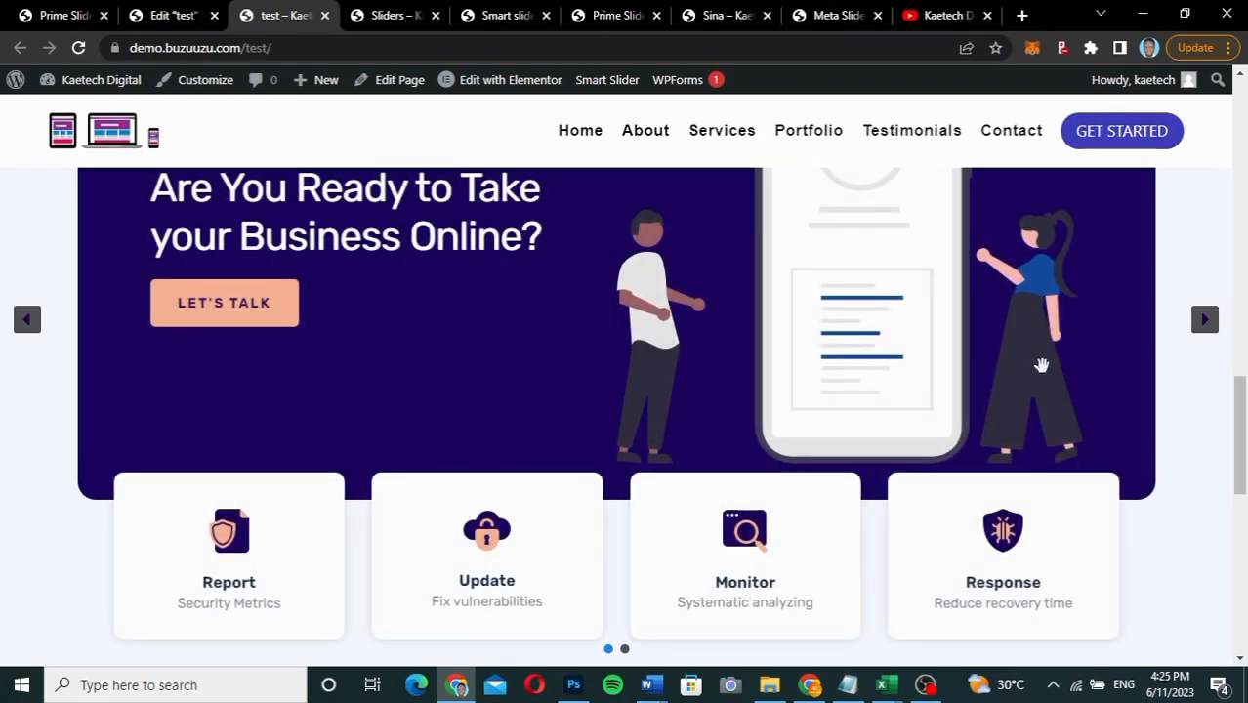
Step: Find the Prime Slider section on the published test page and advance through its three slides
scroll(991, 429, down, 7)
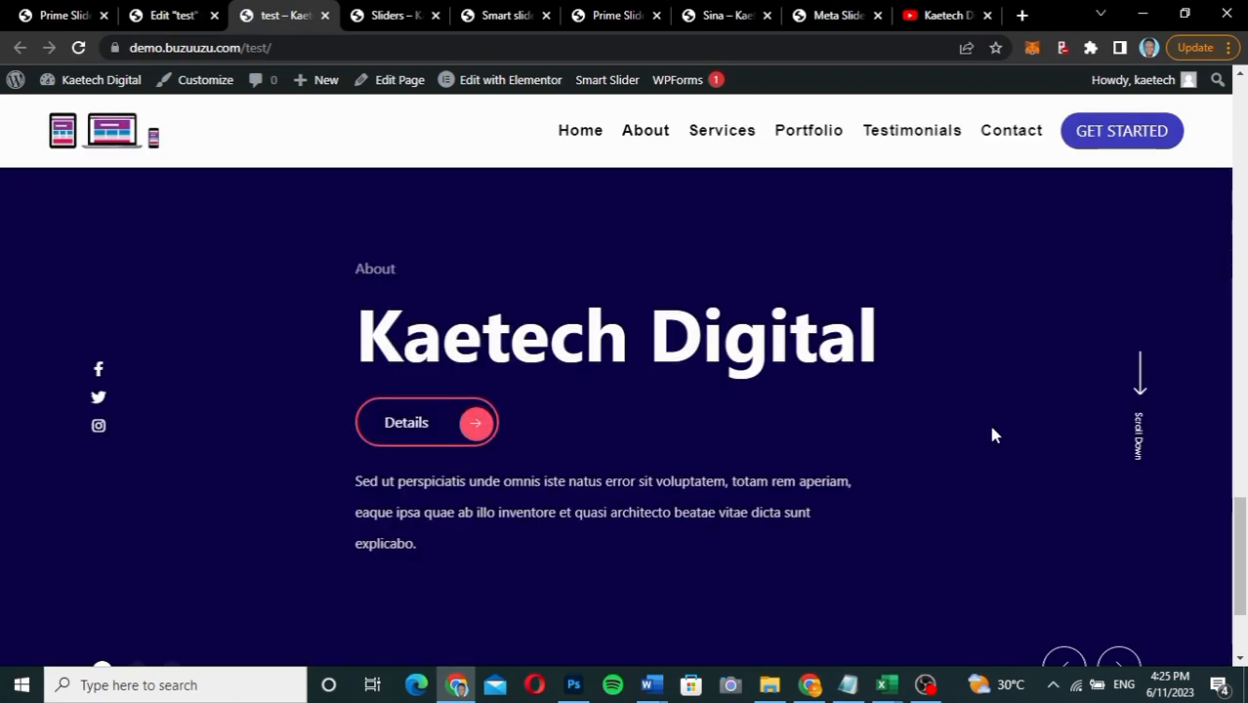
scroll(996, 436, down, 2)
scroll(995, 435, up, 3)
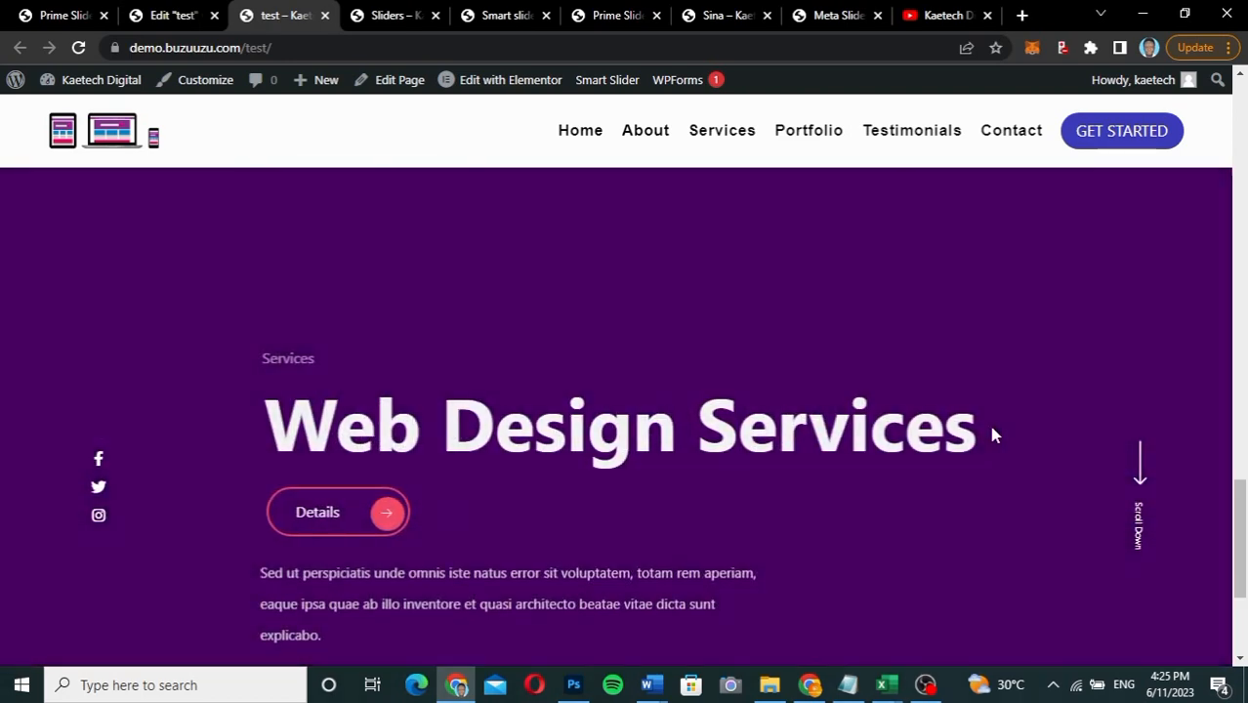
scroll(992, 436, down, 3)
scroll(992, 436, up, 2)
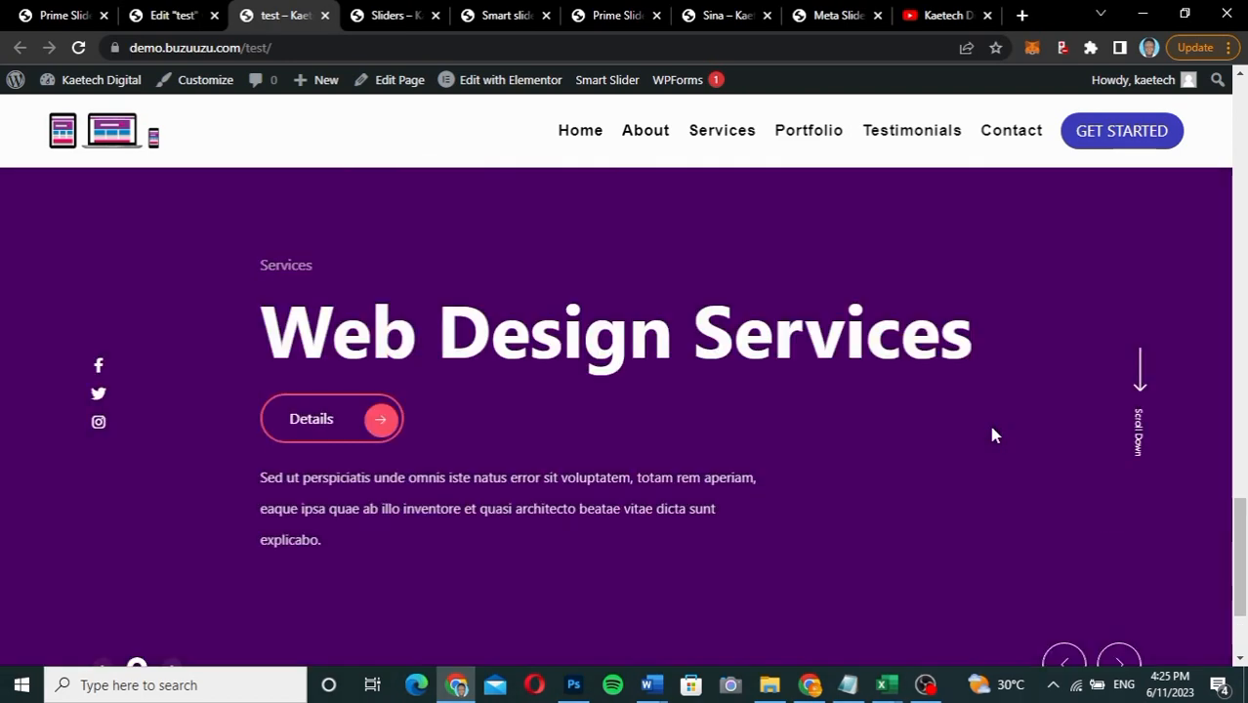
scroll(992, 436, down, 1)
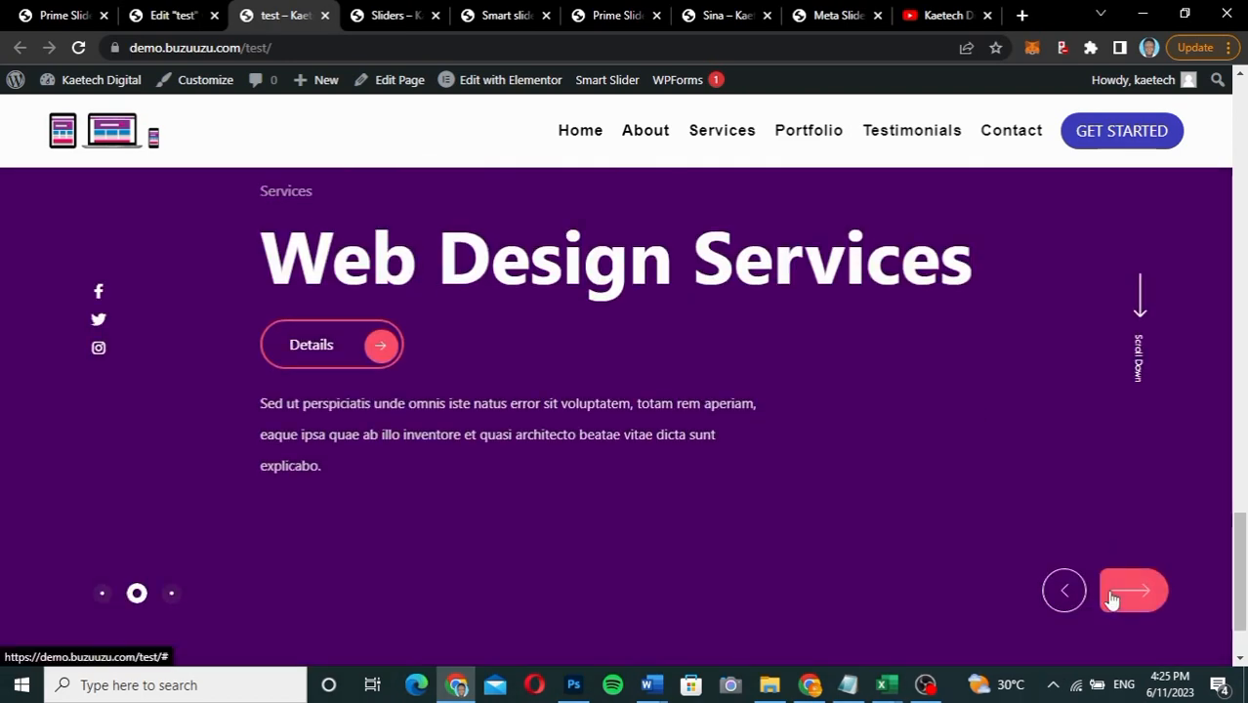
click(1113, 596)
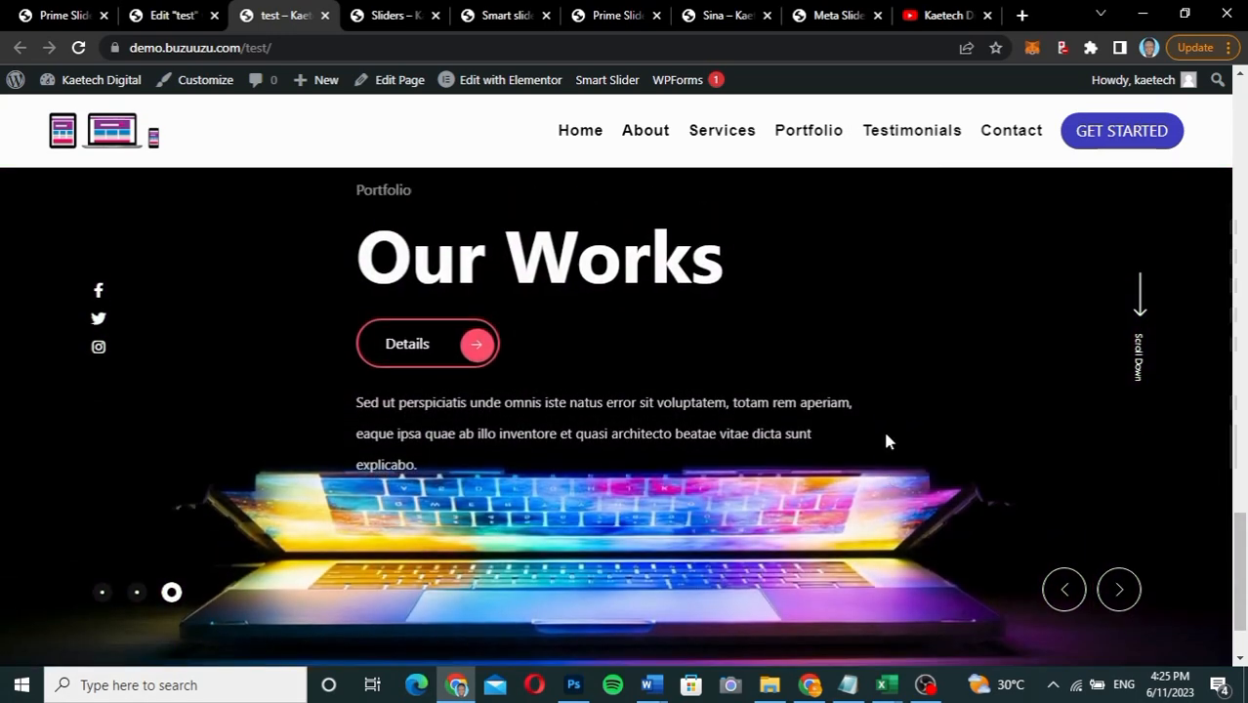
click(1126, 597)
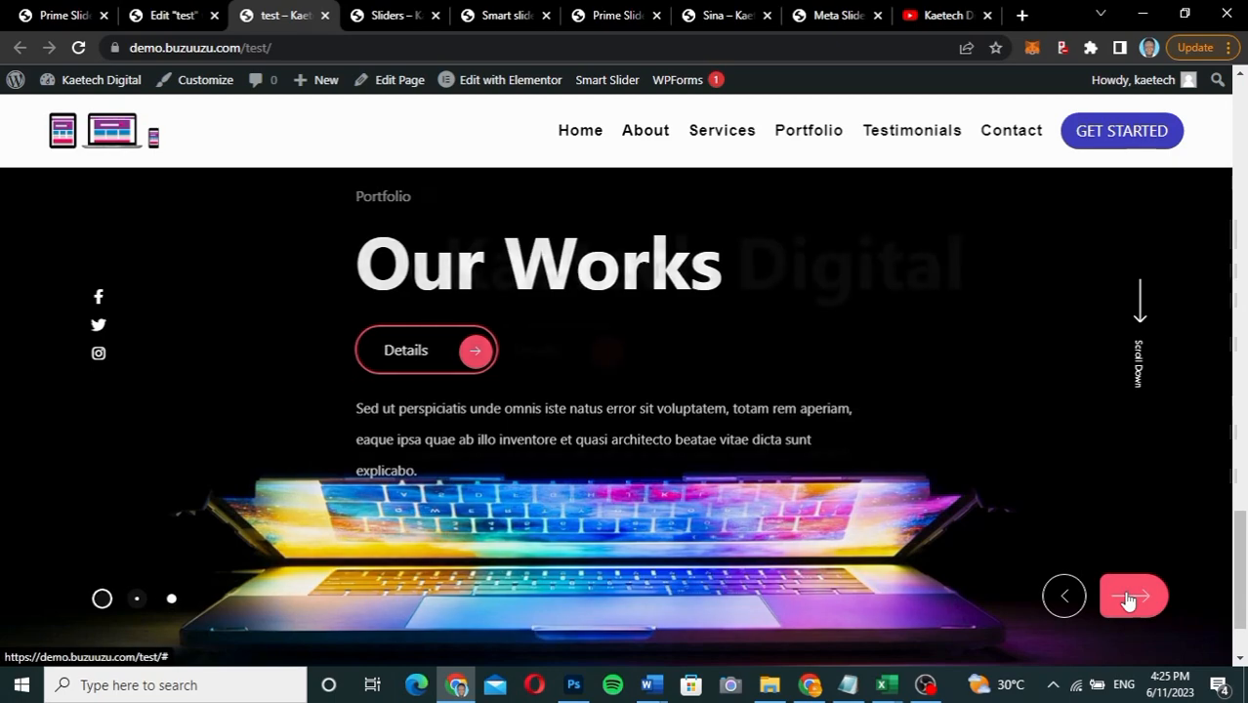
click(1128, 598)
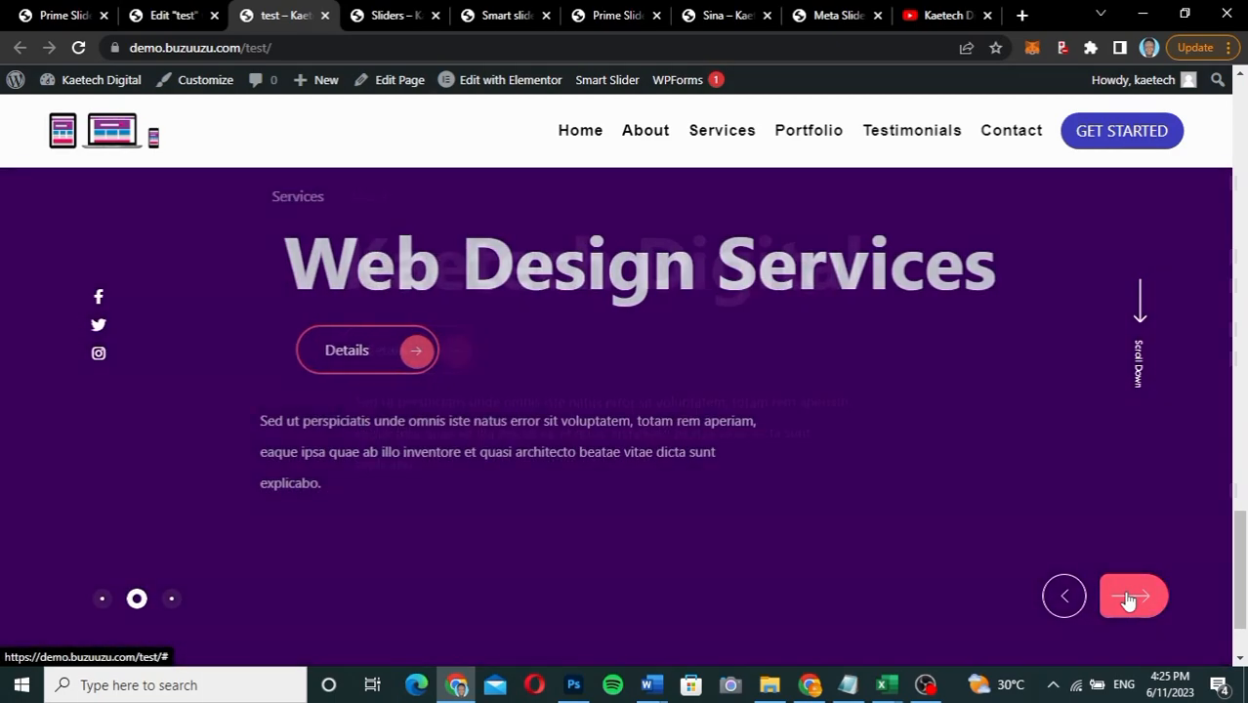
click(1128, 598)
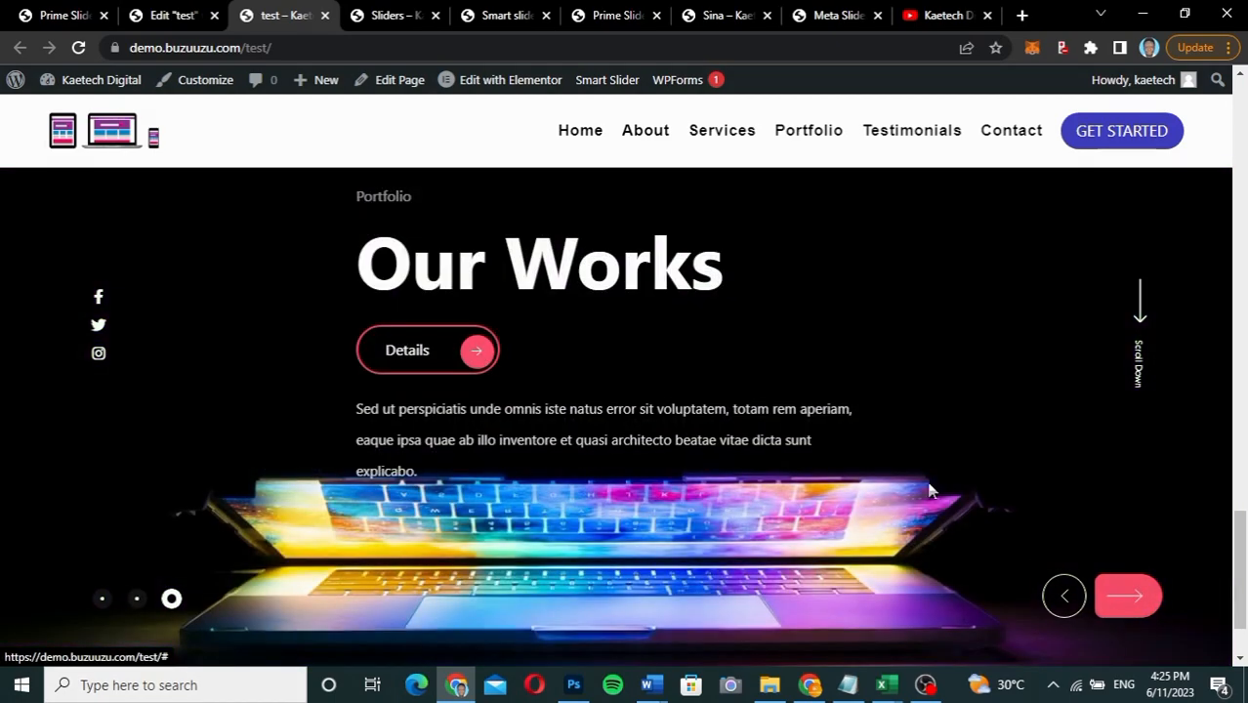
Step: Examine the full Our Works slide and its keyboard background image down to the page footer
scroll(889, 427, up, 3)
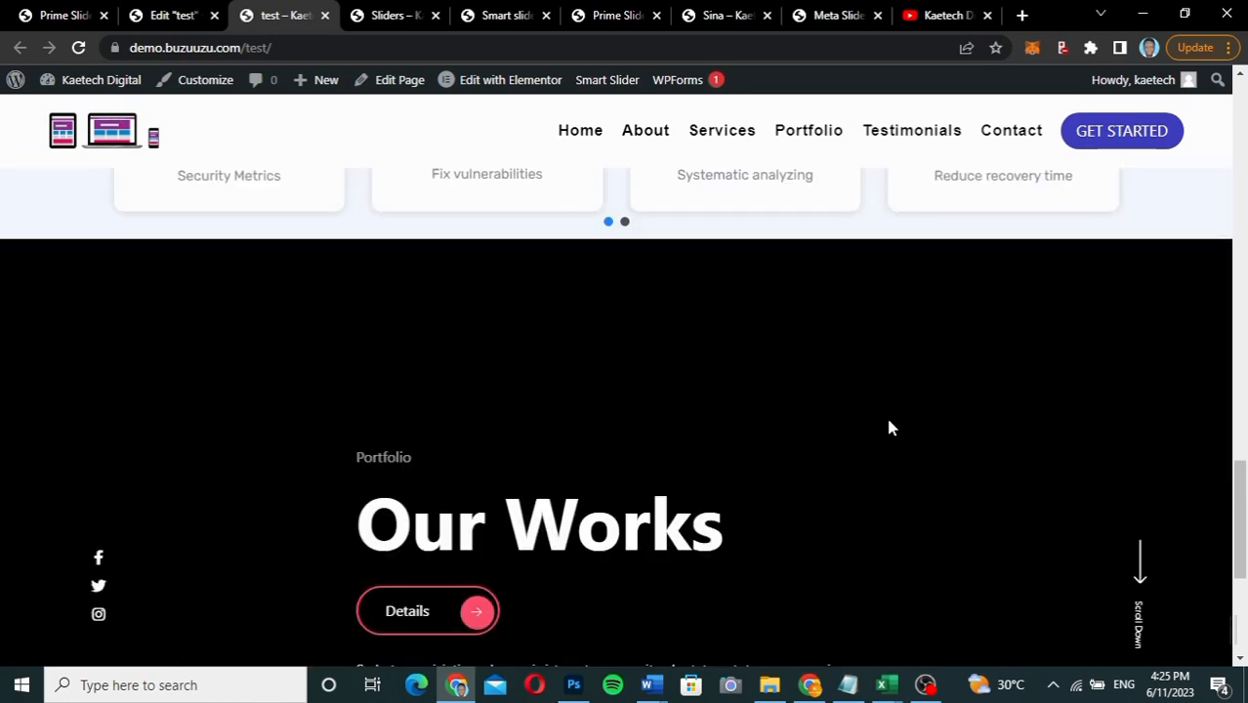
scroll(889, 426, down, 3)
scroll(889, 427, down, 2)
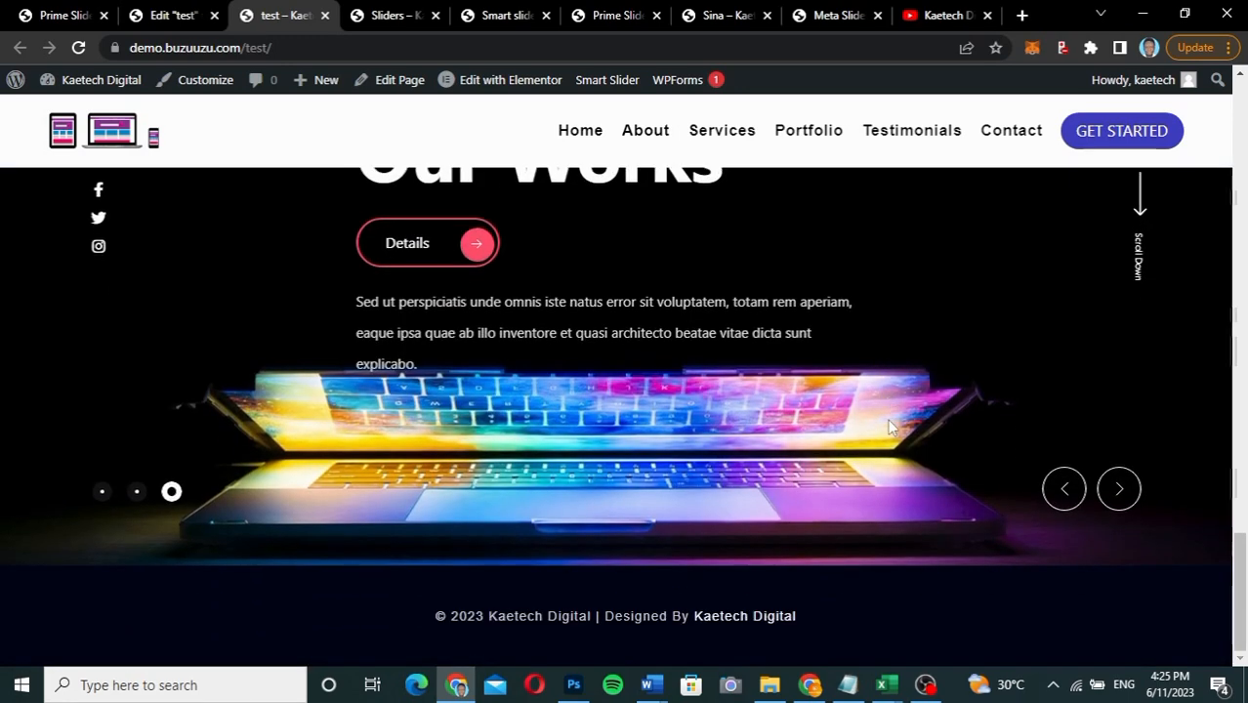
scroll(889, 427, up, 2)
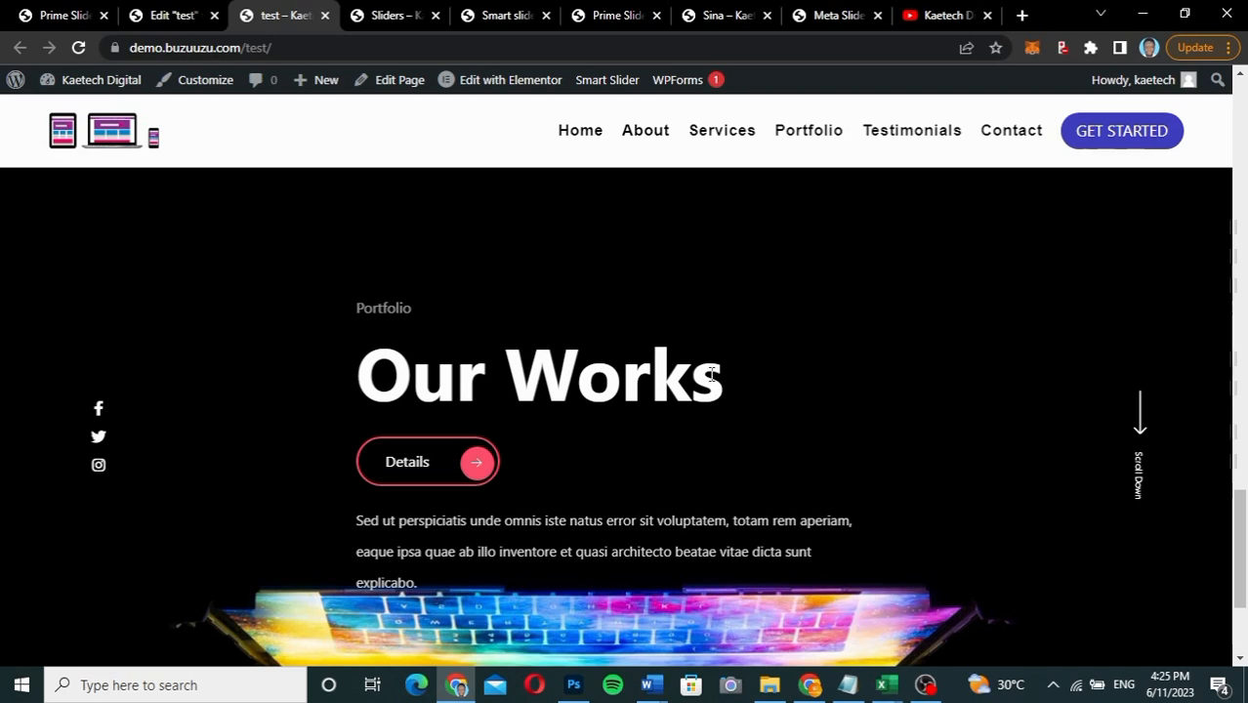
scroll(714, 371, down, 1)
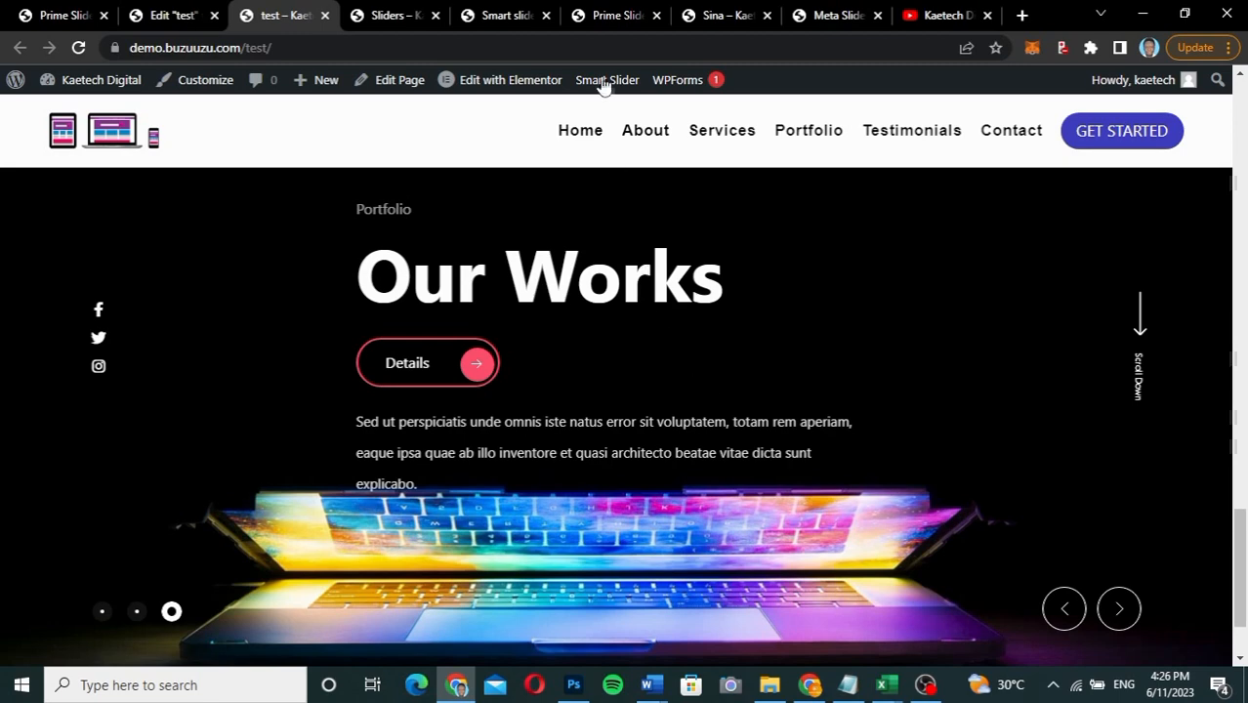
Step: View the Sina demo slider page and search the WordPress plugin directory for "Sina"
click(721, 17)
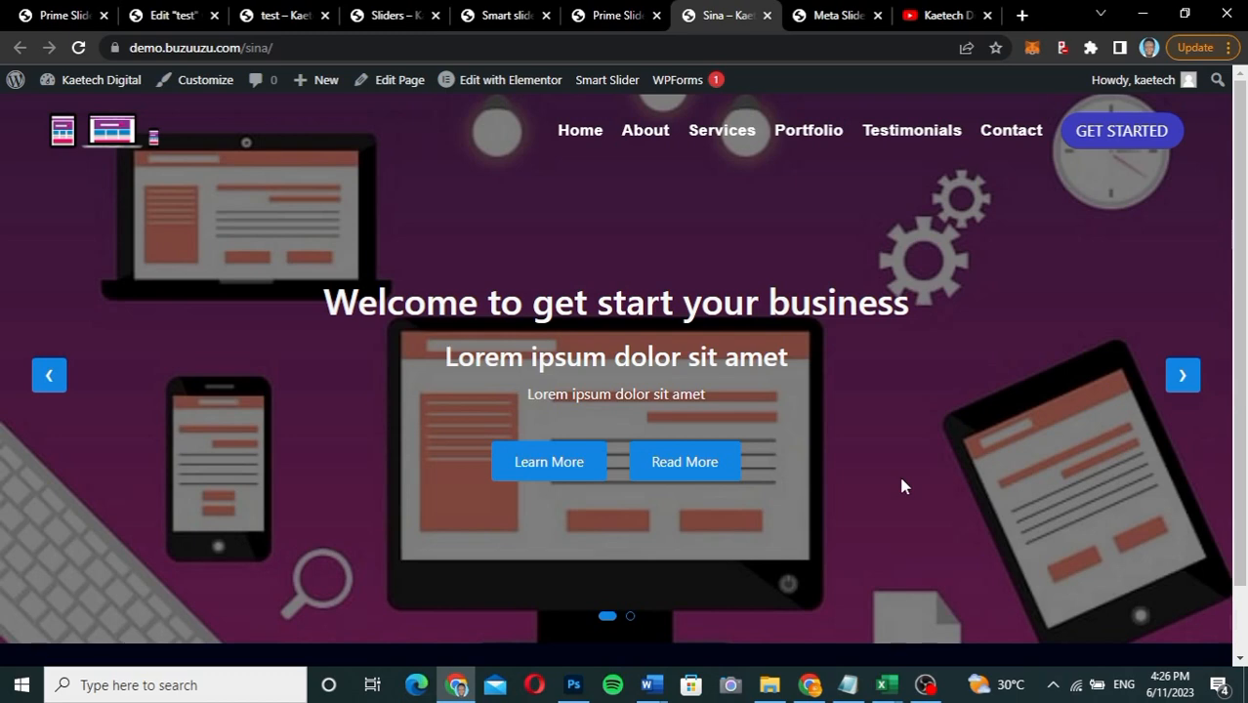
click(49, 23)
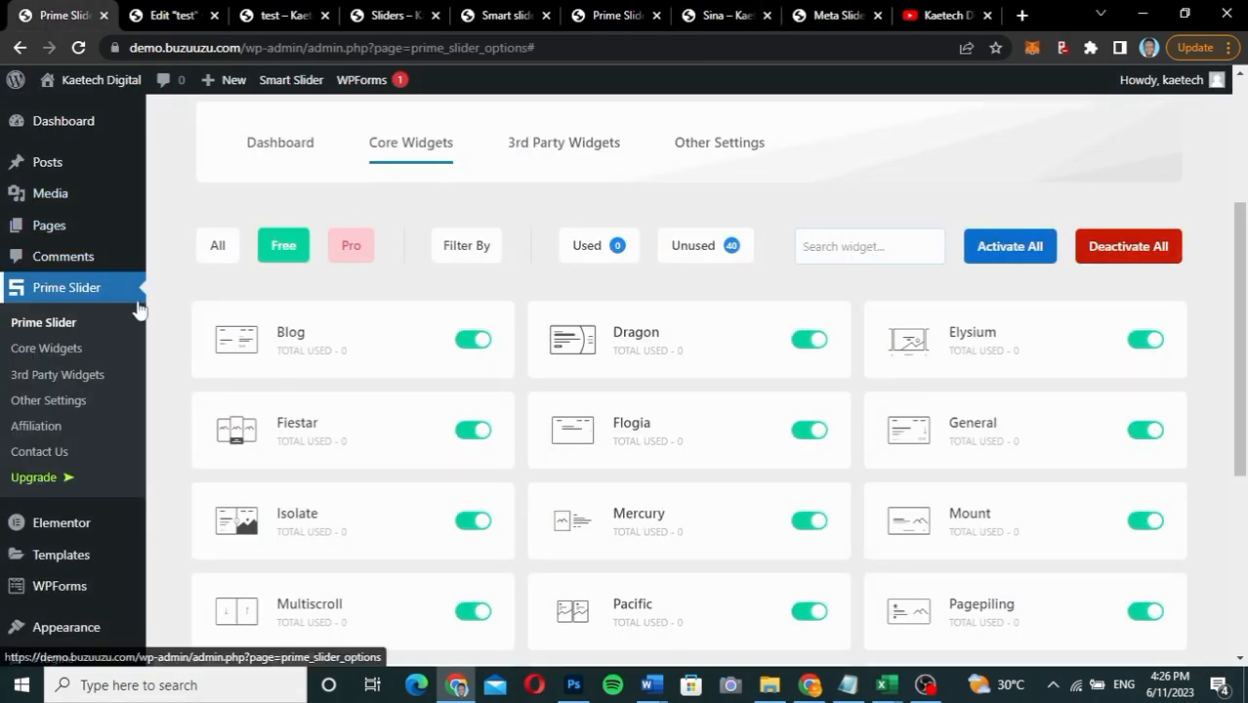
mouse_move(28, 527)
scroll(59, 532, down, 2)
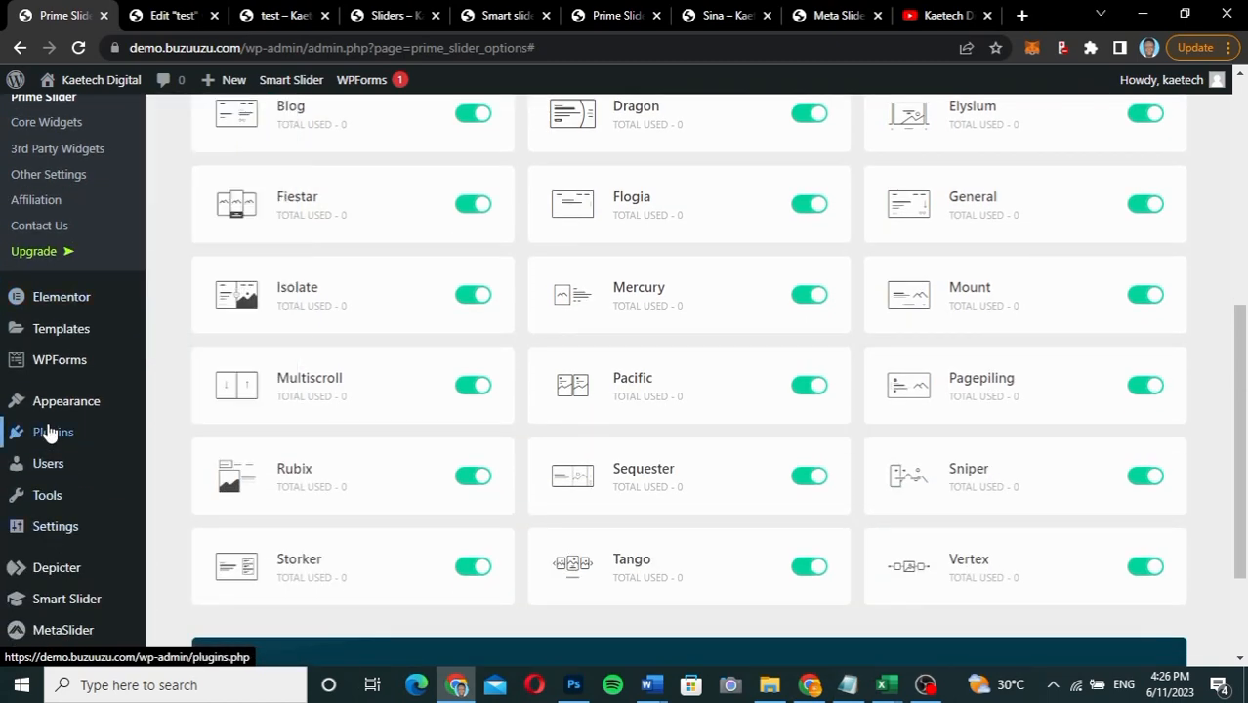
mouse_move(96, 433)
click(189, 465)
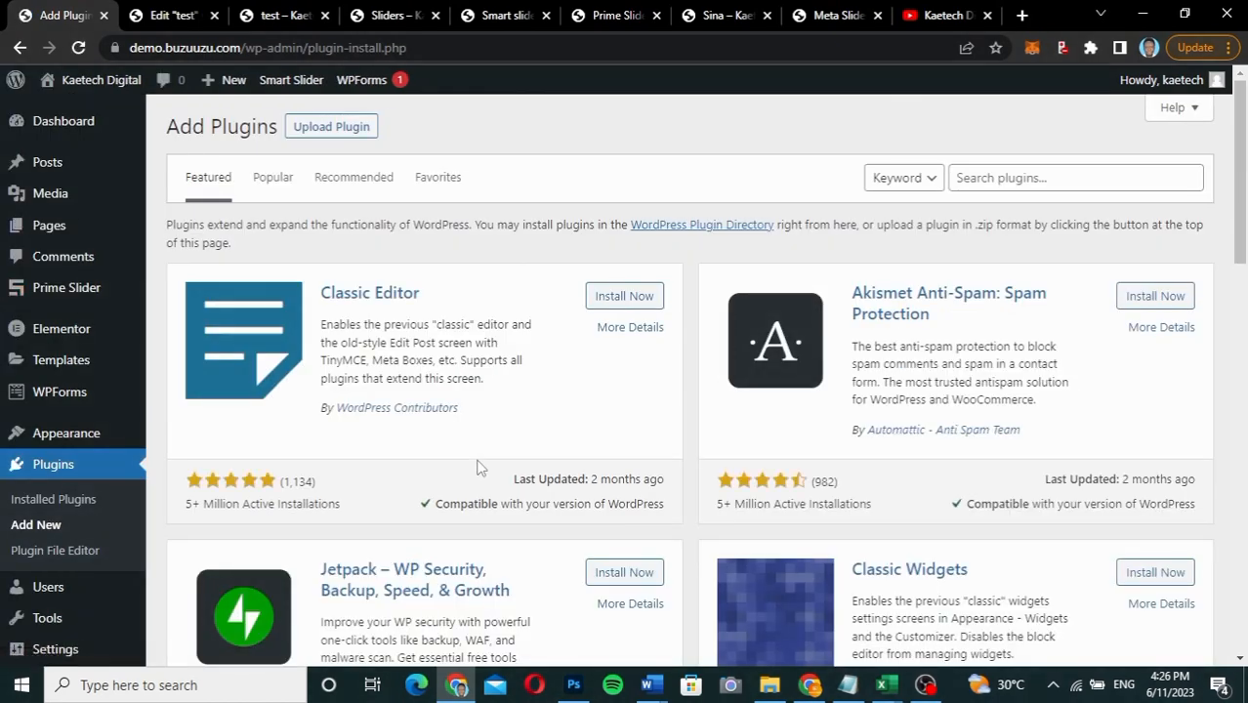
click(994, 175)
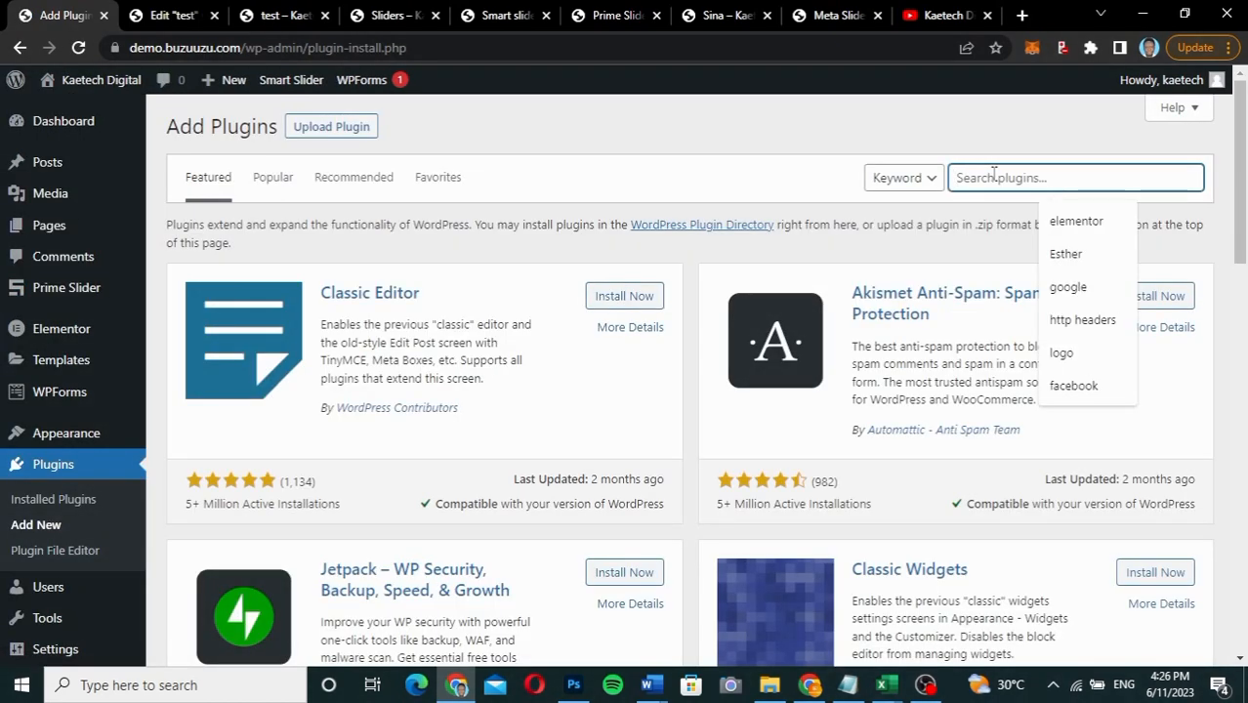
text(Sina)
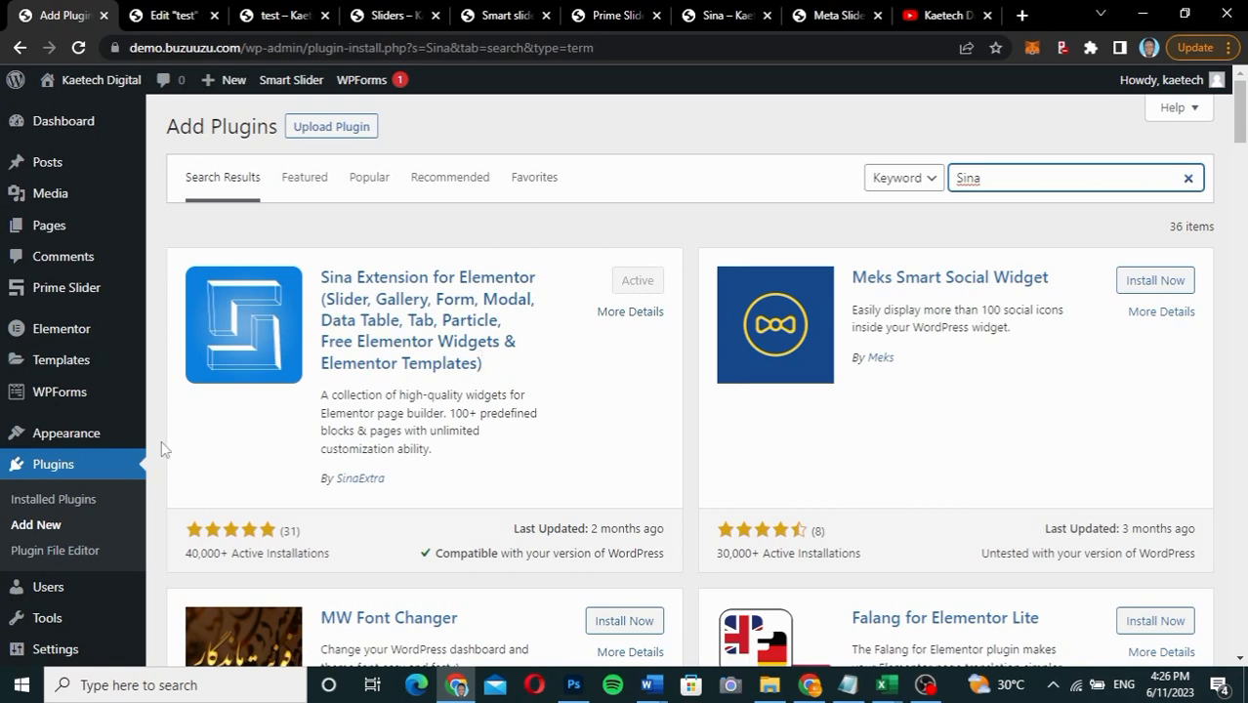
Step: Open the settings of Sina Extension for Elementor from the list of installed plugins
scroll(68, 536, down, 3)
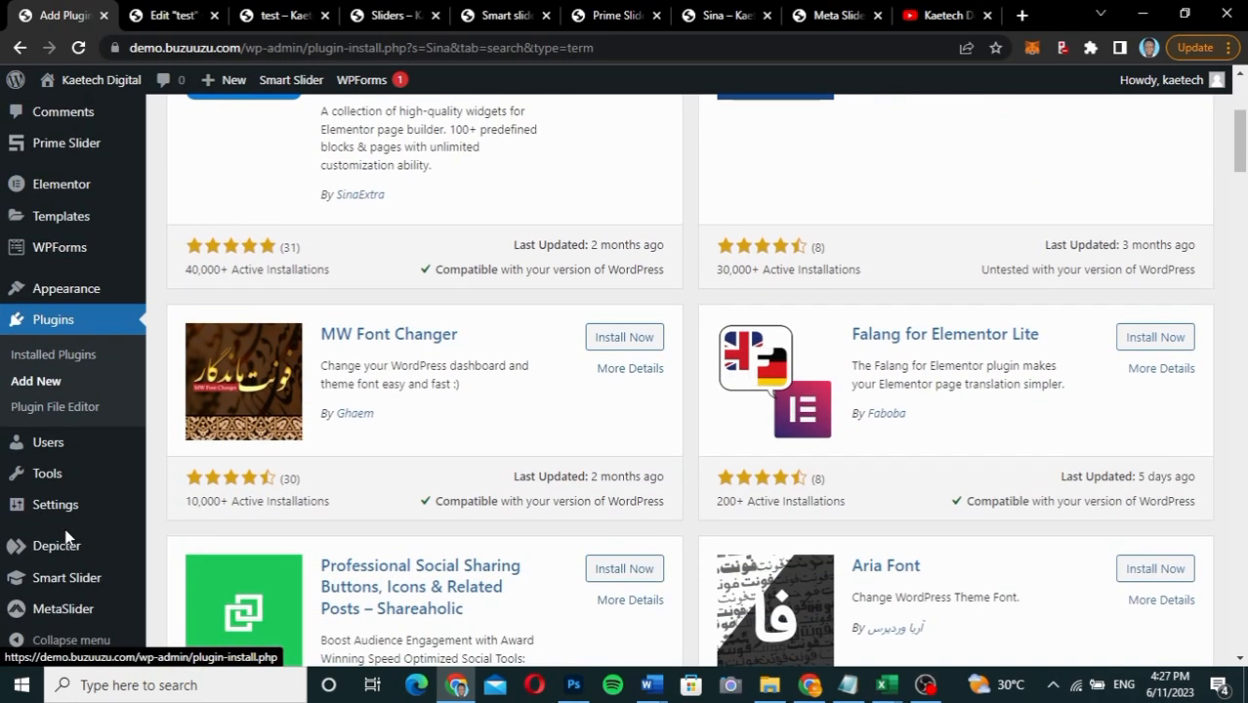
scroll(98, 400, up, 2)
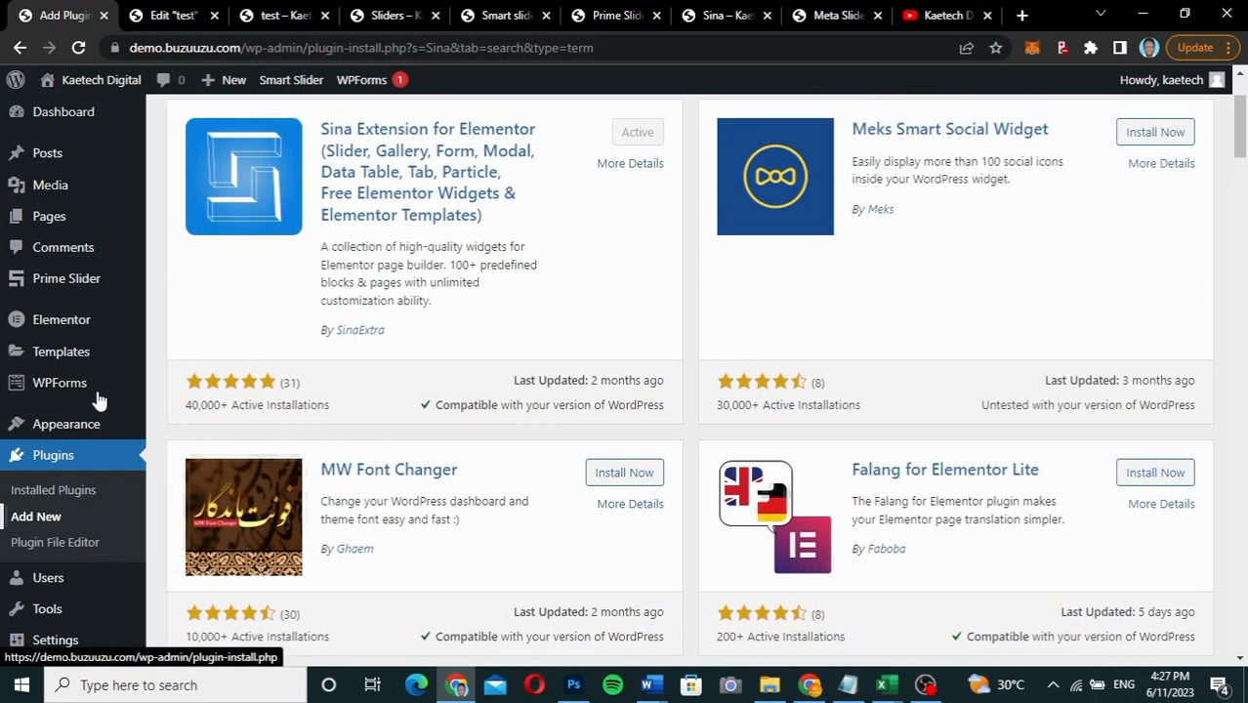
scroll(97, 400, up, 1)
mouse_move(98, 400)
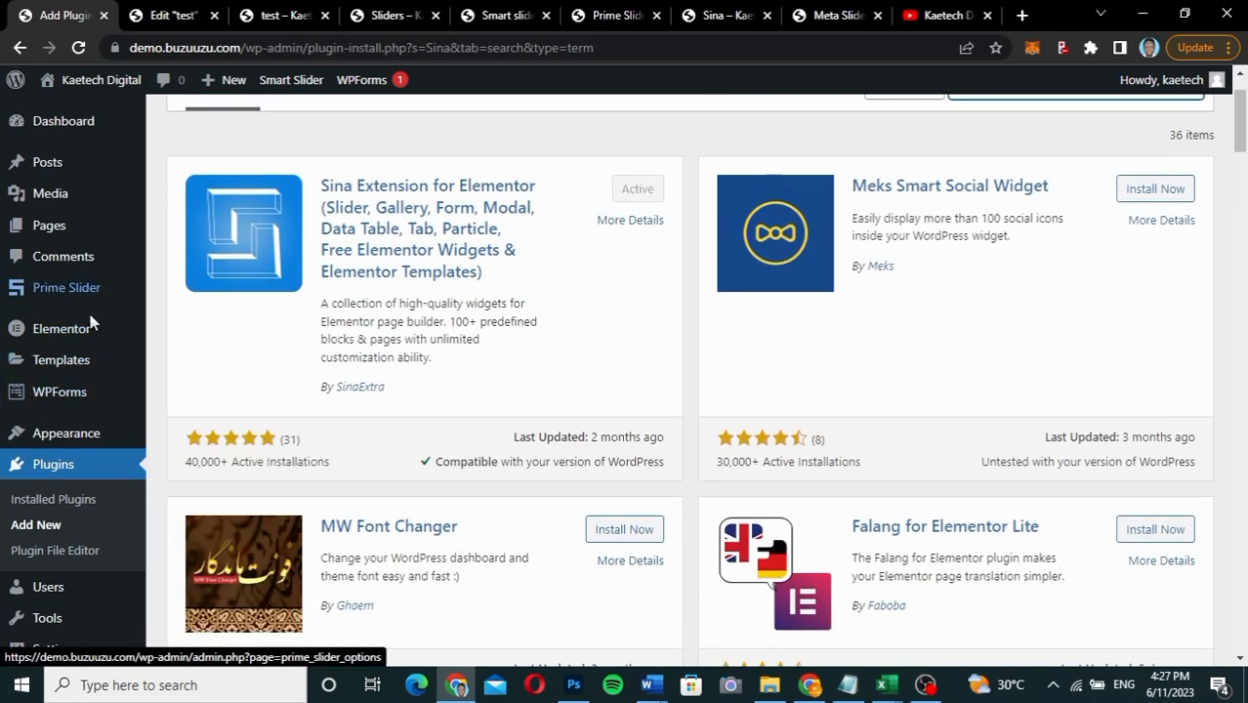
scroll(93, 409, down, 2)
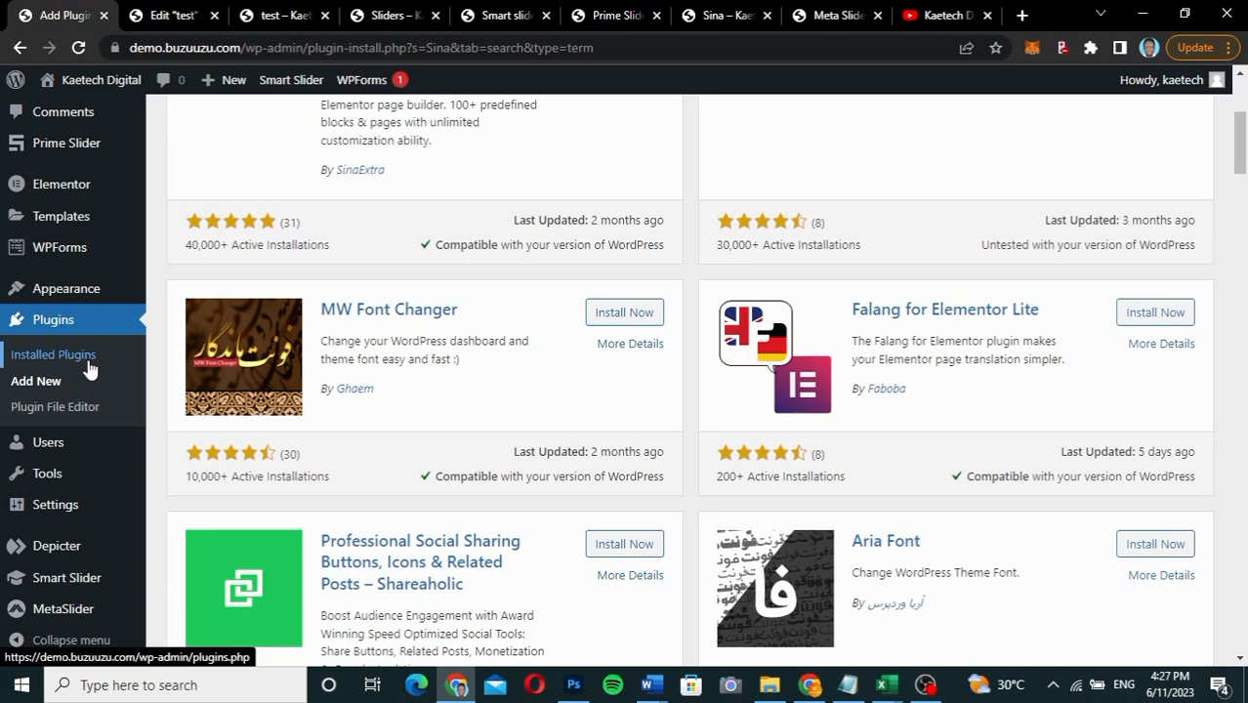
click(69, 360)
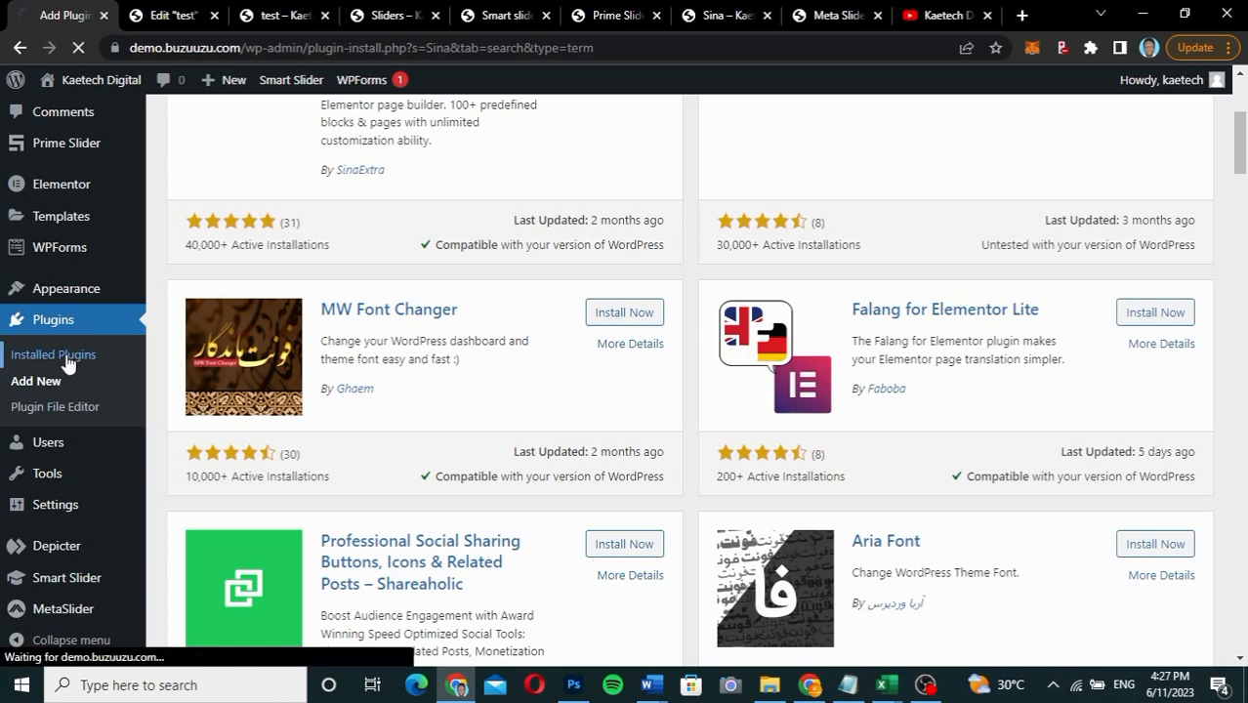
scroll(438, 409, down, 2)
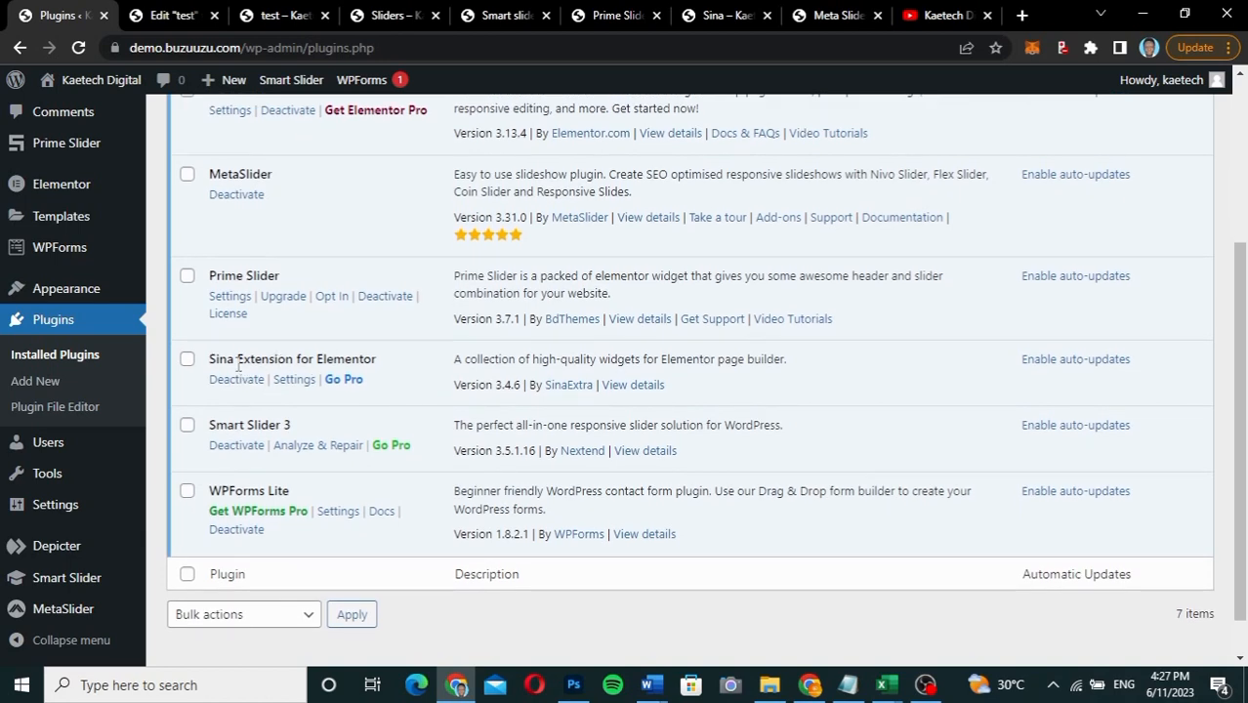
click(293, 380)
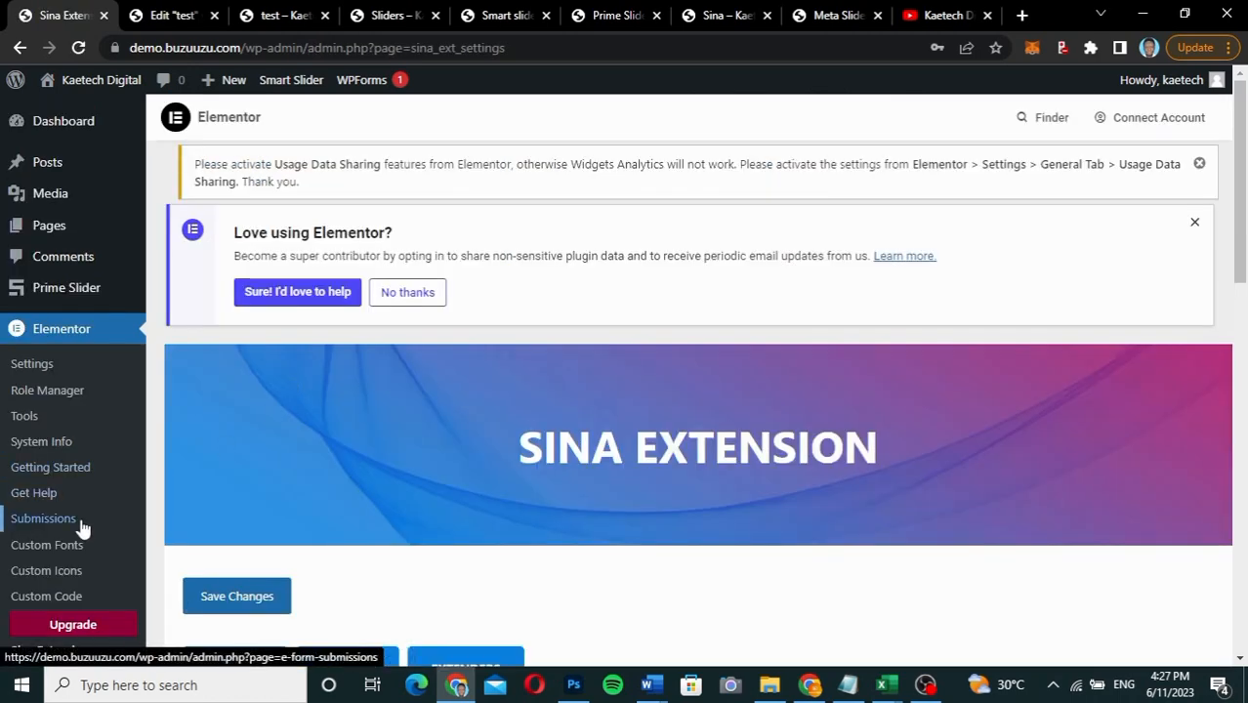
Step: Review the Sina Extension's API and template settings and its list of available widgets
scroll(83, 528, down, 2)
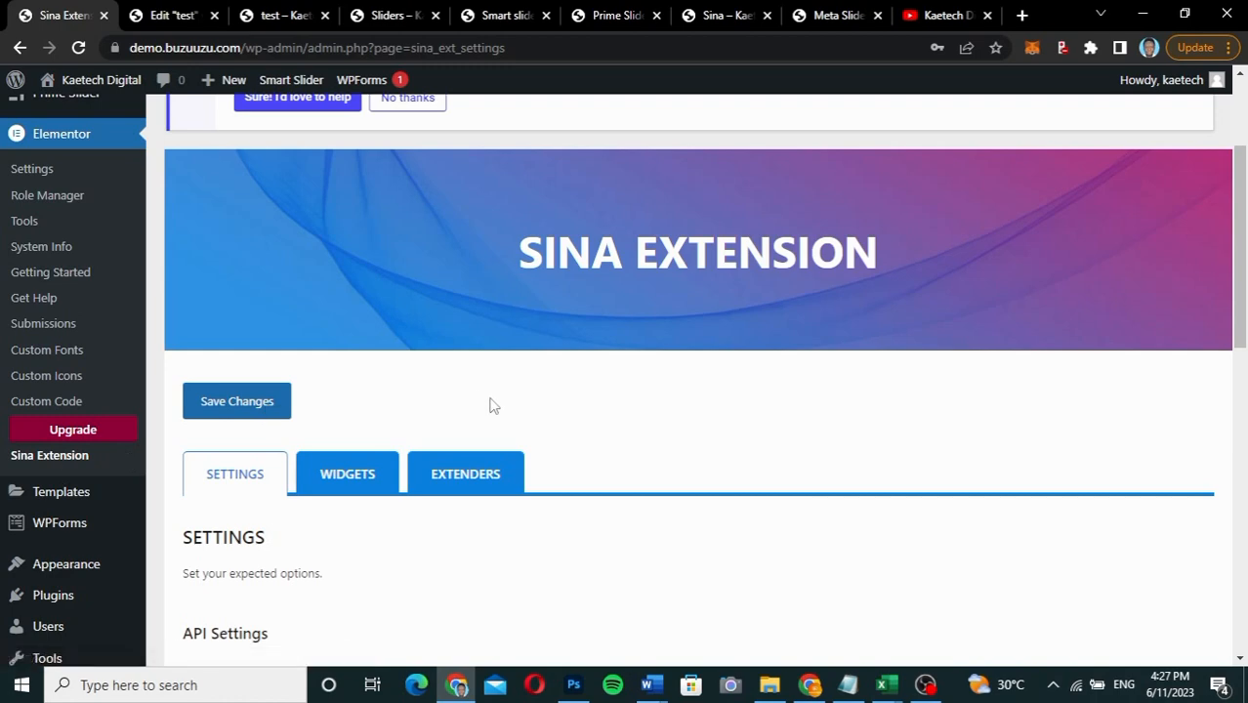
scroll(491, 404, down, 3)
scroll(491, 397, down, 3)
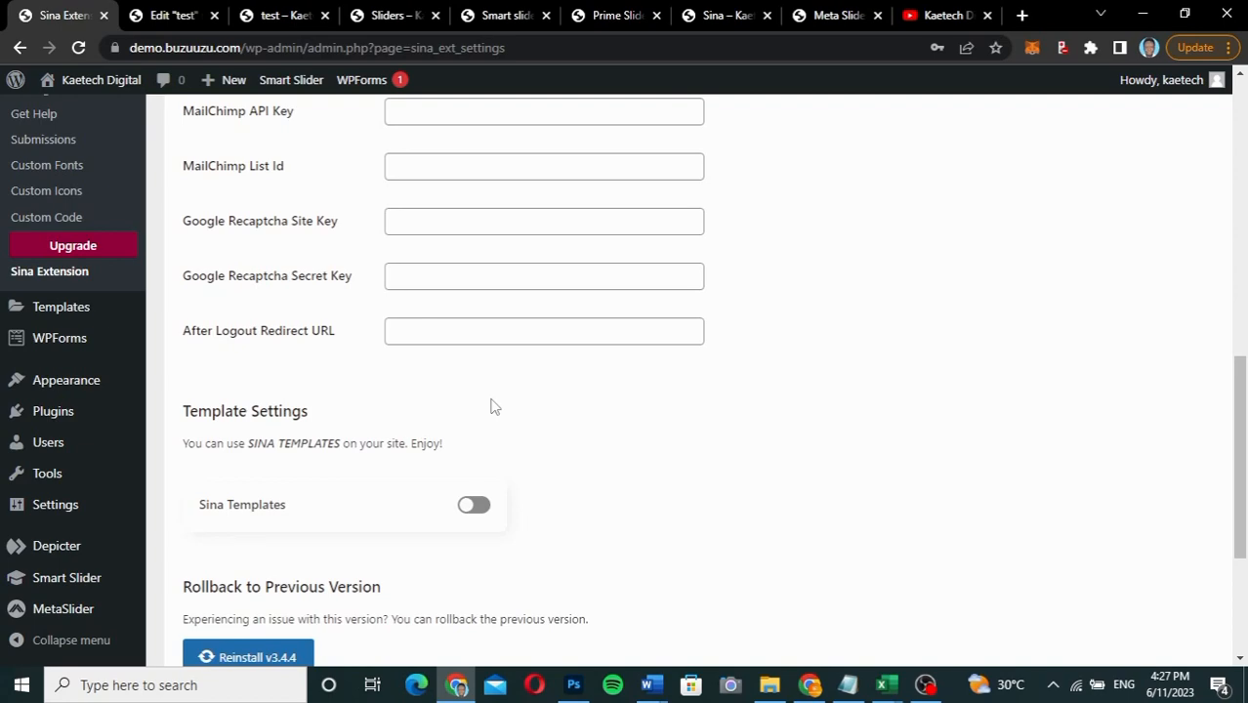
scroll(494, 406, up, 6)
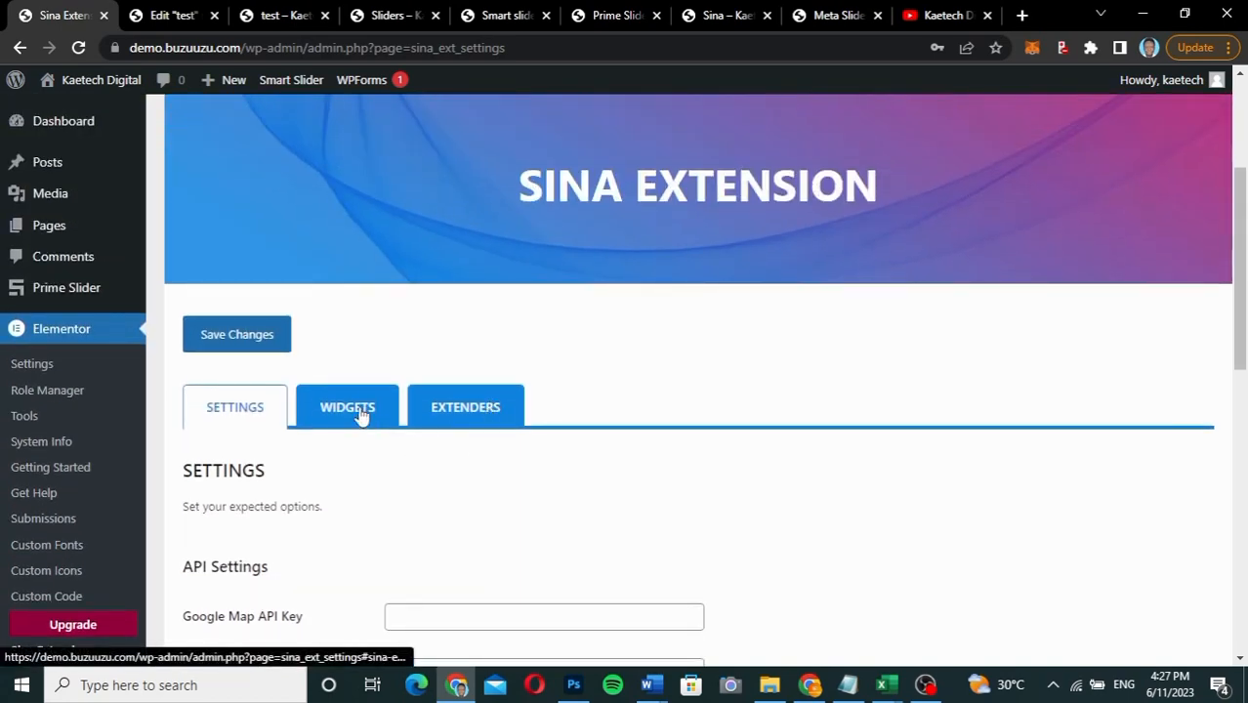
click(361, 415)
scroll(710, 519, down, 3)
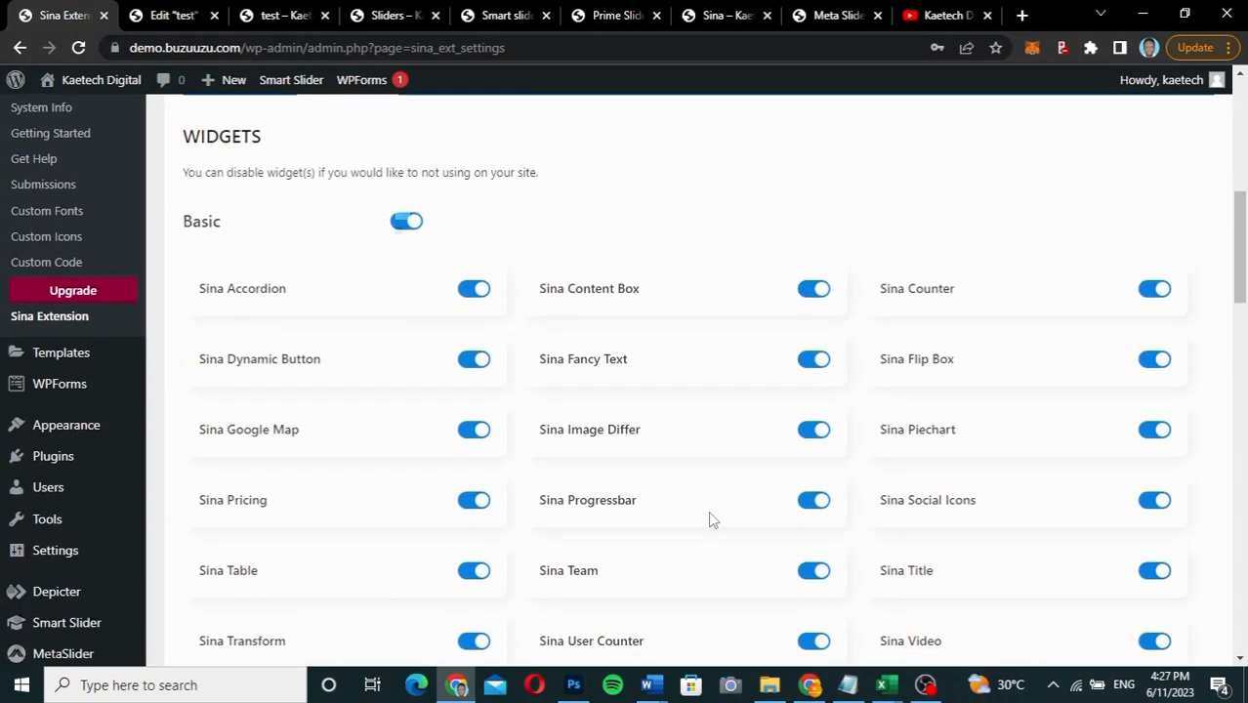
Step: Look through the Basic, Advanced, Pro and WooCommerce widget groups in the Sina Extension settings, focusing on the slider widgets
scroll(710, 518, down, 7)
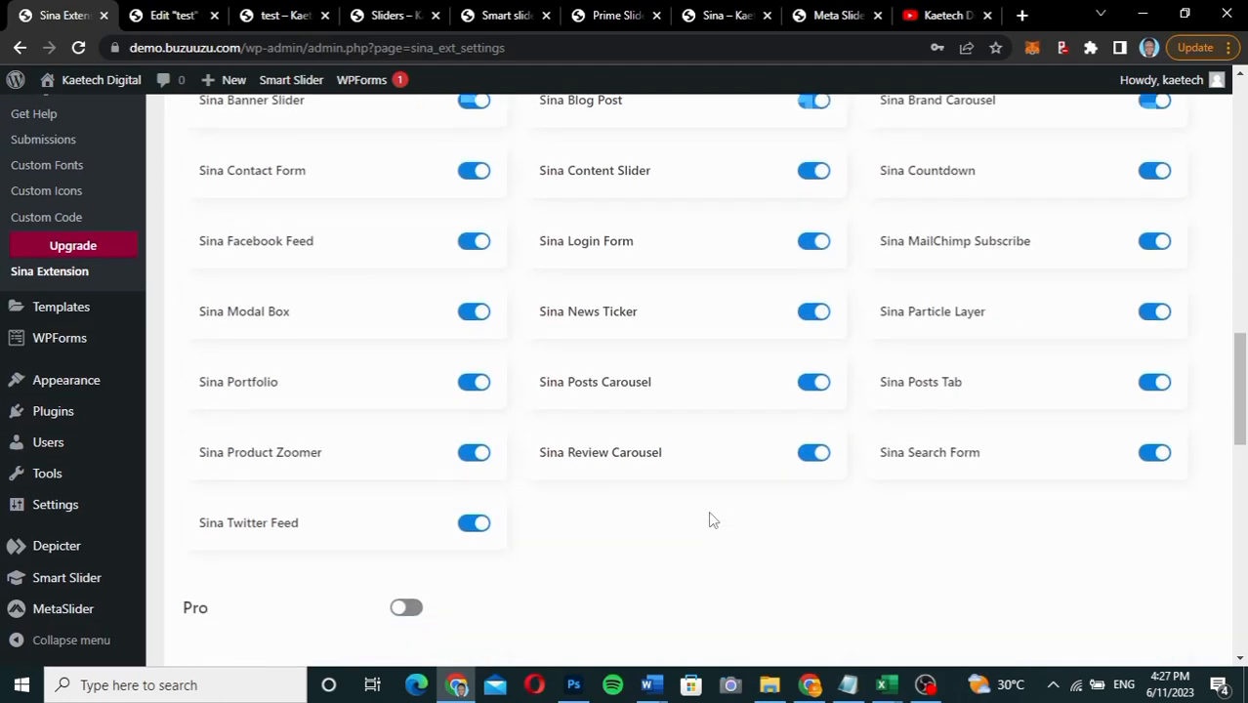
scroll(710, 520, down, 2)
scroll(711, 520, down, 5)
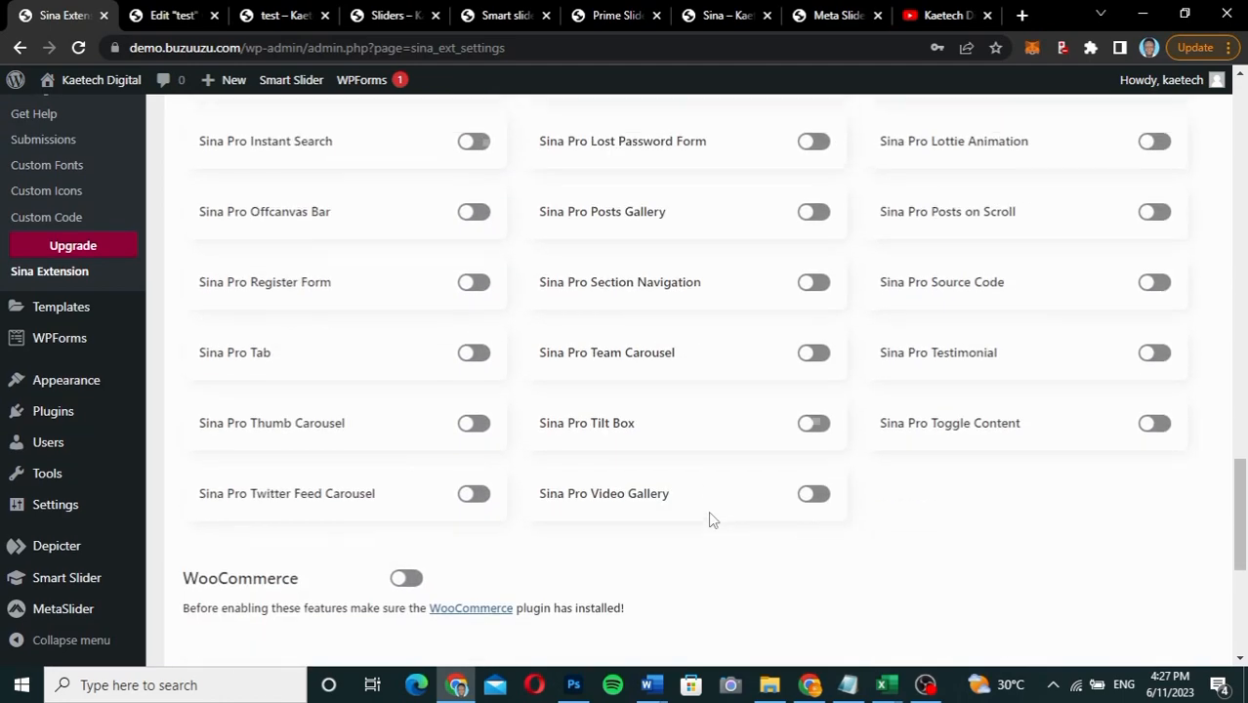
scroll(711, 519, down, 3)
scroll(711, 520, up, 8)
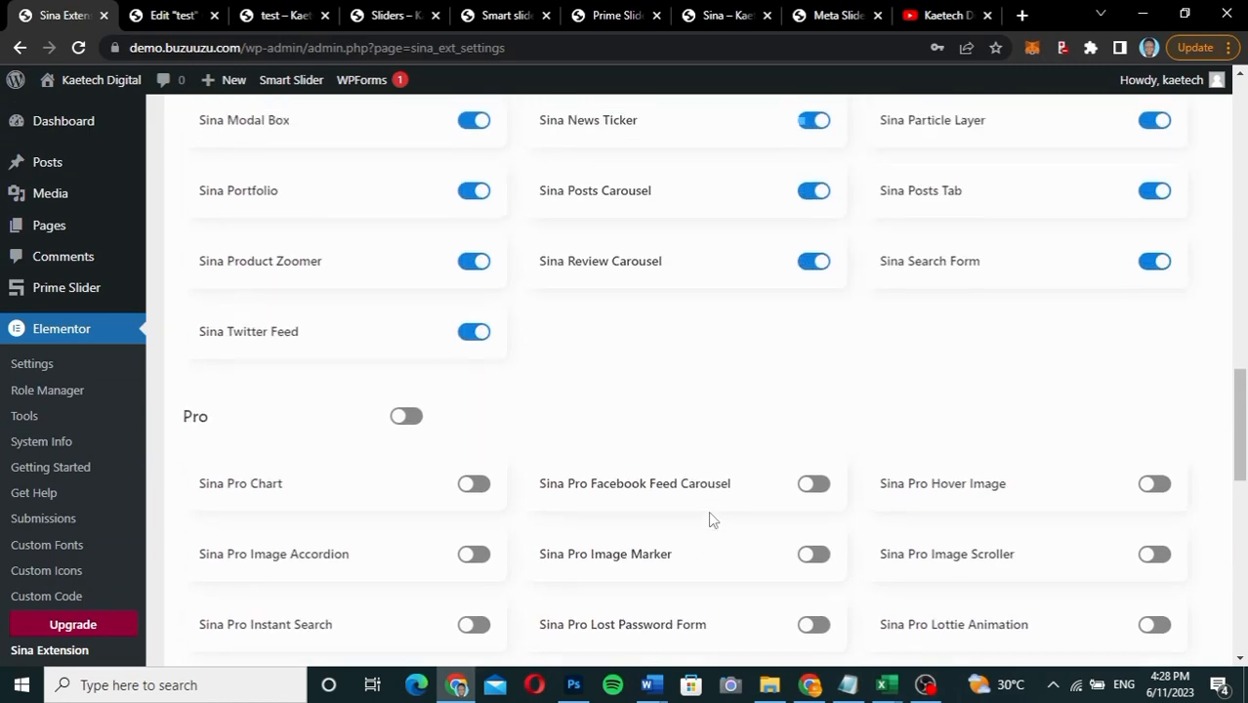
scroll(711, 520, up, 4)
scroll(712, 520, down, 1)
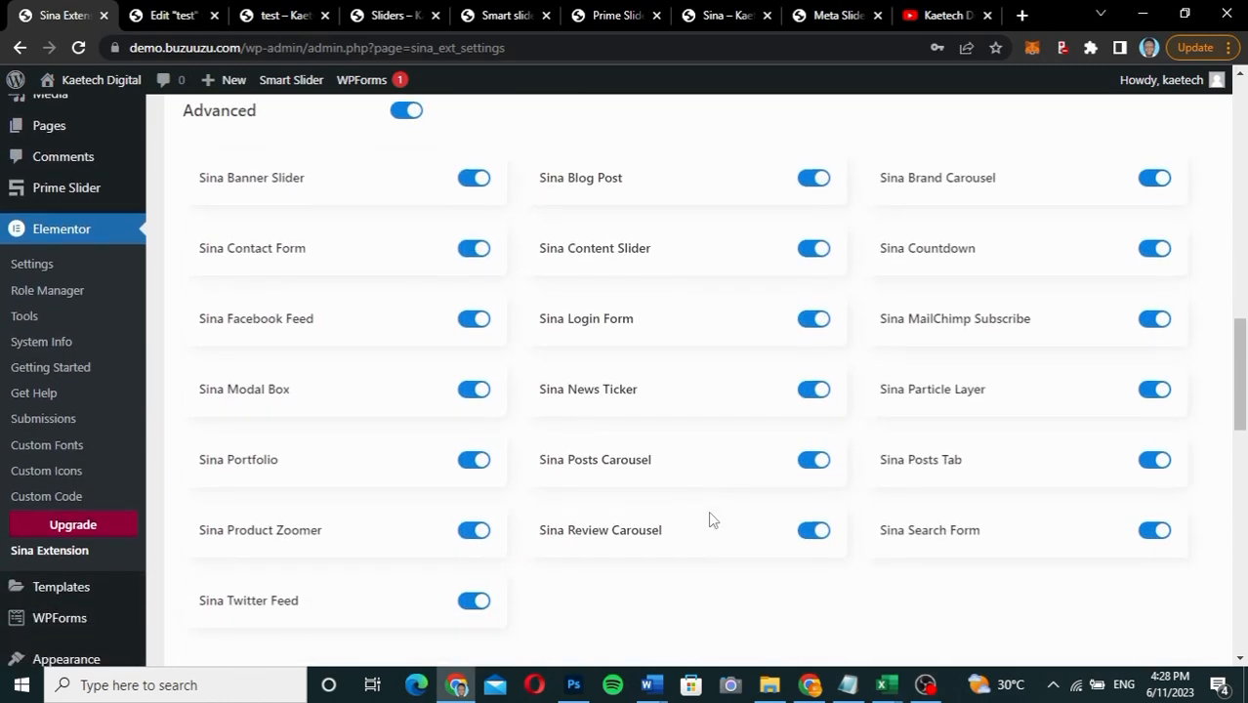
scroll(711, 519, up, 5)
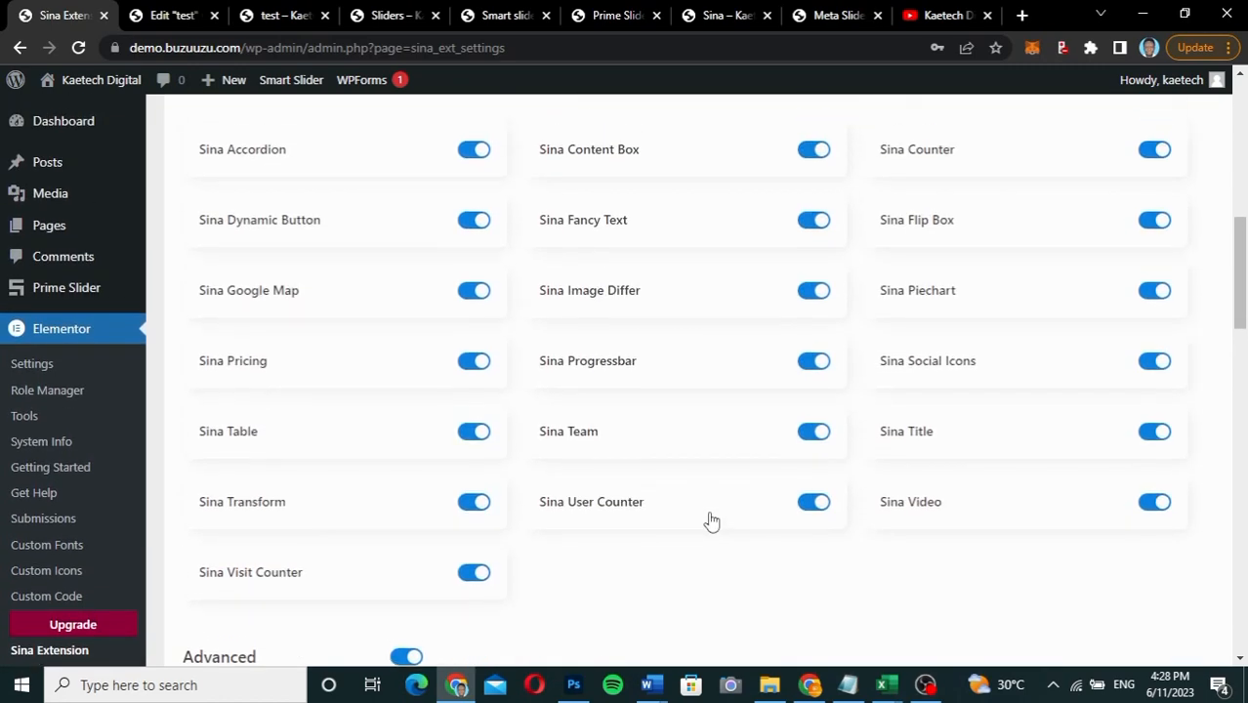
scroll(711, 521, up, 1)
scroll(711, 522, down, 1)
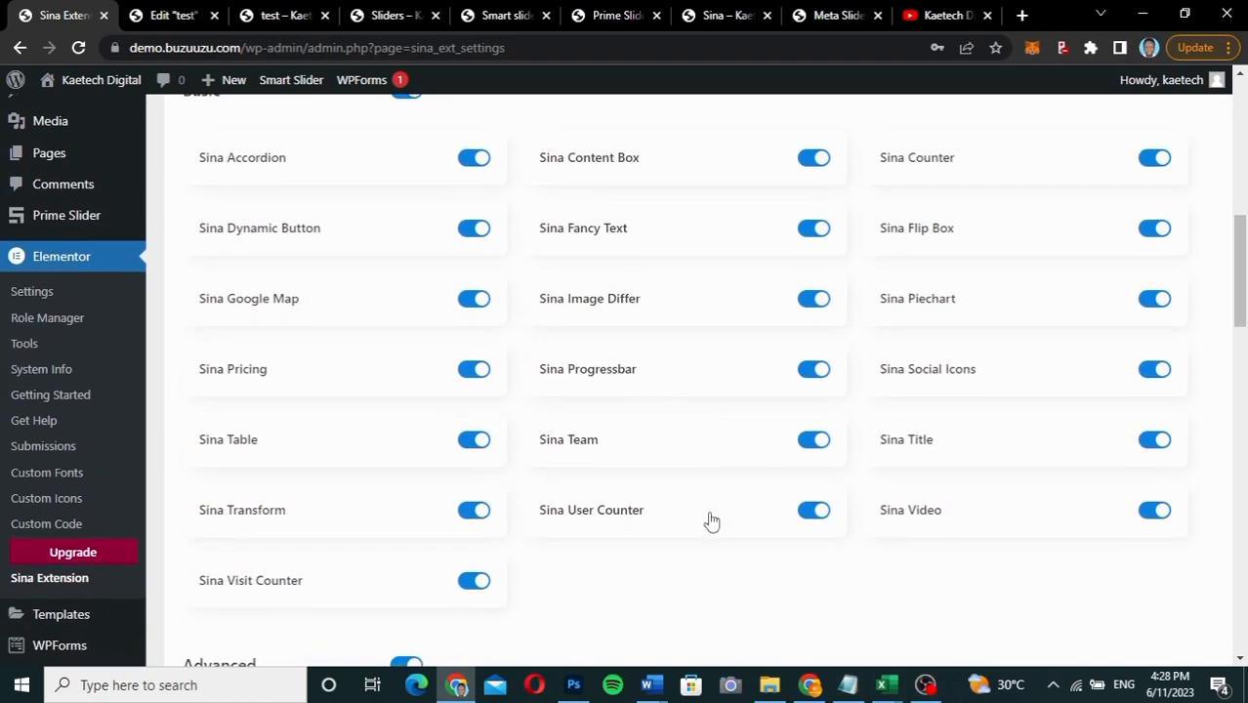
scroll(711, 520, down, 4)
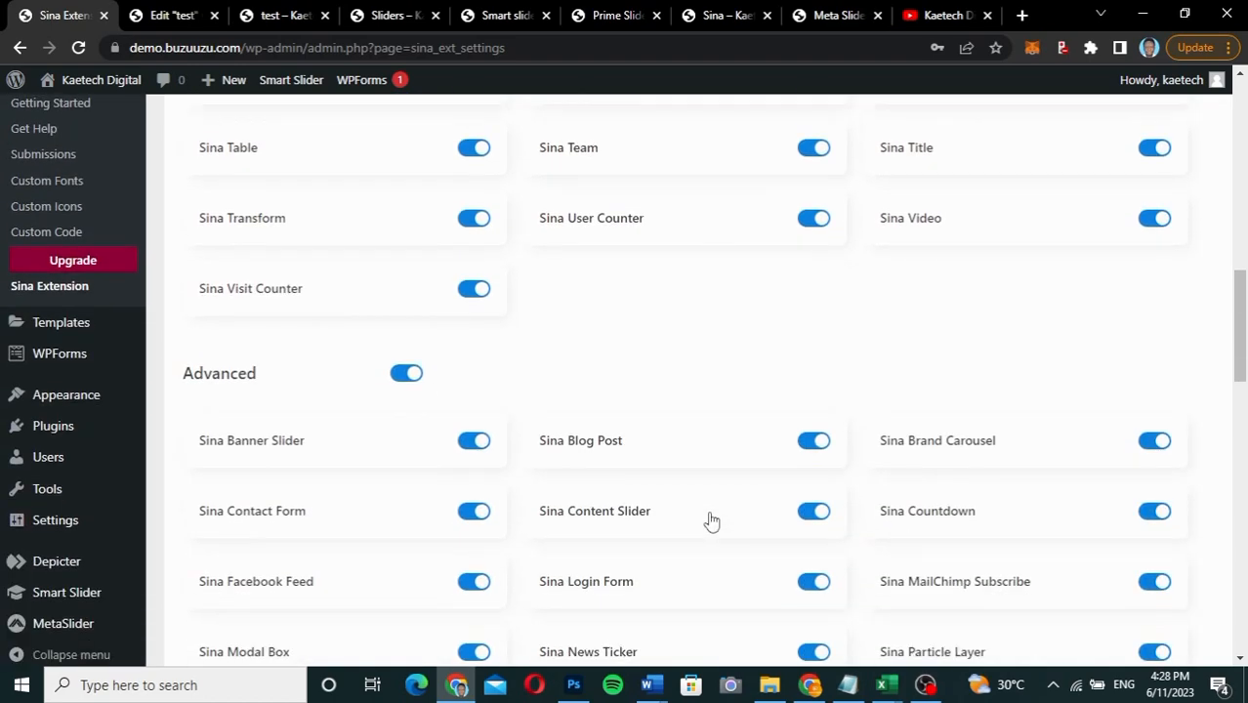
scroll(711, 519, down, 1)
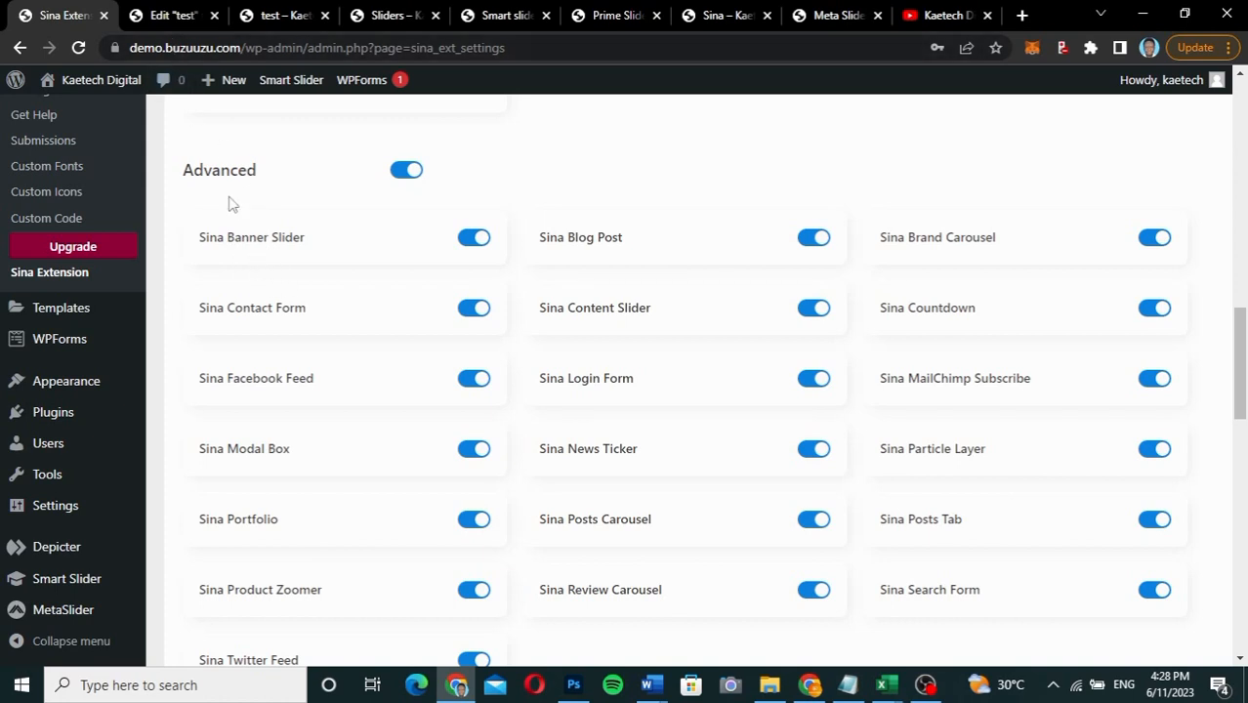
Step: Return to the test page in the Elementor editor and add a single-column container below the General slider
click(172, 17)
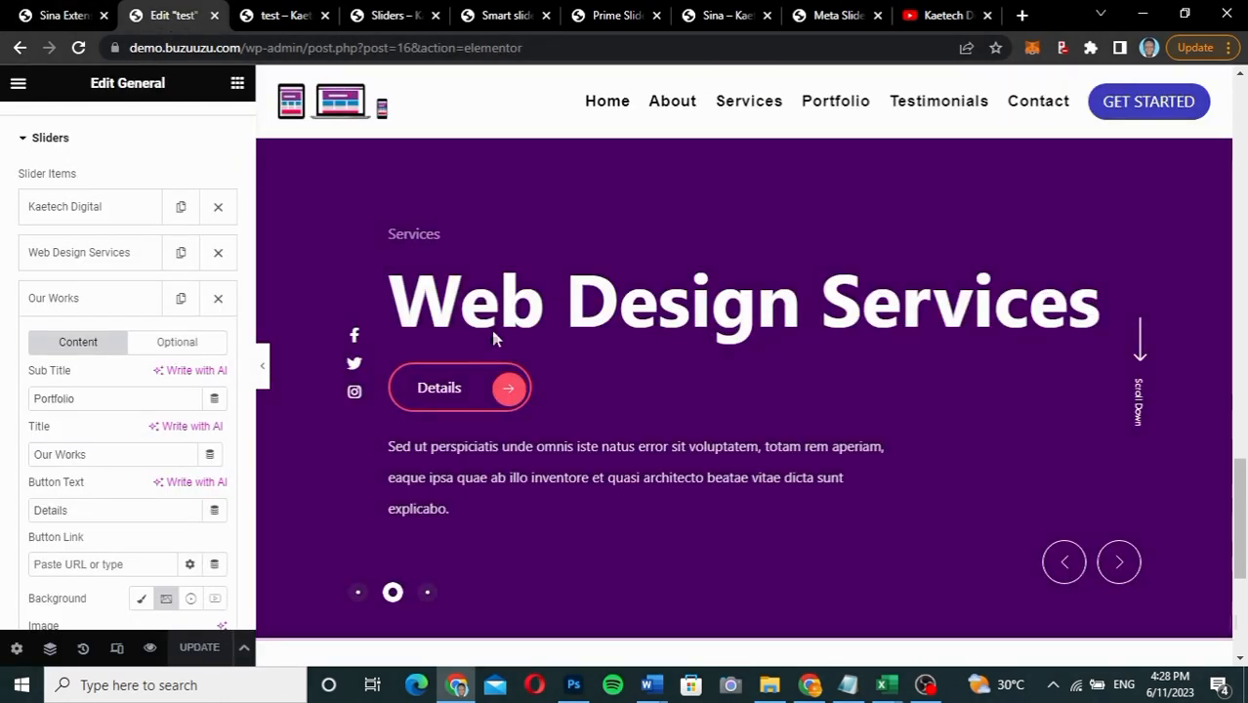
scroll(788, 504, down, 4)
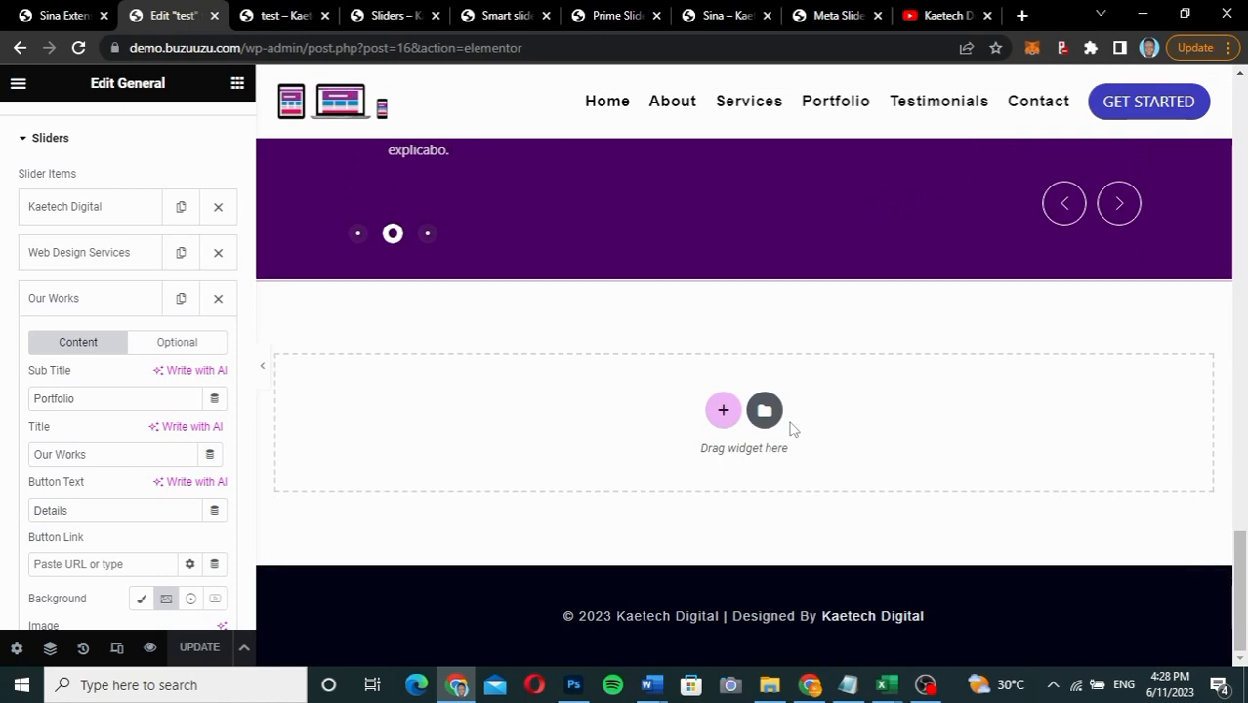
click(724, 411)
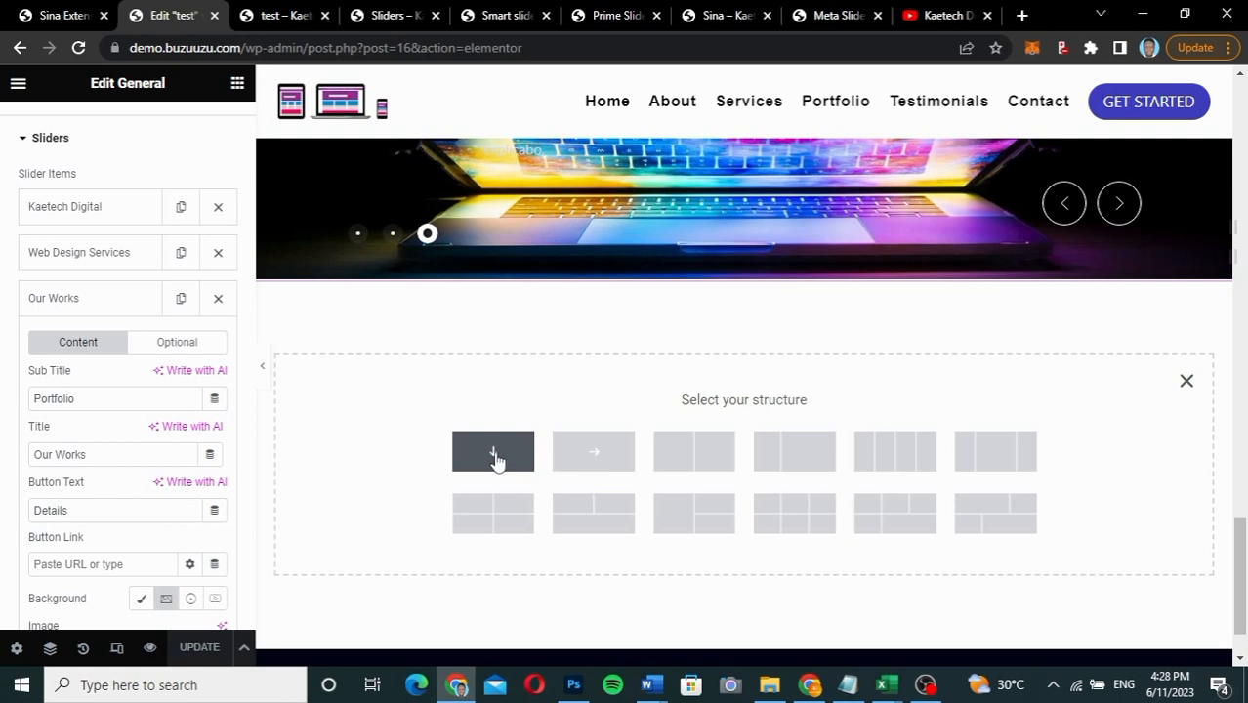
click(496, 455)
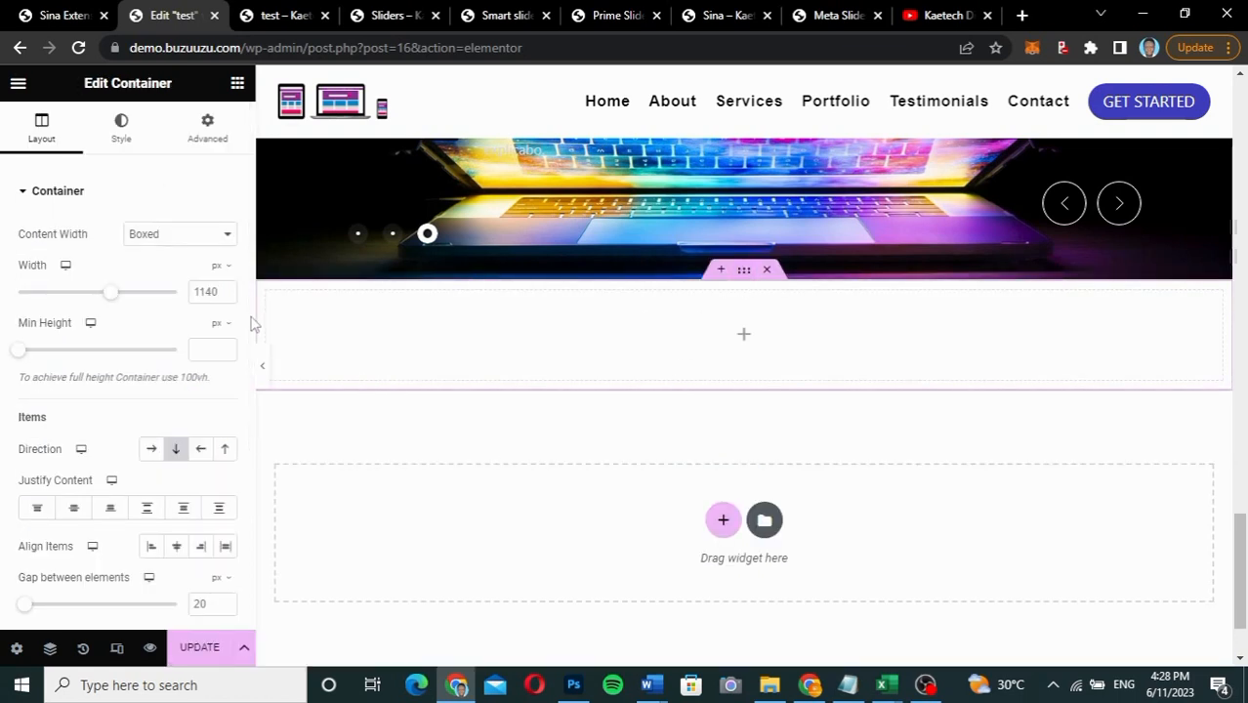
Step: Unlink the new container's padding values and set them to 0 px on all four sides
click(195, 235)
click(220, 267)
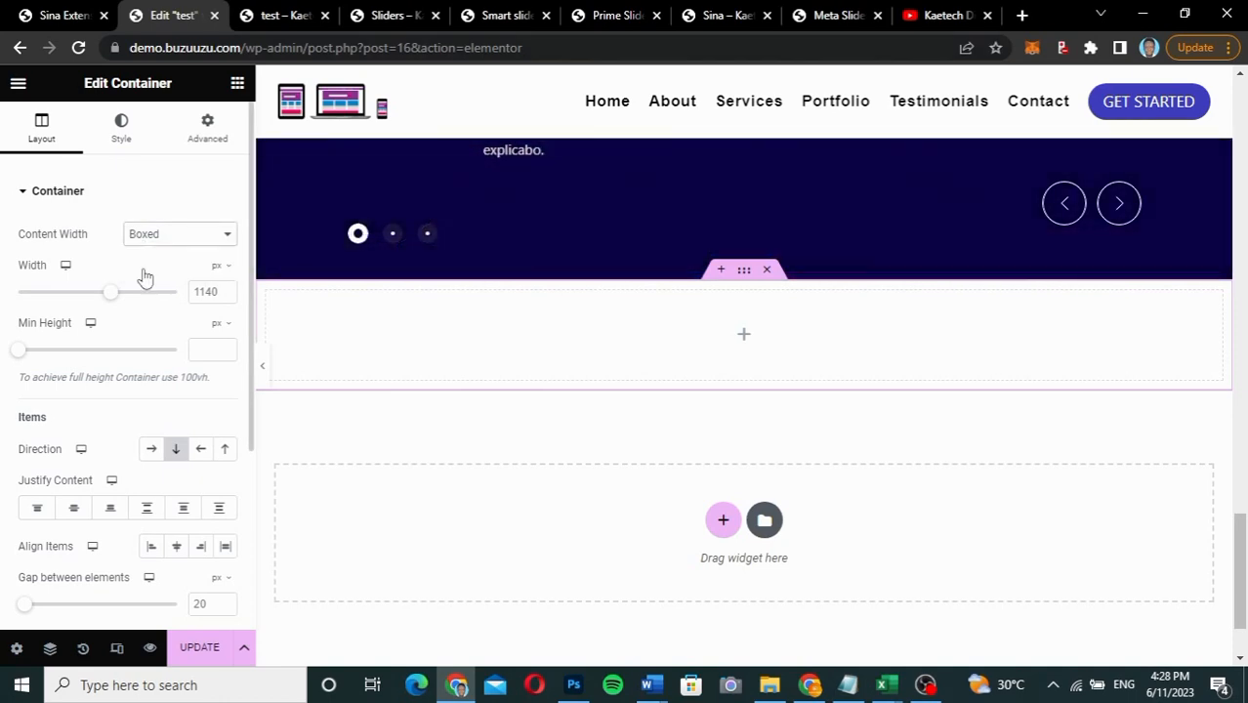
click(206, 142)
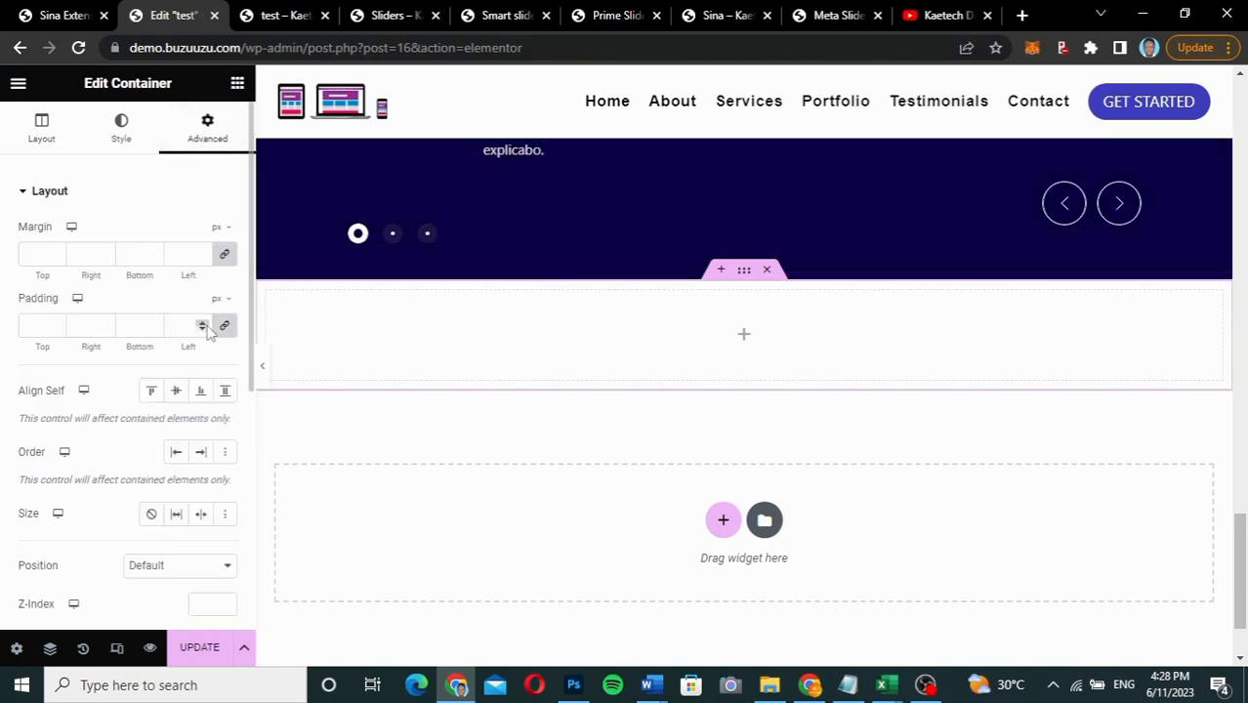
click(223, 326)
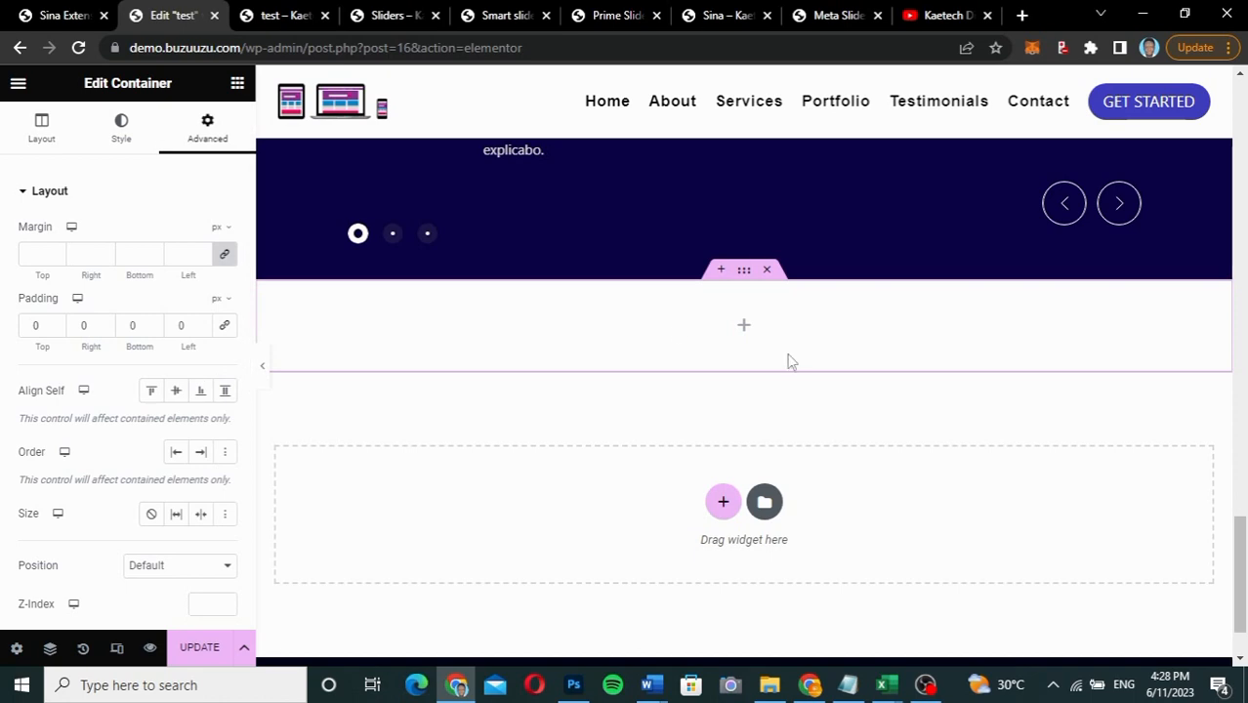
Step: Search the Elementor widgets for "sina" and browse the matching Sina widgets
click(744, 328)
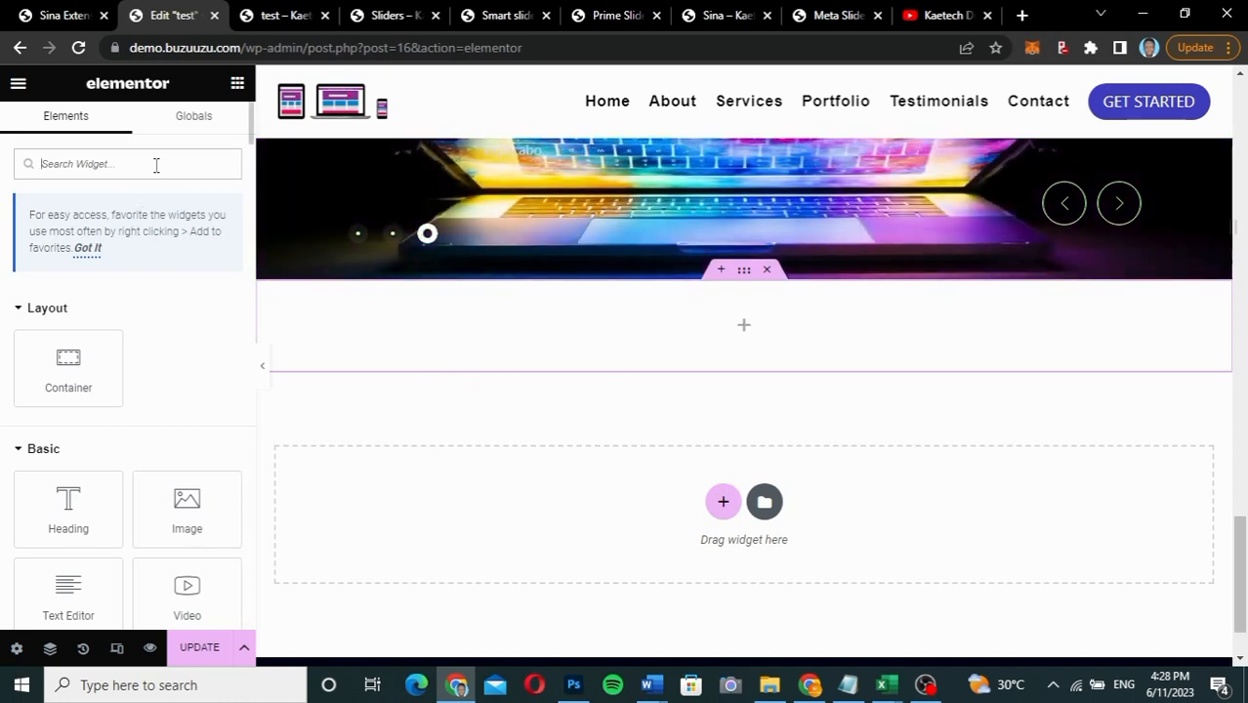
text(sina)
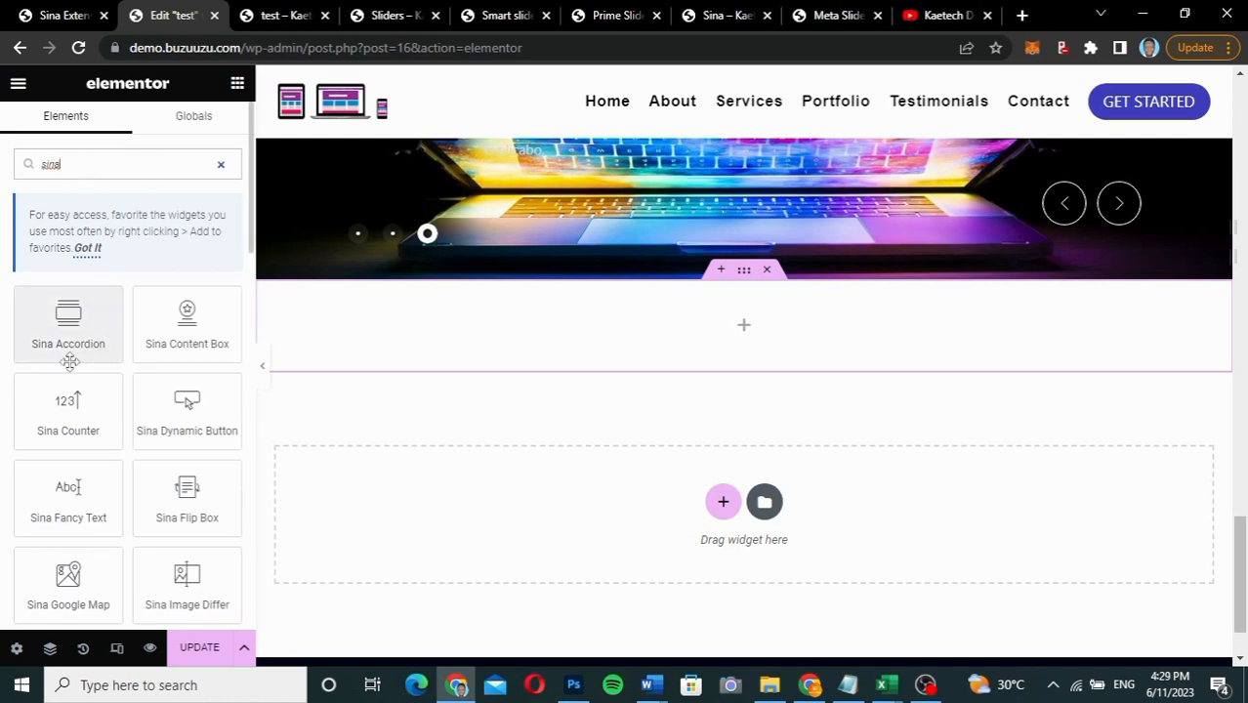
scroll(134, 491, down, 3)
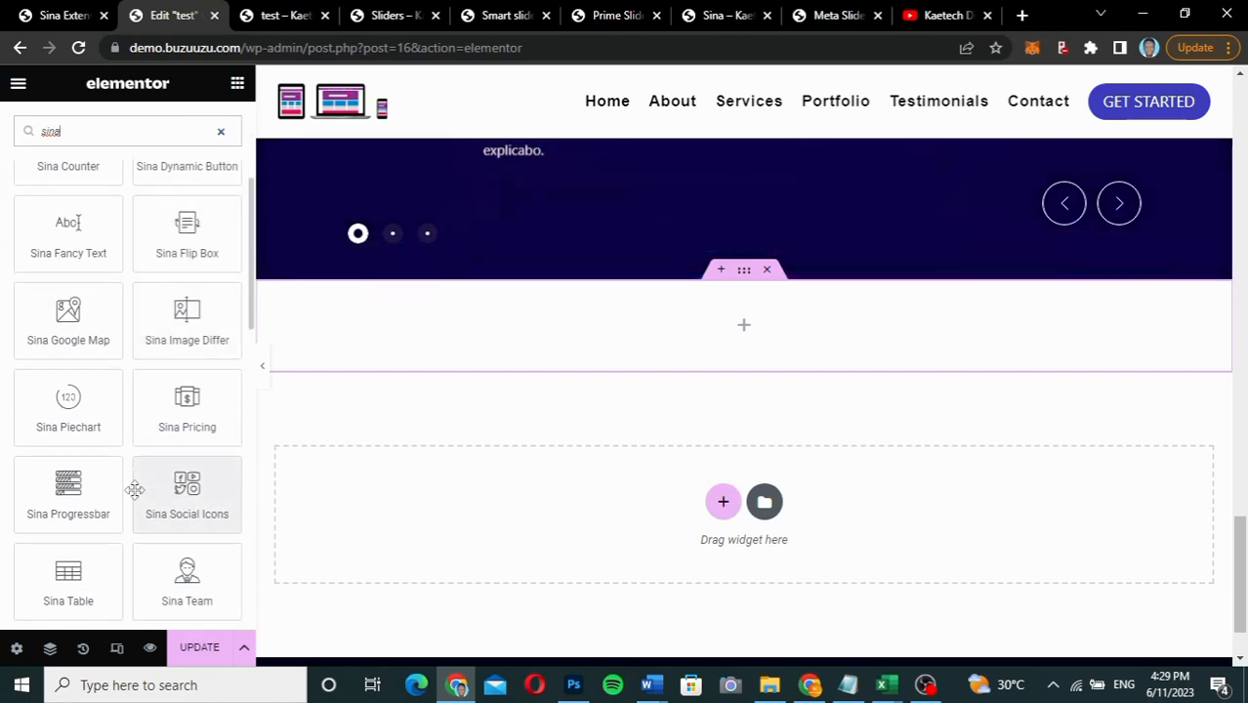
scroll(134, 490, up, 3)
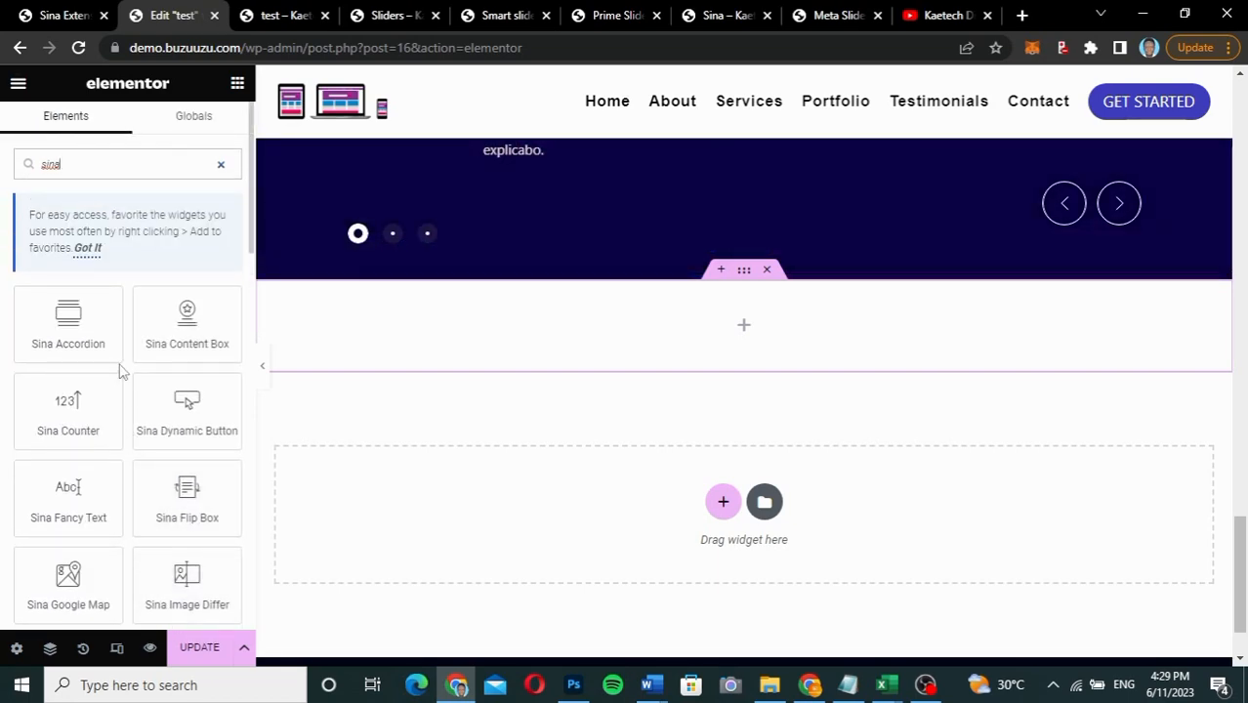
scroll(122, 459, down, 2)
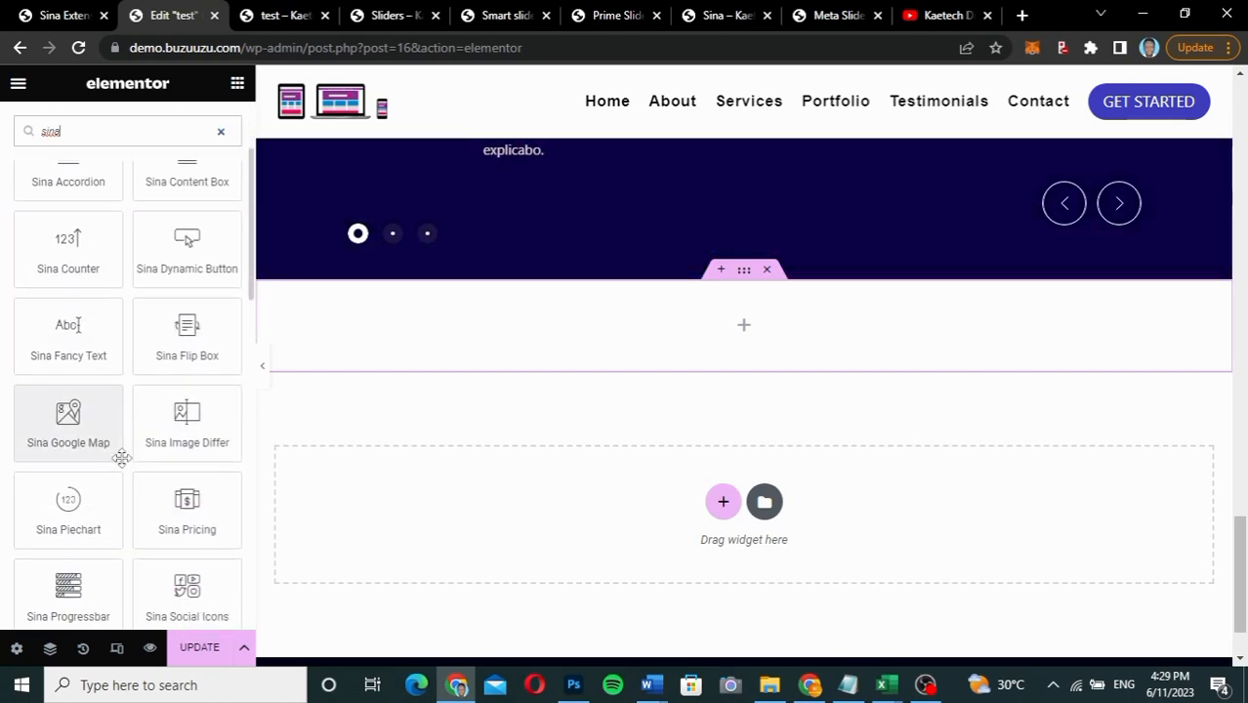
scroll(123, 459, down, 3)
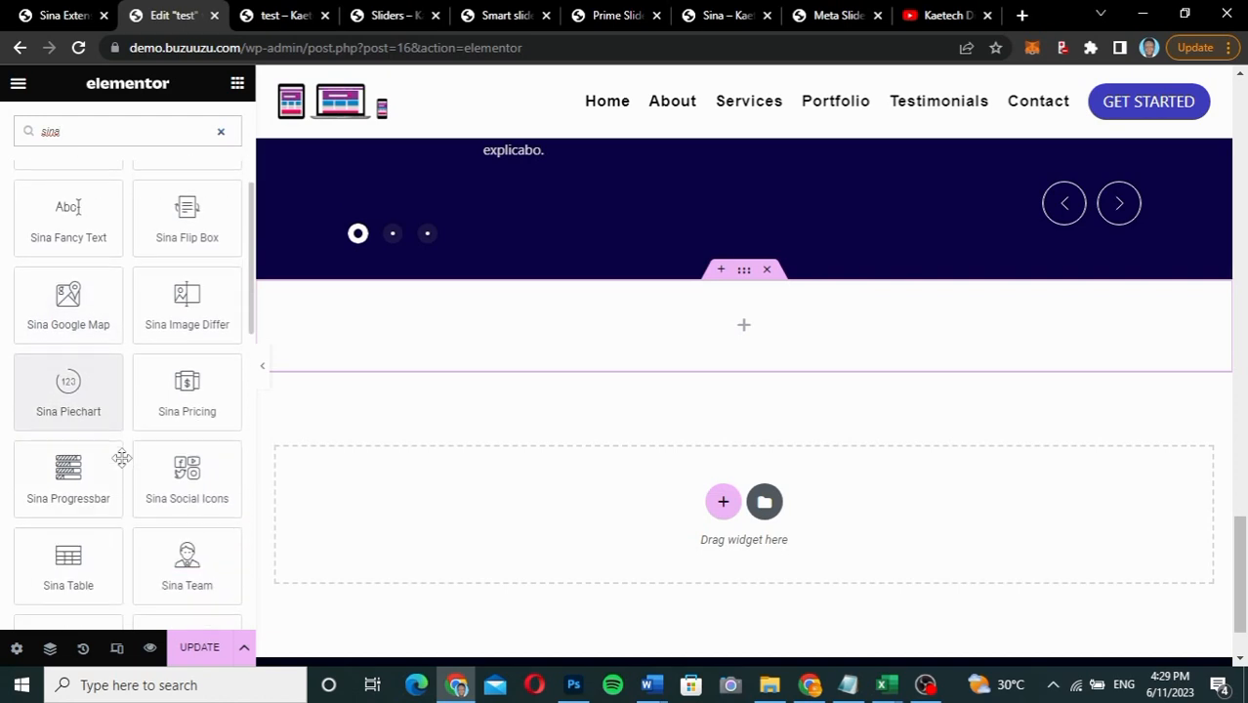
scroll(122, 458, down, 1)
scroll(120, 459, up, 6)
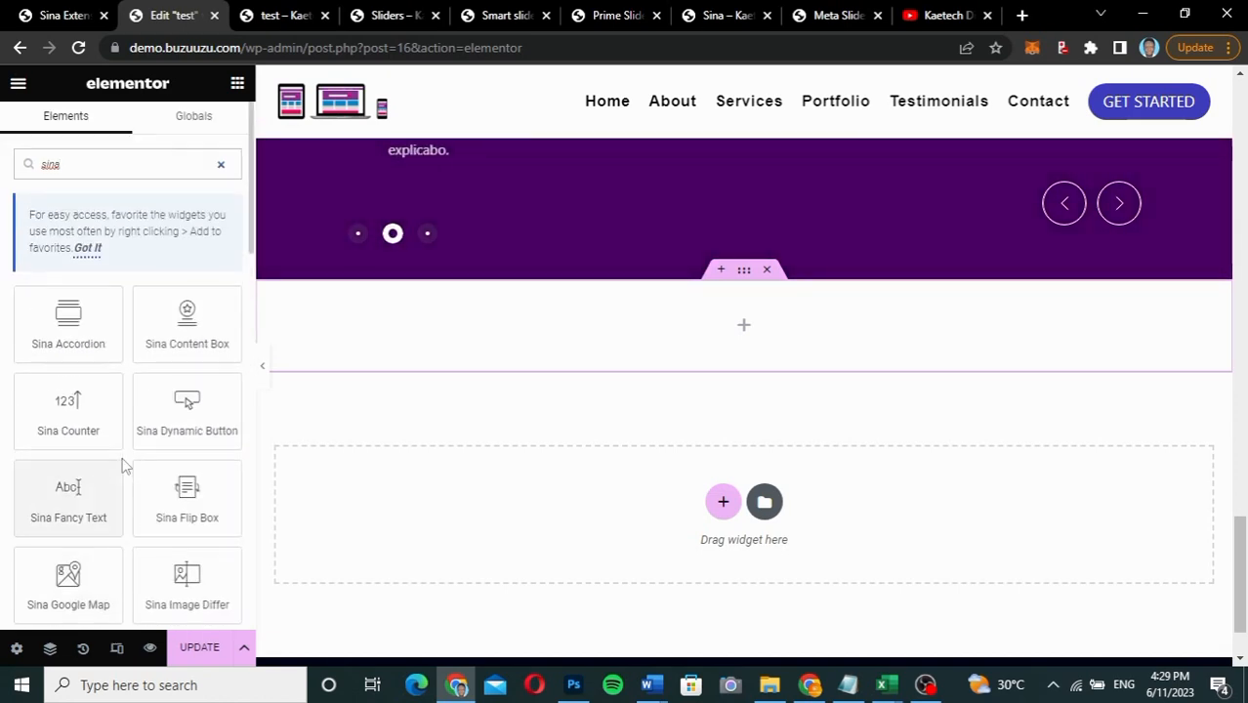
Step: Search the widgets for "slider" and place the Sina Banner Slider in the empty container
key(BackSpace)
key(BackSpace)
key(BackSpace)
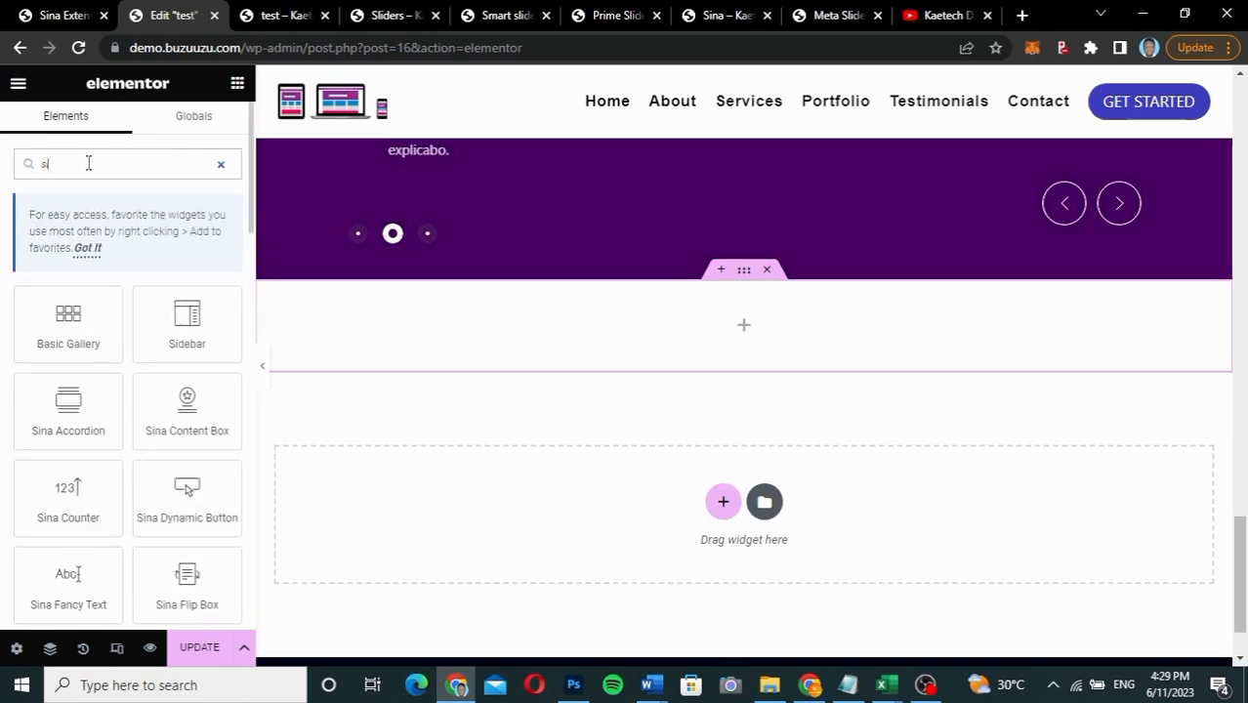
text(li)
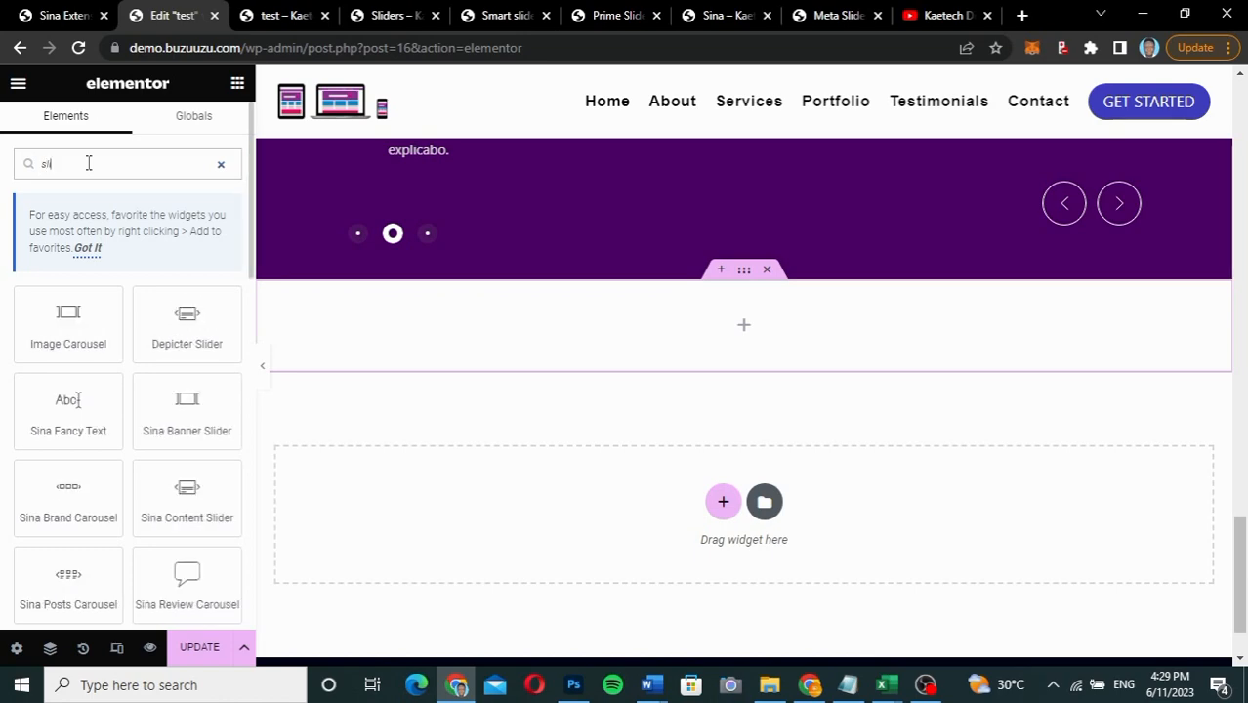
text(der)
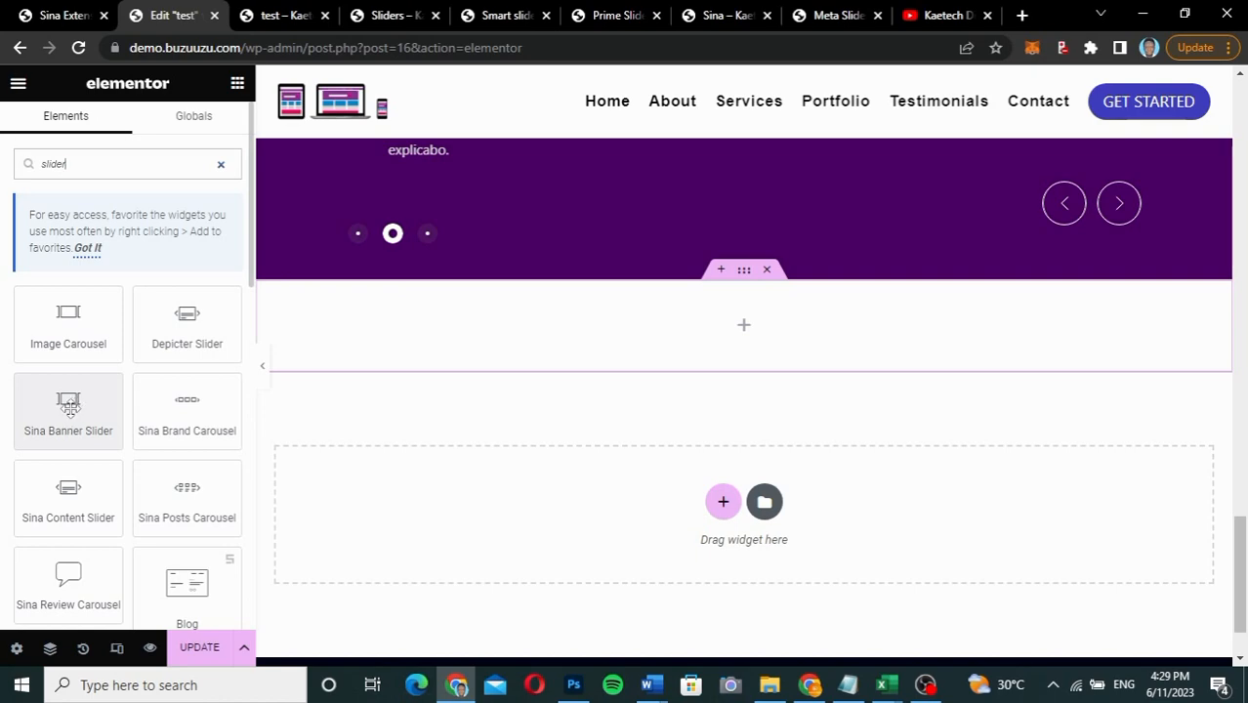
drag(71, 420, 719, 330)
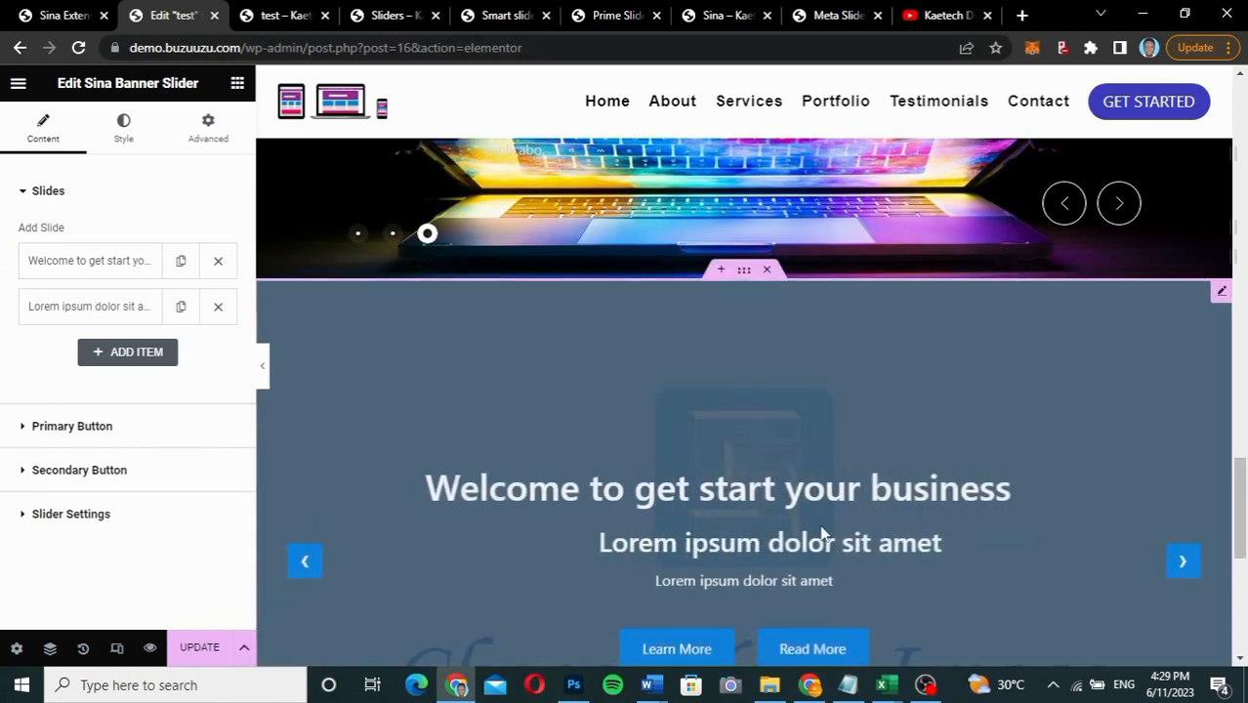
Step: Examine the Sina Banner Slider's default slides on the page, including their titles, buttons and navigation
scroll(715, 502, down, 3)
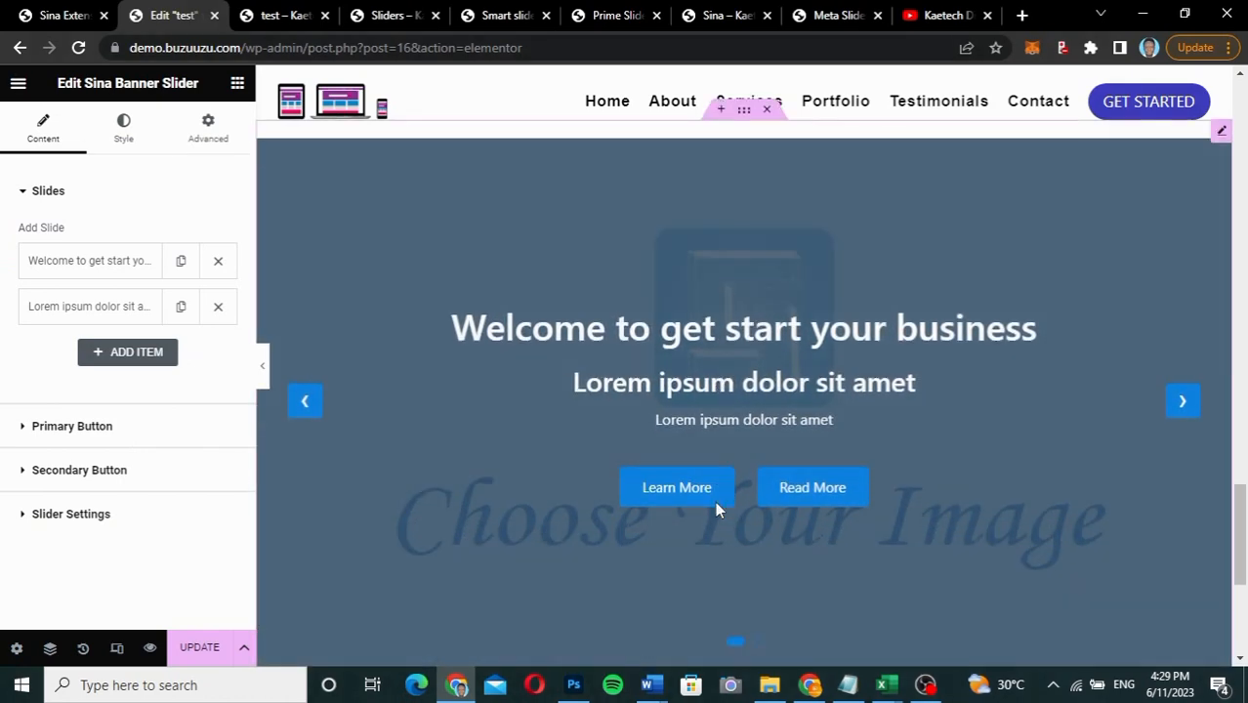
scroll(715, 501, up, 1)
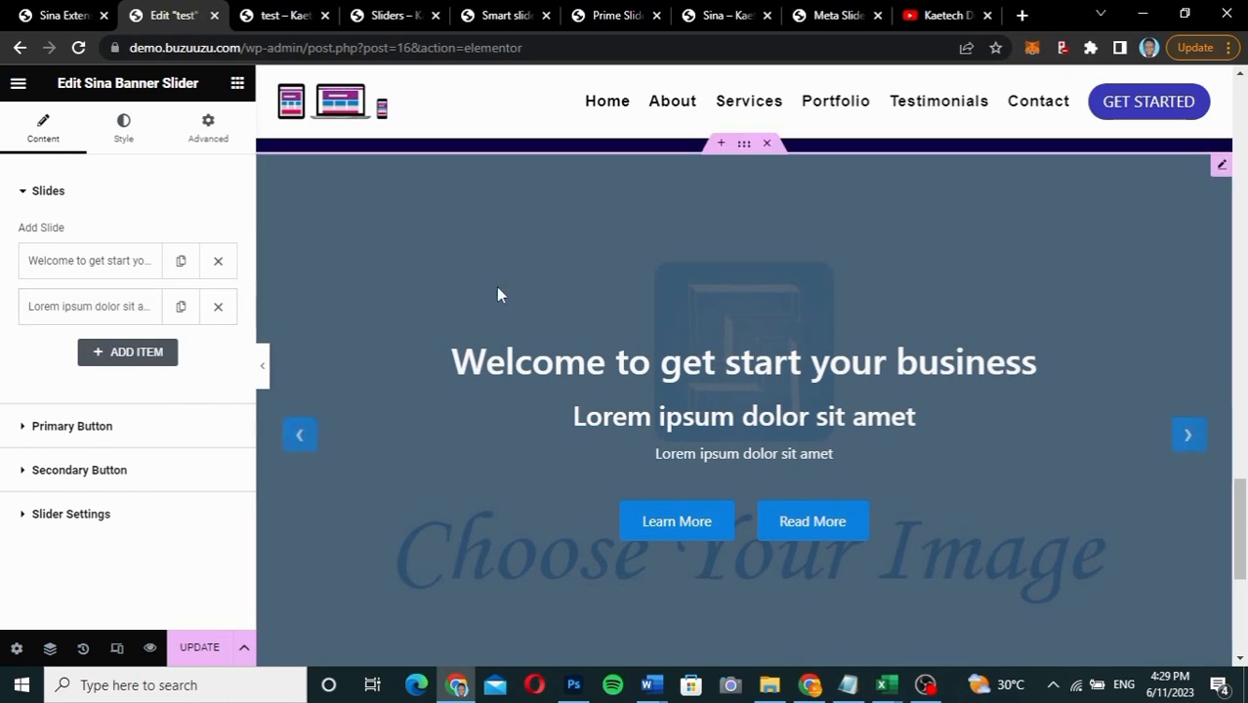
scroll(498, 293, up, 3)
scroll(474, 435, down, 2)
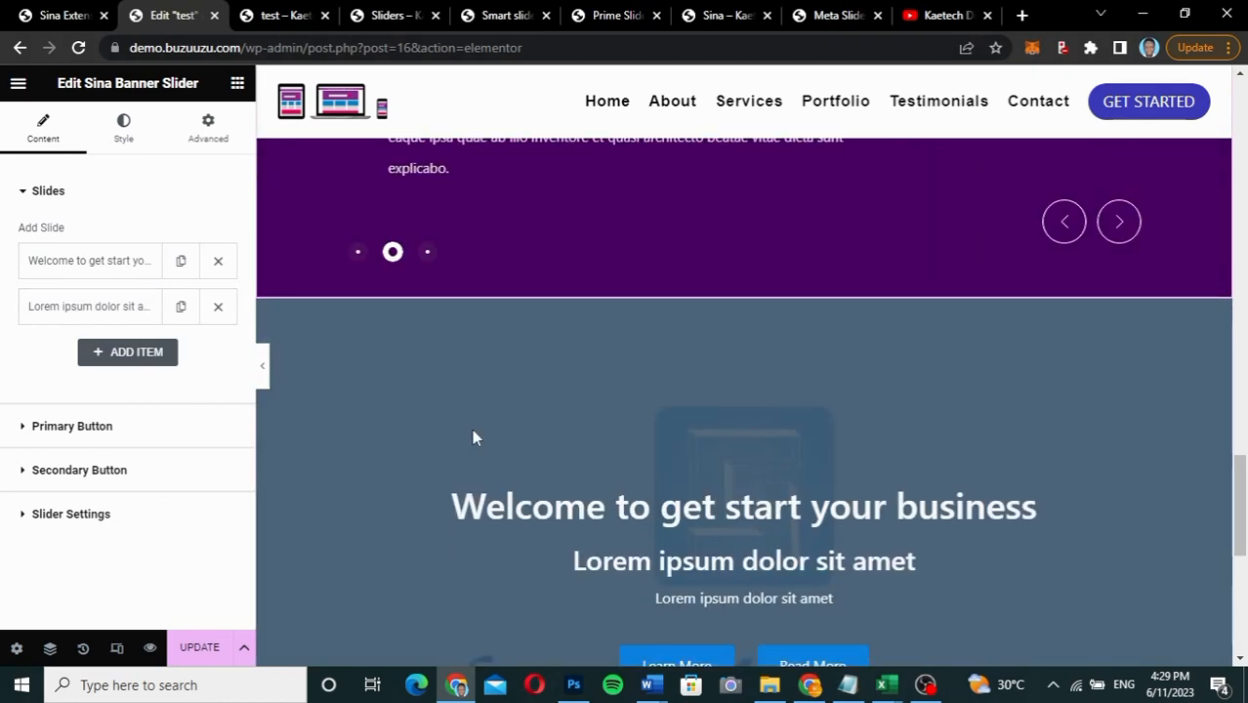
scroll(441, 435, down, 2)
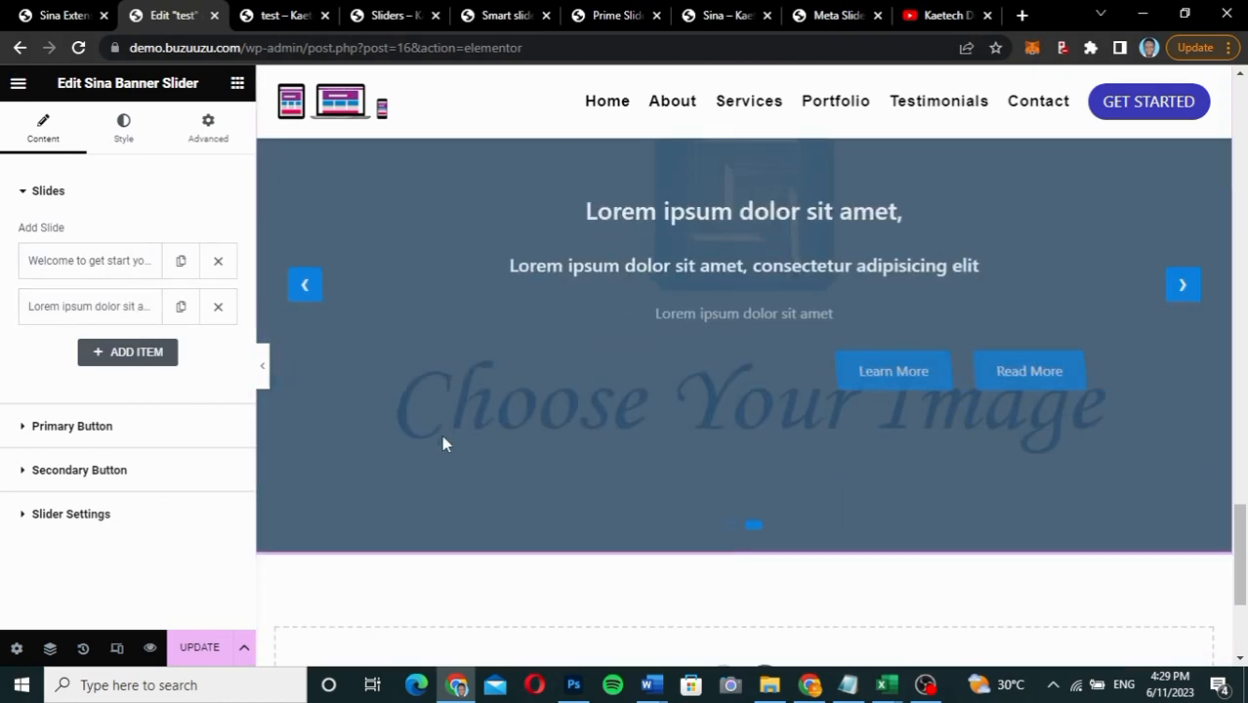
scroll(441, 445, up, 1)
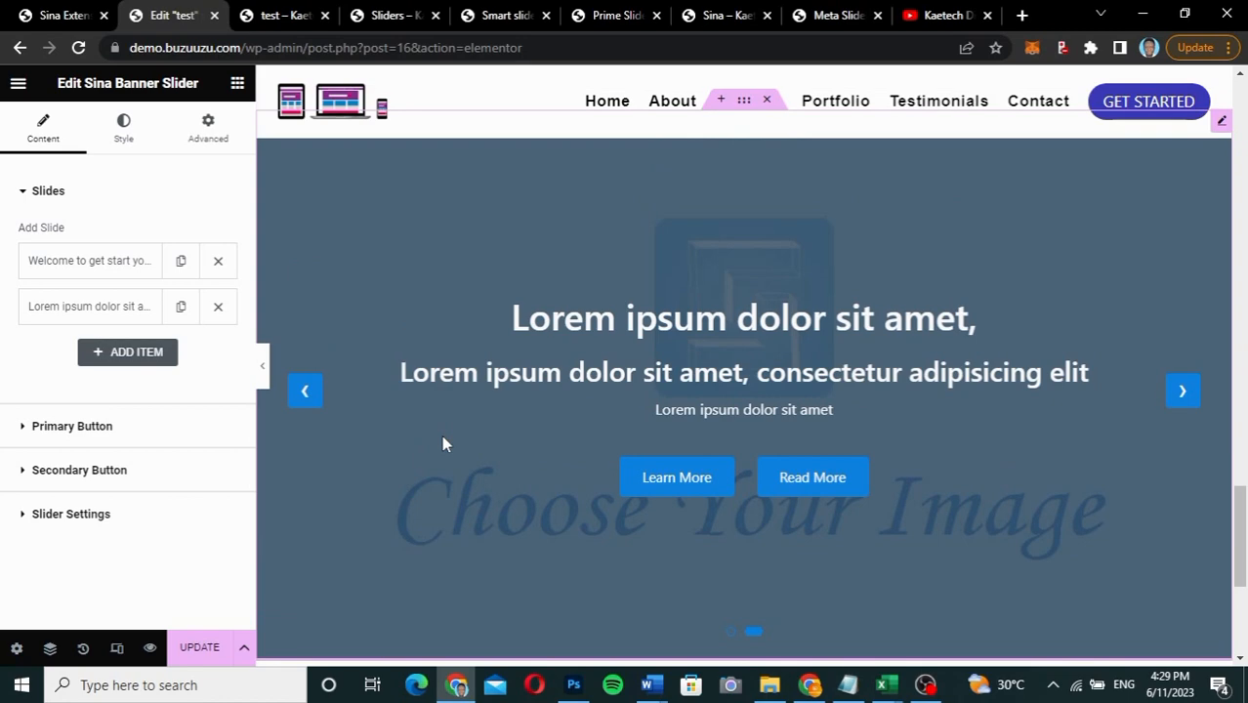
Step: Set the first banner slide's image to website-3374825_640.jpg from the media library
click(125, 266)
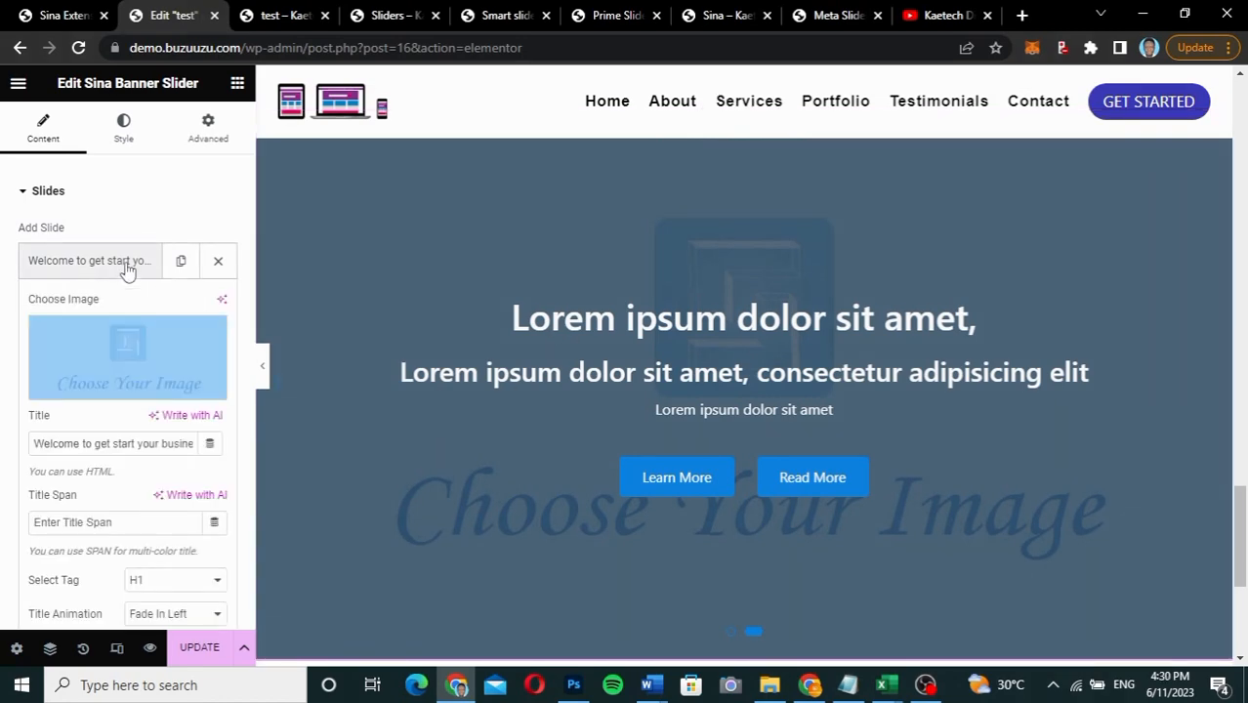
click(118, 350)
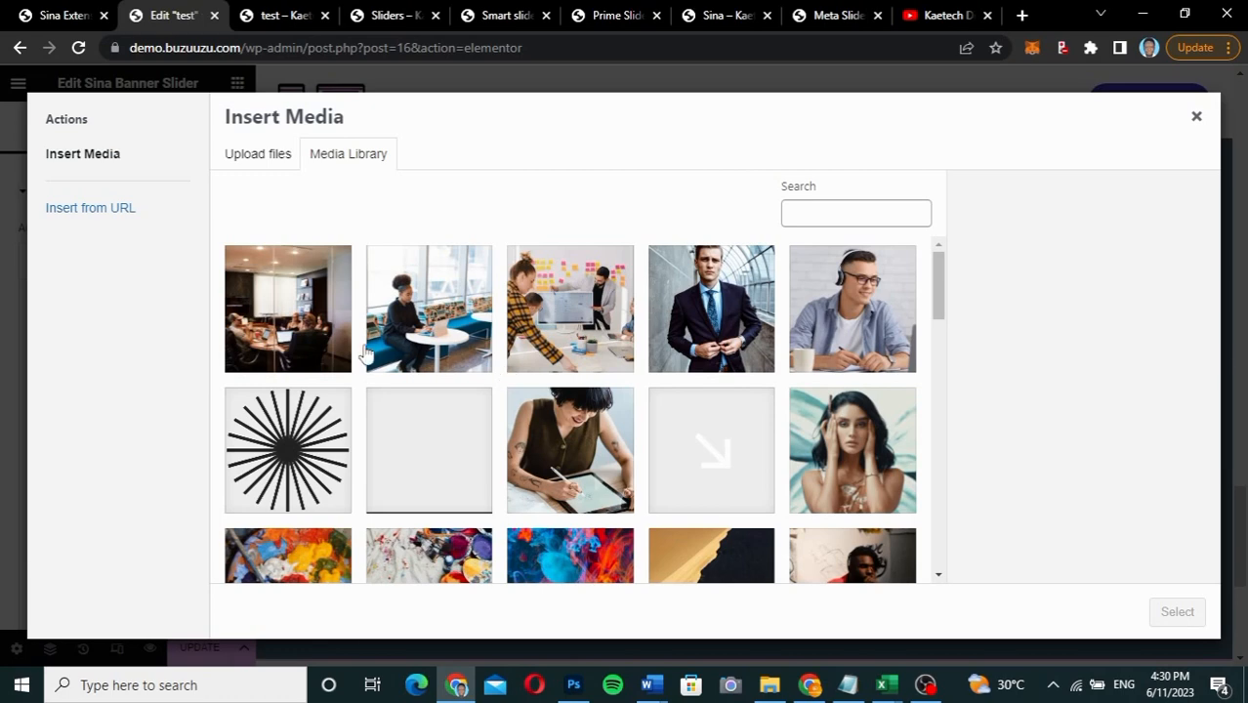
scroll(608, 472, down, 6)
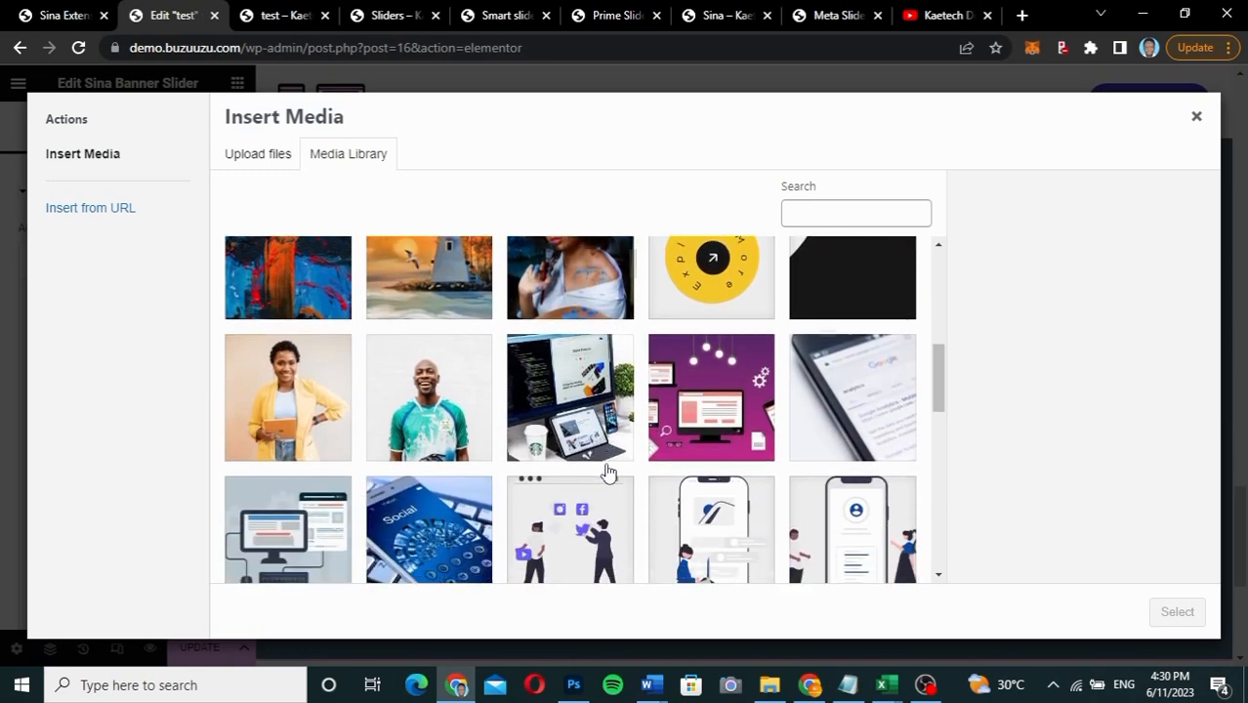
click(711, 293)
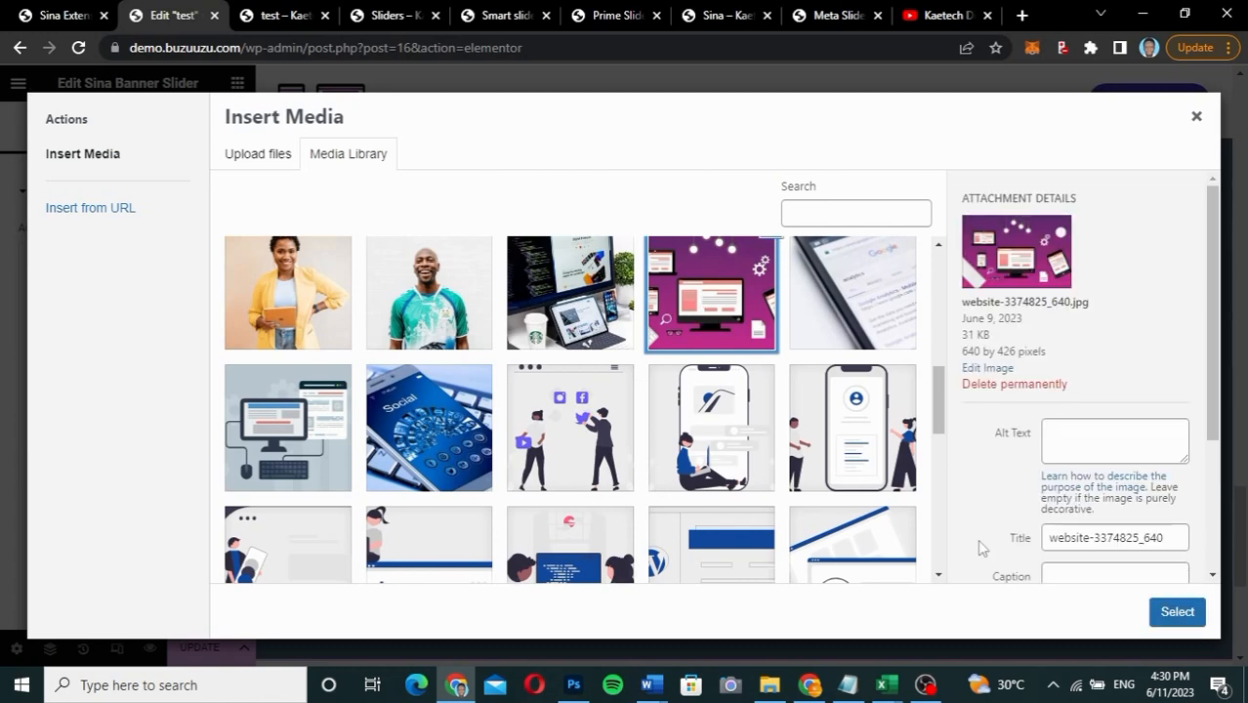
click(1184, 616)
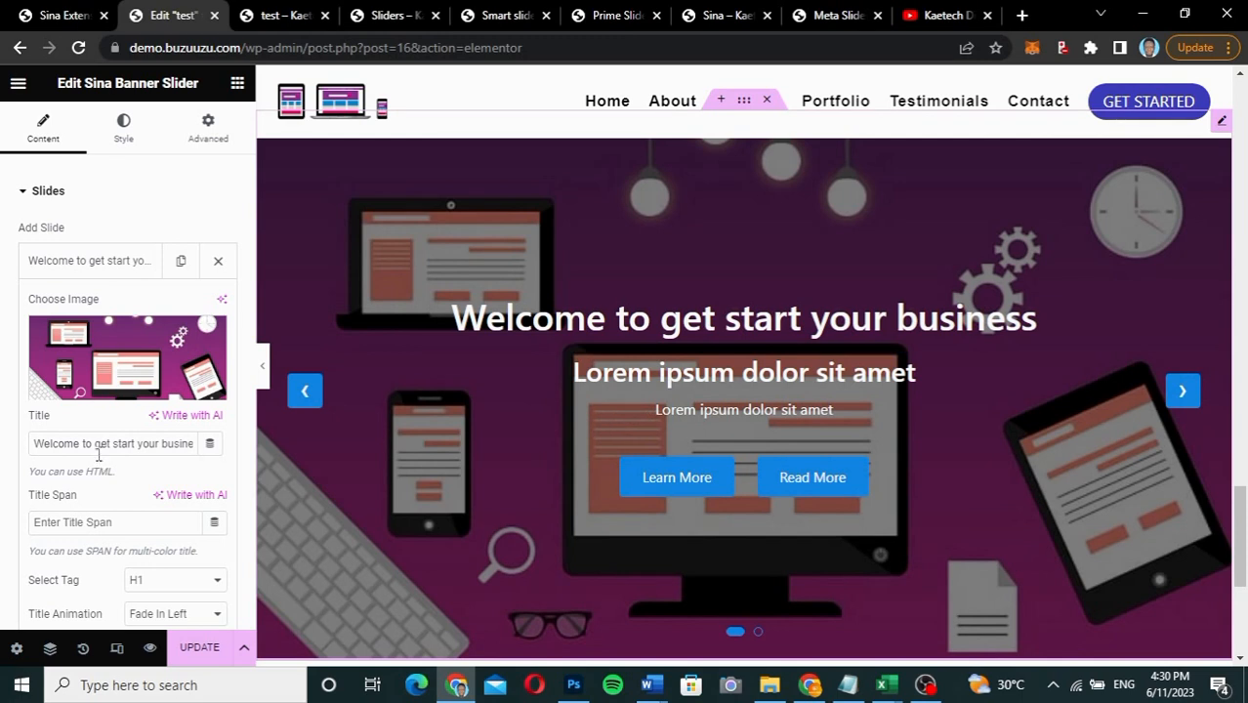
Step: Examine the slider's style options and the first slide's title, subtitle, description, button, animation and alignment settings
click(124, 132)
scroll(98, 438, down, 1)
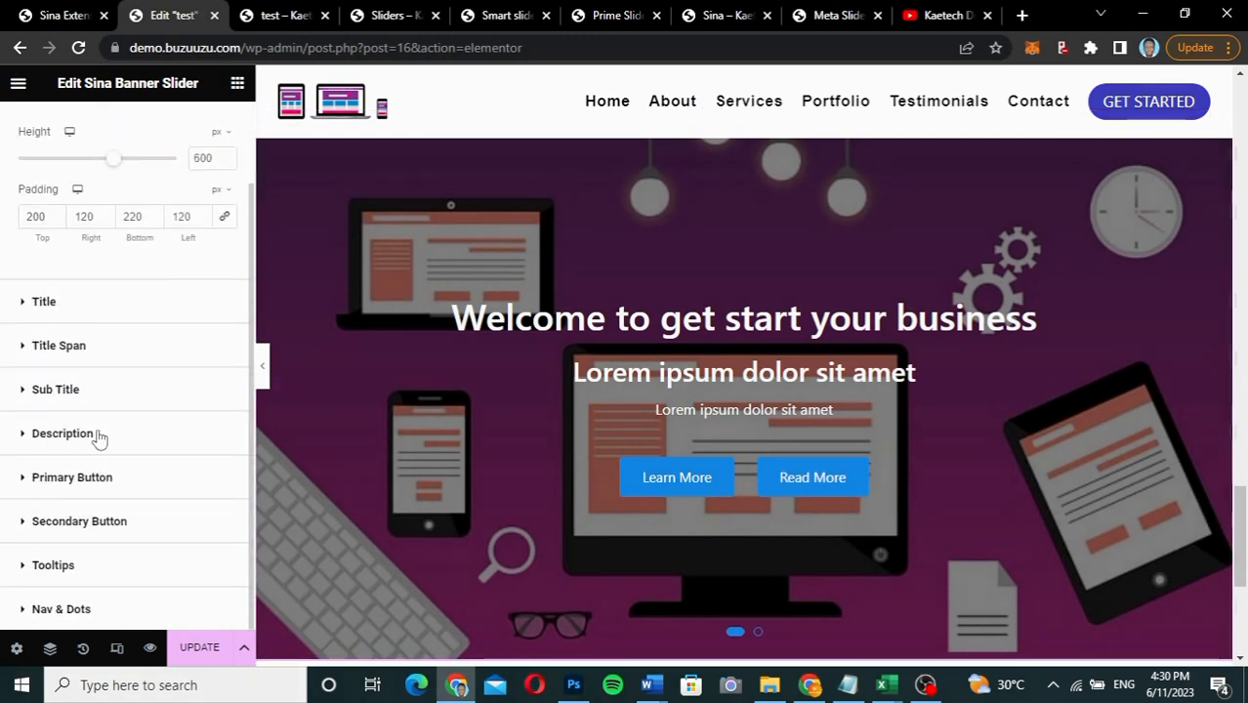
scroll(125, 328, up, 1)
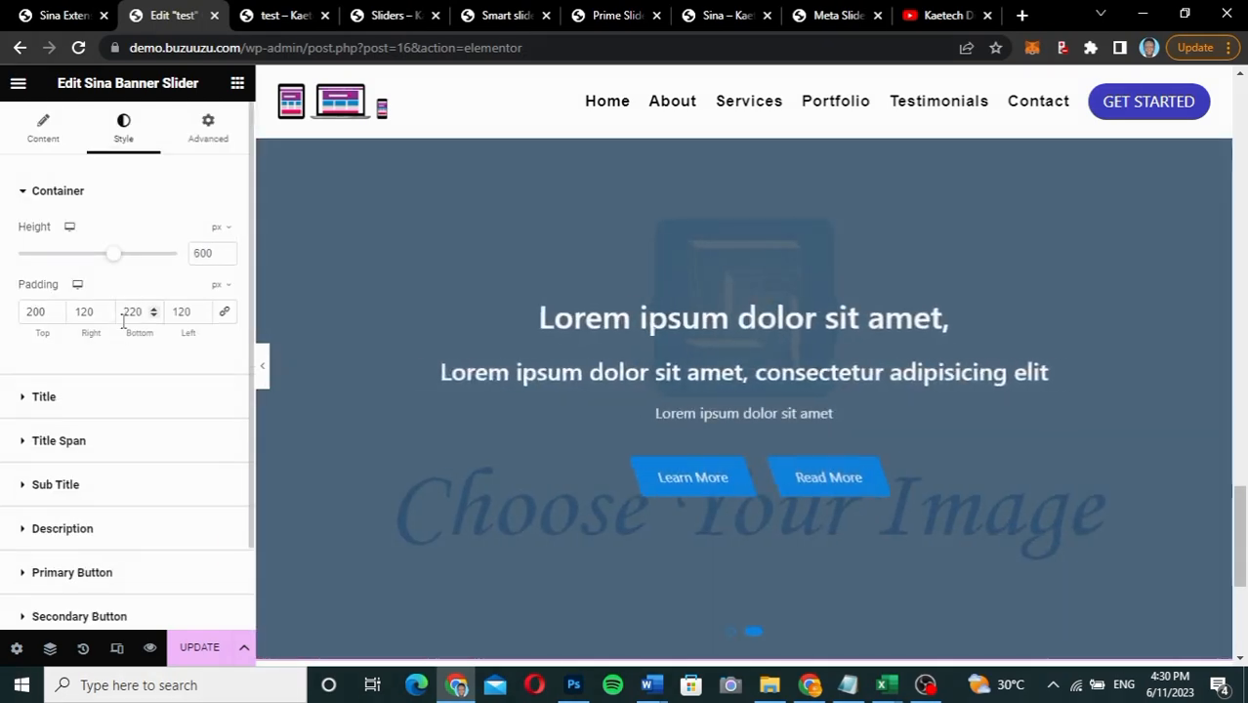
click(42, 135)
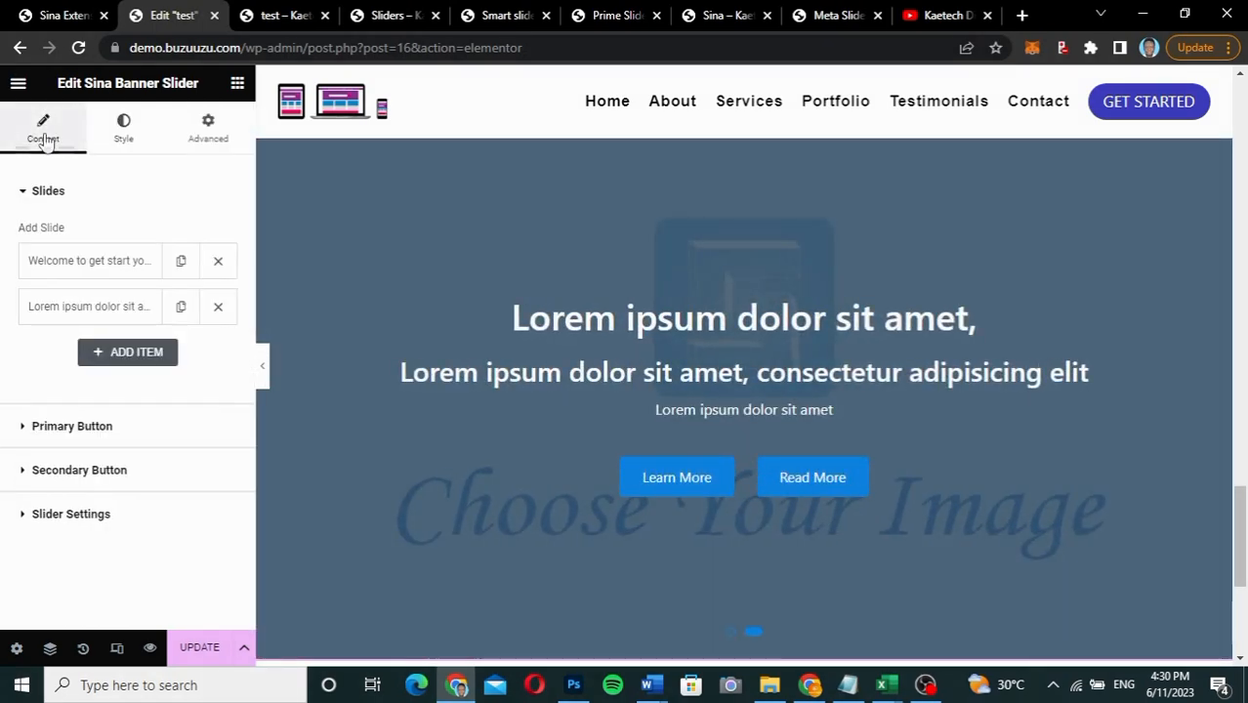
click(89, 262)
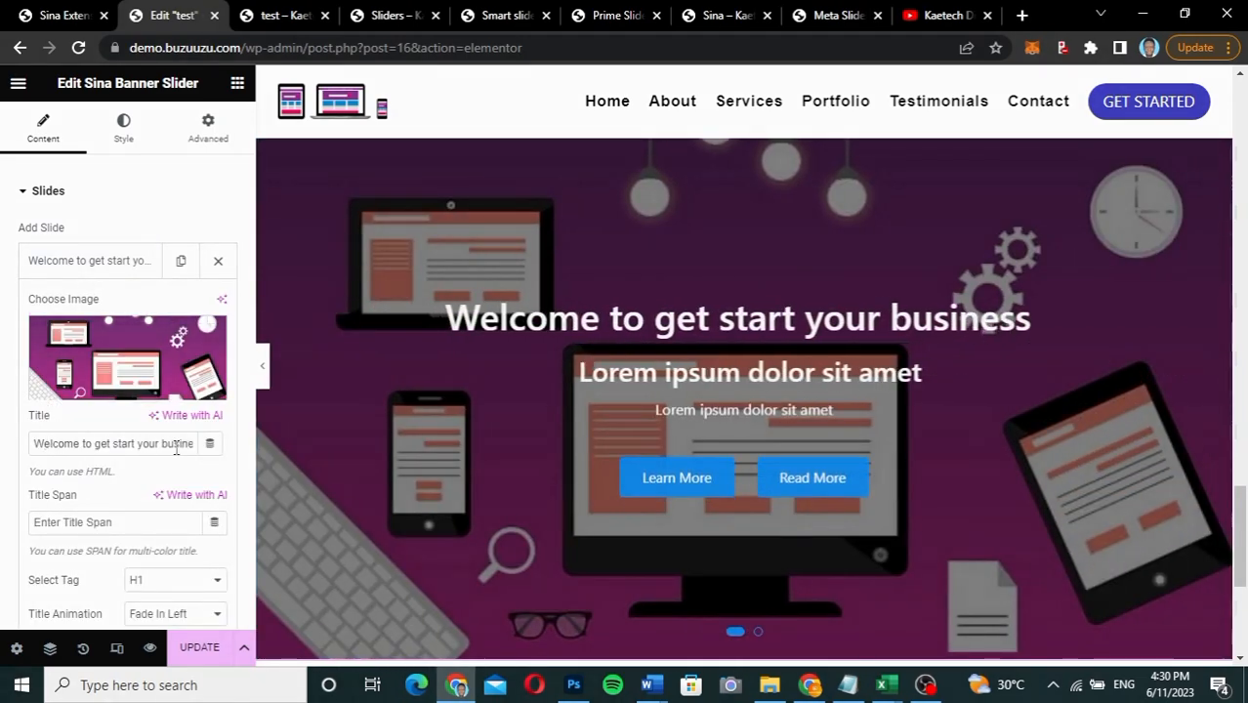
drag(183, 447, 43, 449)
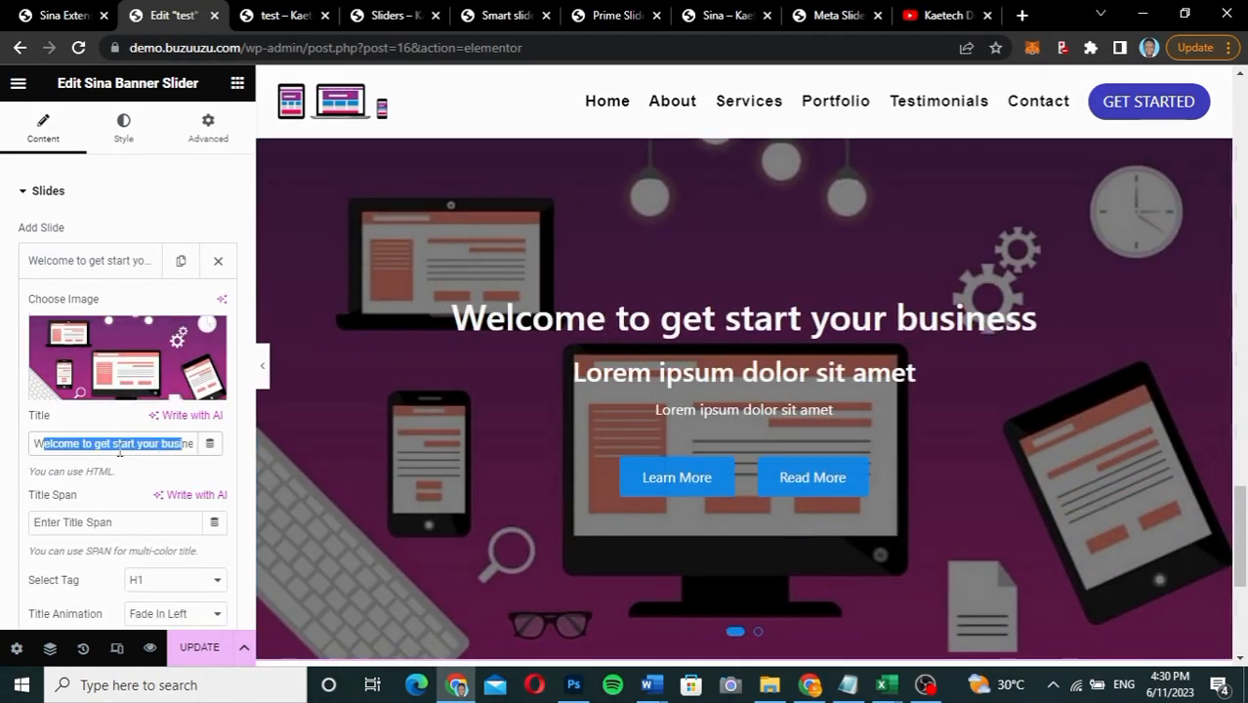
click(118, 448)
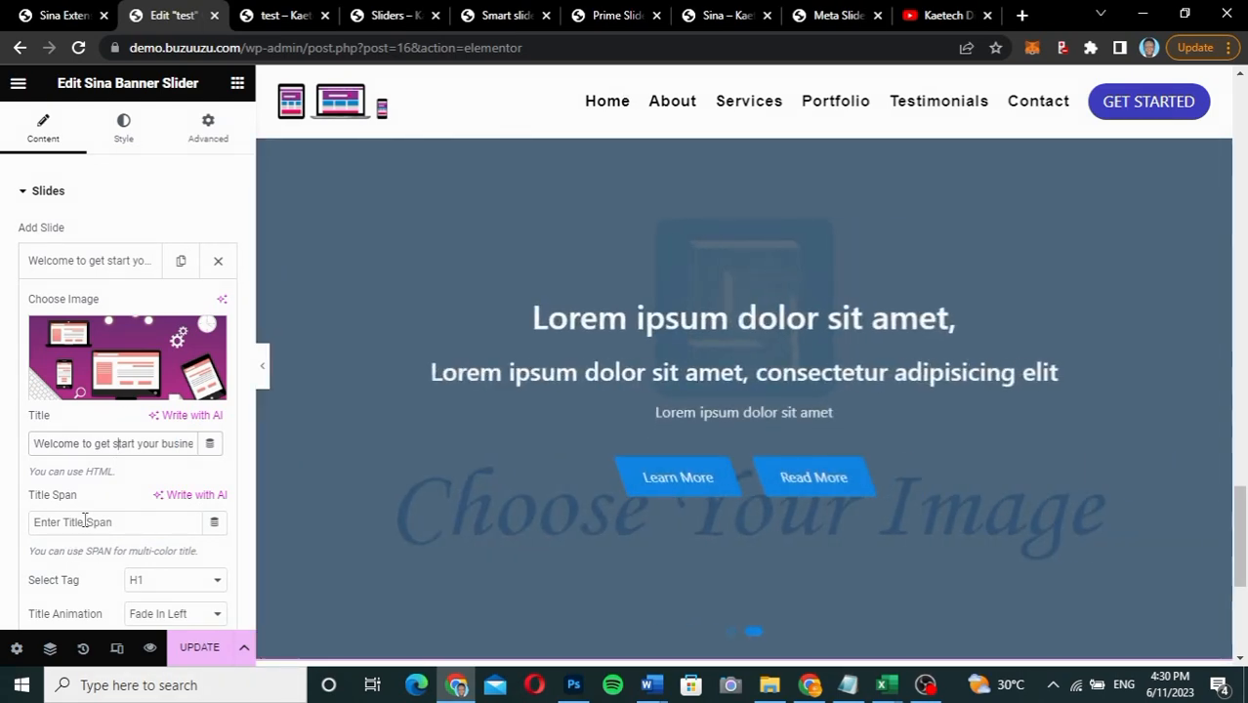
scroll(84, 519, down, 2)
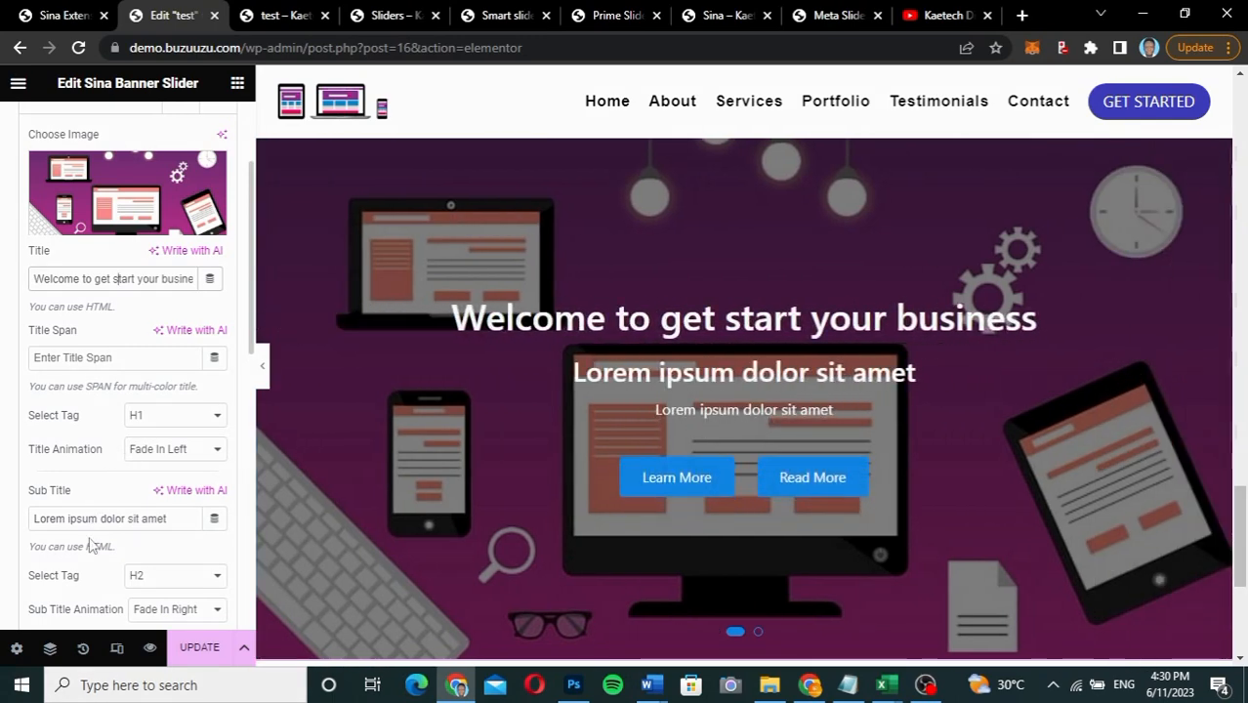
scroll(89, 544, down, 1)
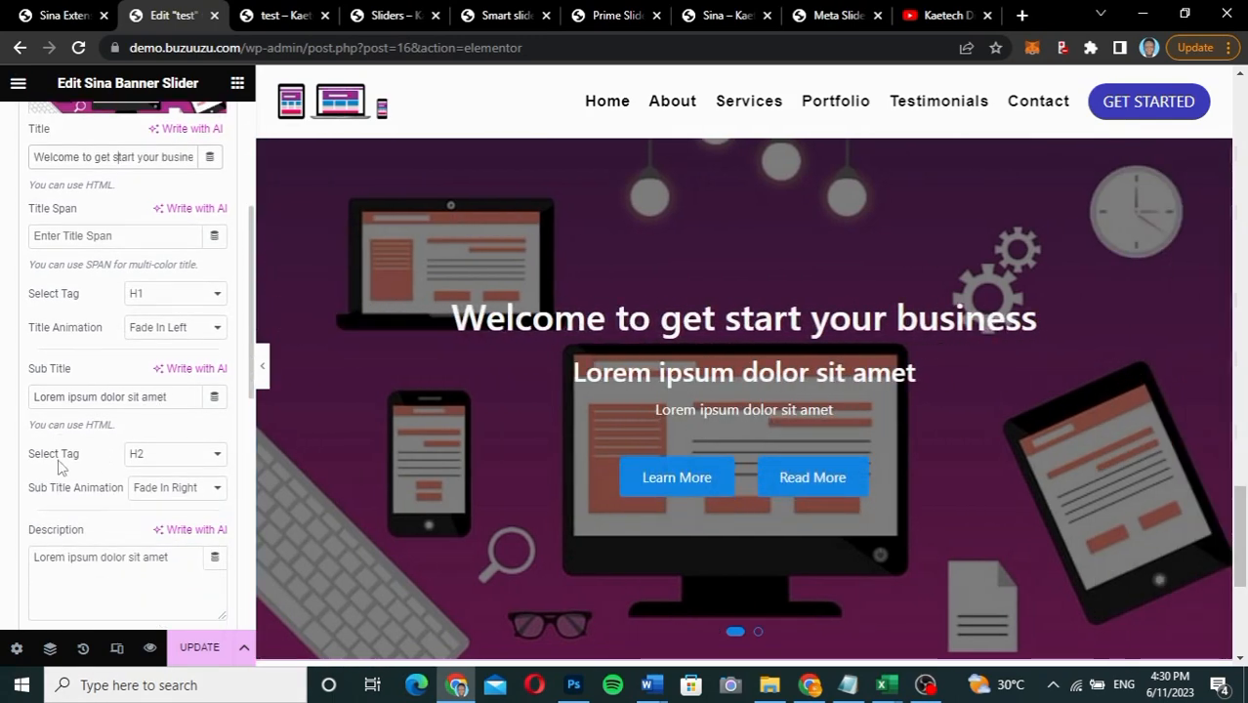
scroll(84, 515, down, 1)
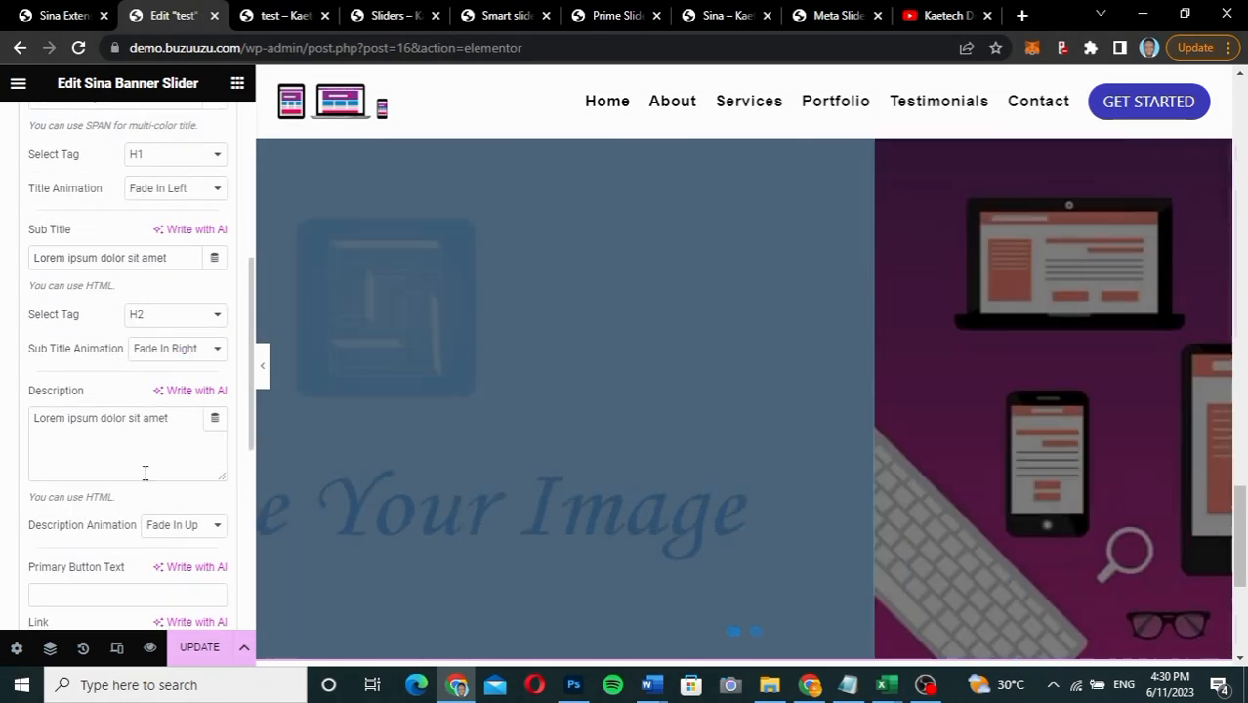
scroll(145, 474, down, 3)
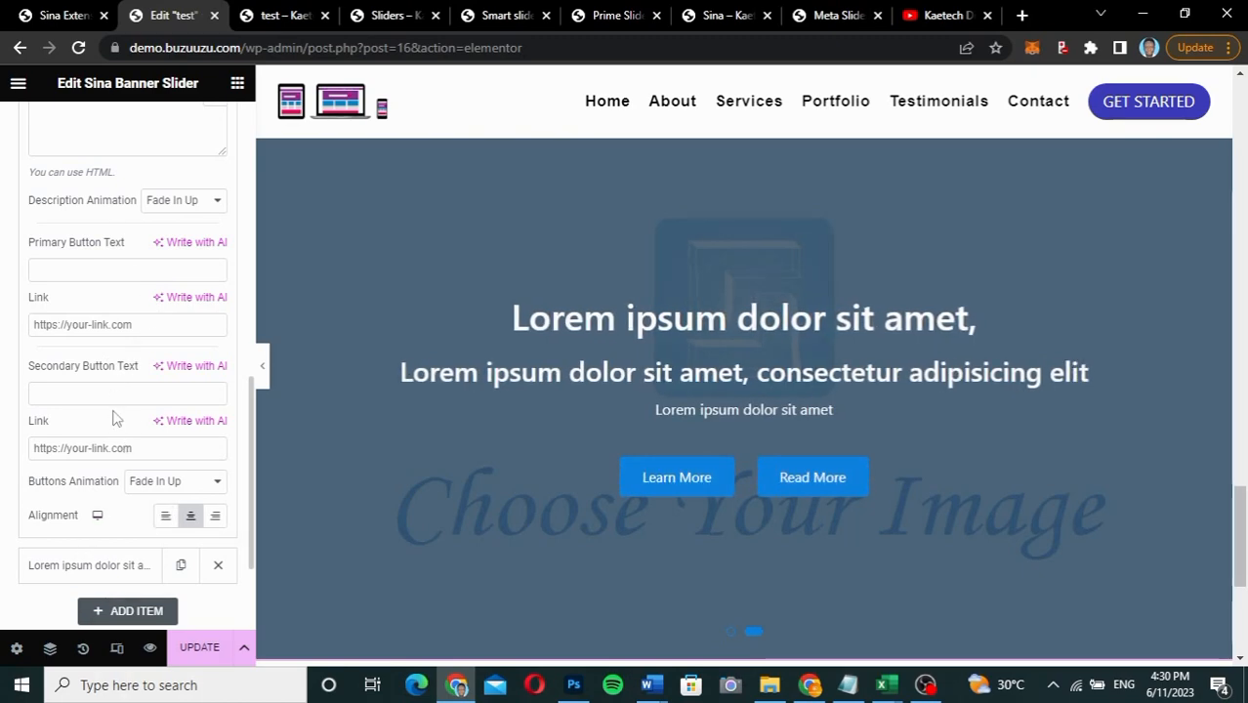
scroll(92, 523, down, 2)
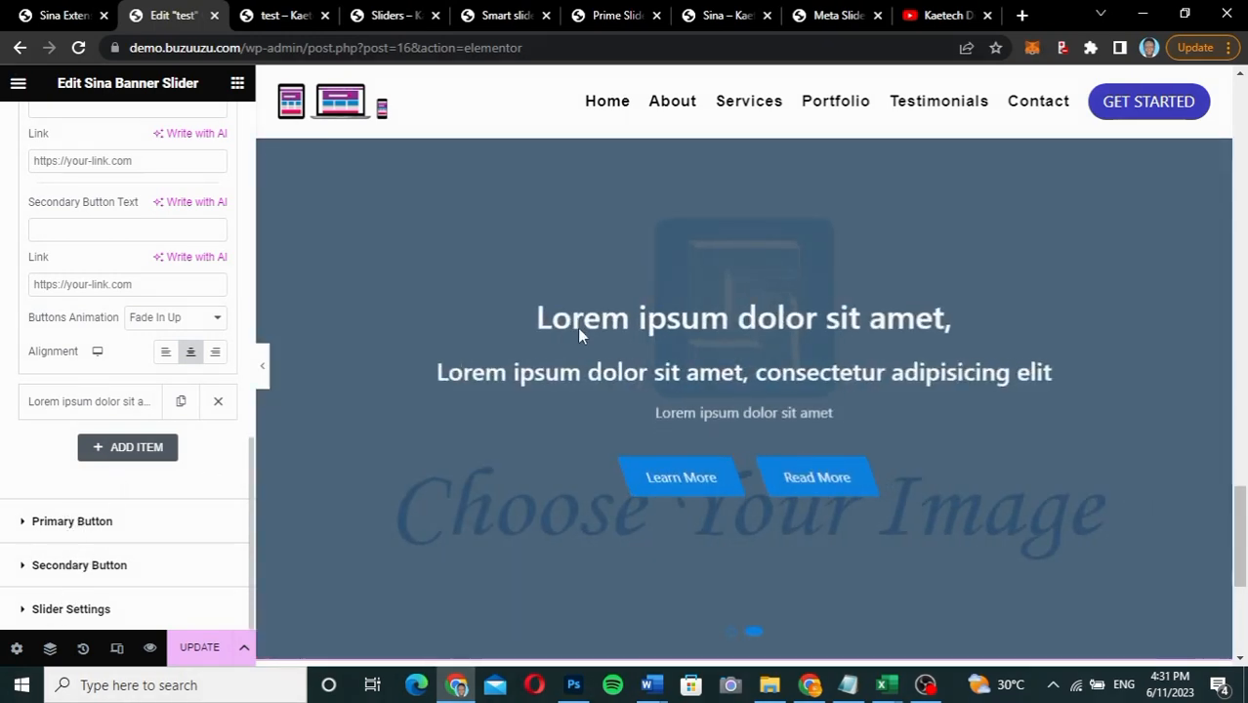
Step: Save the updated test page and reload its live version
click(200, 648)
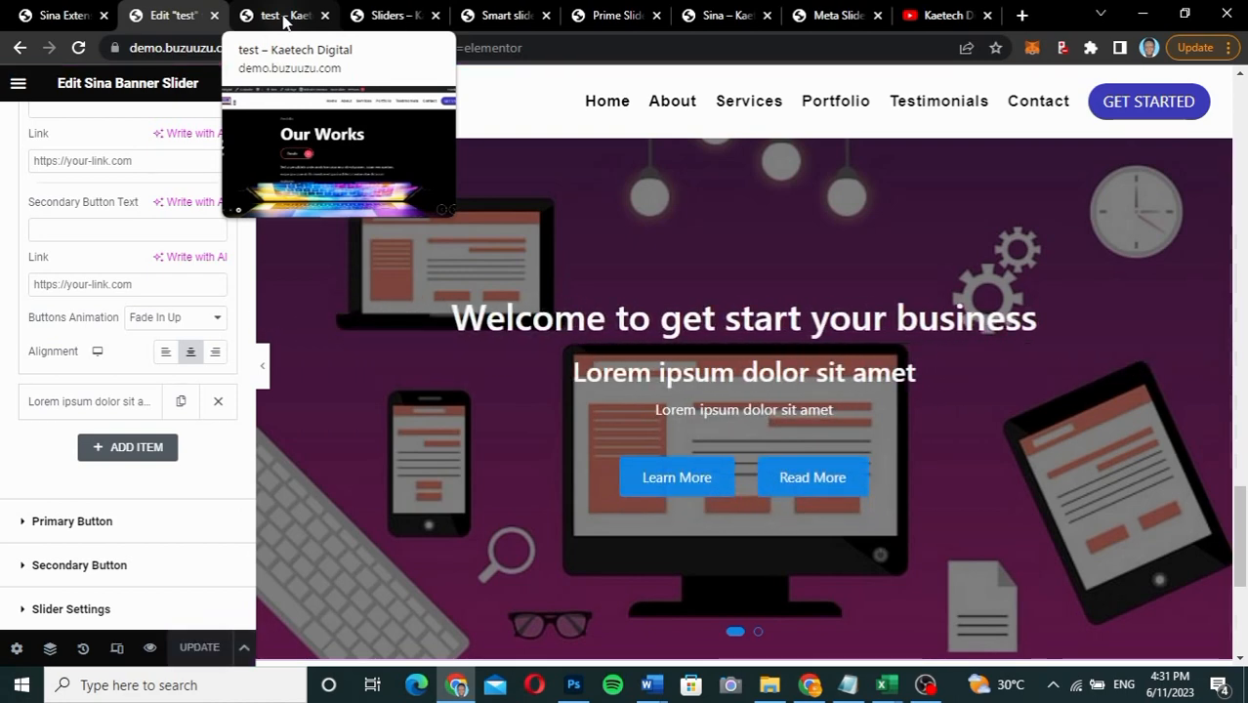
click(284, 18)
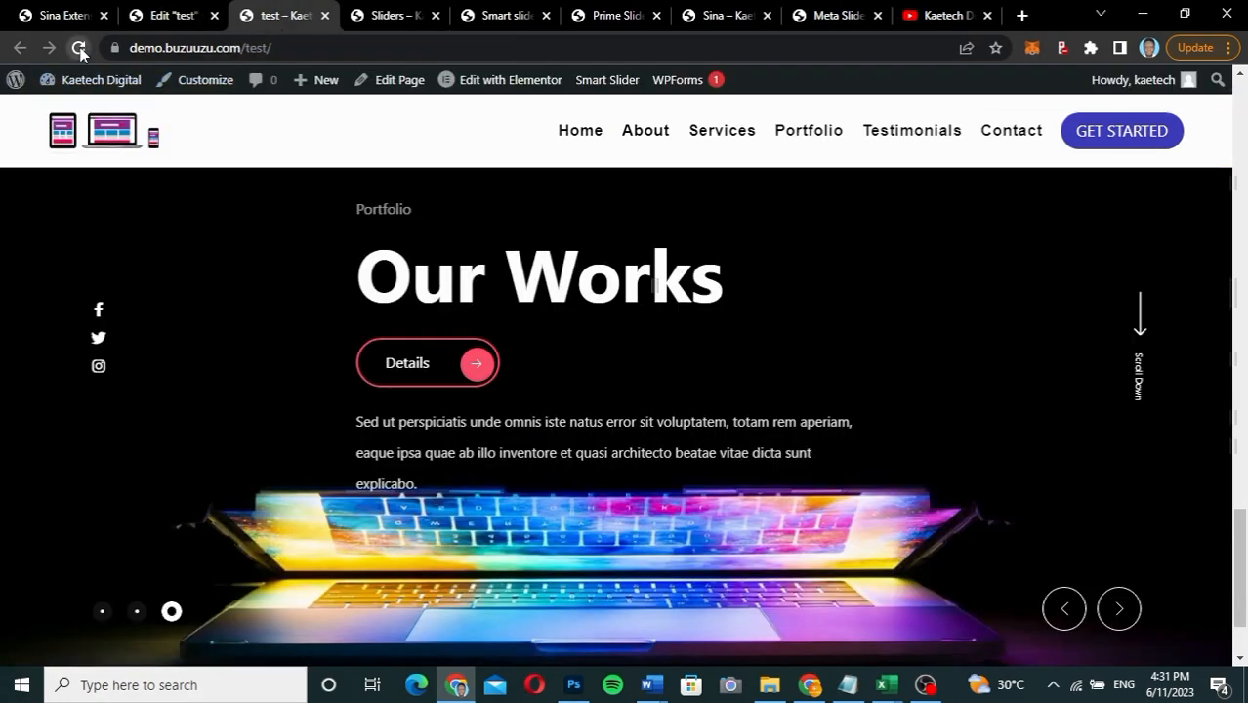
click(79, 48)
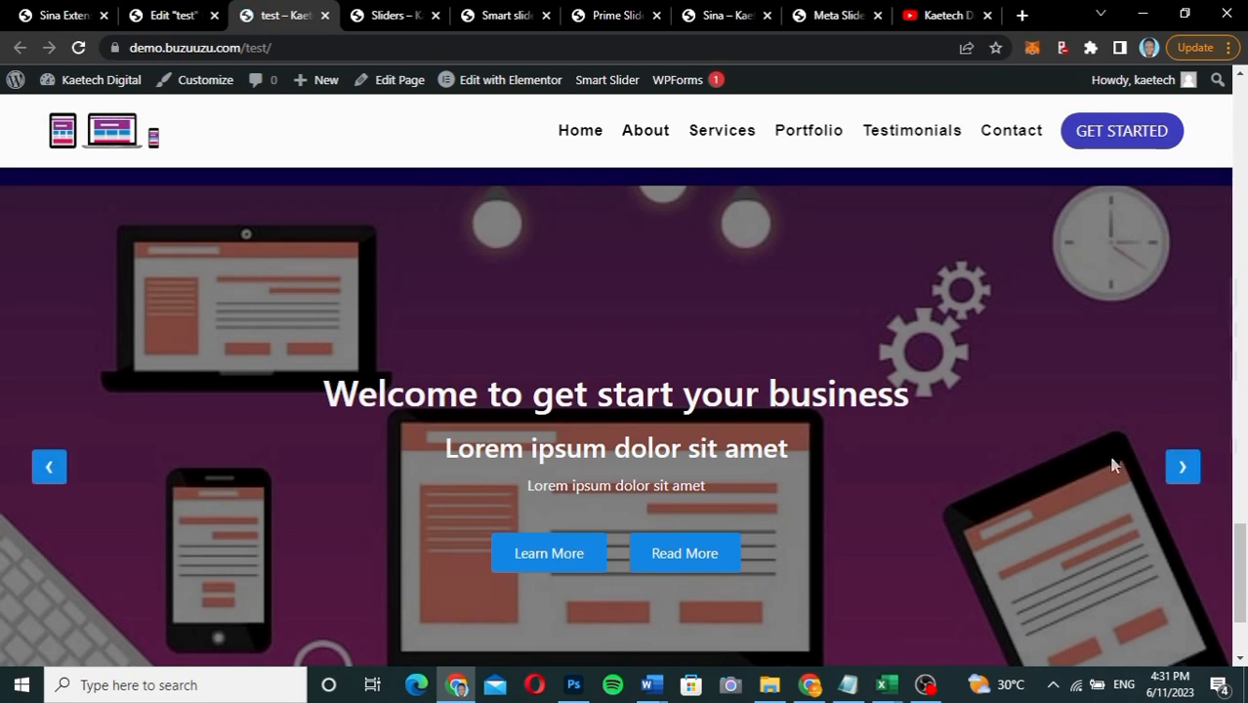
Step: Check the banner slider on the live test page, switching slides with its arrows and navigation dots
click(1183, 469)
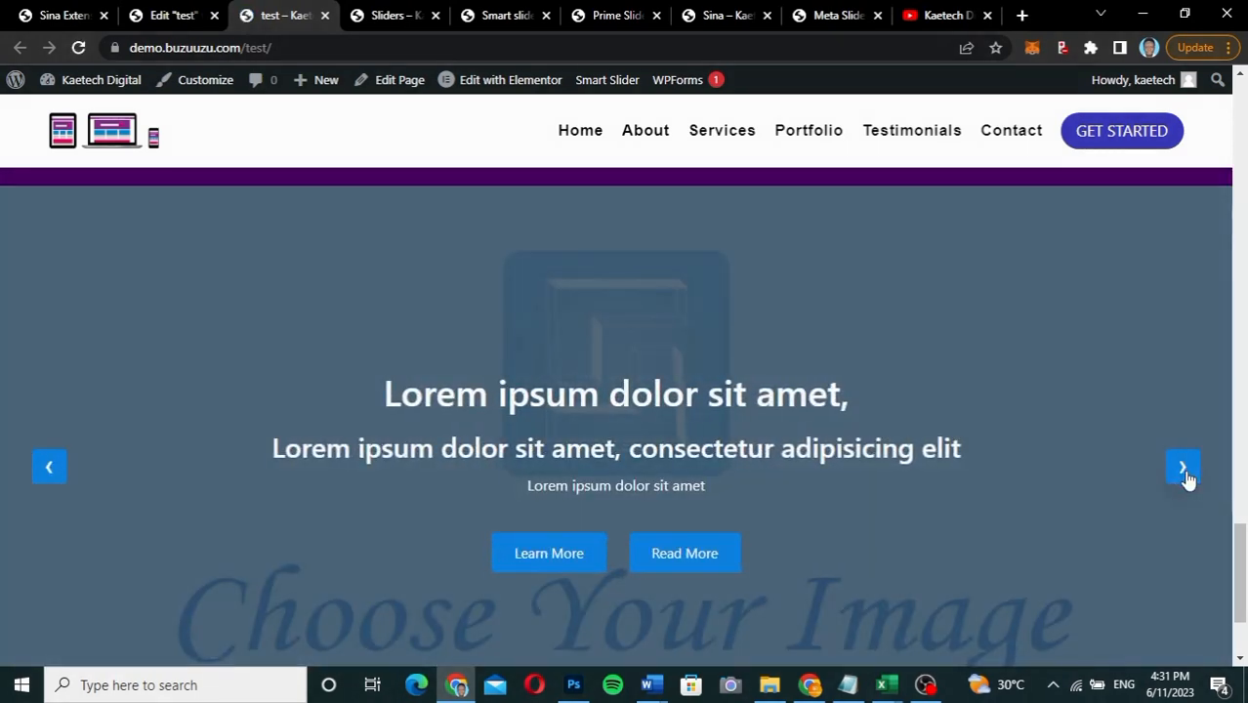
click(1183, 468)
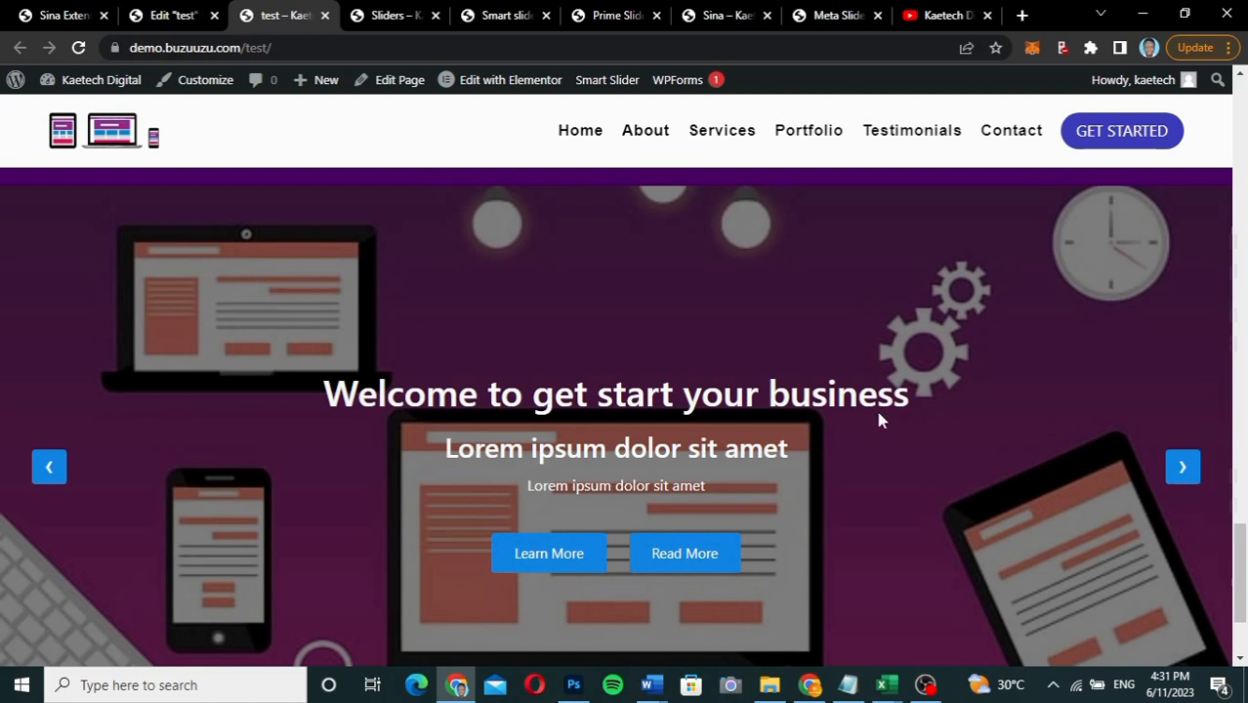
scroll(879, 420, down, 2)
scroll(880, 420, up, 1)
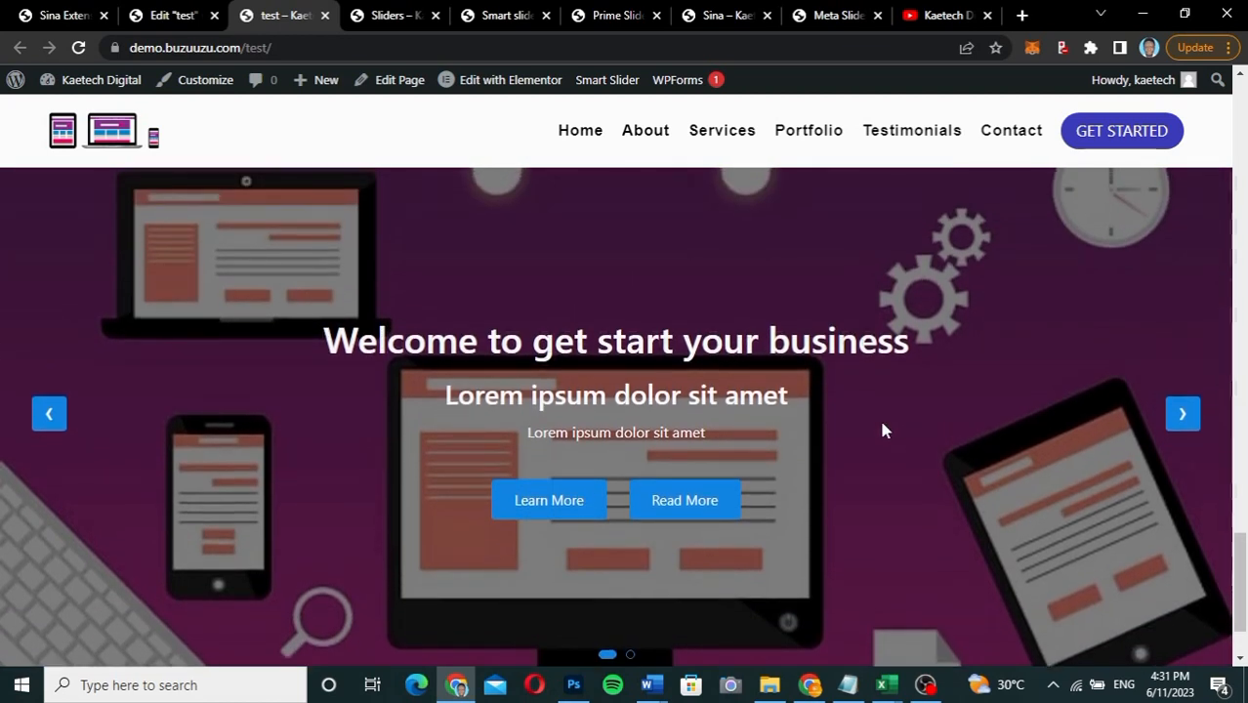
scroll(882, 430, down, 1)
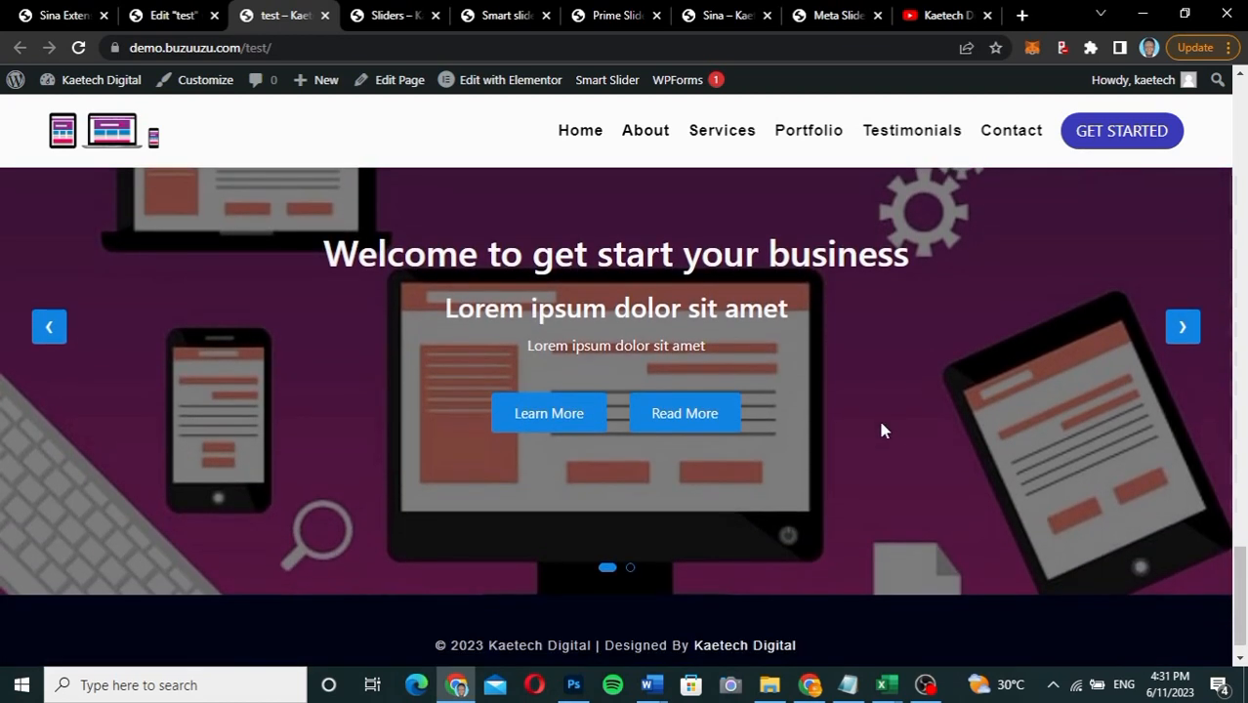
click(630, 570)
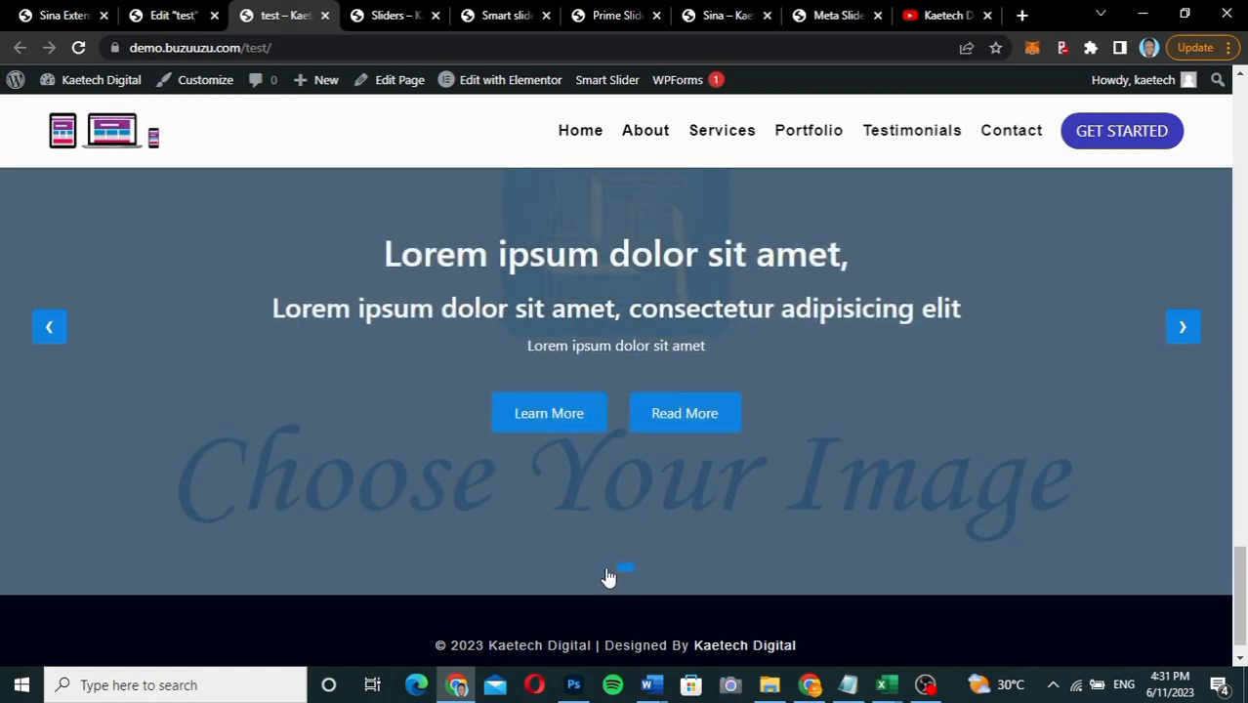
click(603, 569)
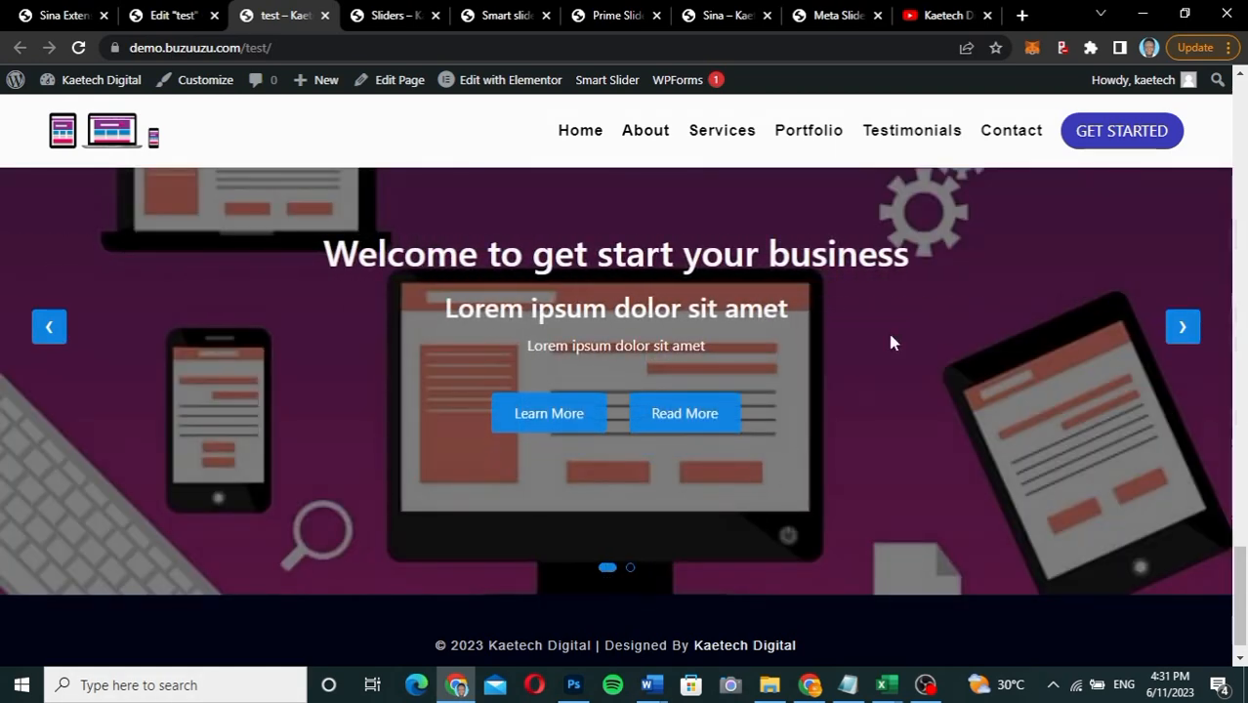
scroll(891, 342, up, 2)
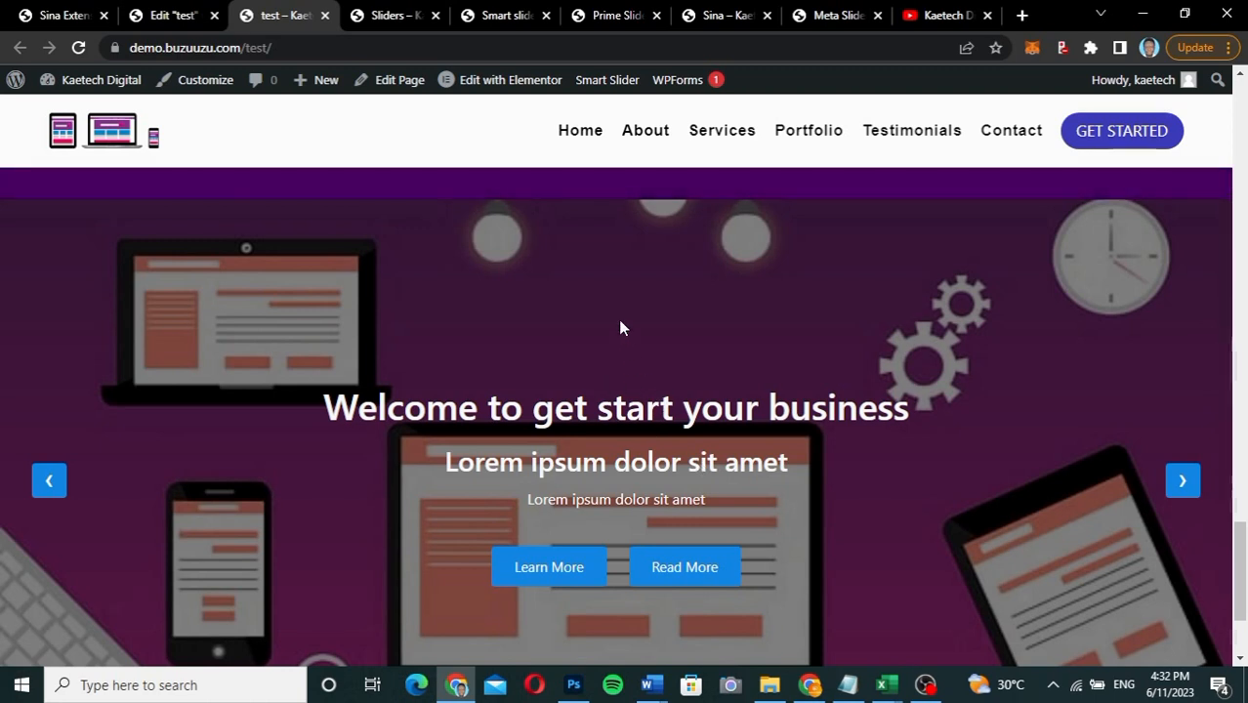
Step: View the Meta Slider demo page and step through its second, third and fourth slides
click(826, 18)
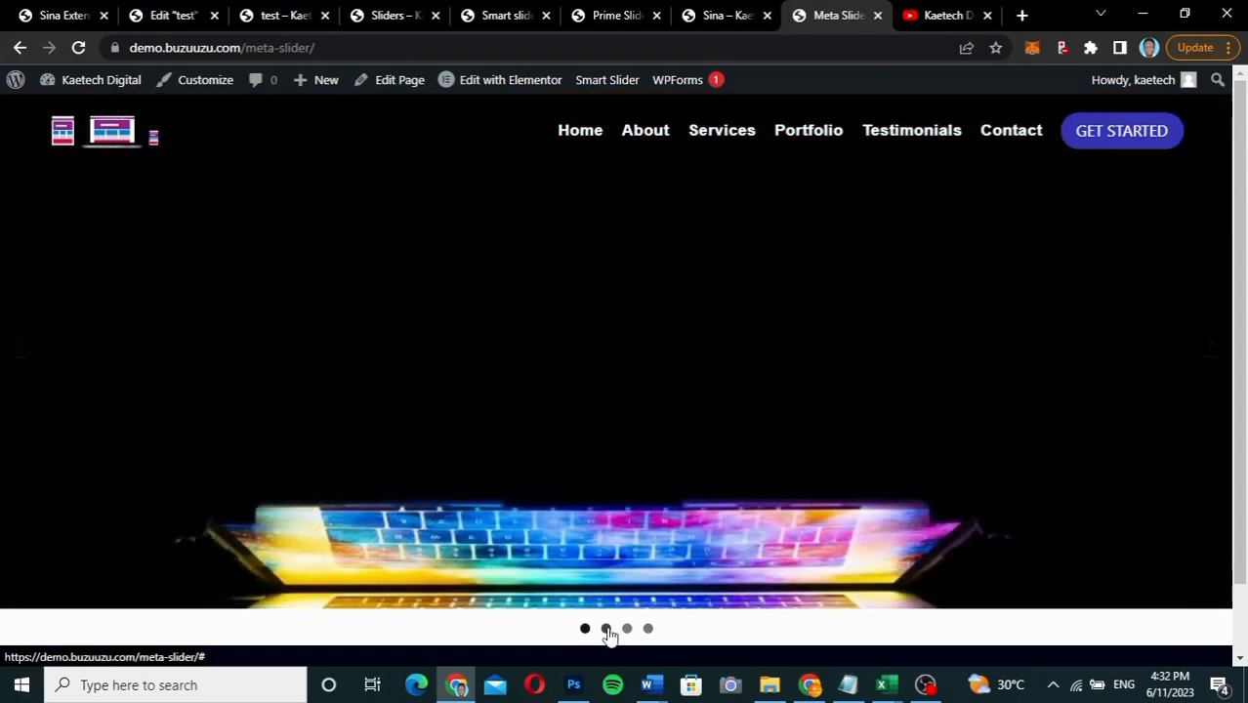
click(607, 631)
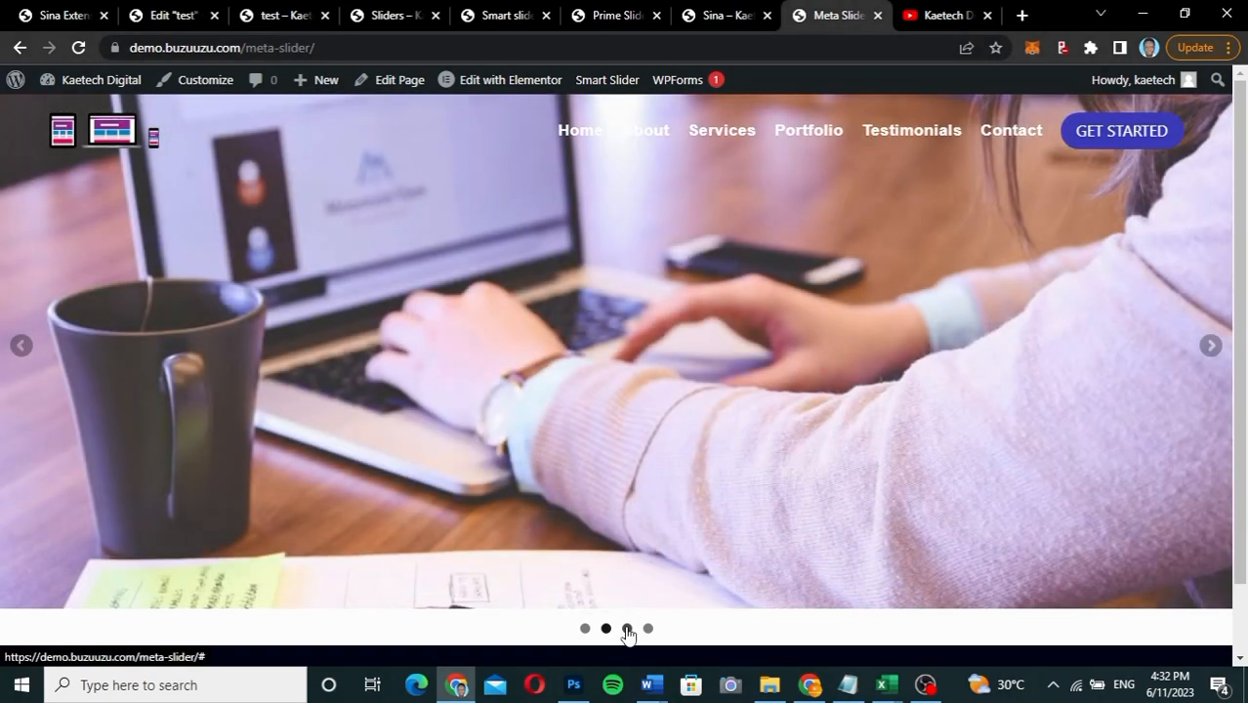
click(627, 631)
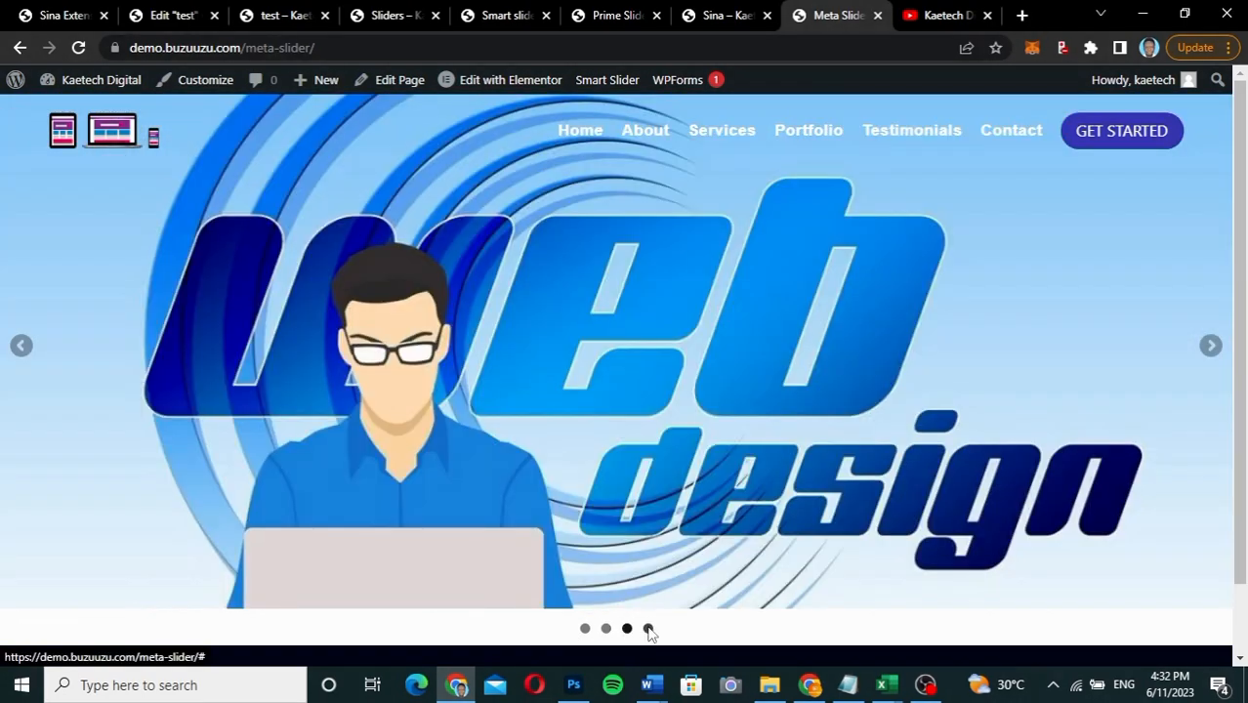
click(648, 629)
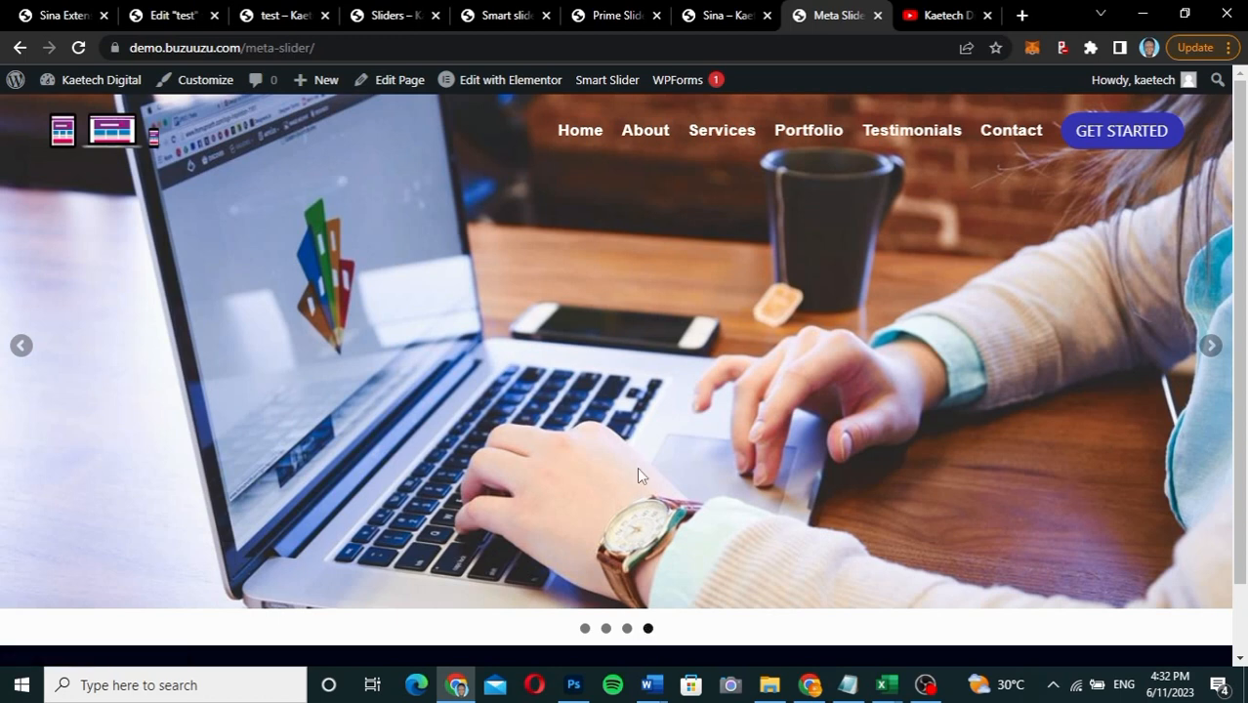
scroll(640, 476, down, 2)
scroll(640, 476, up, 2)
Step: Search the WordPress plugin directory for "meta slider" and look over the matching plugins
click(66, 16)
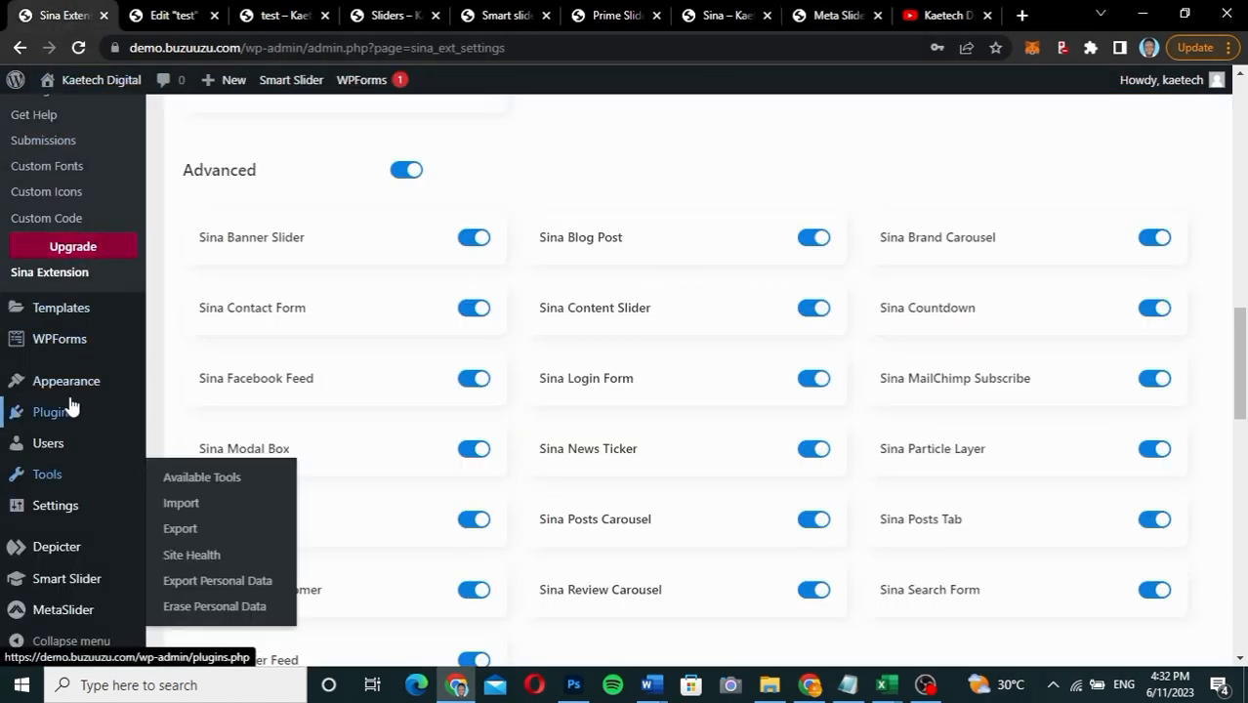
mouse_move(60, 415)
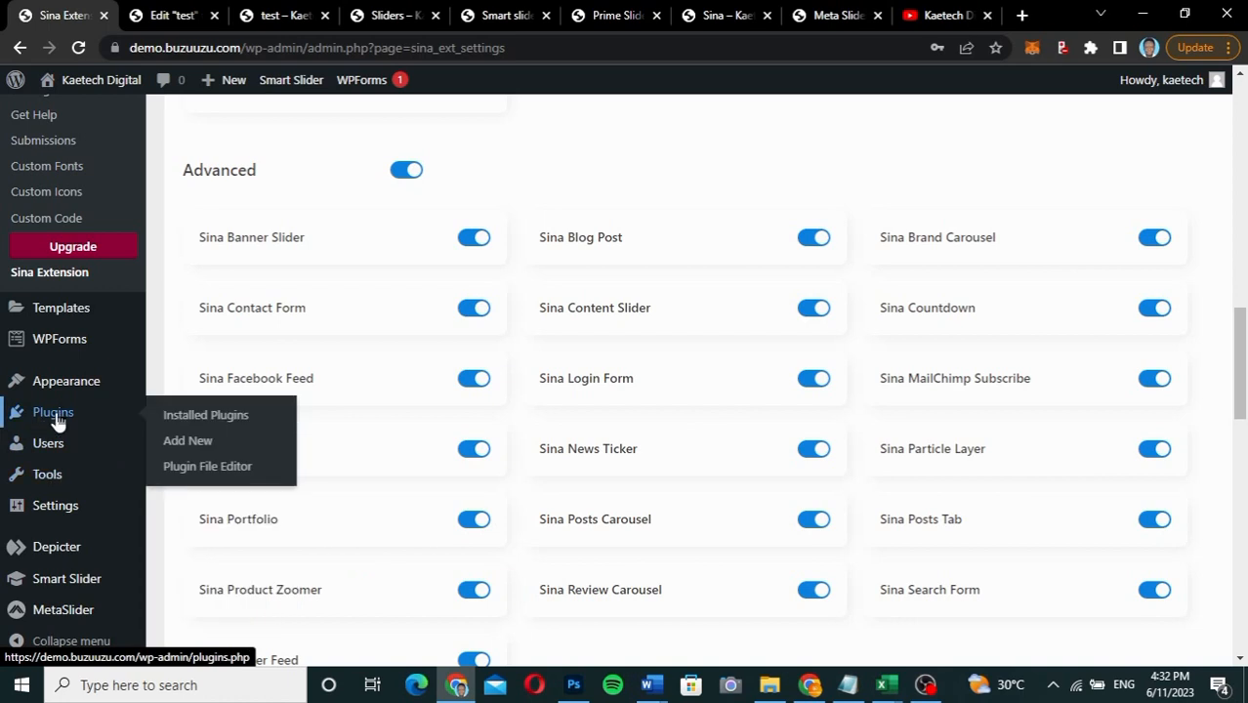
click(199, 444)
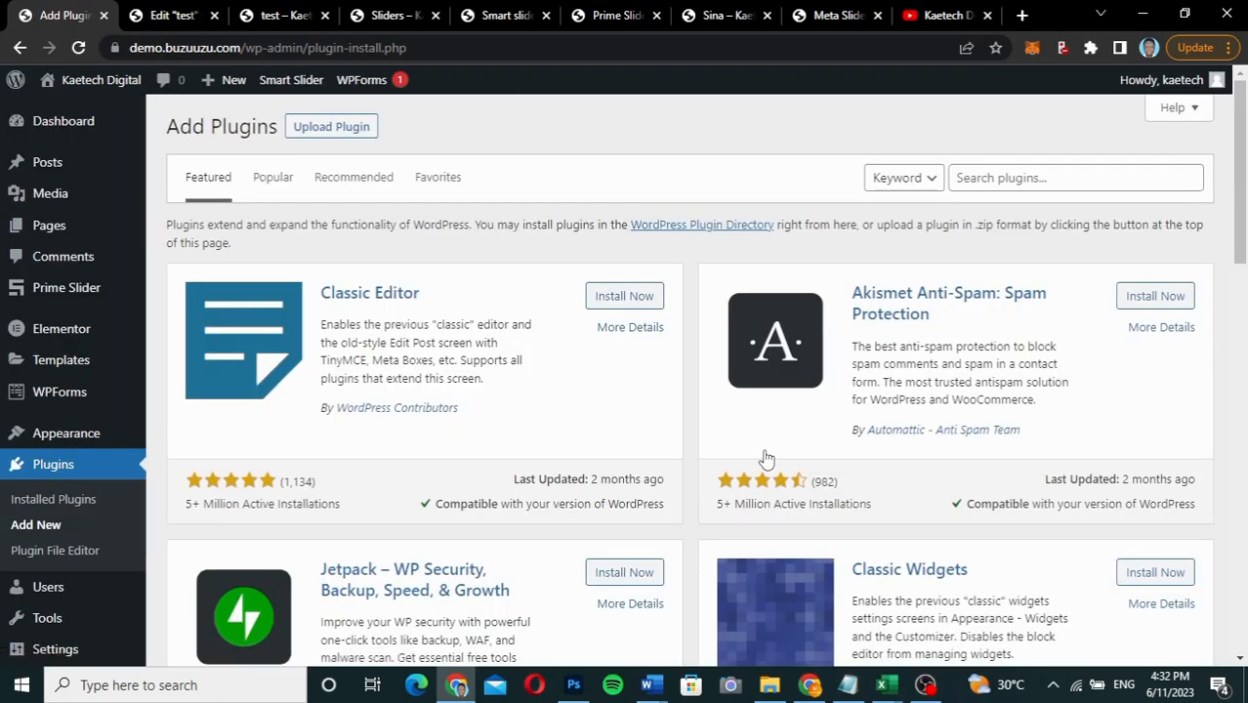
click(1074, 179)
text(m)
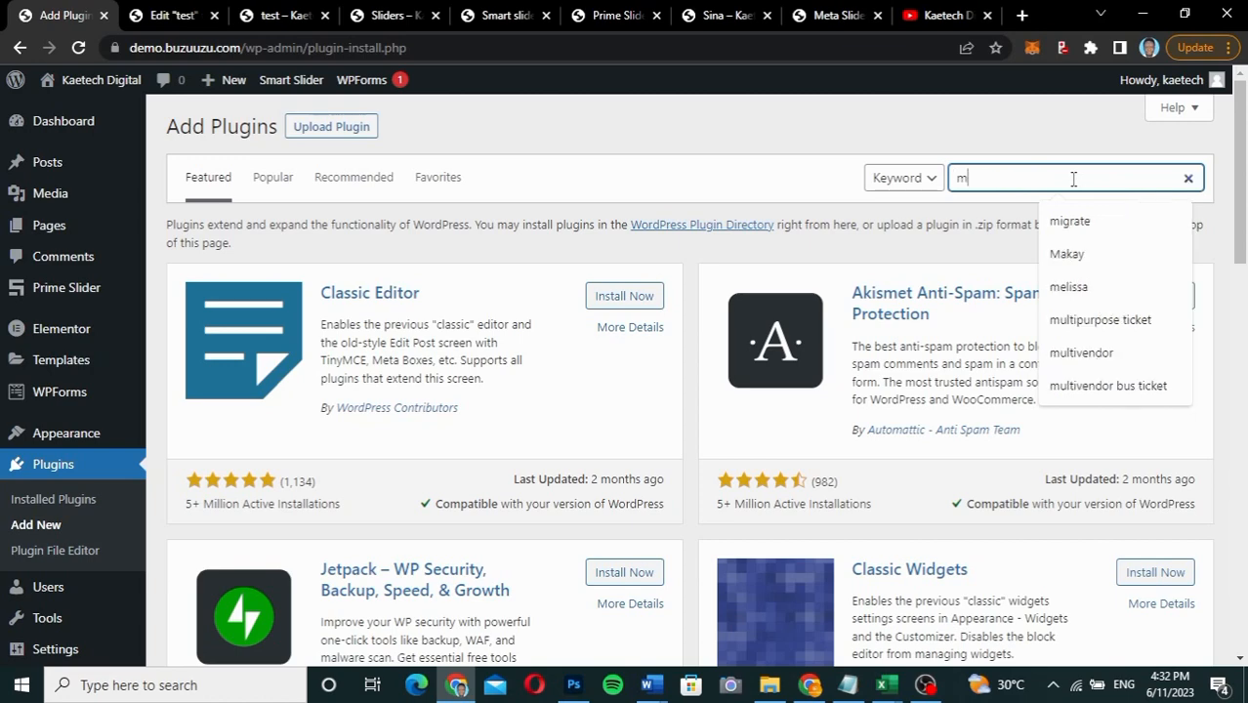
text(eta slide)
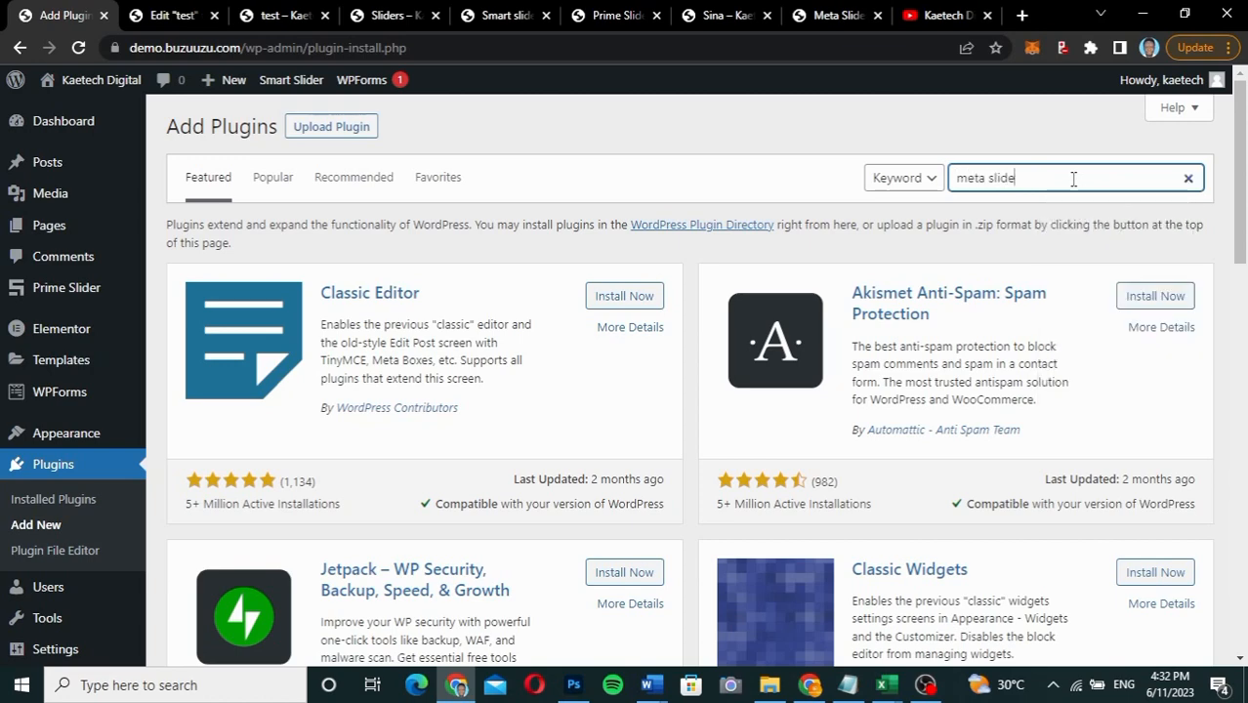
text(r)
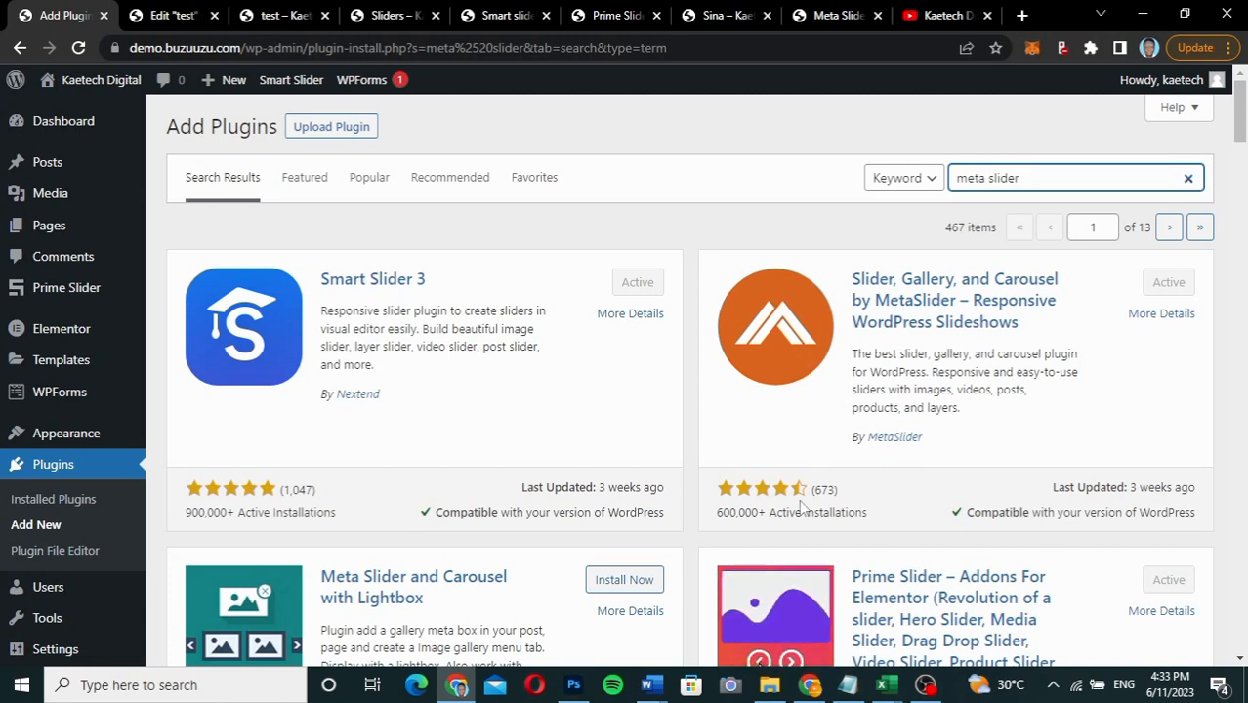
scroll(801, 506, down, 2)
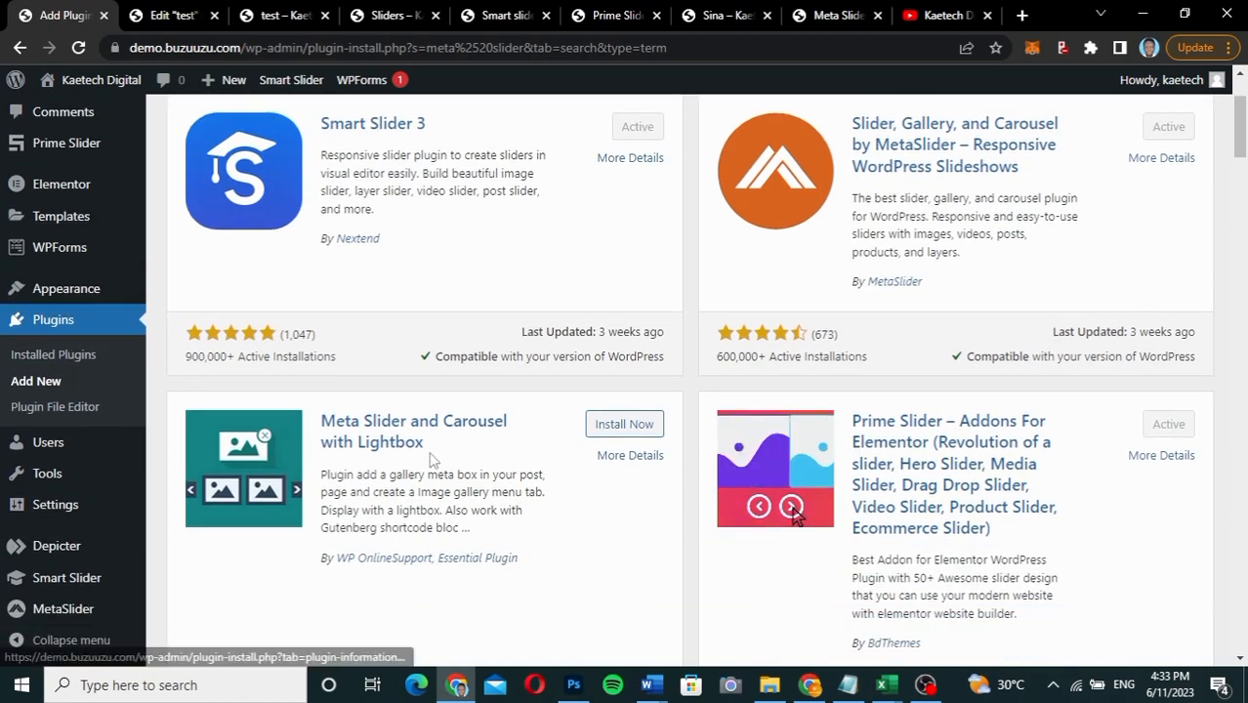
scroll(938, 254, up, 2)
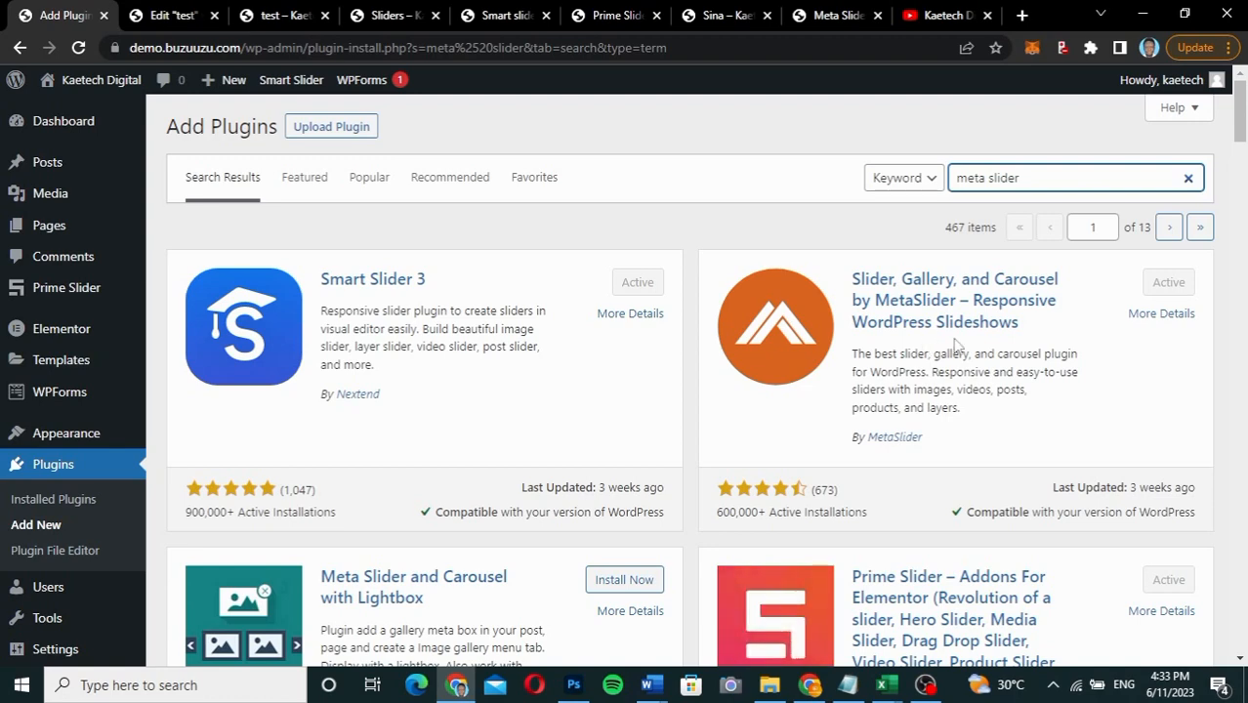
Step: Go to the MetaSlider home page in the WordPress admin and view its list of published slideshows
mouse_move(56, 591)
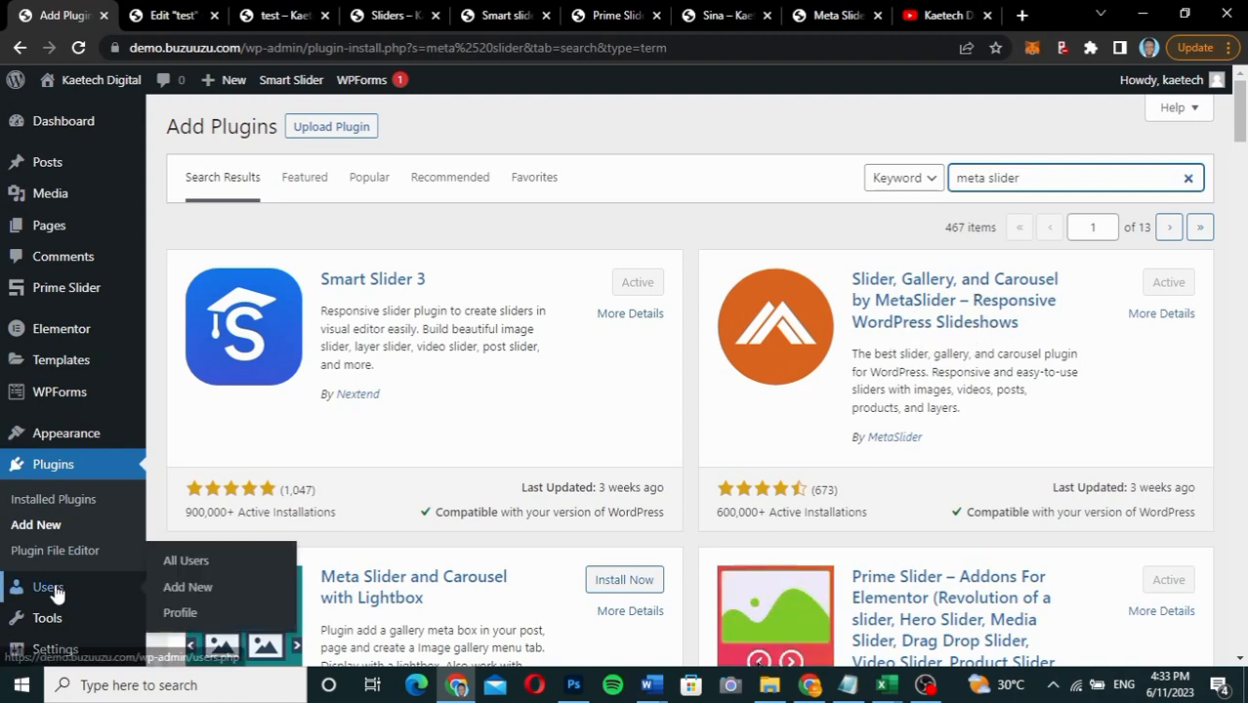
scroll(57, 591, down, 5)
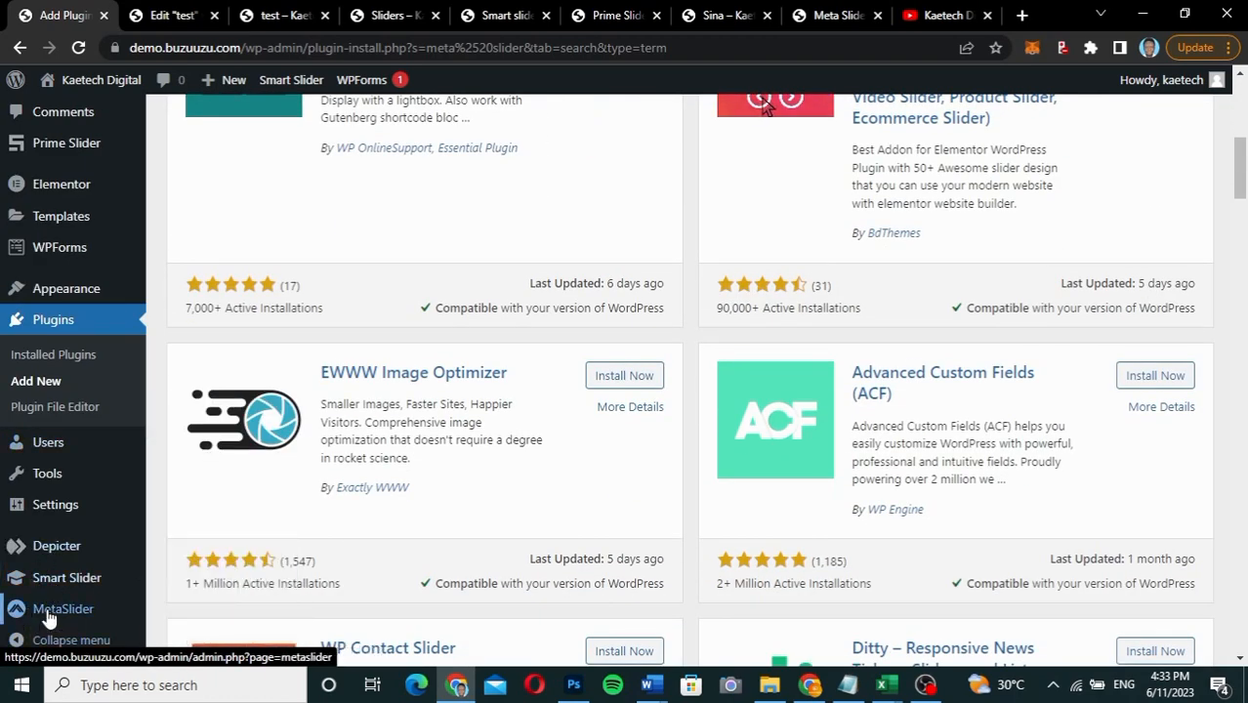
mouse_move(50, 618)
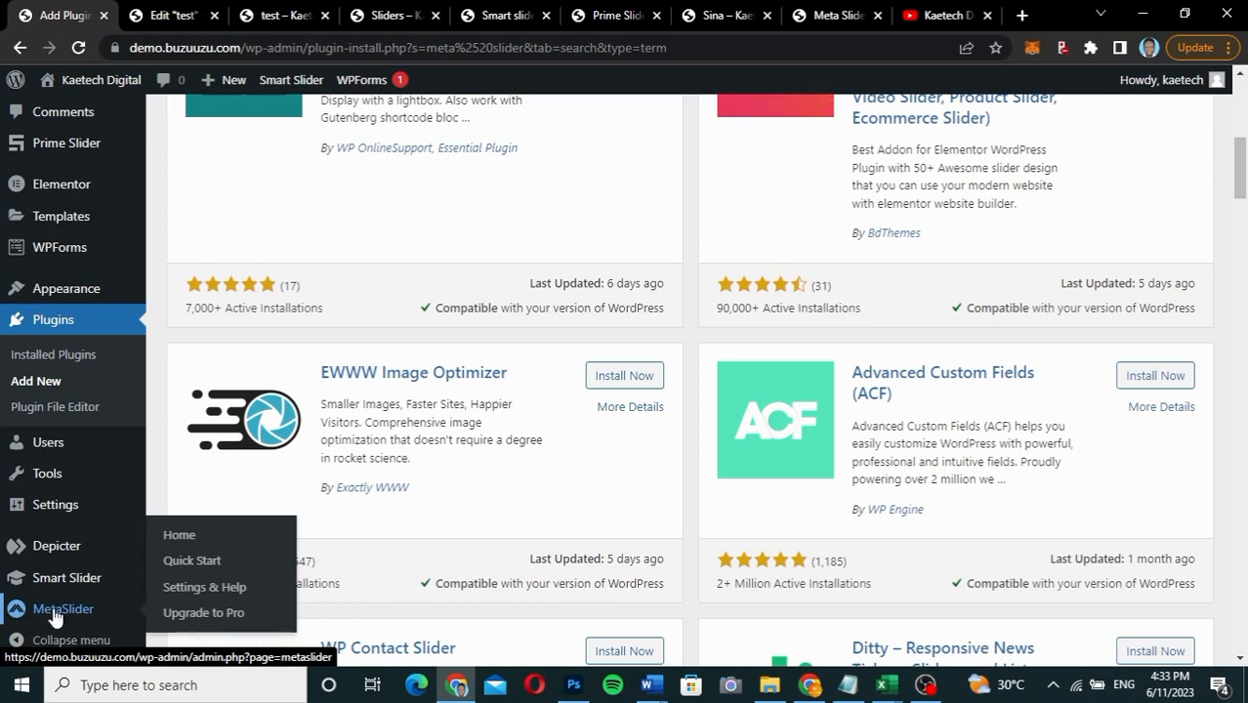
click(56, 617)
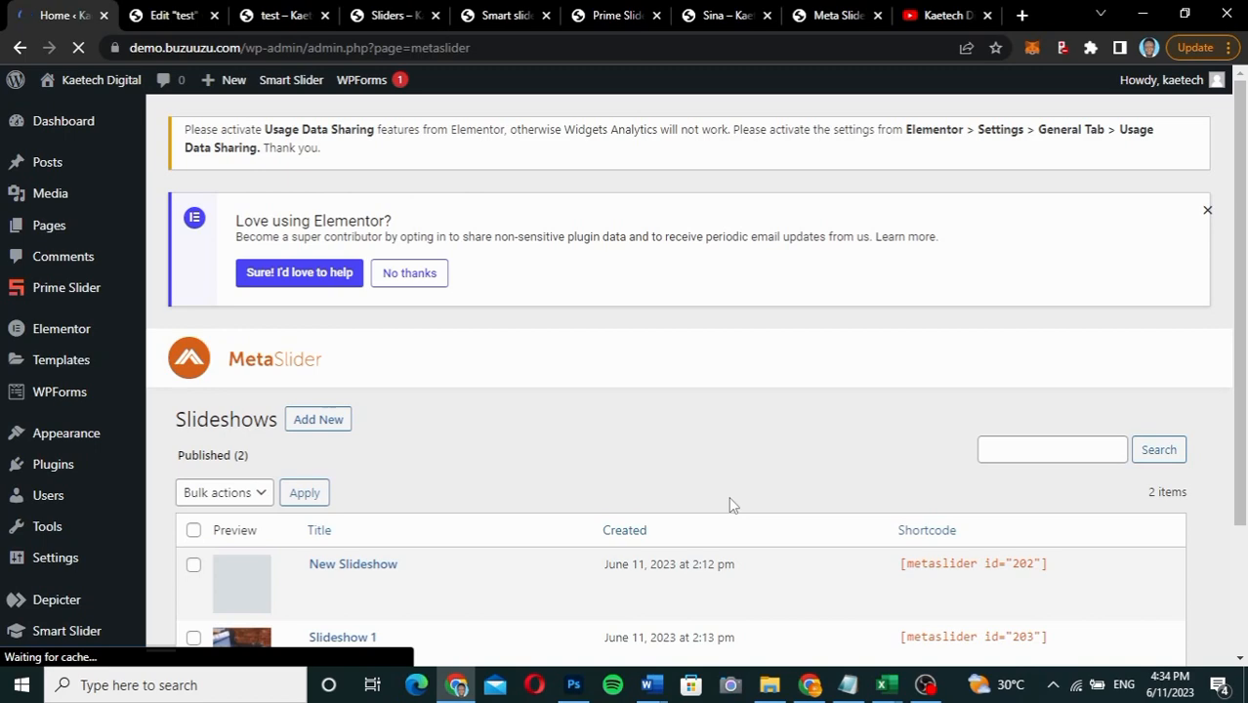
scroll(730, 504, down, 1)
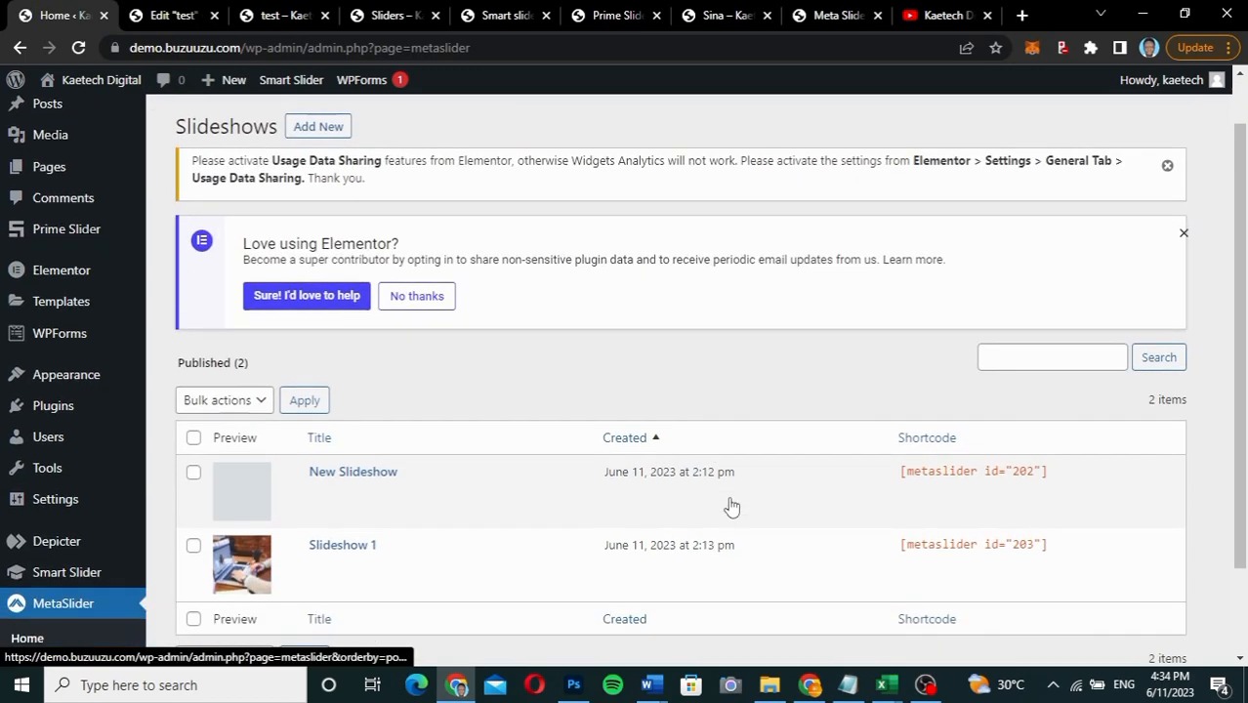
scroll(731, 503, down, 2)
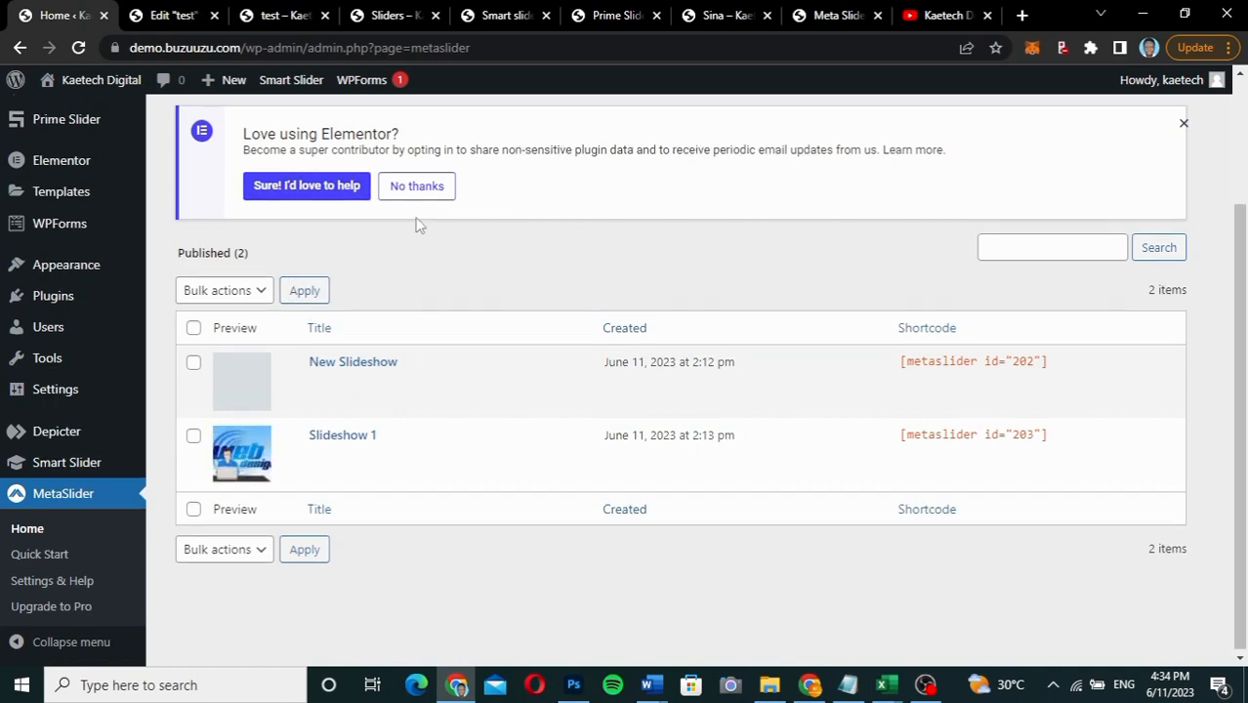
scroll(415, 225, up, 3)
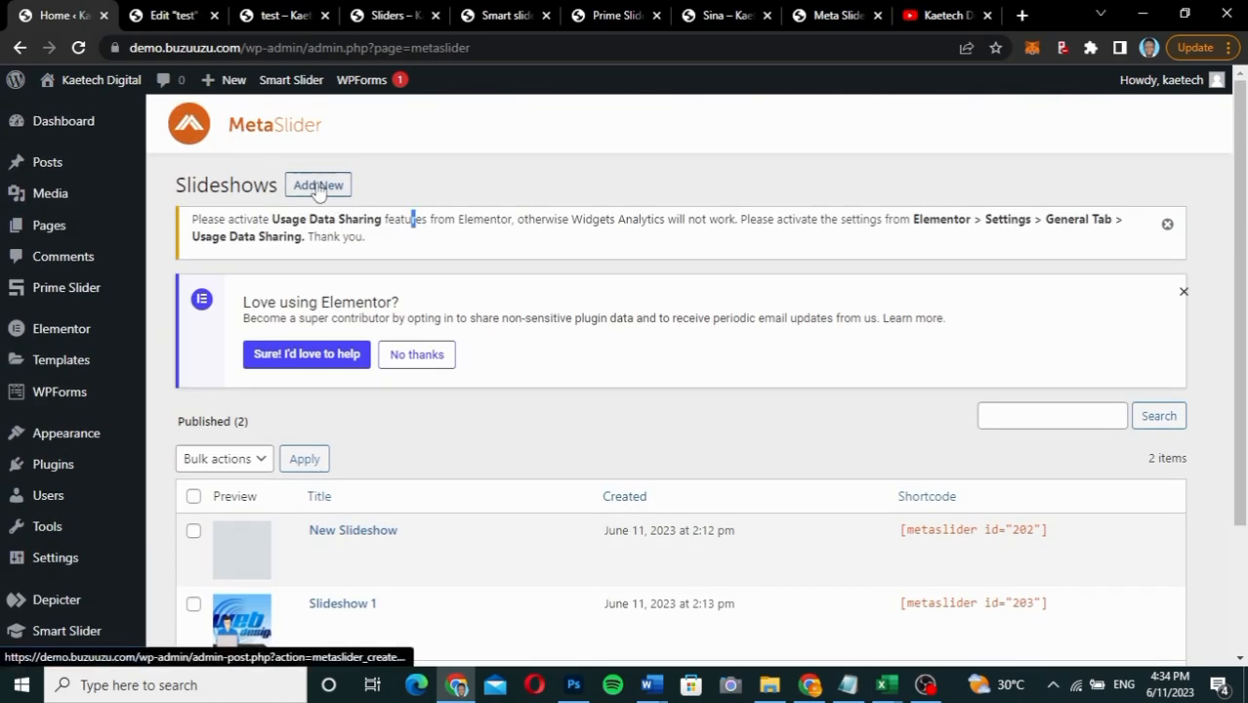
Step: Create a new MetaSlider slideshow and look over its editor
click(318, 186)
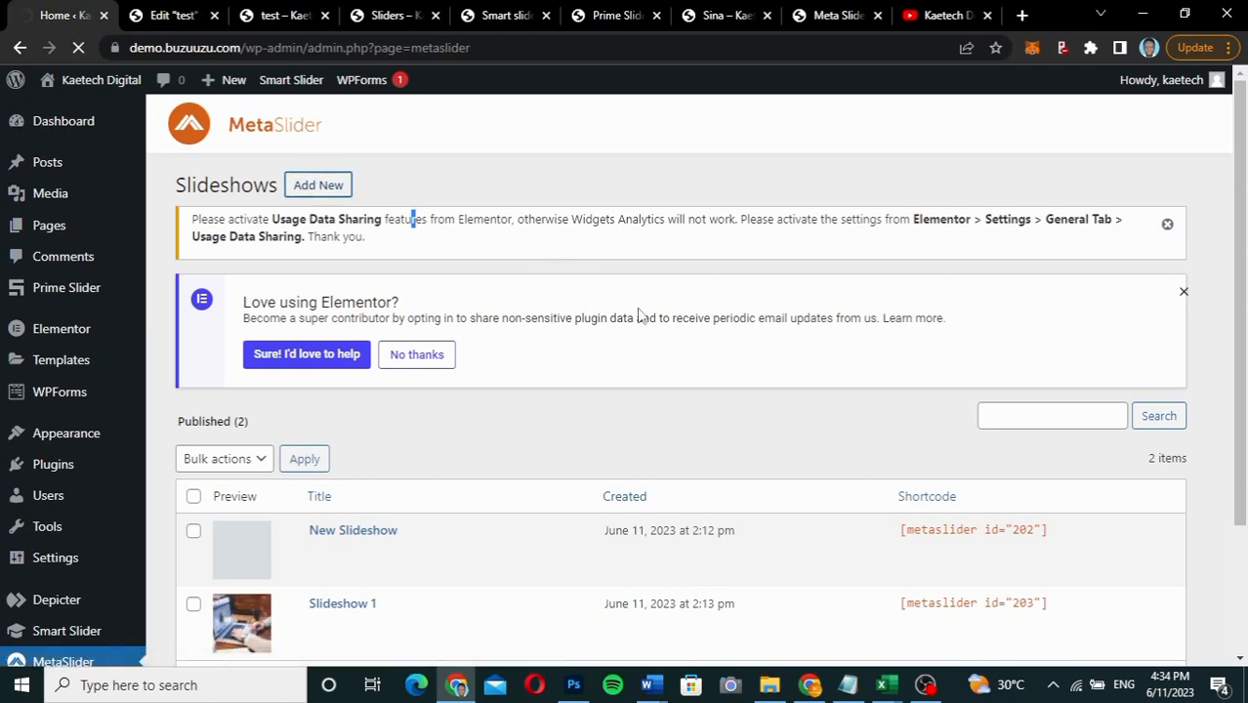
scroll(715, 472, down, 2)
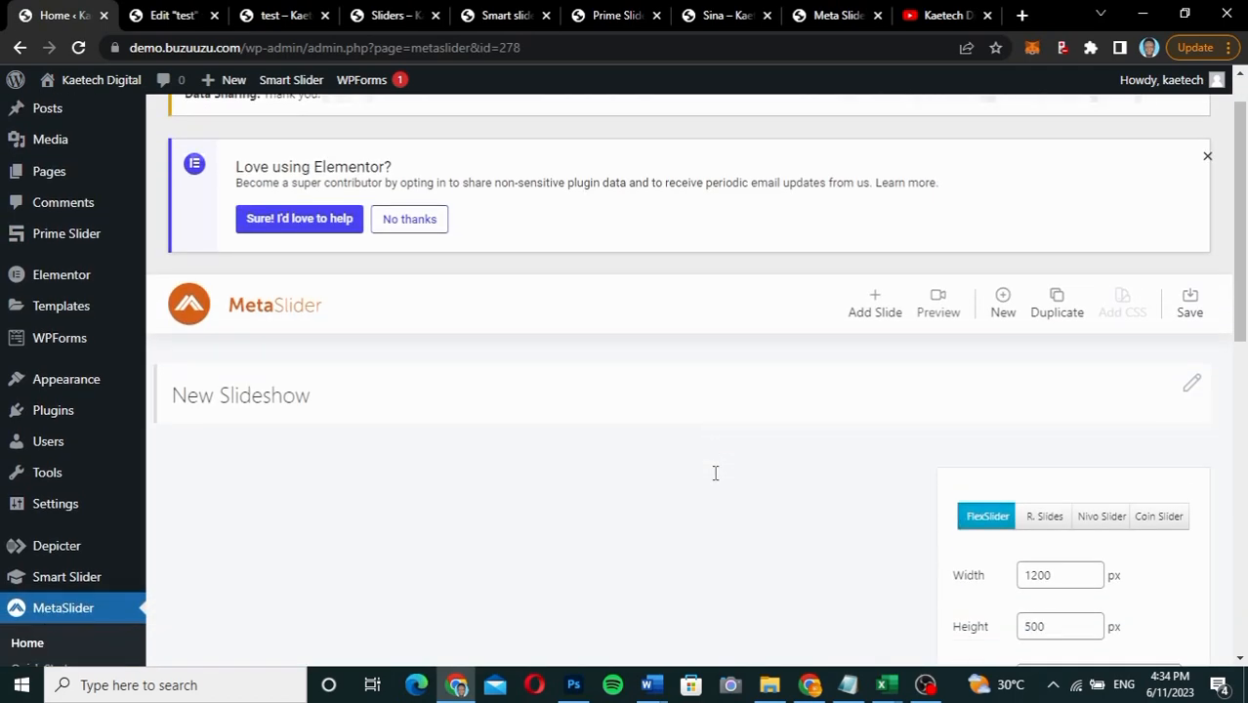
scroll(715, 473, down, 3)
scroll(713, 472, up, 2)
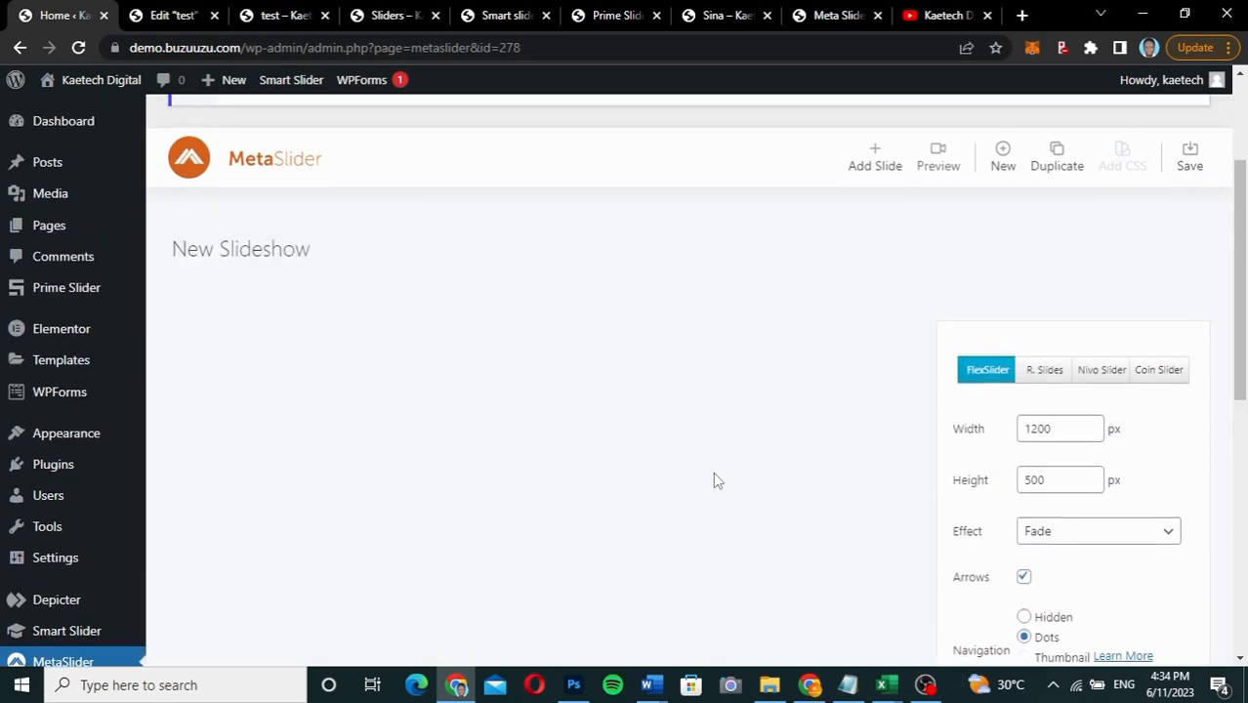
scroll(713, 471, up, 1)
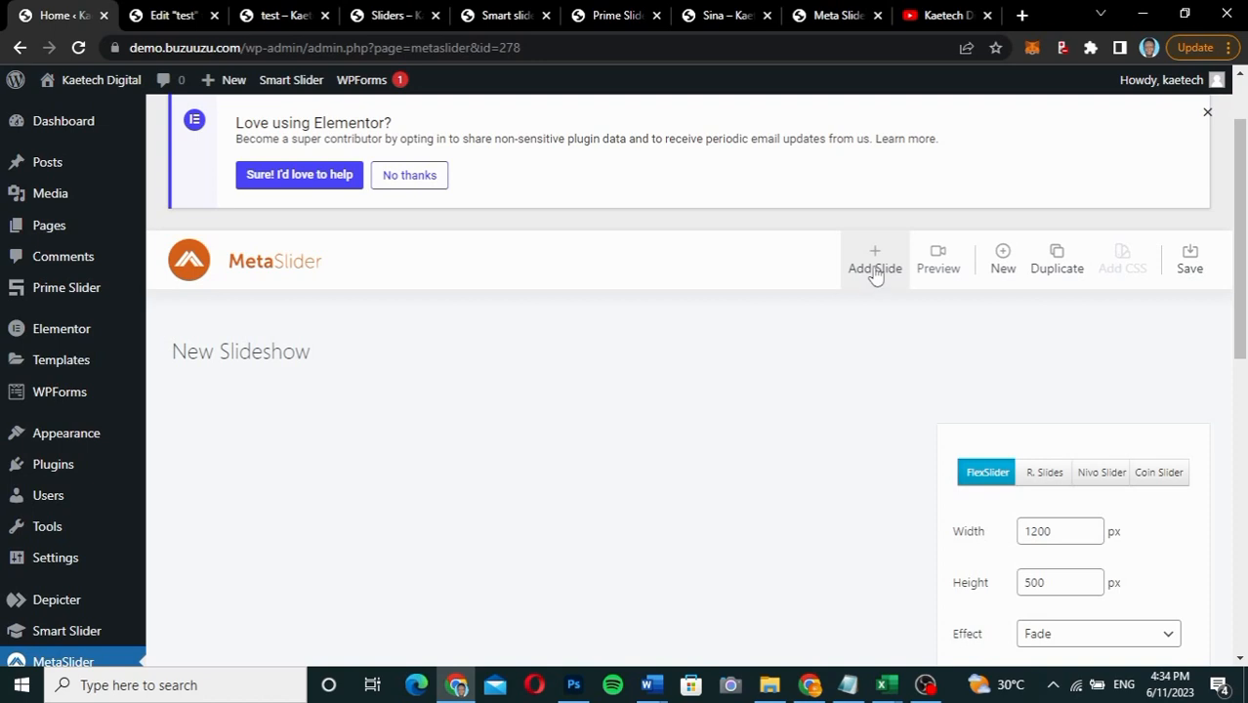
Step: Add an image slide to the new slideshow using the black picture with the colorfully lit laptop from the media library
click(877, 266)
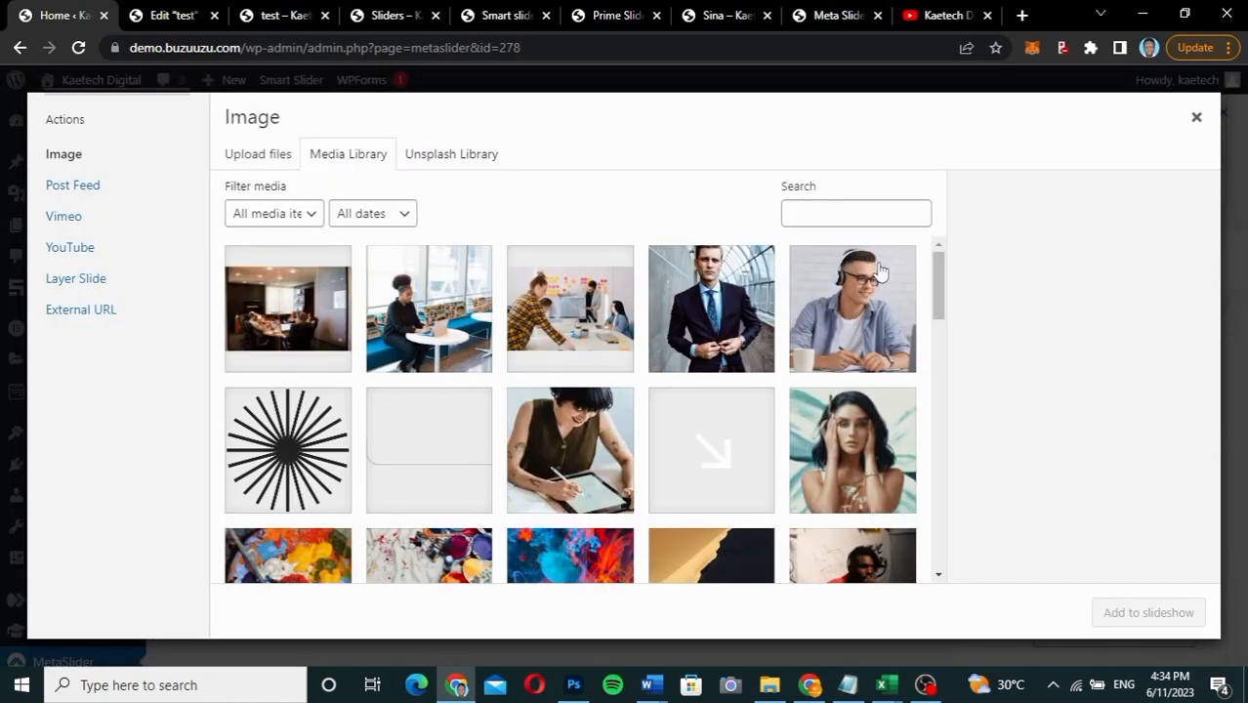
scroll(494, 483, down, 4)
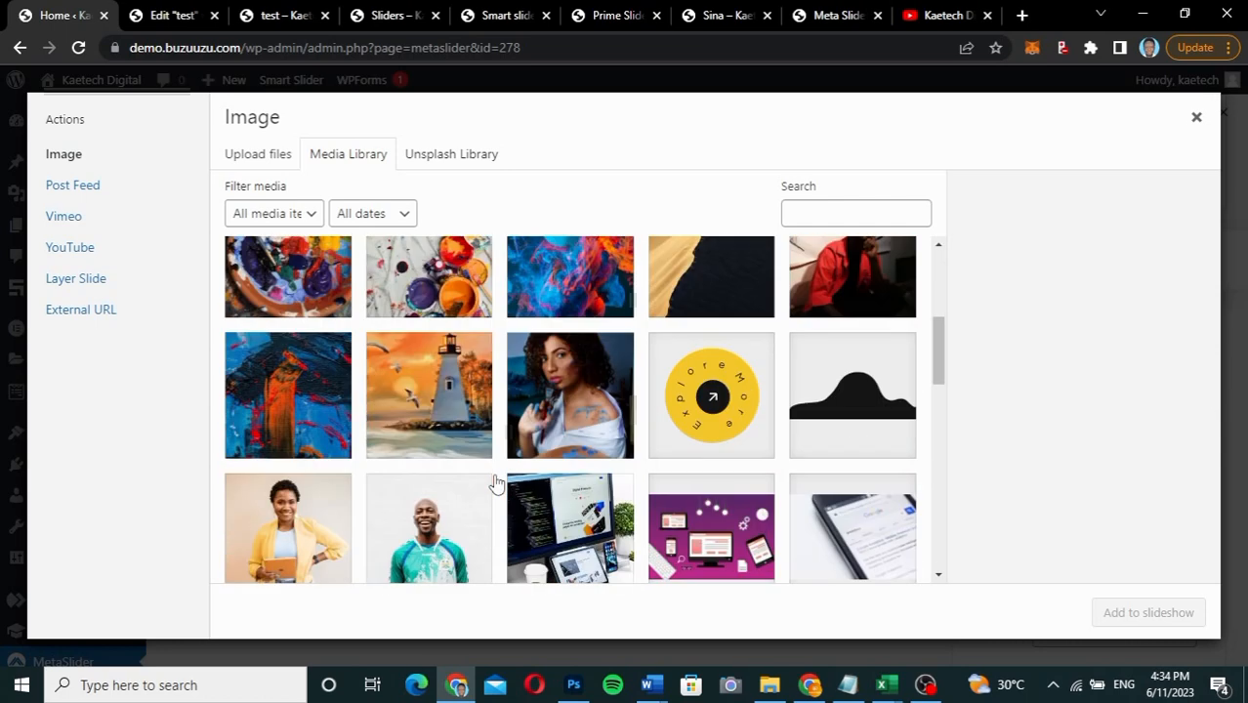
scroll(495, 483, down, 1)
scroll(549, 484, down, 2)
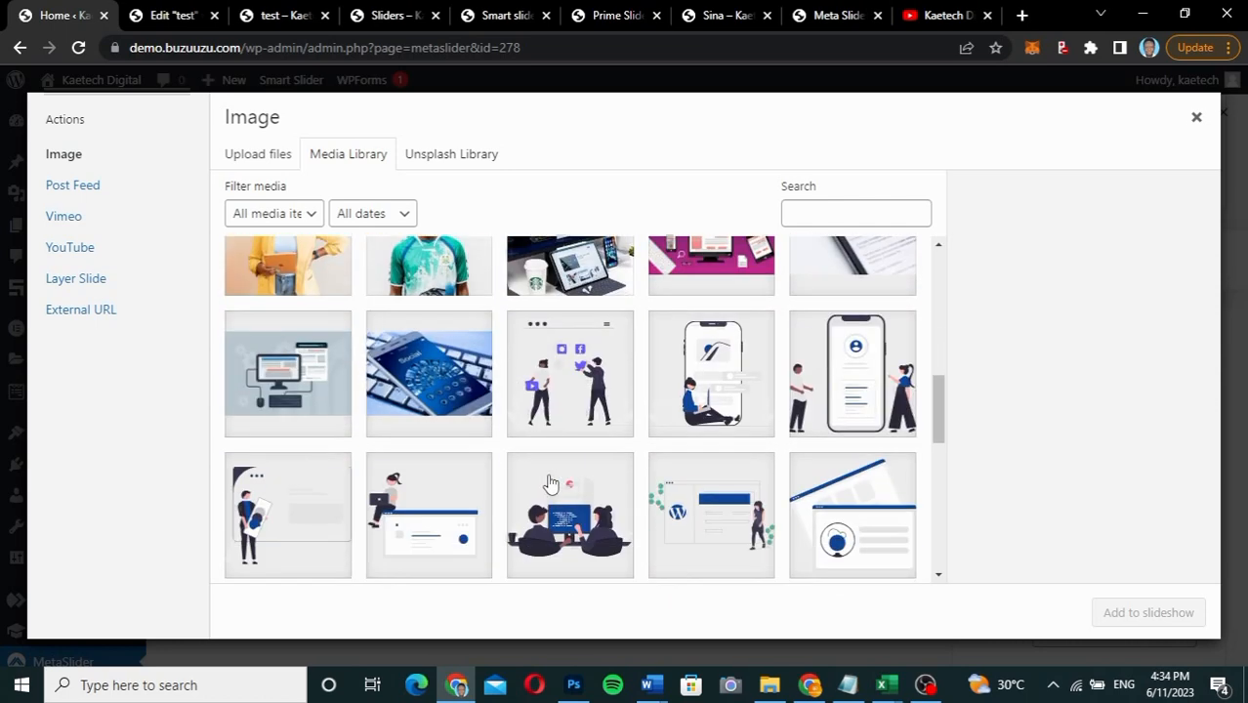
scroll(550, 482, down, 3)
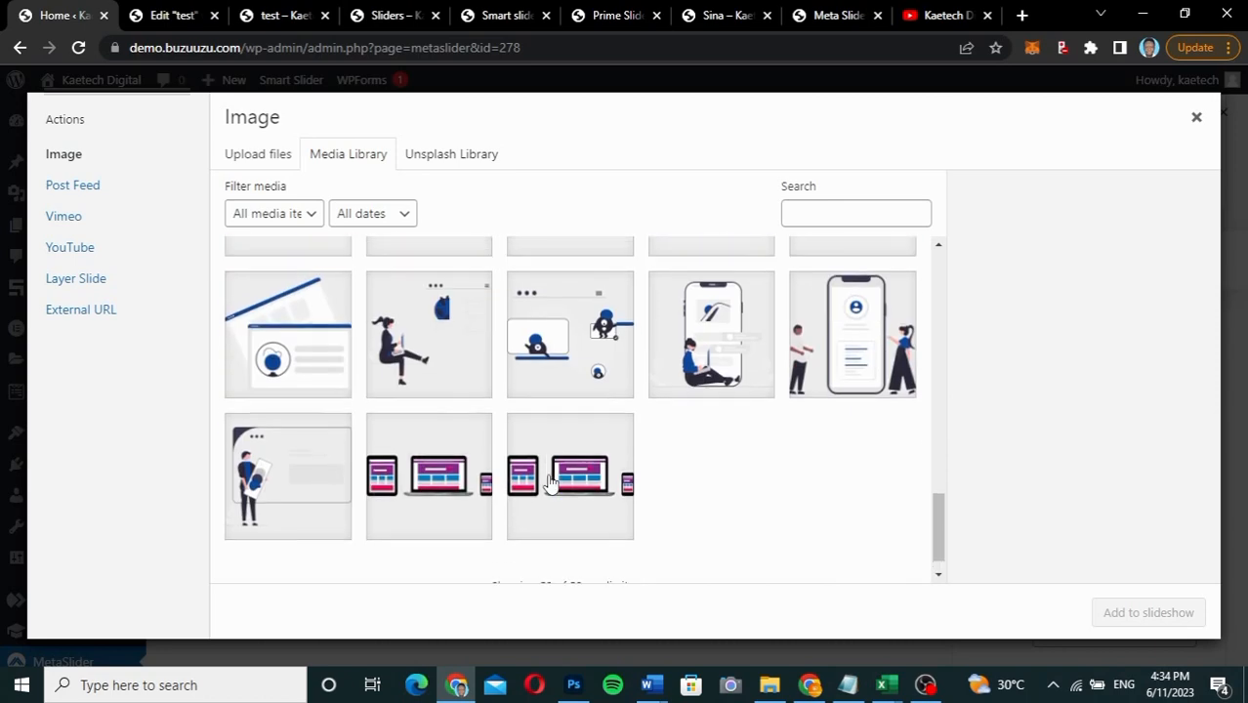
scroll(550, 483, up, 1)
click(441, 414)
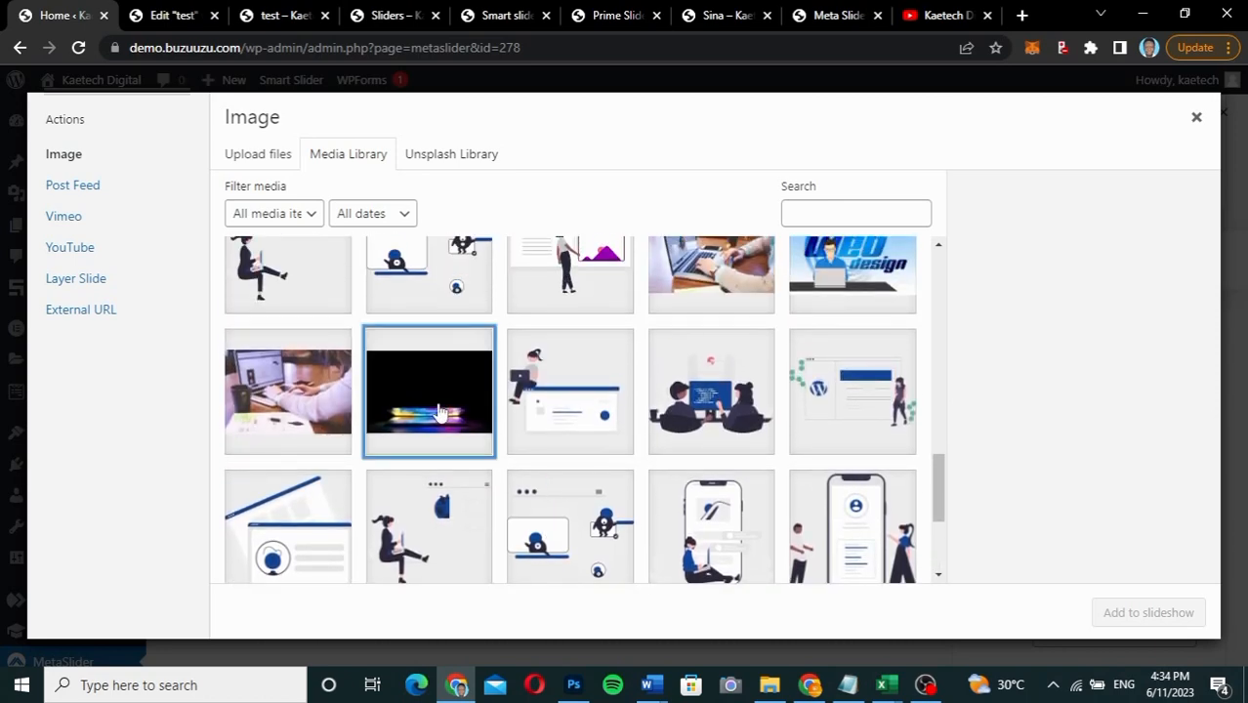
click(1179, 614)
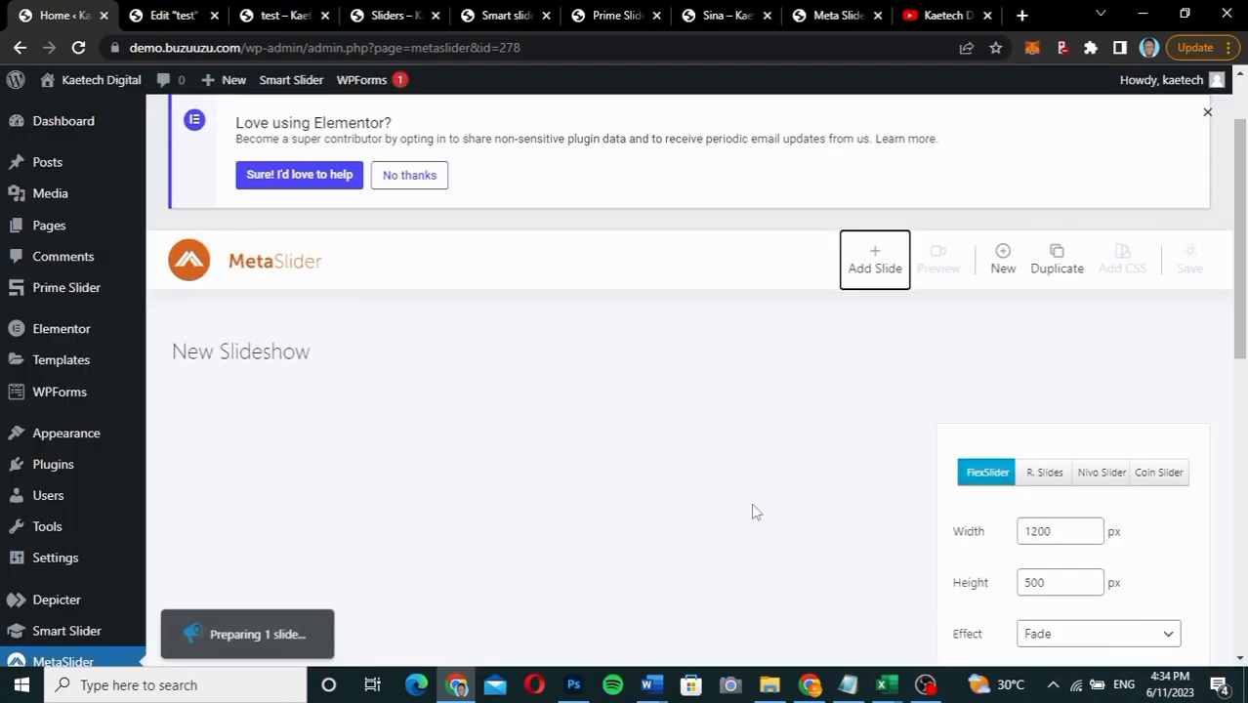
Step: Set the new image slide's caption source to Enter manually
scroll(513, 511, down, 3)
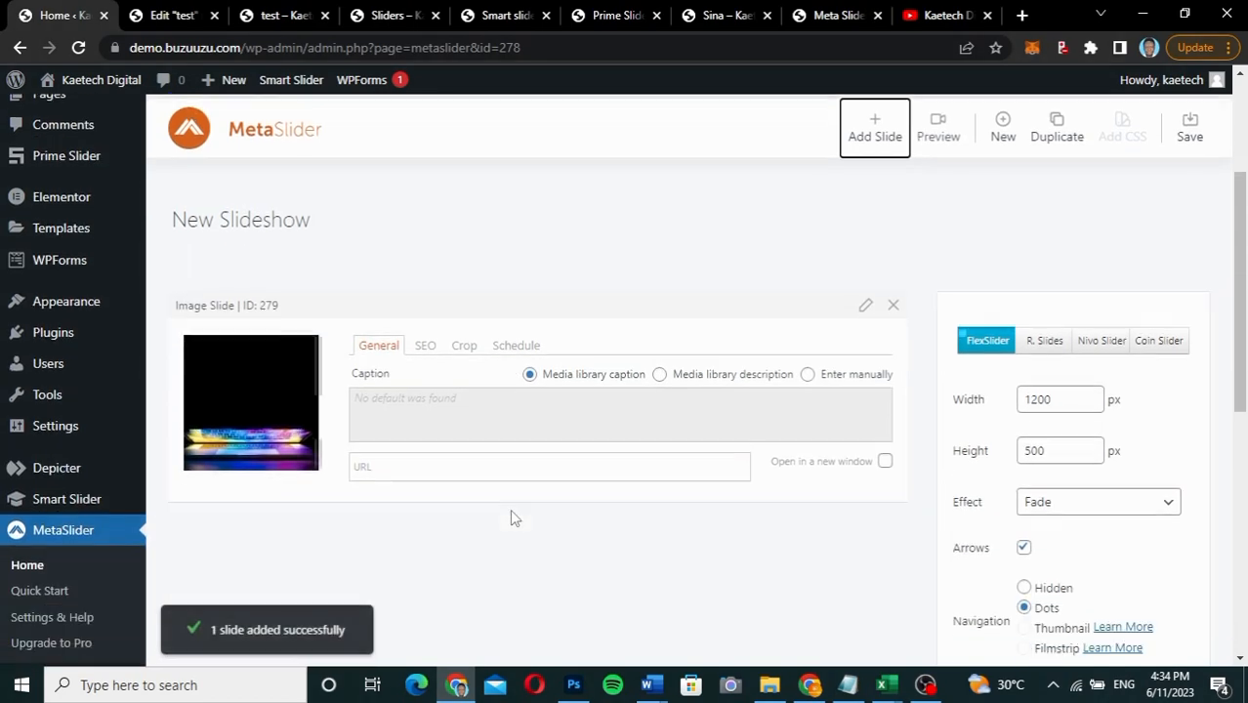
scroll(512, 511, up, 2)
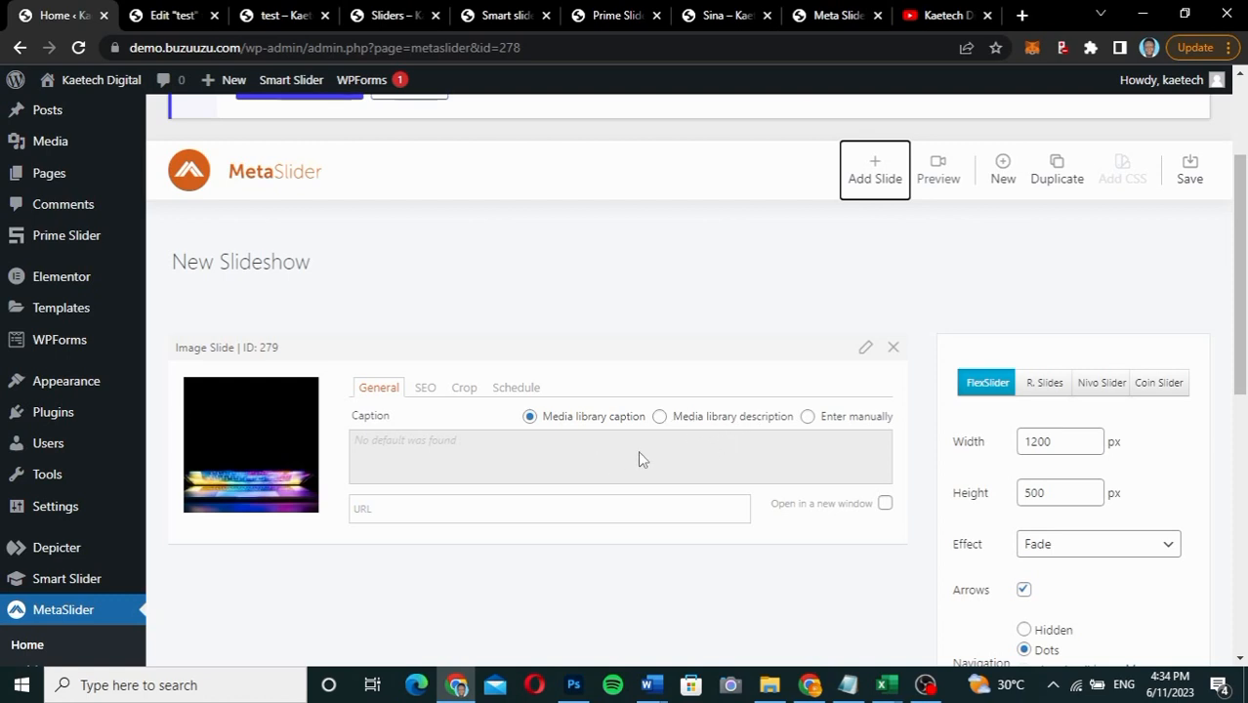
click(810, 419)
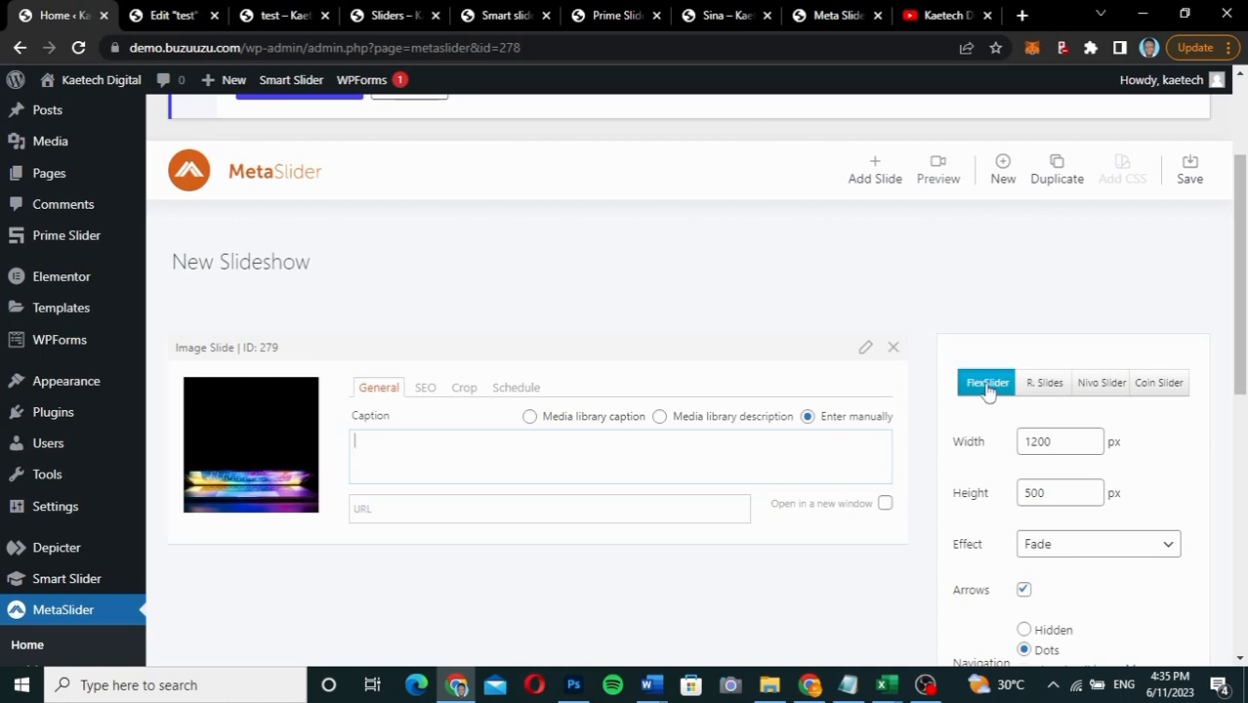
Step: Switch the slideshow type through R. Slides, Nivo Slider and Coin Slider, then back to FlexSlider
click(1032, 387)
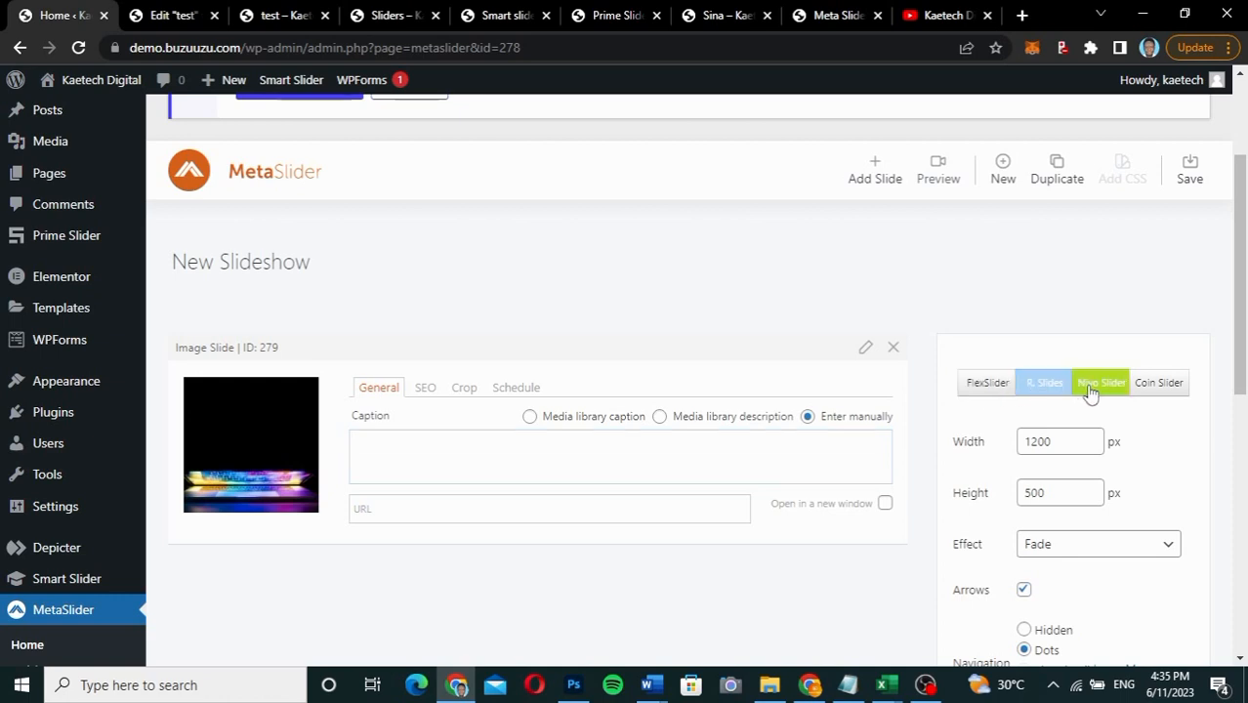
click(1091, 390)
click(1153, 387)
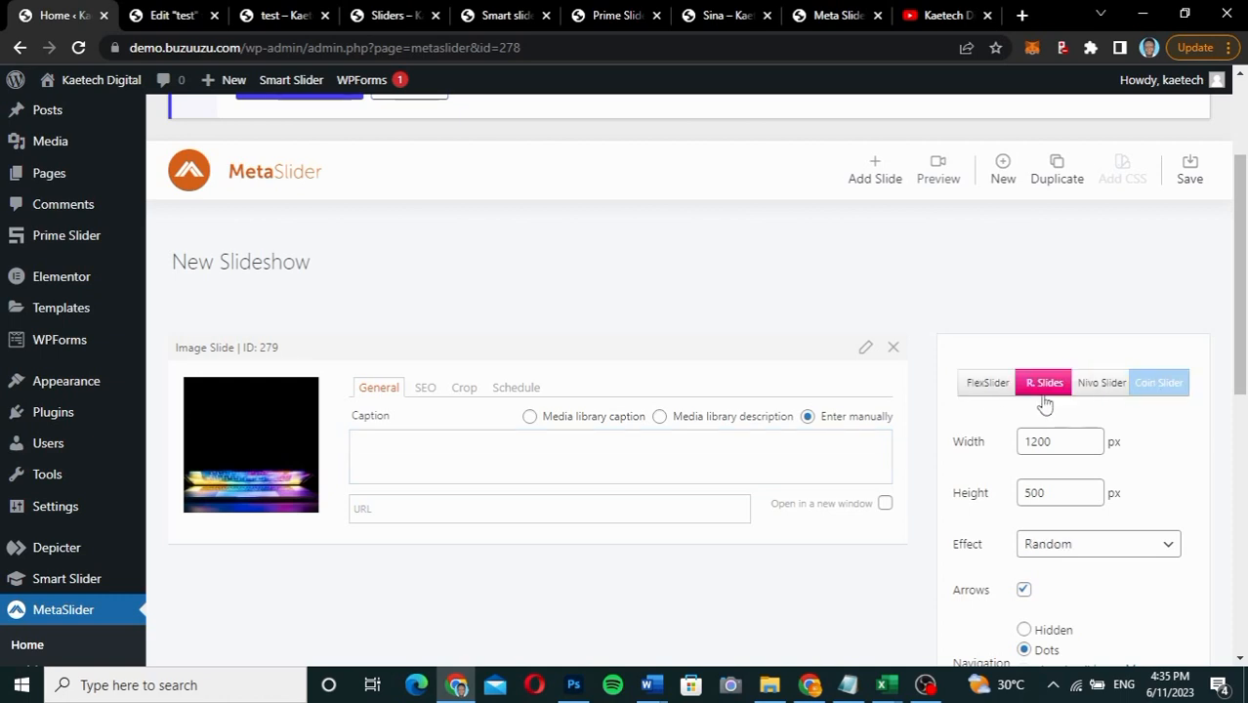
click(993, 391)
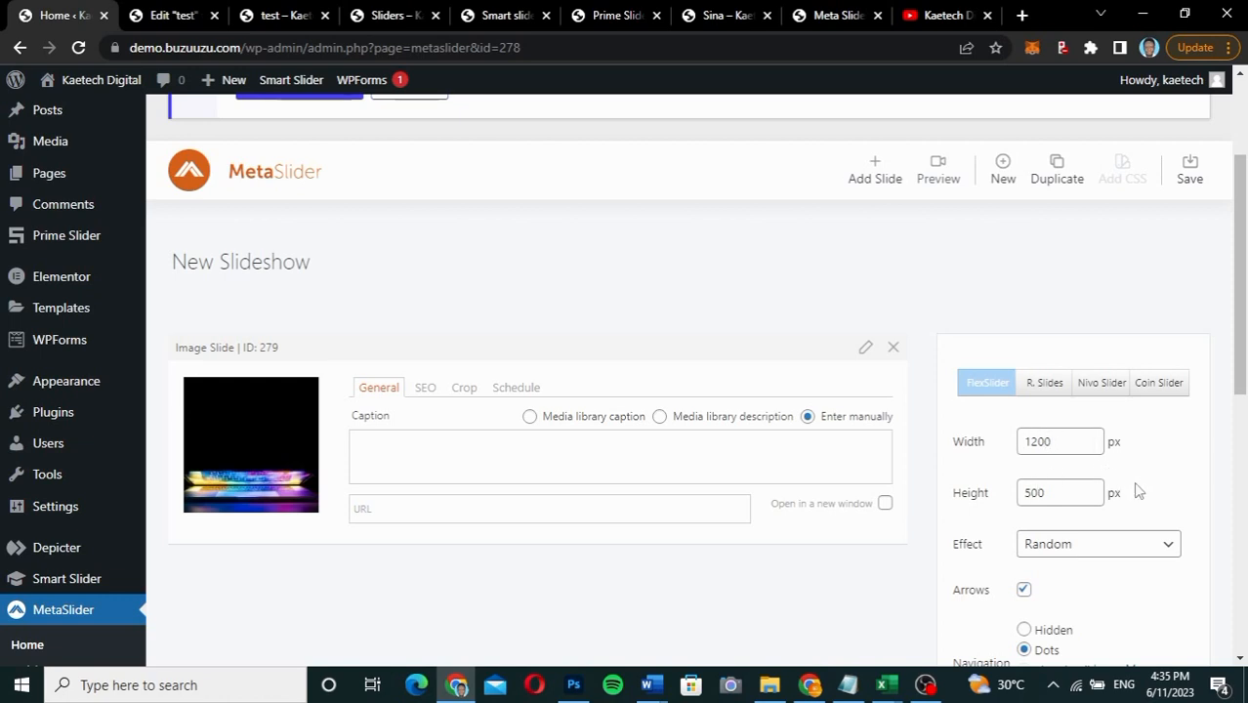
Step: Review the slideshow's effect, arrow, navigation and theme options, then copy its [metaslider id="278"] shortcode
scroll(1136, 491, down, 3)
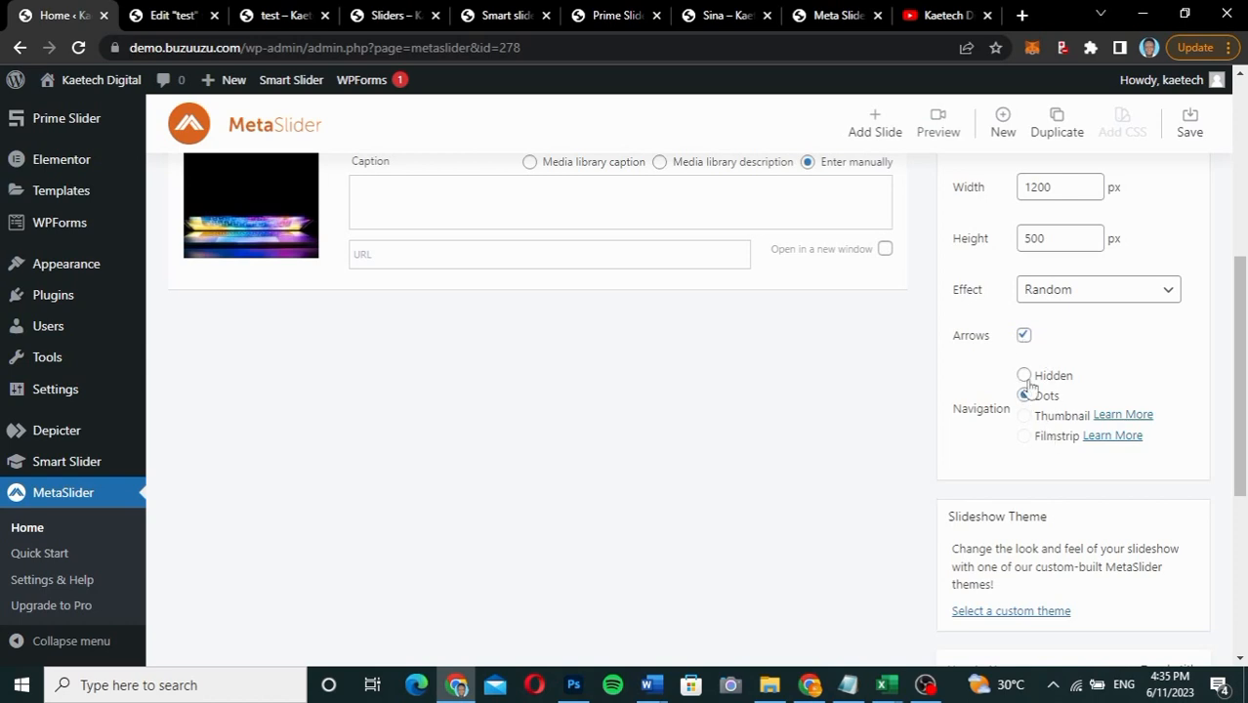
scroll(1058, 442, down, 1)
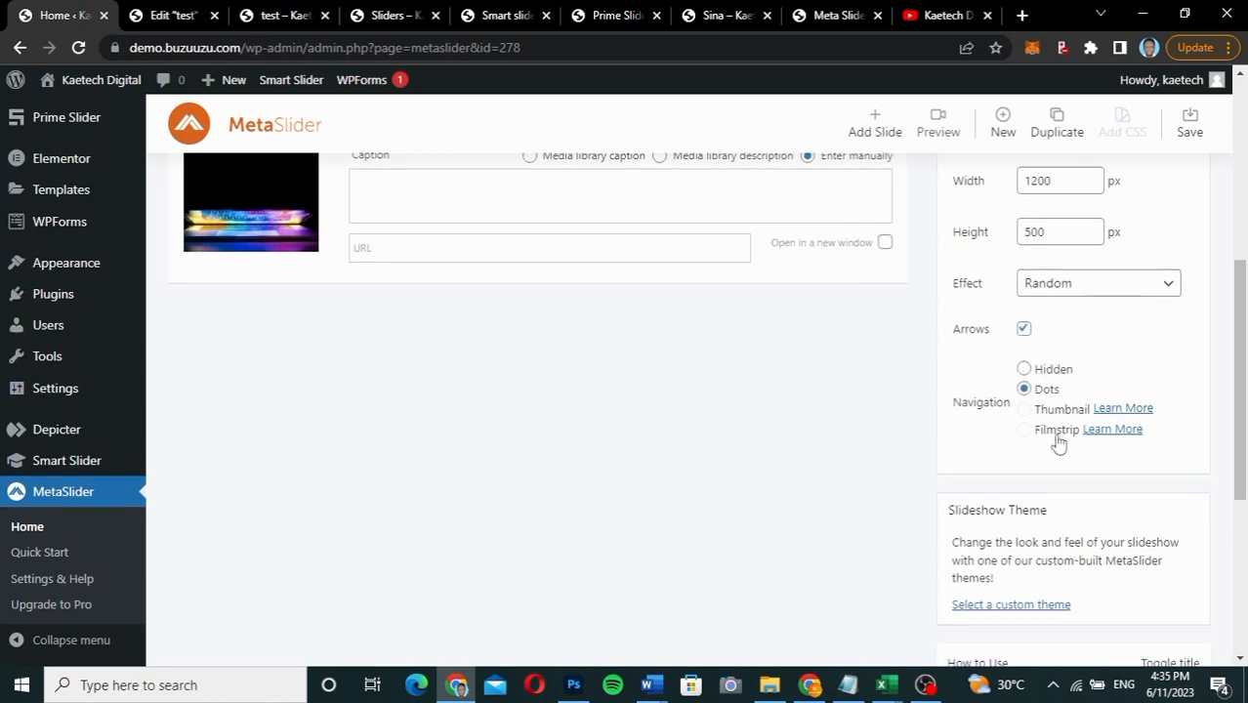
scroll(1060, 442, down, 1)
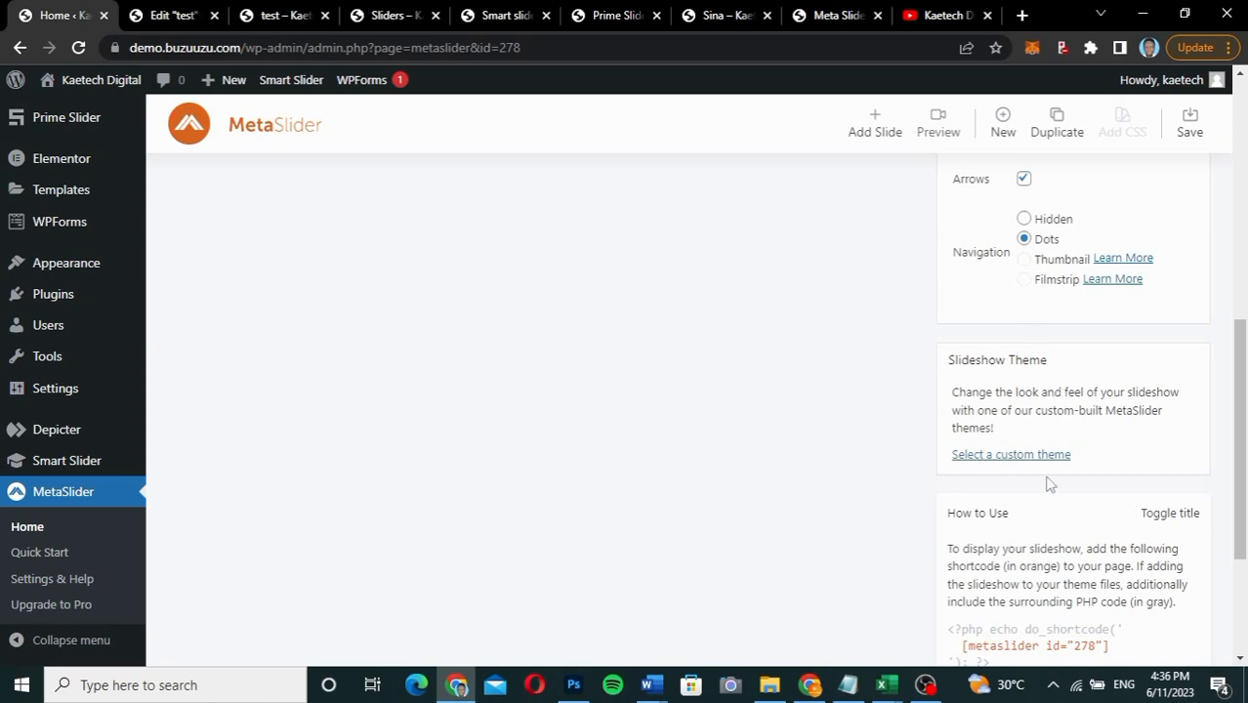
scroll(1050, 484, down, 1)
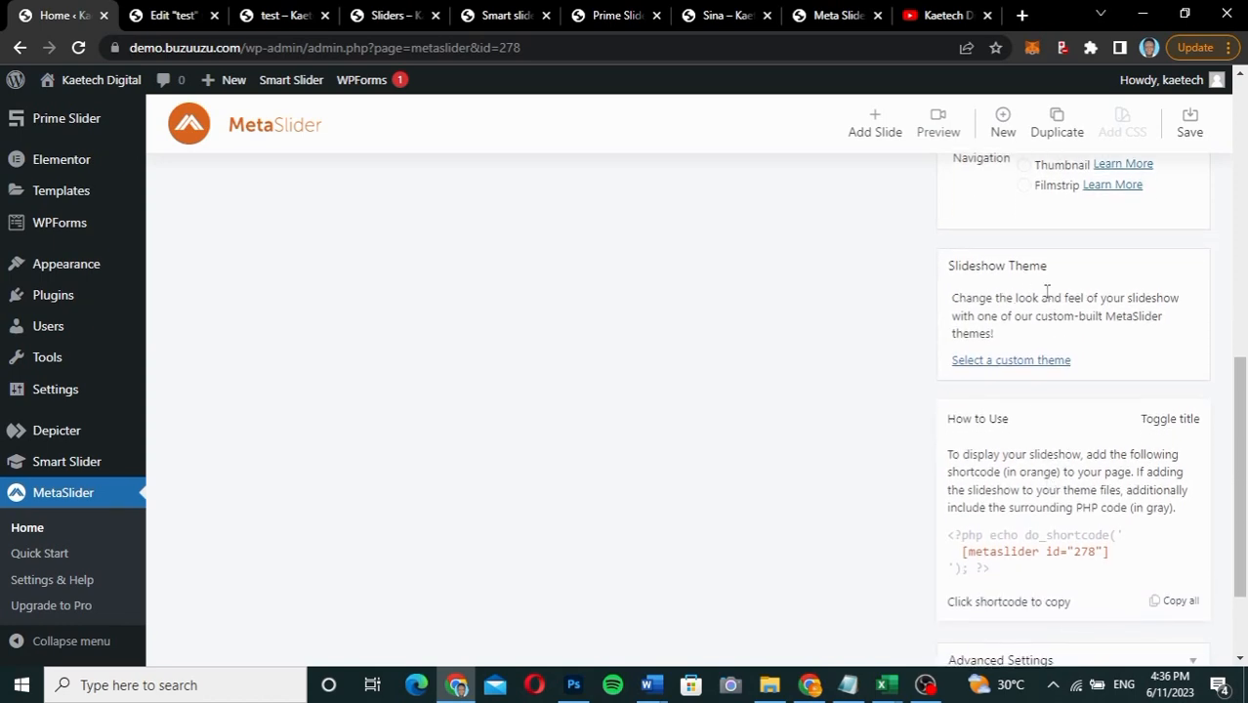
scroll(1054, 414, down, 1)
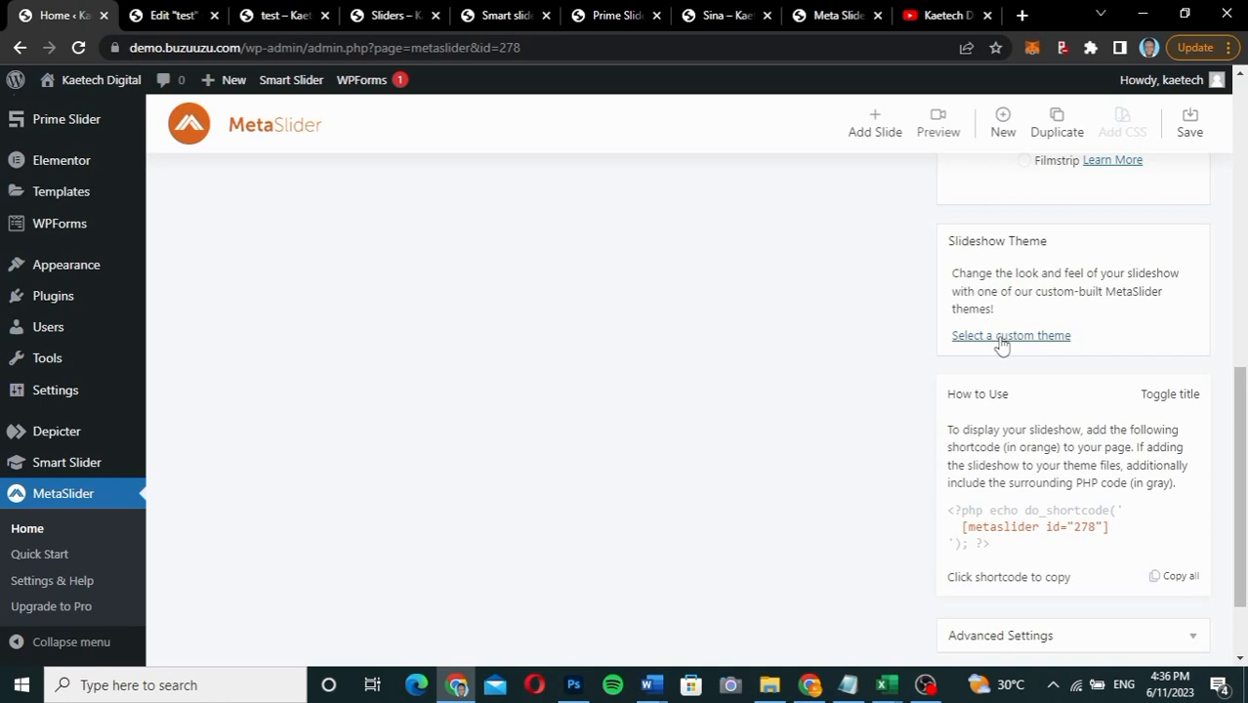
scroll(1027, 410, down, 2)
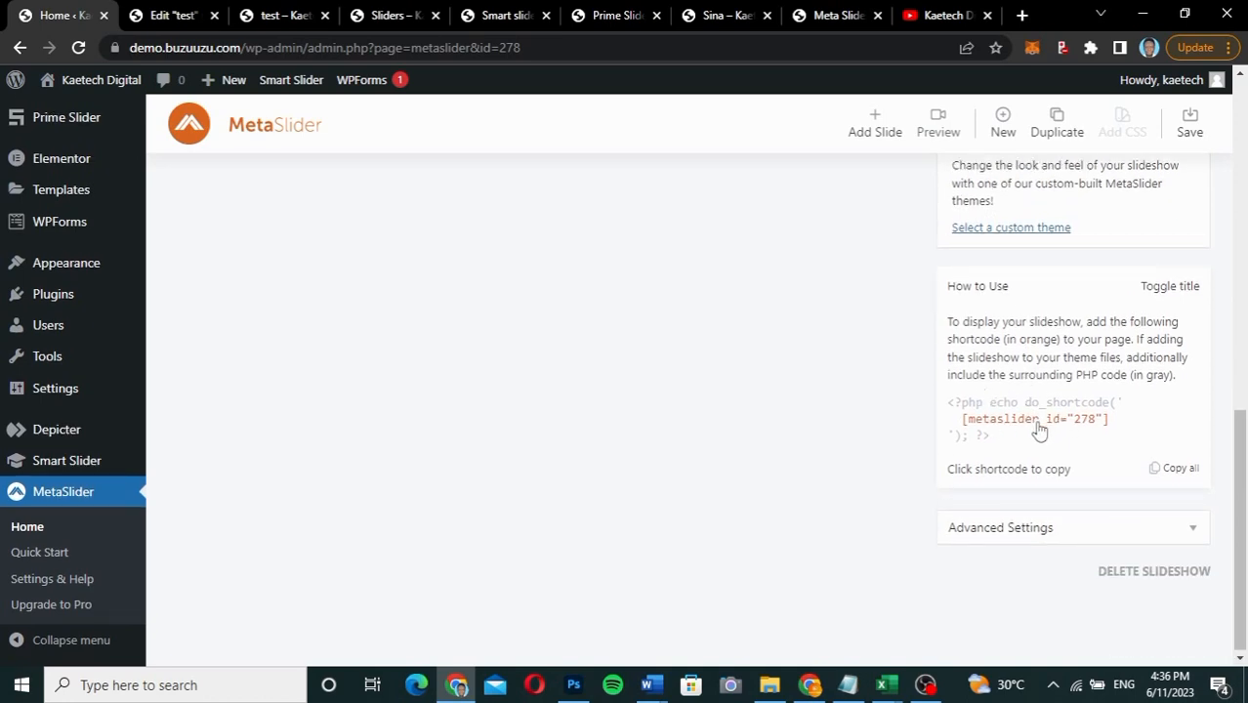
click(1037, 427)
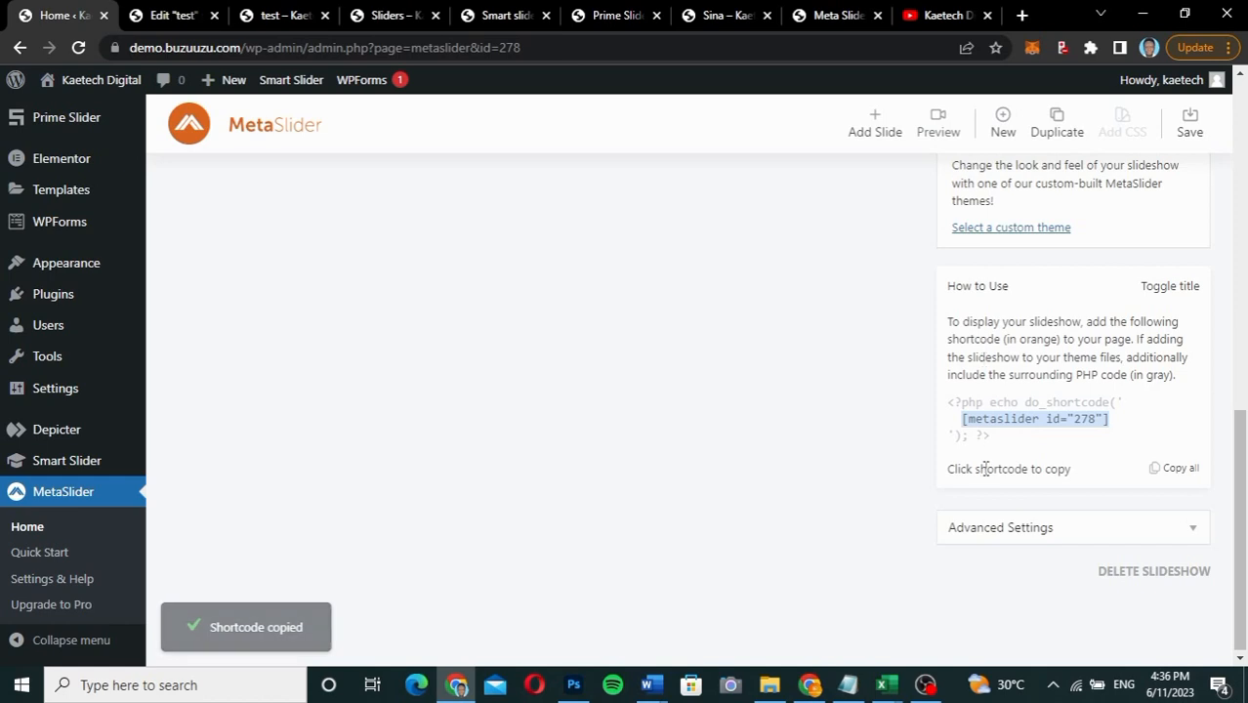
Step: Expand the slideshow's advanced settings and look through them as far as the developer options, then return to the slides
click(1003, 536)
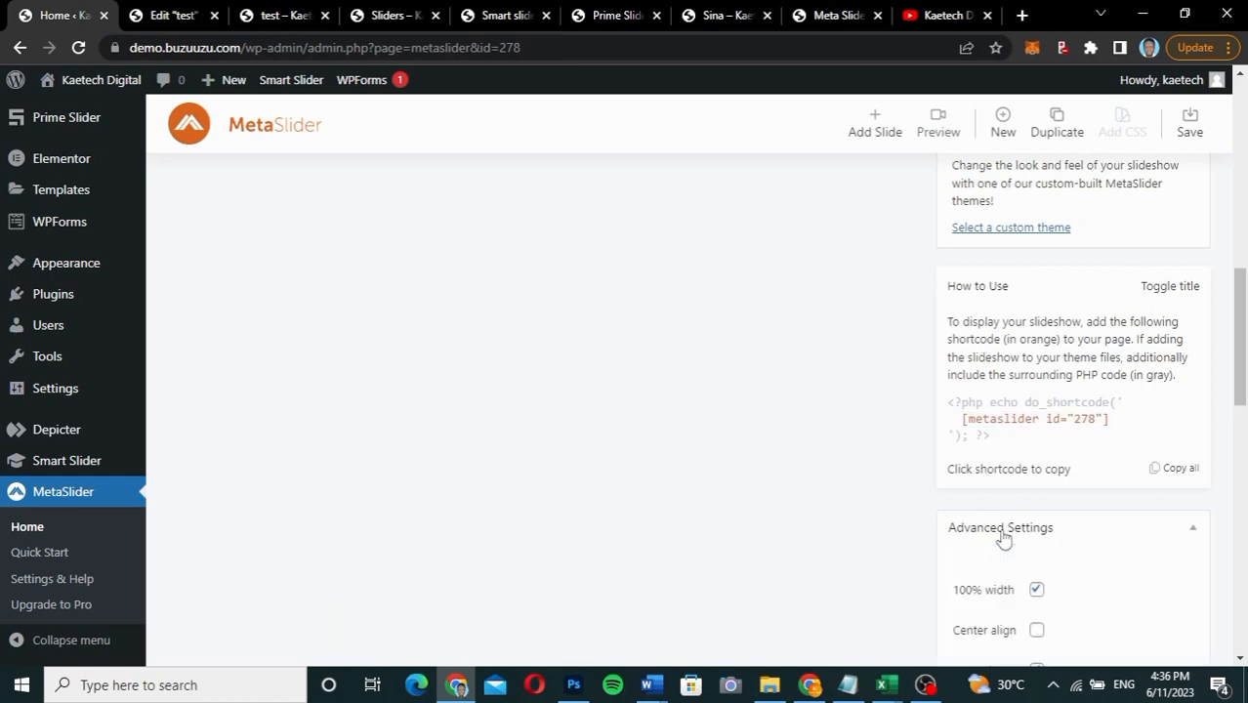
scroll(1003, 536, down, 3)
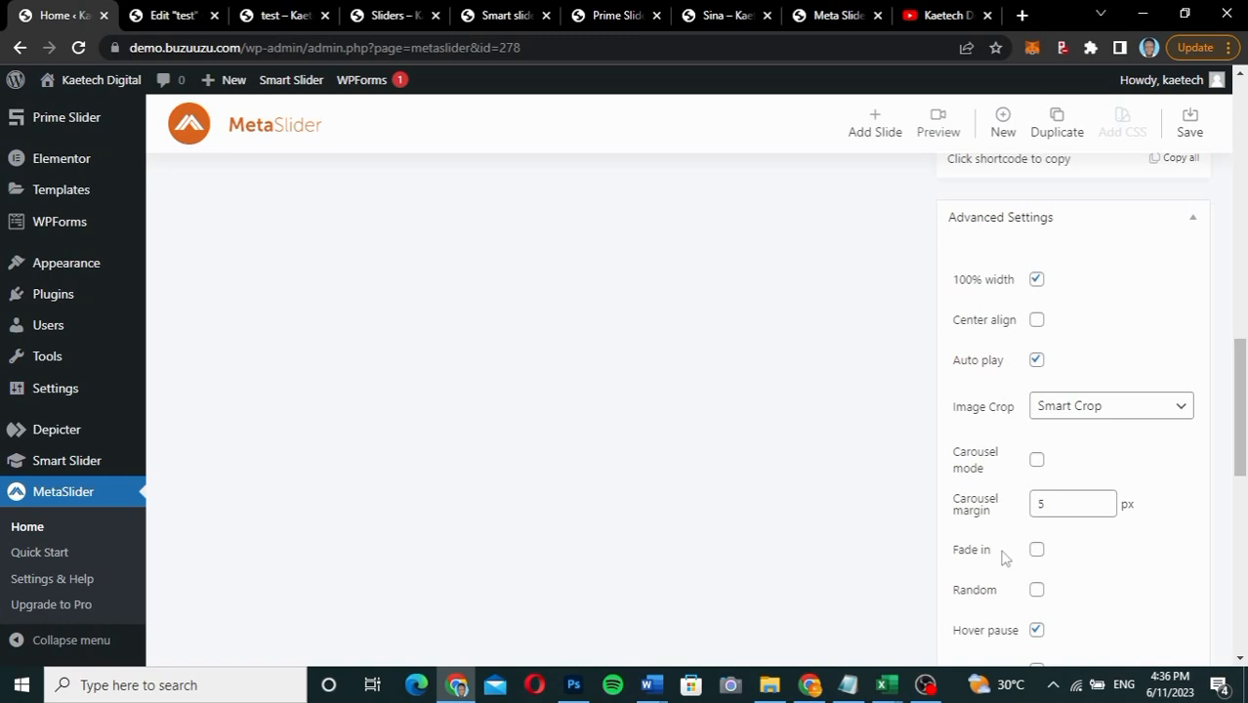
scroll(1003, 556, down, 5)
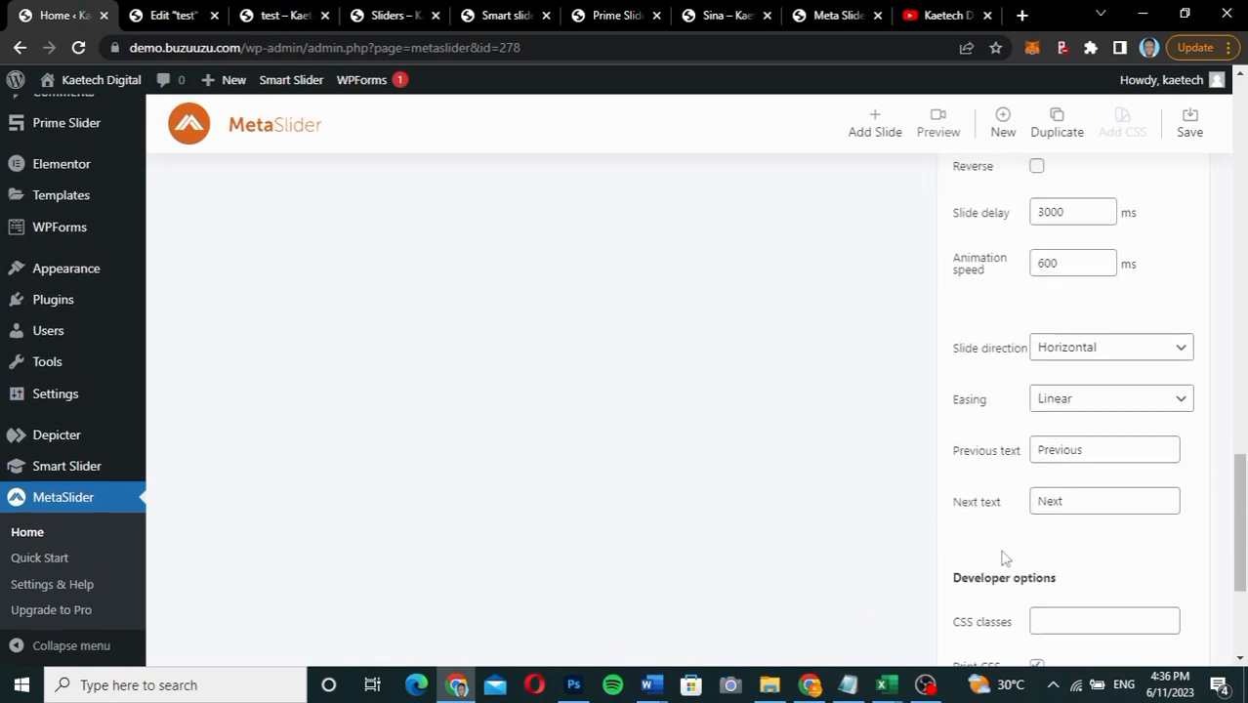
scroll(1003, 557, up, 2)
scroll(1007, 557, up, 5)
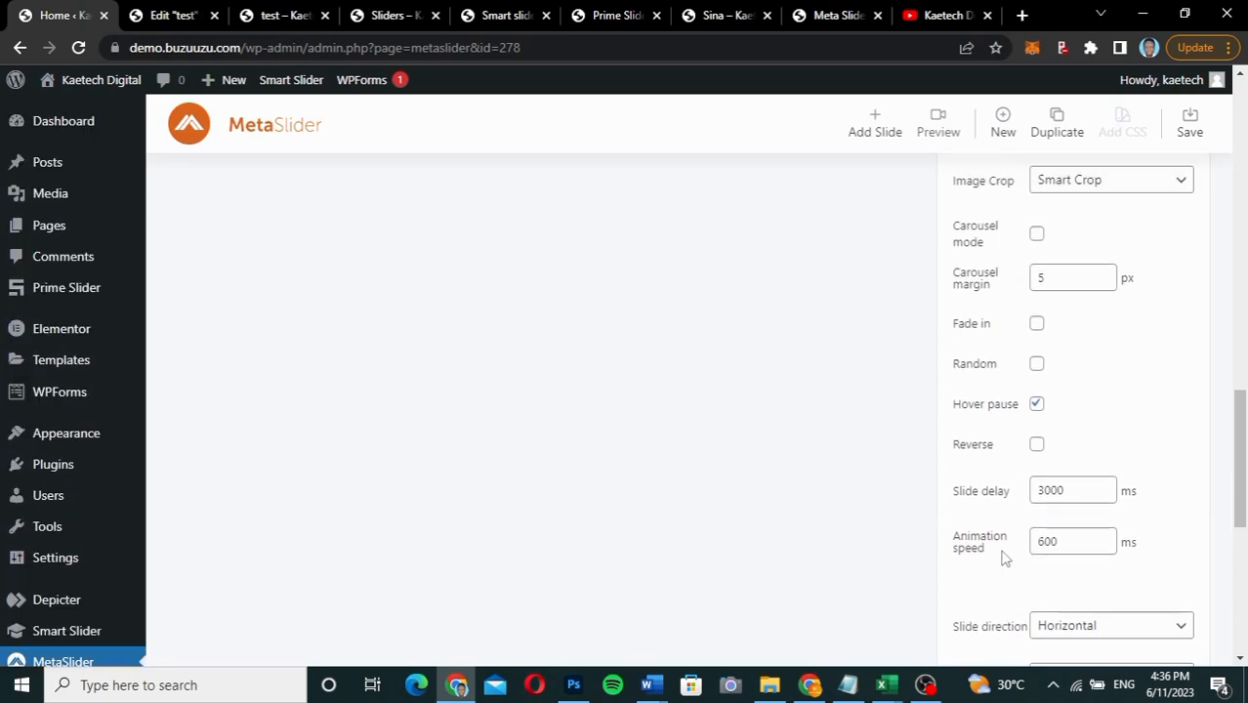
scroll(1006, 557, up, 3)
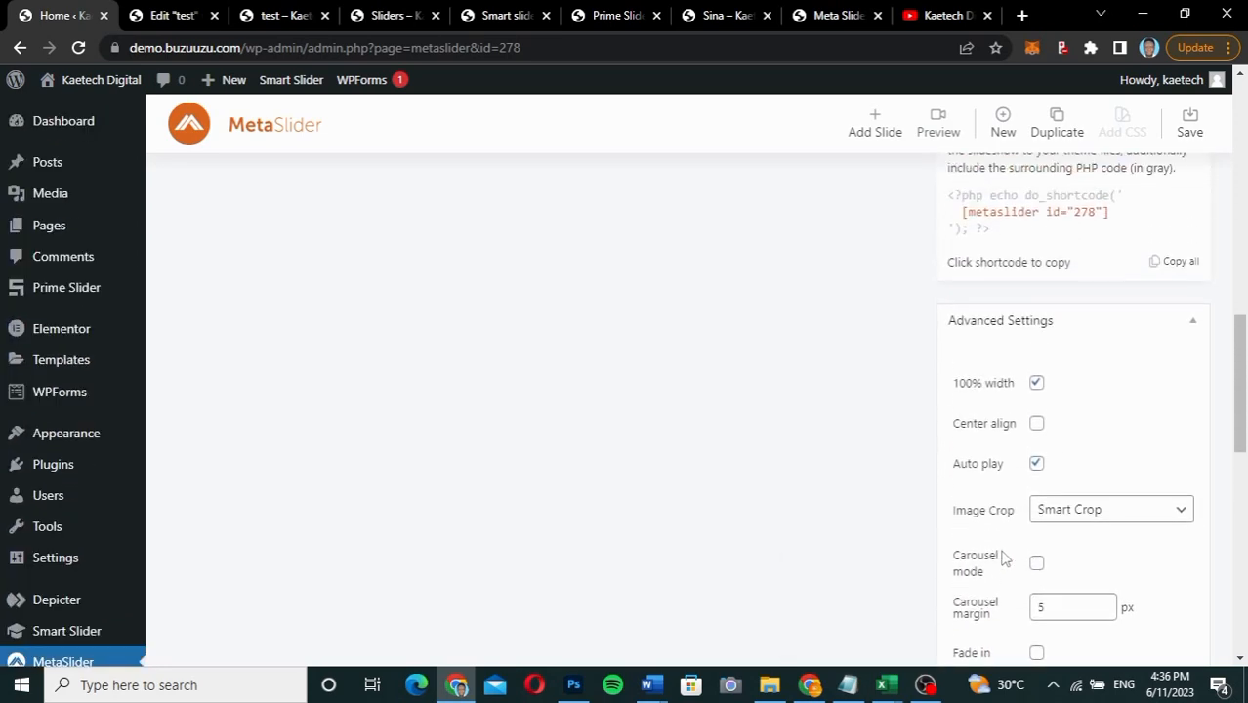
scroll(1006, 555, up, 4)
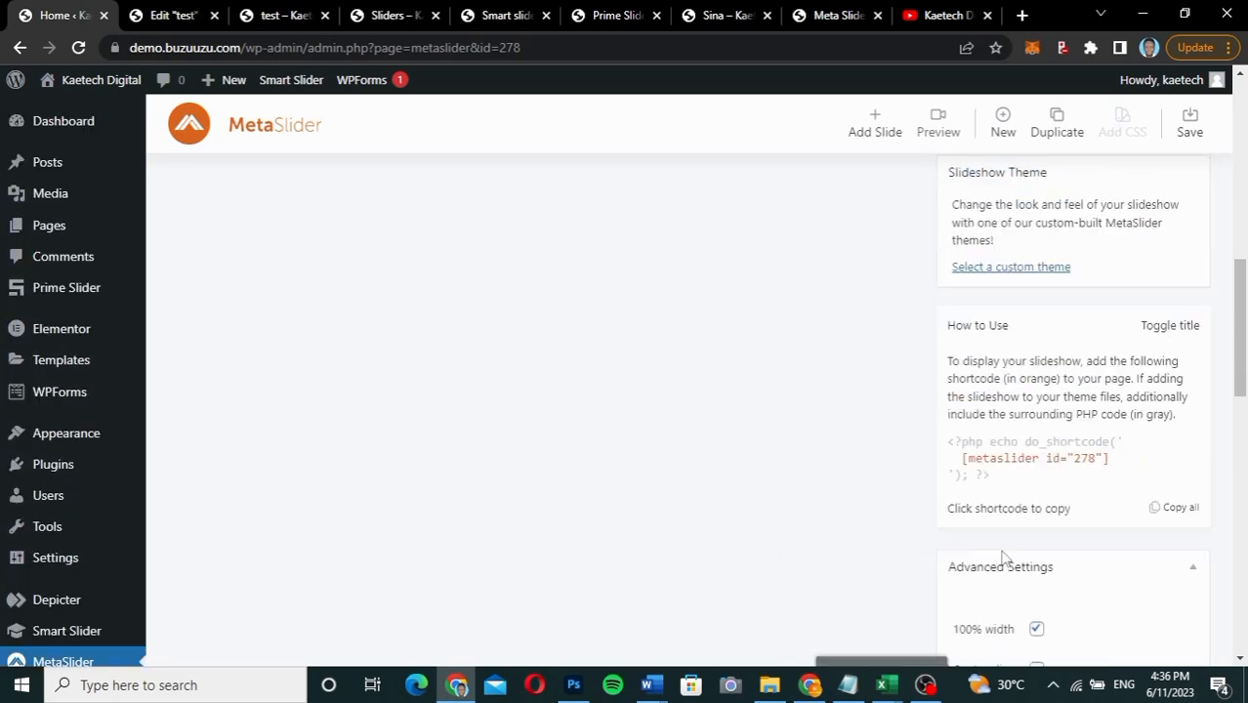
scroll(1006, 360, up, 6)
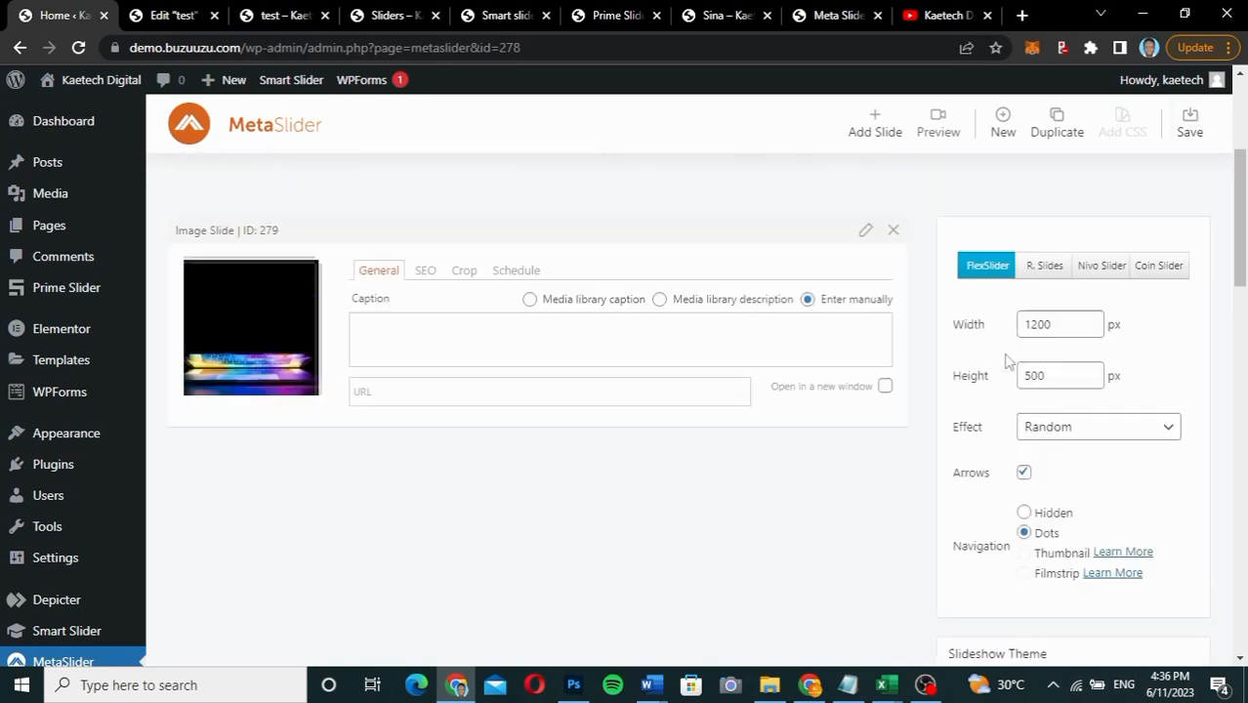
scroll(779, 465, down, 4)
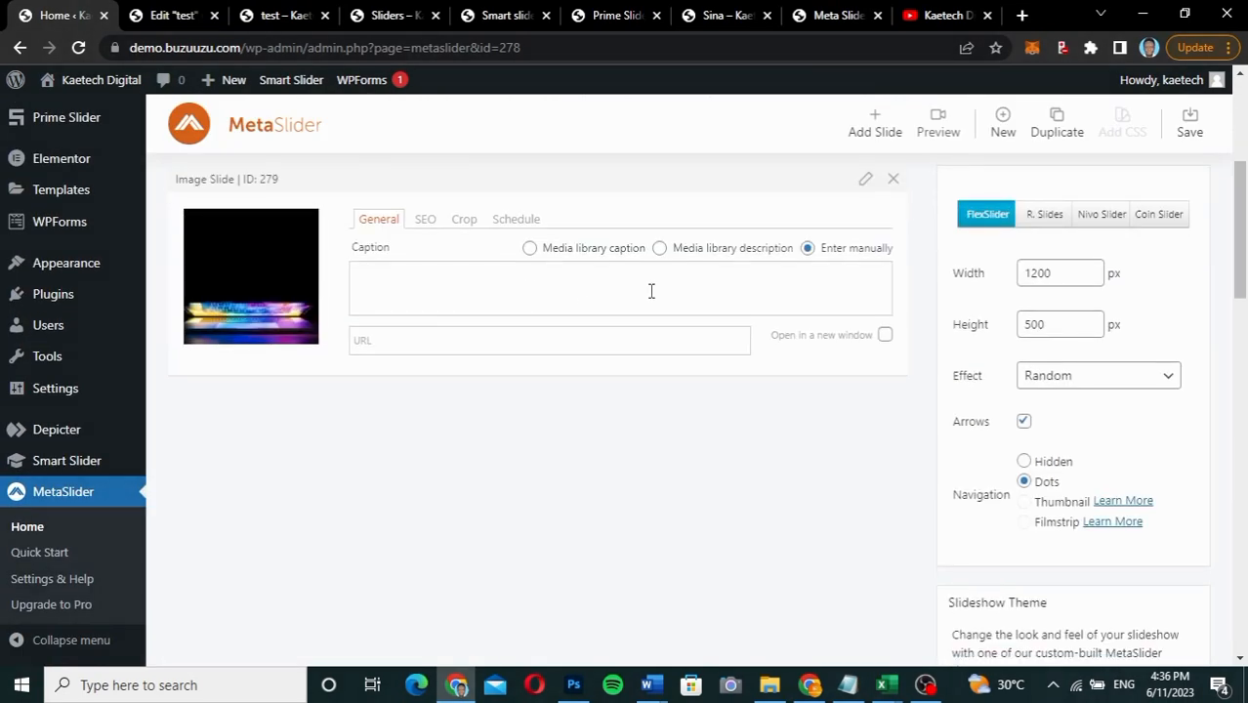
Step: Add a second image slide using mobile-phone-1917737_640.jpg from the media library
click(879, 125)
scroll(571, 484, down, 3)
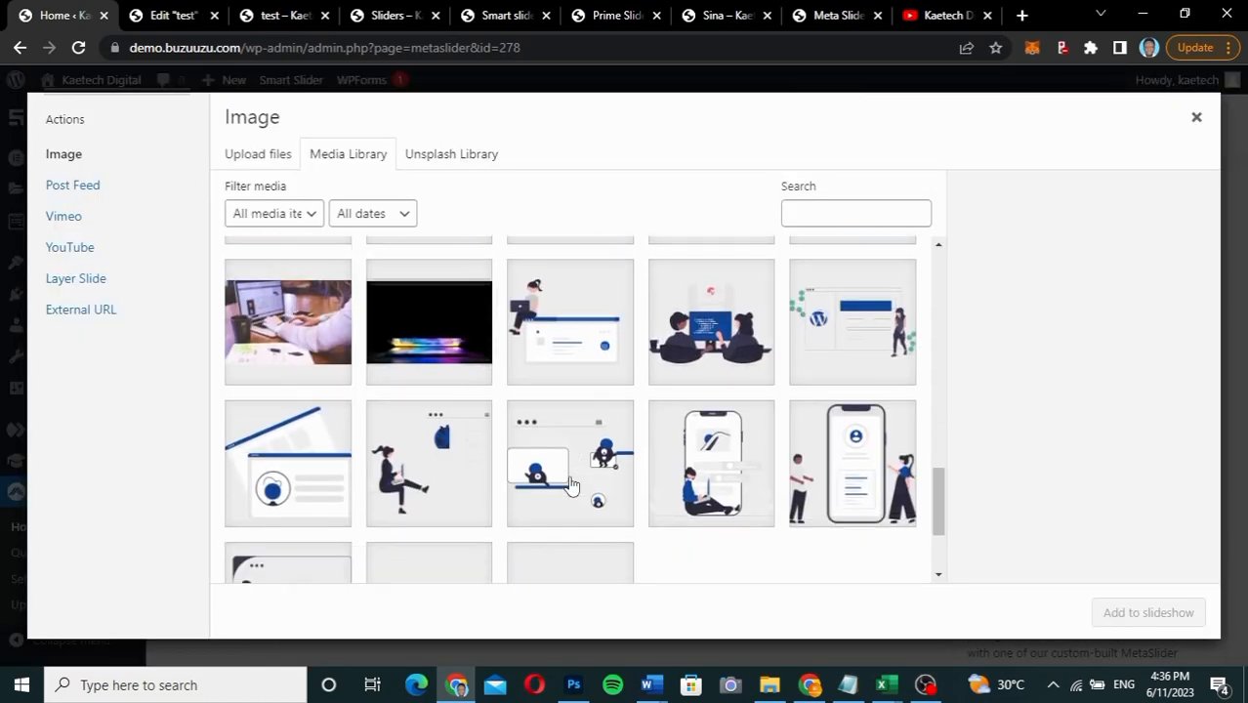
scroll(572, 484, up, 3)
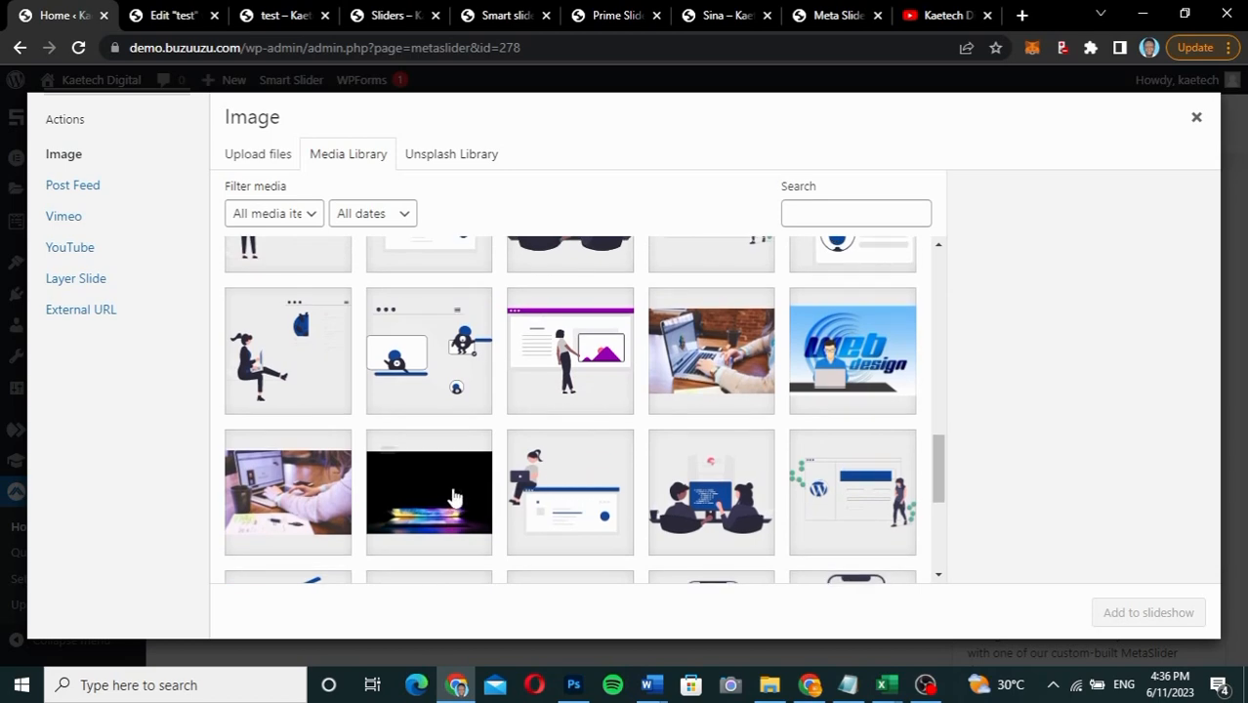
scroll(613, 407, up, 5)
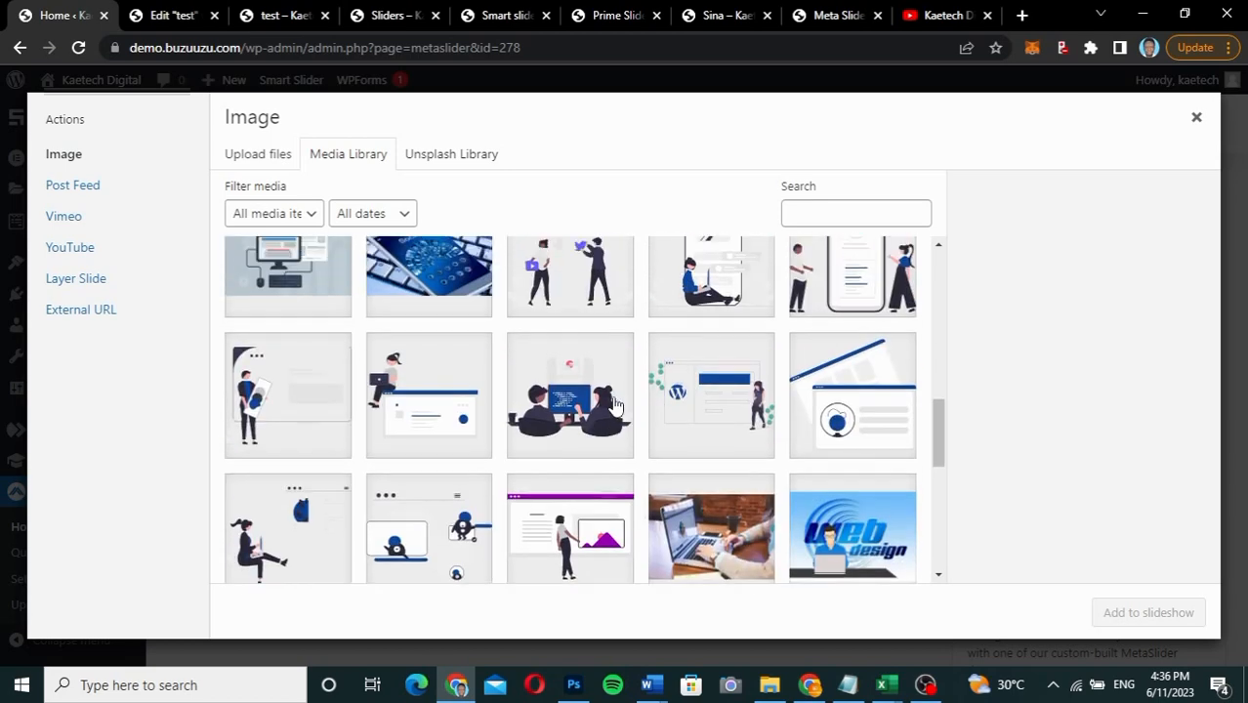
click(415, 439)
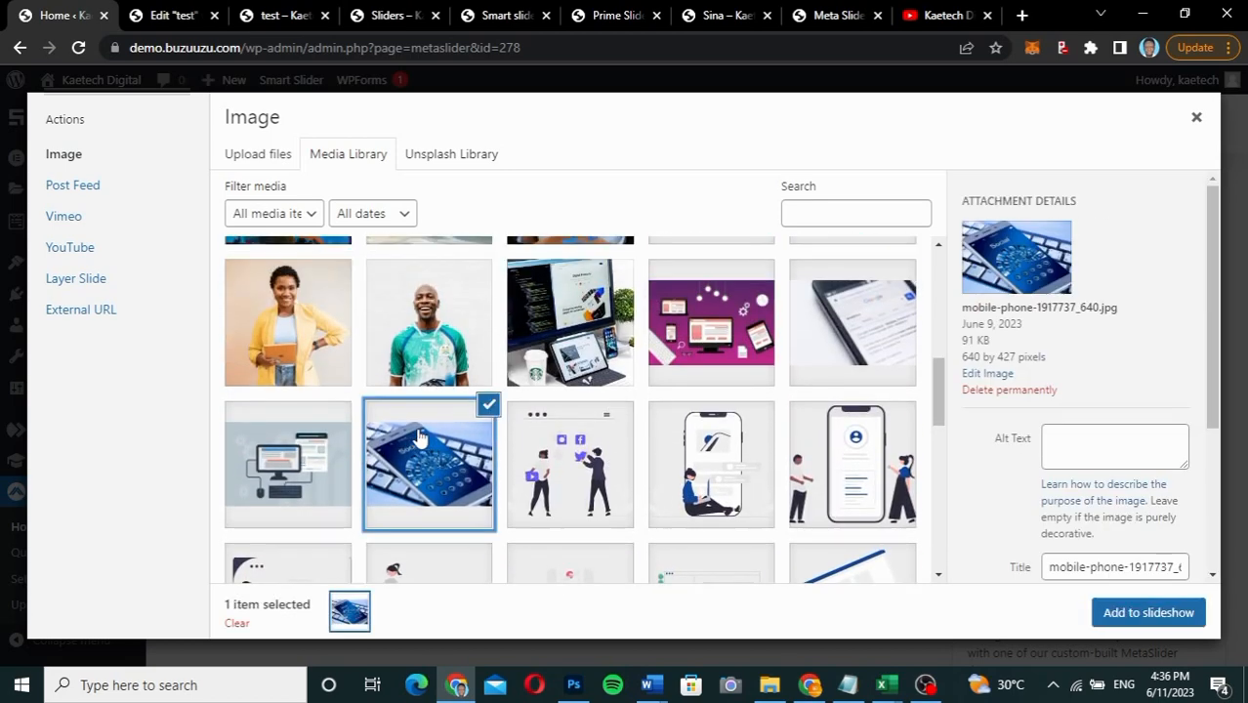
click(1131, 611)
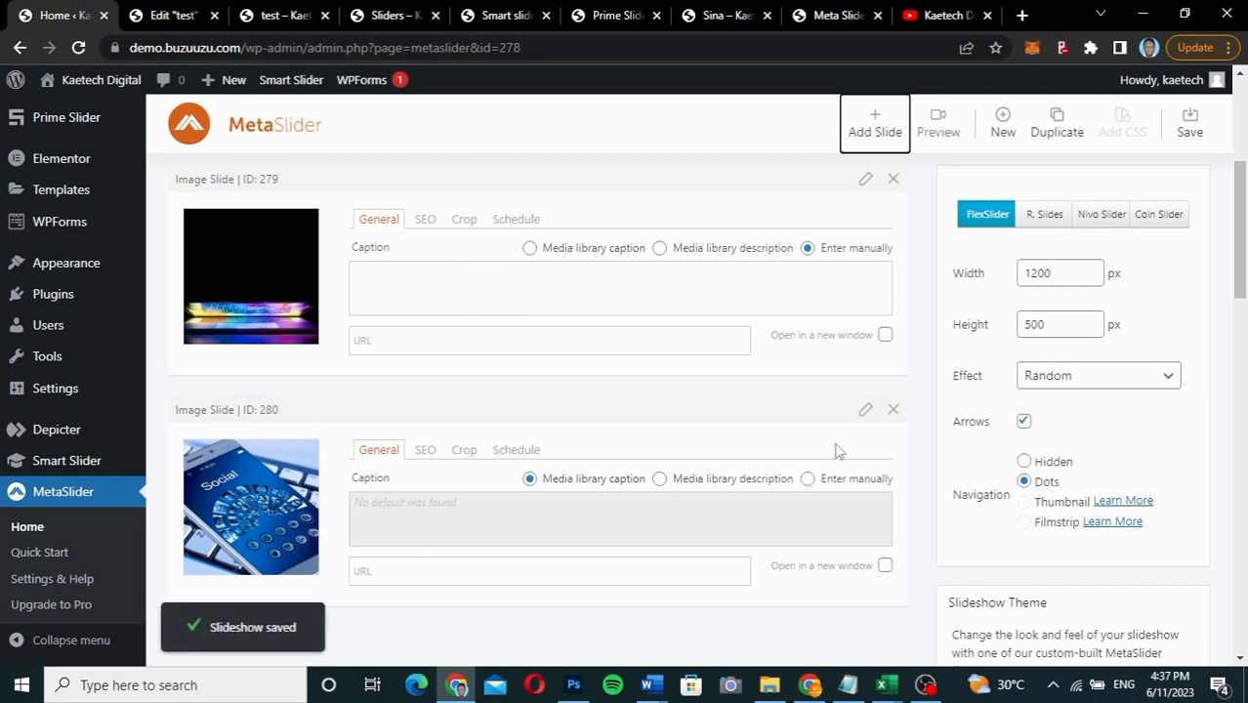
Step: Add a third image slide using the purple web design illustration with the computer monitor from the media library
scroll(835, 452, up, 3)
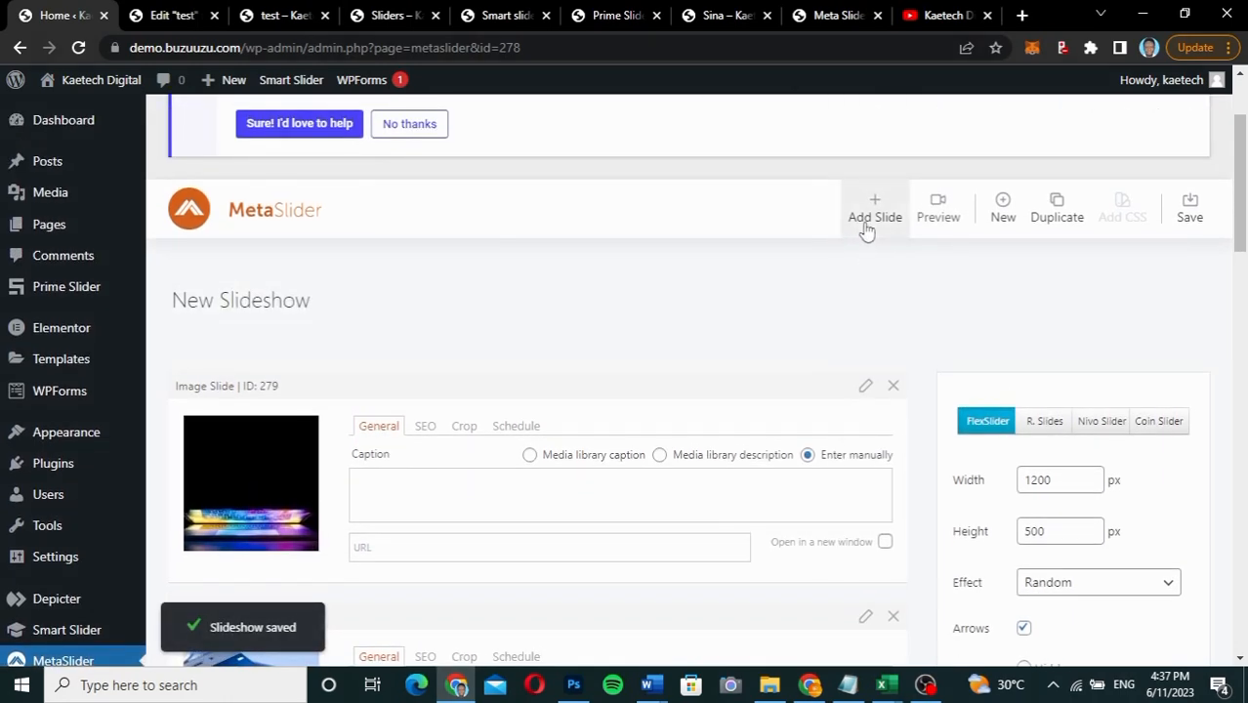
click(867, 221)
scroll(612, 406, up, 1)
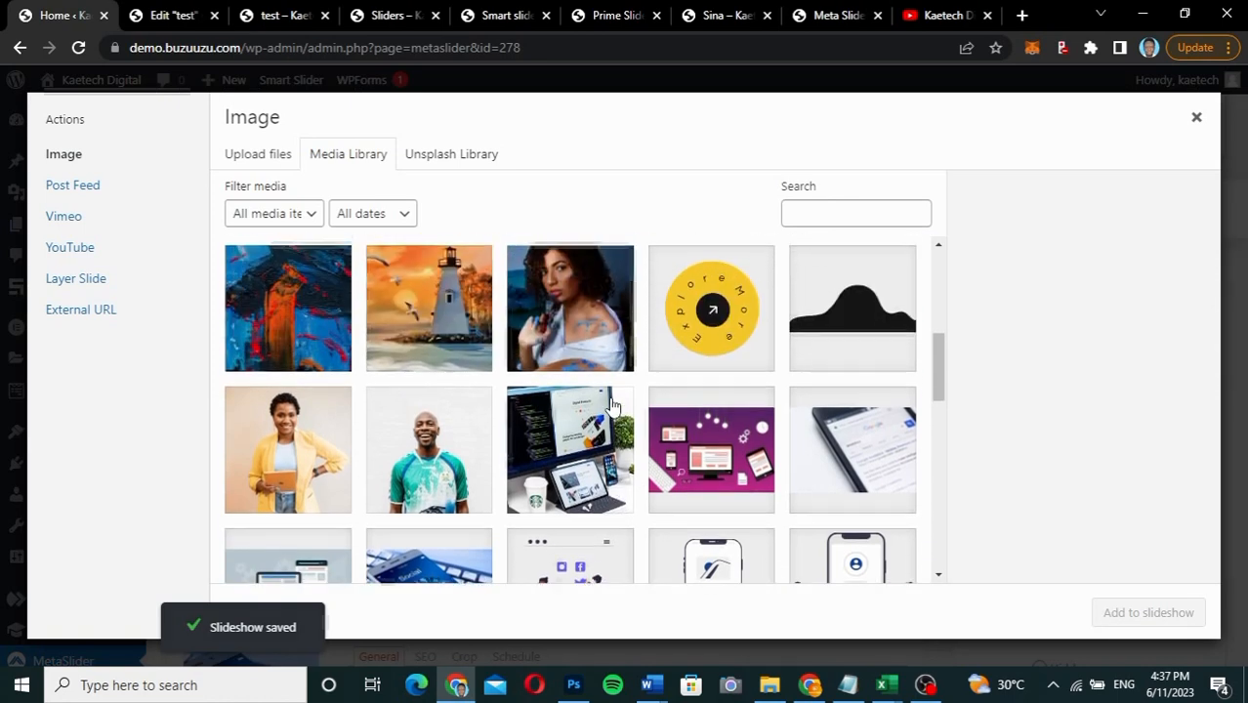
click(704, 432)
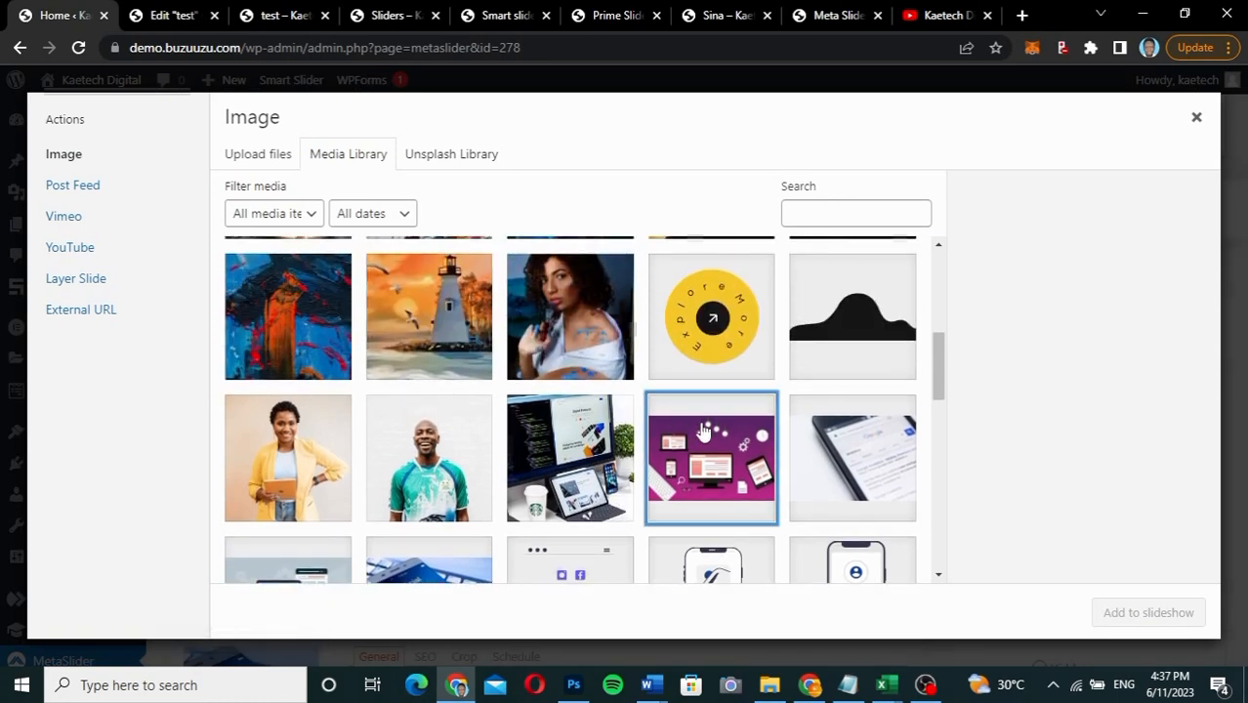
click(1150, 613)
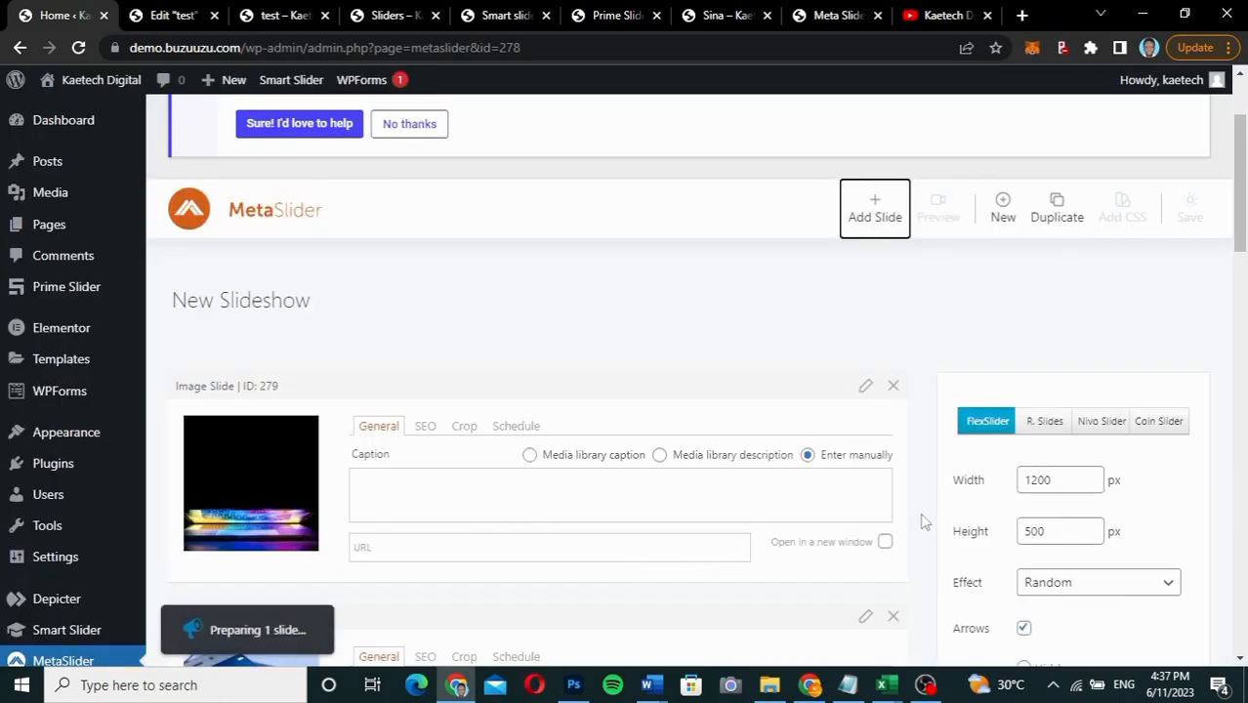
Step: Save the slideshow and copy its [metaslider id="278"] shortcode
scroll(715, 358, down, 1)
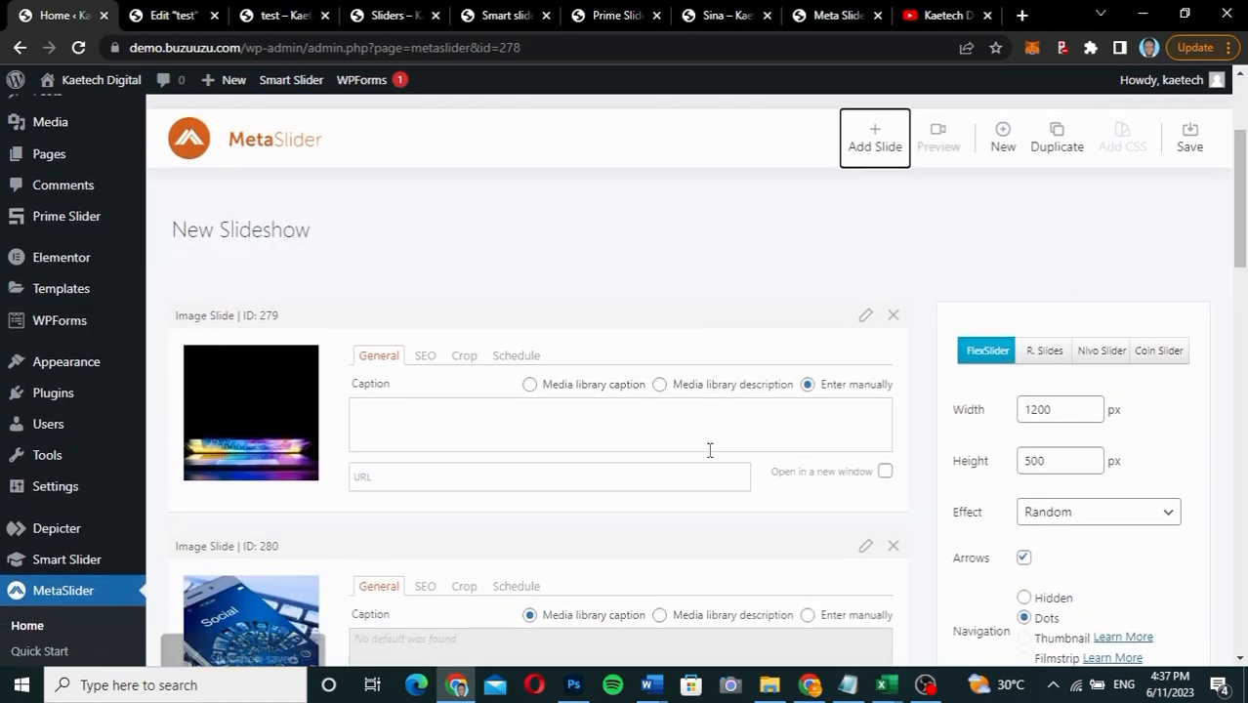
click(1190, 139)
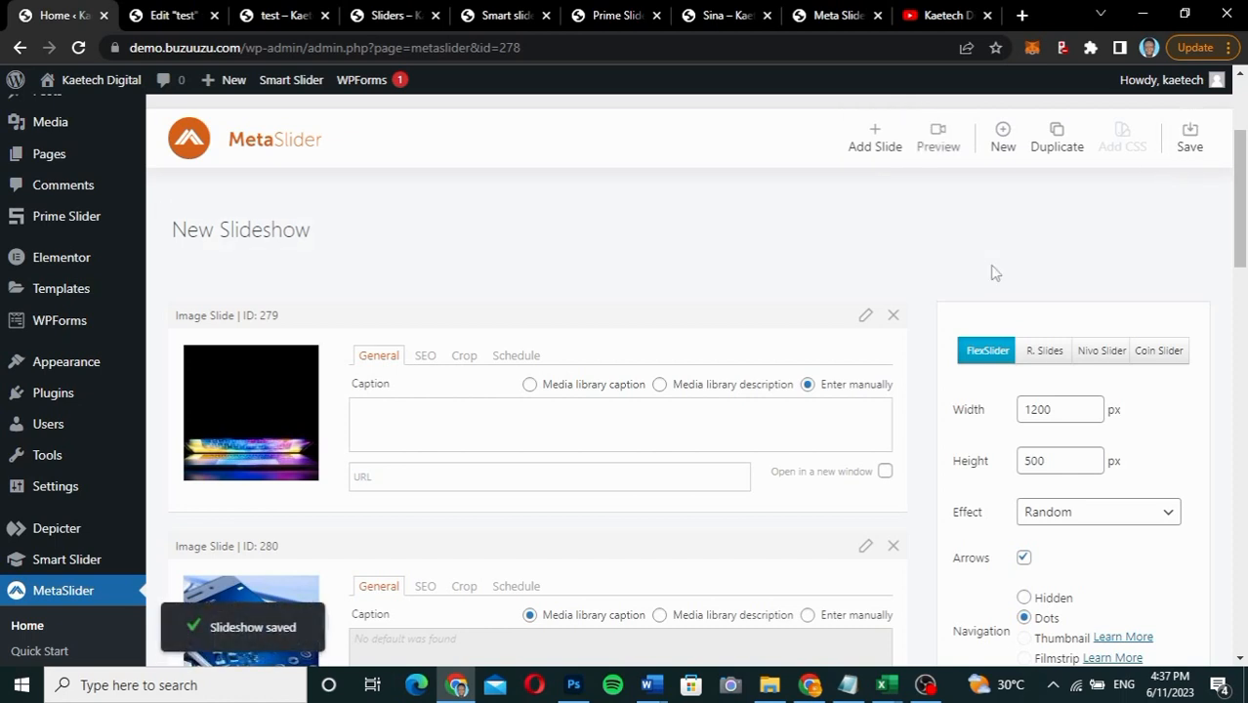
scroll(937, 392, down, 6)
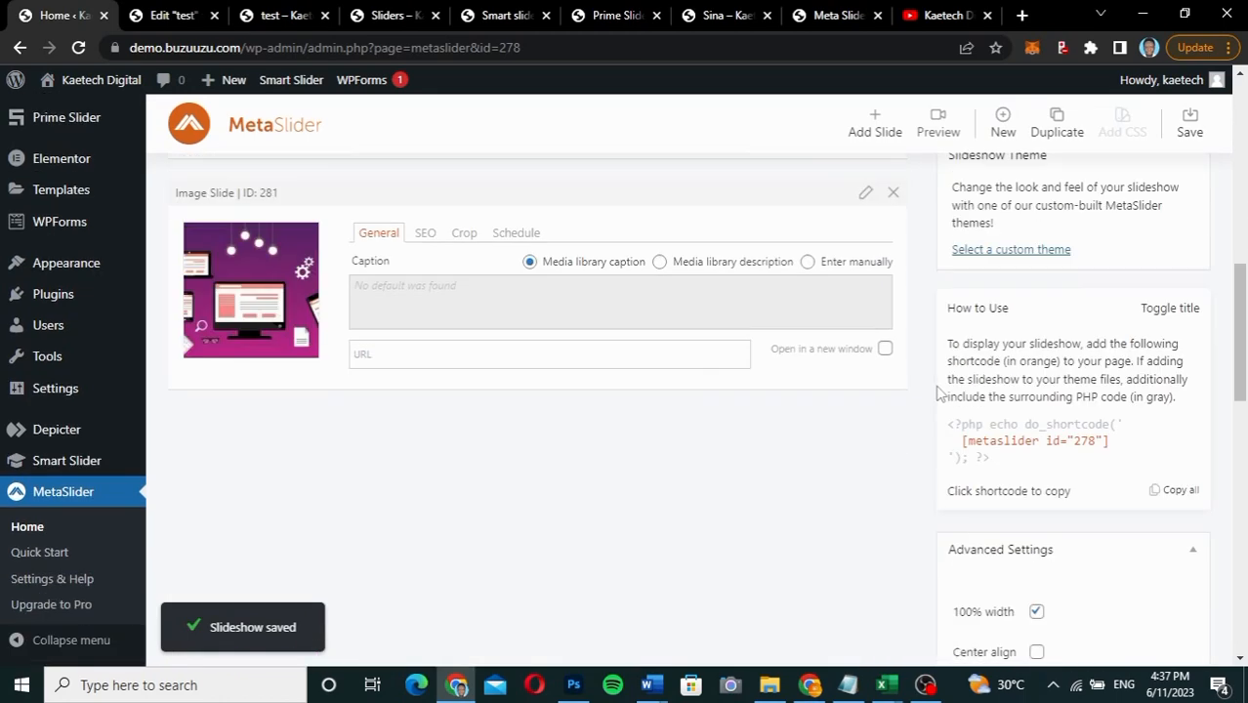
click(1035, 448)
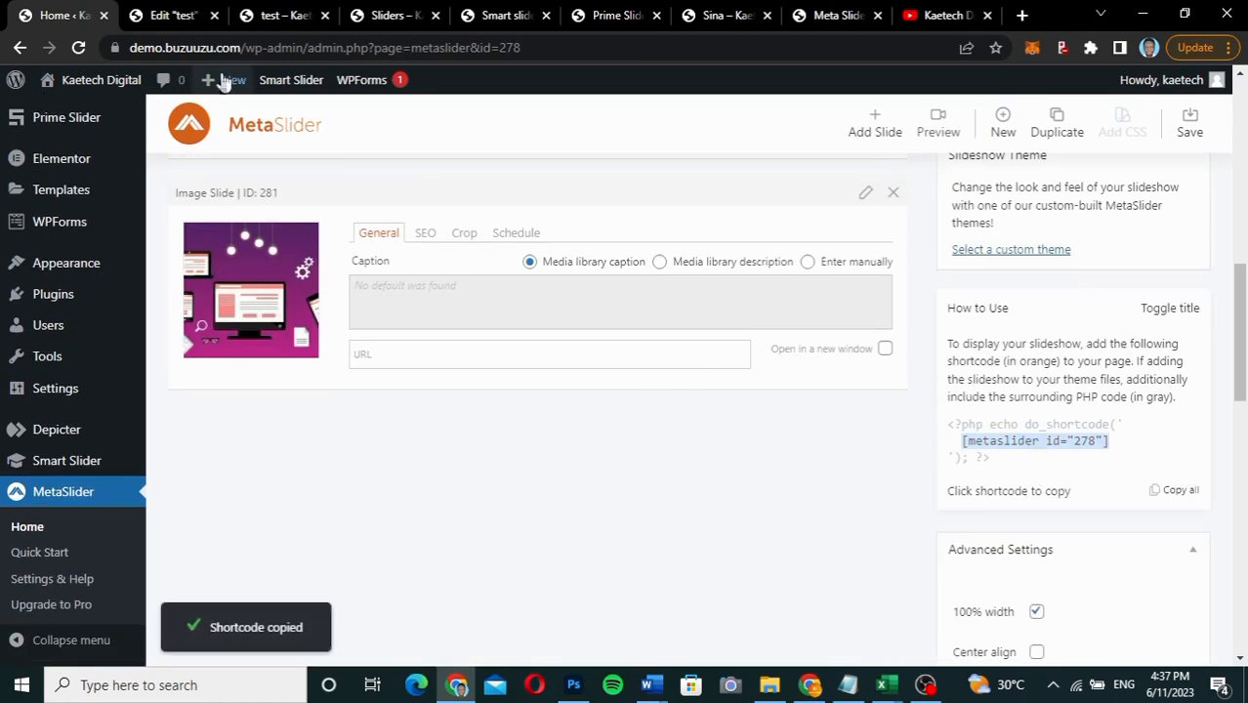
Step: Switch to the Elementor editor of the test page and add a single vertical-direction container below the Sina banner slider
click(174, 14)
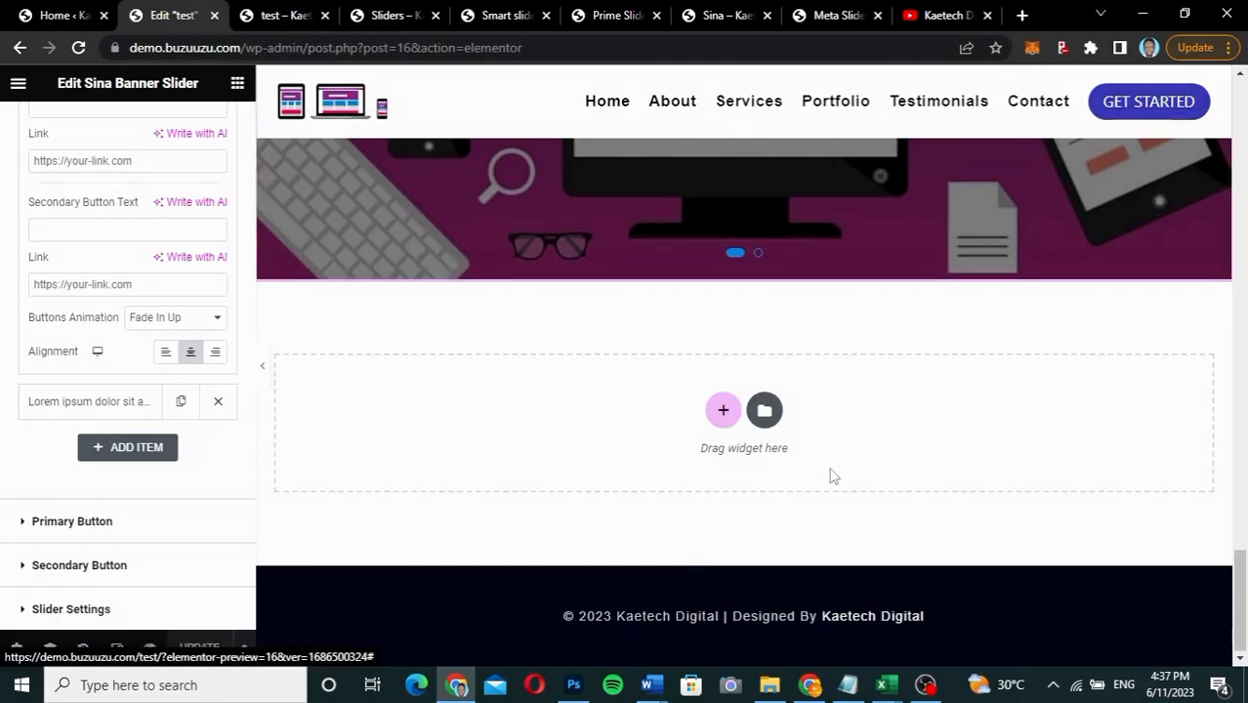
scroll(829, 477, down, 4)
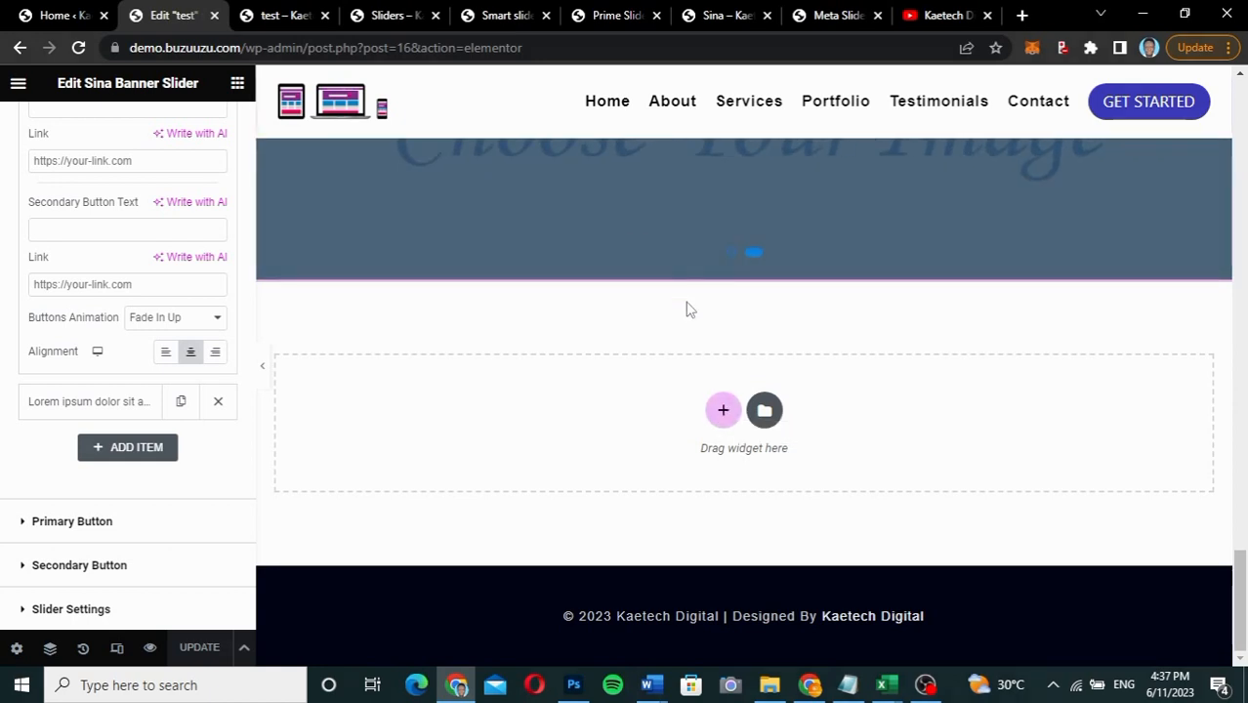
click(724, 413)
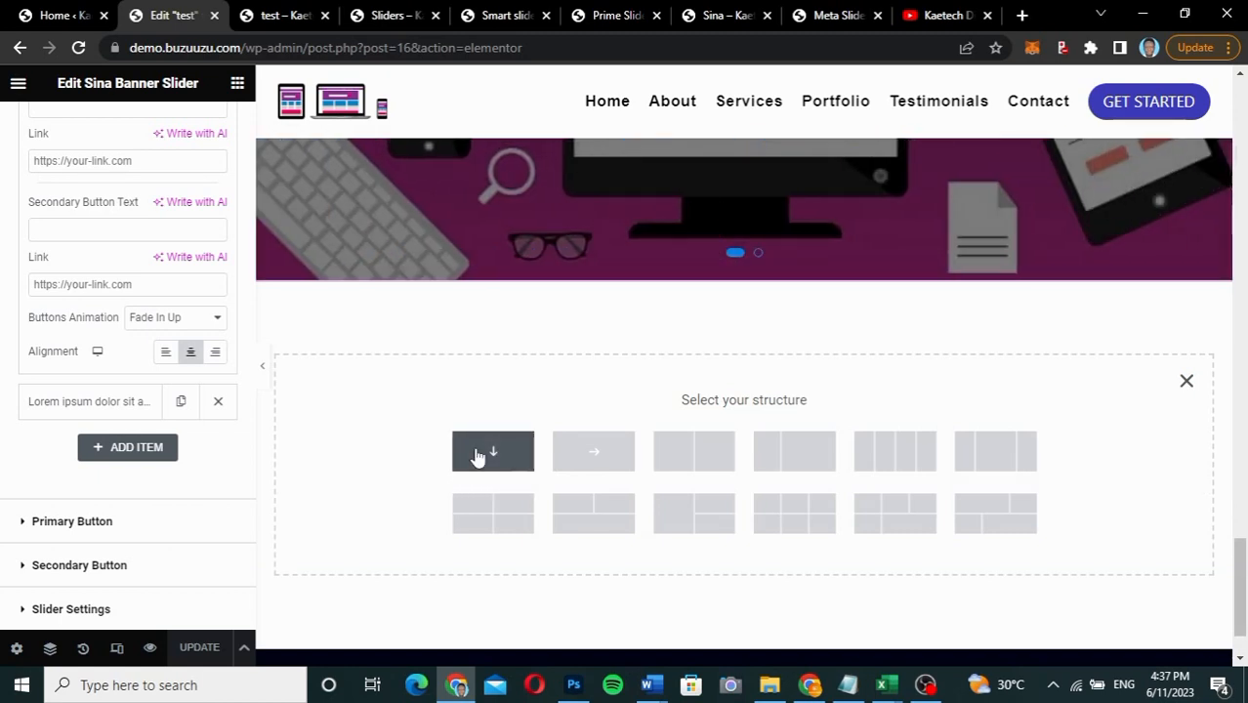
click(478, 456)
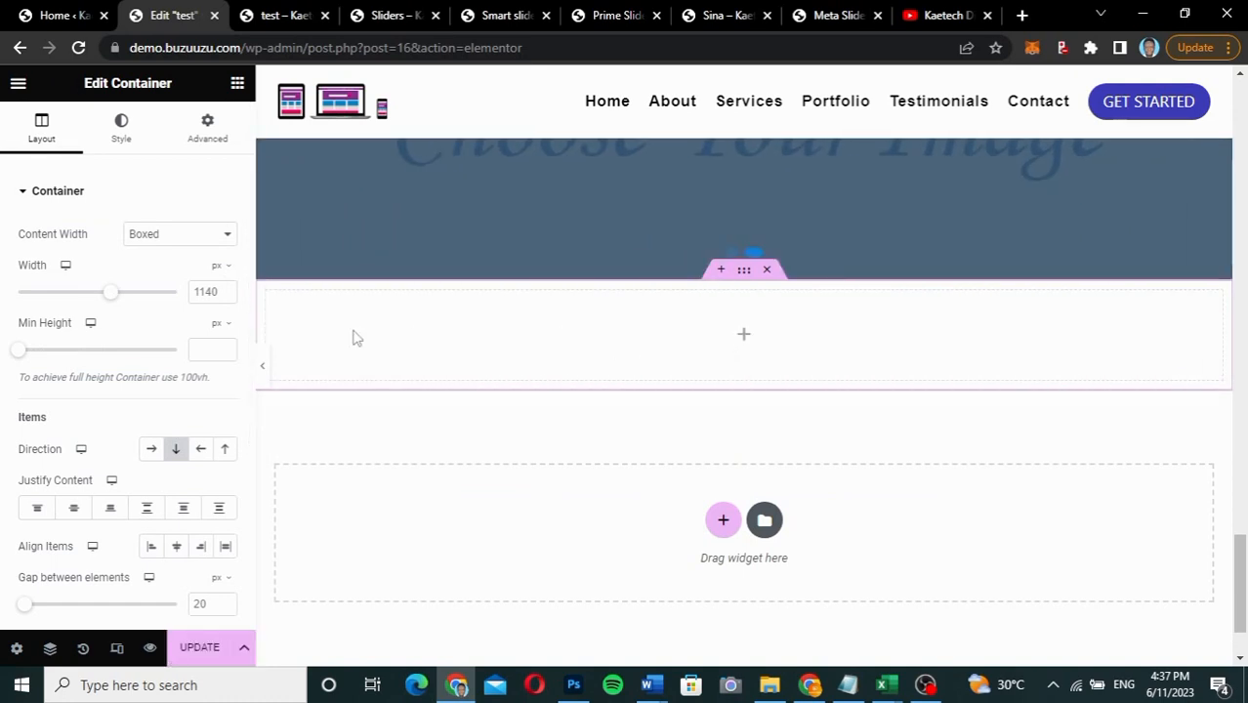
Step: Choose the new container's content width, then unlink its padding values and set all four sides to 0 px
click(181, 234)
click(170, 269)
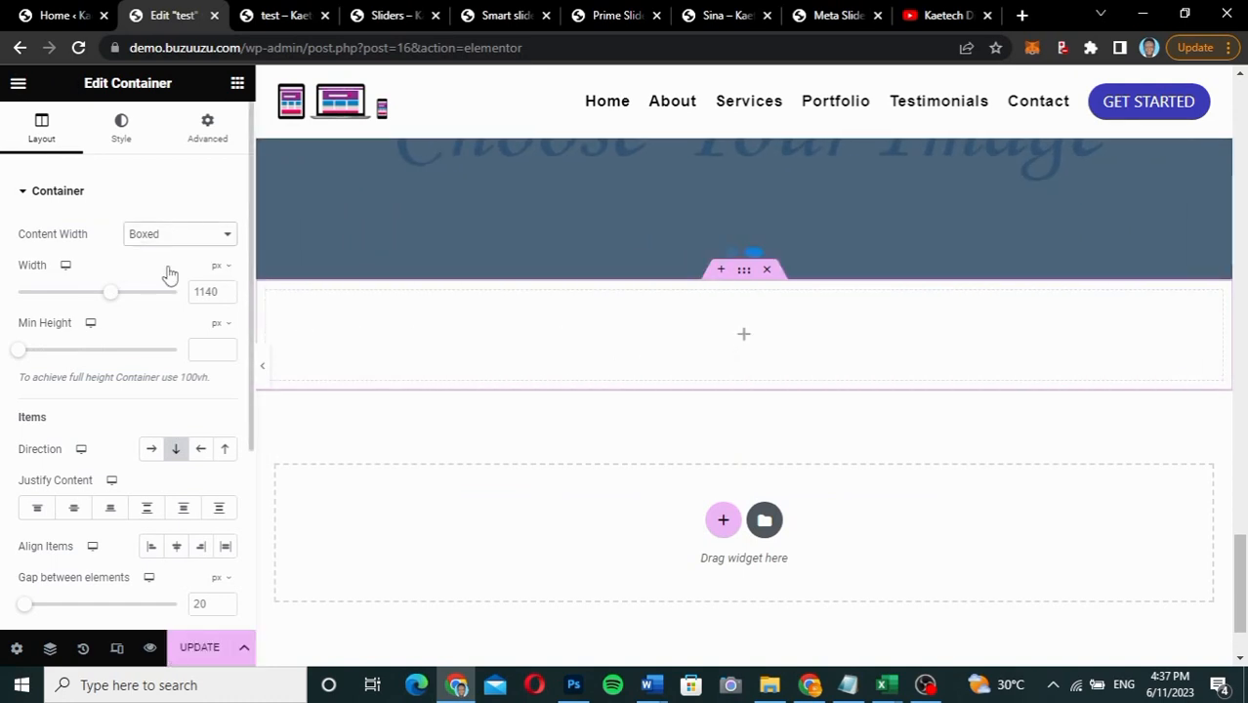
click(221, 129)
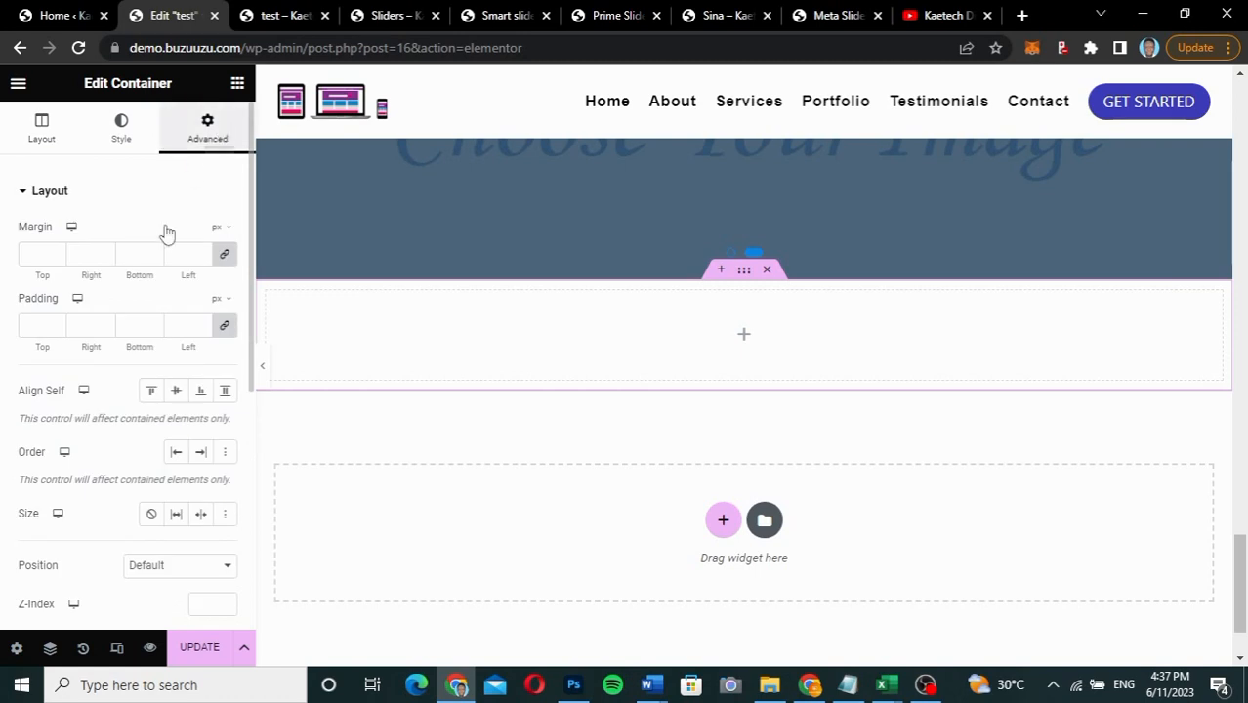
click(226, 331)
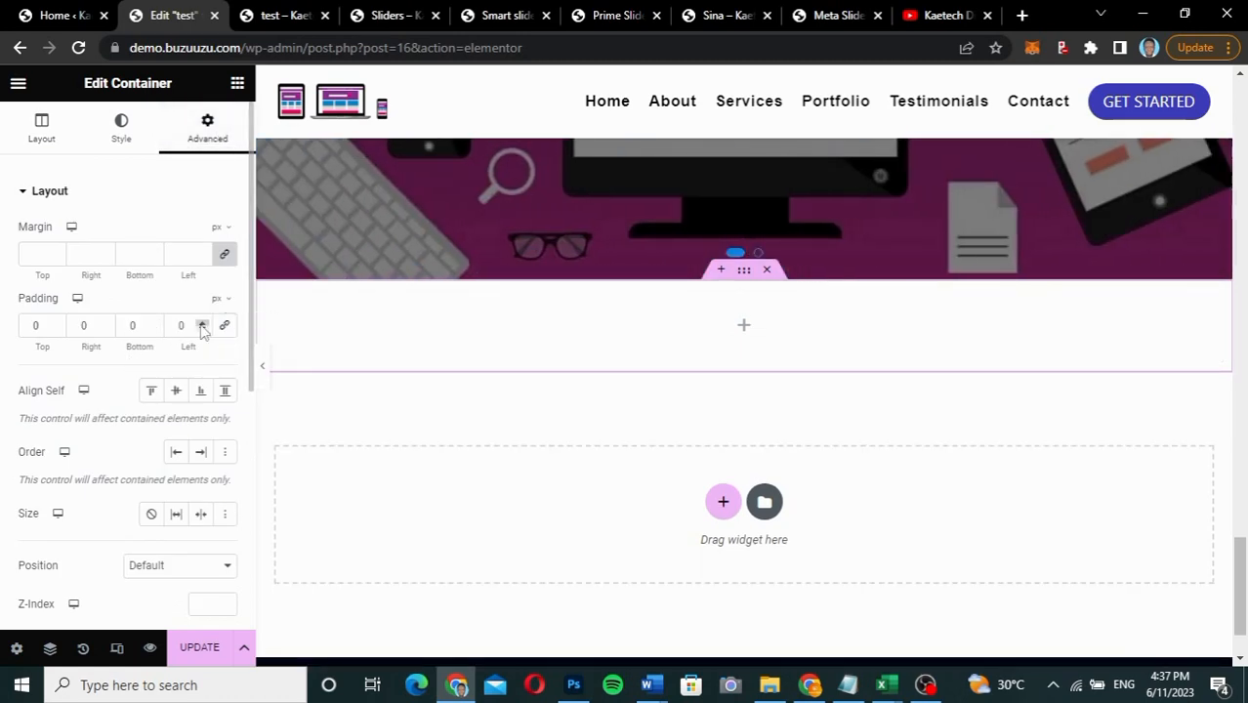
Step: Place a Shortcode widget in the empty container, enter [metaslider id="278"] as its shortcode, and preview the slideshow without the editing panel
click(42, 126)
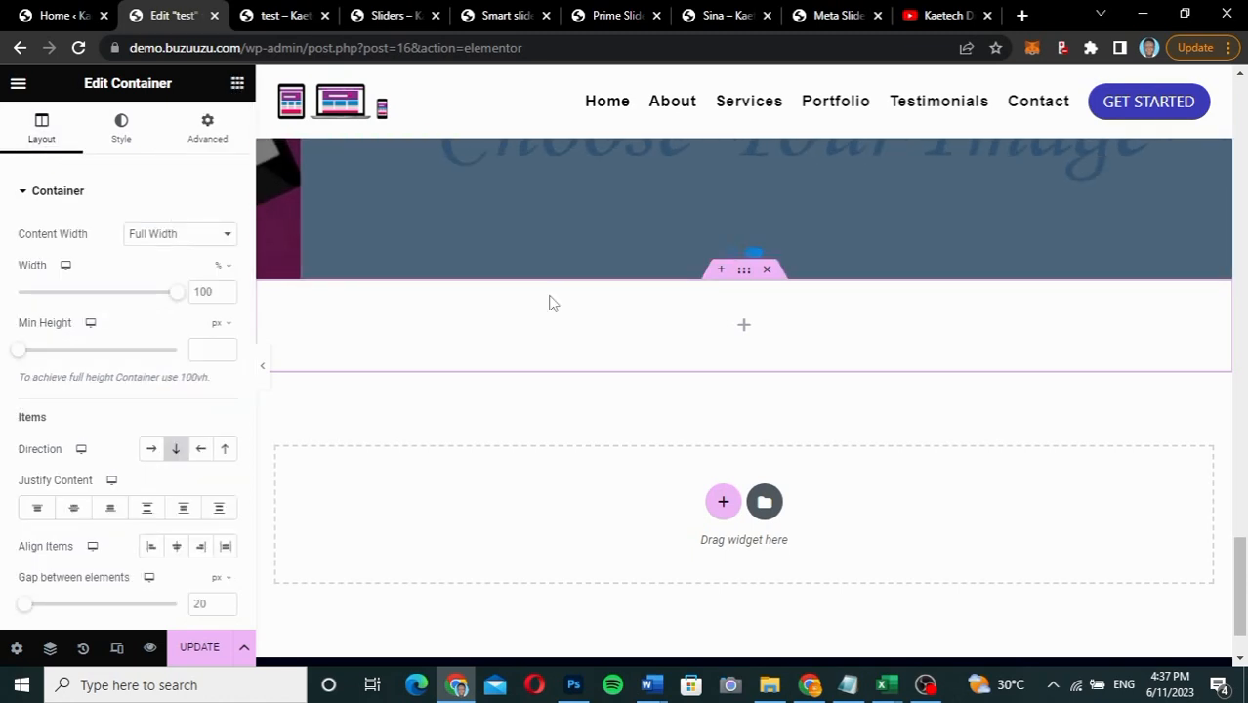
click(237, 84)
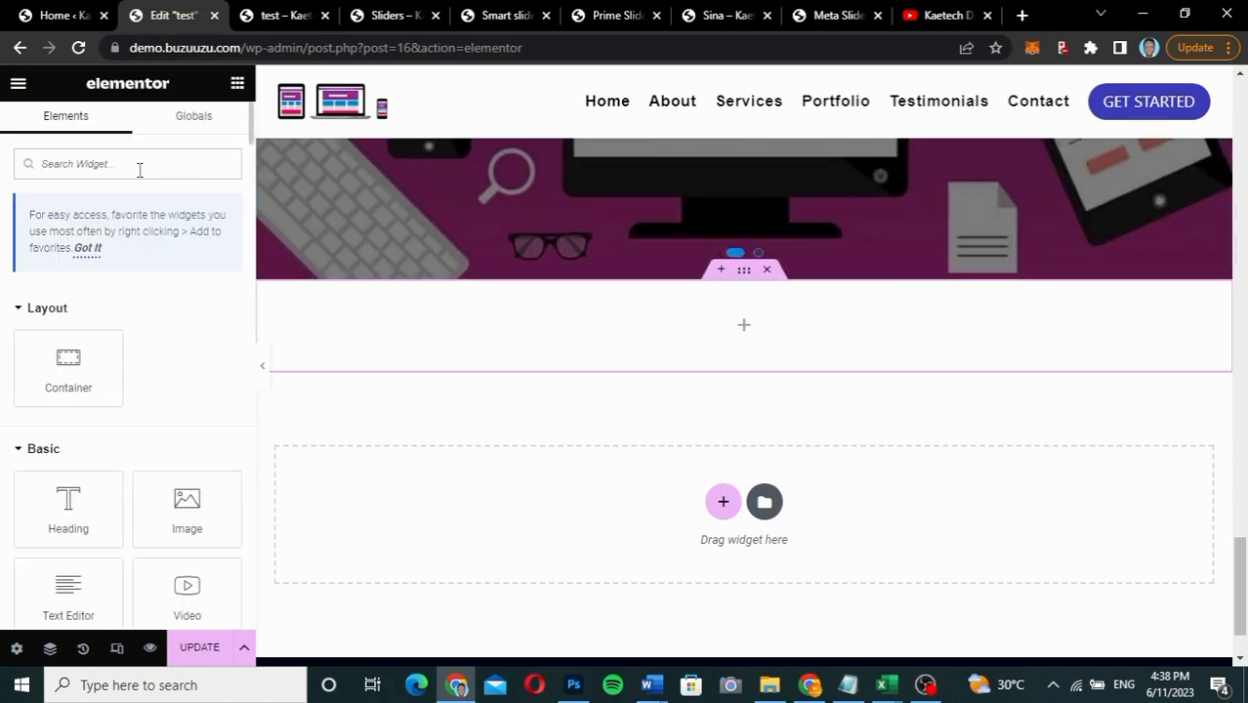
text(short)
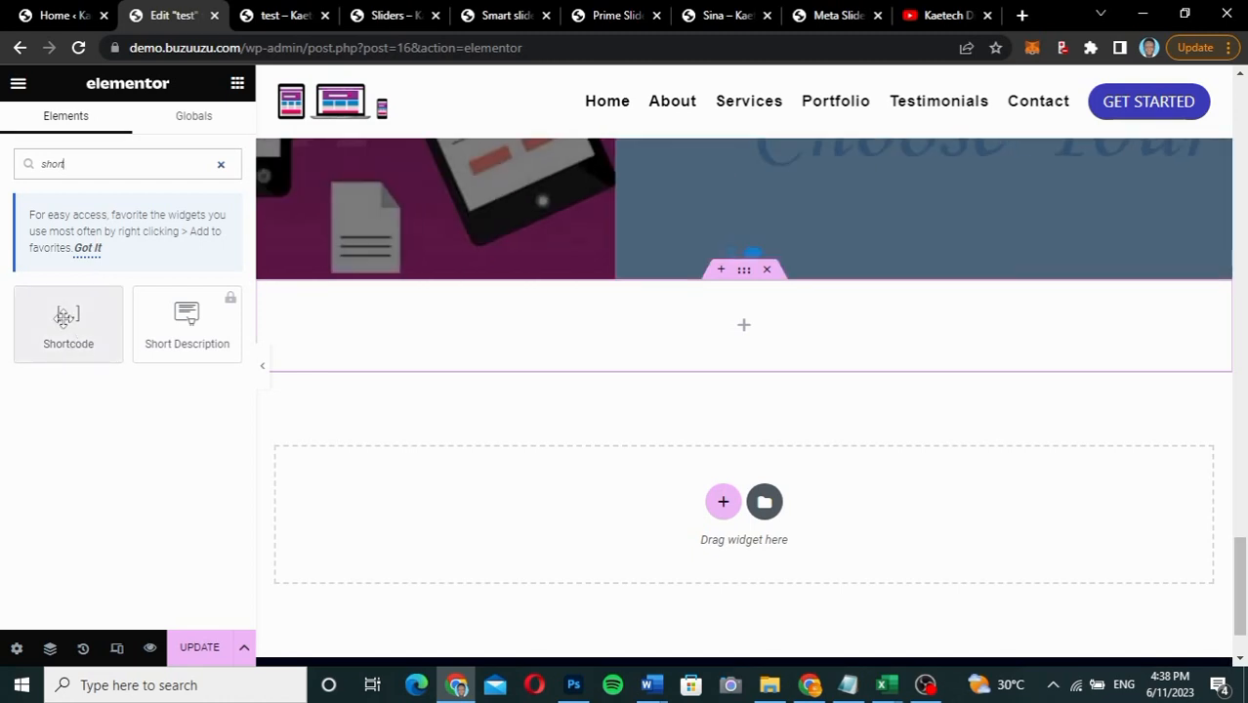
drag(68, 320, 725, 327)
click(168, 306)
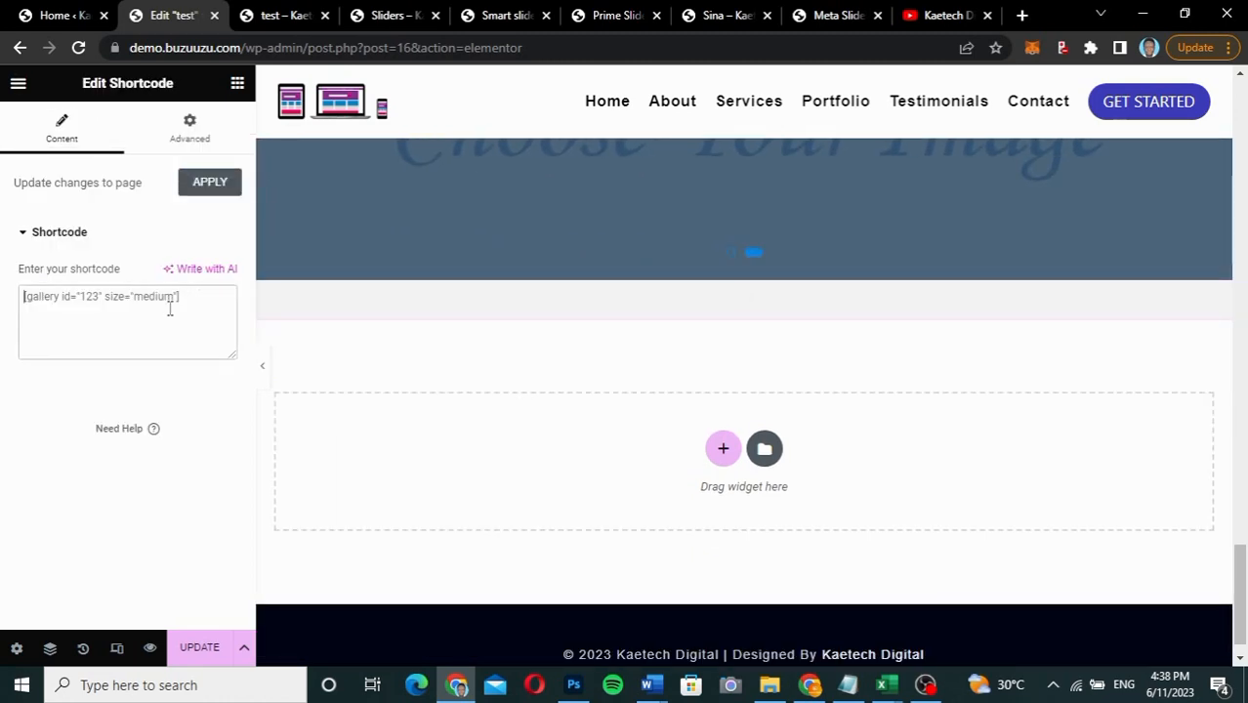
key(ctrl+v)
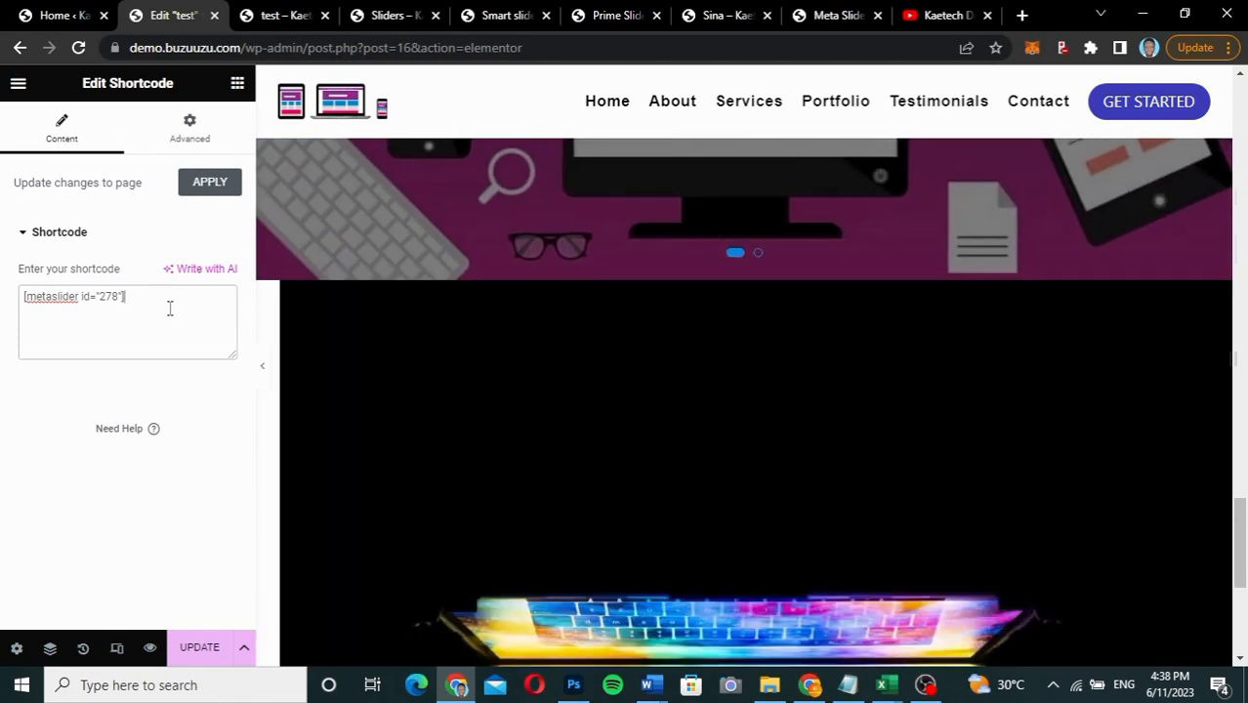
scroll(621, 343, down, 3)
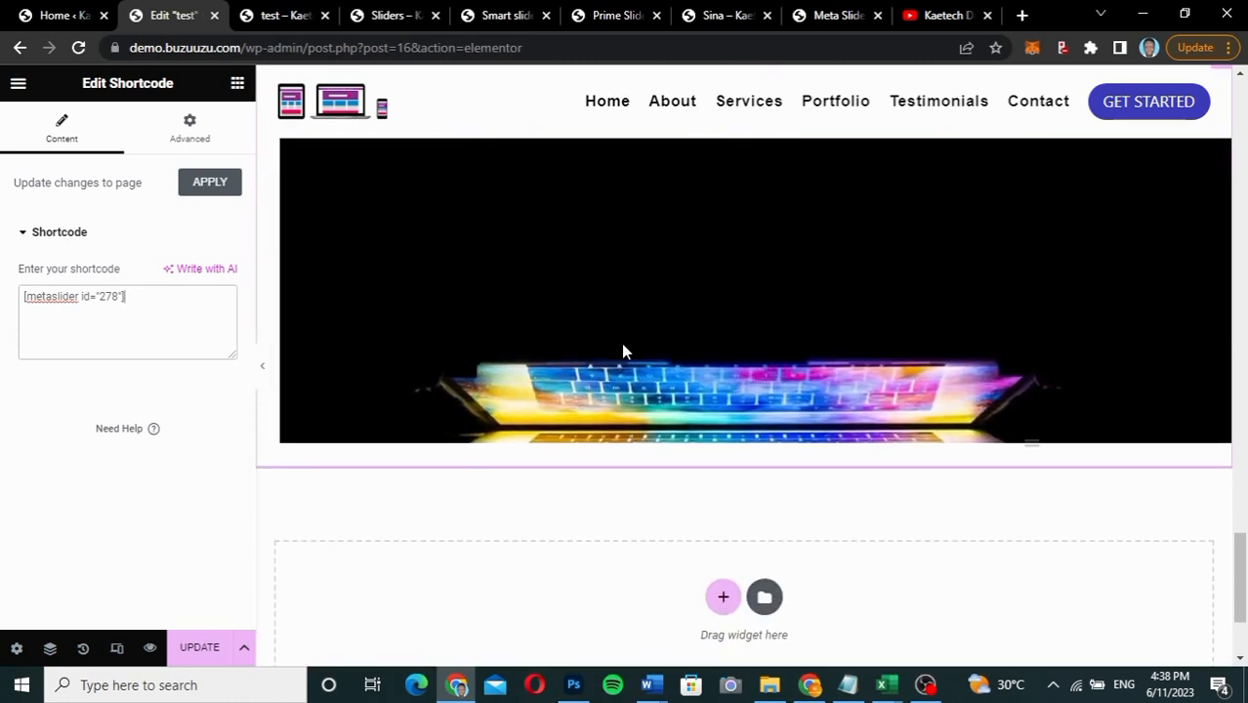
scroll(626, 352, up, 2)
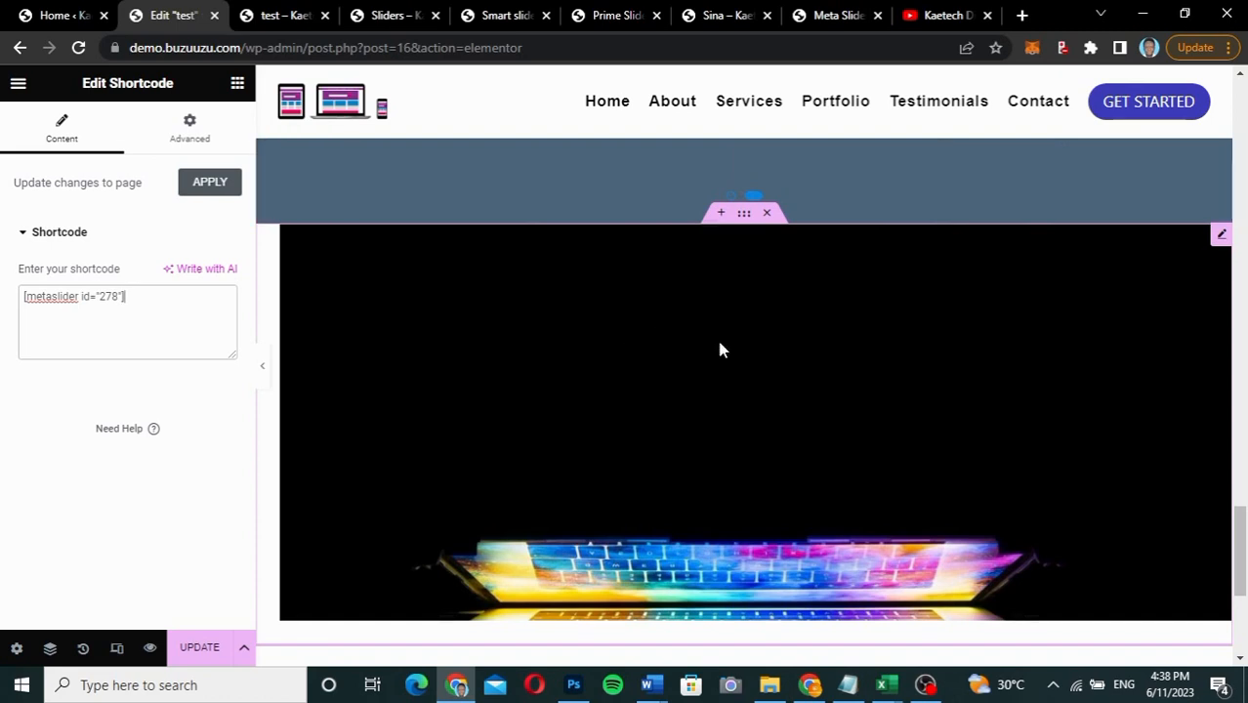
click(264, 369)
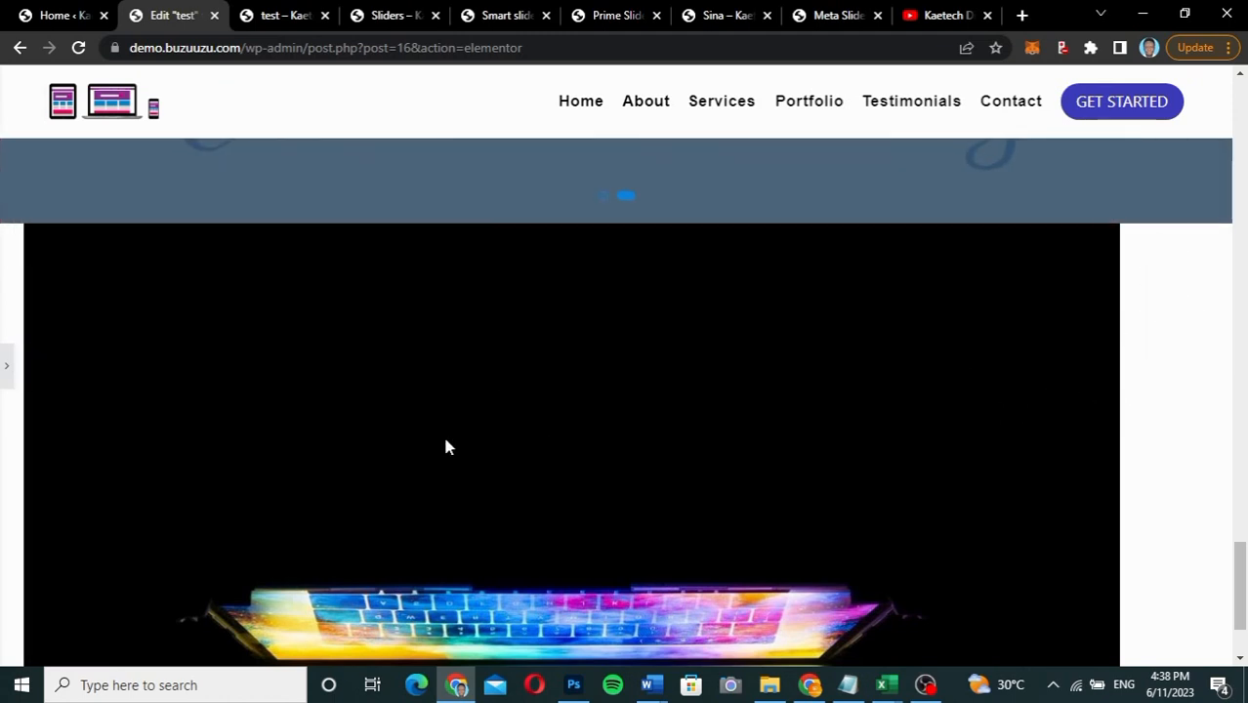
click(7, 366)
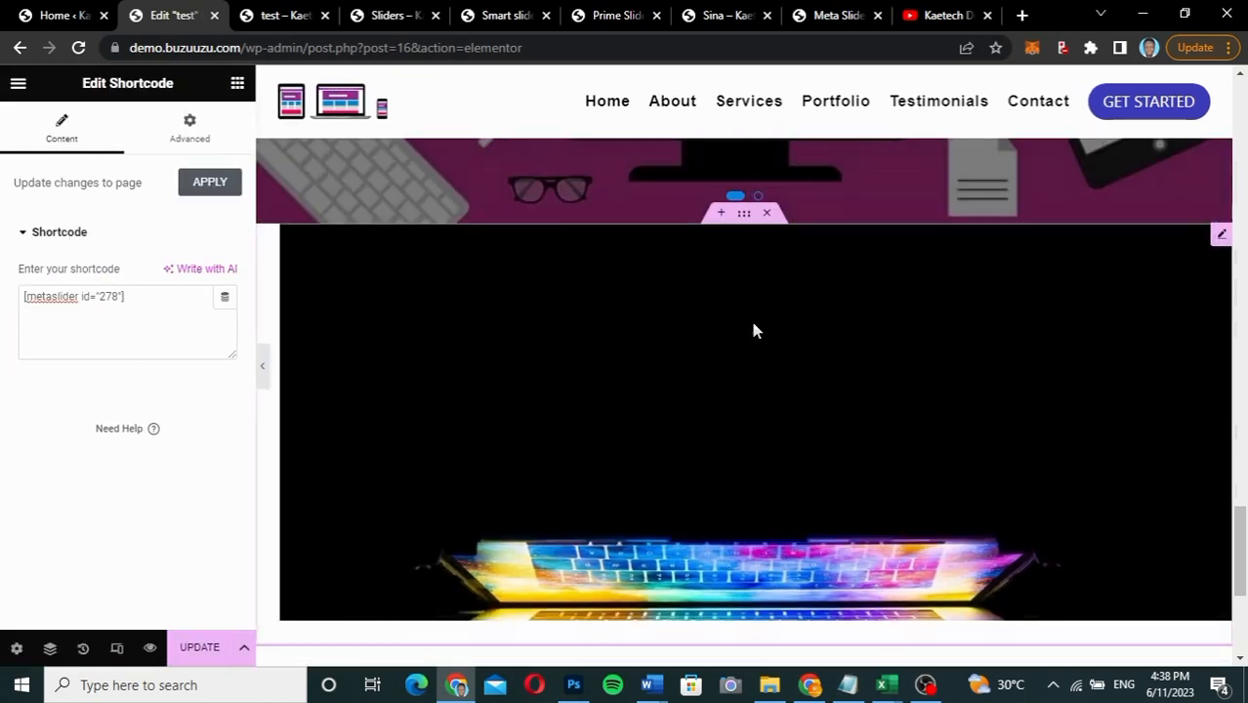
Step: Try to widen the slideshow's container slightly beyond 100% of the page width
click(744, 215)
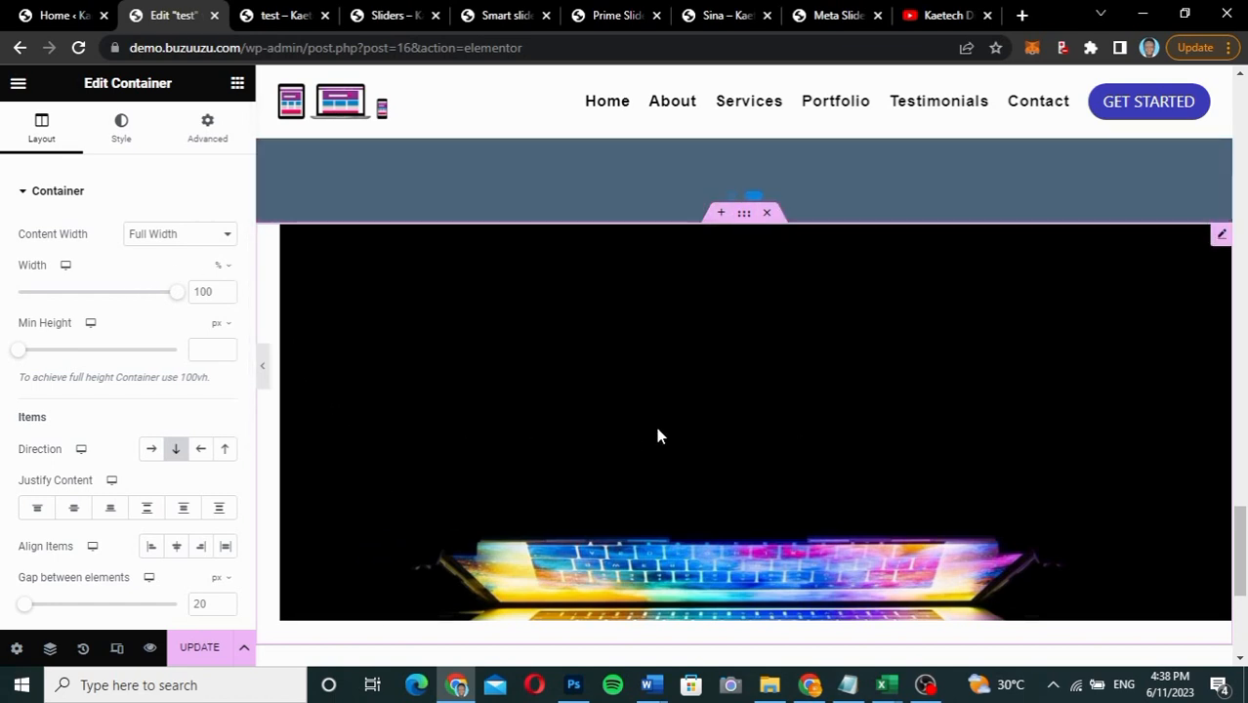
scroll(656, 429, down, 2)
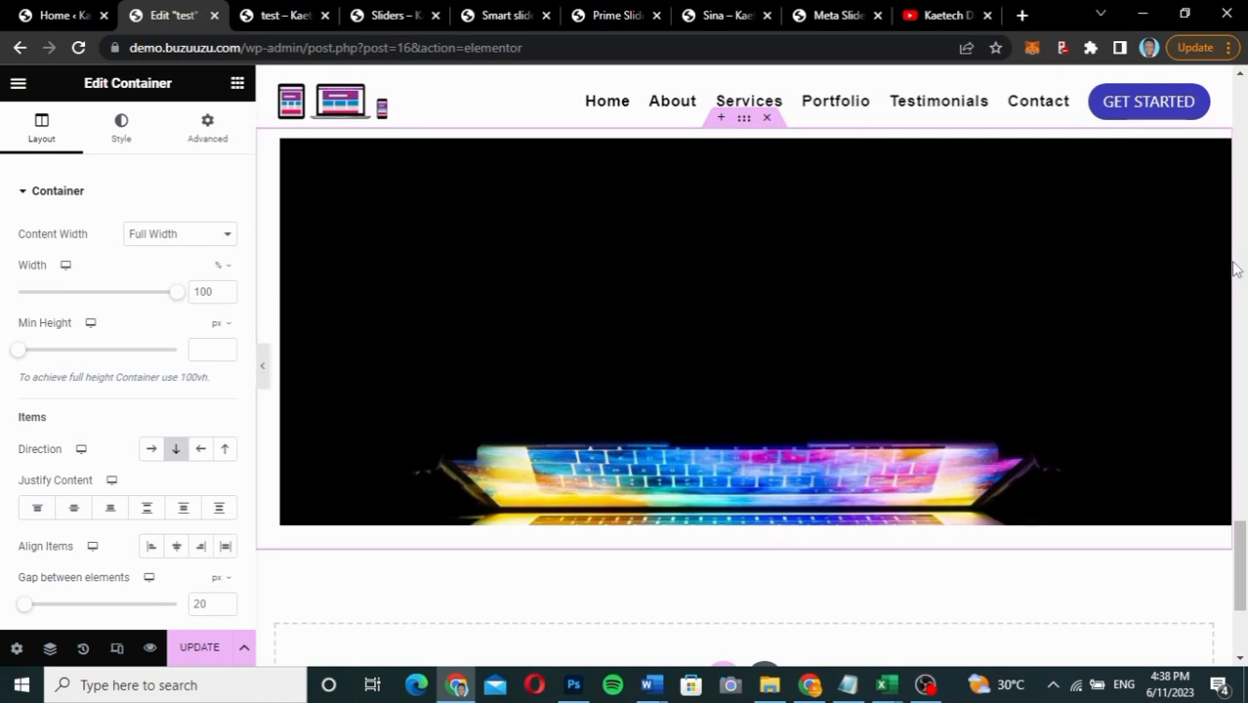
drag(1229, 264, 1236, 337)
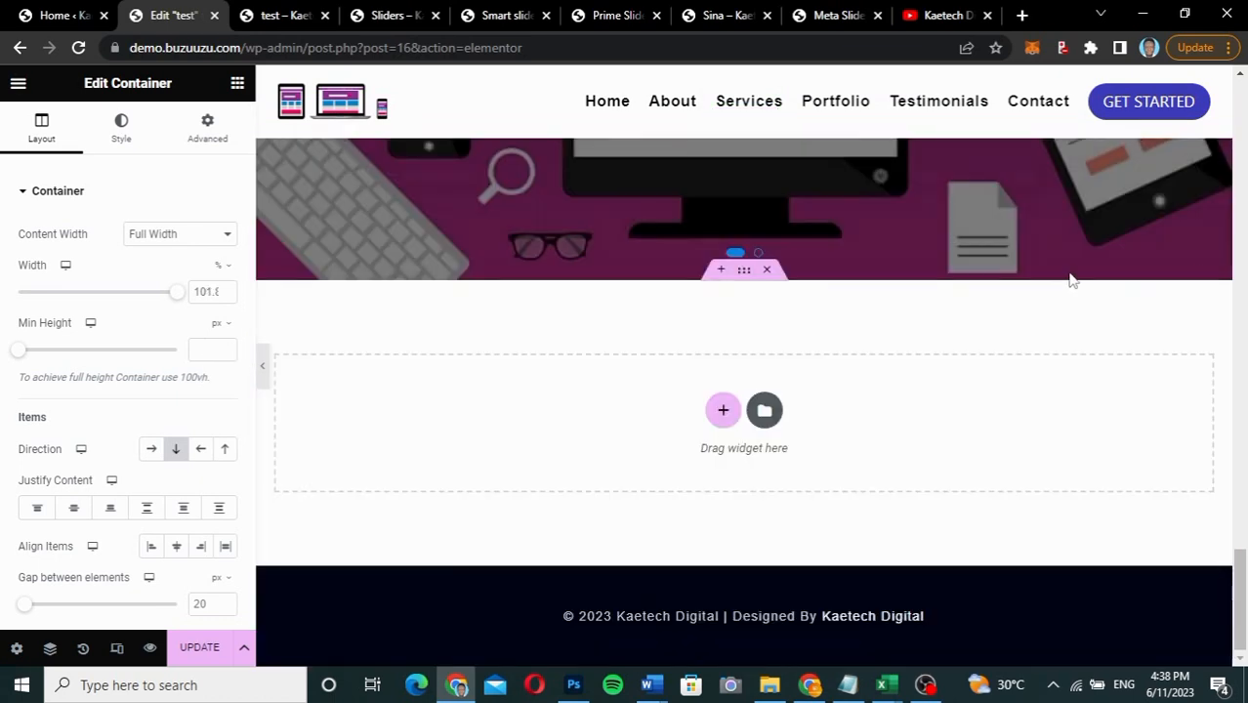
scroll(833, 379, up, 1)
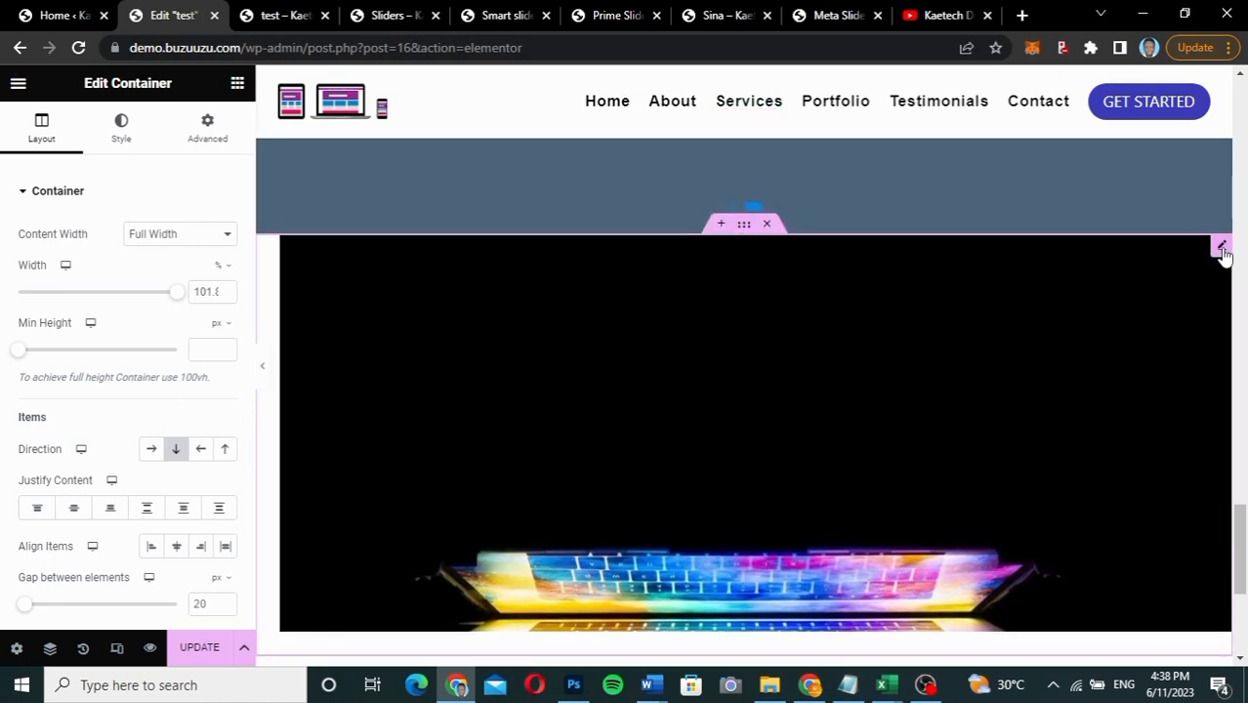
Step: Examine the Shortcode widget's advanced settings and its container's advanced, style and layout settings for width and spacing options
click(1222, 249)
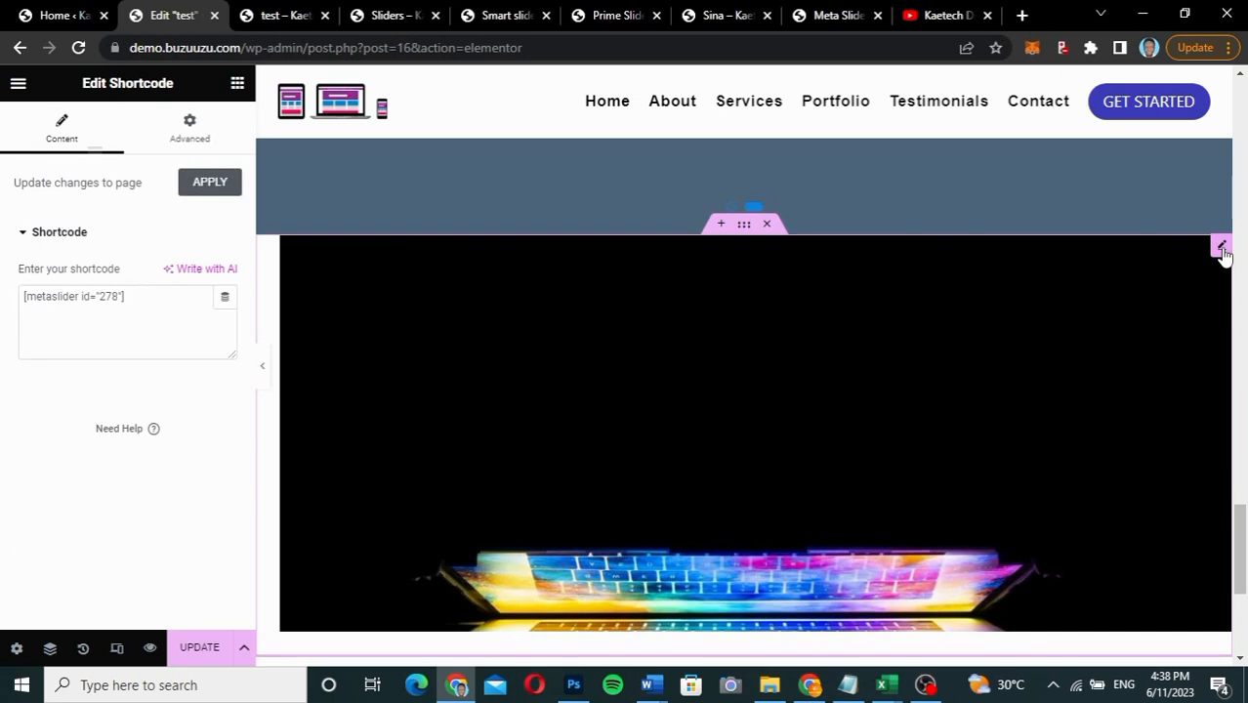
click(192, 125)
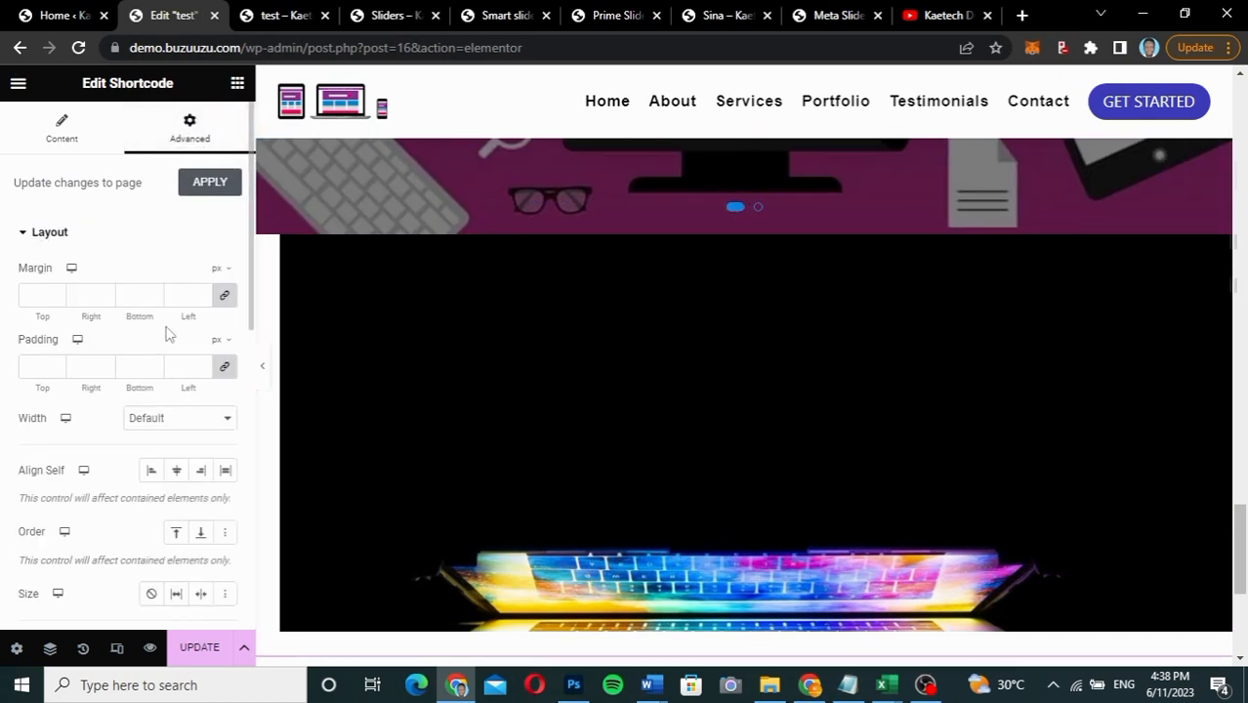
scroll(91, 529, down, 2)
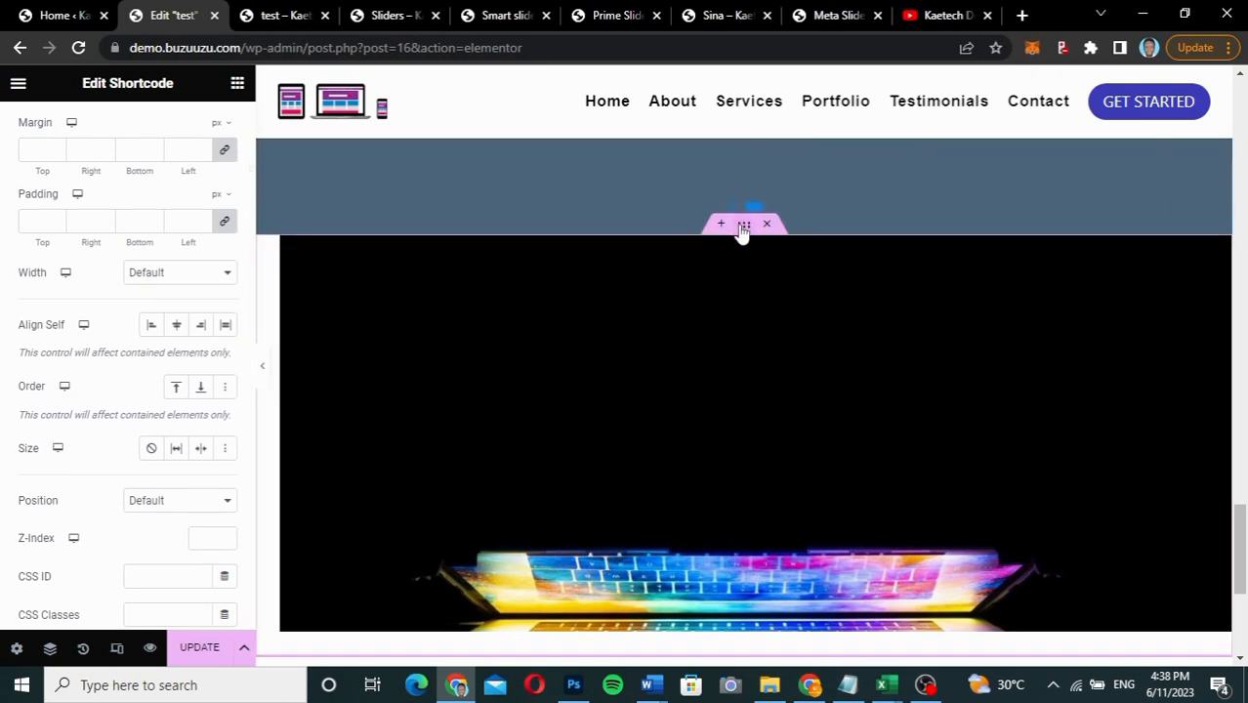
click(744, 225)
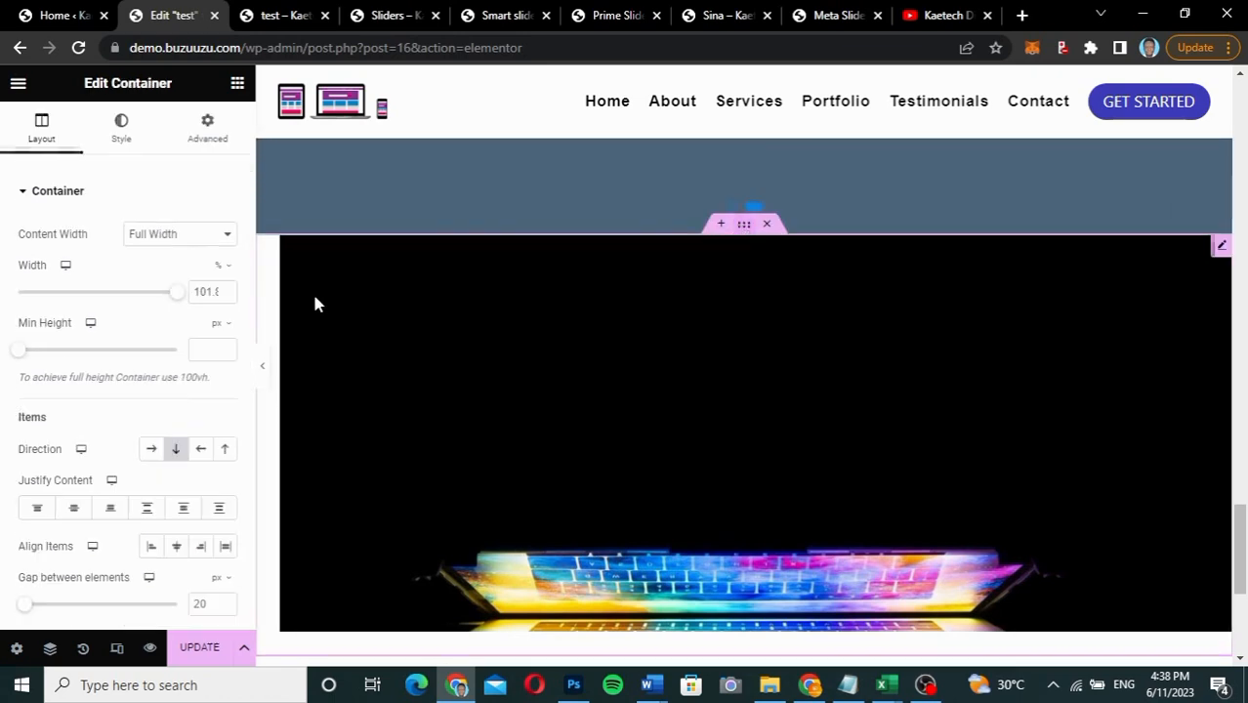
click(225, 153)
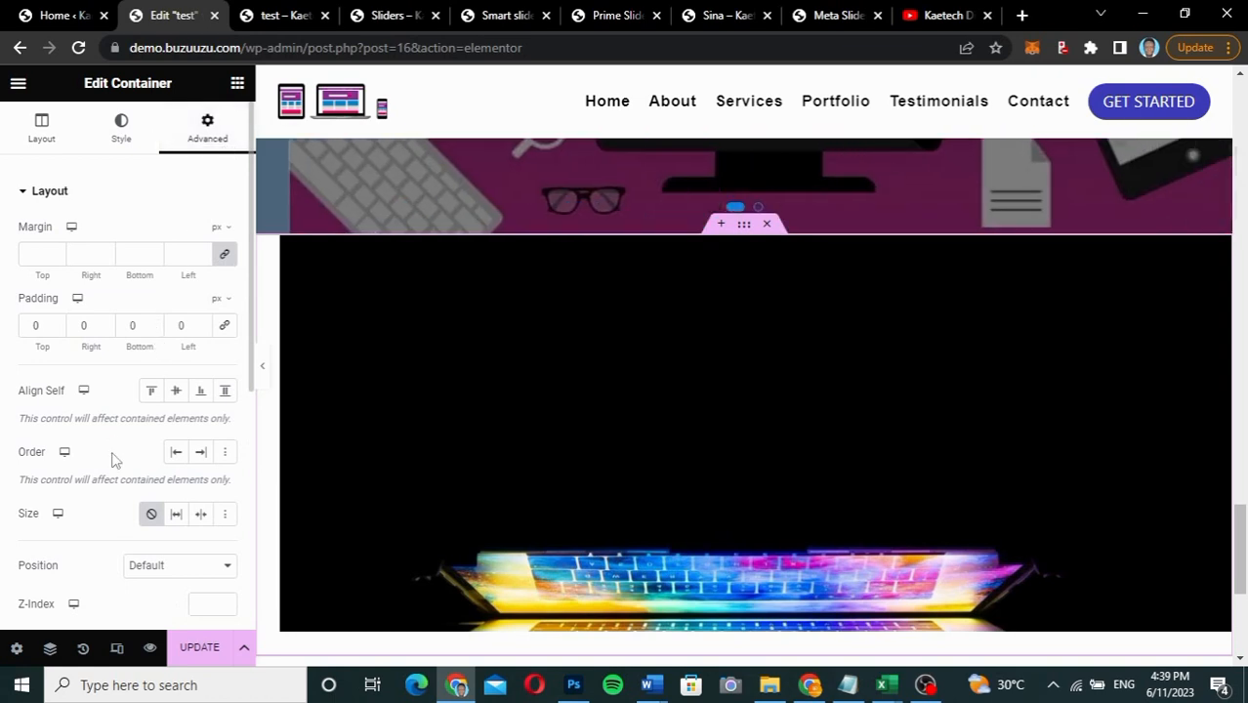
scroll(112, 459, down, 1)
scroll(112, 459, down, 2)
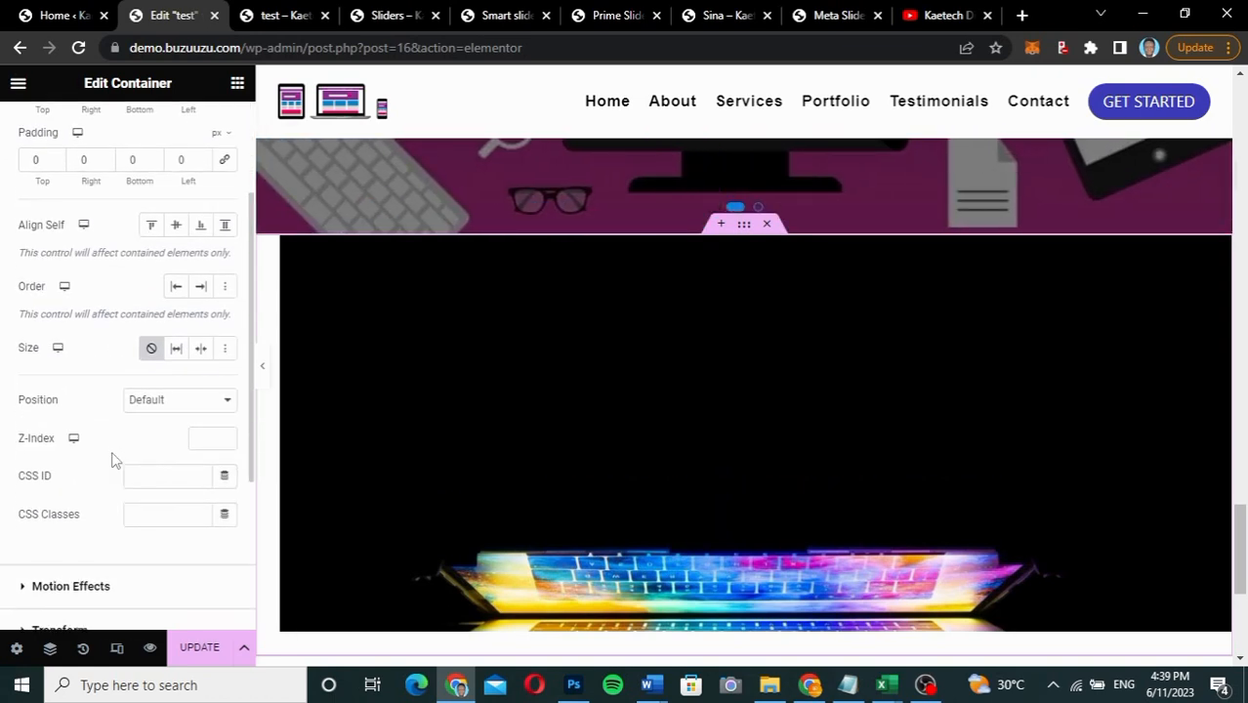
scroll(112, 459, down, 2)
scroll(113, 459, up, 4)
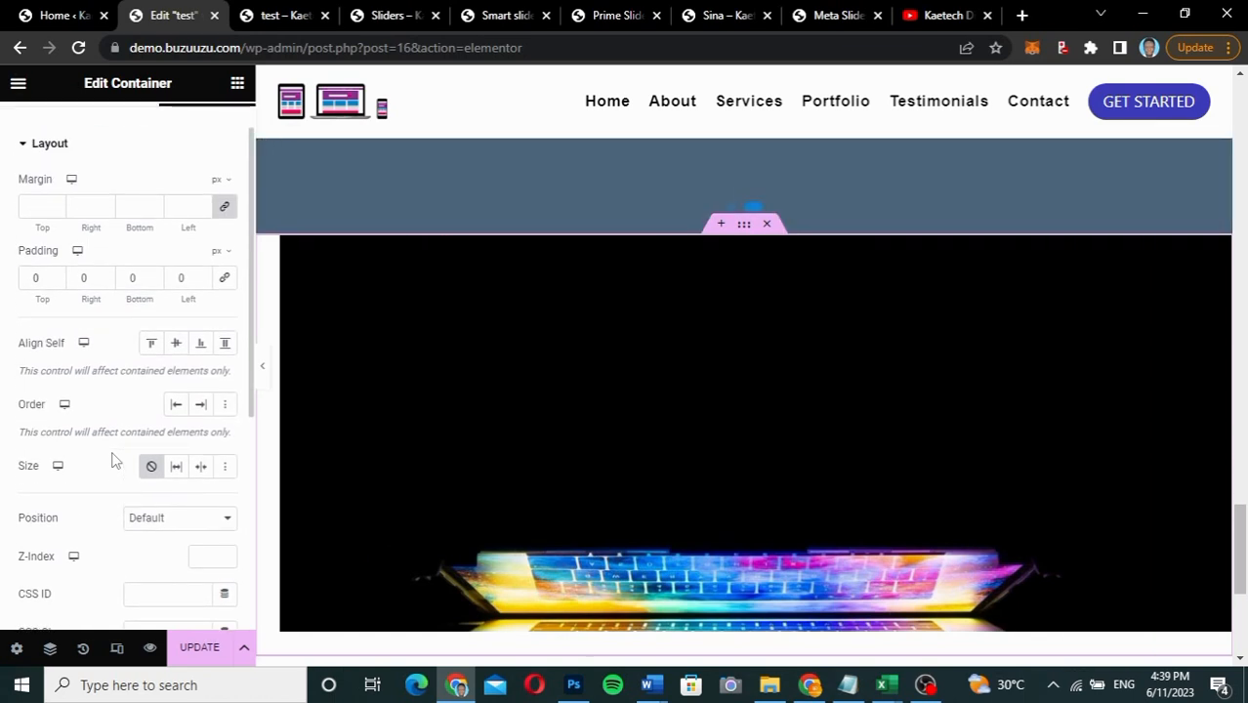
scroll(112, 459, up, 1)
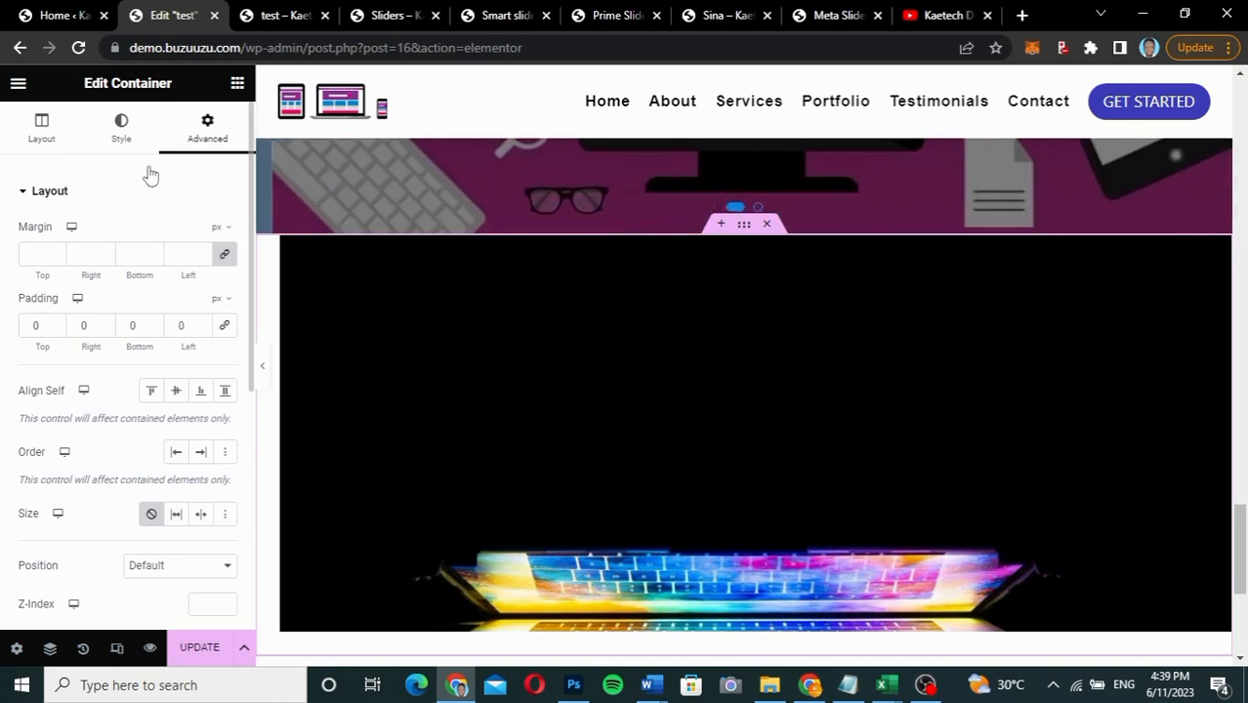
click(121, 137)
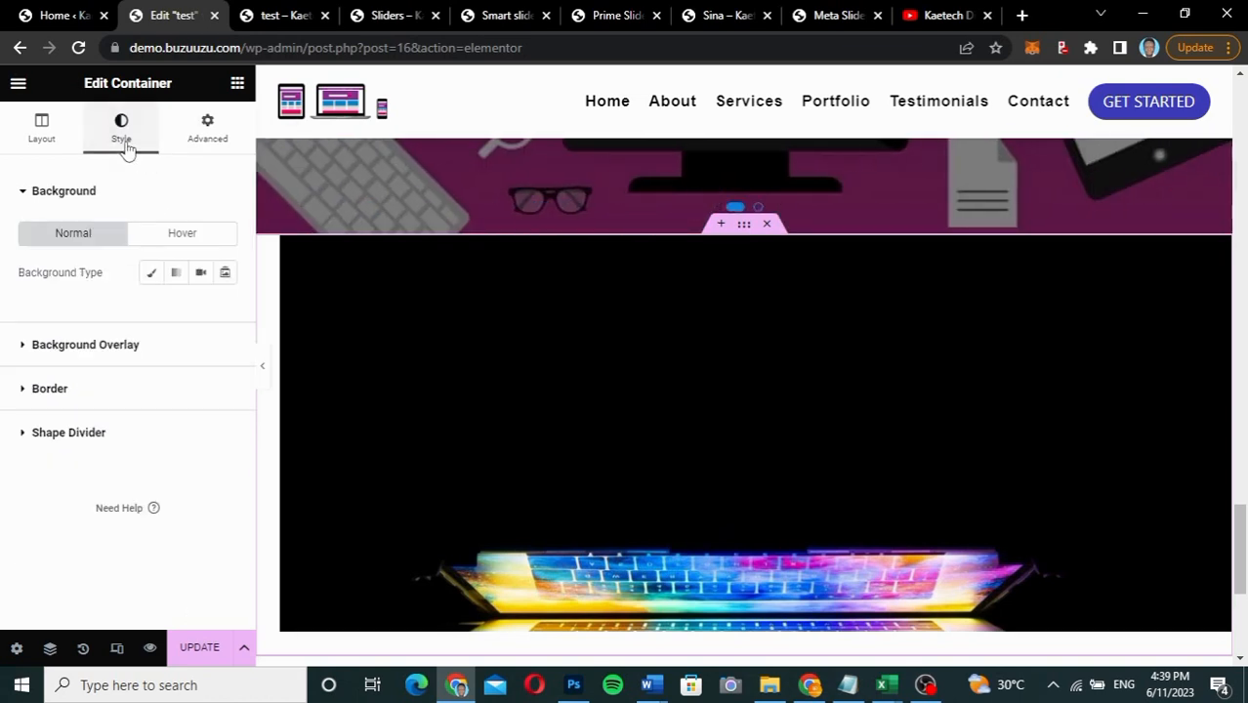
click(41, 139)
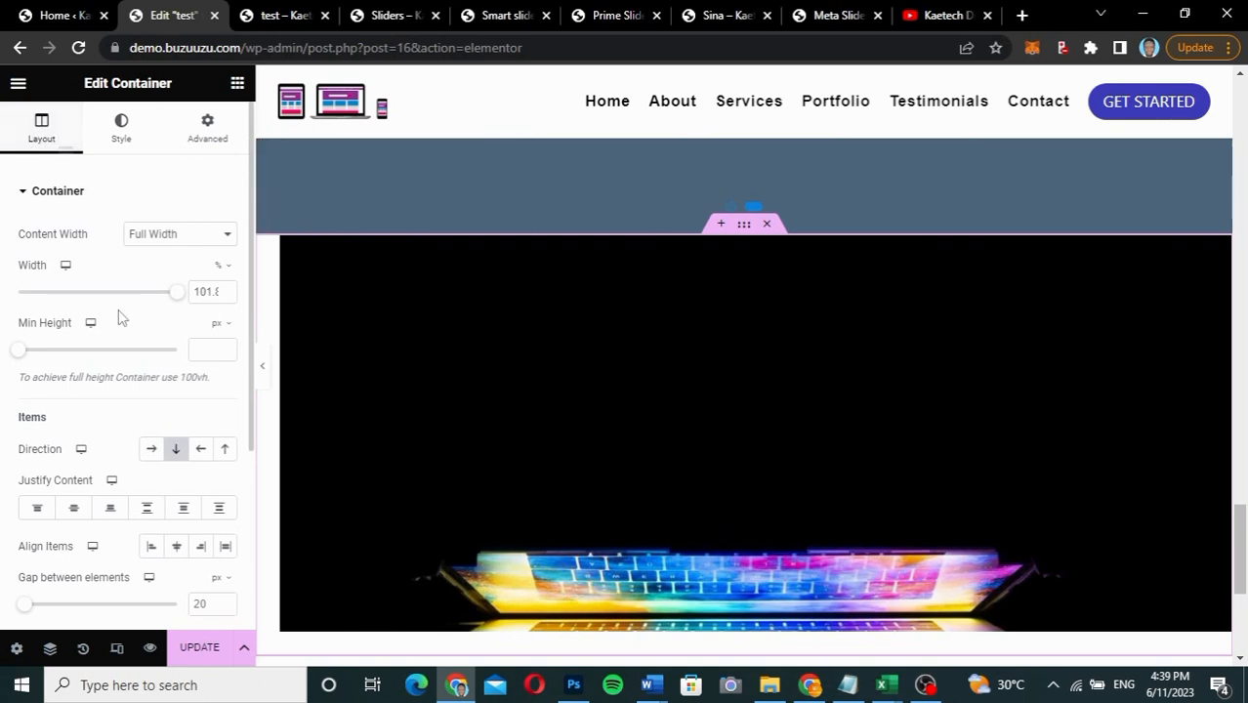
Step: Change the slideshow container's content width to Boxed with a width of 1247 px, and preview the page without the editing panel
drag(176, 293, 222, 297)
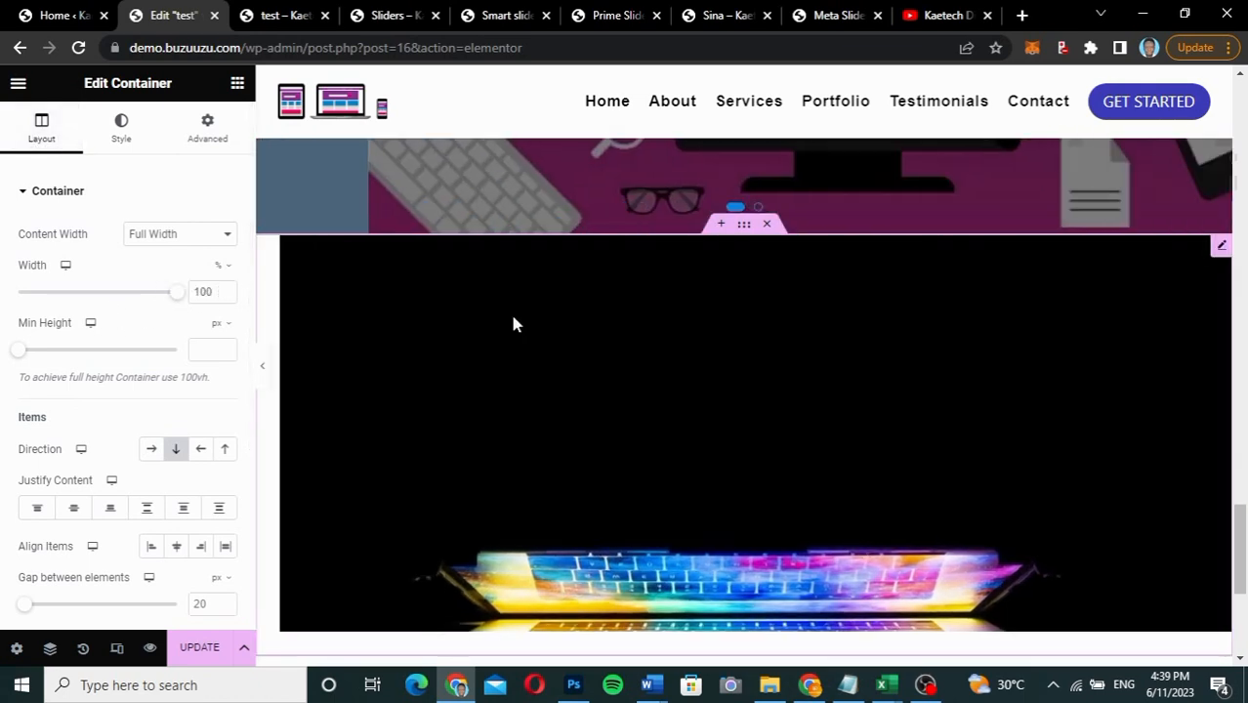
click(188, 237)
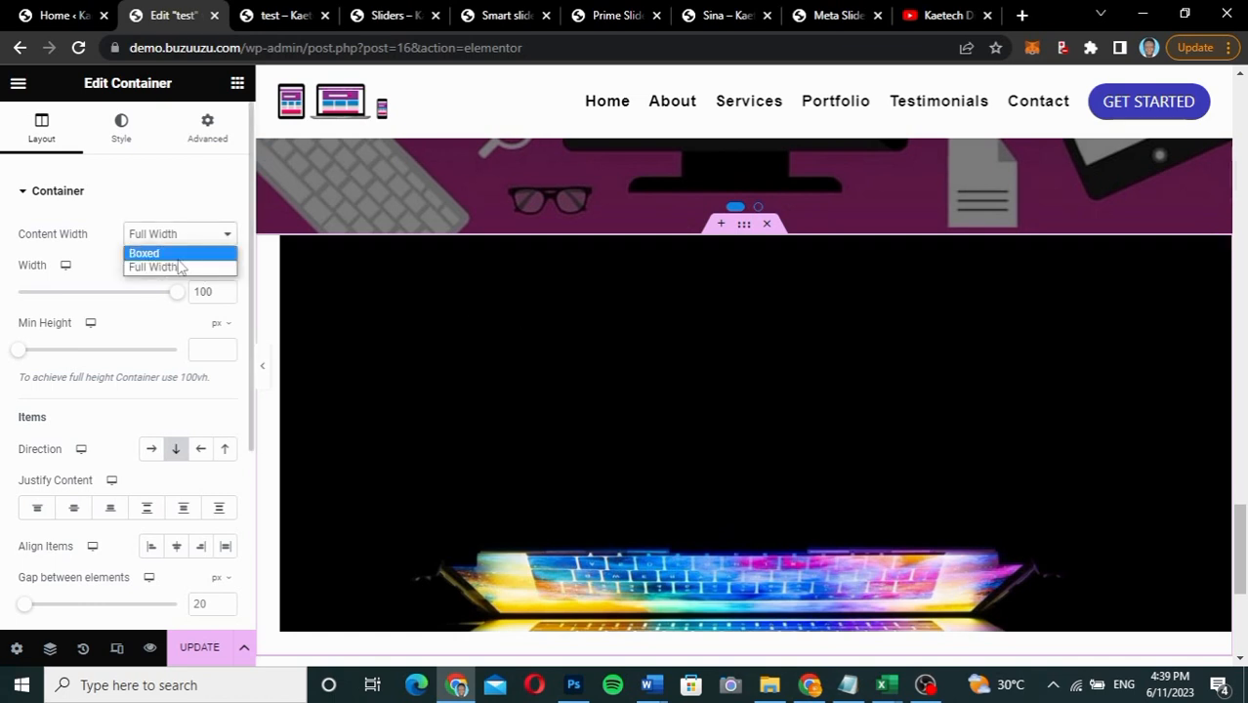
click(185, 253)
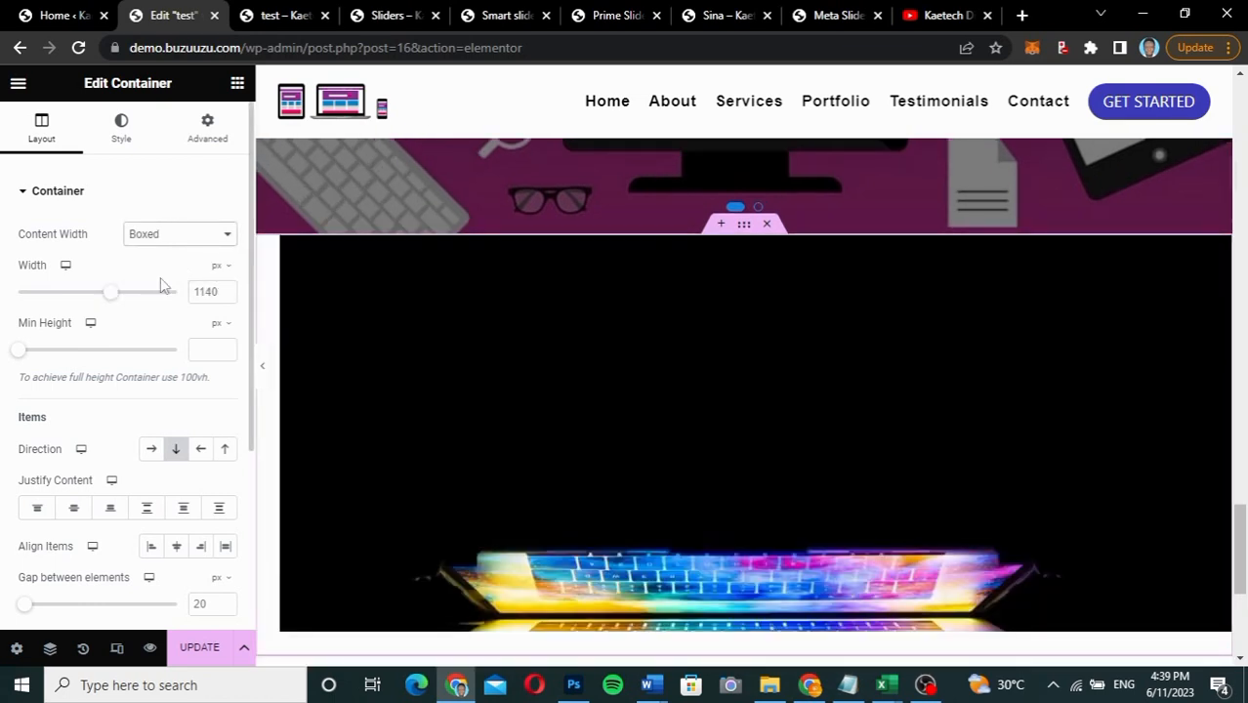
mouse_move(117, 300)
mouse_down()
mouse_move(149, 298)
mouse_move(130, 298)
mouse_up()
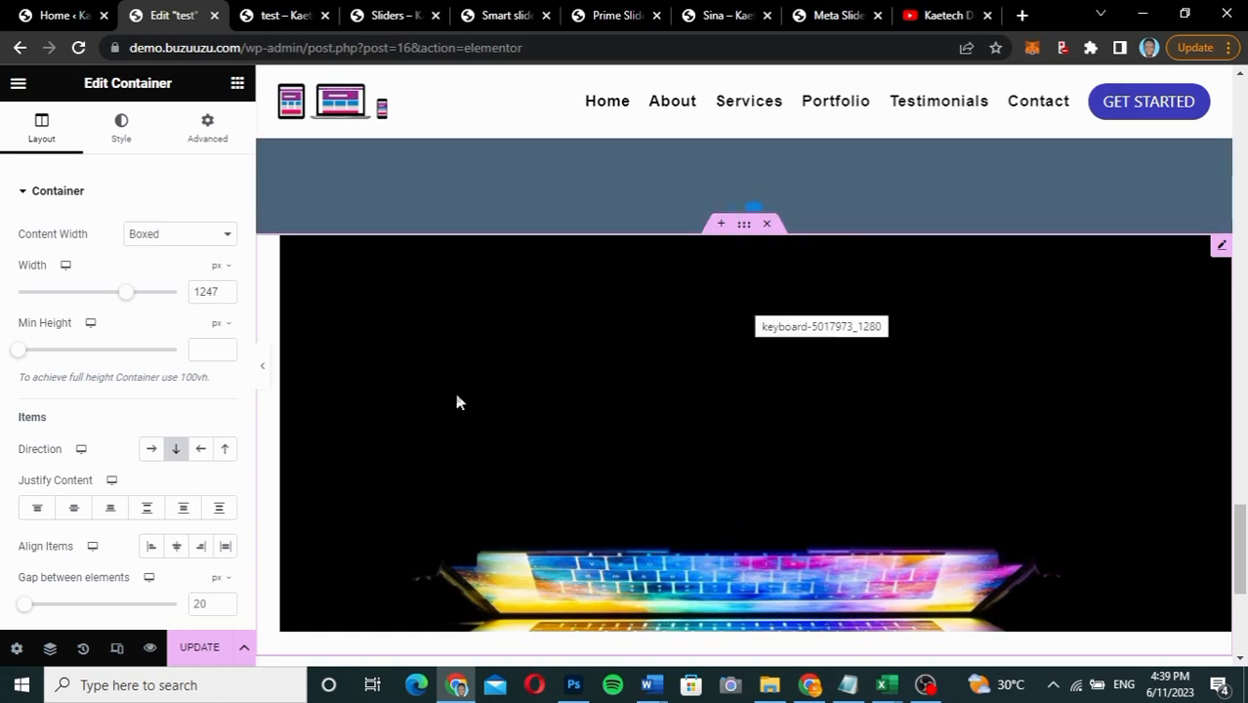
click(262, 367)
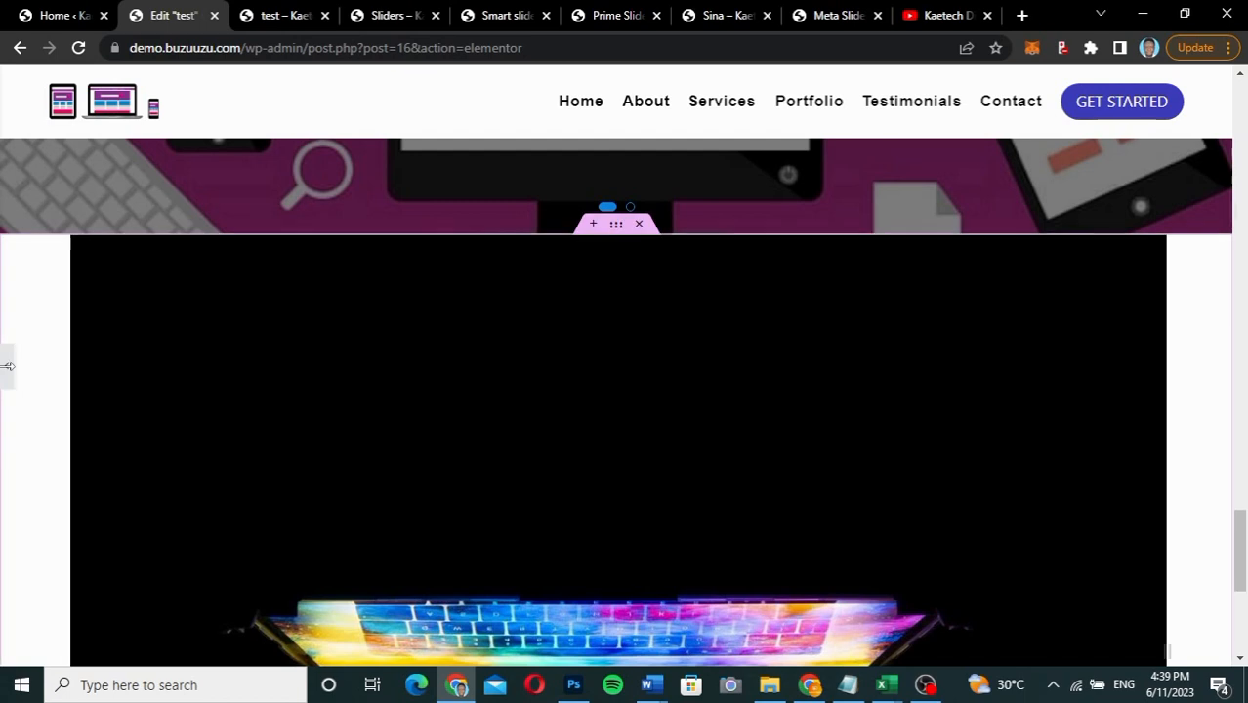
click(7, 374)
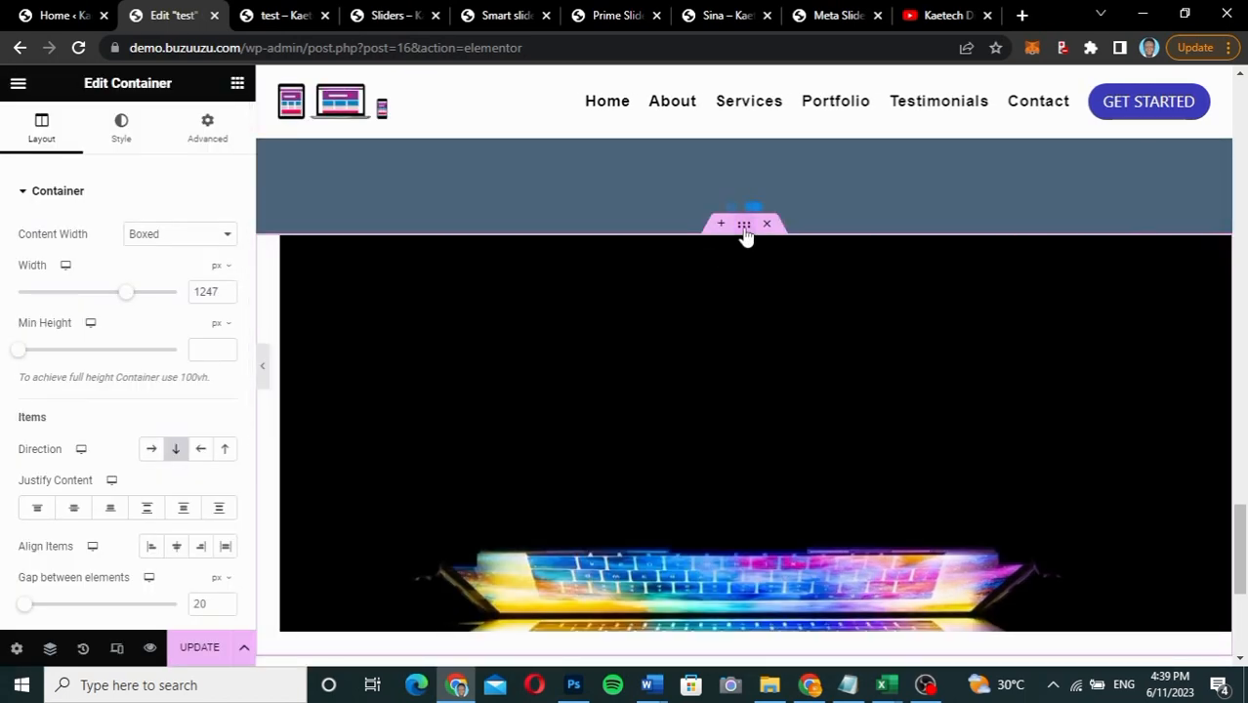
Step: Set the container's gap between elements to 0 px, and check the advanced settings of the container and its Shortcode widget
drag(27, 605, 11, 612)
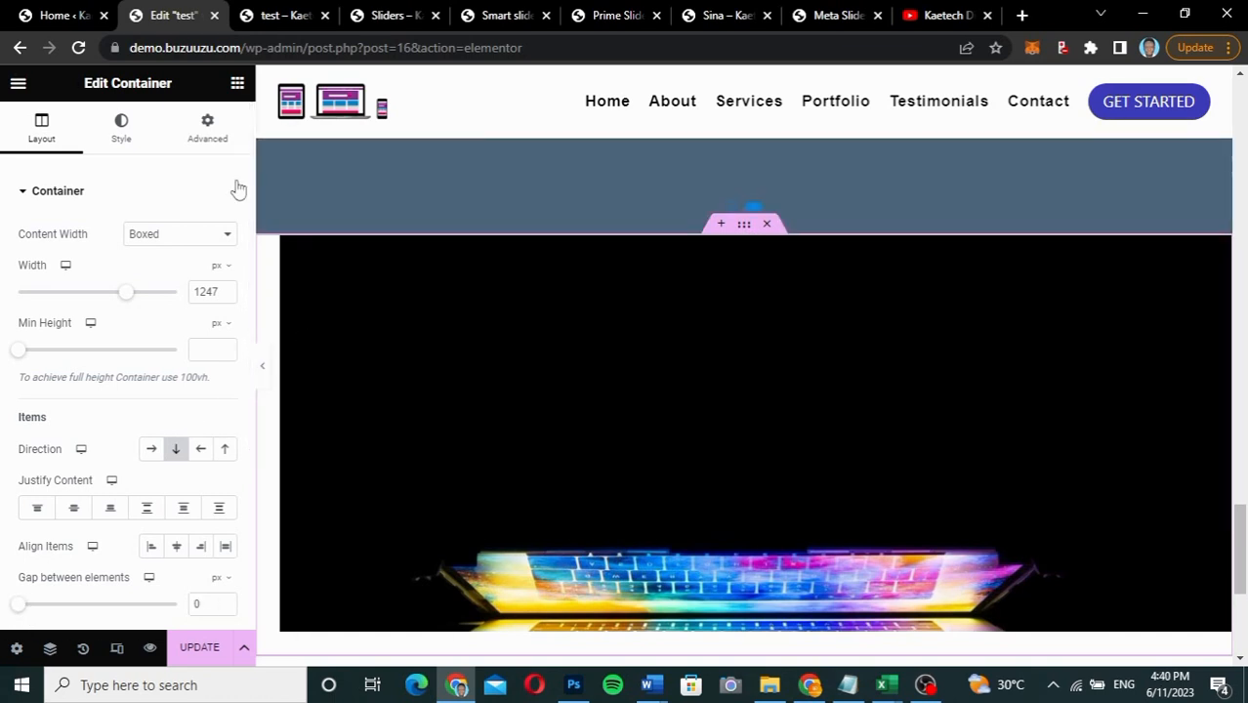
click(207, 133)
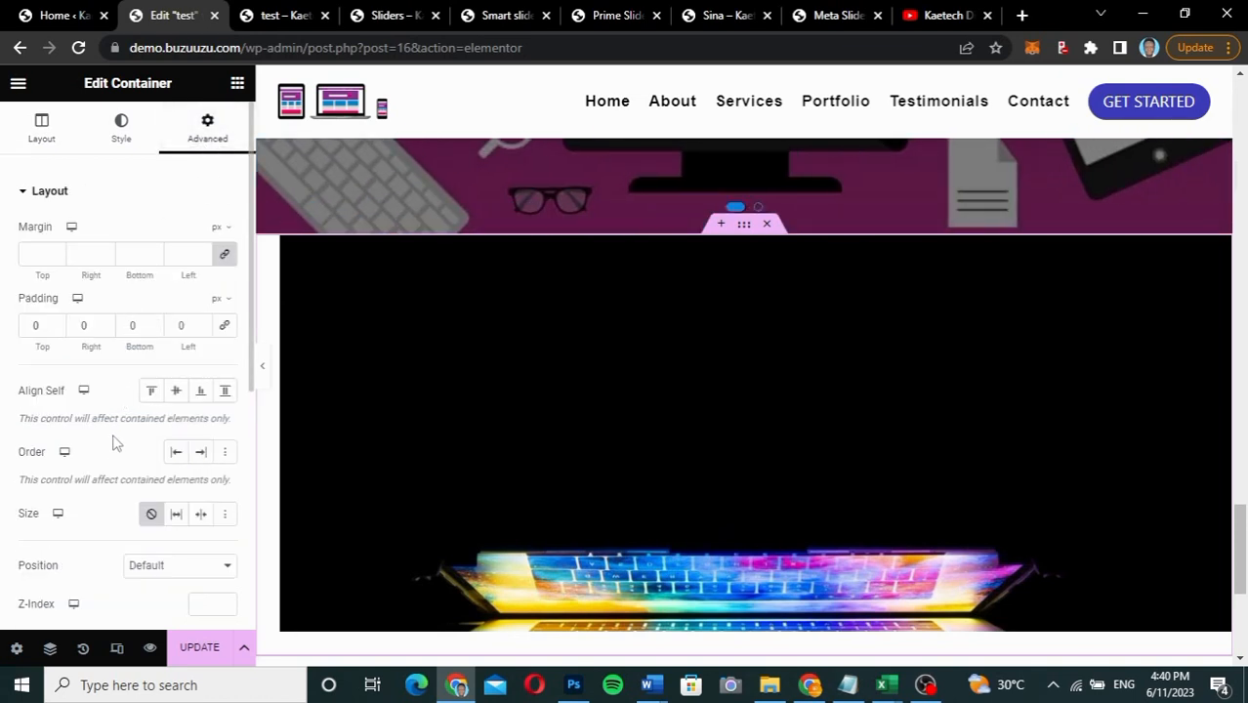
scroll(112, 451, down, 1)
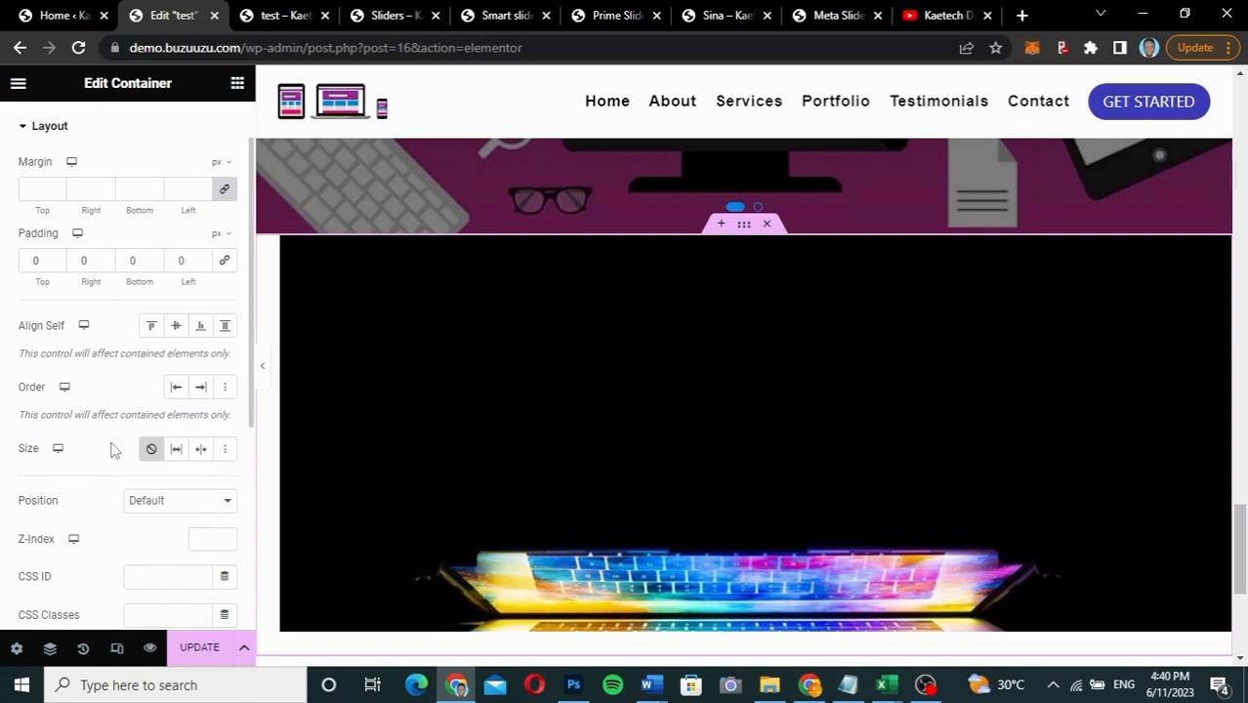
scroll(112, 451, down, 2)
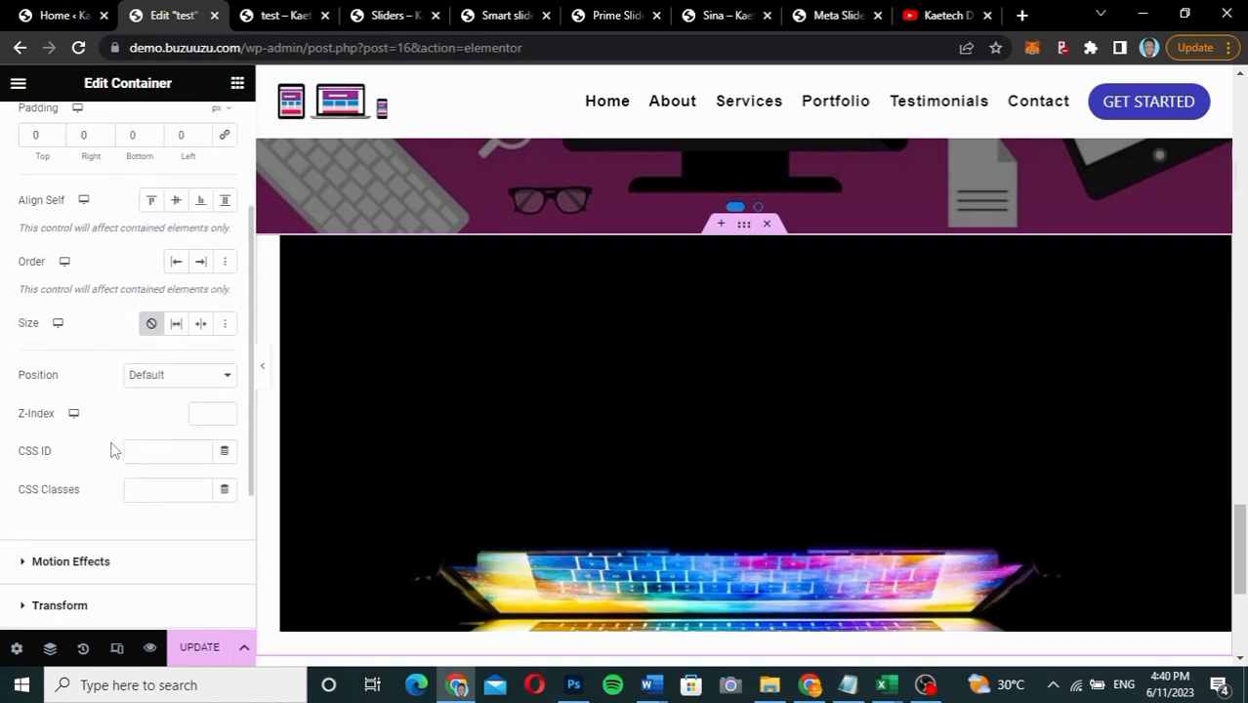
scroll(78, 577, down, 1)
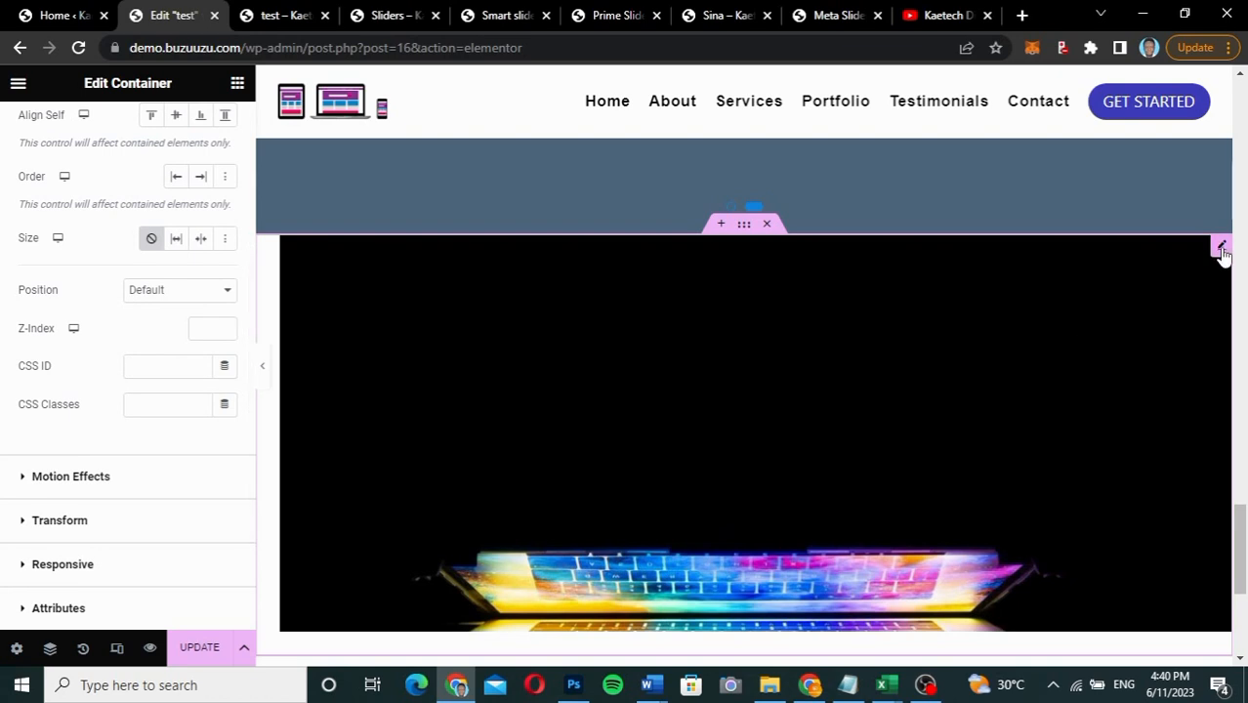
click(1222, 247)
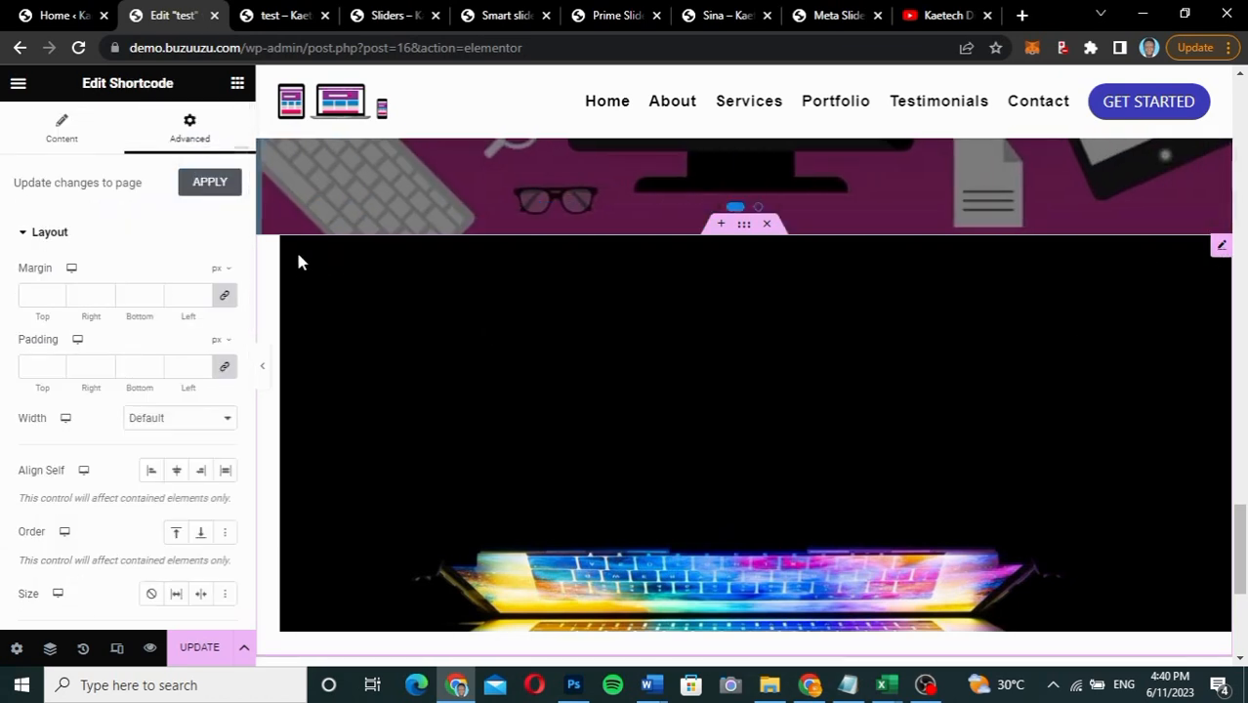
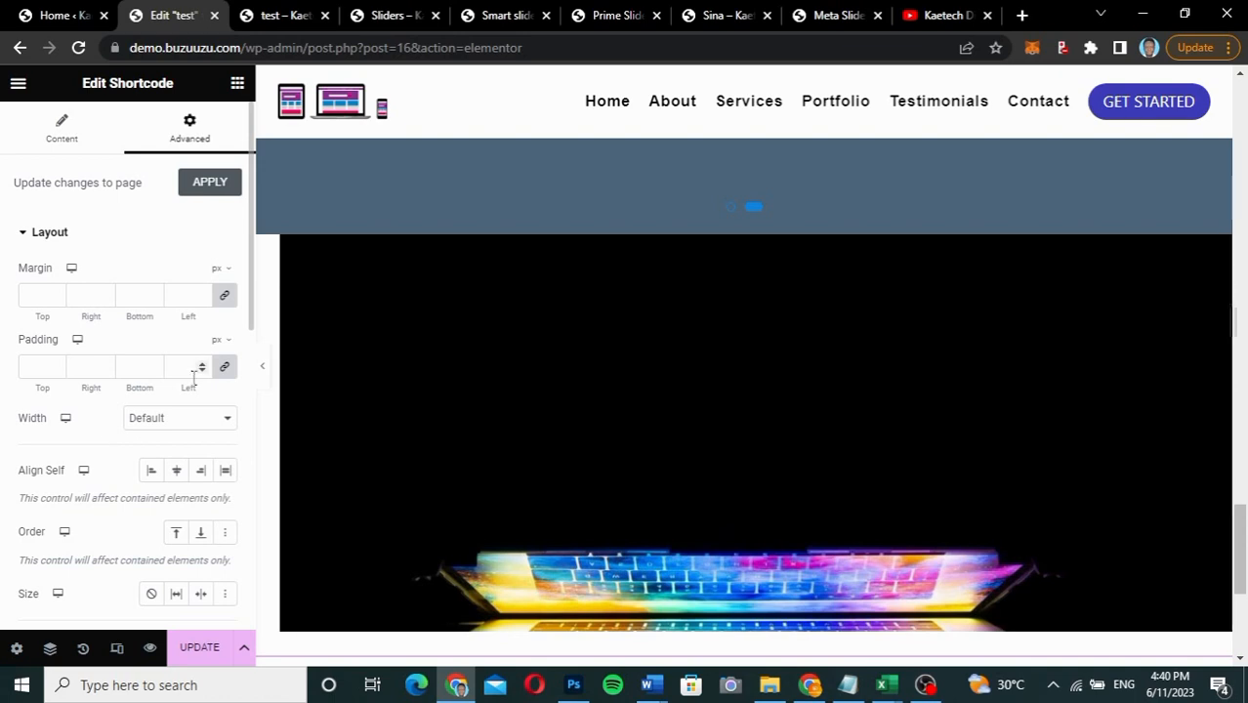
Step: Unlink the Shortcode widget's padding sides with 0 px on each, and update the page
click(224, 366)
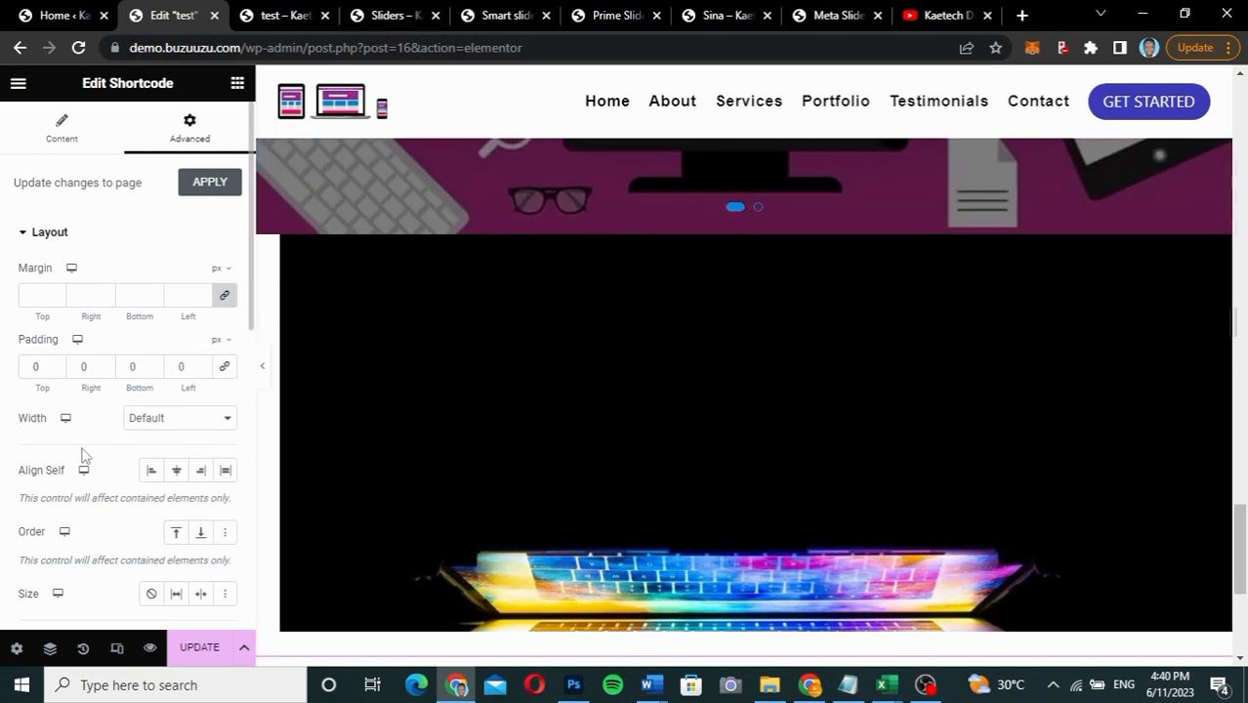
click(63, 134)
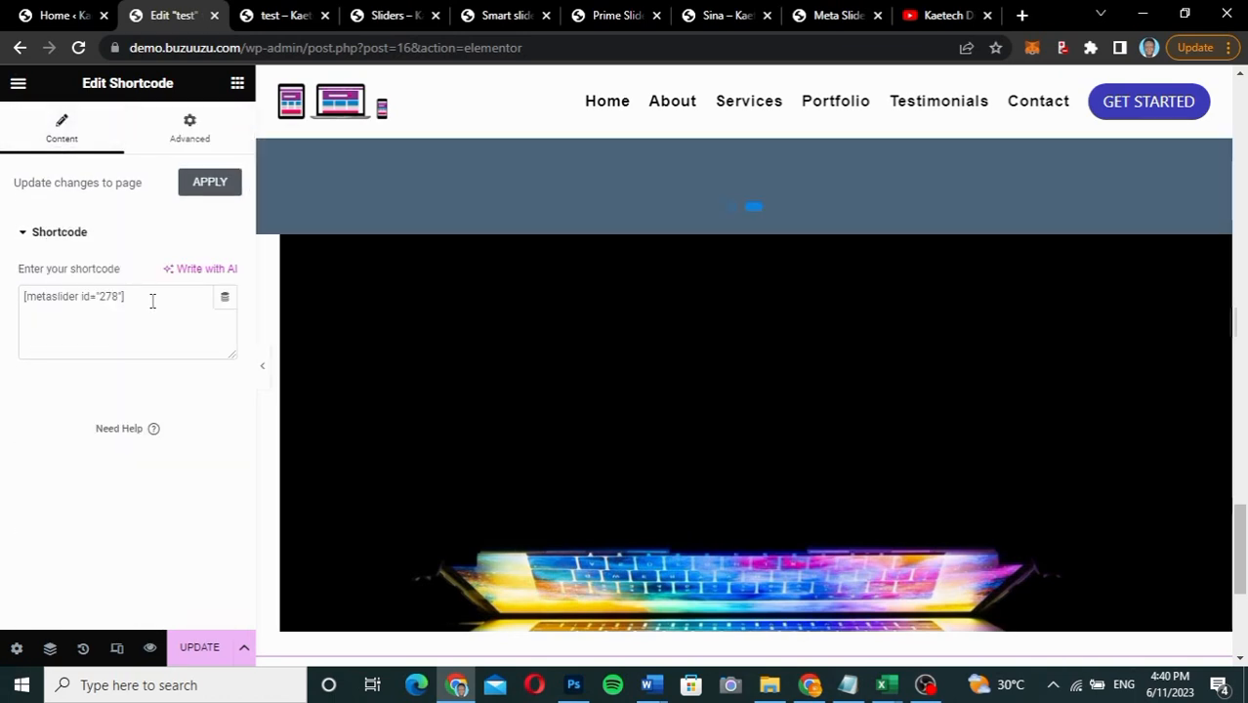
click(196, 648)
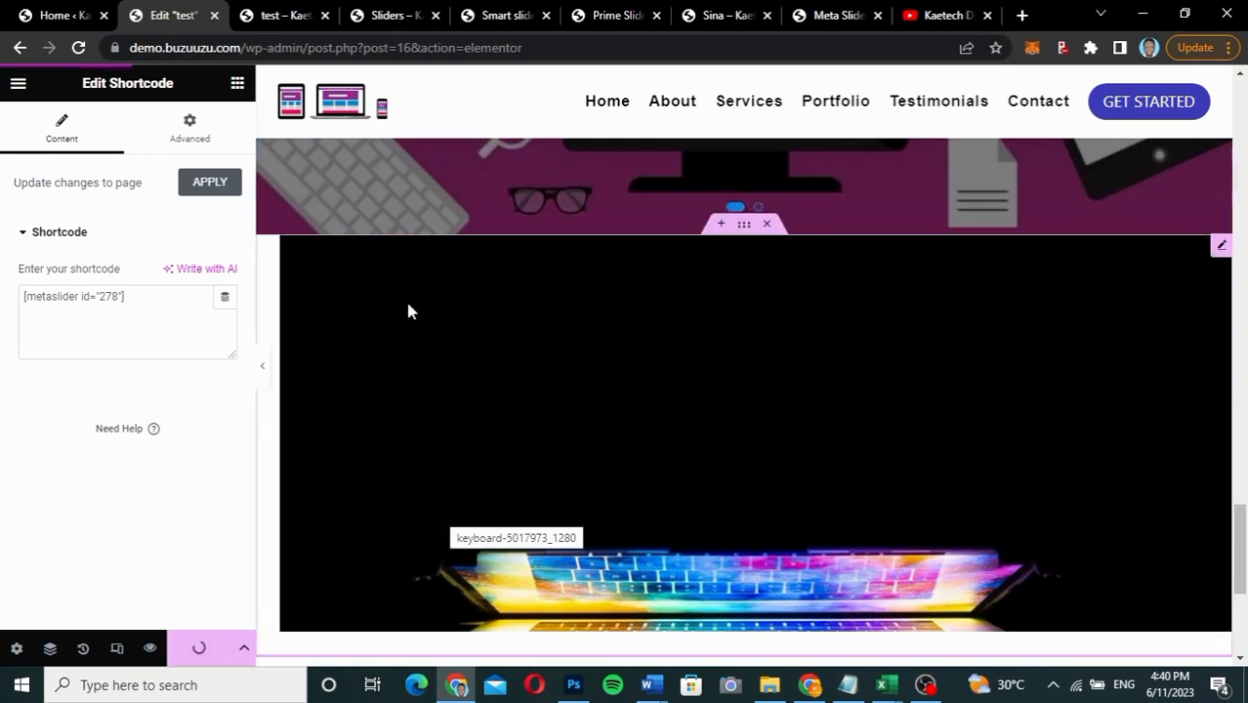
Step: Reload the live test page and check how wide the MetaSlider slideshow appears beneath the slider above it
click(277, 15)
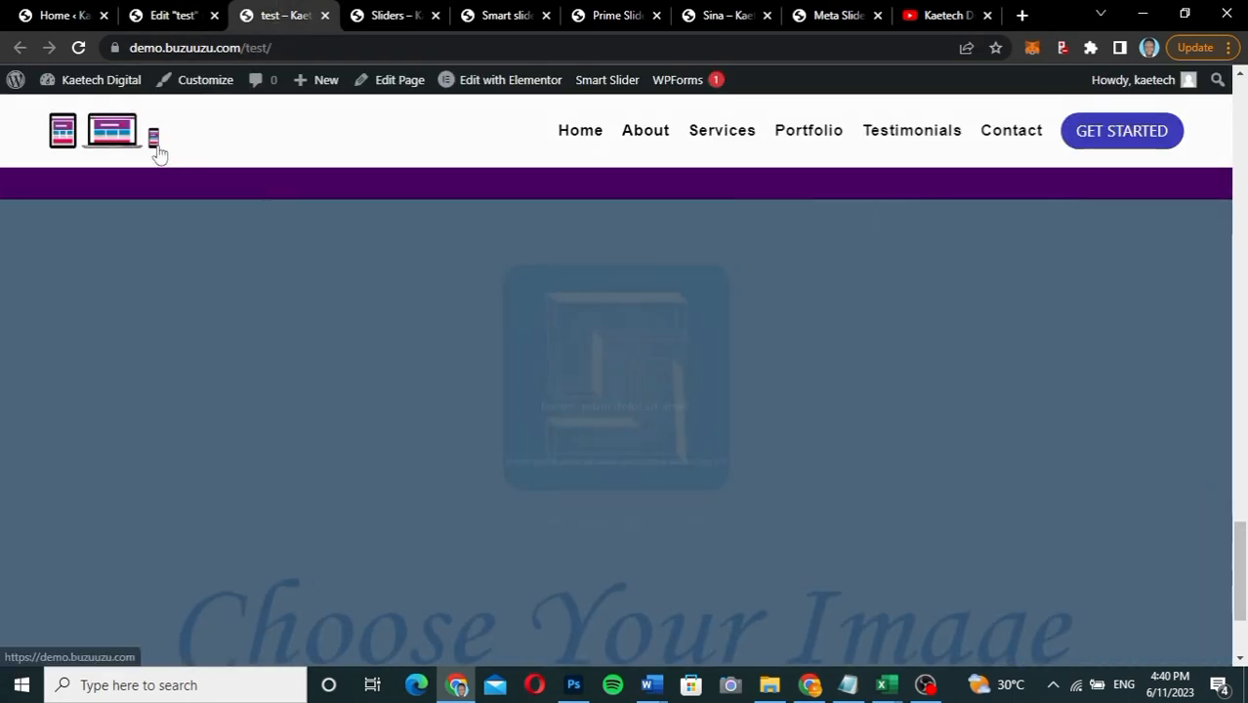
click(79, 48)
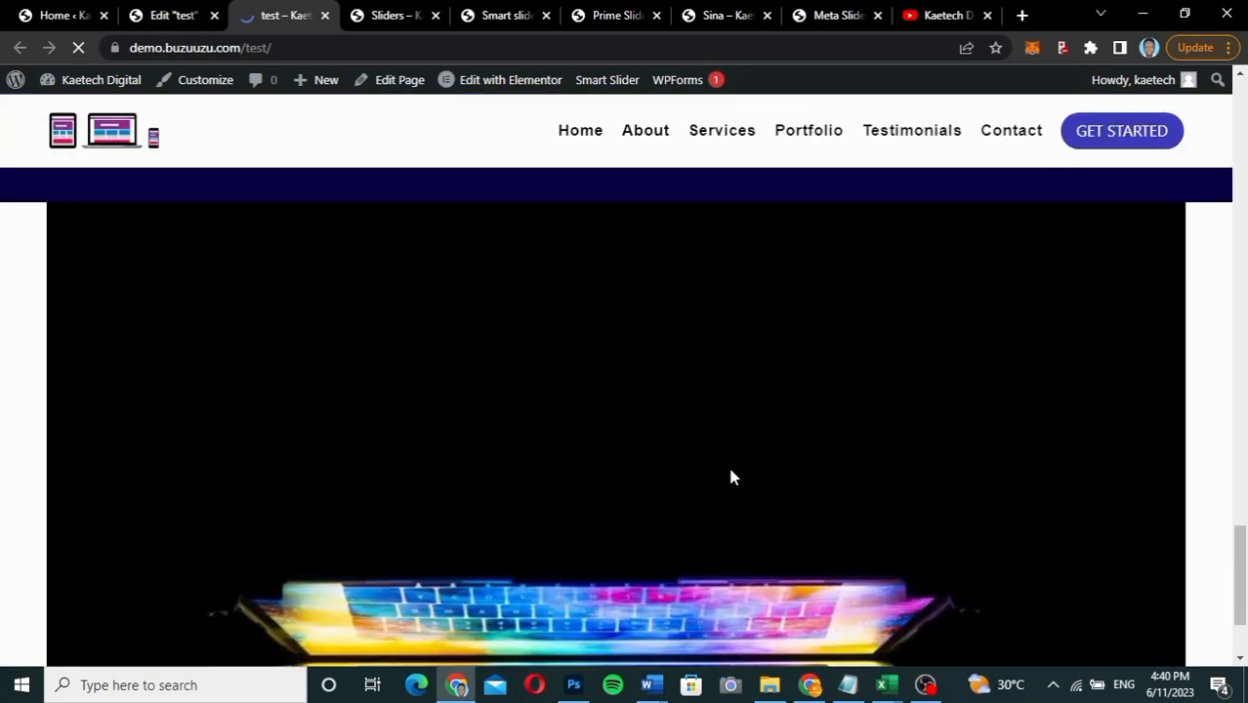
scroll(735, 478, up, 1)
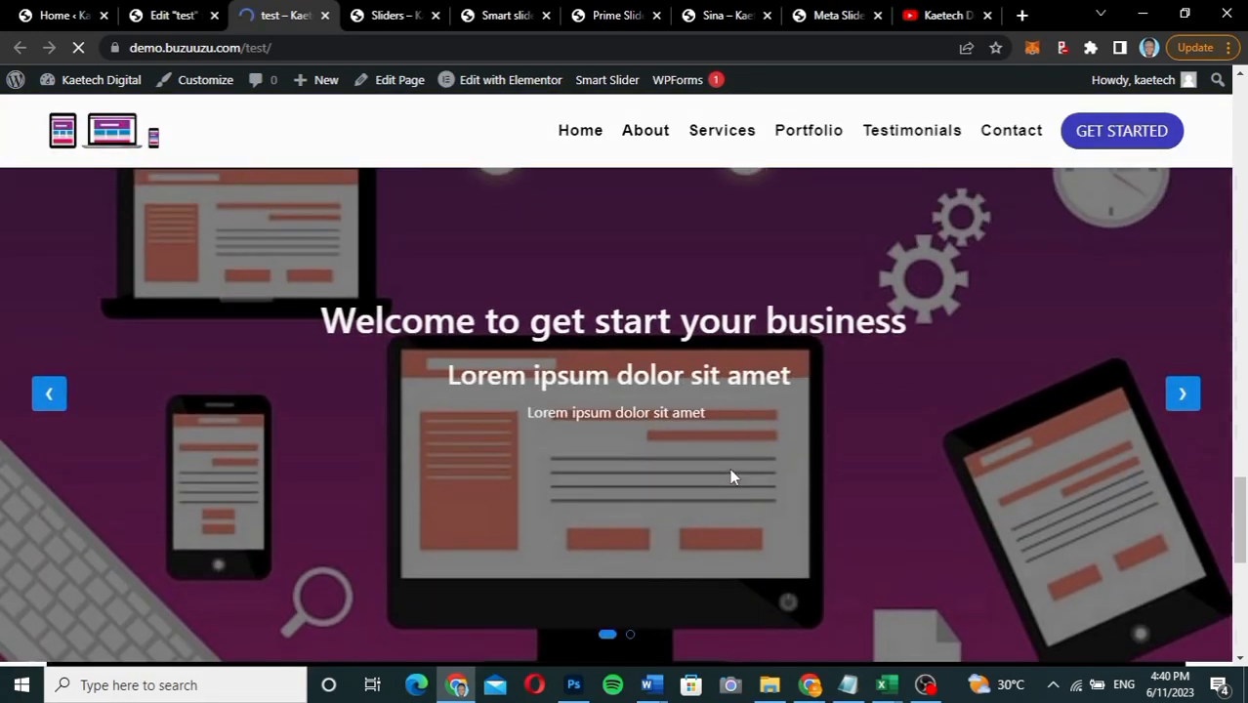
scroll(735, 478, down, 3)
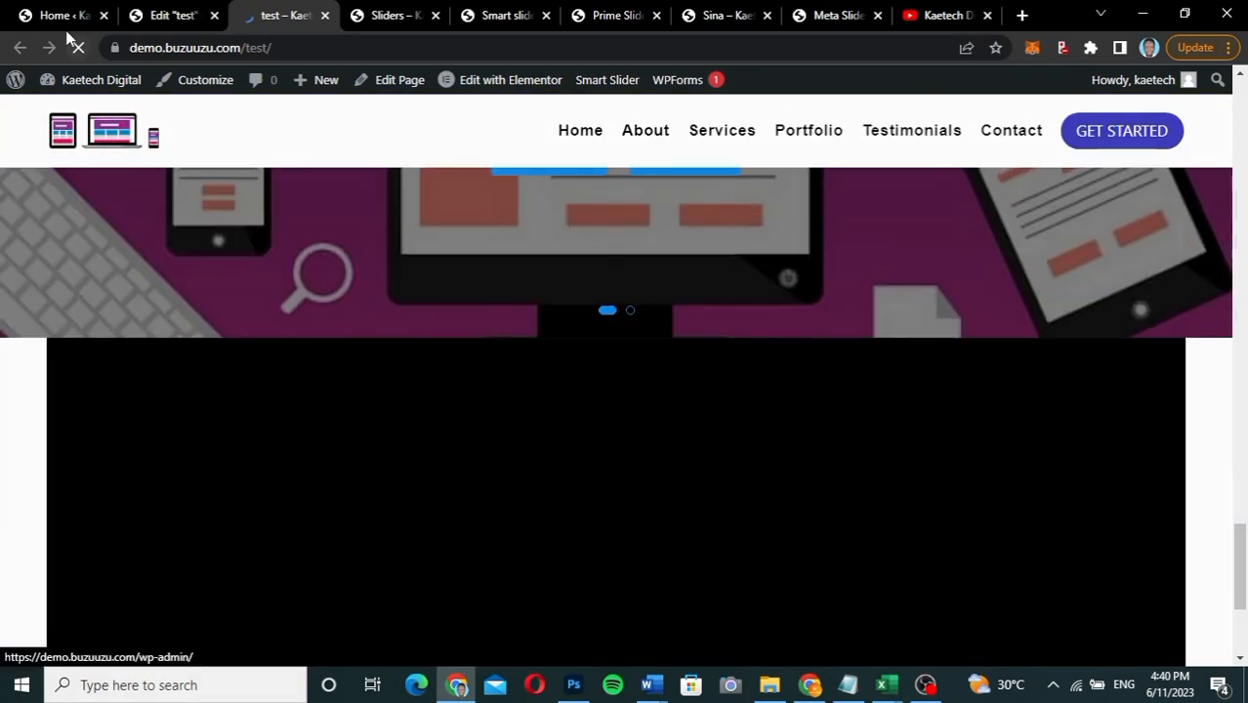
Step: Set the MetaSlider slideshow's width to 1400 px in its plugin settings and save the slideshow
click(65, 16)
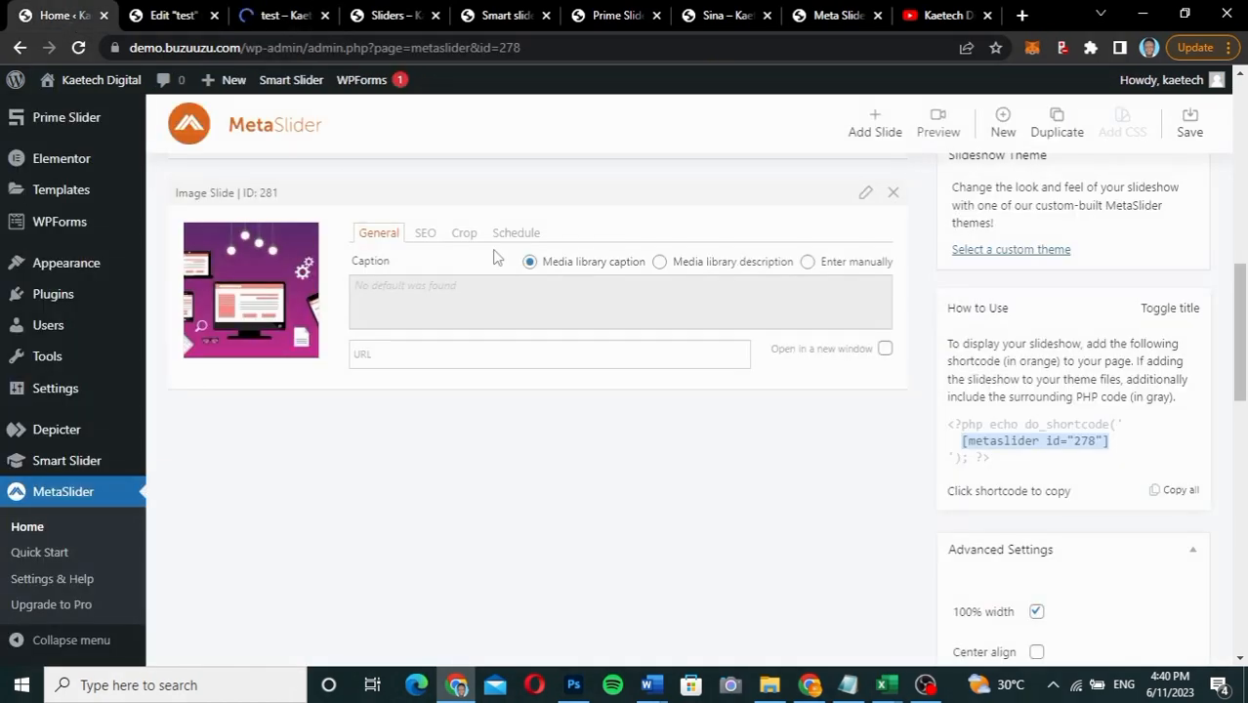
scroll(1011, 325, up, 5)
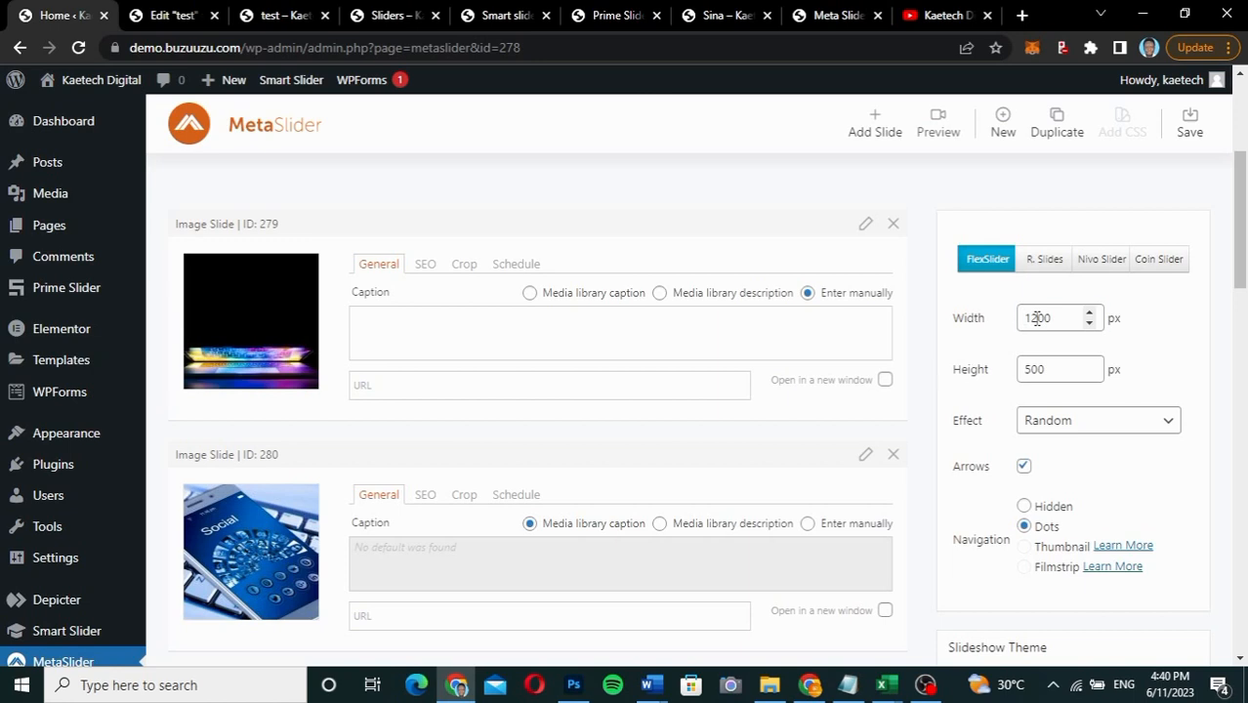
click(1037, 318)
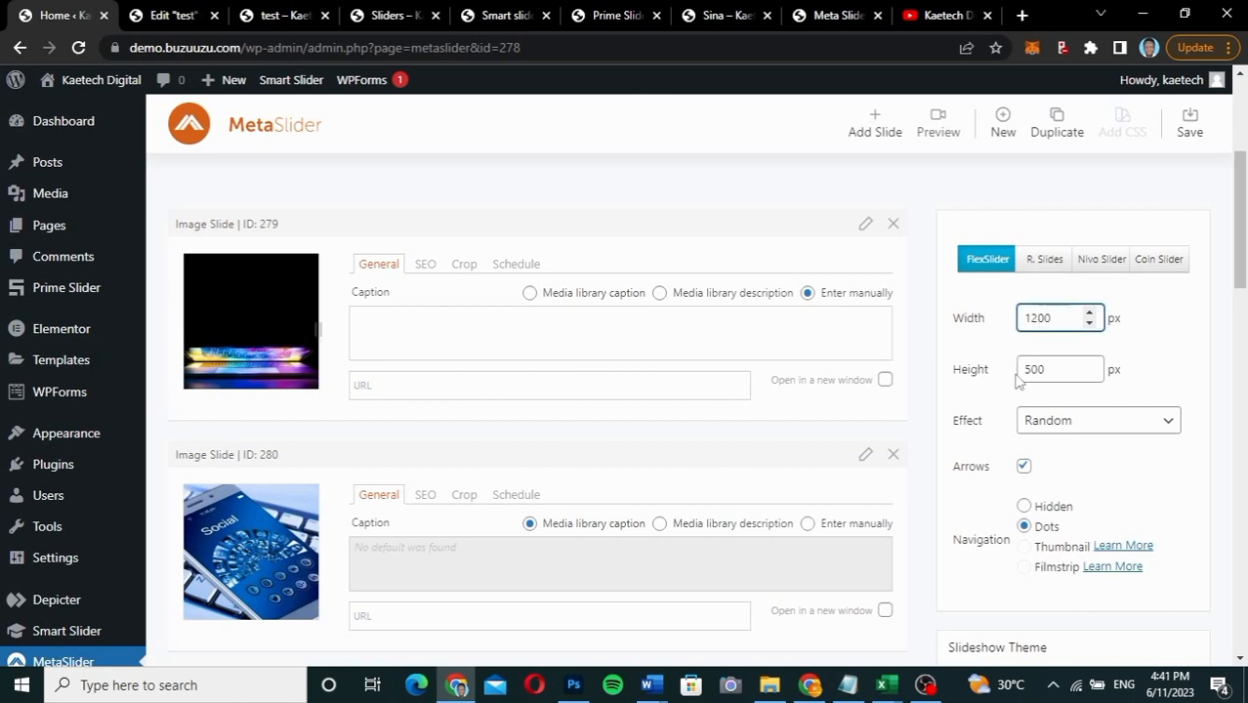
drag(1030, 369, 1024, 369)
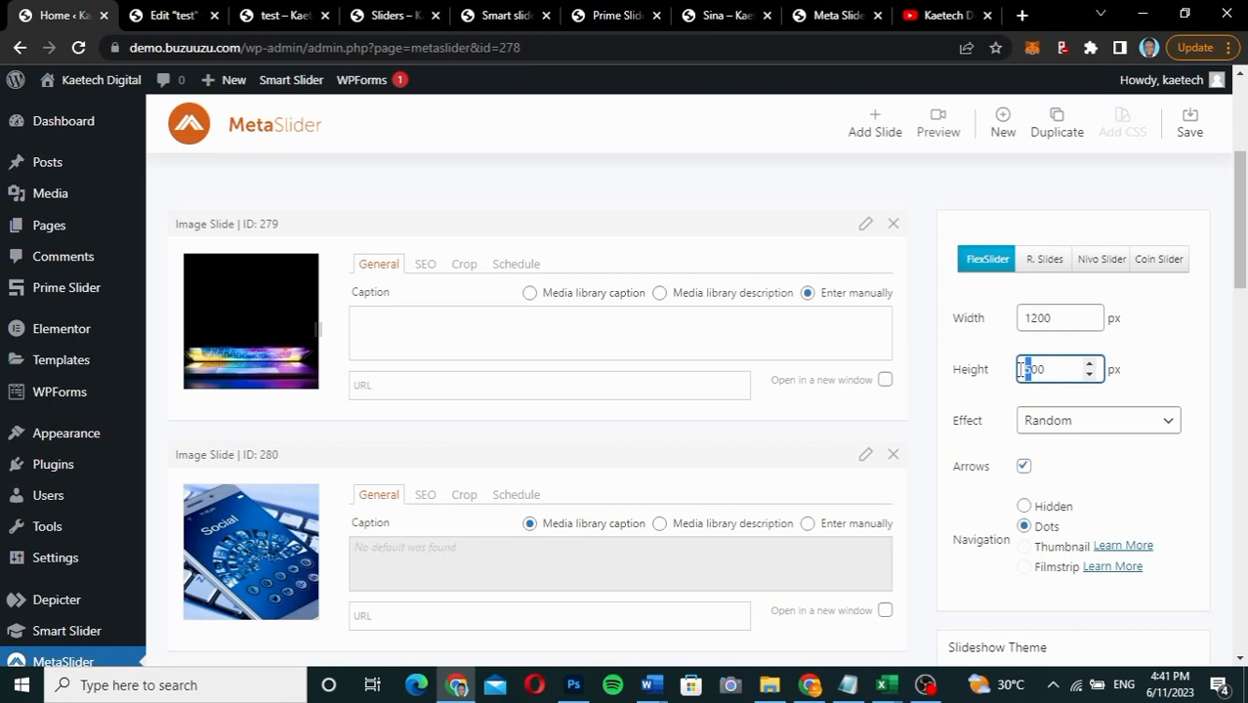
click(1037, 320)
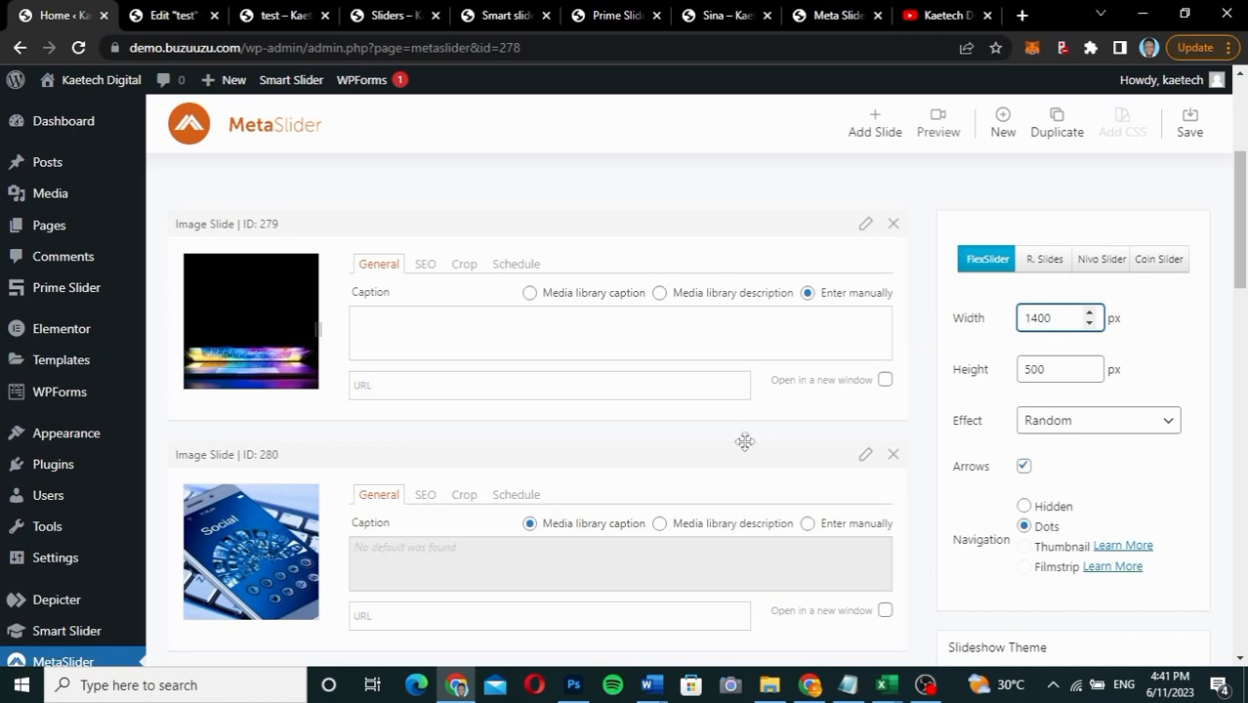
click(1190, 125)
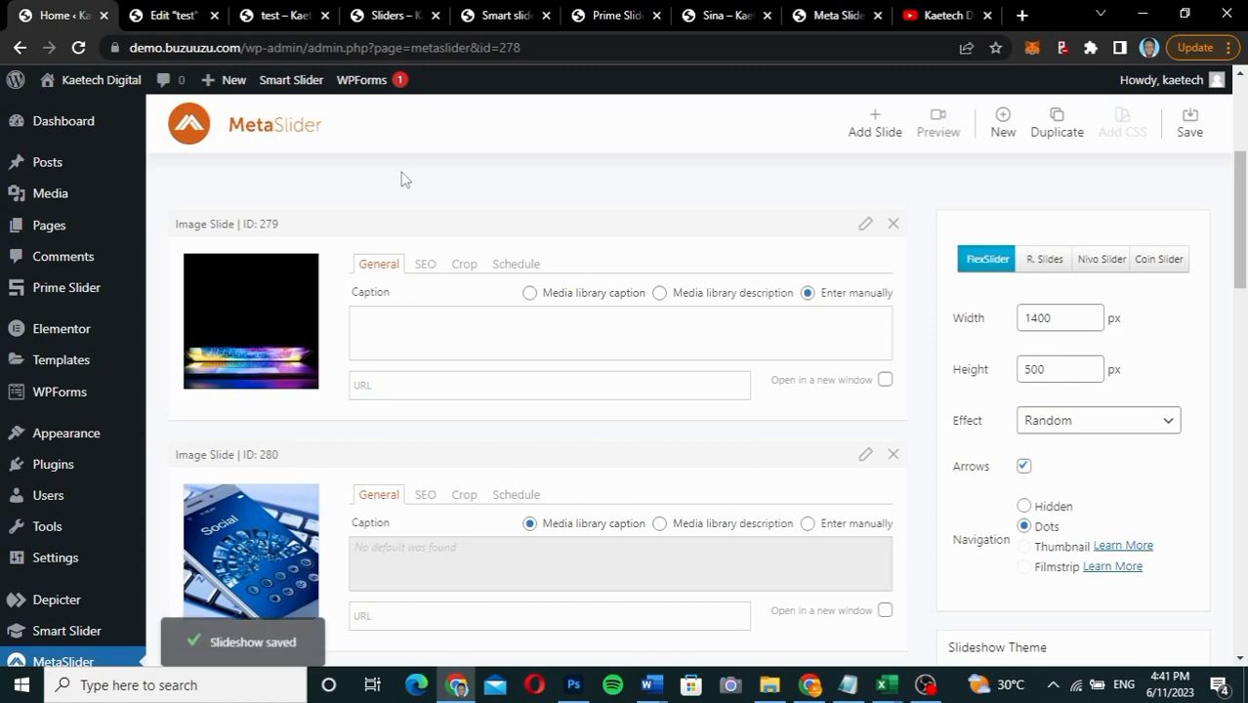
Step: Reload the live test page and advance through the MetaSlider slides to check their width and transitions
click(273, 20)
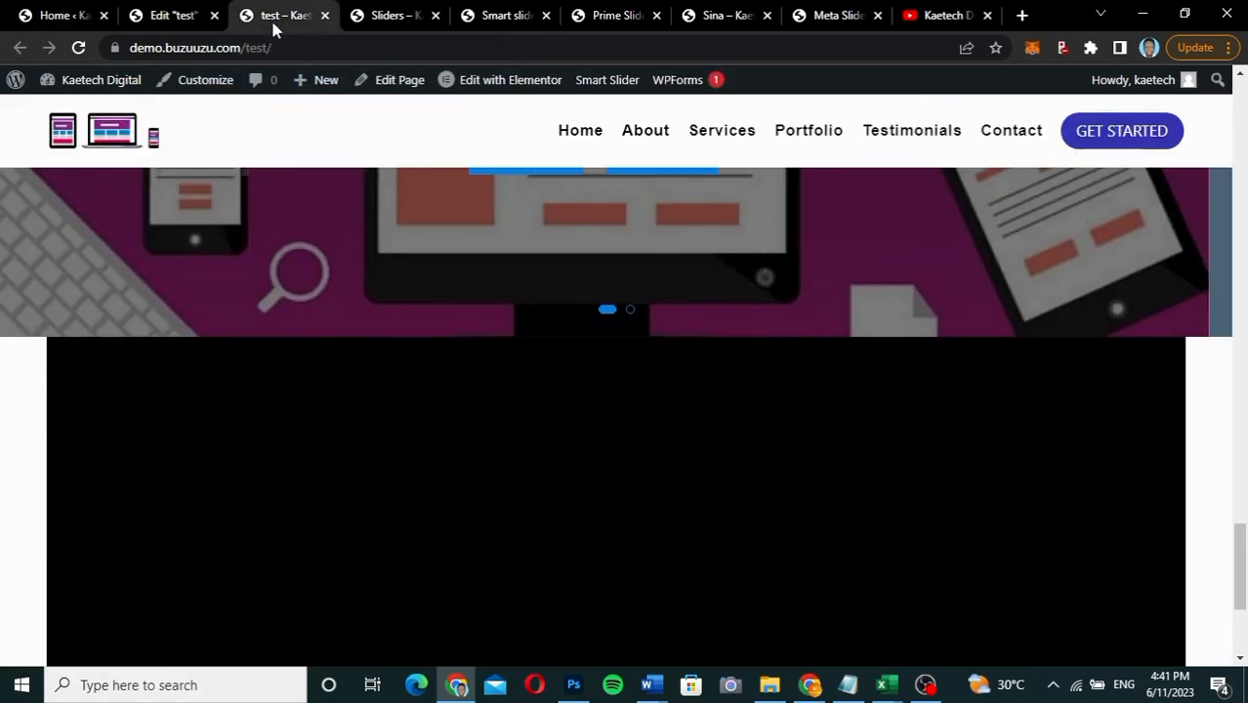
click(80, 48)
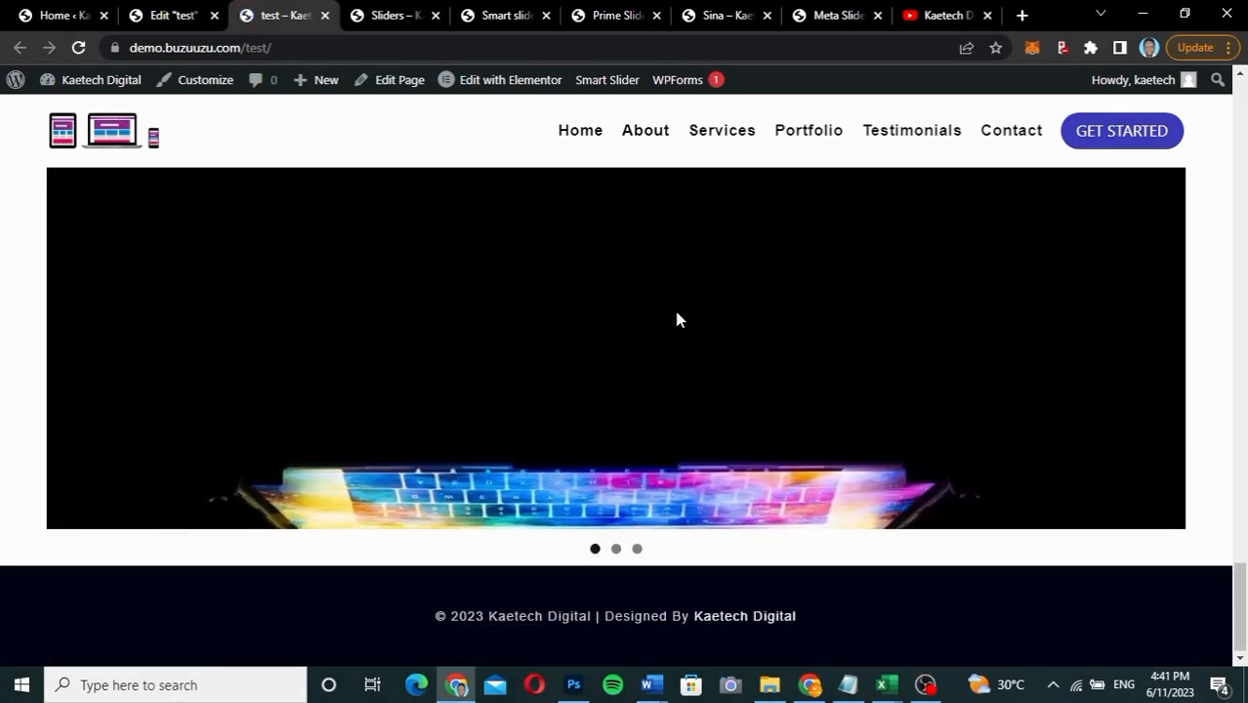
scroll(680, 319, down, 3)
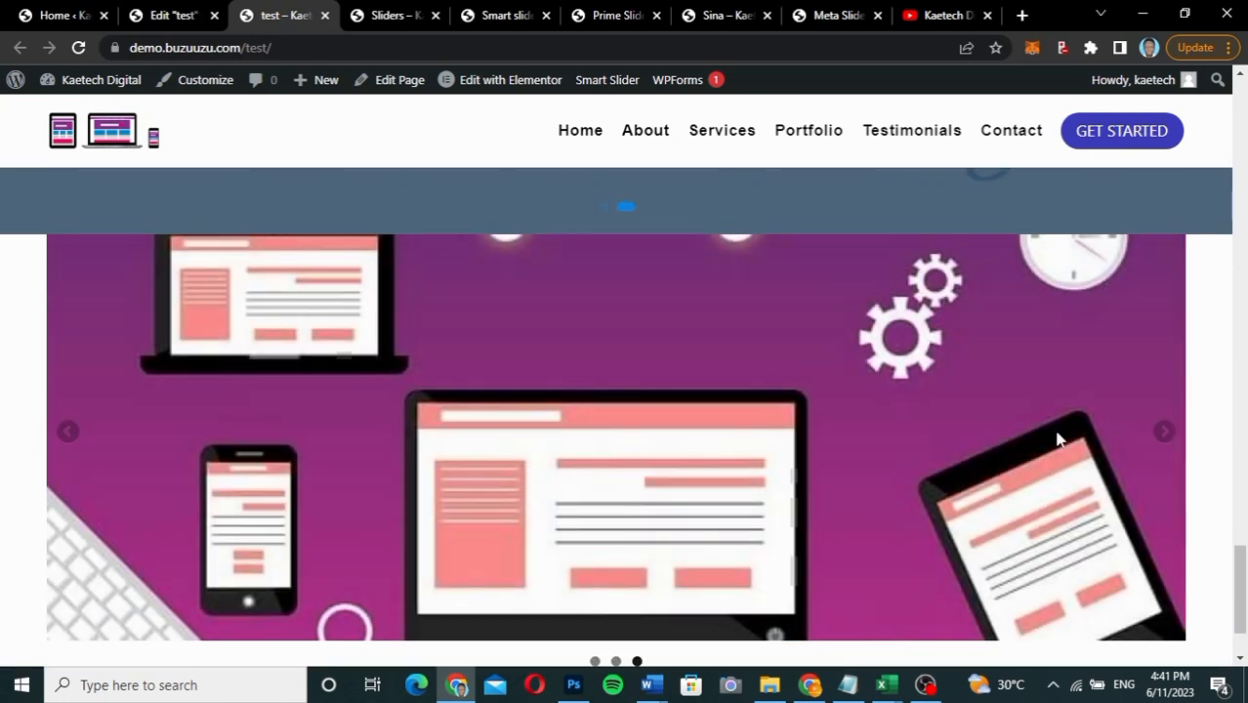
click(1164, 434)
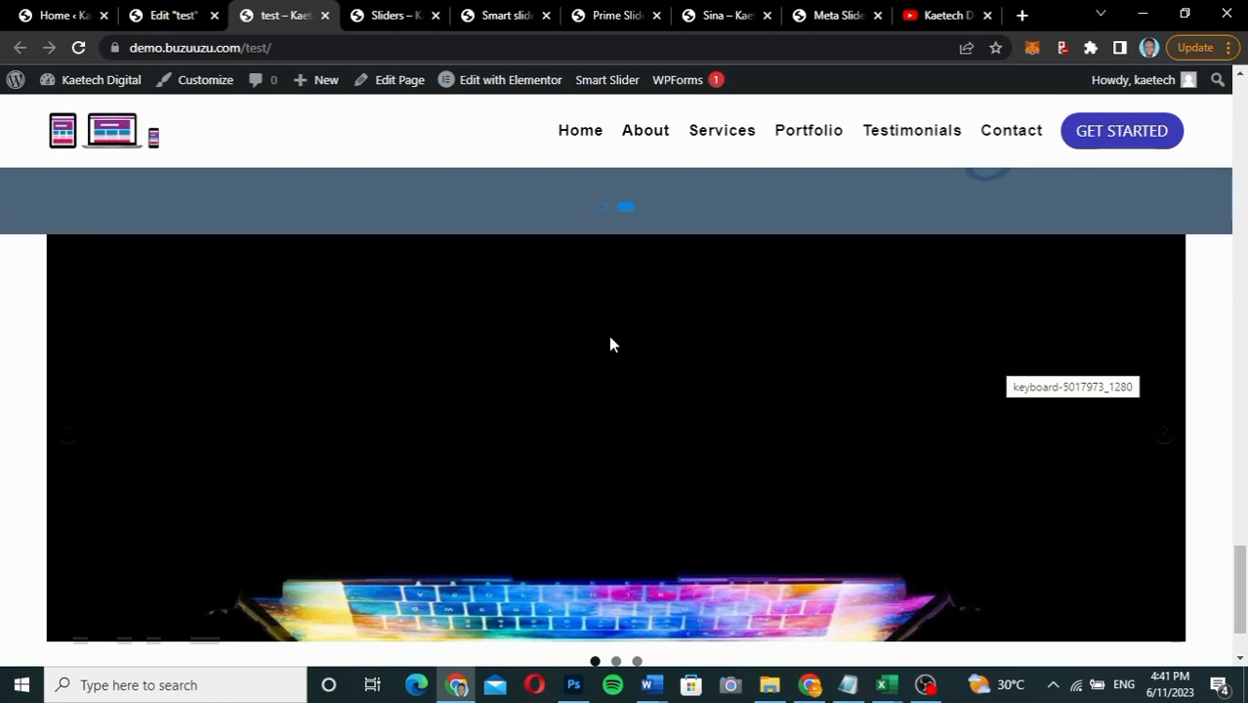
click(1165, 433)
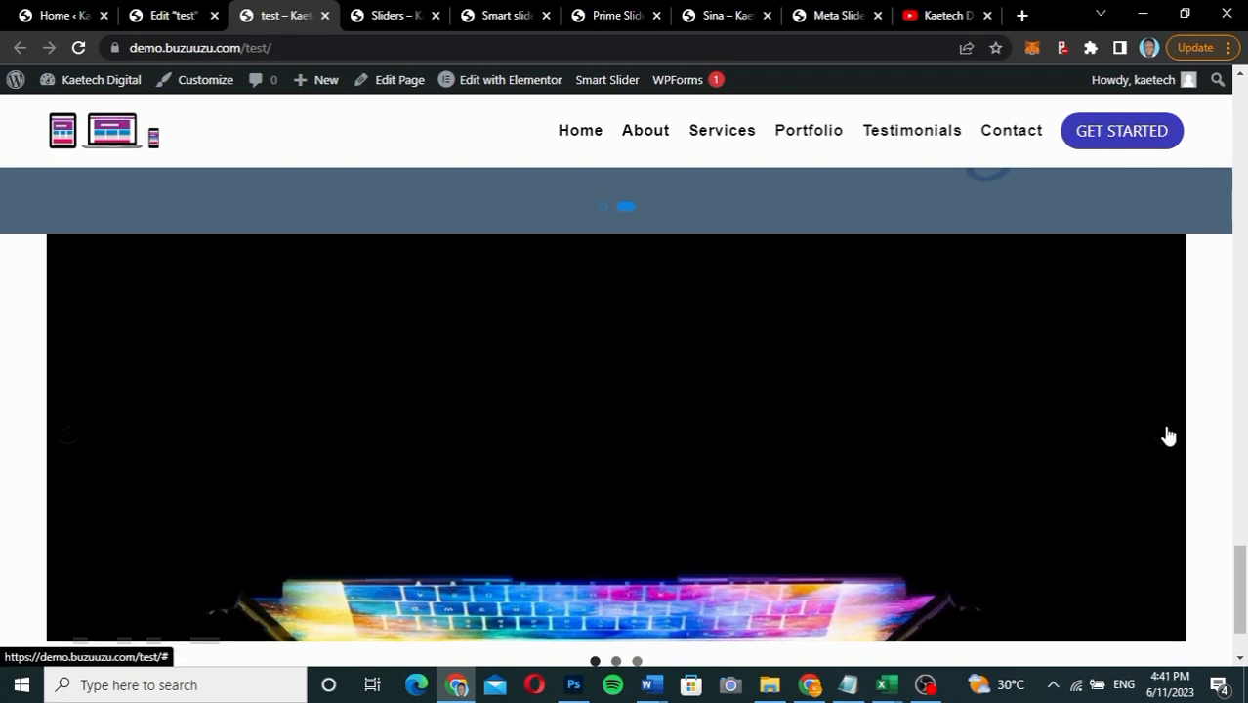
scroll(837, 448, down, 1)
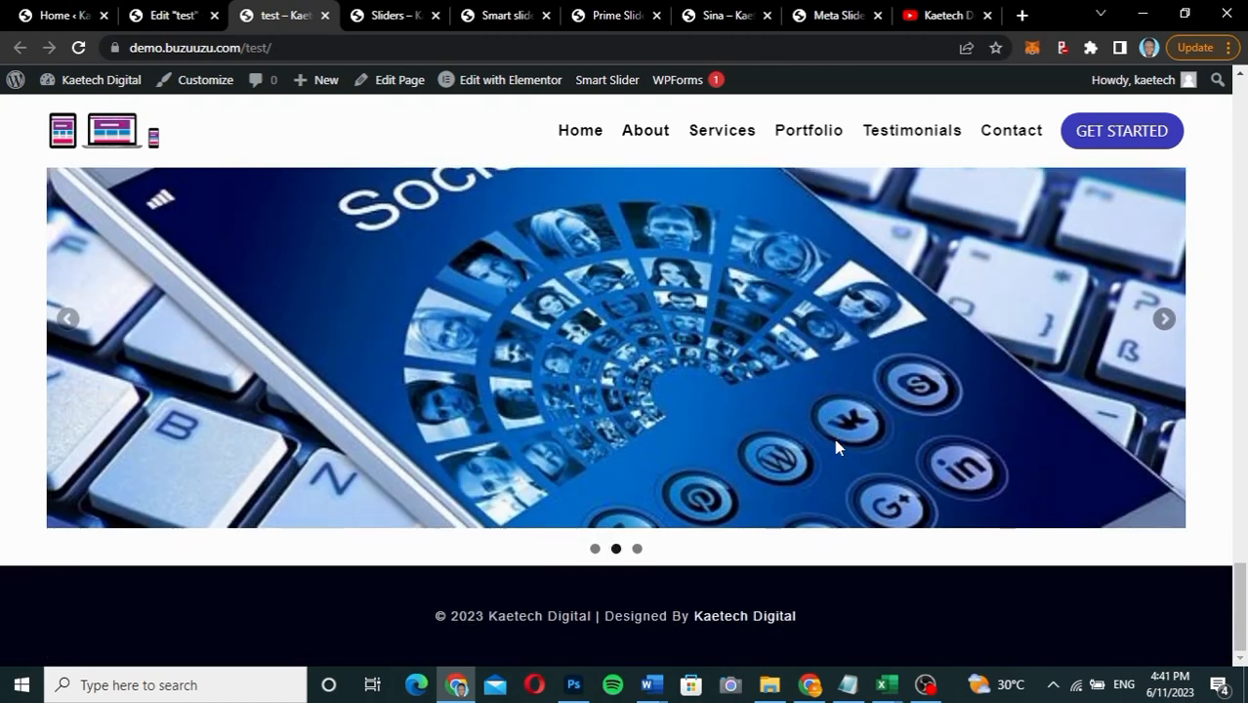
click(1166, 322)
scroll(864, 349, up, 1)
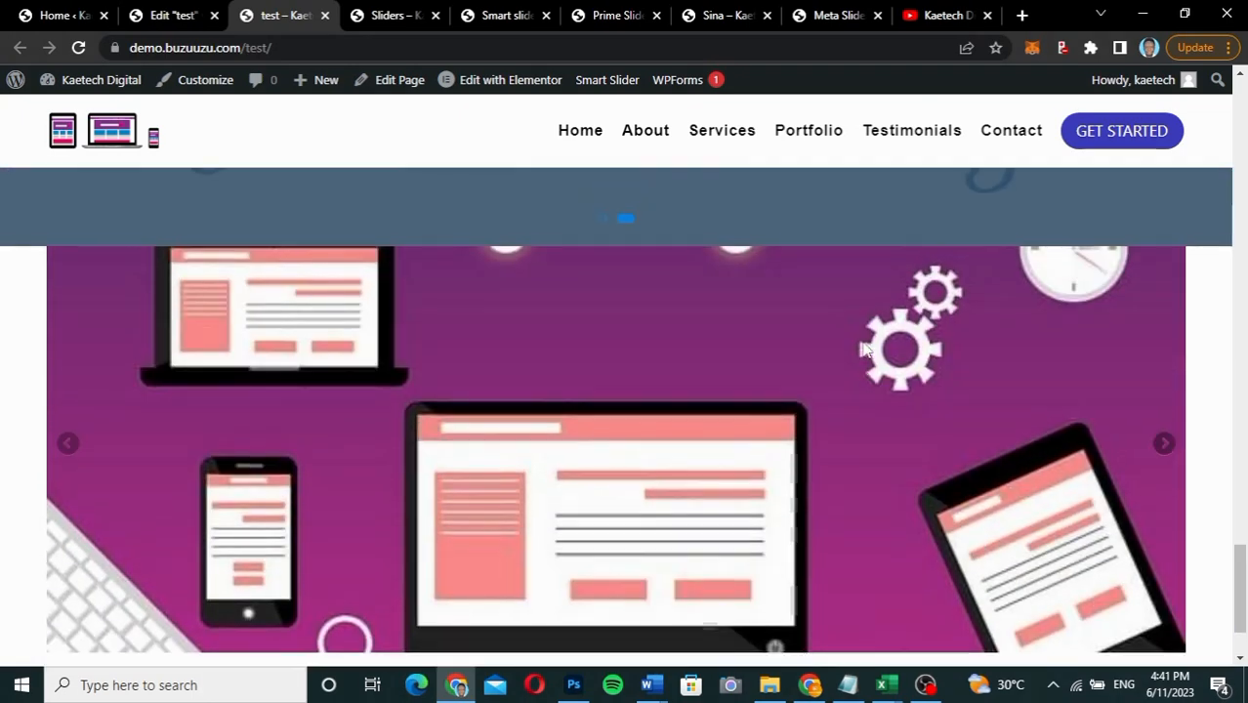
scroll(864, 349, down, 1)
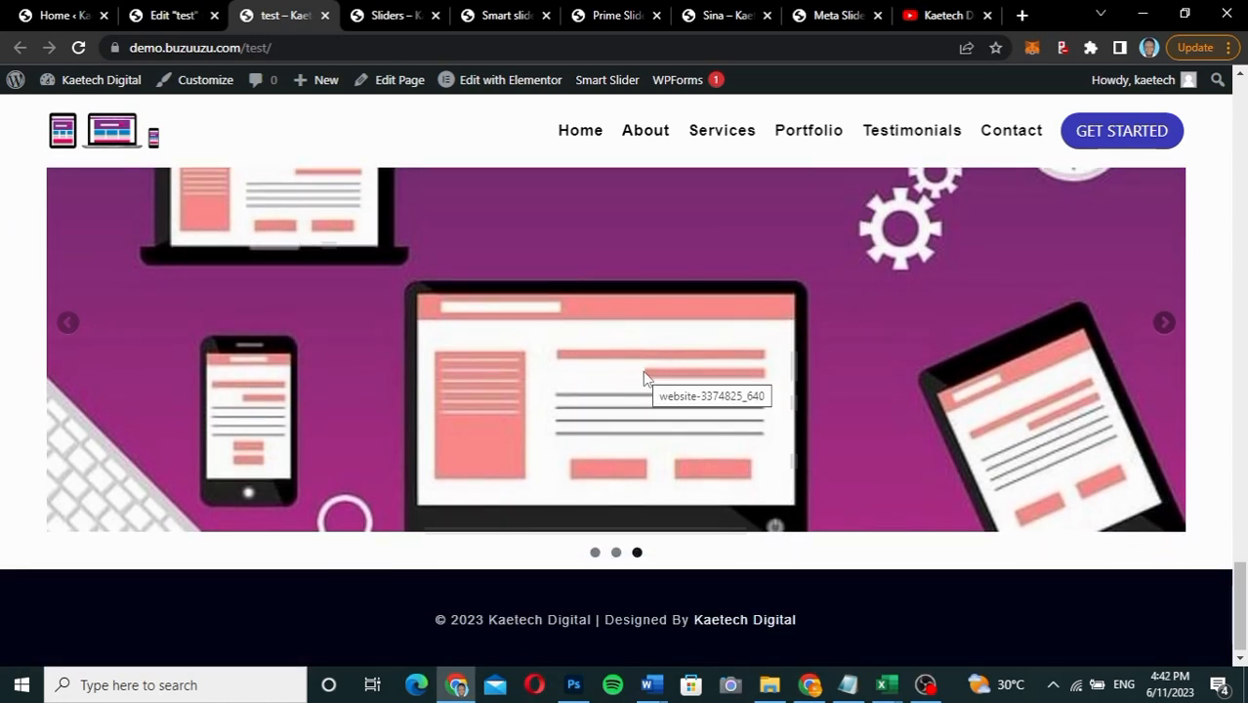
Step: Review every slider on the live test page, from the hero section at the start down to the MetaSlider slideshow
scroll(645, 379, up, 2)
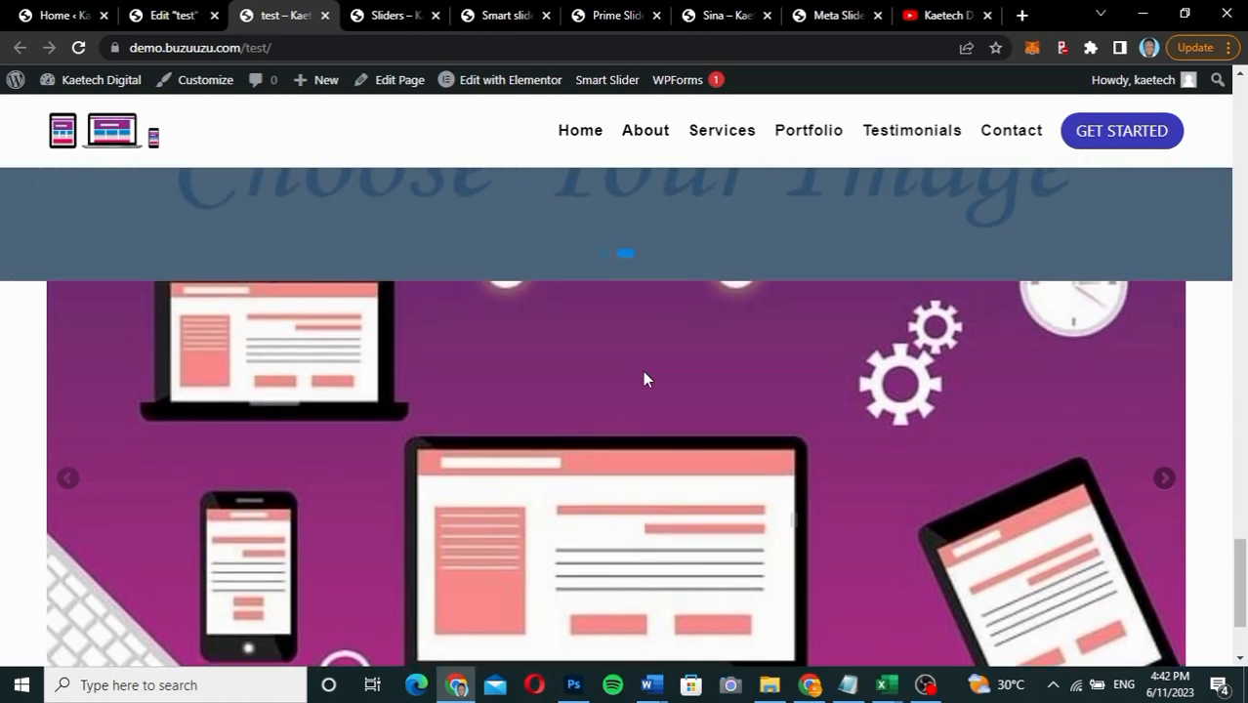
scroll(643, 370, up, 5)
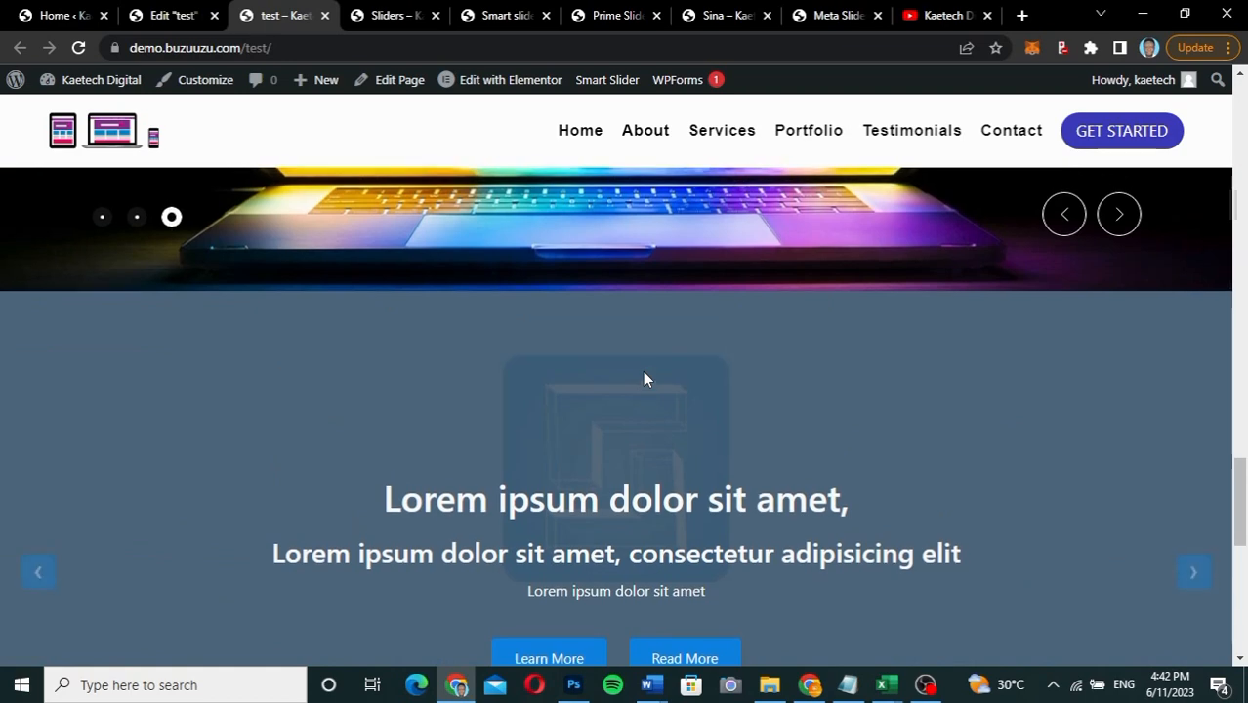
scroll(642, 371, up, 10)
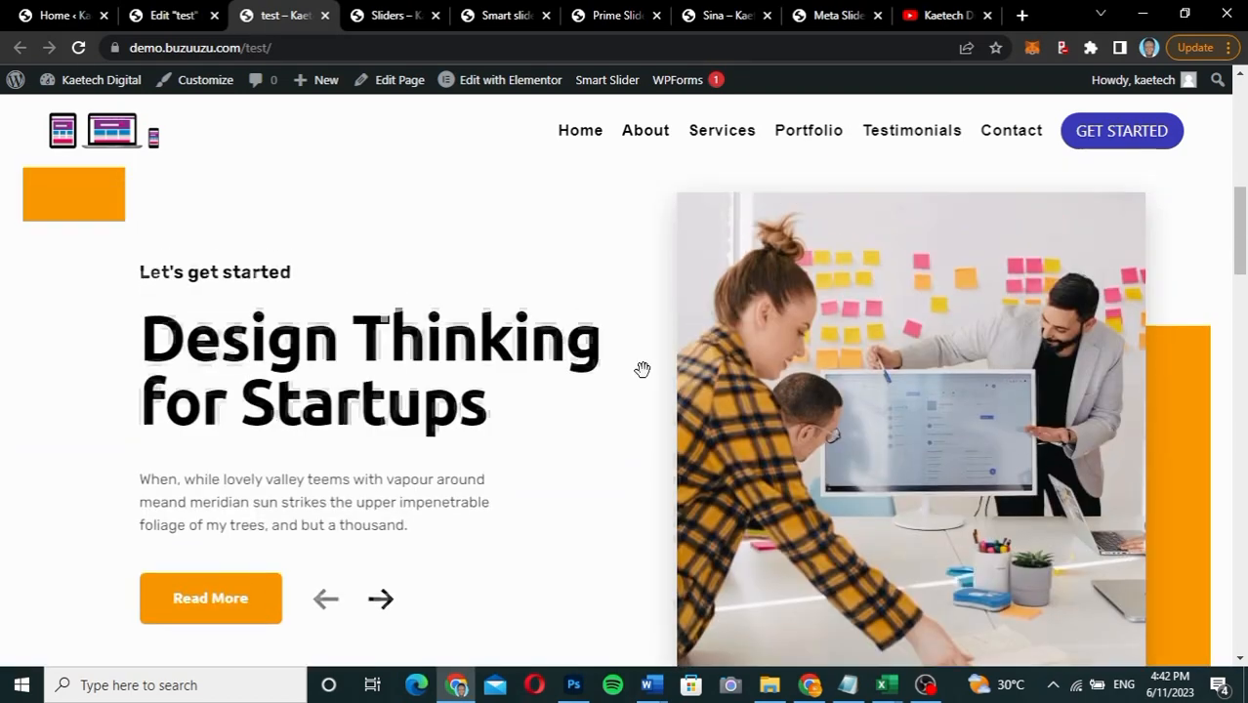
scroll(642, 370, up, 4)
scroll(643, 370, down, 3)
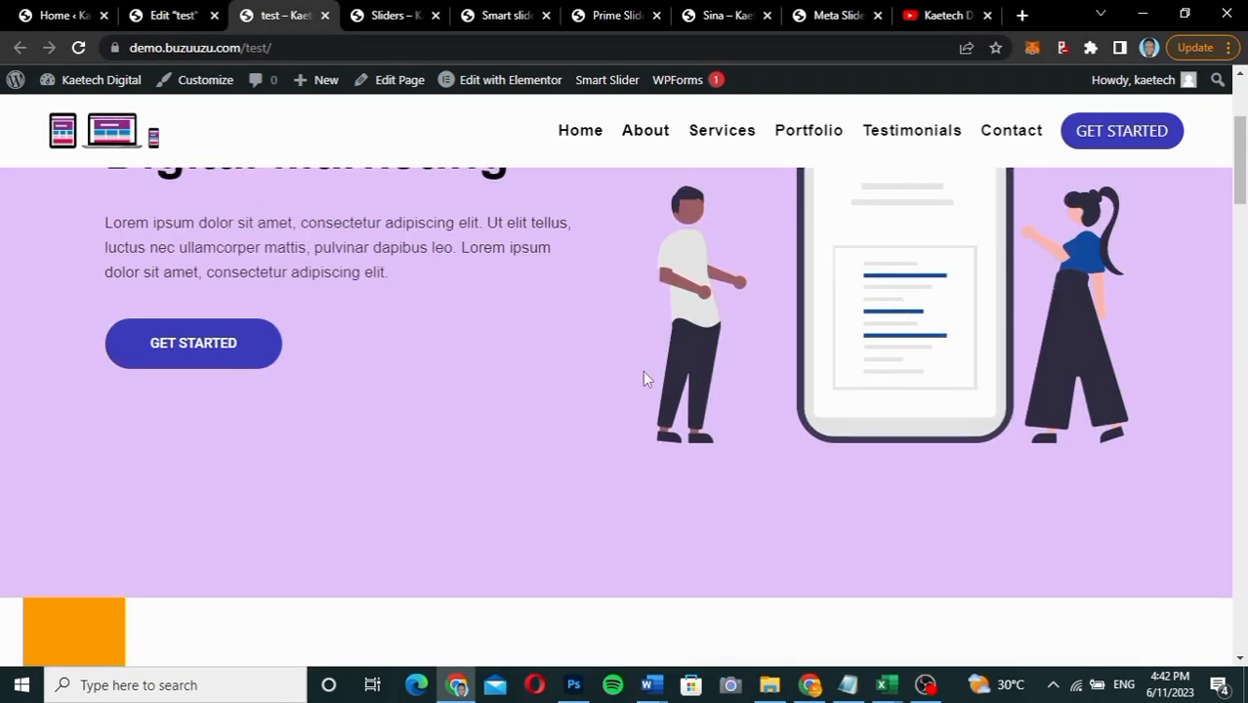
scroll(643, 370, down, 2)
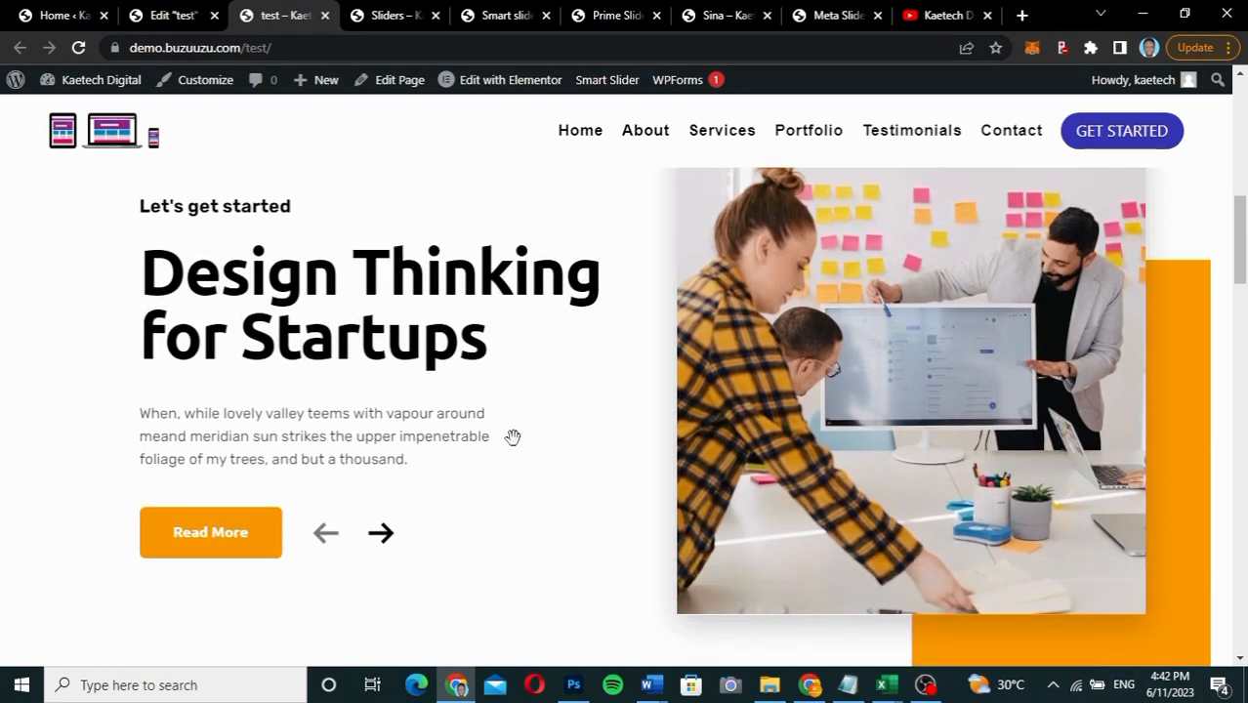
scroll(513, 436, down, 7)
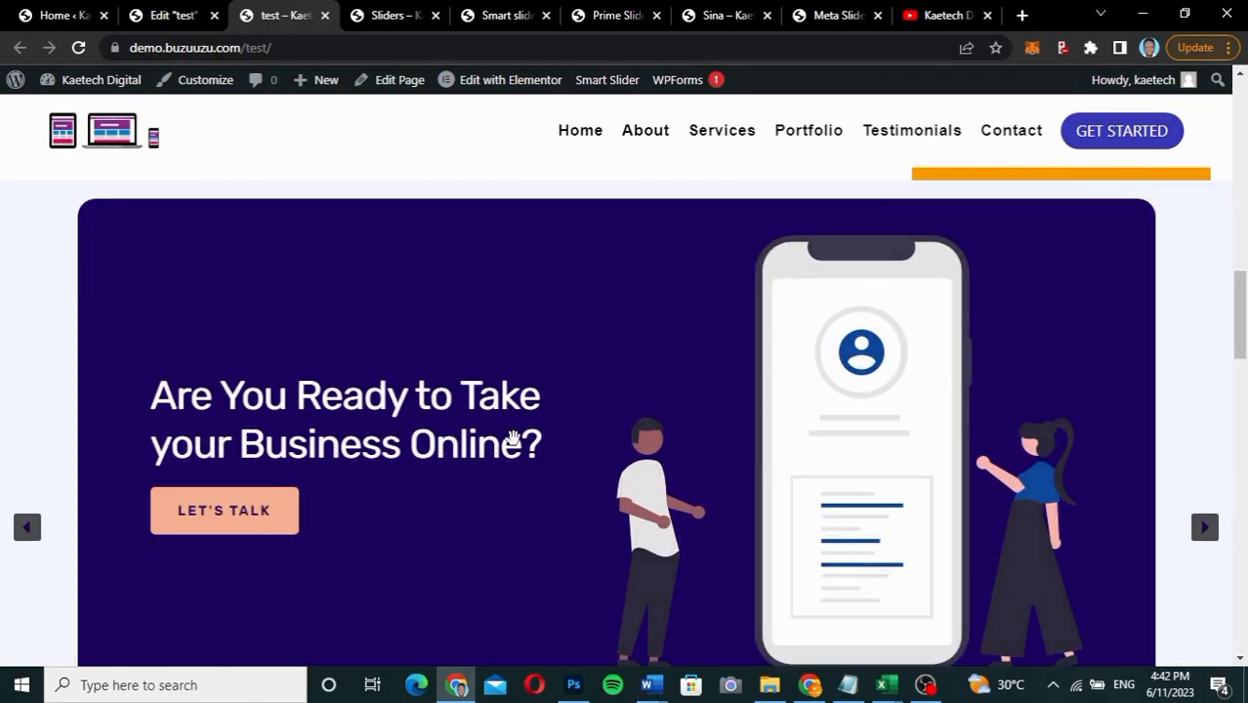
scroll(513, 436, down, 5)
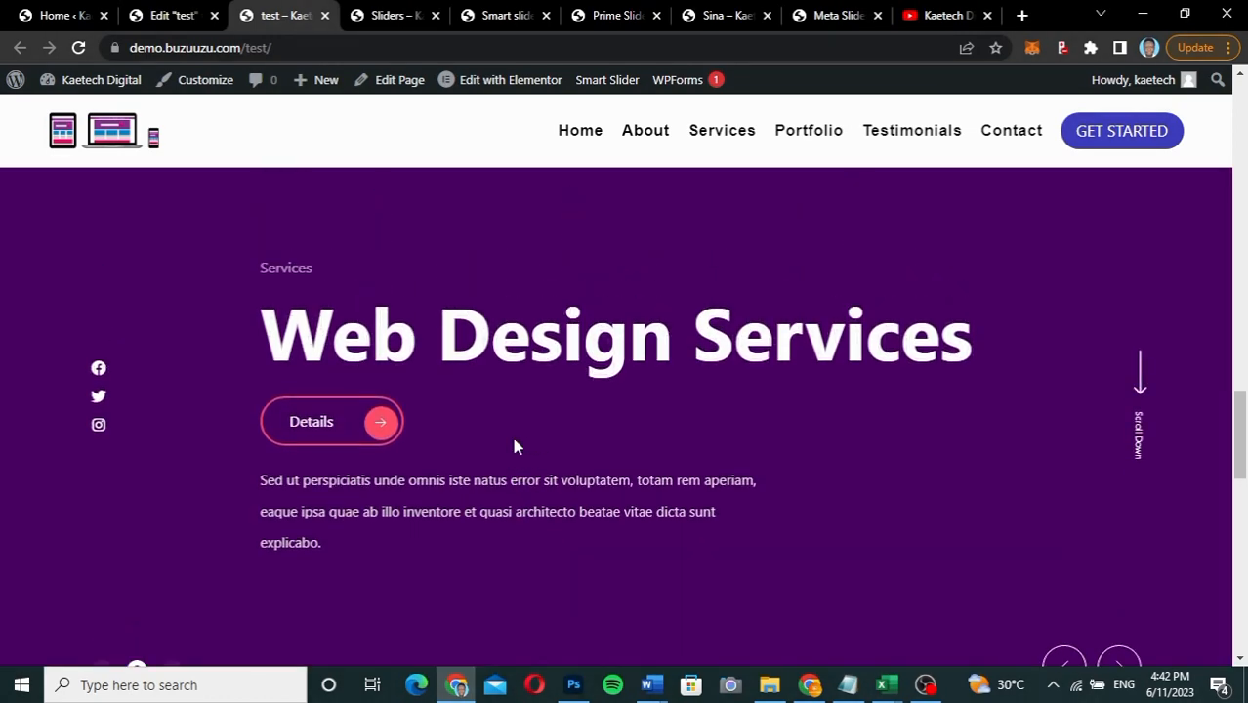
scroll(514, 445, down, 2)
scroll(514, 442, down, 4)
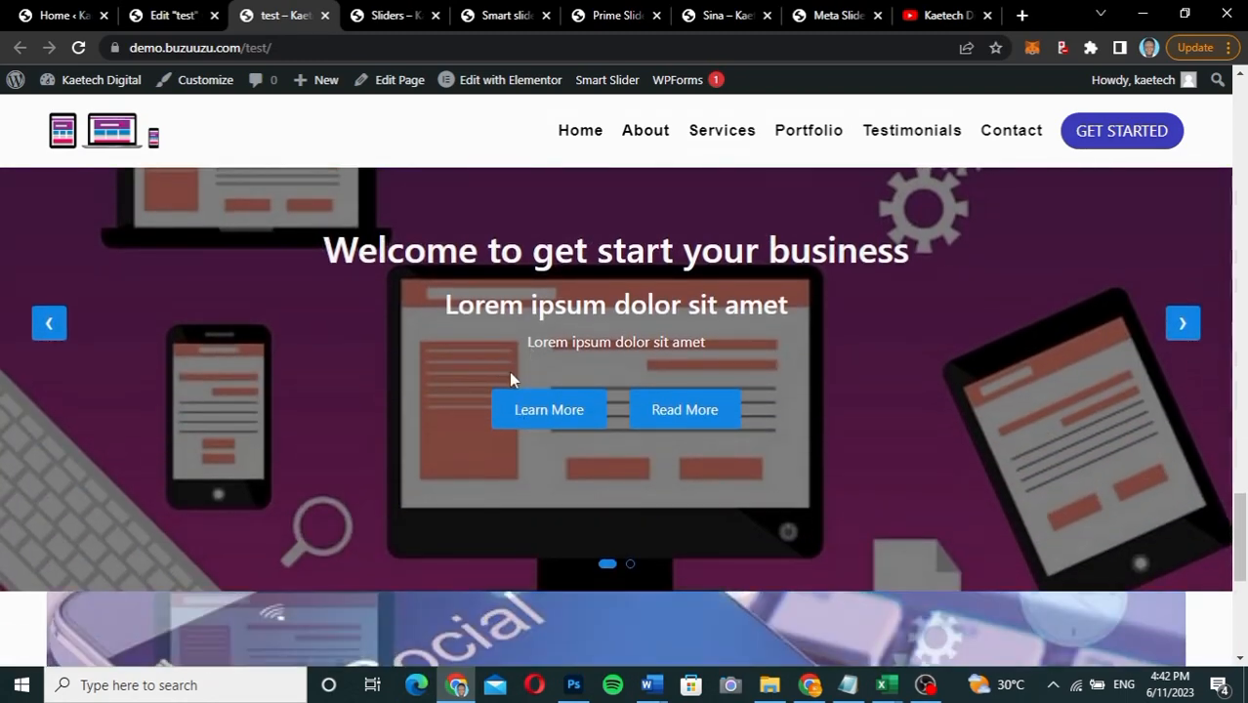
scroll(463, 471, down, 5)
scroll(463, 472, up, 1)
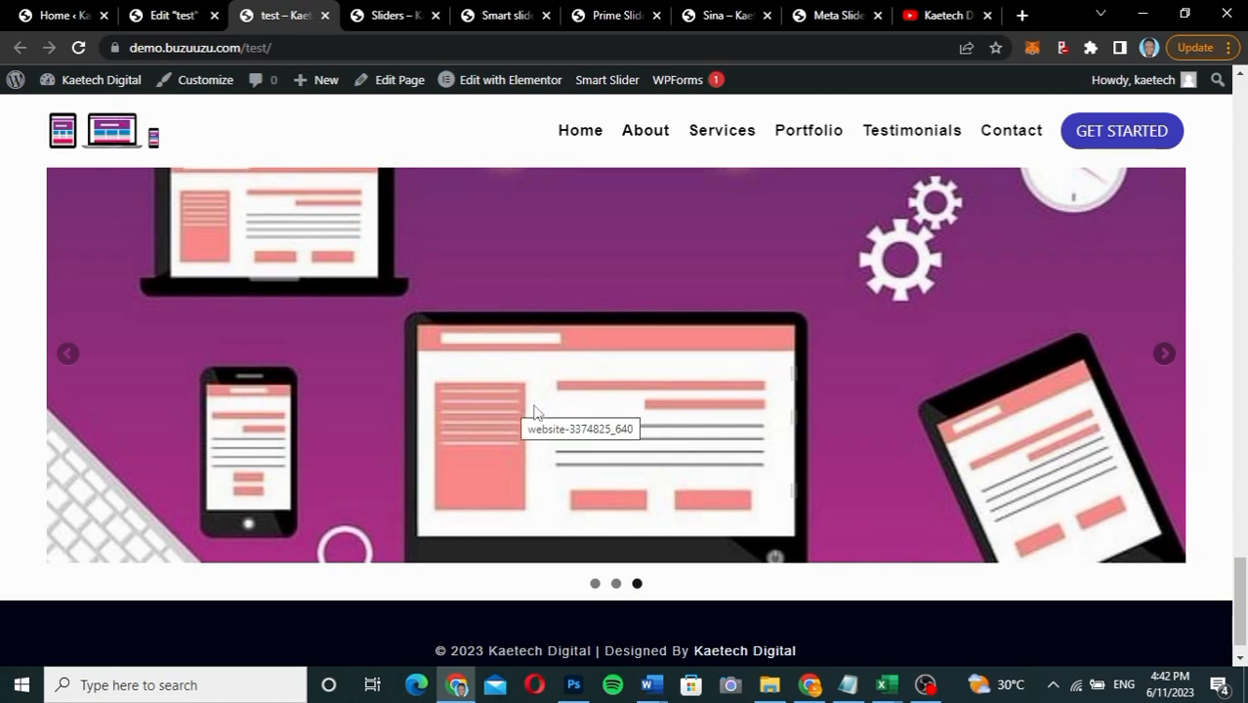
Step: Look over the test page's sliders once more, and switch to the Kaetech Digital YouTube channel's videos page
scroll(533, 413, up, 10)
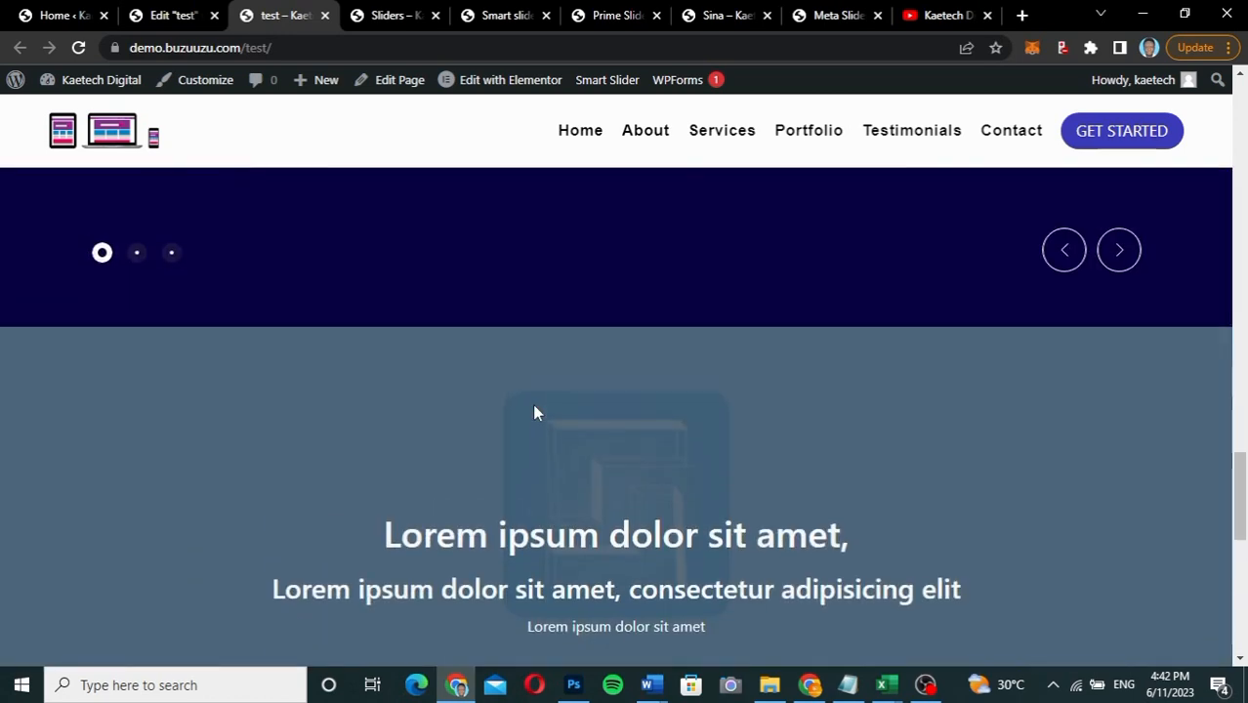
scroll(533, 412, up, 10)
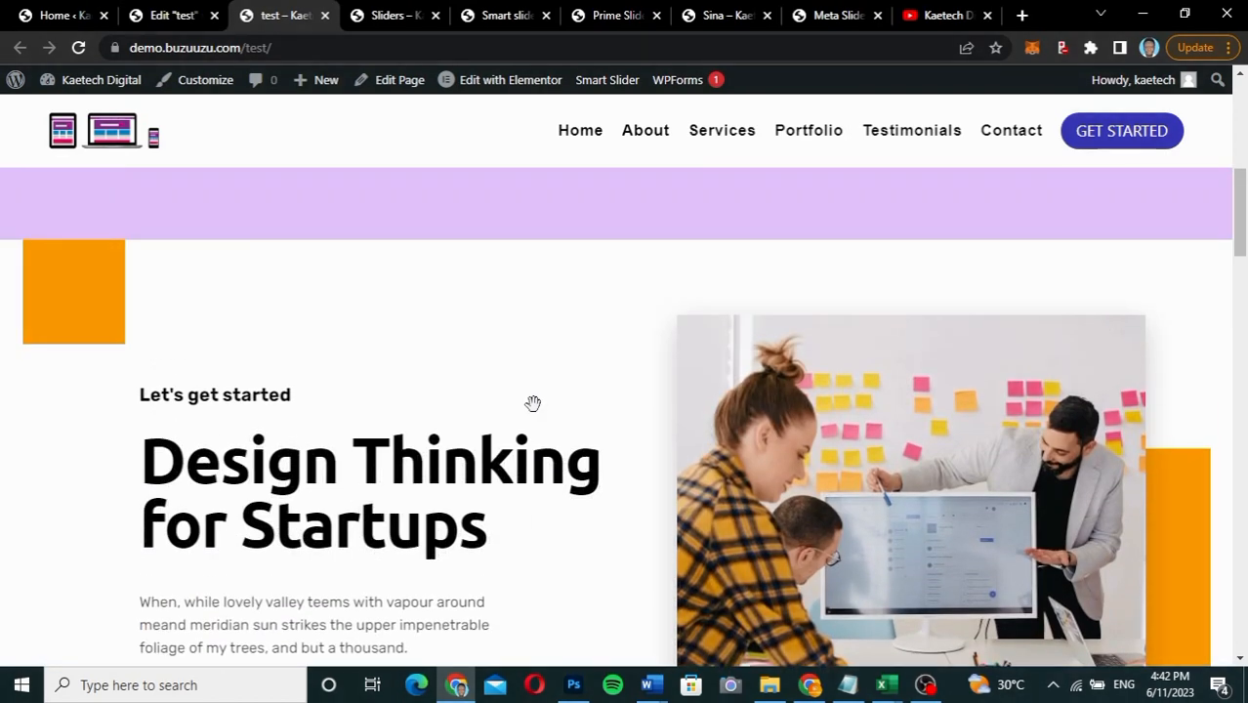
scroll(532, 403, up, 4)
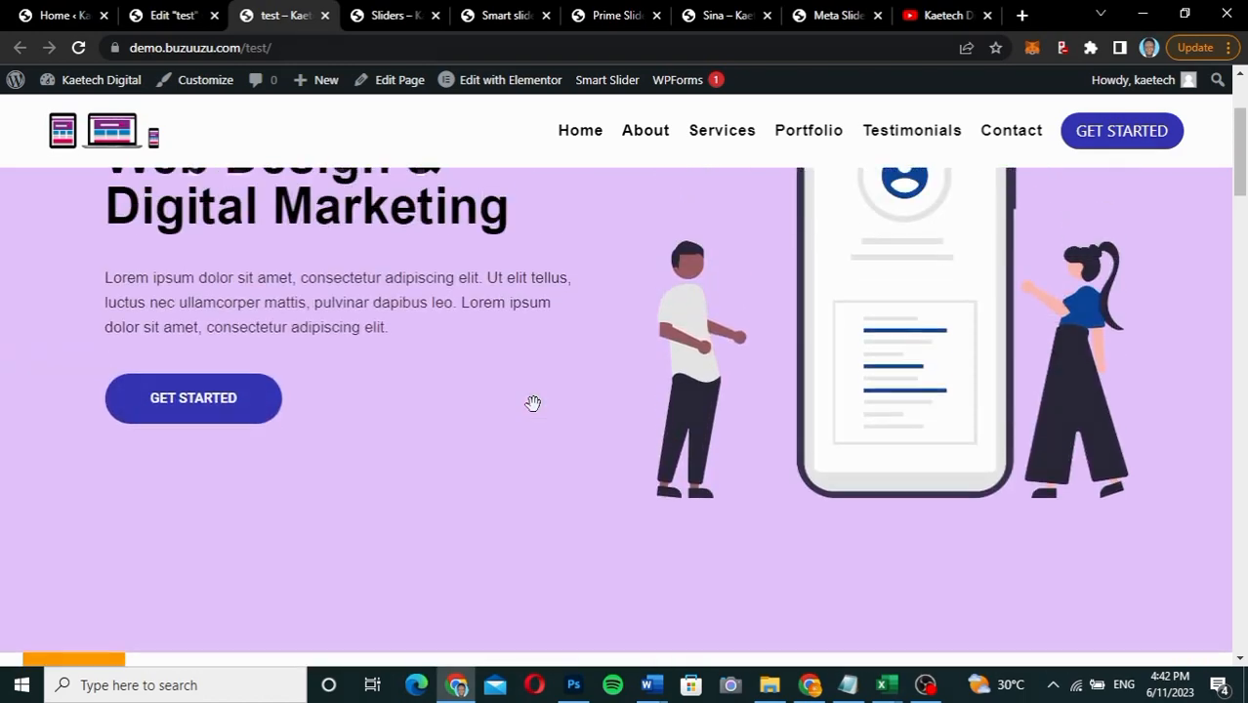
scroll(532, 404, down, 8)
scroll(535, 409, down, 3)
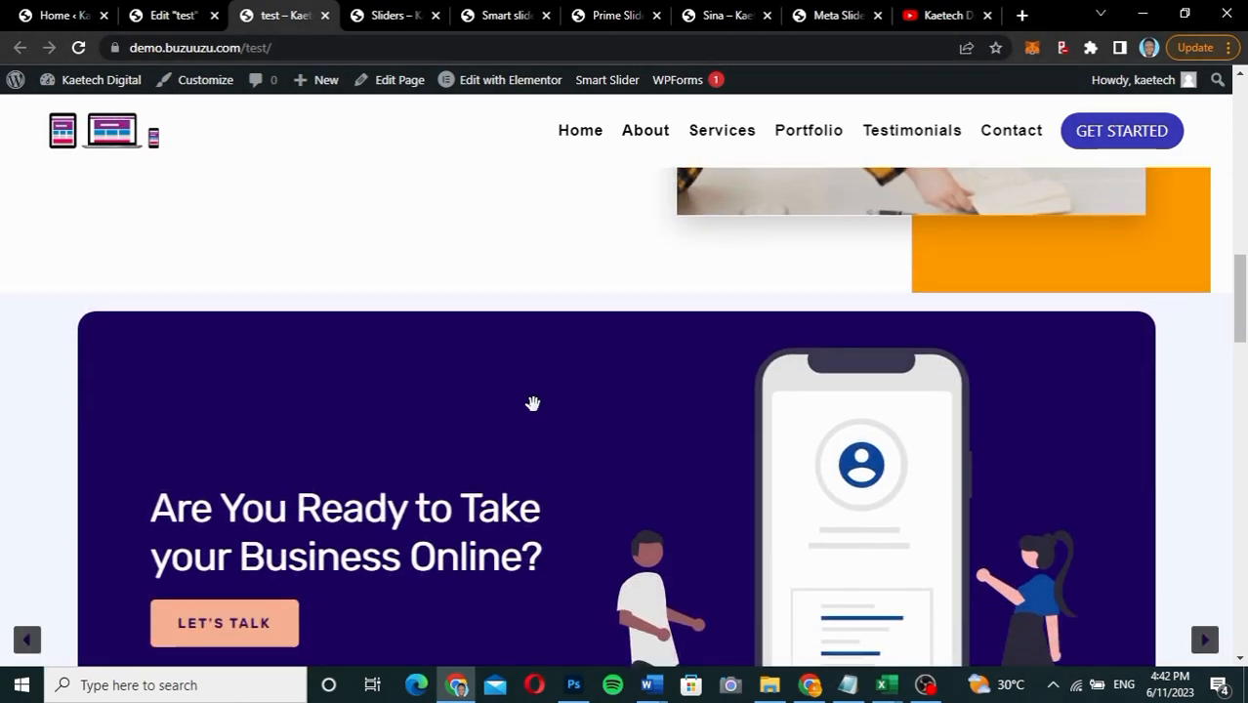
scroll(533, 404, down, 8)
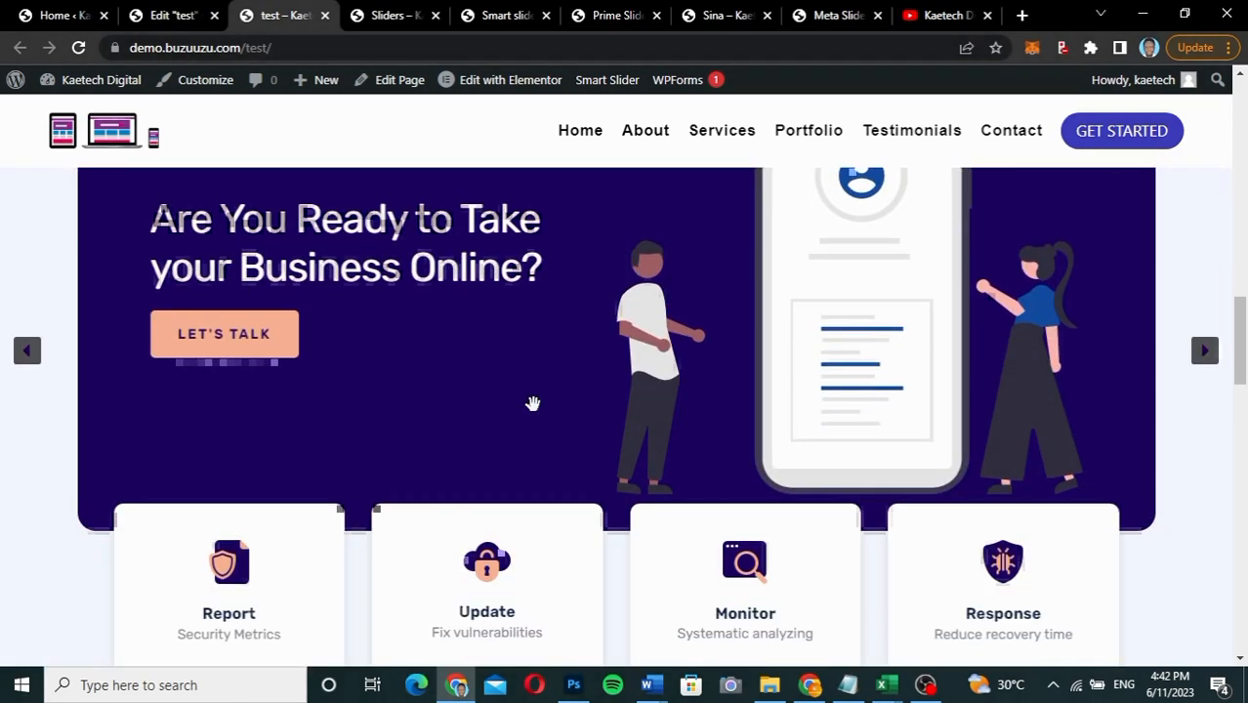
scroll(535, 412, down, 8)
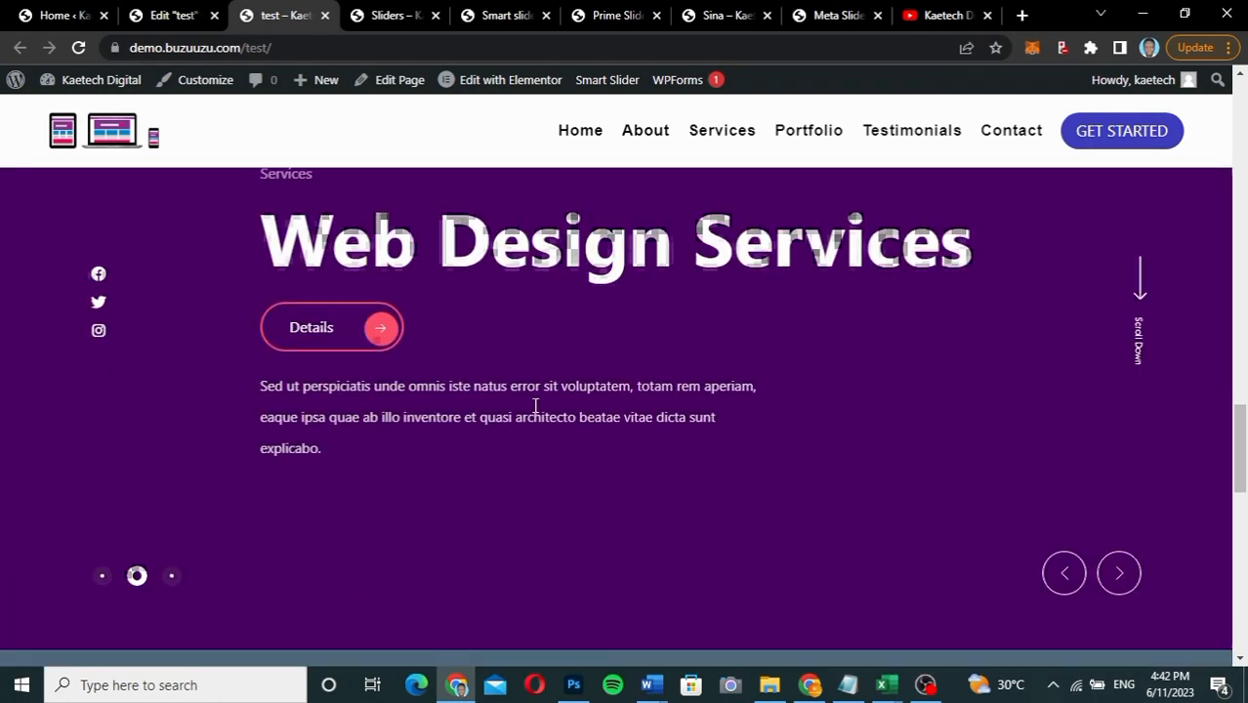
scroll(532, 410, down, 2)
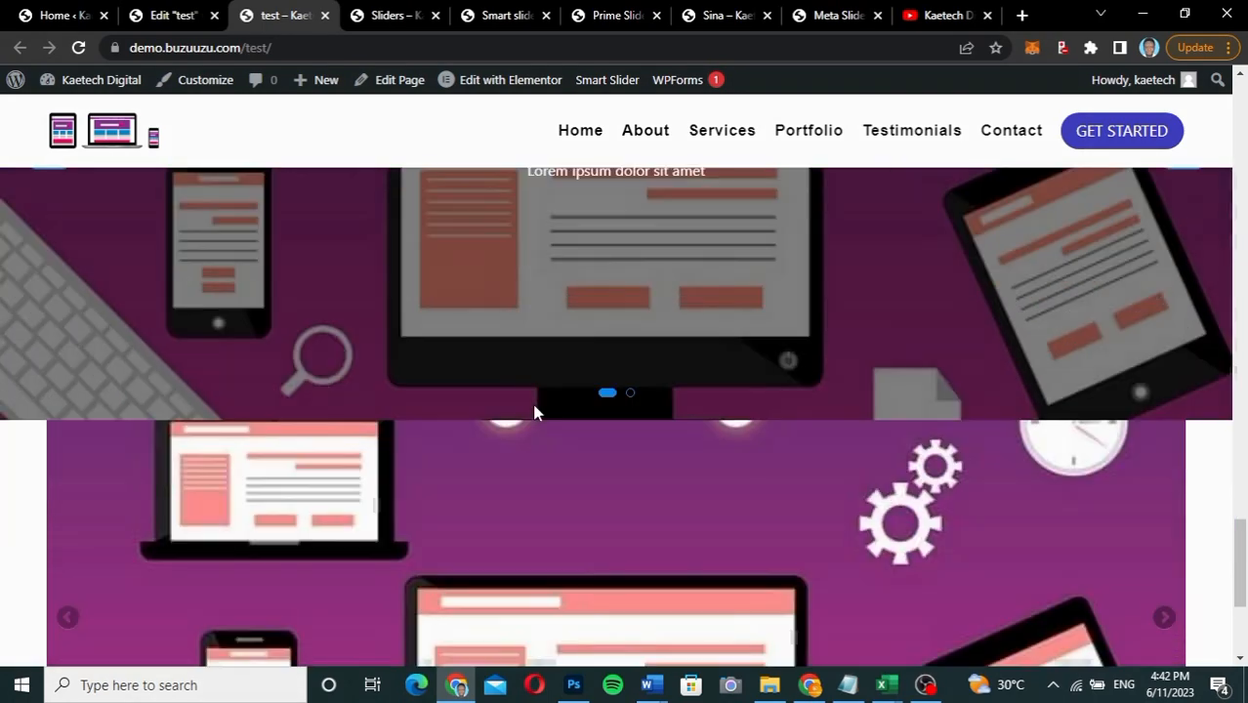
scroll(534, 411, down, 2)
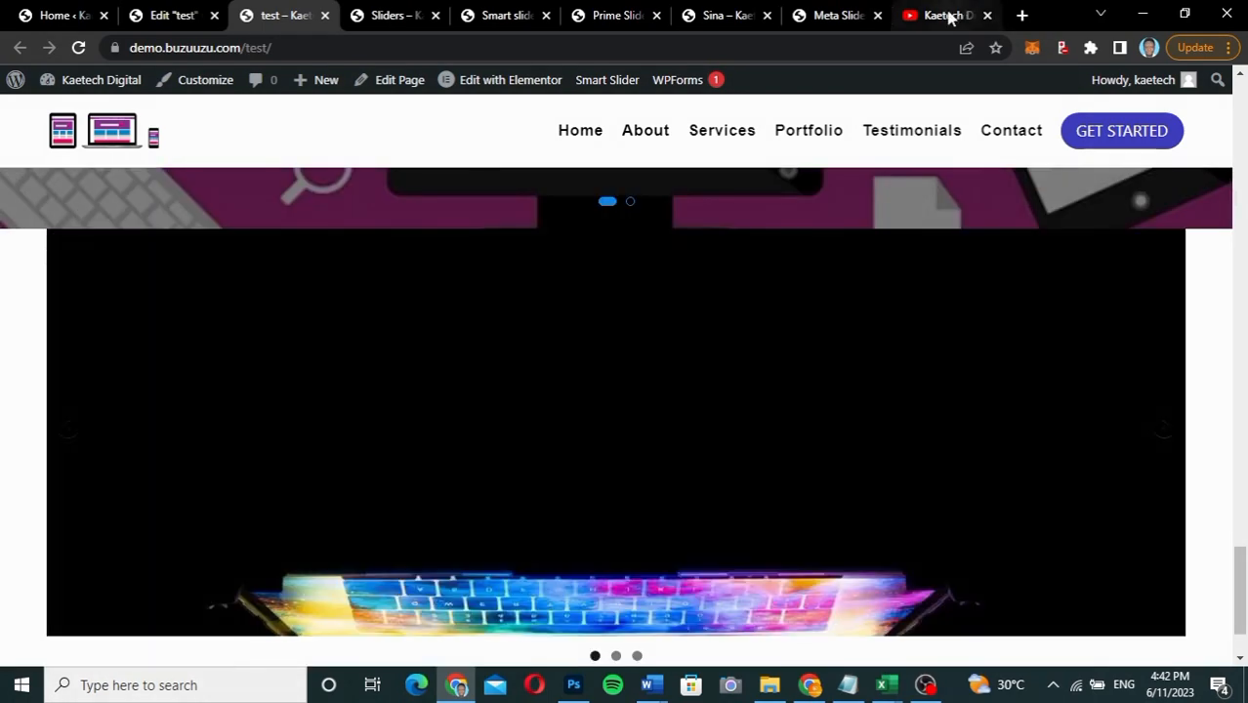
click(945, 15)
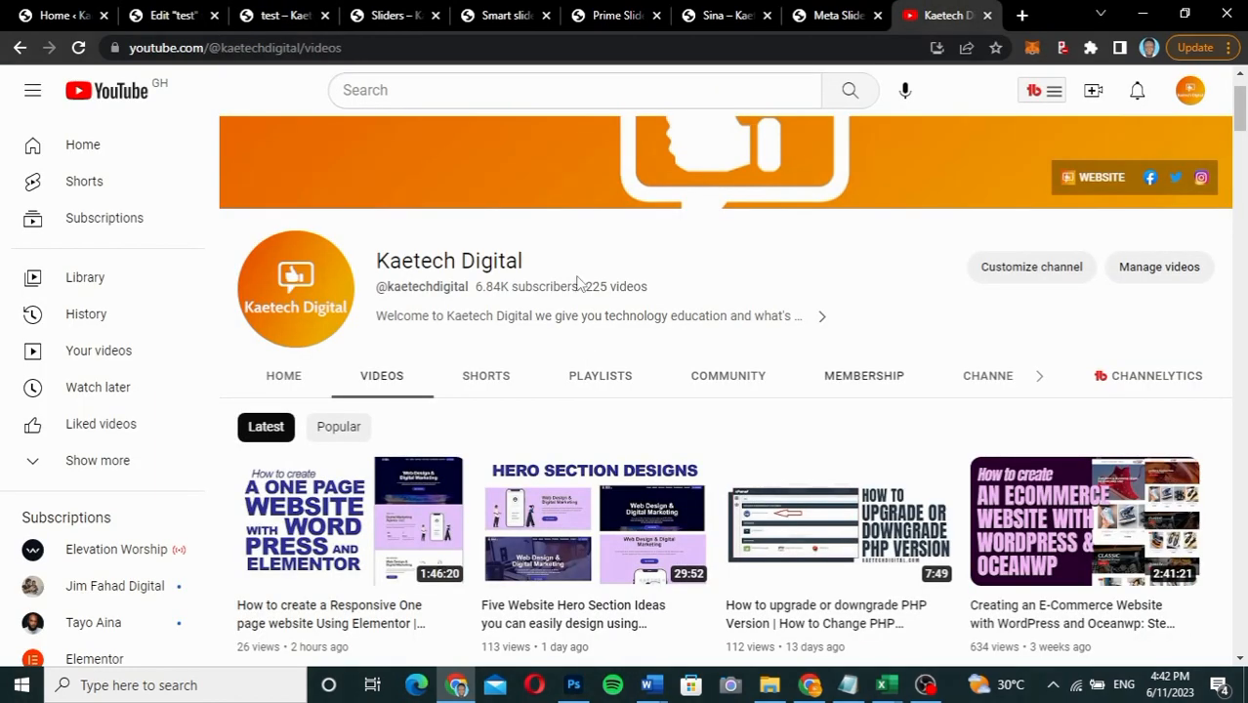